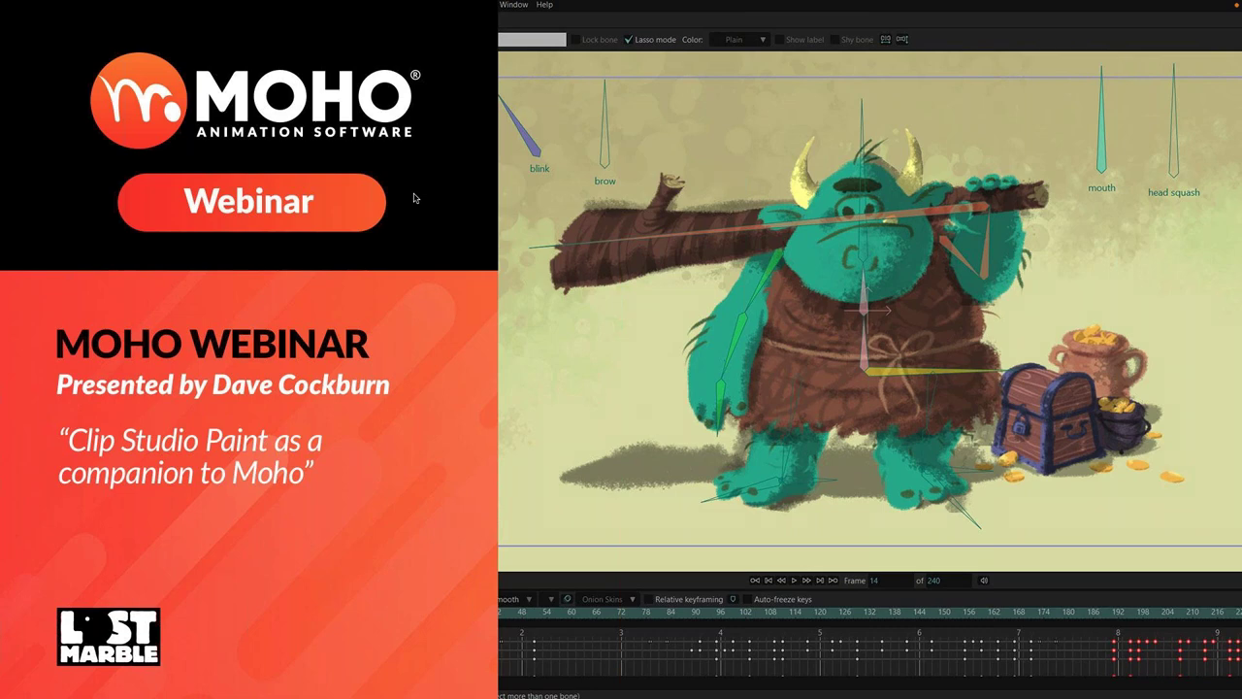
Step: Advance past the 'Clip Studio Paint as a companion to Moho' title slide to Housekeeping ITEMS
click(413, 198)
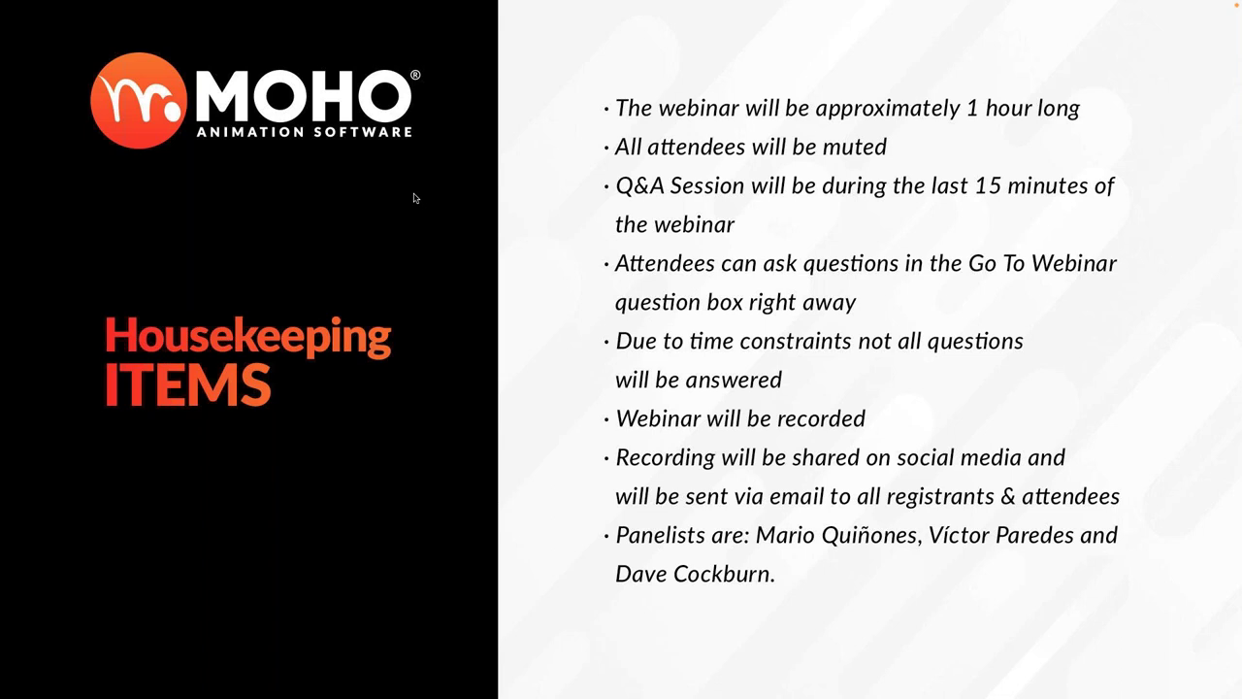
Step: Advance from the housekeeping notes to the 'Instagram Story!' slide with the fox illustration
key(Right)
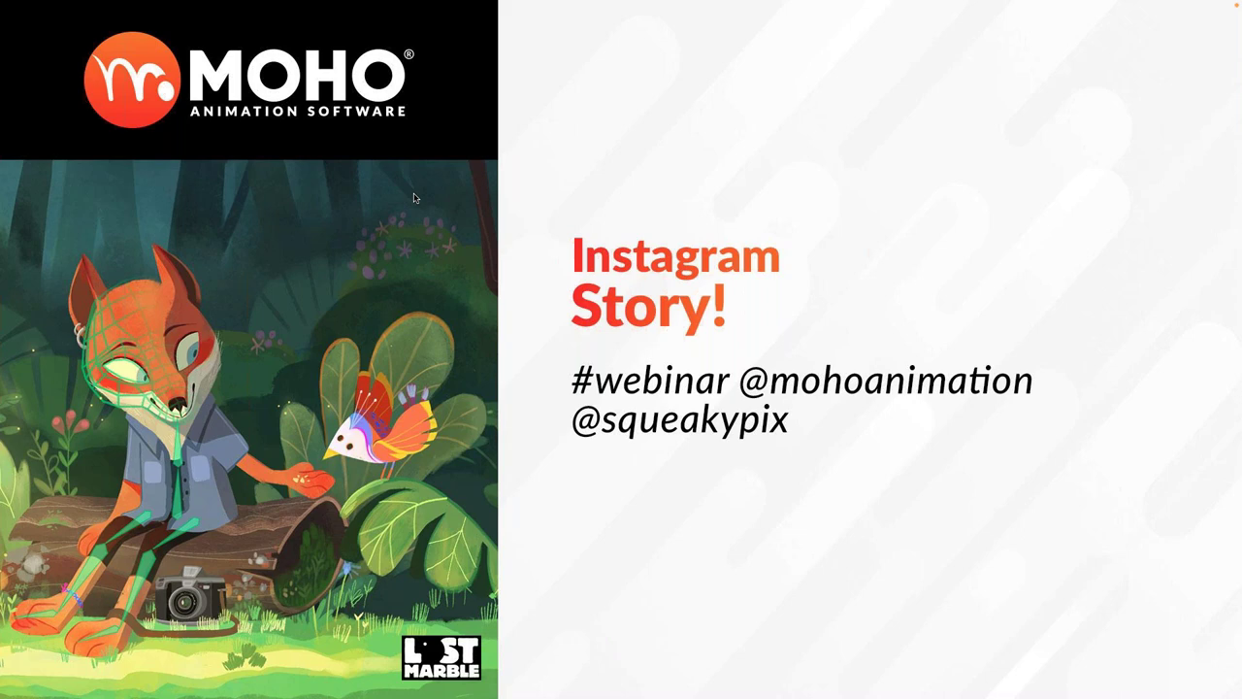
Step: Advance past the Instagram slide to end the show on the 0- Intro MOHO heart canvas
key(Right)
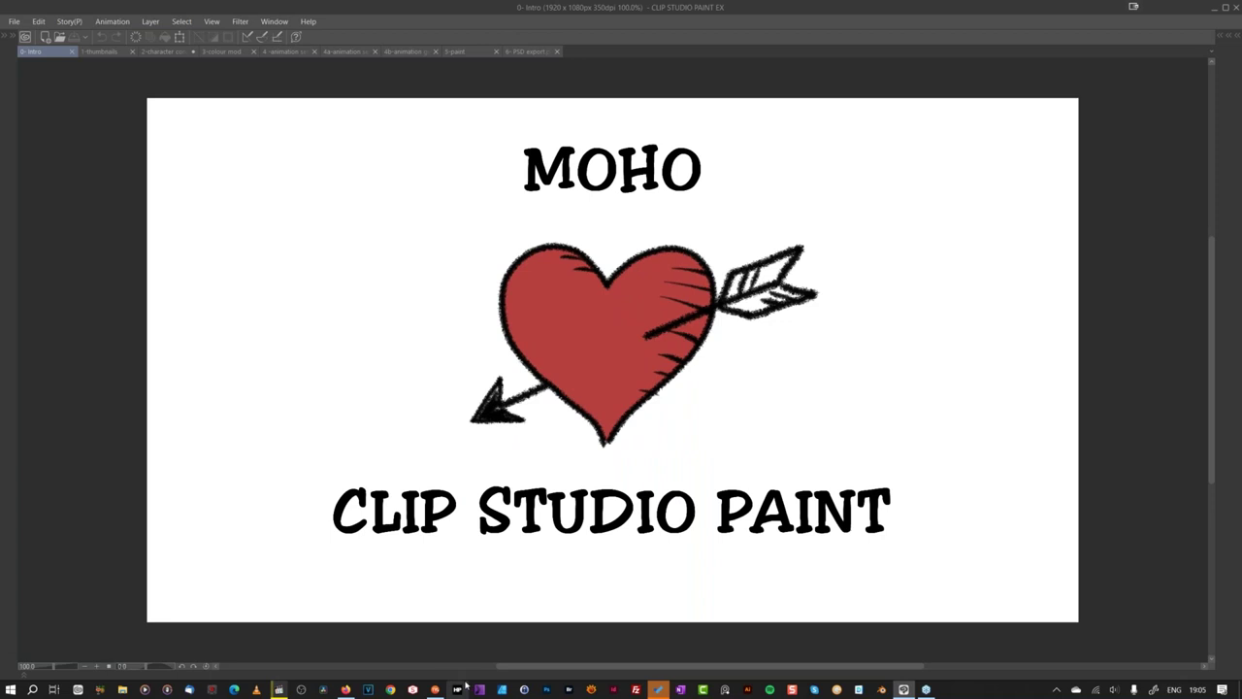
Step: Play Troll final anim.mp4 and pause it on the troll with the treasure chest
mouse_move(279, 693)
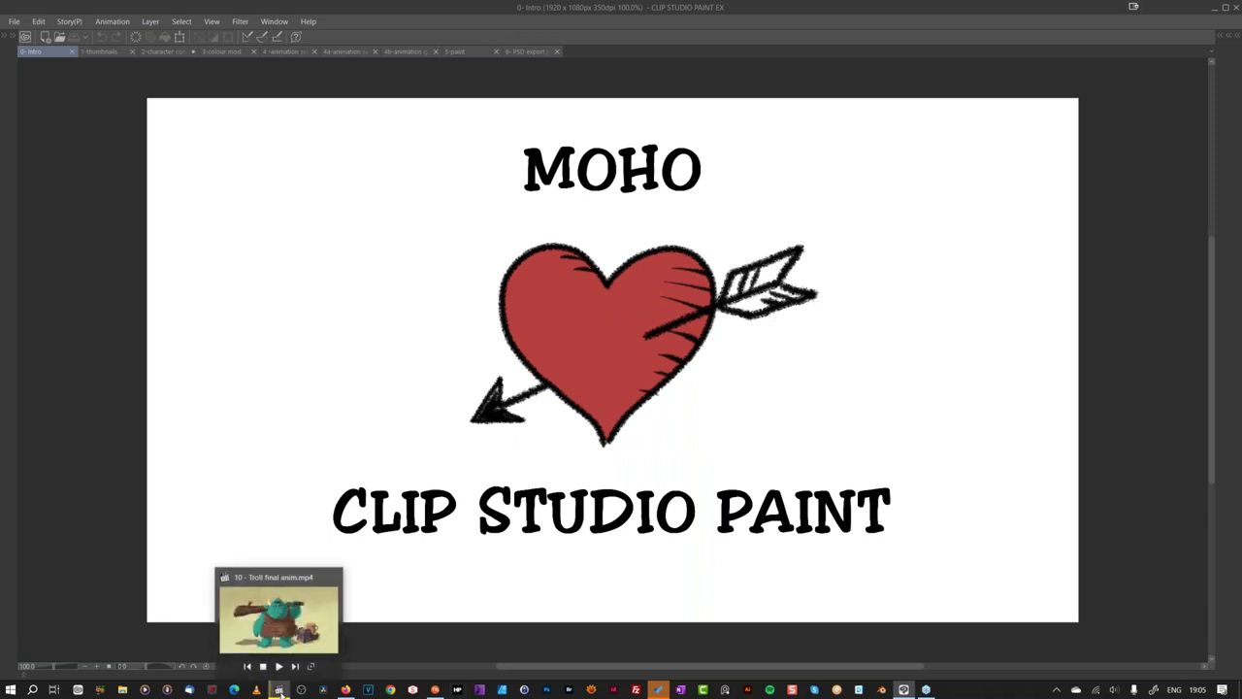
click(279, 693)
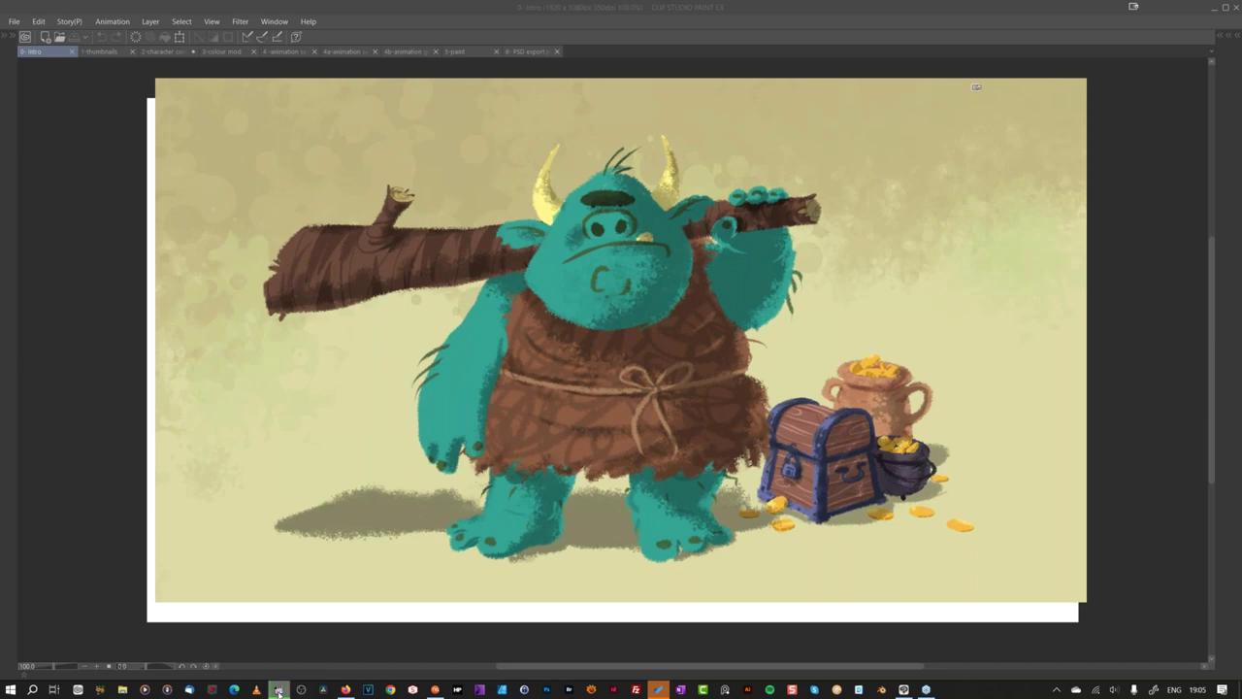
click(279, 690)
Step: Hide the video, view the 1-thumbnails sketches, then bring up the 2-character concept canvas
click(278, 690)
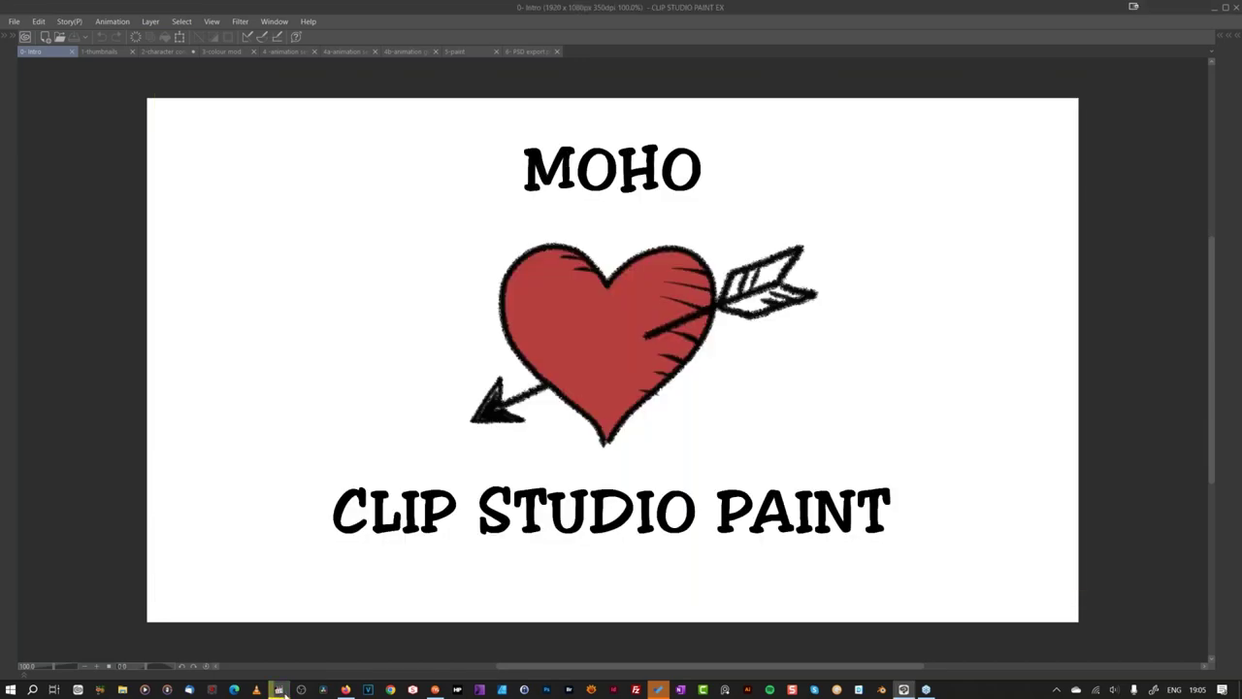
click(103, 54)
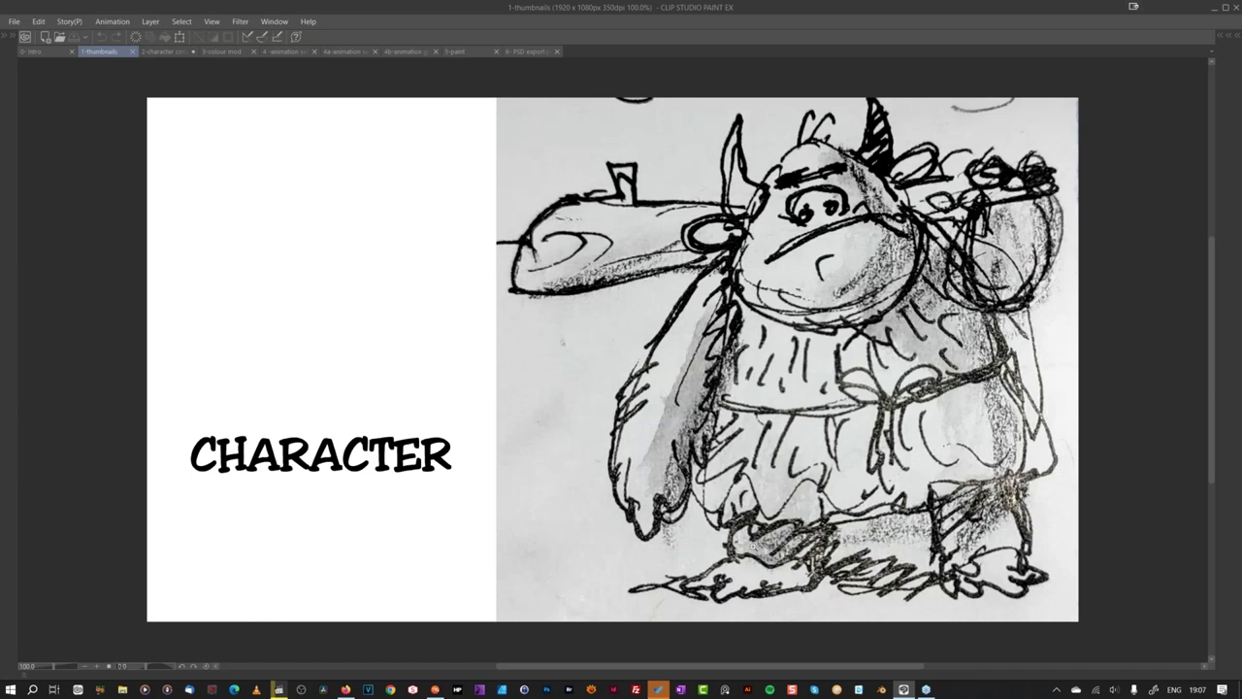
click(170, 53)
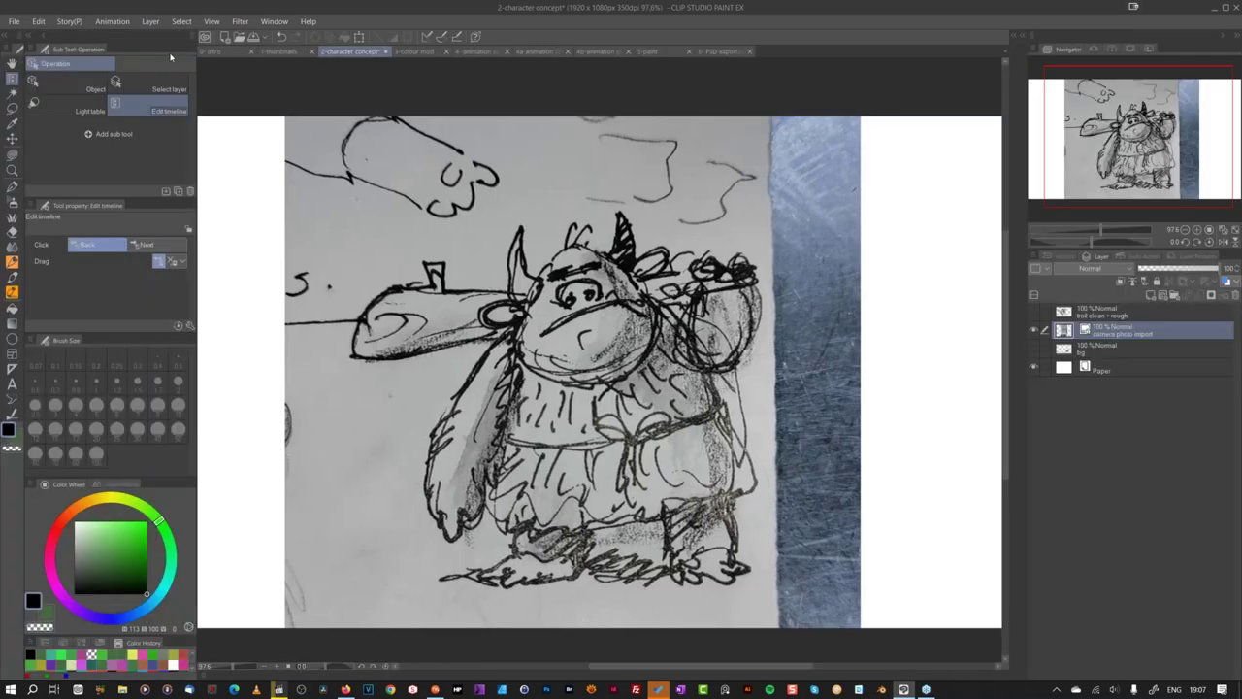
Step: Try stretching the photo with the Object tool, undo, then rasterize the camera photo import layer
key(ctrl+minus)
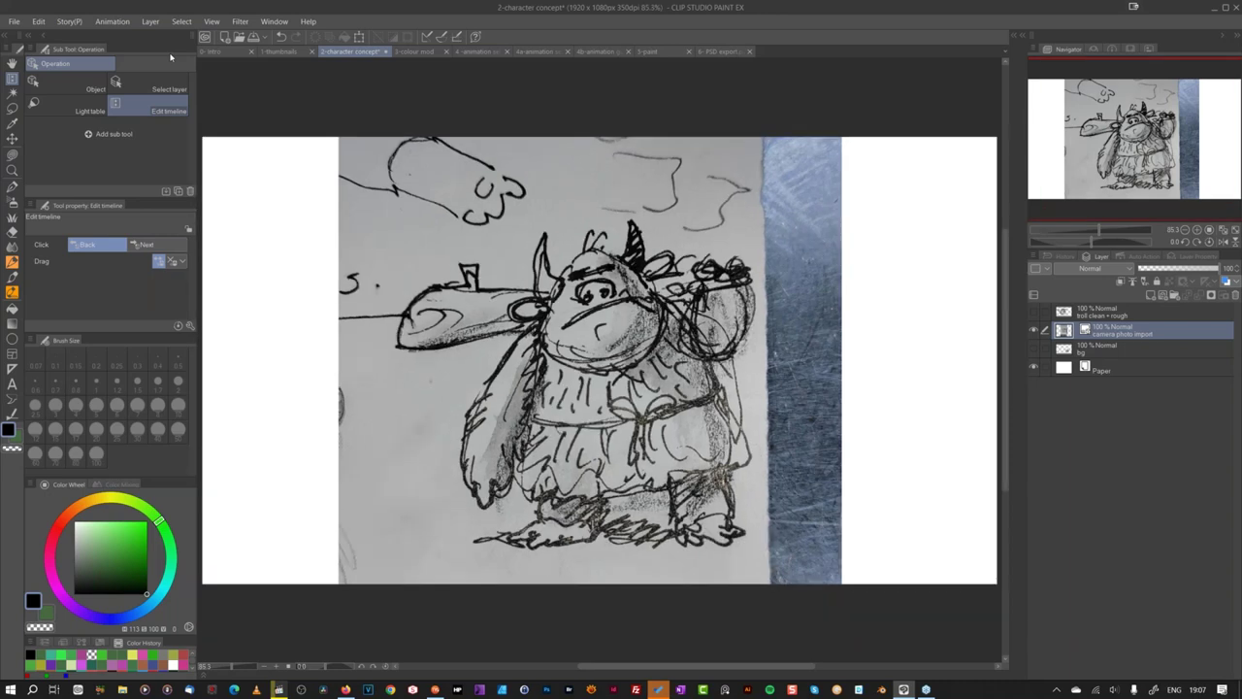
click(68, 85)
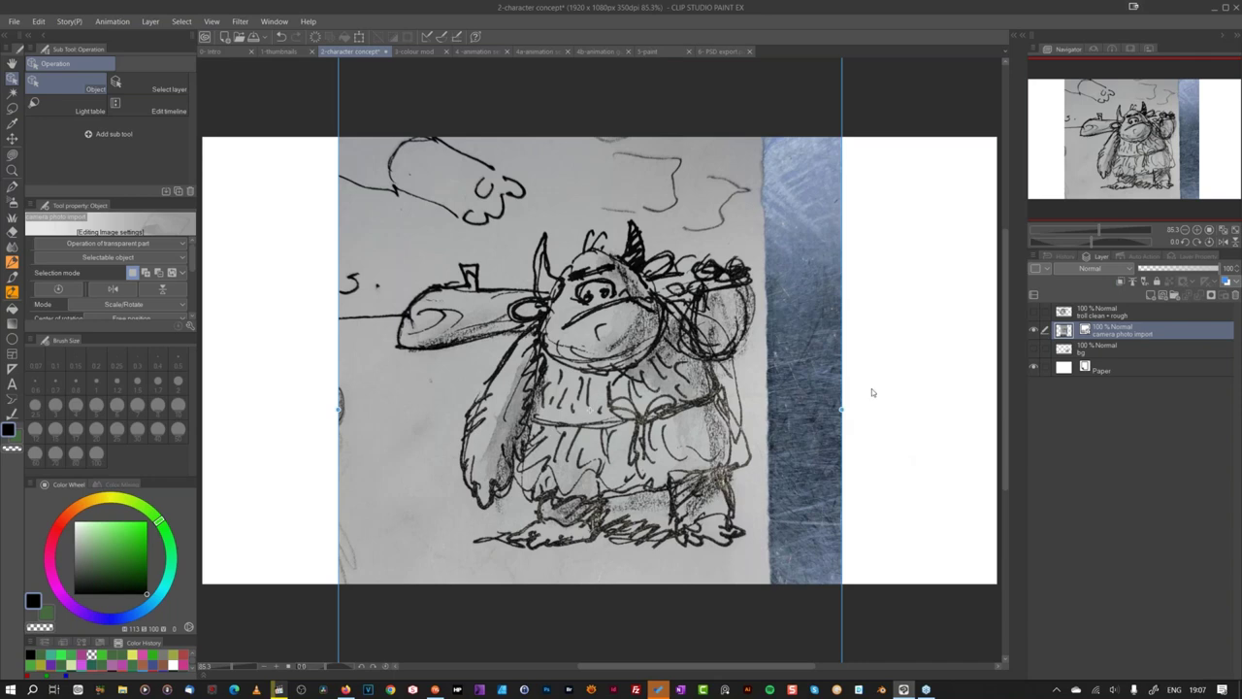
drag(842, 409, 930, 409)
key(ctrl+z)
right_click(1212, 329)
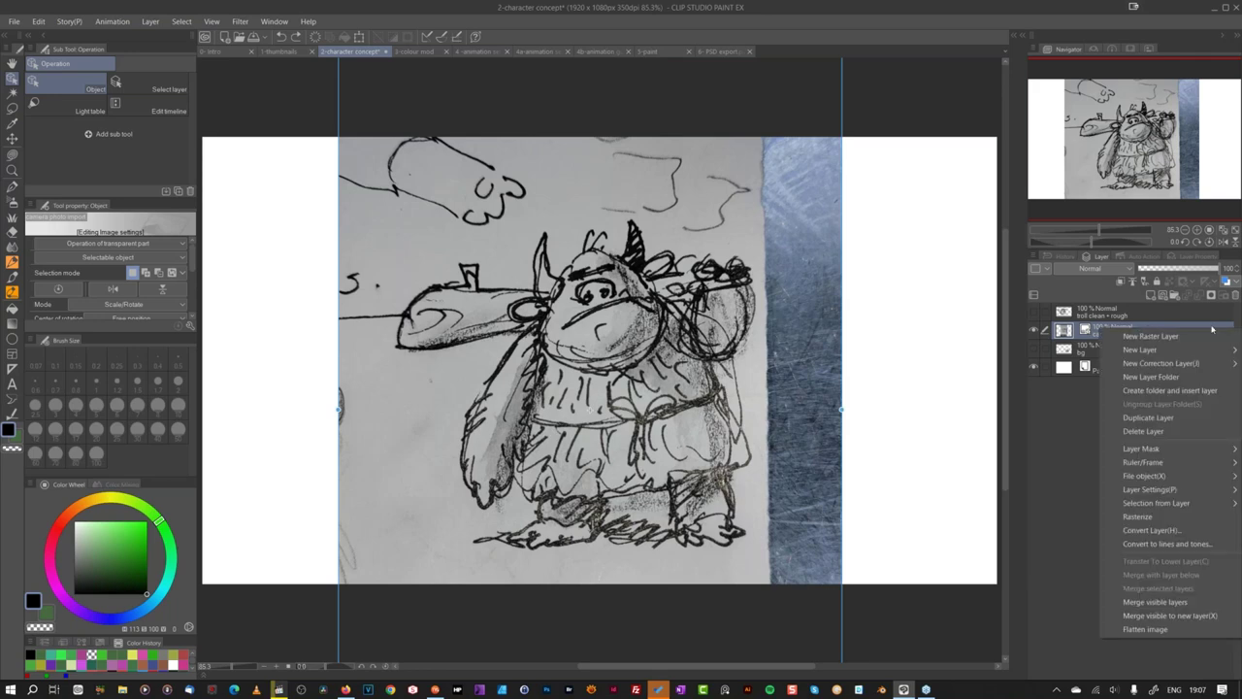
click(1174, 519)
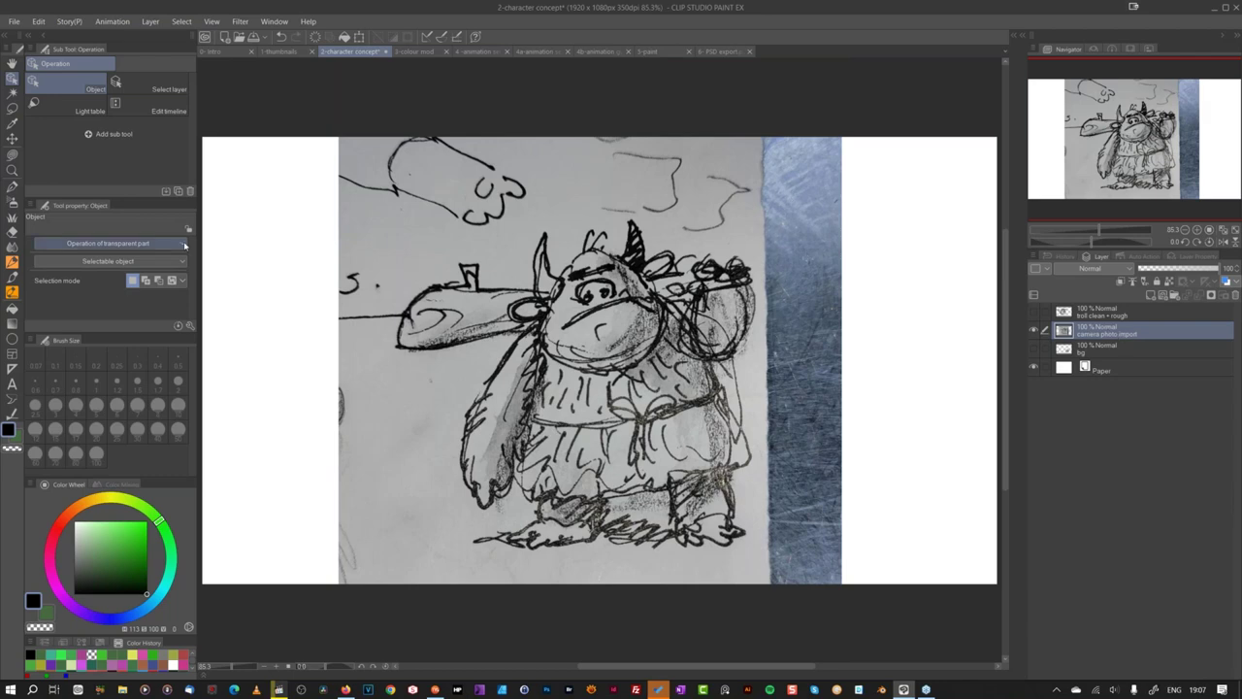
Step: Apply Level Correction with the white point dragged left so the grey paper turns white
click(38, 21)
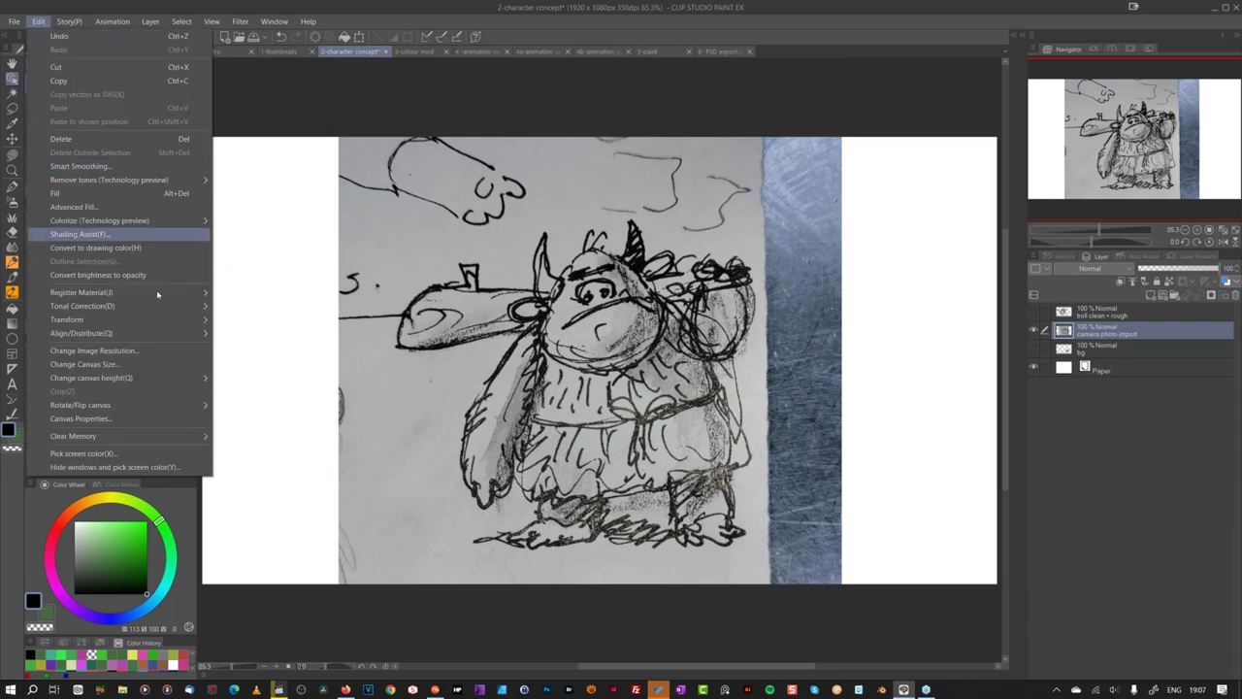
mouse_move(173, 308)
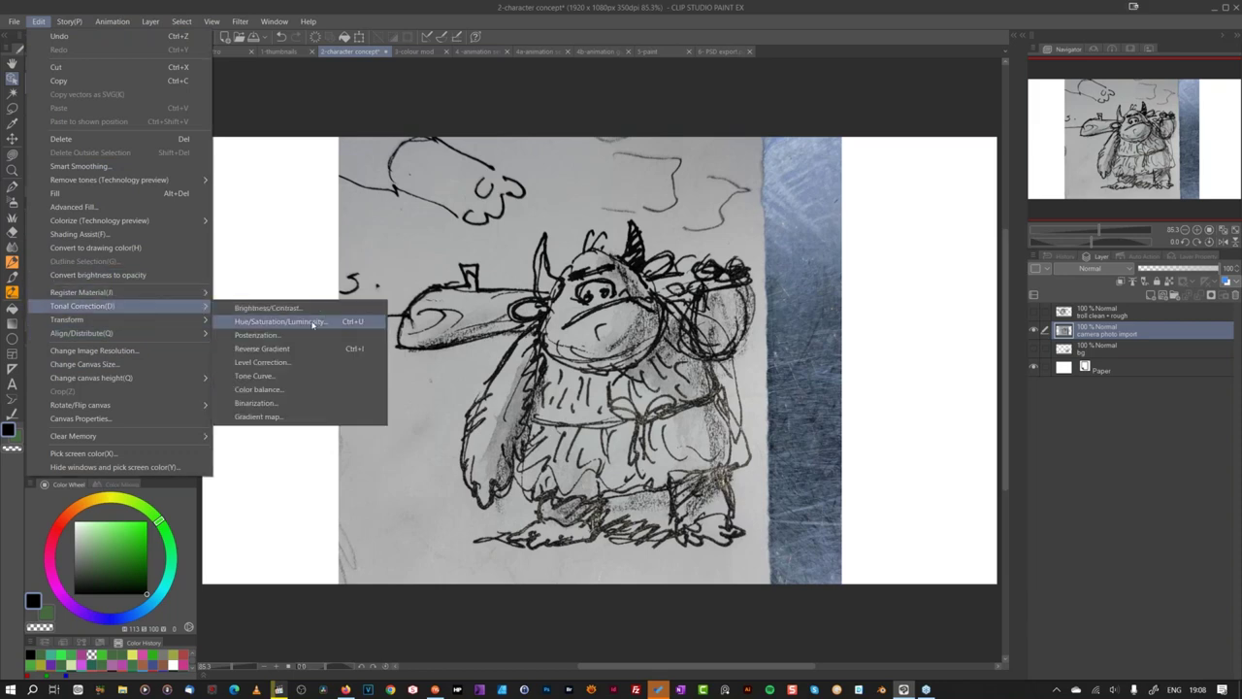
click(312, 364)
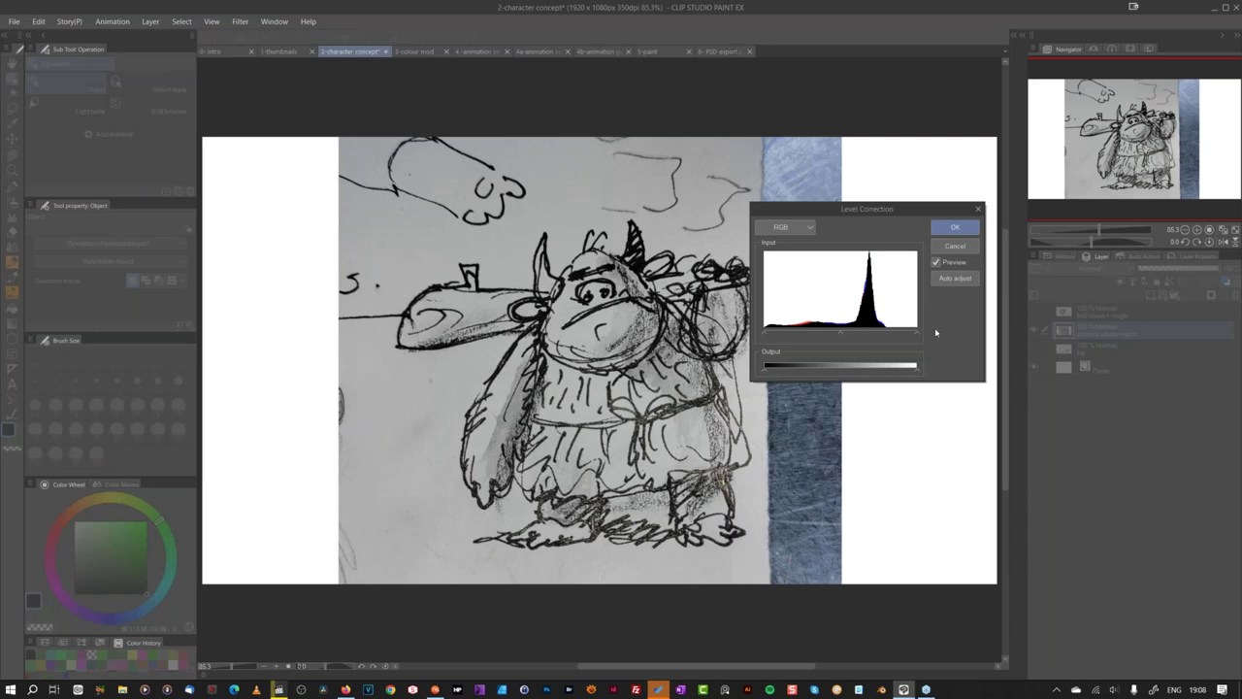
drag(916, 334, 861, 335)
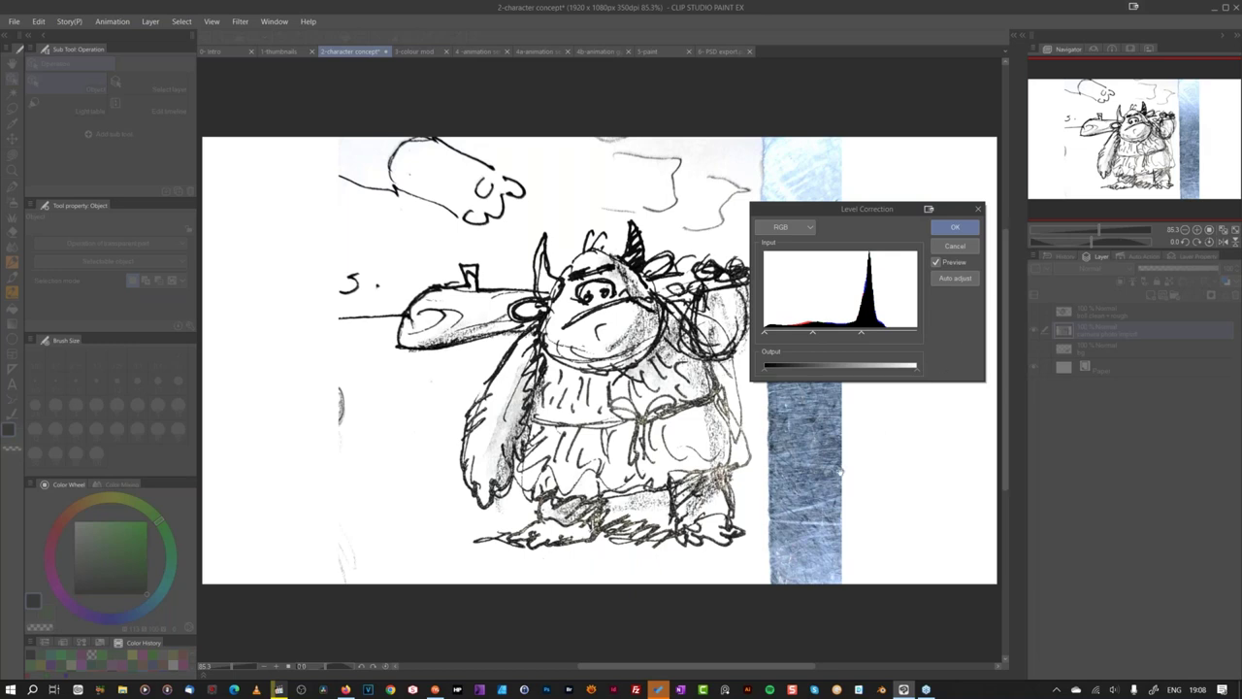
click(955, 229)
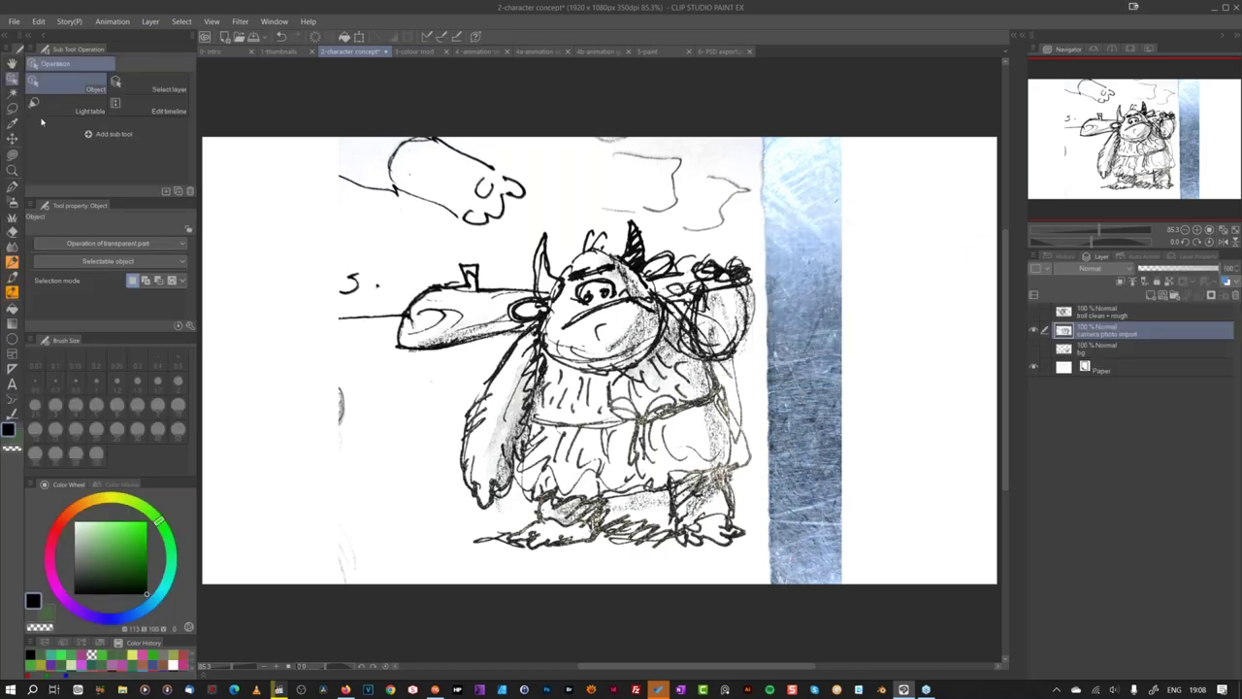
Step: Lasso the troll, invert the selection, delete everything outside it, and deselect
click(15, 110)
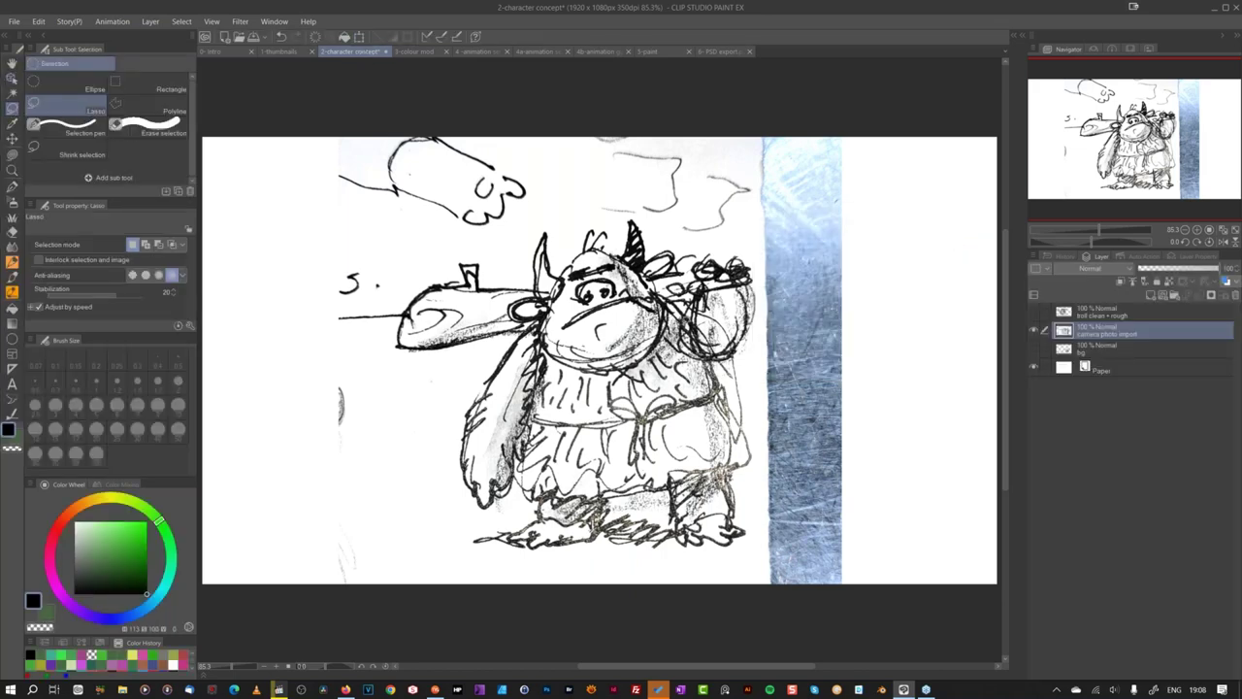
mouse_move(570, 242)
mouse_down()
mouse_move(427, 265)
mouse_move(383, 362)
mouse_move(457, 374)
mouse_move(441, 443)
mouse_move(452, 530)
mouse_move(536, 556)
mouse_move(706, 552)
mouse_move(755, 524)
mouse_move(758, 376)
mouse_move(729, 234)
mouse_move(634, 201)
mouse_move(577, 227)
mouse_up()
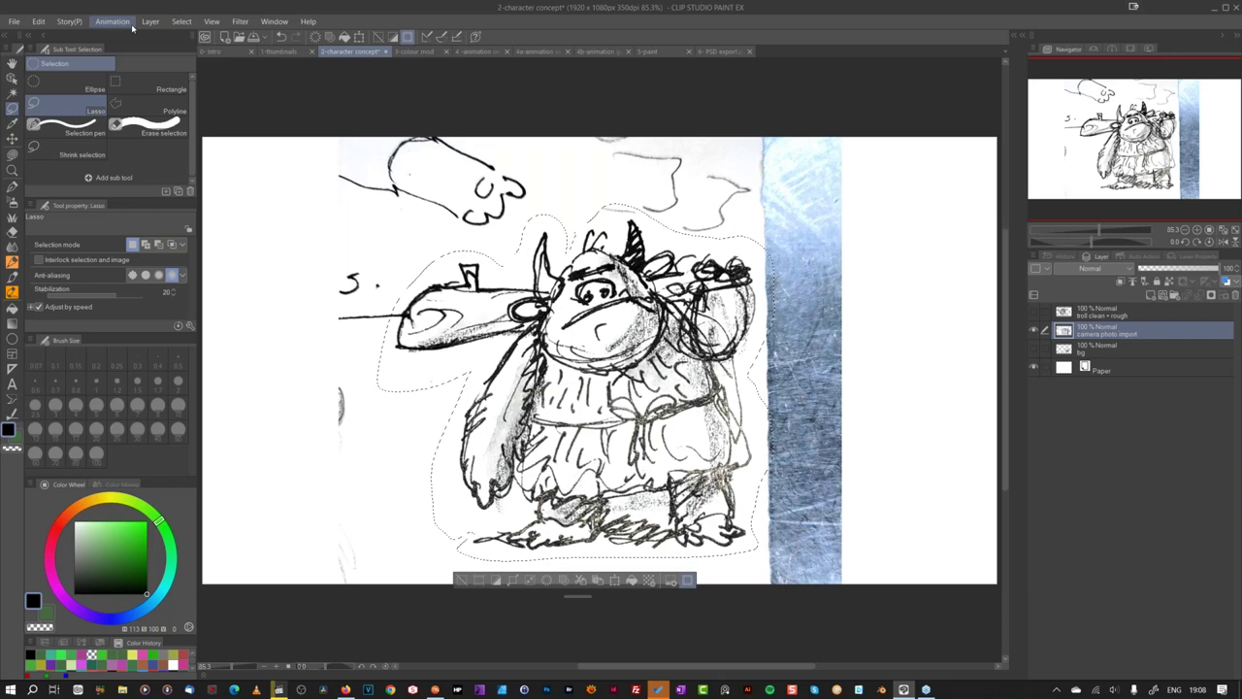
click(181, 23)
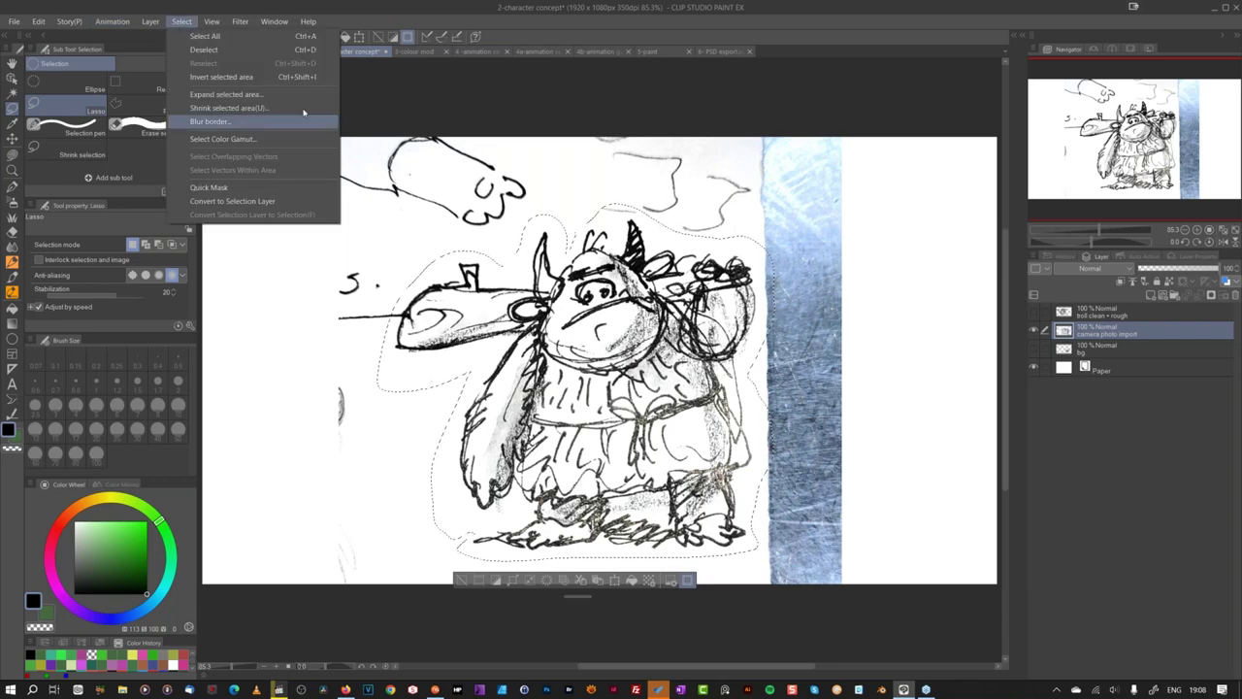
click(287, 80)
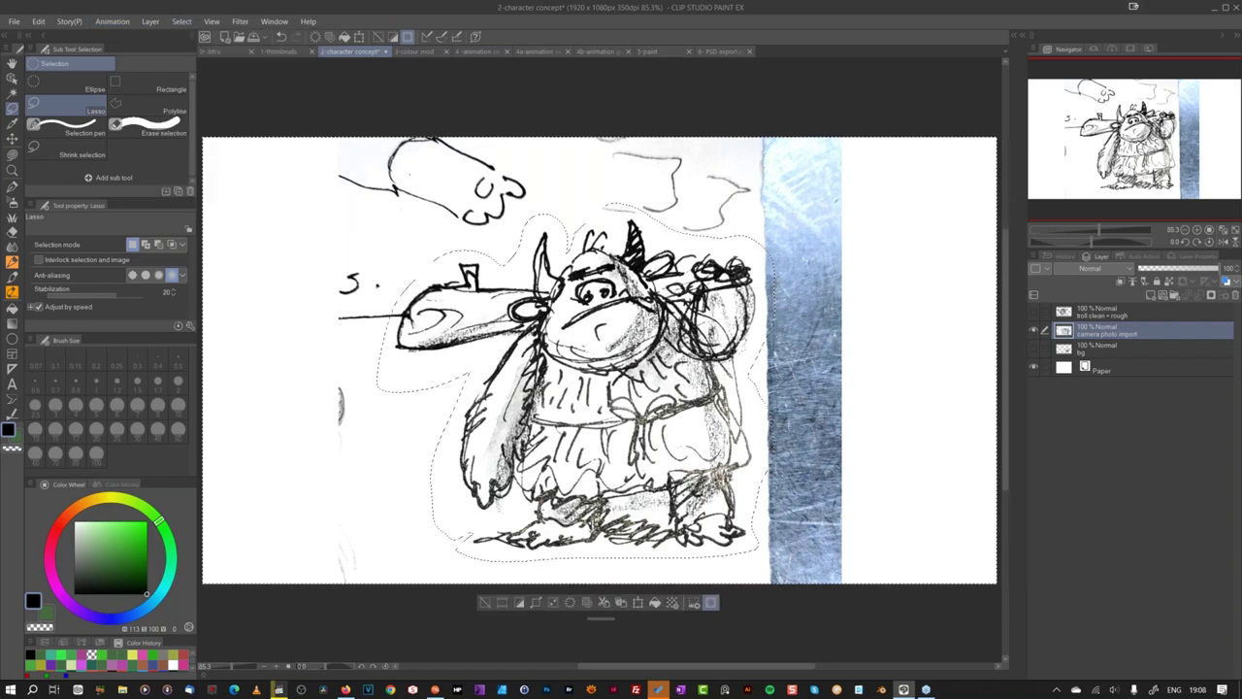
key(Delete)
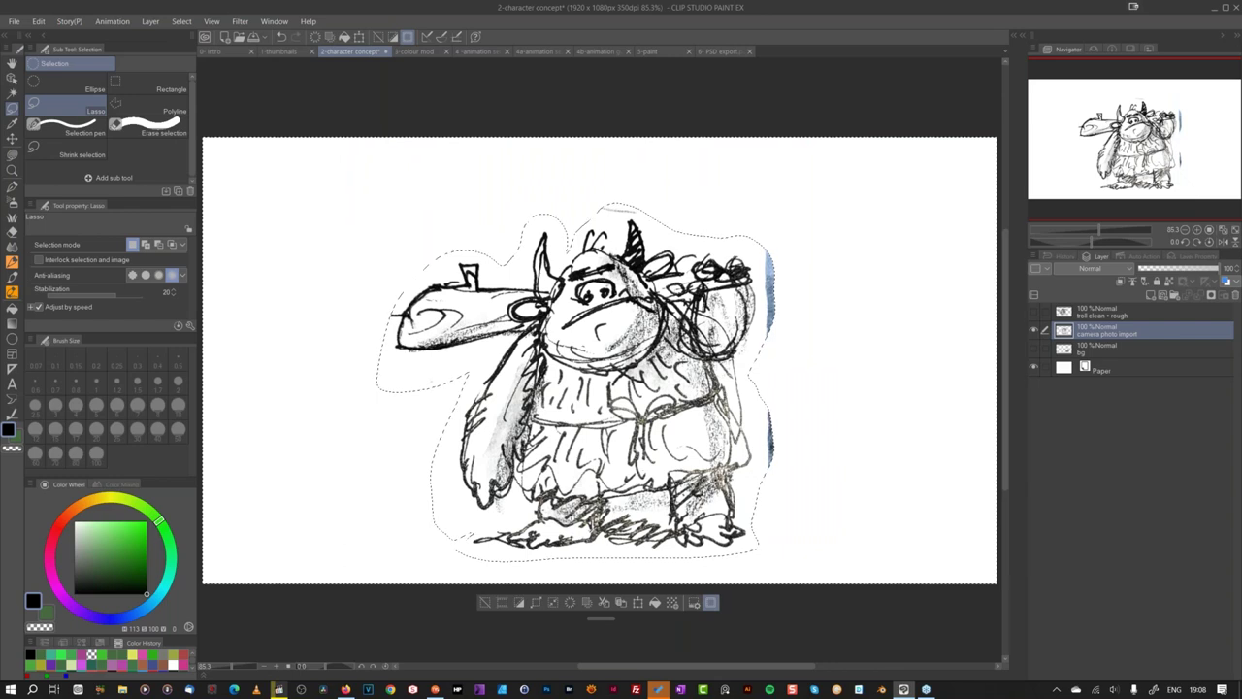
key(ctrl+d)
Step: Erase leftover blue marks beside the troll with the Hard eraser at stabilization 2
click(11, 232)
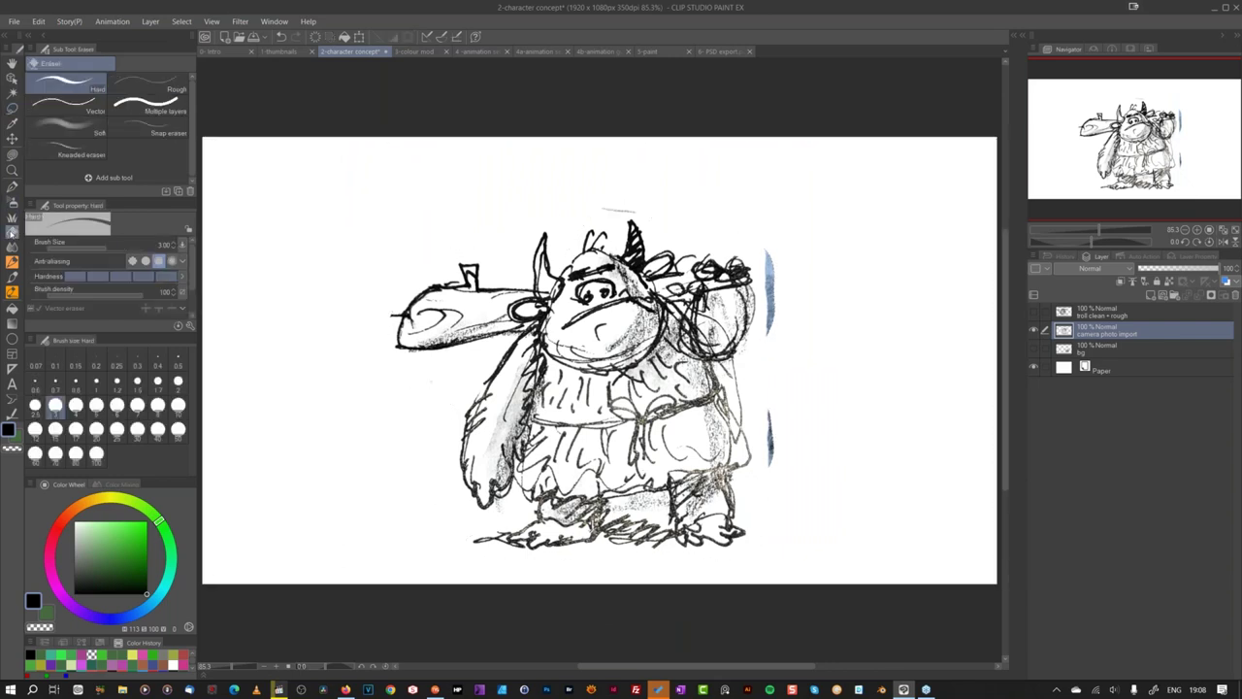
mouse_move(770, 260)
mouse_down()
mouse_move(765, 411)
mouse_move(779, 485)
mouse_up()
scroll(190, 311, down, 2)
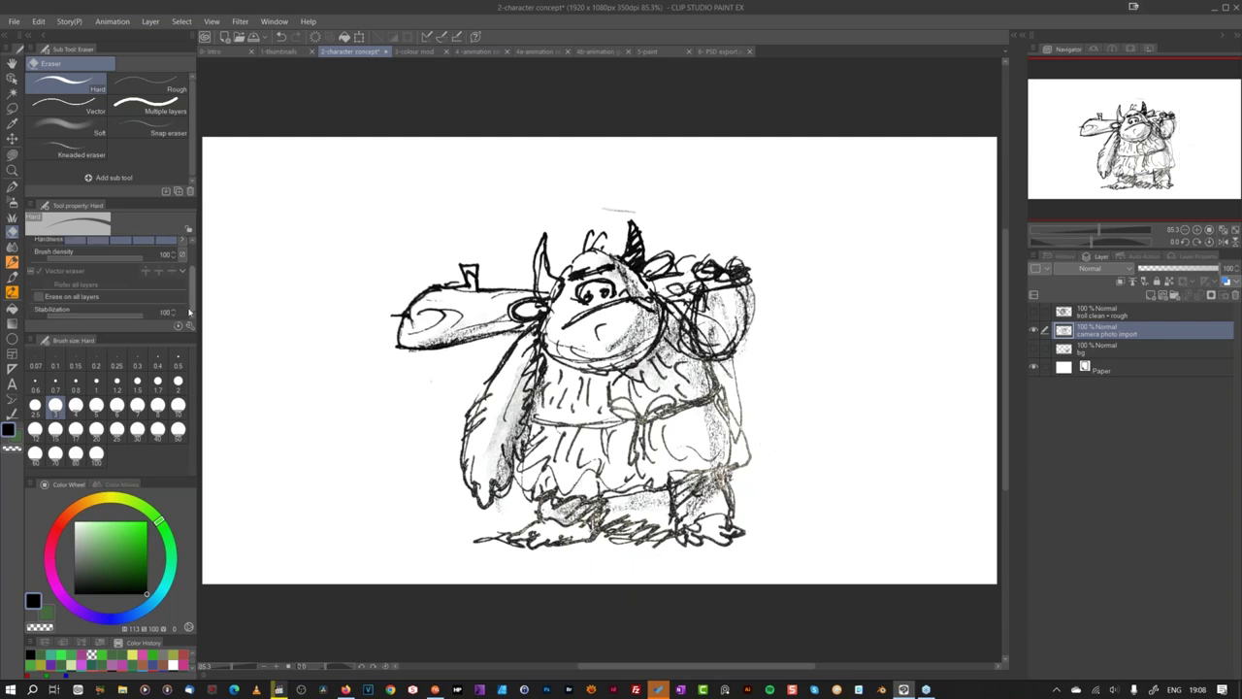
drag(141, 312, 80, 314)
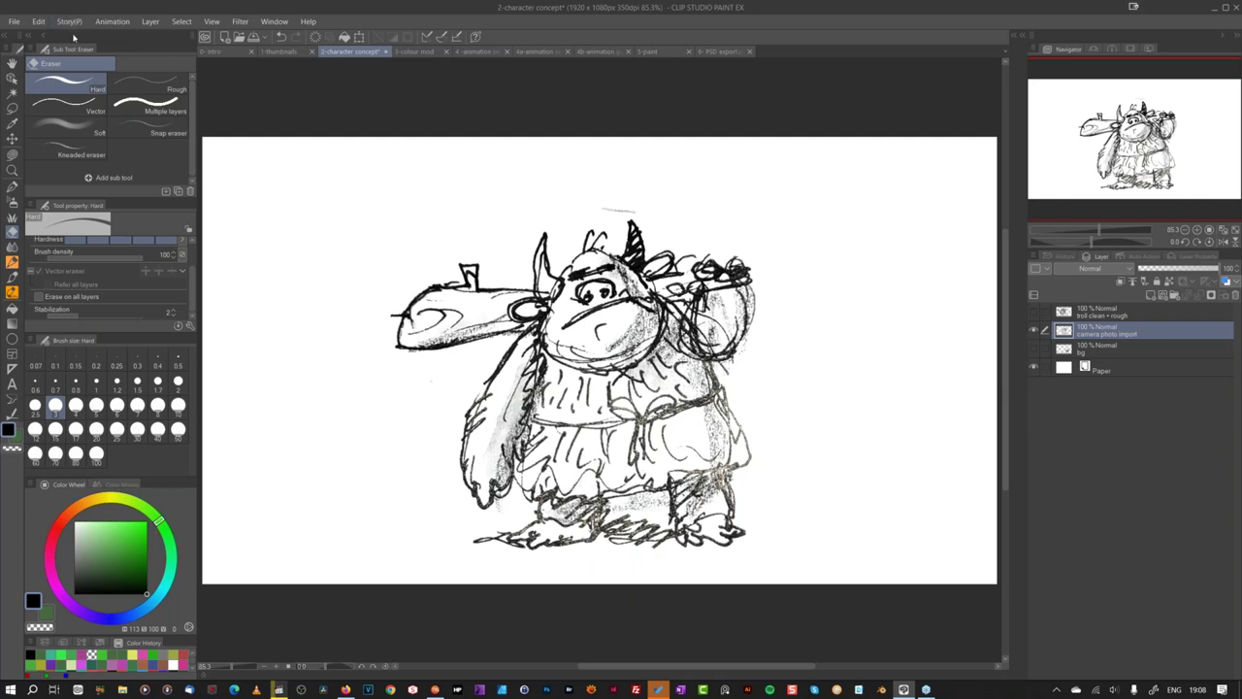
Step: Add a new raster layer, Layer 1, directly above the bg layer
click(39, 21)
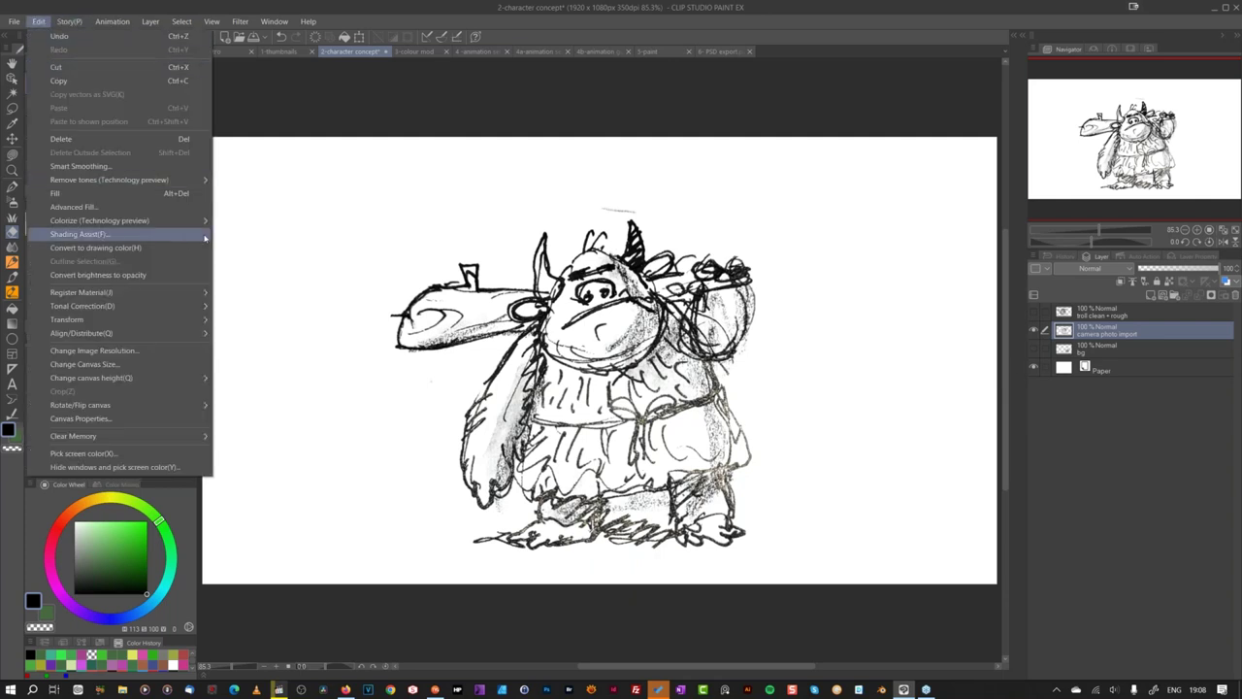
click(168, 280)
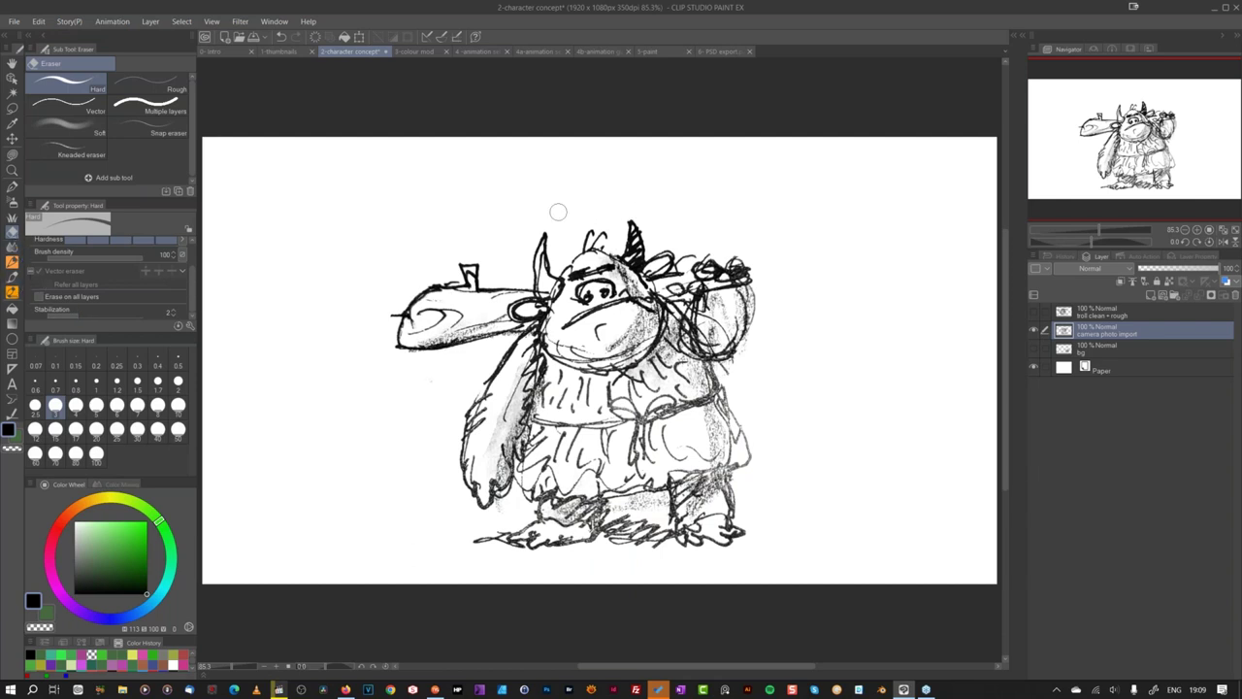
click(1137, 351)
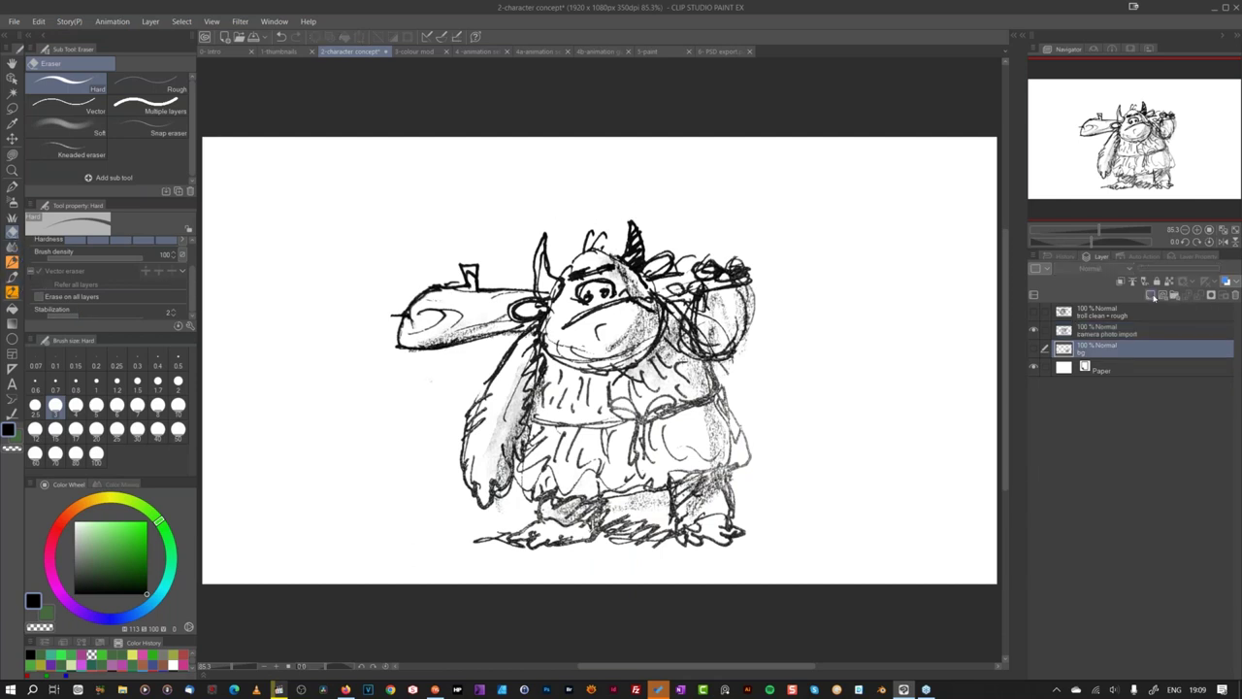
click(1154, 296)
Step: Test green Crunchy pencil paint over the troll, remove it, and select camera photo import
click(127, 545)
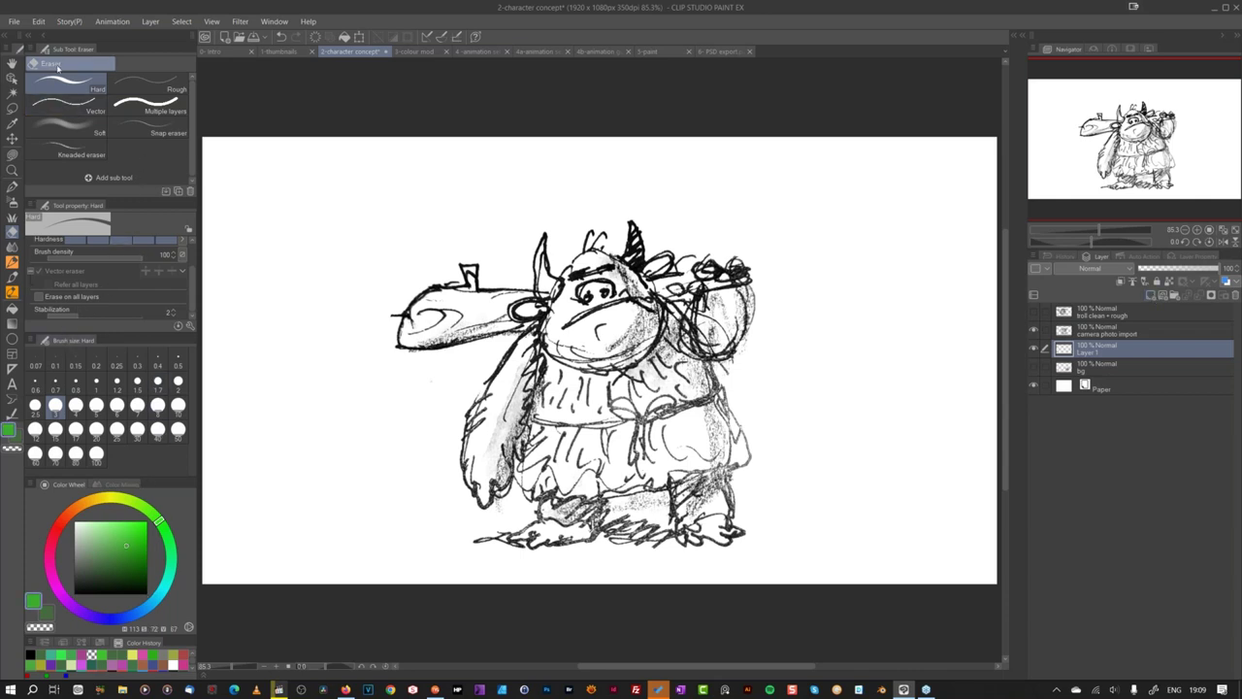
click(13, 262)
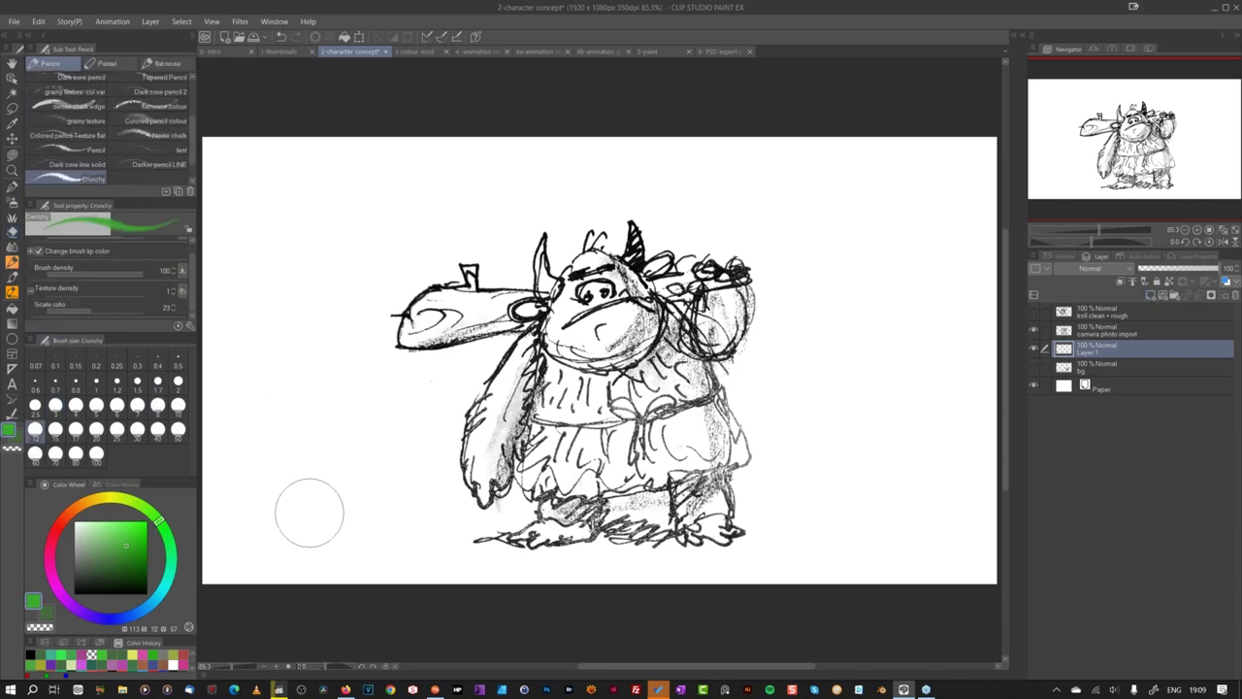
drag(665, 207, 495, 398)
mouse_move(582, 252)
mouse_down()
mouse_move(874, 378)
mouse_move(806, 432)
mouse_up()
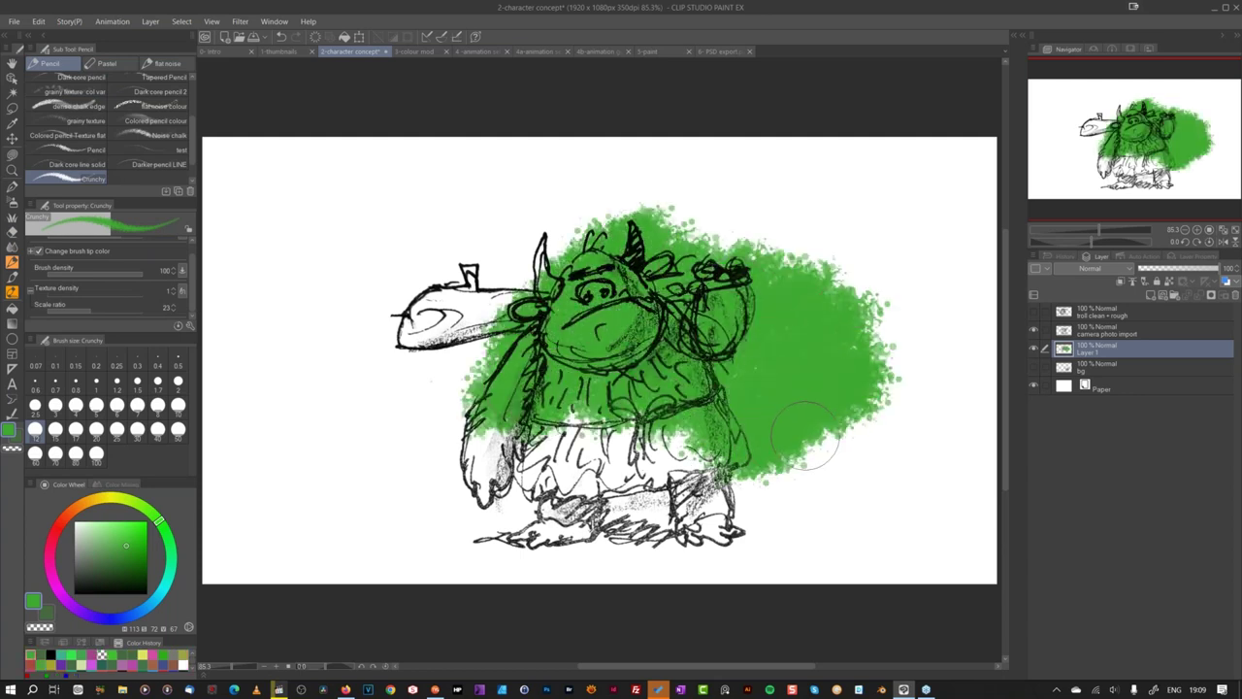
key(Delete)
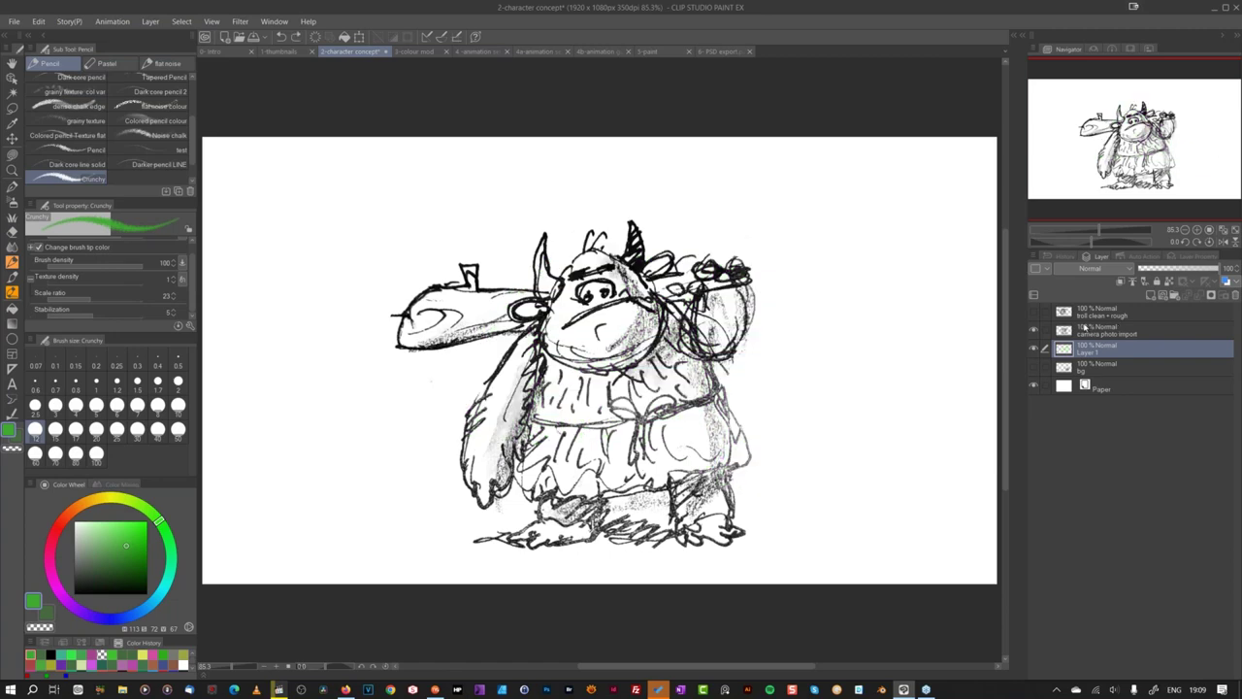
click(1107, 334)
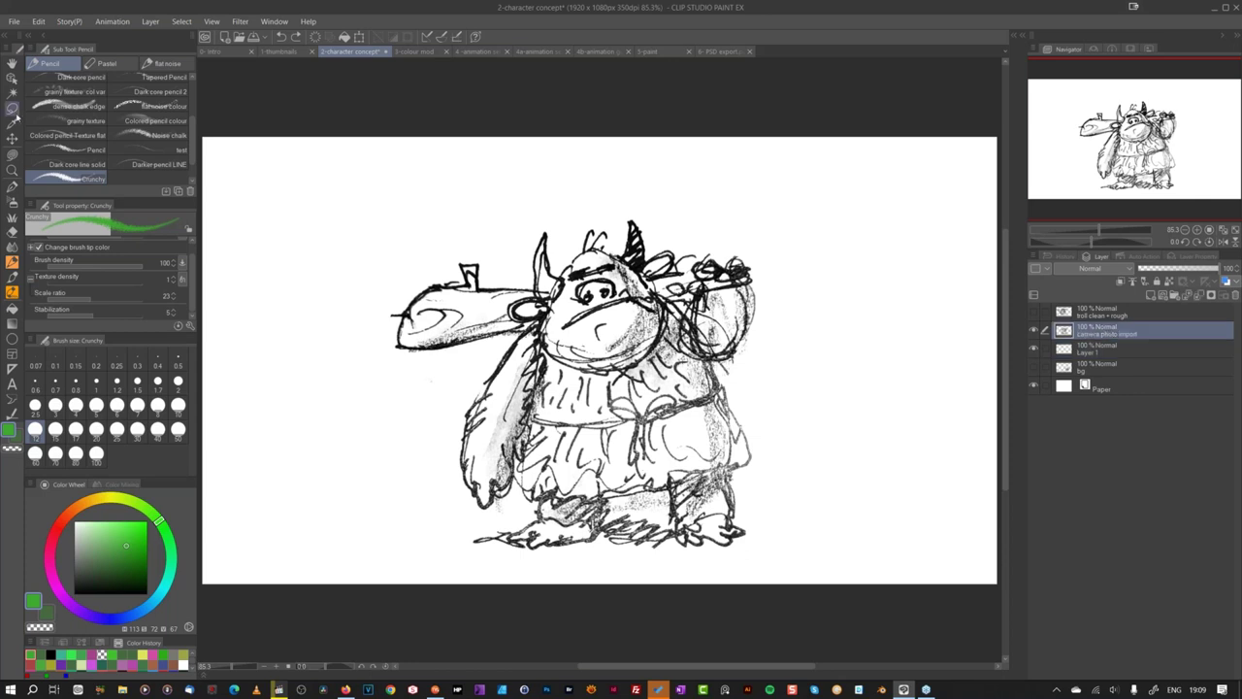
Step: Lasso the troll sketch, rotate it slightly clockwise, nudge it right, and commit
click(14, 110)
mouse_move(515, 206)
mouse_down()
mouse_move(423, 520)
mouse_move(530, 498)
mouse_move(642, 498)
mouse_move(774, 447)
mouse_move(634, 184)
mouse_move(497, 215)
mouse_up()
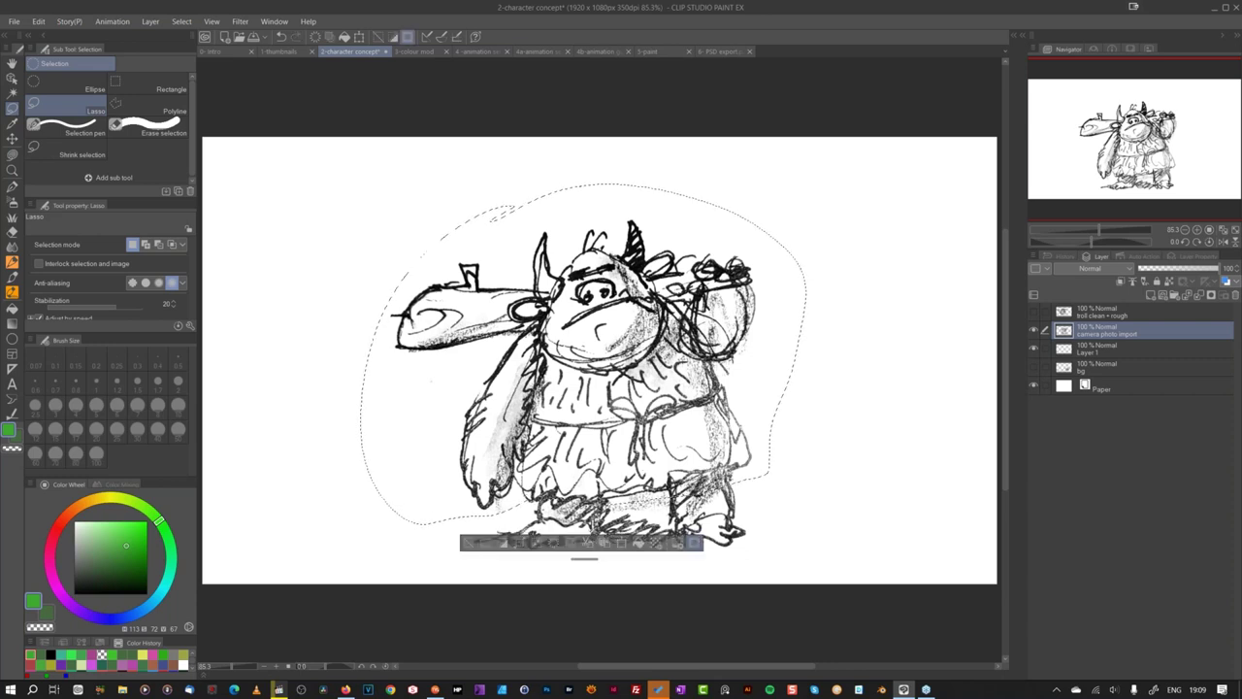
key(ctrl+t)
drag(827, 185, 855, 235)
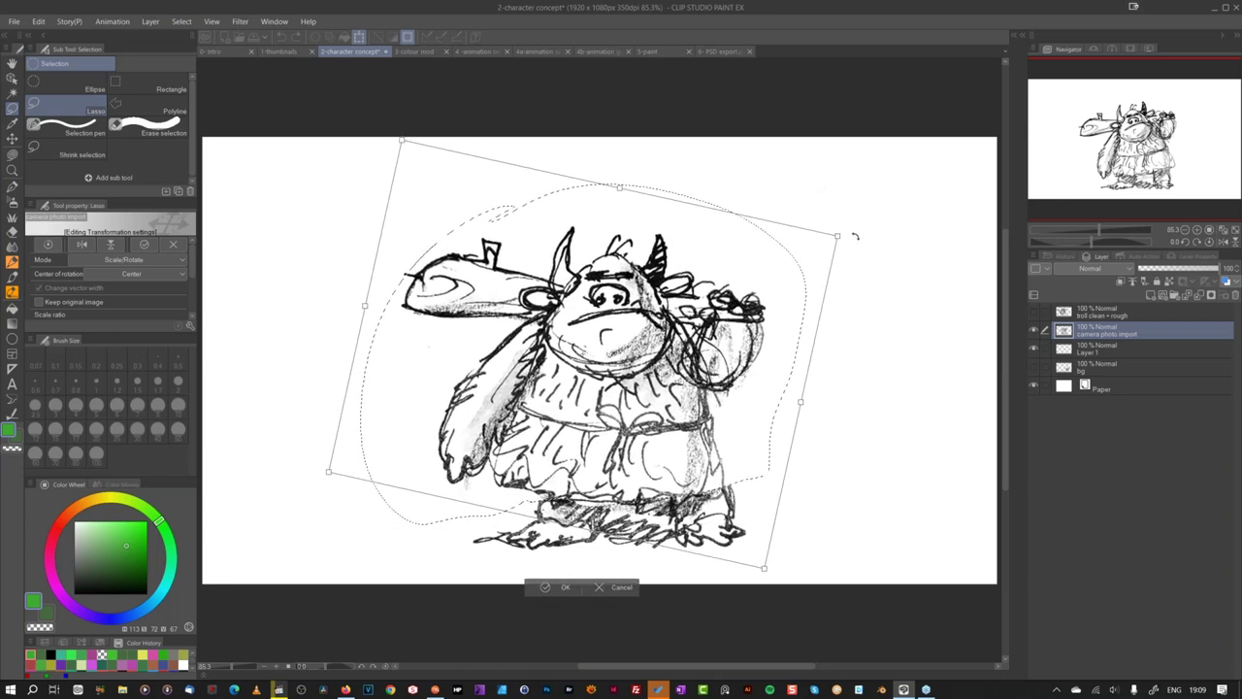
drag(670, 408, 699, 405)
key(Return)
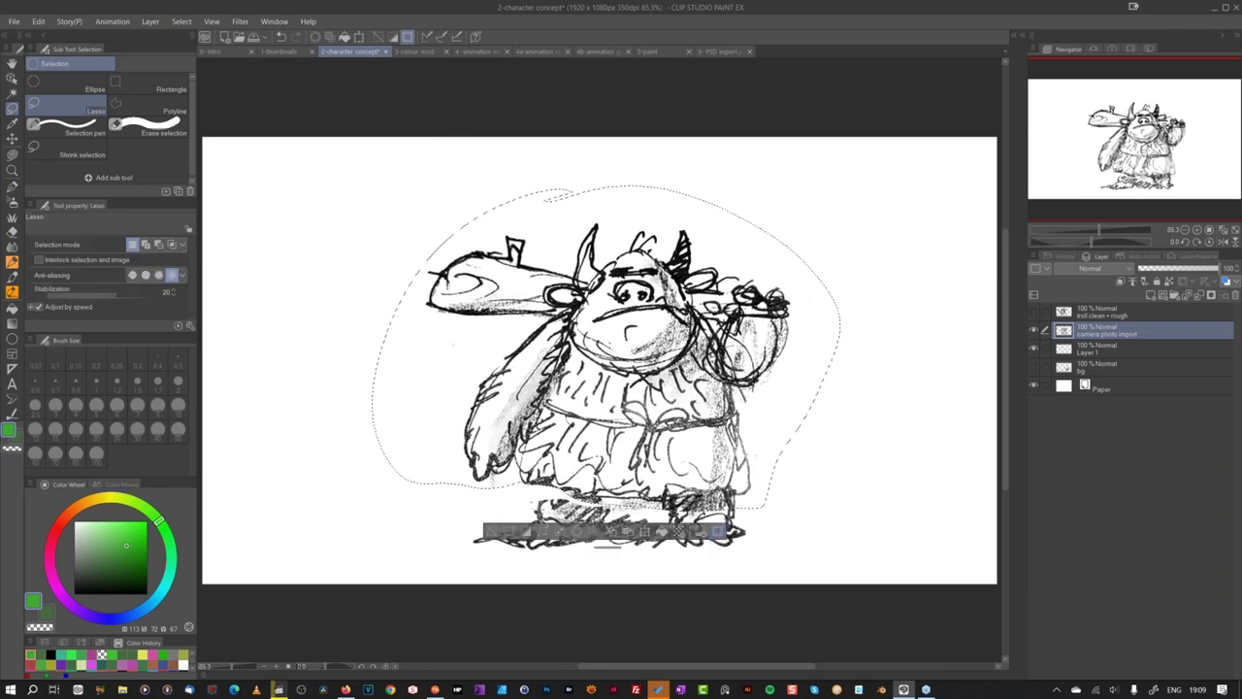
key(ctrl+d)
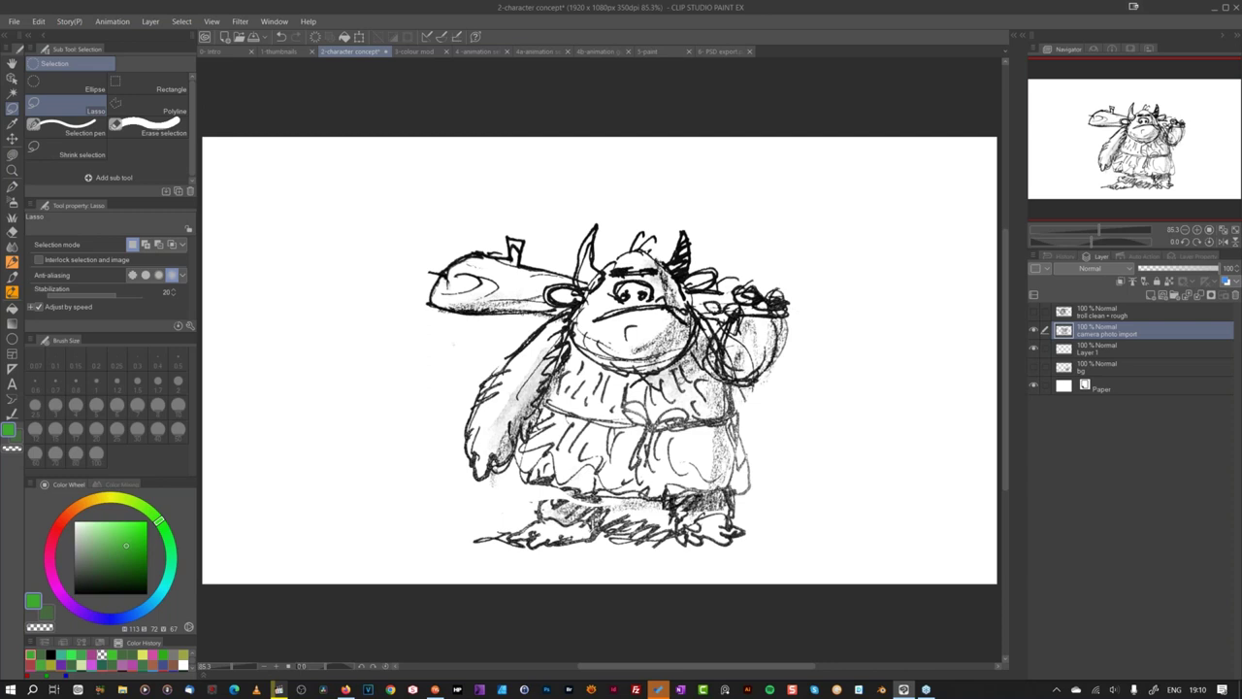
Step: Hide the photo layer, show troll clean + rough, and make Layer 1 active with the Crunchy pencil
click(1033, 330)
click(1034, 311)
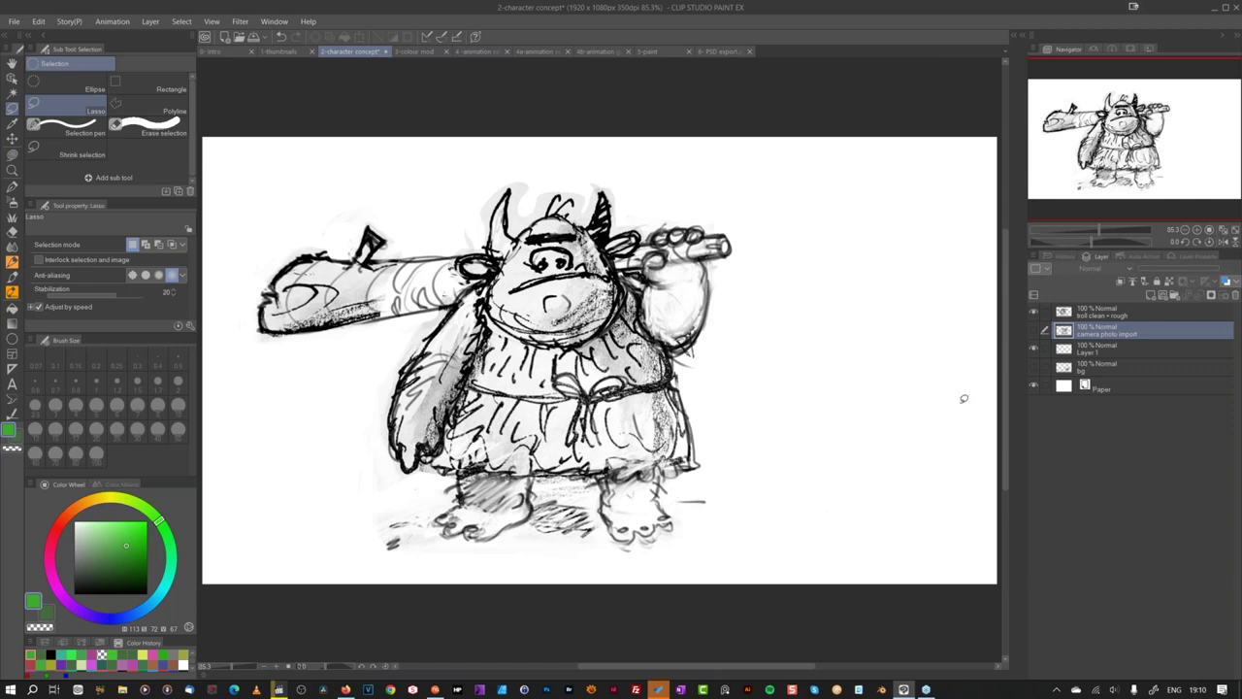
key(alt+bracketleft)
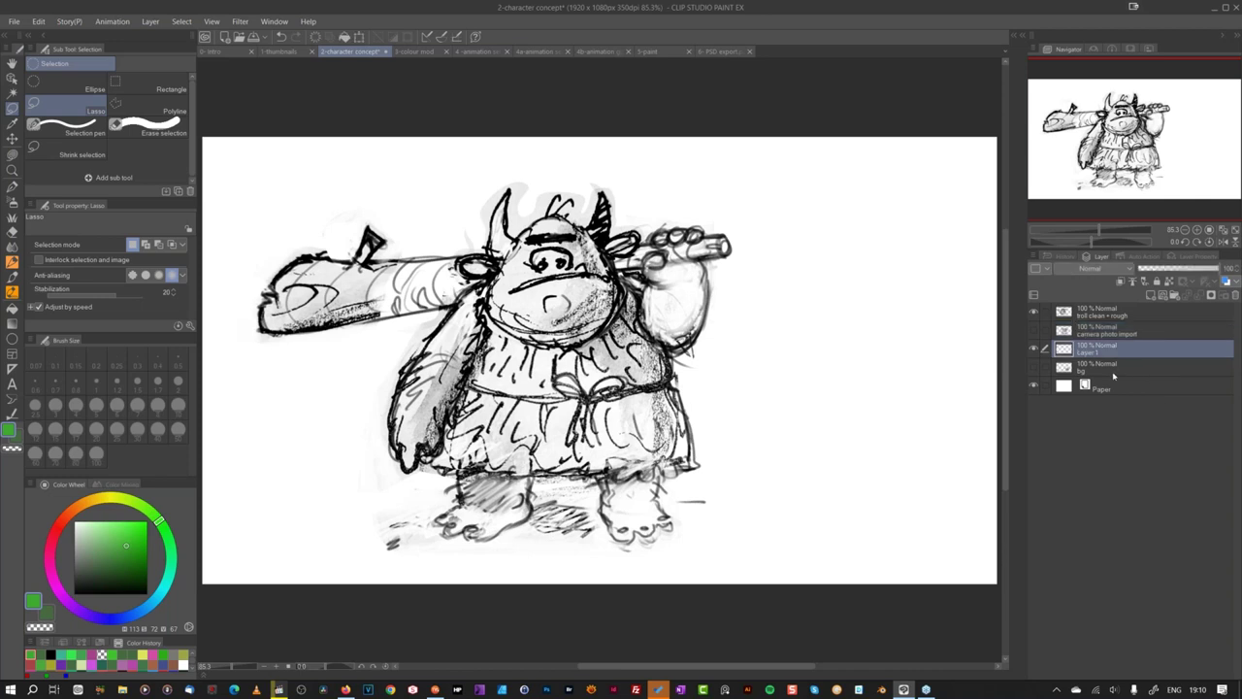
click(12, 262)
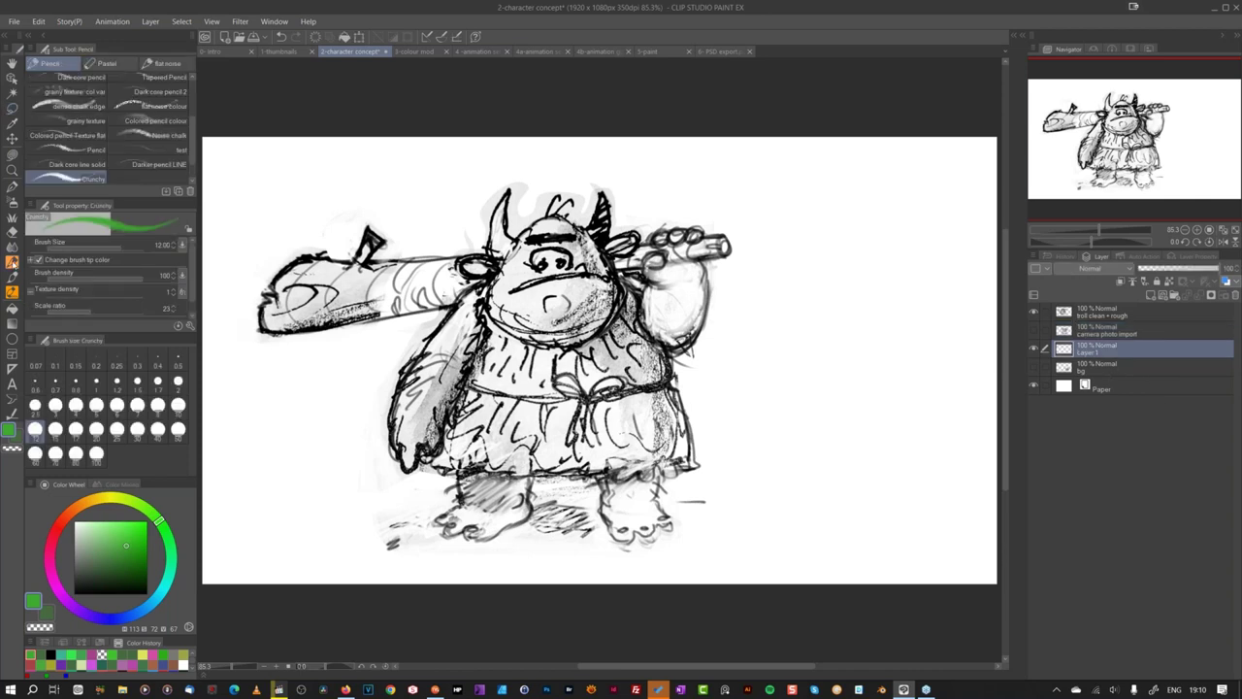
Step: Draw dense black hatching at brush size 2 to the right of the troll
key(x)
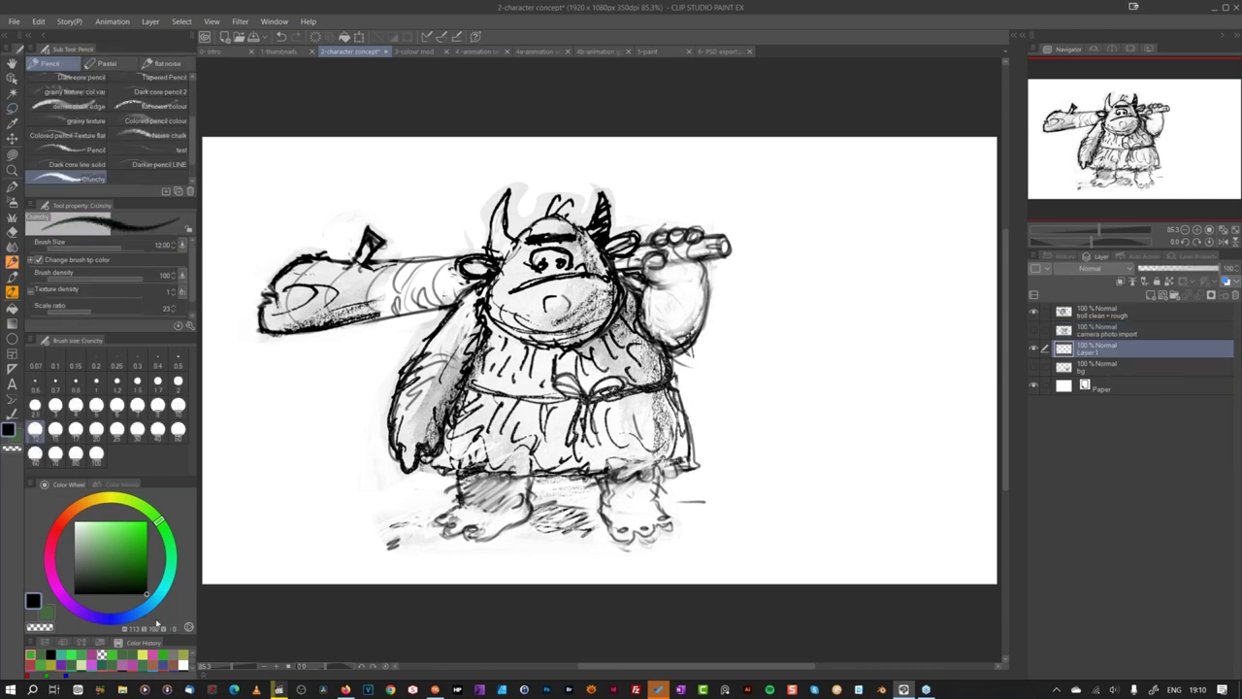
click(178, 382)
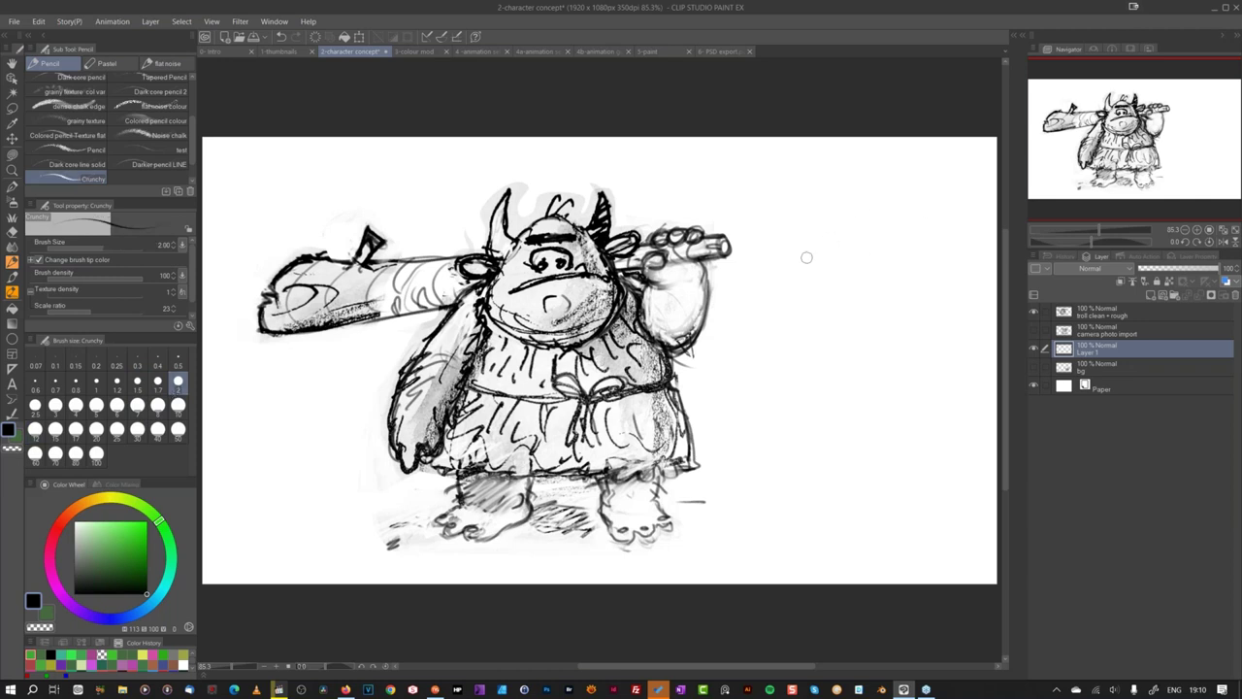
mouse_move(860, 202)
mouse_down()
mouse_move(909, 195)
mouse_move(754, 340)
mouse_move(776, 349)
mouse_up()
drag(836, 233, 781, 378)
drag(825, 206, 749, 354)
drag(869, 270, 806, 331)
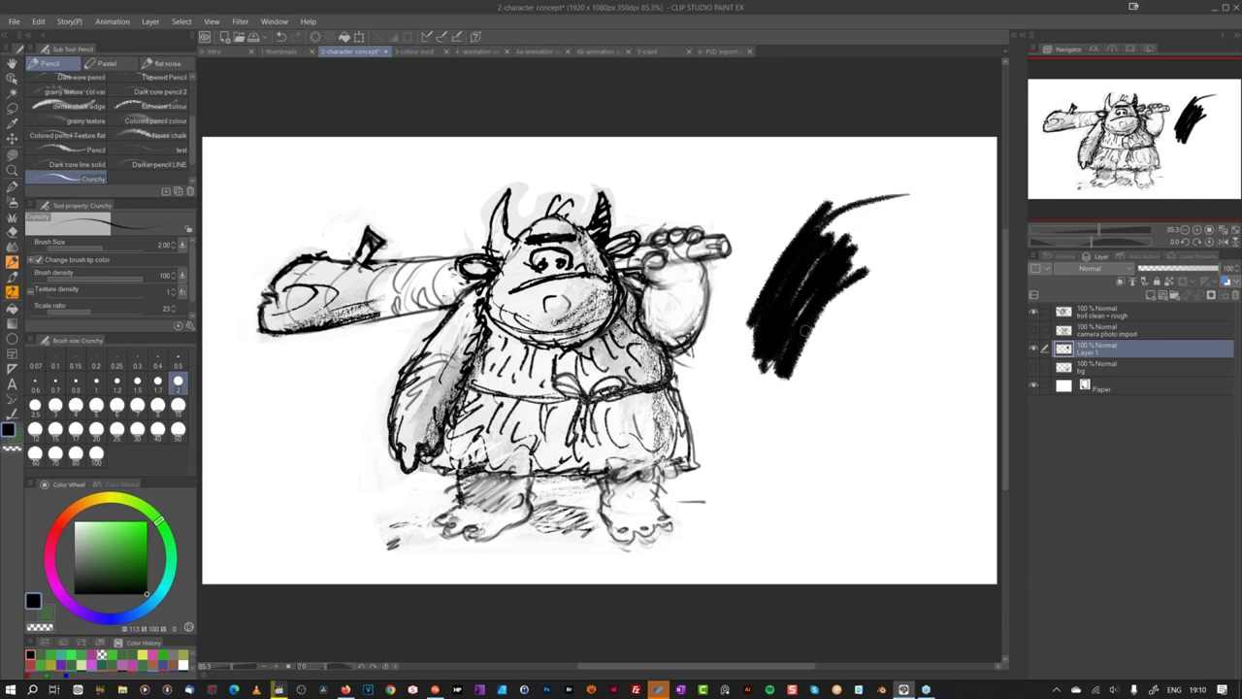
Step: Erase diagonal streaks through the hatching with transparent colour, then undo twice
click(46, 629)
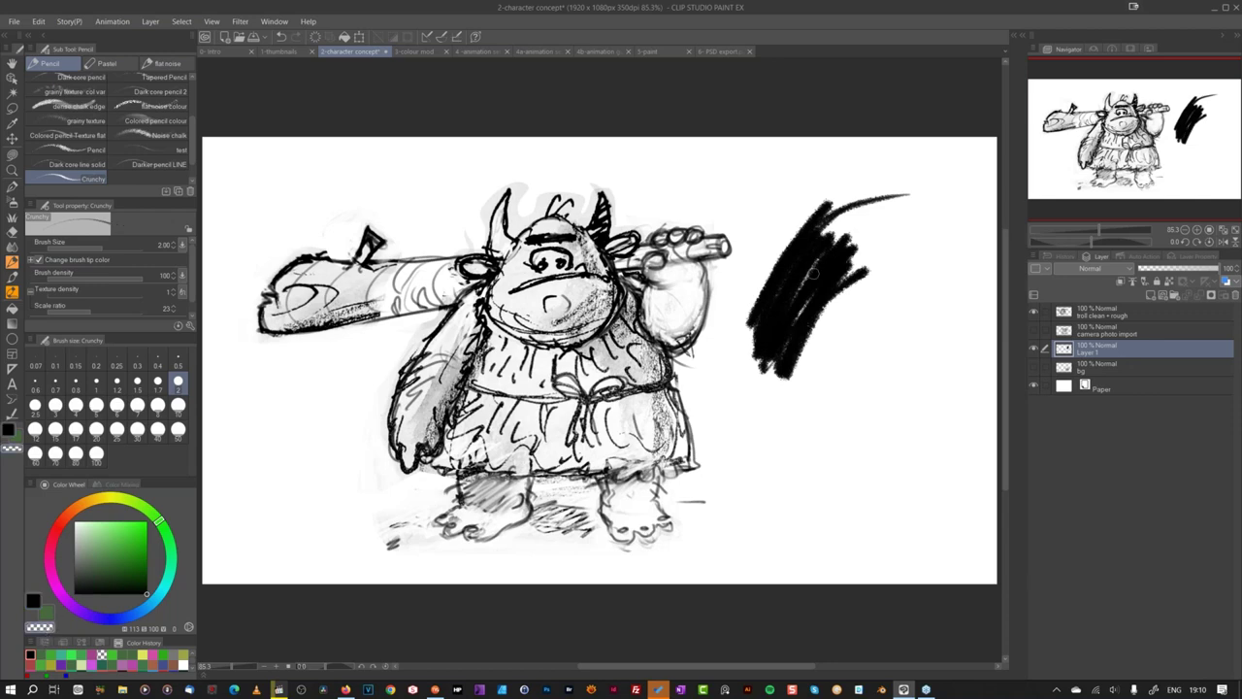
mouse_move(854, 229)
mouse_down()
mouse_move(755, 357)
mouse_move(750, 348)
mouse_move(757, 367)
mouse_up()
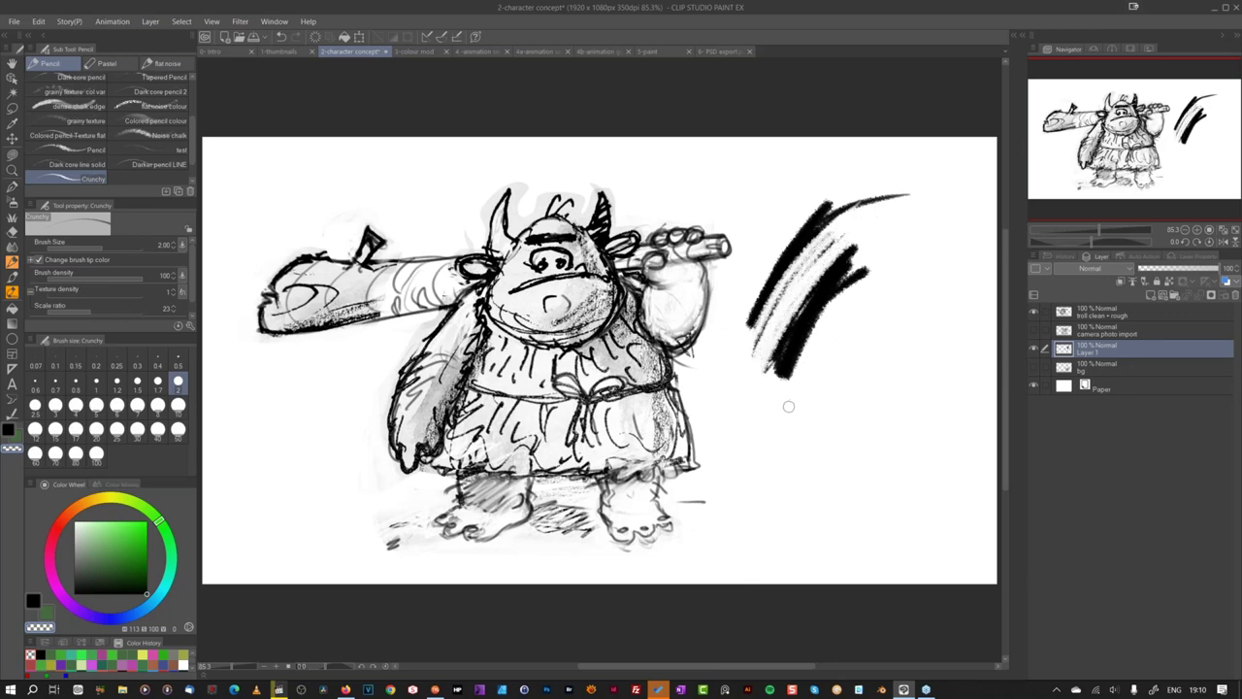
key(ctrl+z)
key(ctrl+z)
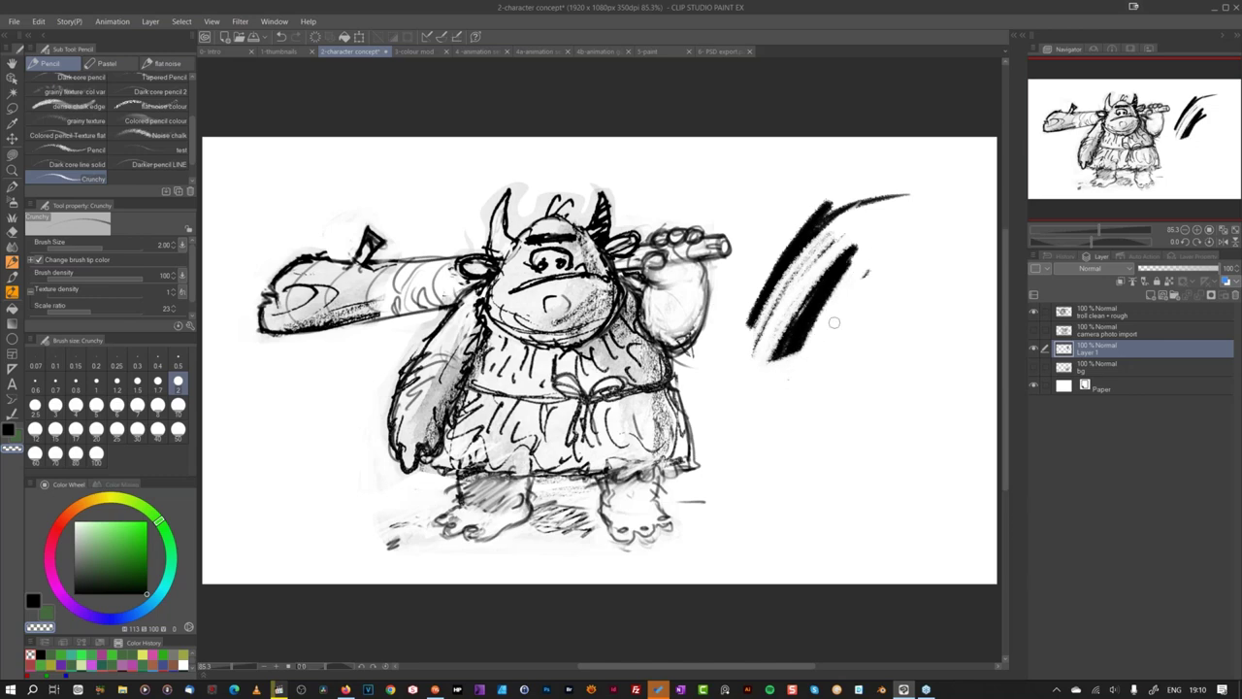
key(ctrl+z)
Step: Add vector Layer 2 and draw more black diagonal hatching below the first strokes
click(1163, 295)
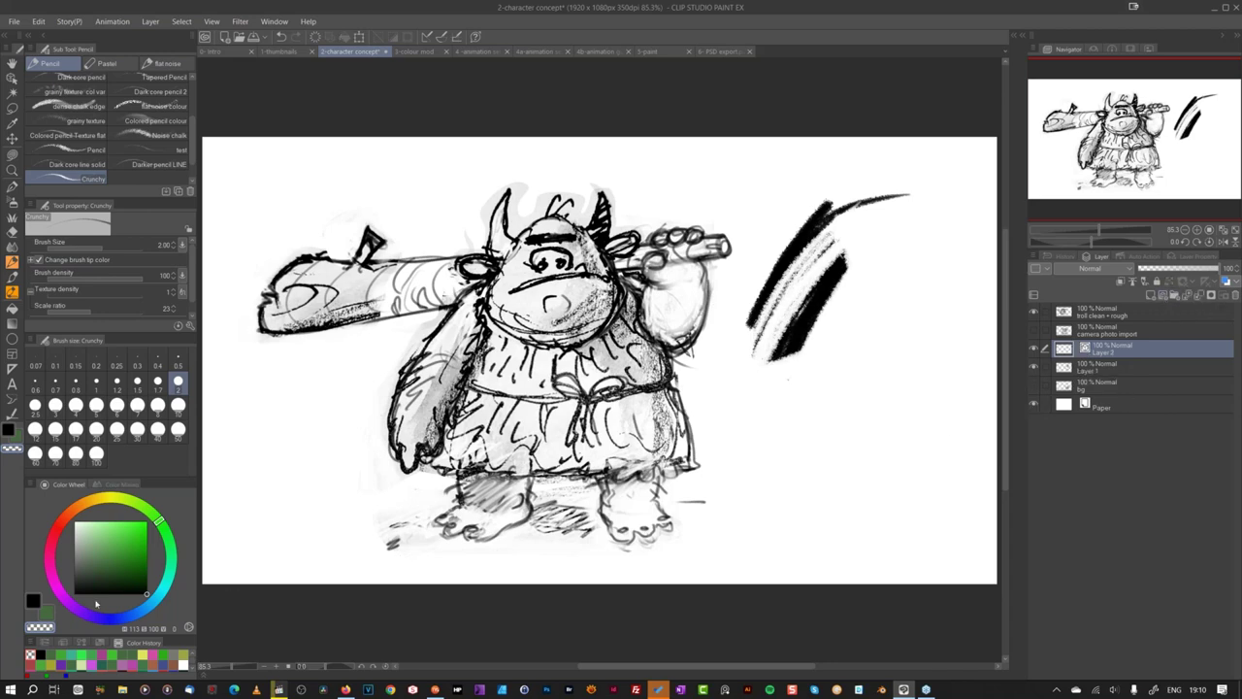
click(34, 601)
drag(882, 313, 786, 499)
mouse_move(907, 333)
mouse_down()
mouse_move(802, 499)
mouse_move(858, 366)
mouse_move(815, 465)
mouse_up()
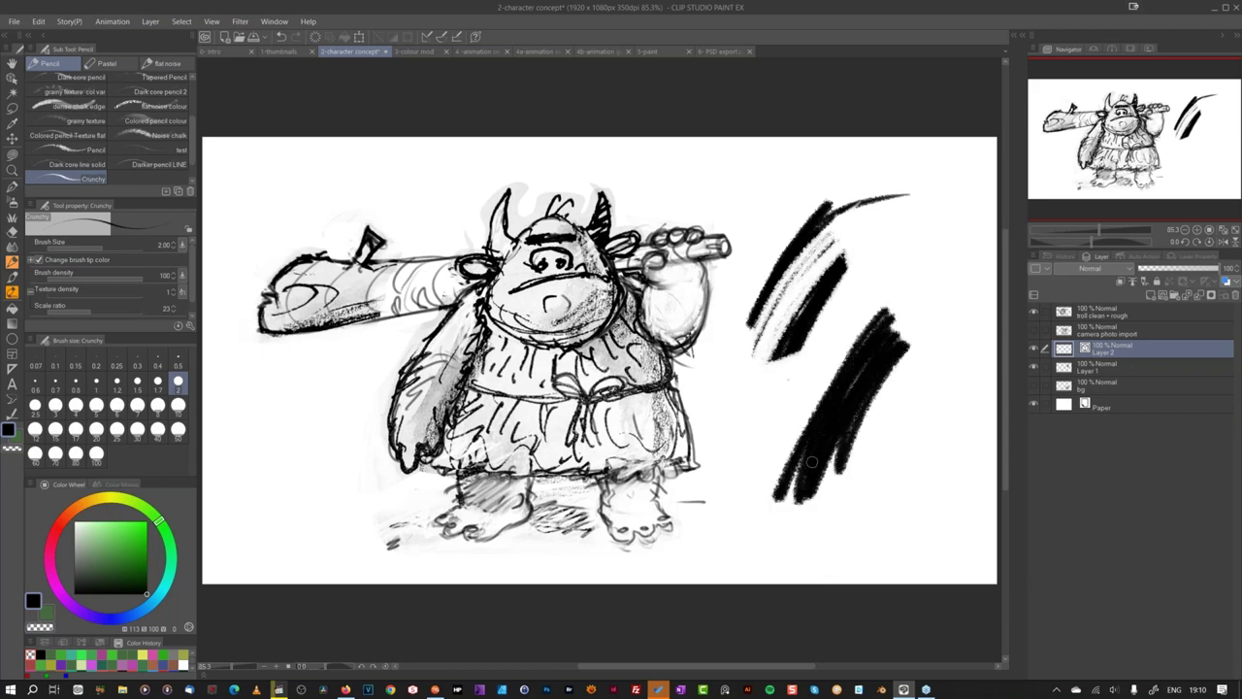
Step: Doodle a simple face, then shift its top stroke slightly left and down with Object
mouse_move(901, 388)
mouse_down()
mouse_move(859, 518)
mouse_move(957, 472)
mouse_move(964, 372)
mouse_move(961, 400)
mouse_up()
click(912, 428)
drag(922, 439, 924, 493)
mouse_move(910, 412)
mouse_down()
mouse_move(984, 444)
mouse_move(947, 476)
mouse_up()
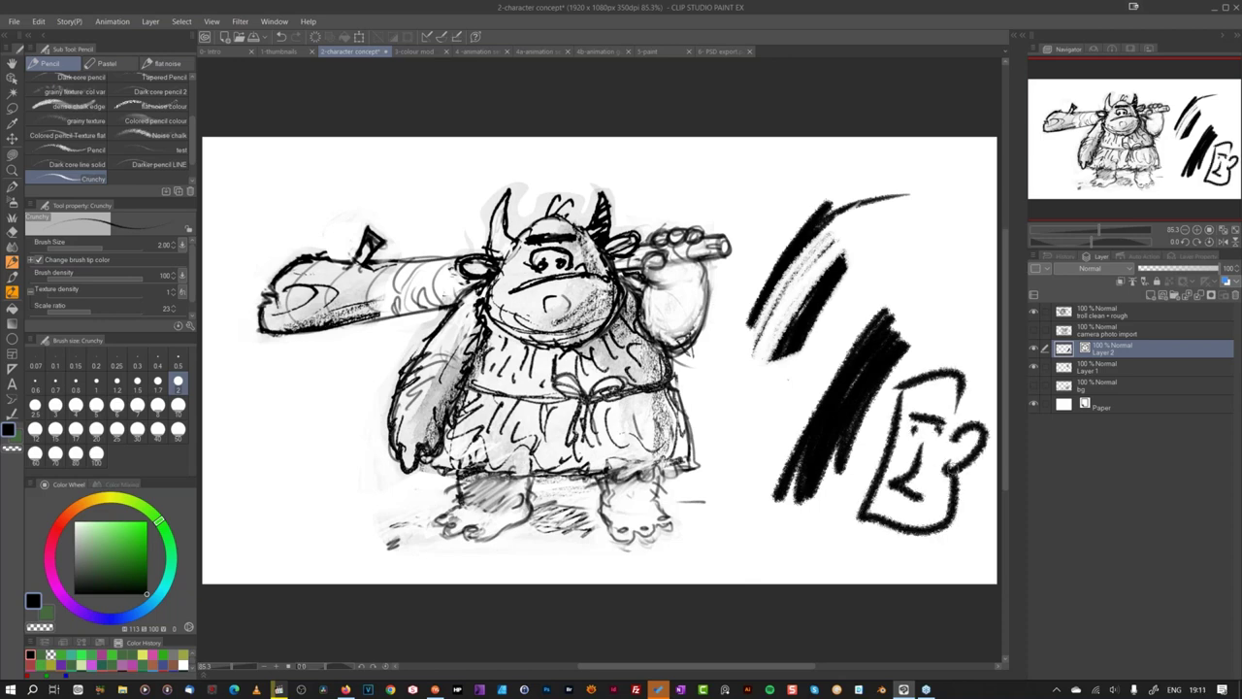
key(o)
click(933, 385)
mouse_move(884, 364)
mouse_down()
mouse_move(913, 298)
mouse_move(878, 370)
mouse_move(692, 355)
mouse_move(766, 596)
mouse_up()
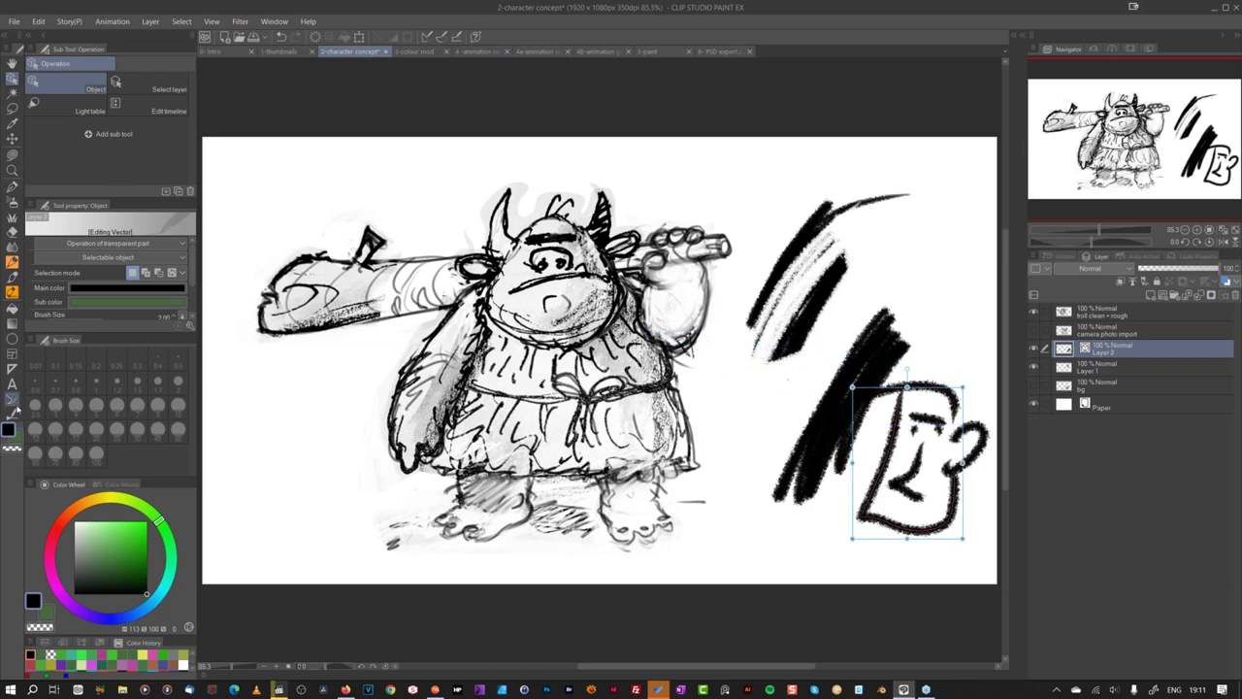
Step: Adjust the face lines' width and pinch their top and chin, then delete Layer 2
click(12, 412)
drag(941, 417, 961, 416)
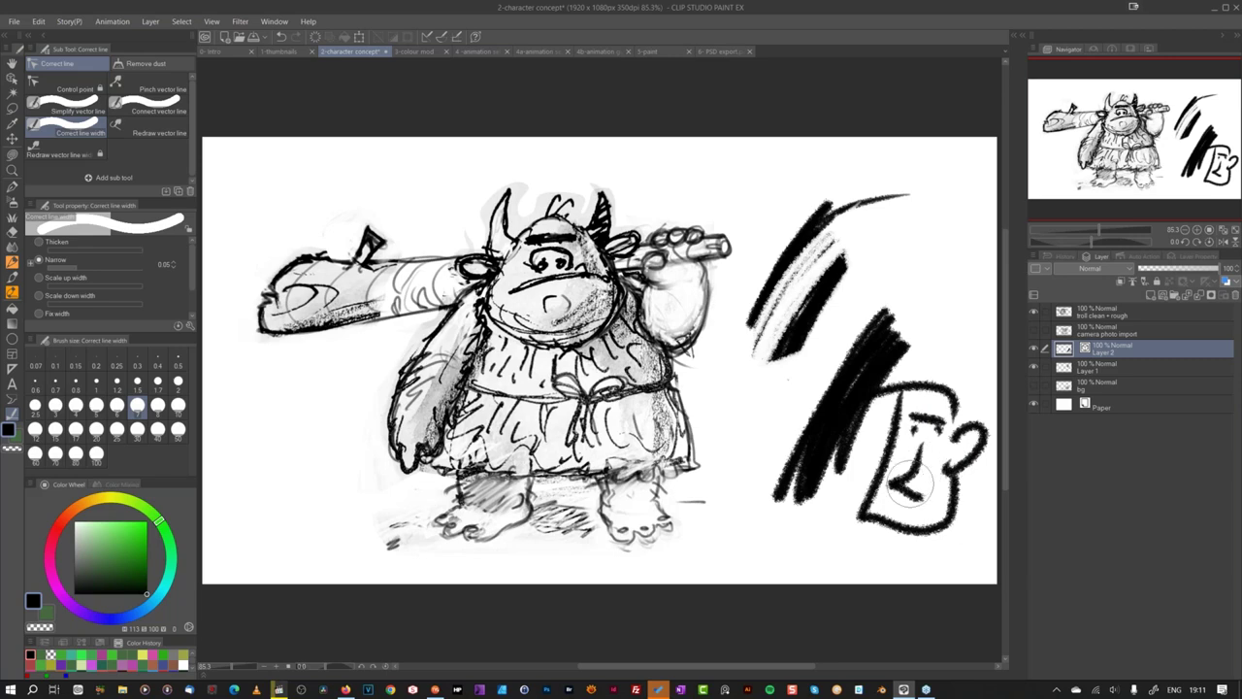
click(167, 89)
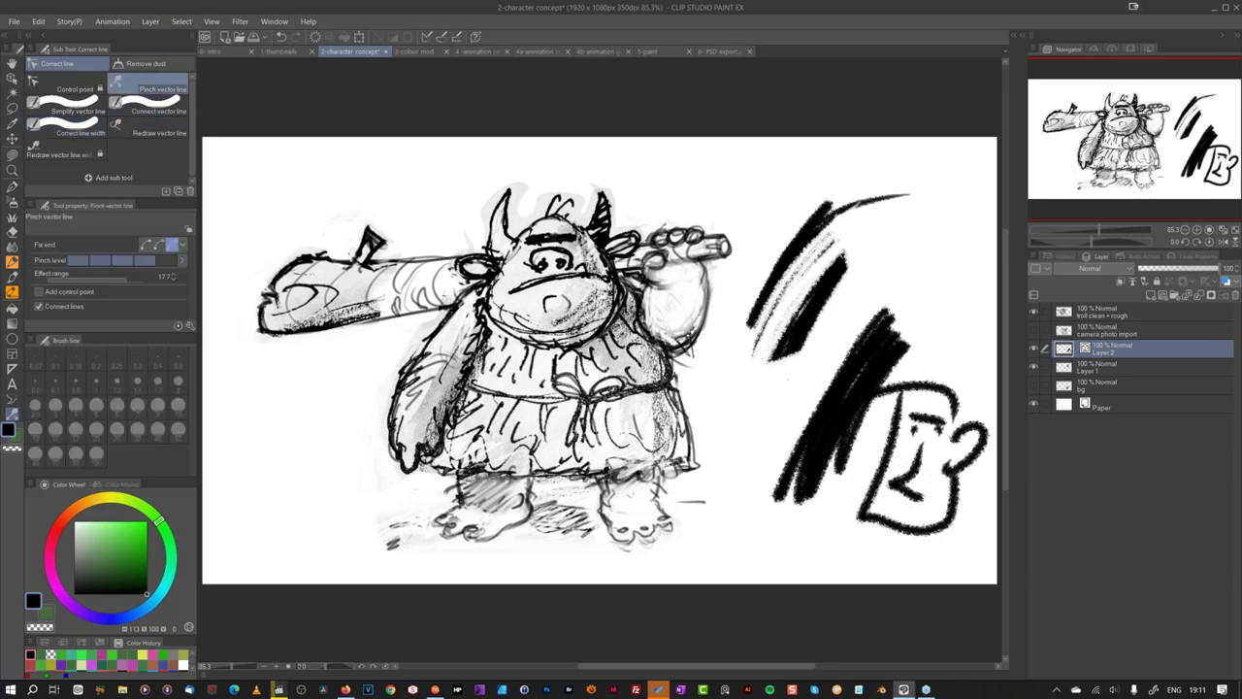
mouse_move(971, 388)
mouse_down()
mouse_move(943, 346)
mouse_move(860, 465)
mouse_move(900, 543)
mouse_move(934, 526)
mouse_up()
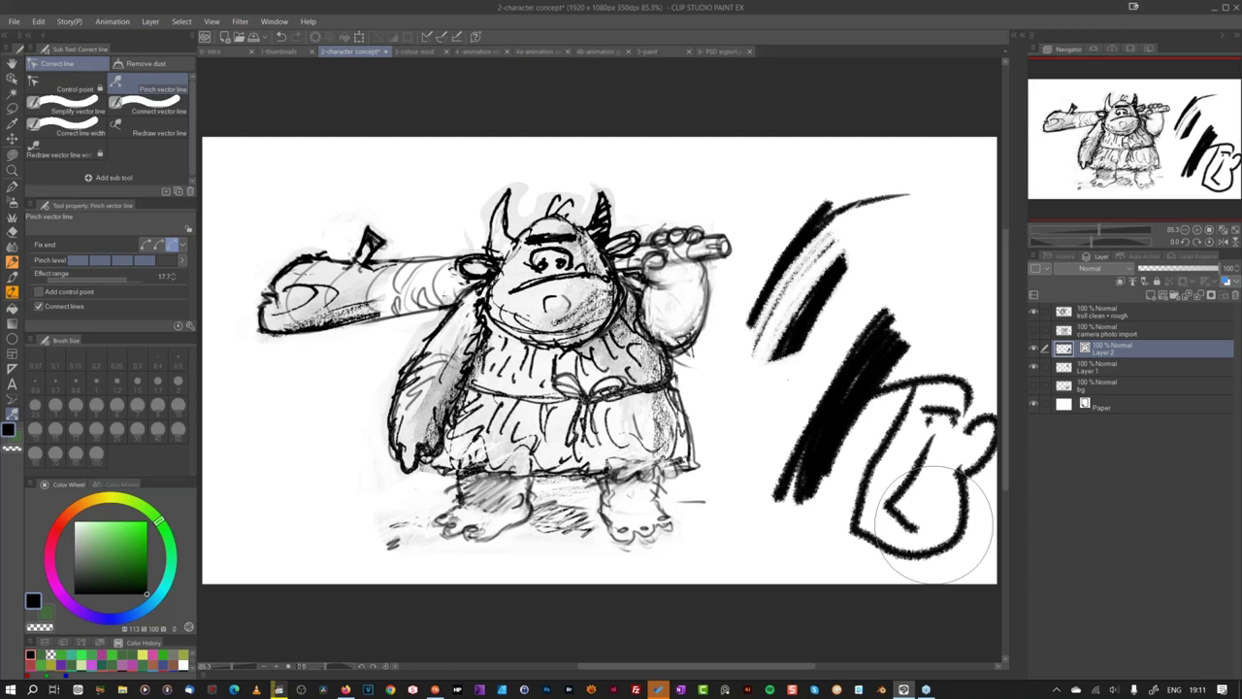
click(1225, 295)
click(630, 256)
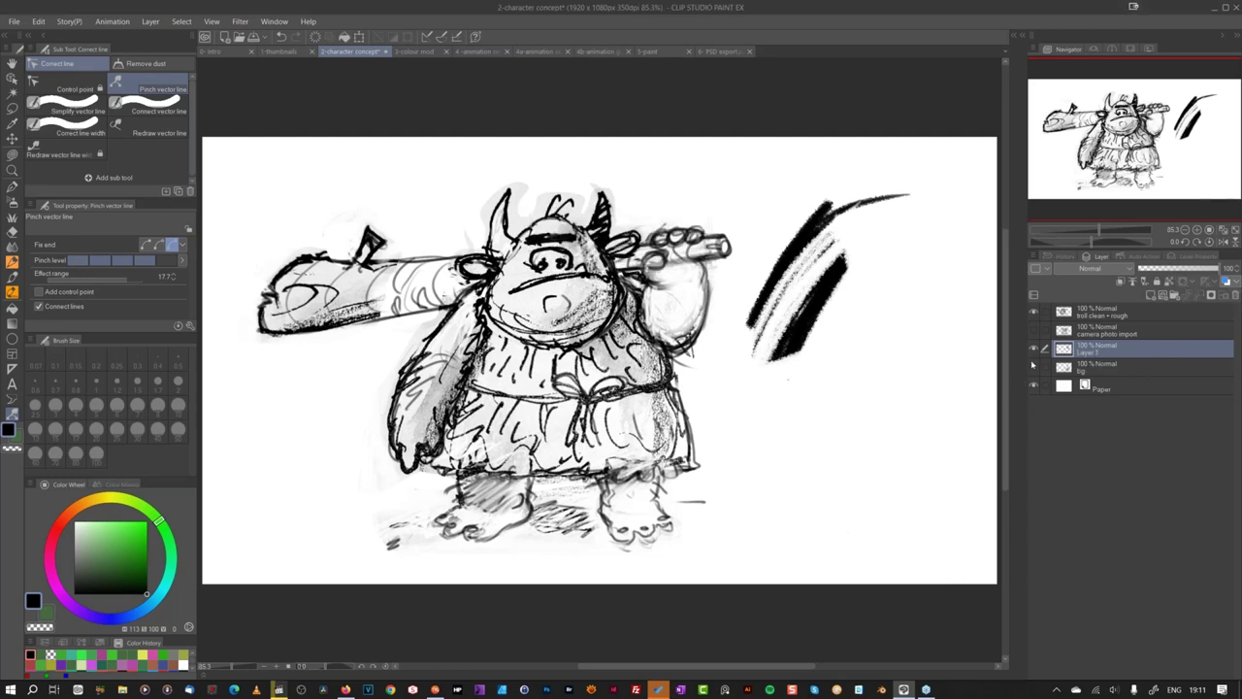
Step: Hide Layer 1, show the bg treasure chest sketch, and switch to the 3-colour mod document
click(1035, 350)
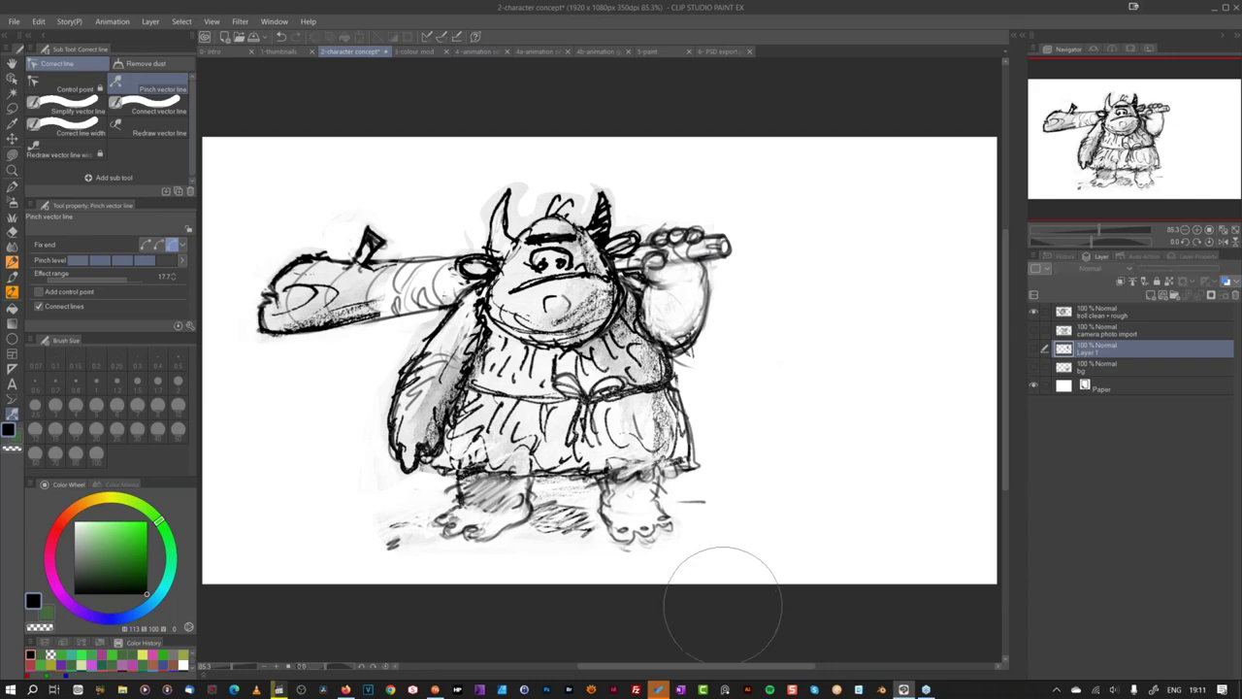
click(1033, 368)
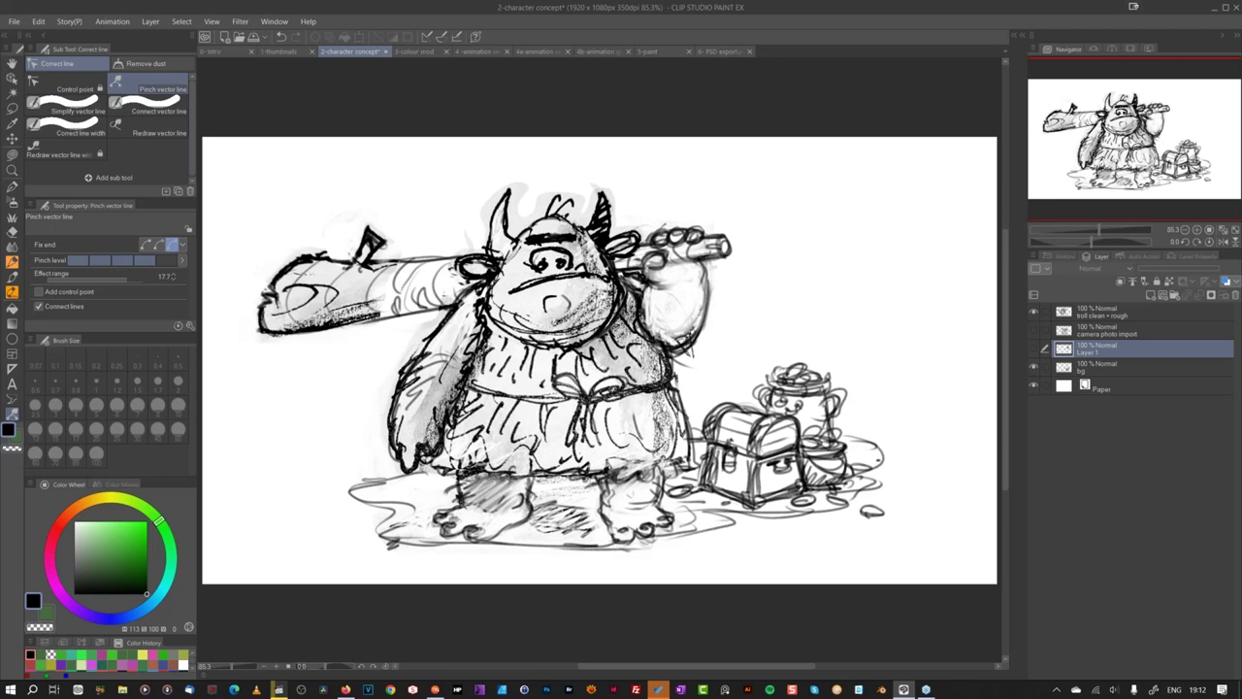
click(422, 53)
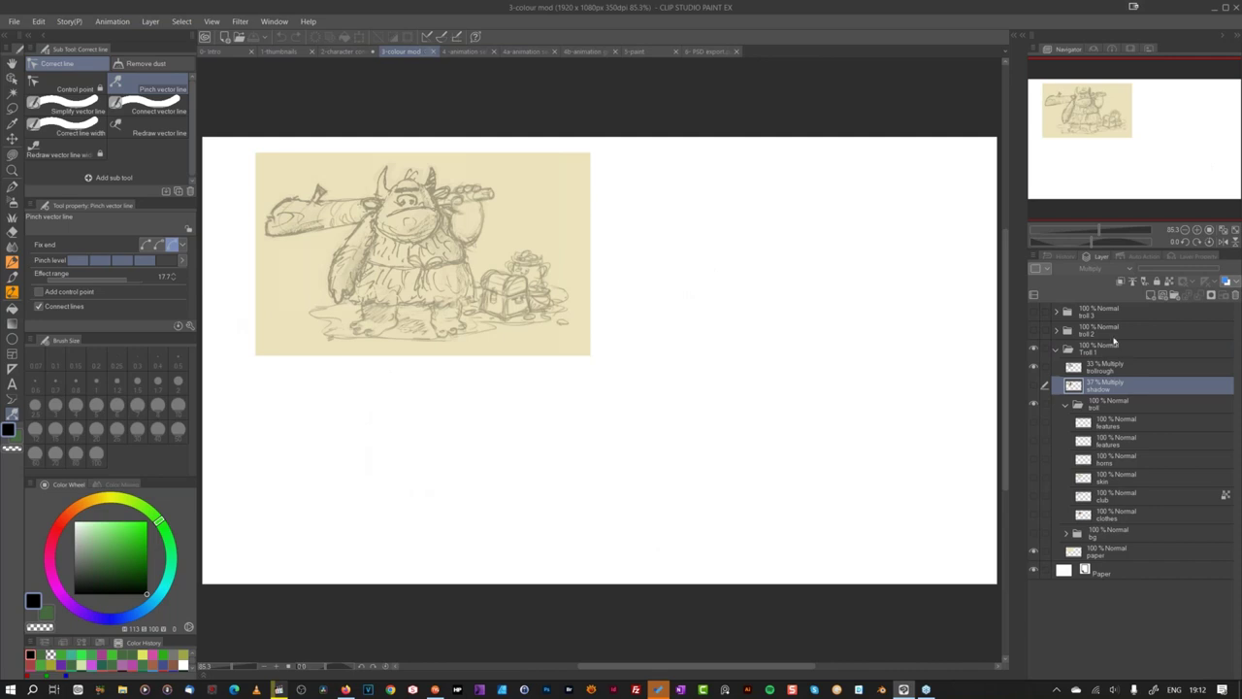
Step: Select the skin layer in the Troll 1 folder and add a new raster layer above it
click(1106, 354)
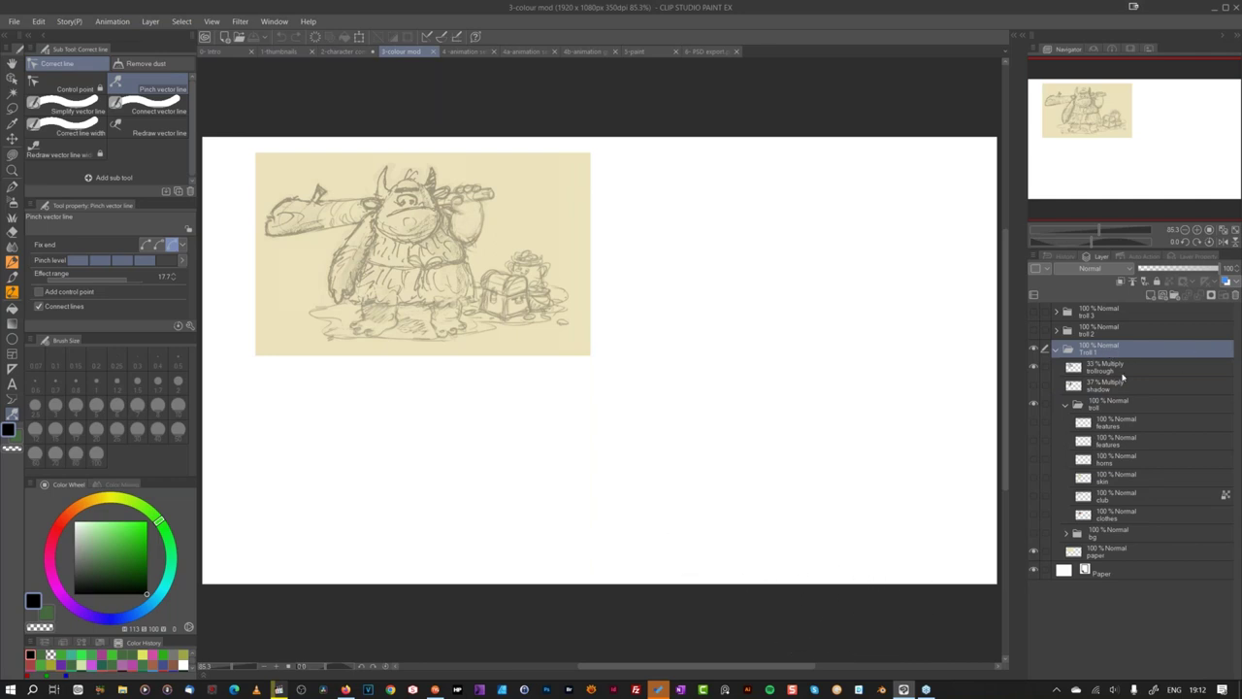
click(1149, 370)
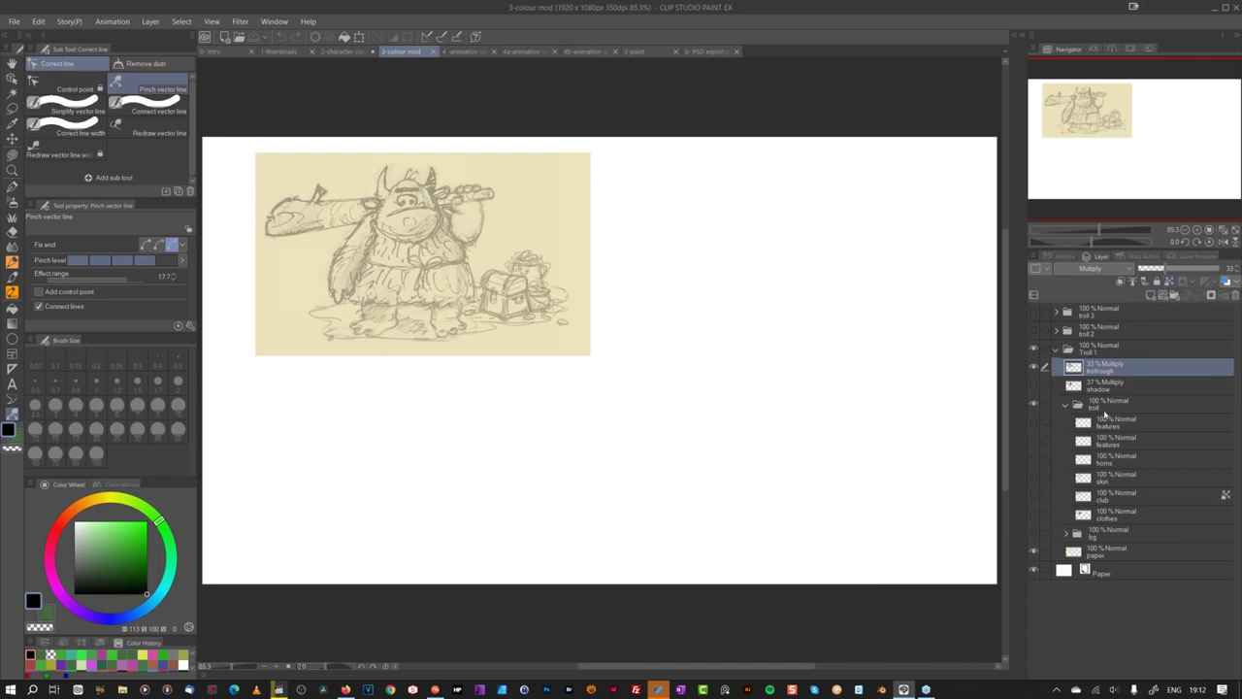
click(1121, 482)
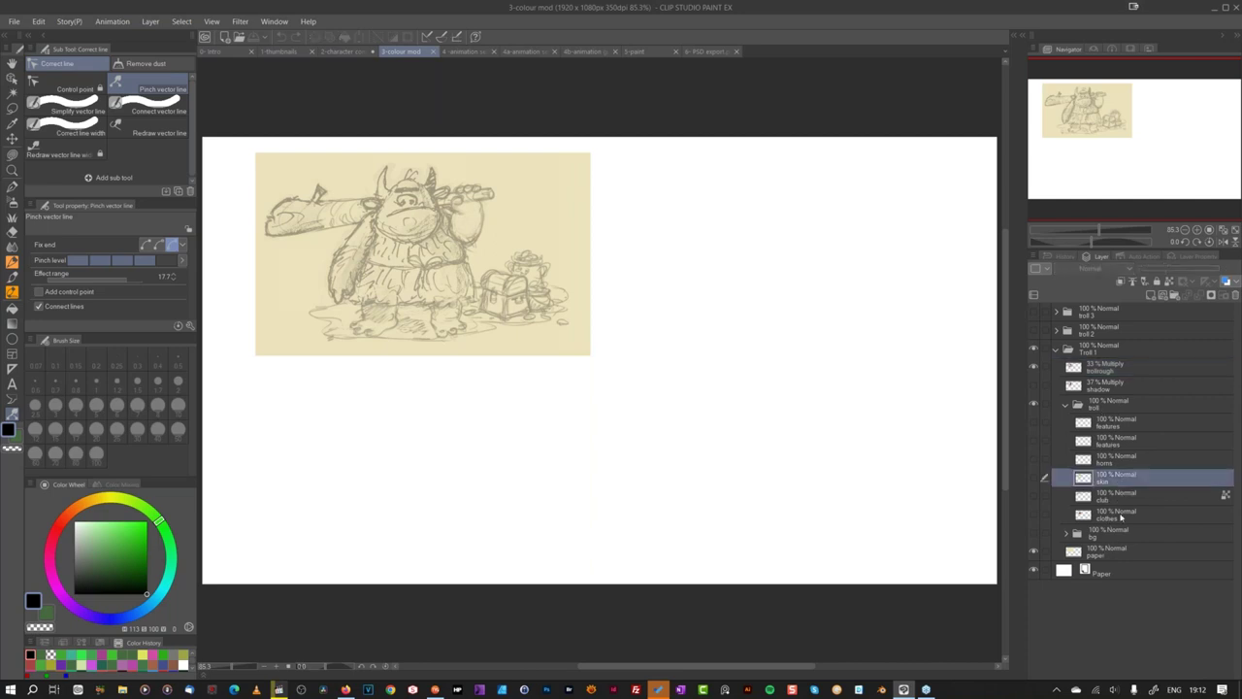
click(1151, 295)
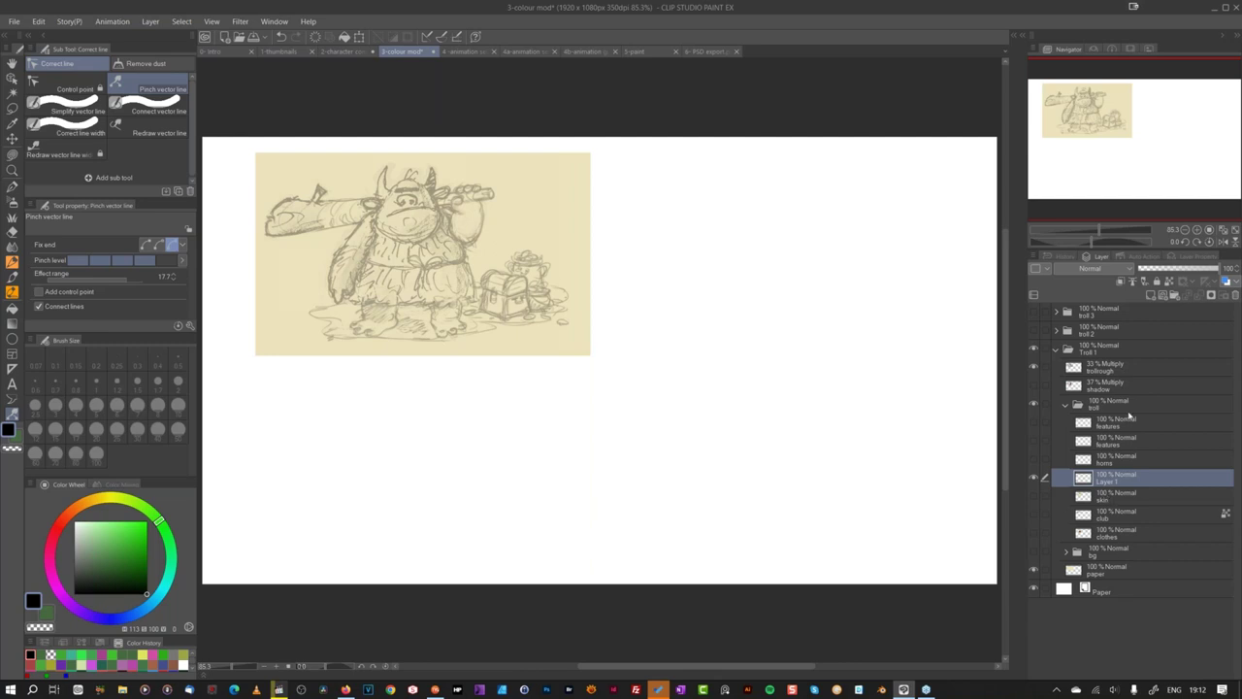
Step: Lasso-fill the troll's left arm and head in bright magenta
click(11, 155)
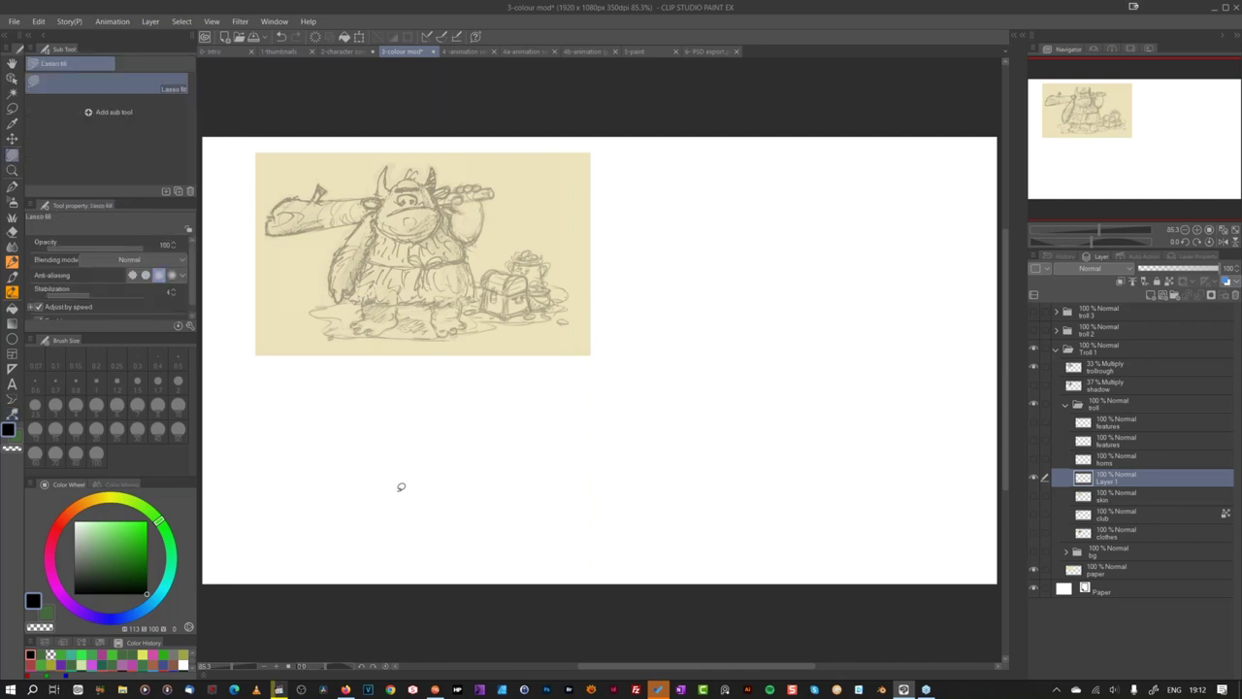
click(57, 587)
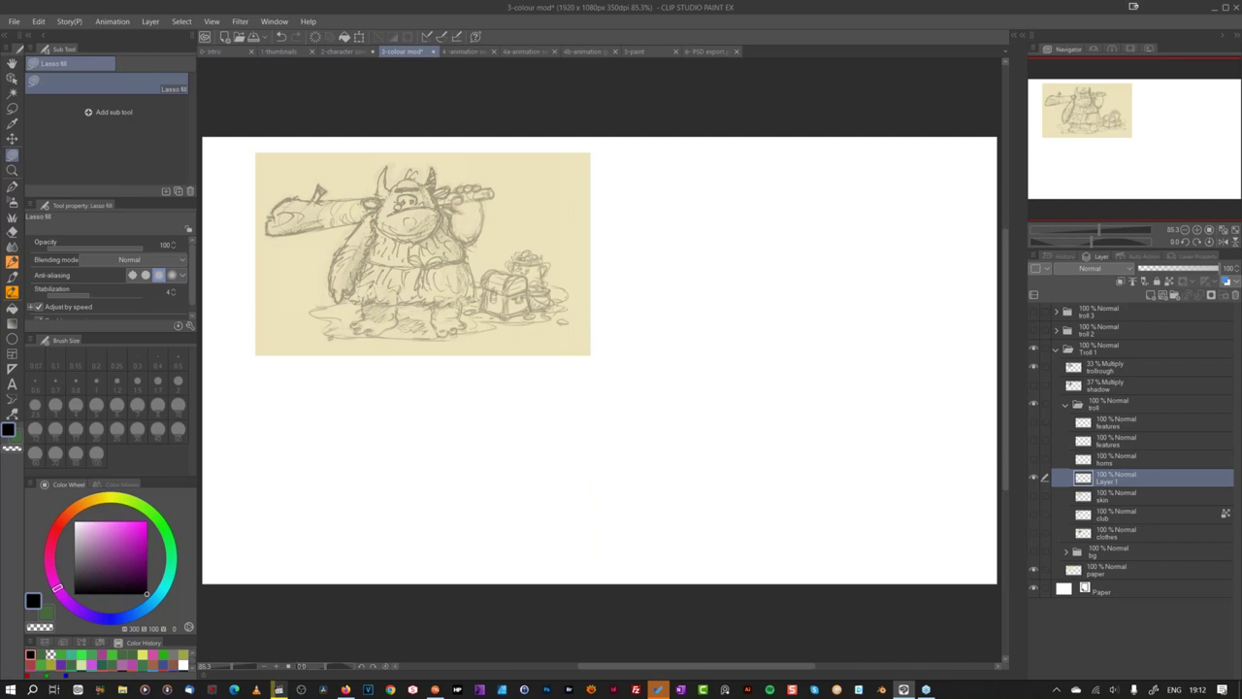
mouse_move(370, 210)
mouse_down()
mouse_move(333, 296)
mouse_move(361, 271)
mouse_move(377, 214)
mouse_up()
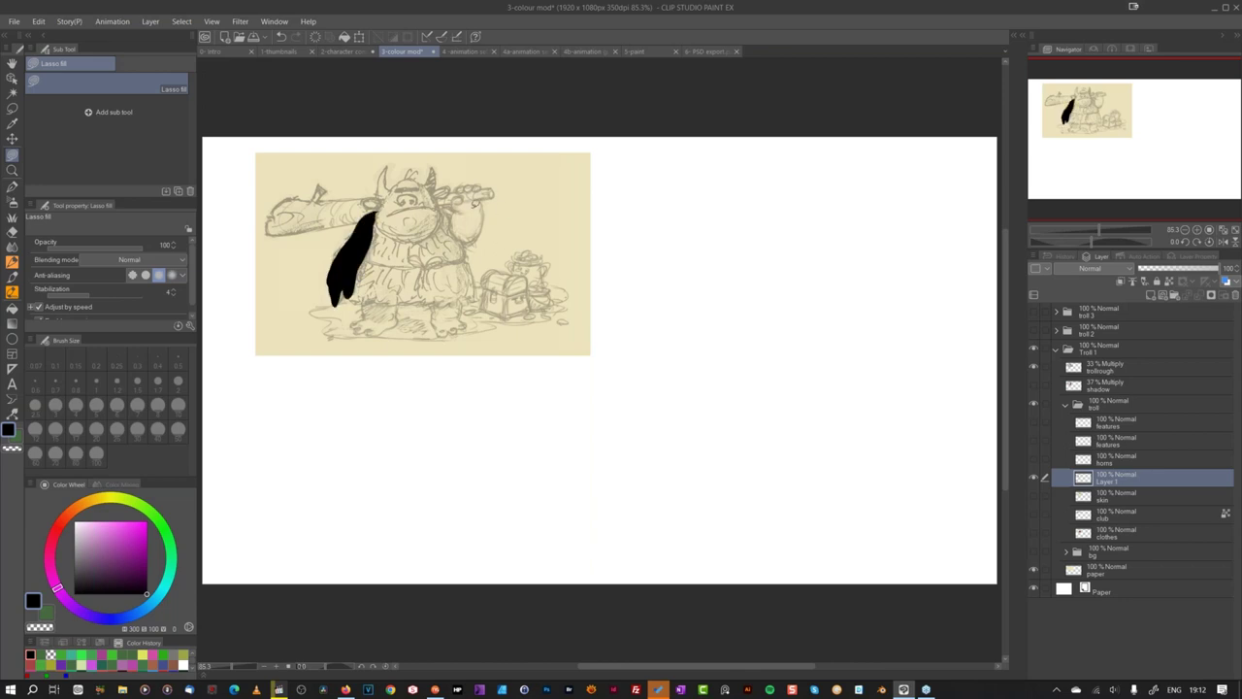
key(ctrl+z)
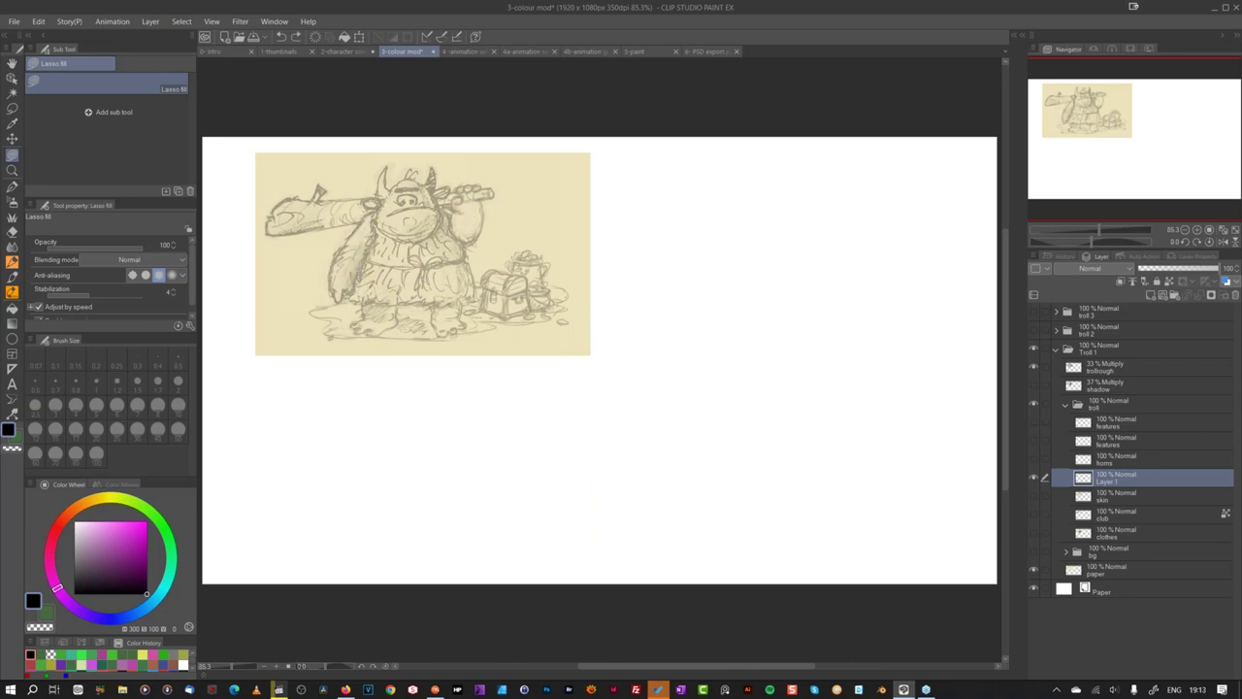
click(139, 522)
mouse_move(377, 208)
mouse_down()
mouse_move(334, 258)
mouse_move(340, 303)
mouse_move(361, 281)
mouse_move(387, 199)
mouse_move(470, 244)
mouse_move(488, 196)
mouse_move(458, 199)
mouse_move(482, 180)
mouse_move(462, 179)
mouse_up()
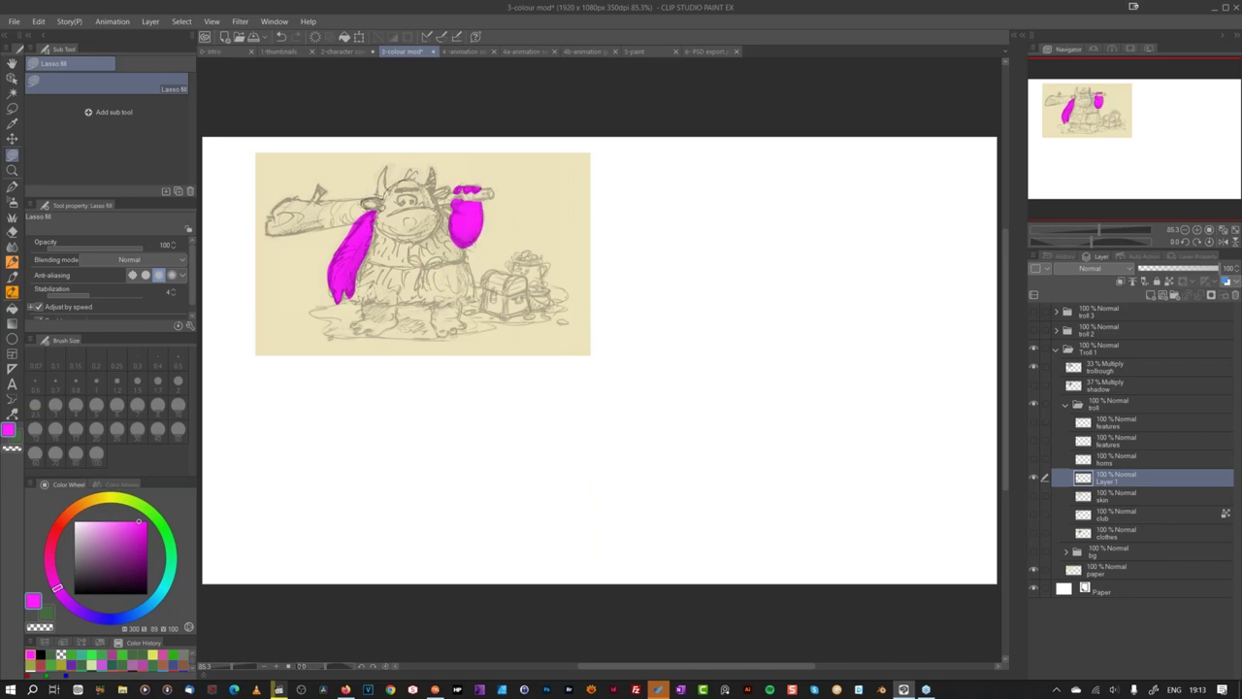
mouse_move(421, 237)
mouse_down()
mouse_move(445, 187)
mouse_move(406, 173)
mouse_up()
Step: Erase the magenta over the troll's lower face and refill it in magenta
click(40, 627)
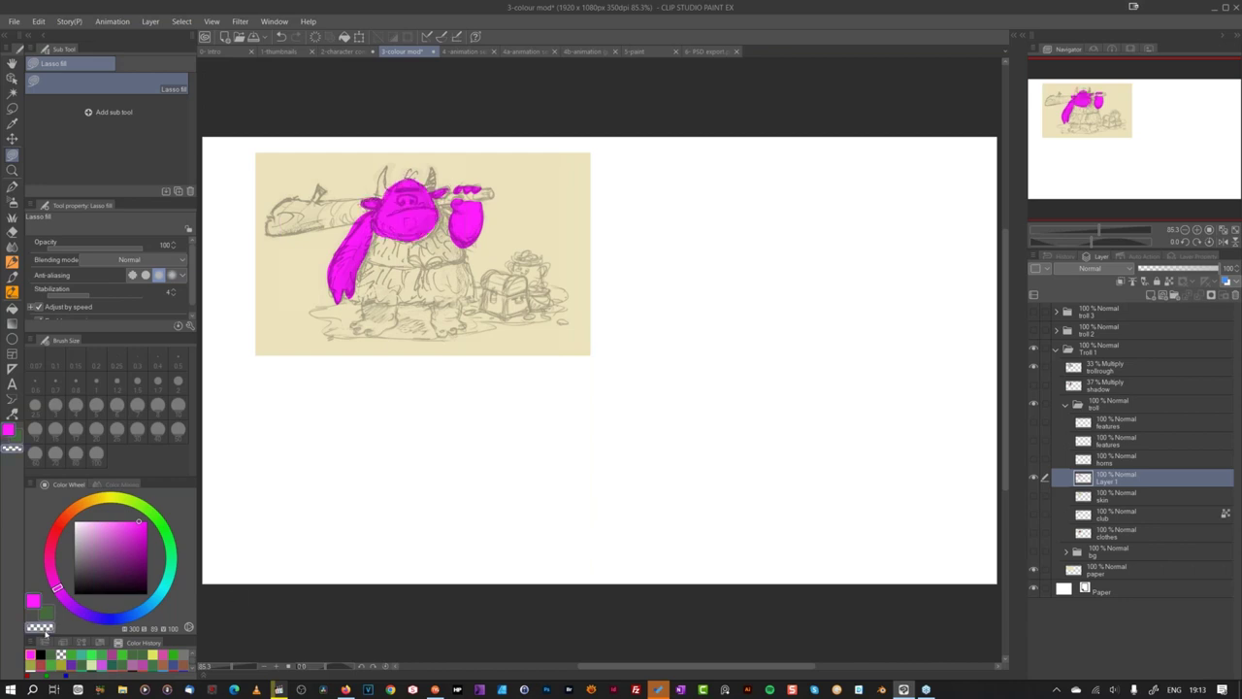
mouse_move(427, 227)
mouse_down()
mouse_move(392, 243)
mouse_move(408, 259)
mouse_move(443, 214)
mouse_up()
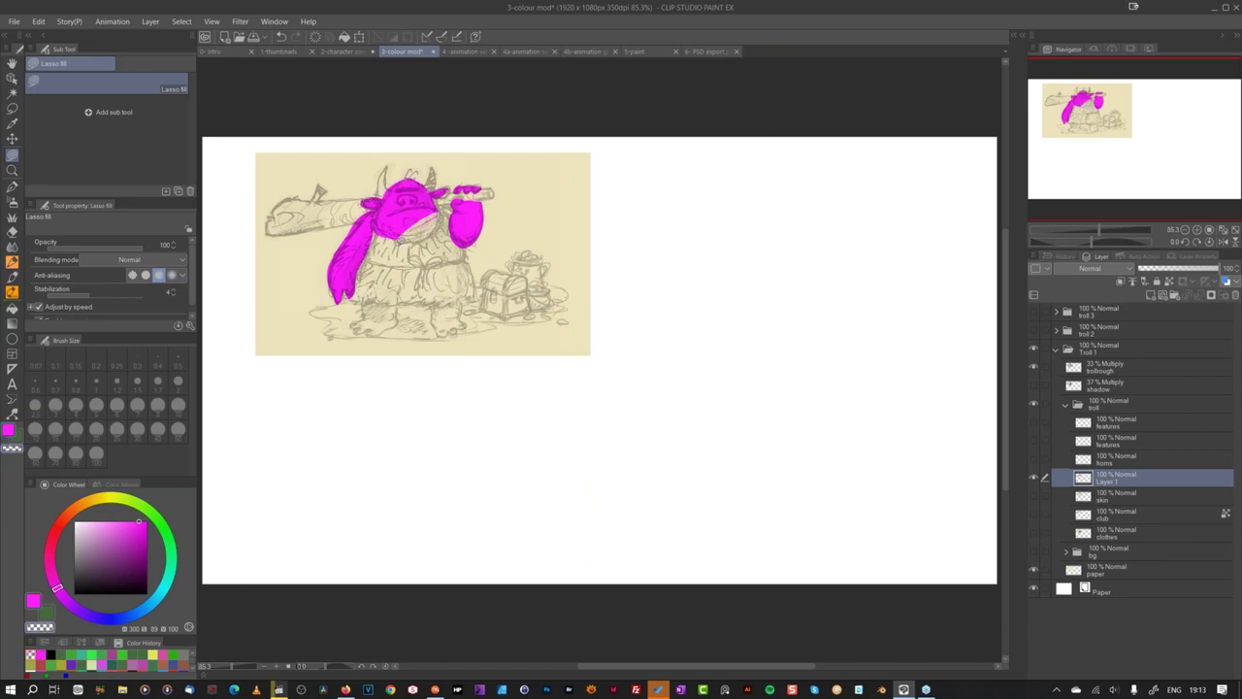
click(33, 600)
drag(378, 207, 440, 201)
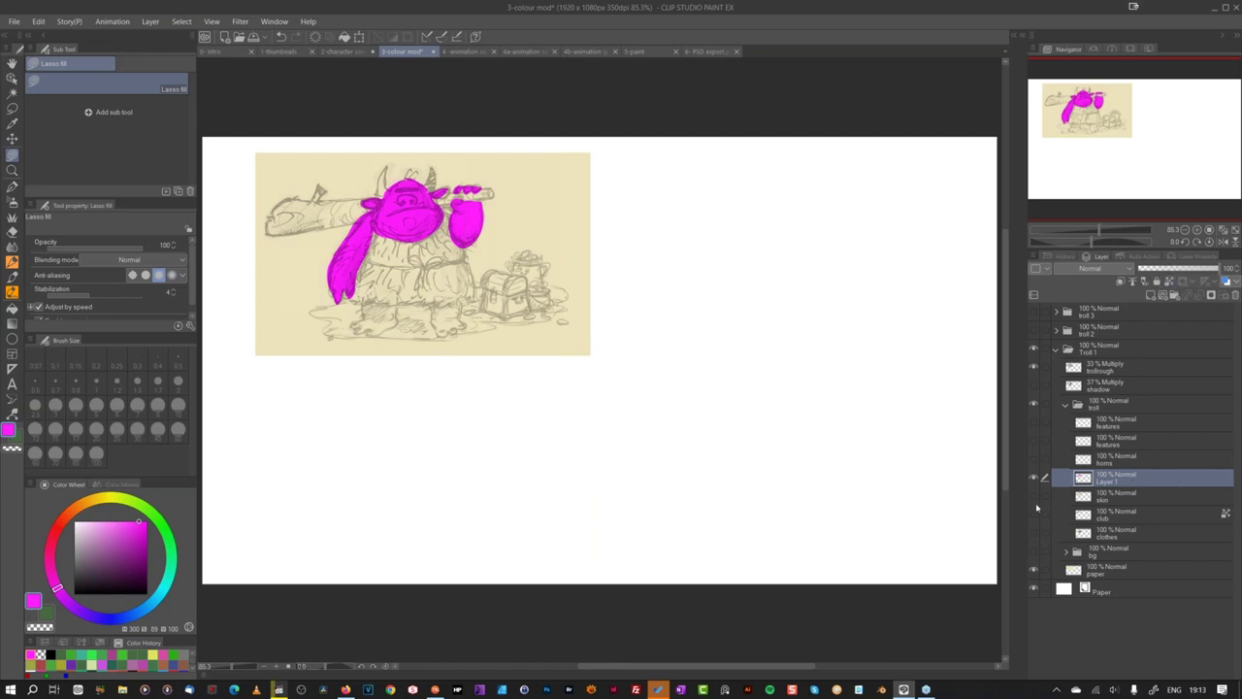
Step: Lock Layer 1's transparent pixels and lasso-fill over the magenta skin blocks in orange
click(1169, 281)
click(71, 512)
click(126, 532)
click(130, 529)
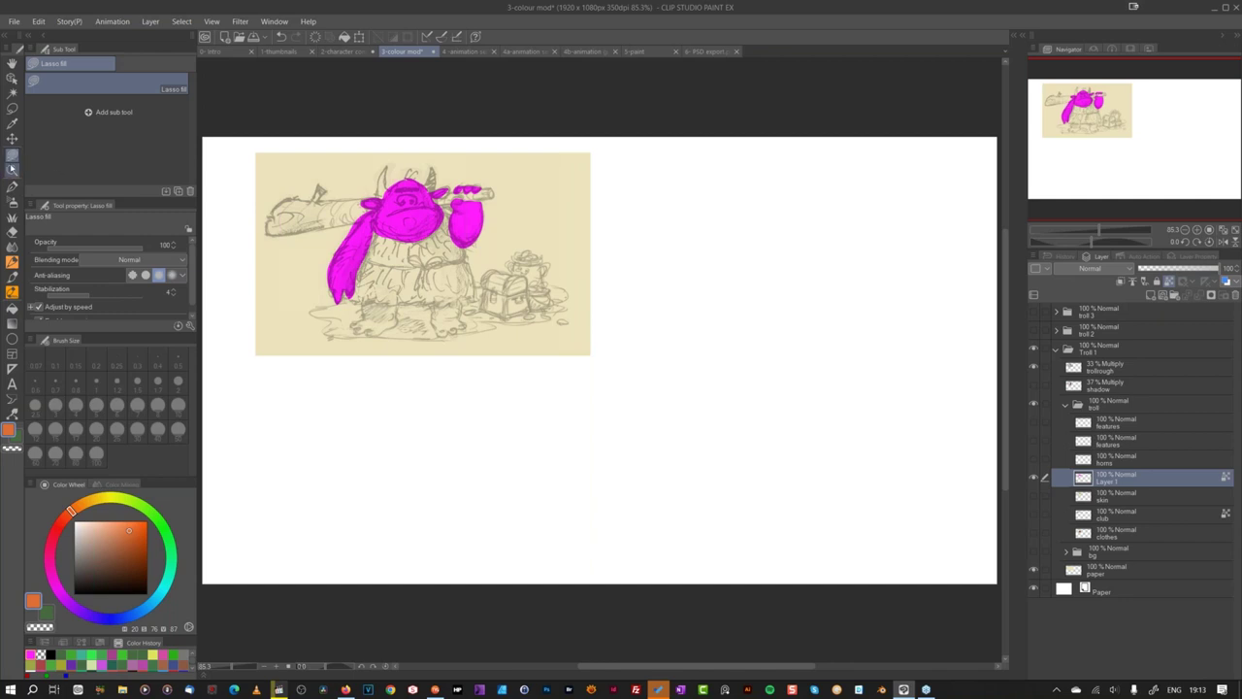
mouse_move(583, 198)
mouse_down()
mouse_move(360, 159)
mouse_move(361, 376)
mouse_move(585, 167)
mouse_up()
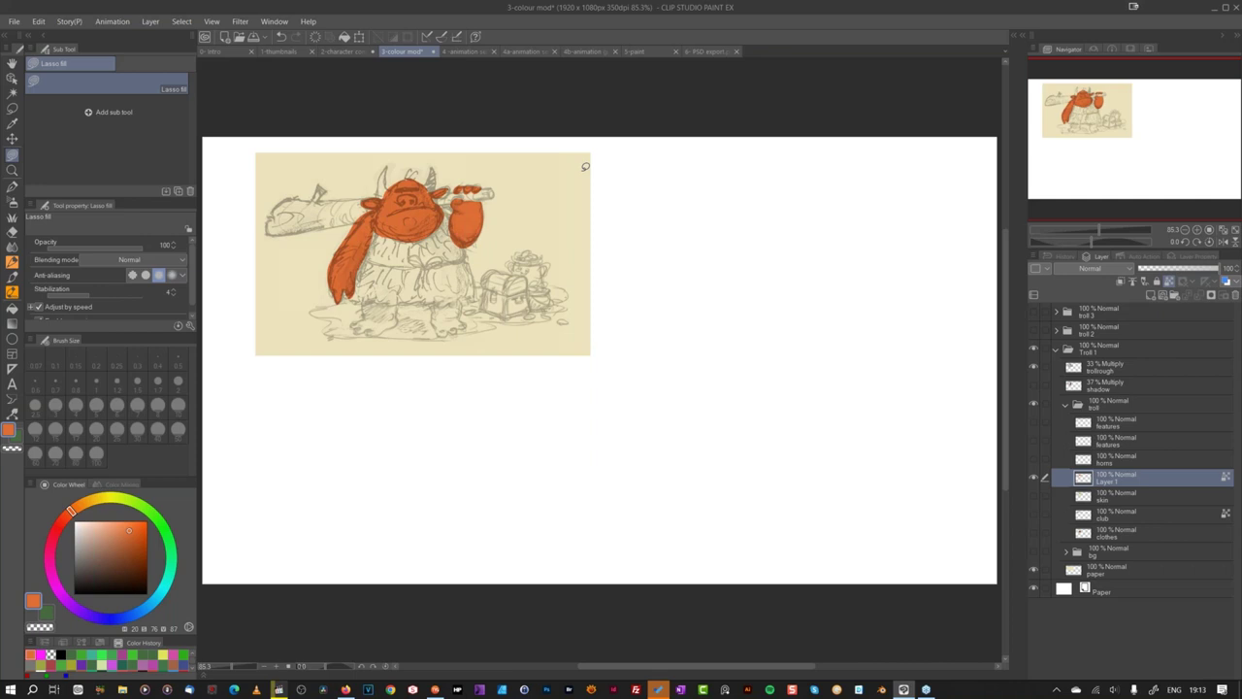
click(39, 21)
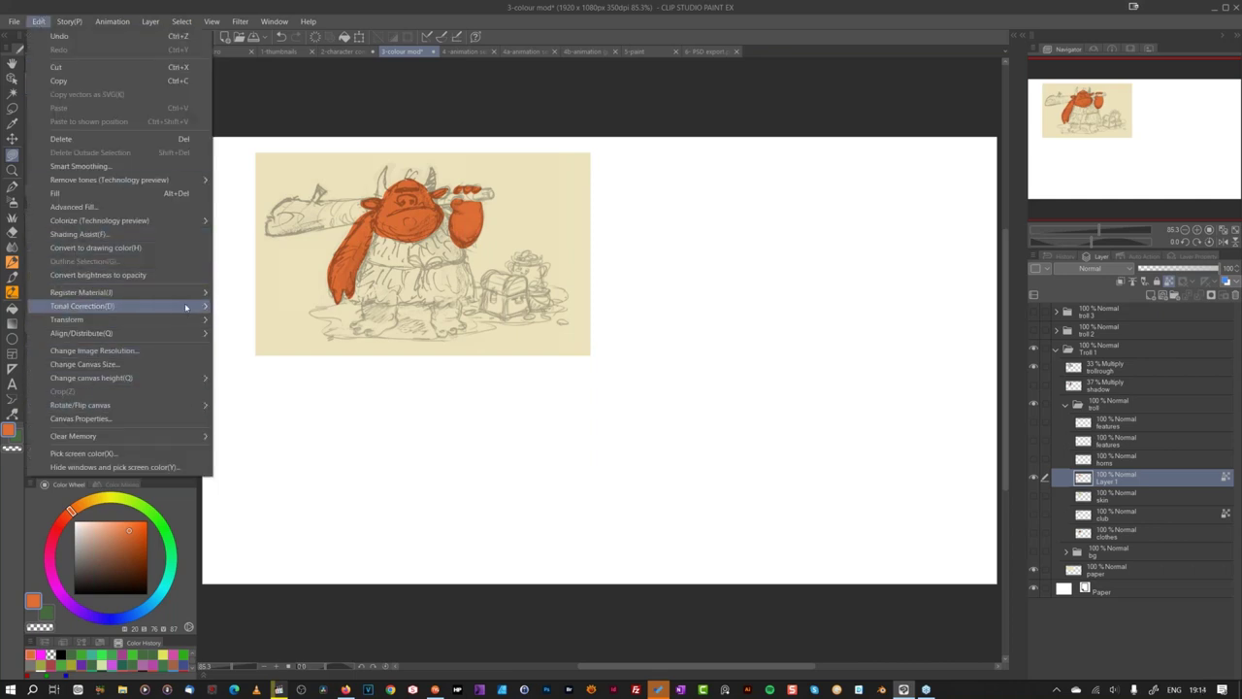
Step: Apply a Hue/Saturation/Luminosity adjustment shifting the orange fill to a deep pinkish magenta
mouse_move(187, 307)
click(326, 326)
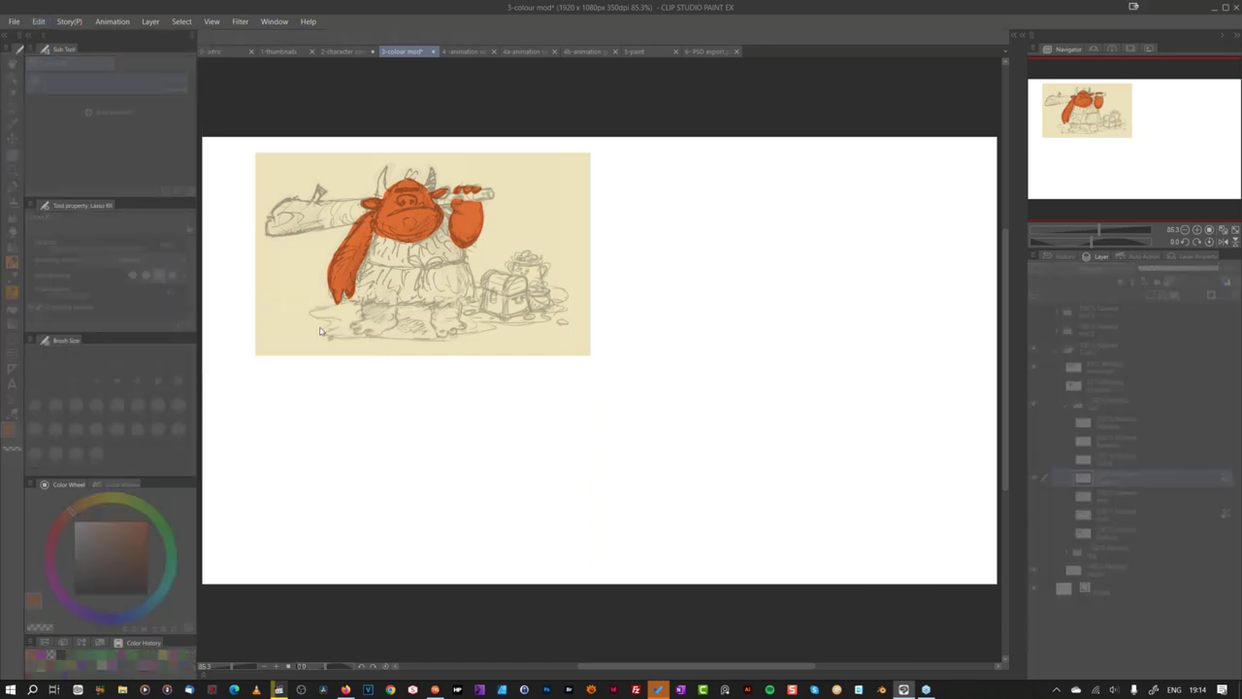
drag(827, 477, 623, 395)
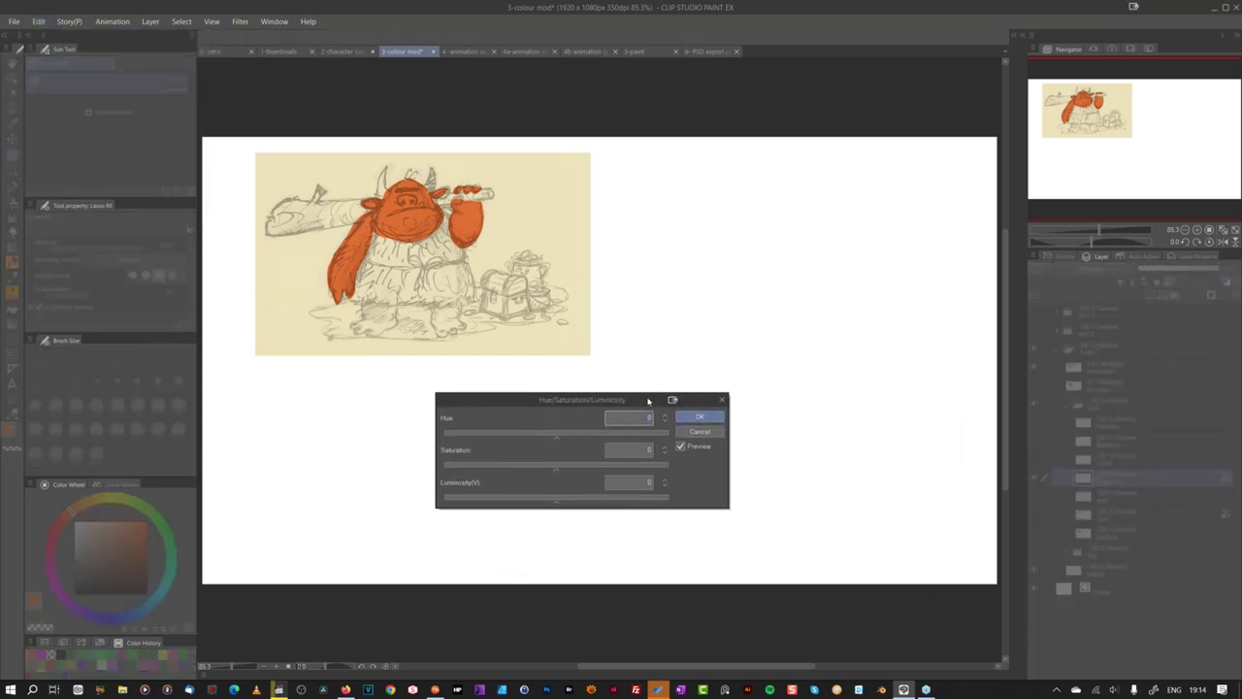
drag(560, 436, 502, 436)
click(571, 464)
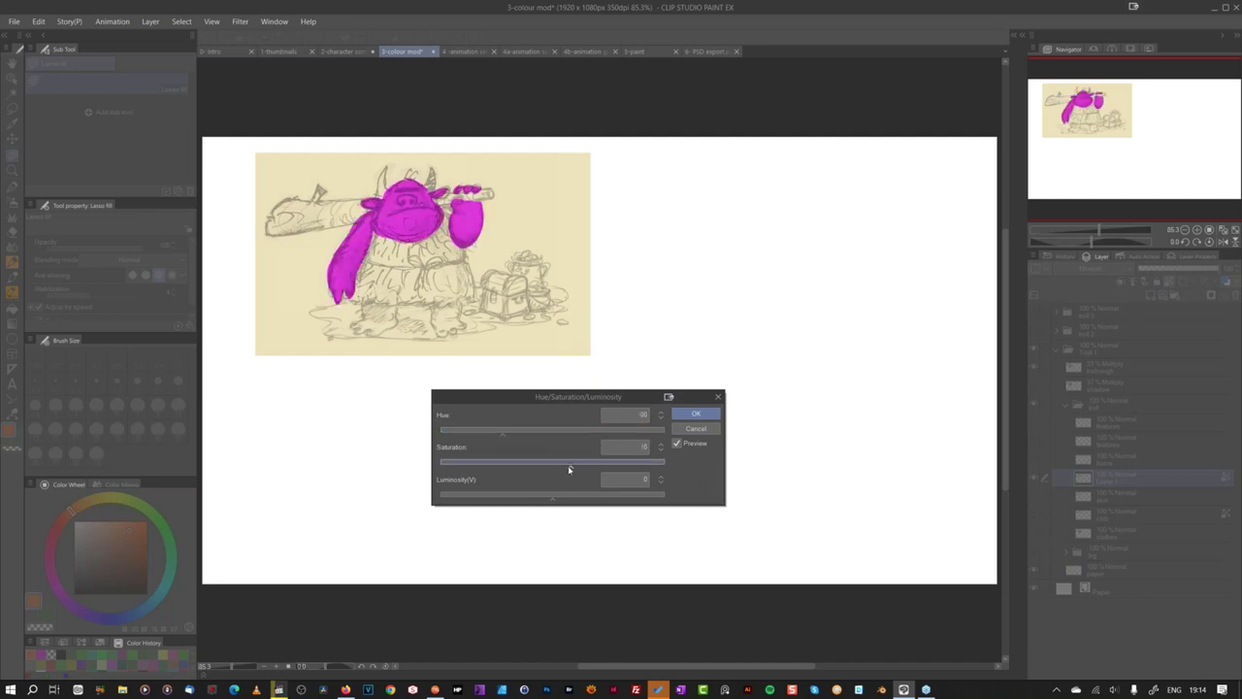
click(582, 497)
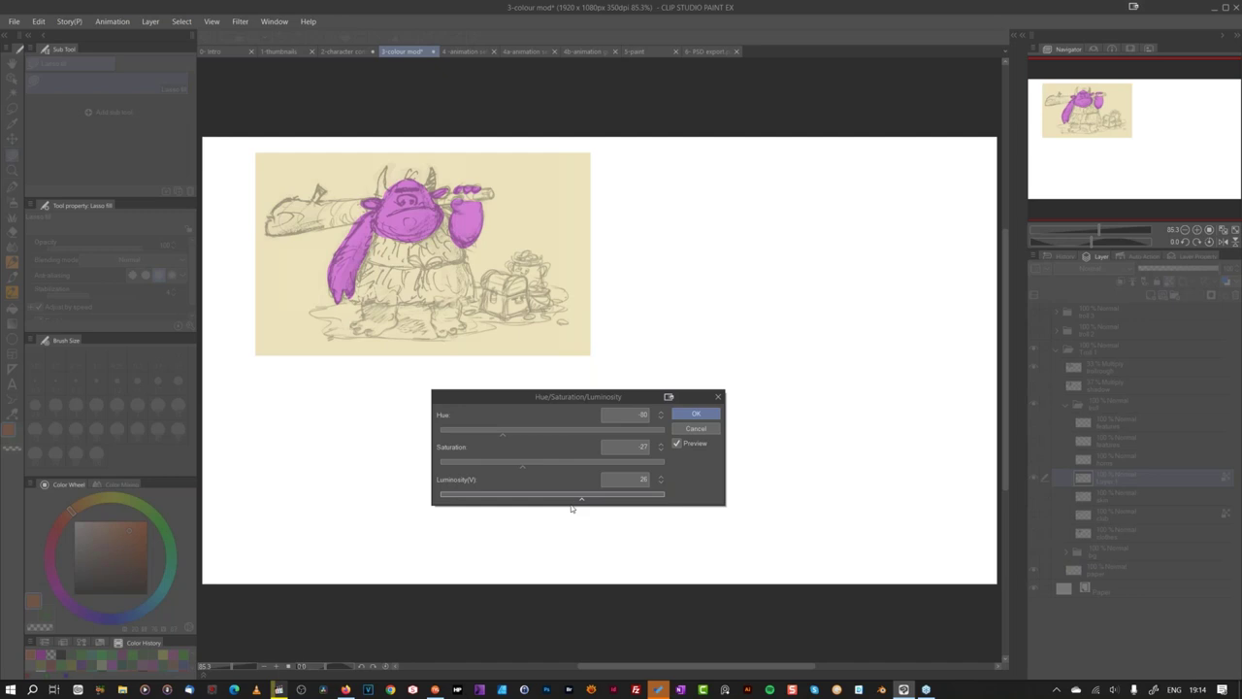
click(522, 432)
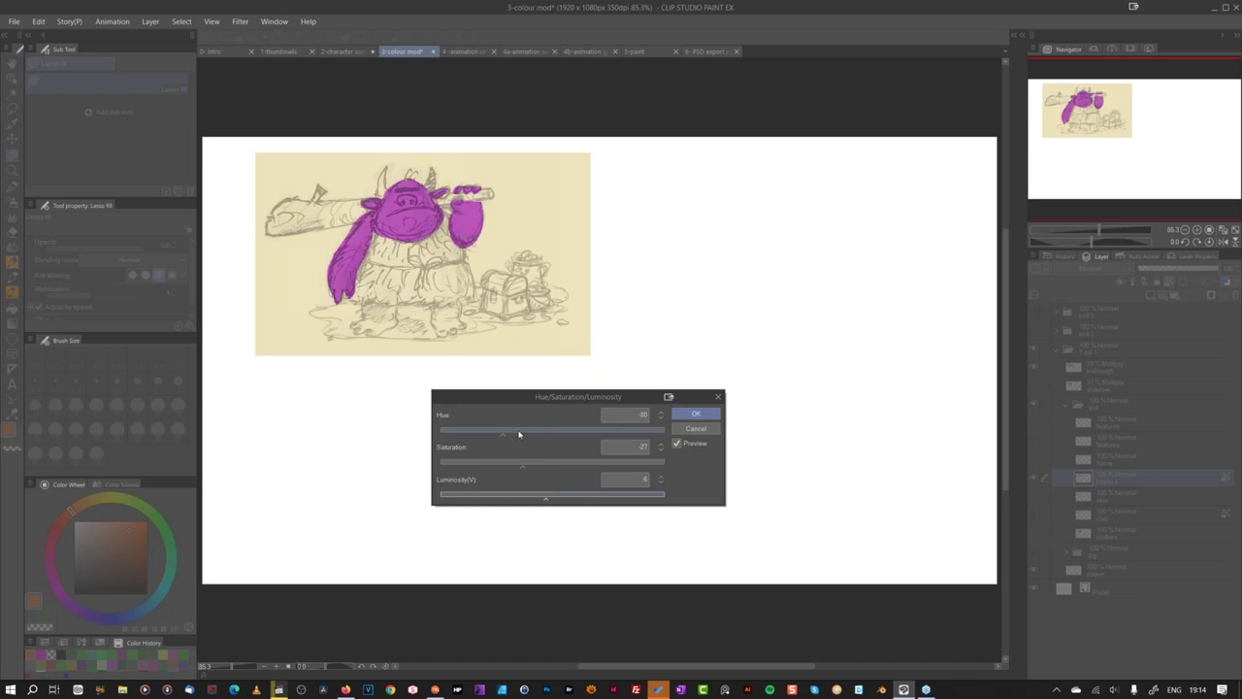
click(701, 413)
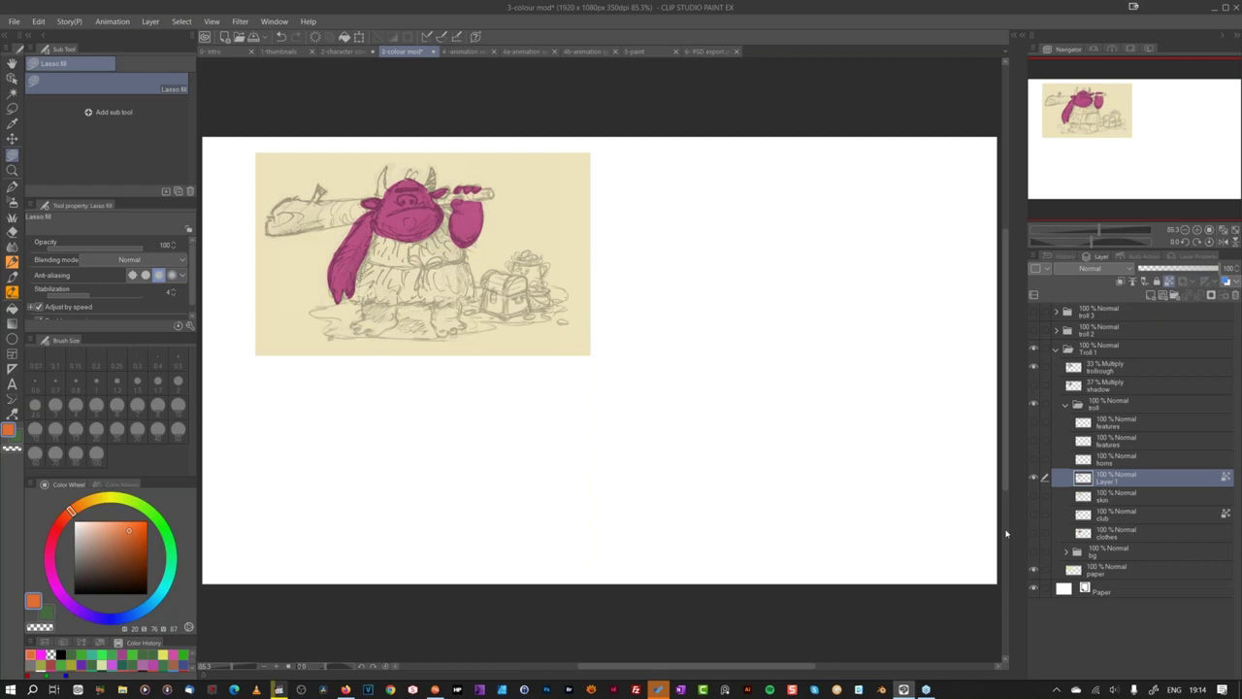
Step: Lasso-fill two bright orange patches on the troll's head
click(133, 512)
mouse_move(401, 194)
mouse_down()
mouse_move(387, 181)
mouse_move(408, 186)
mouse_move(393, 202)
mouse_up()
mouse_move(435, 196)
mouse_down()
mouse_move(426, 210)
mouse_move(436, 198)
mouse_move(488, 235)
mouse_move(486, 209)
mouse_up()
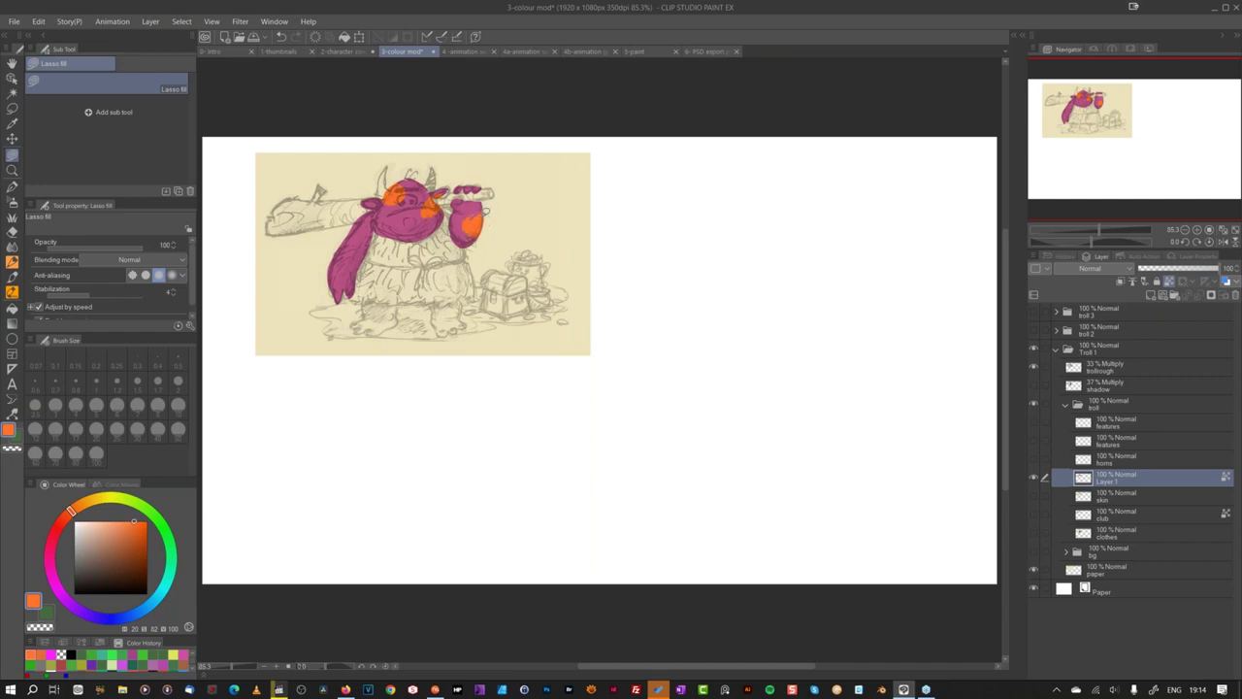
key(ctrl+z)
key(ctrl+z)
key(ctrl+z)
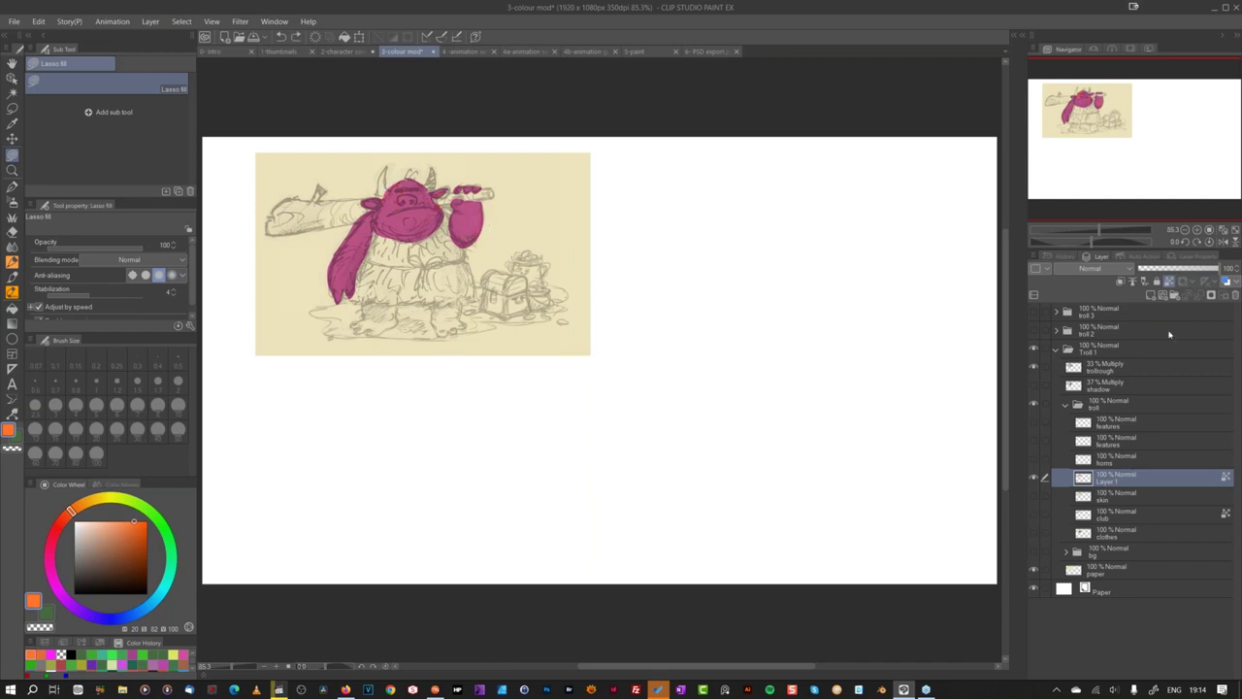
click(1151, 295)
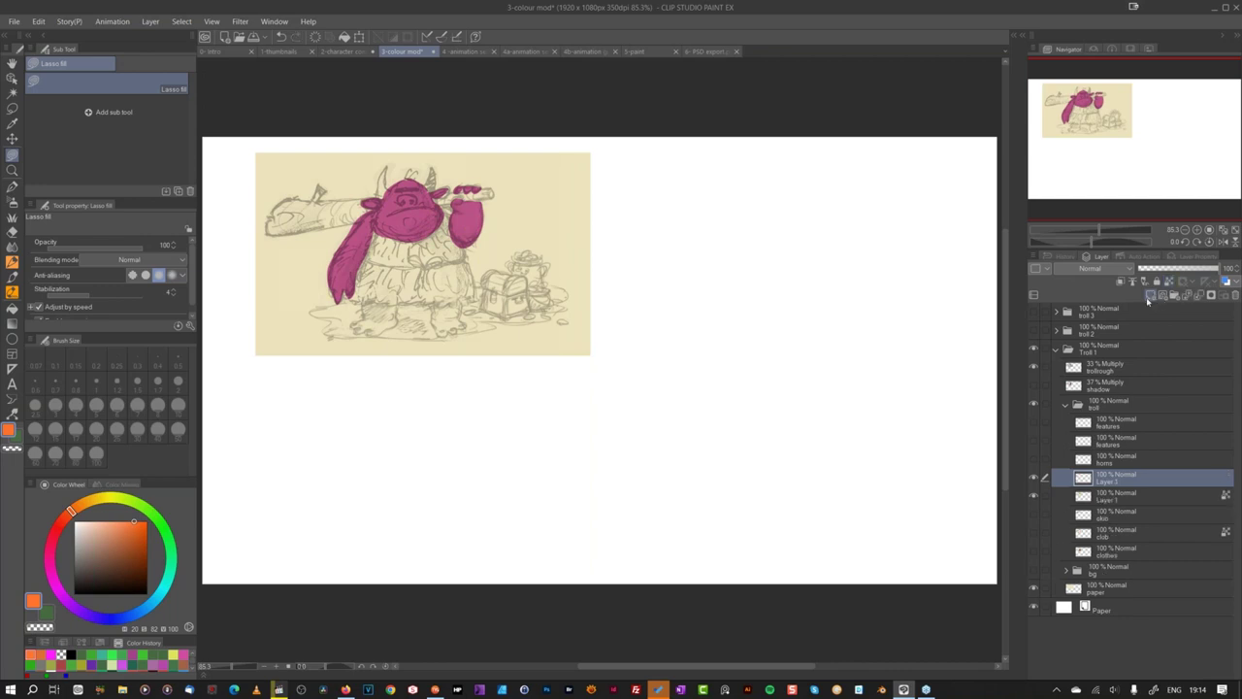
right_click(1085, 480)
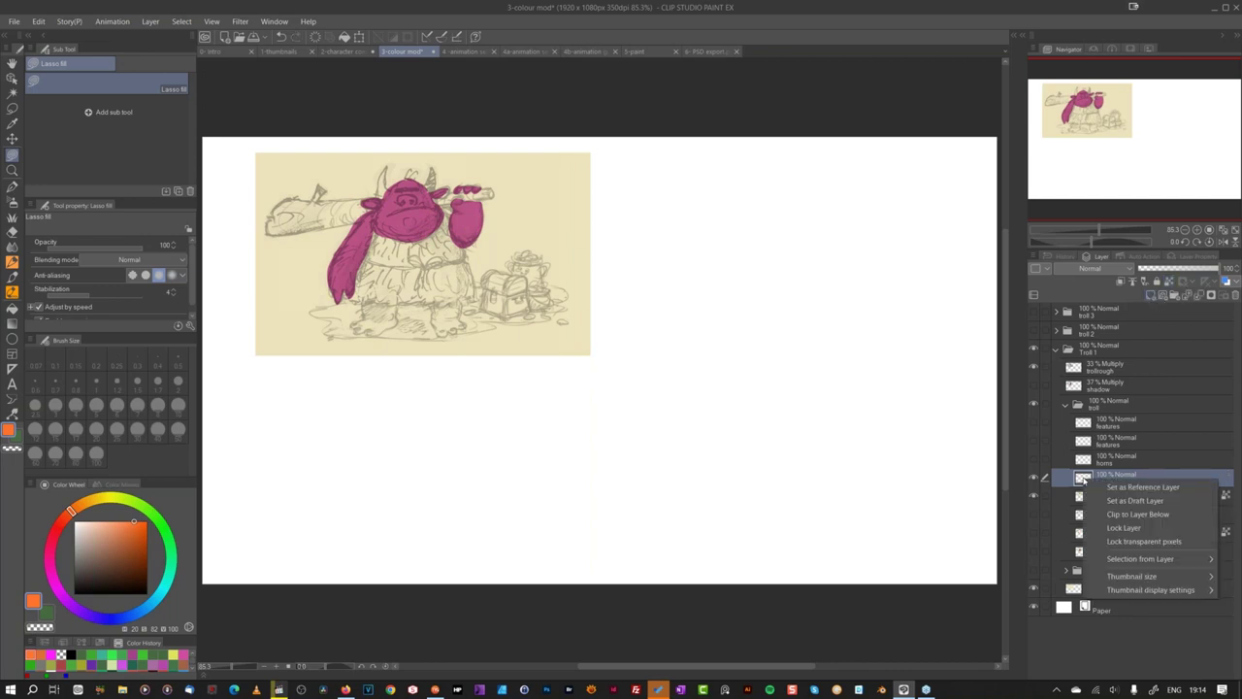
click(1166, 516)
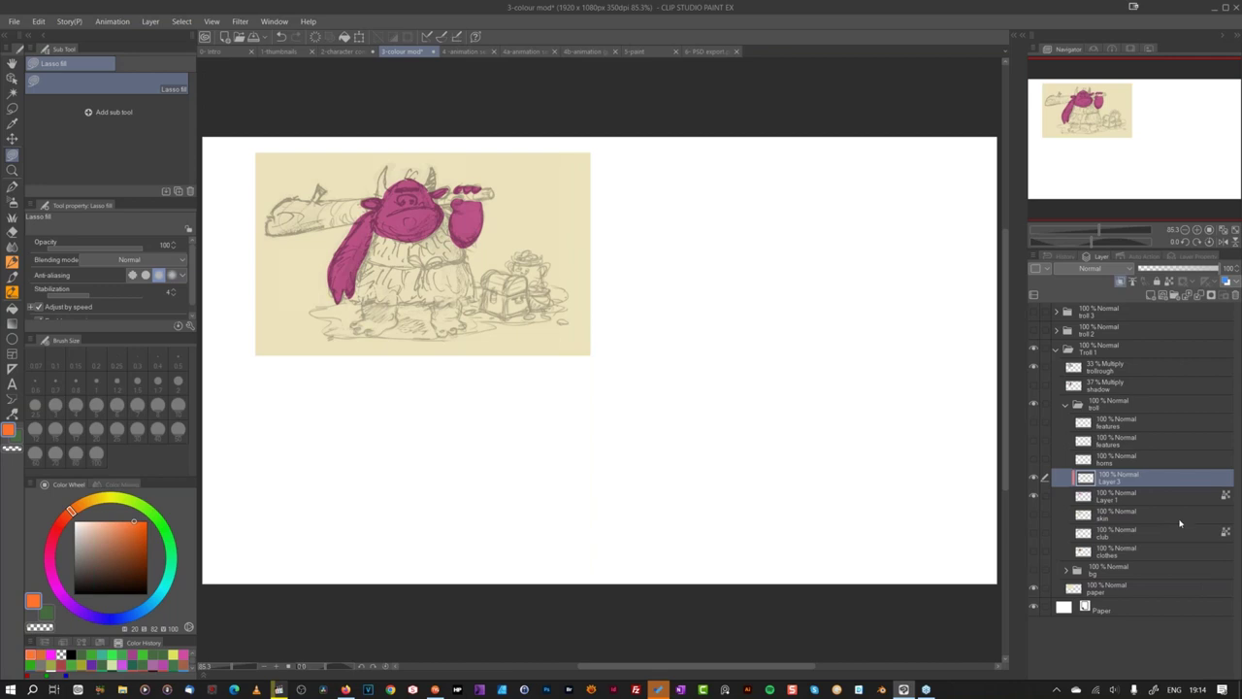
mouse_move(490, 207)
mouse_down()
mouse_move(519, 217)
mouse_move(467, 209)
mouse_move(386, 235)
mouse_move(415, 221)
mouse_up()
mouse_move(351, 217)
mouse_down()
mouse_move(324, 248)
mouse_move(355, 213)
mouse_up()
mouse_move(408, 167)
mouse_down()
mouse_move(400, 198)
mouse_move(383, 178)
mouse_up()
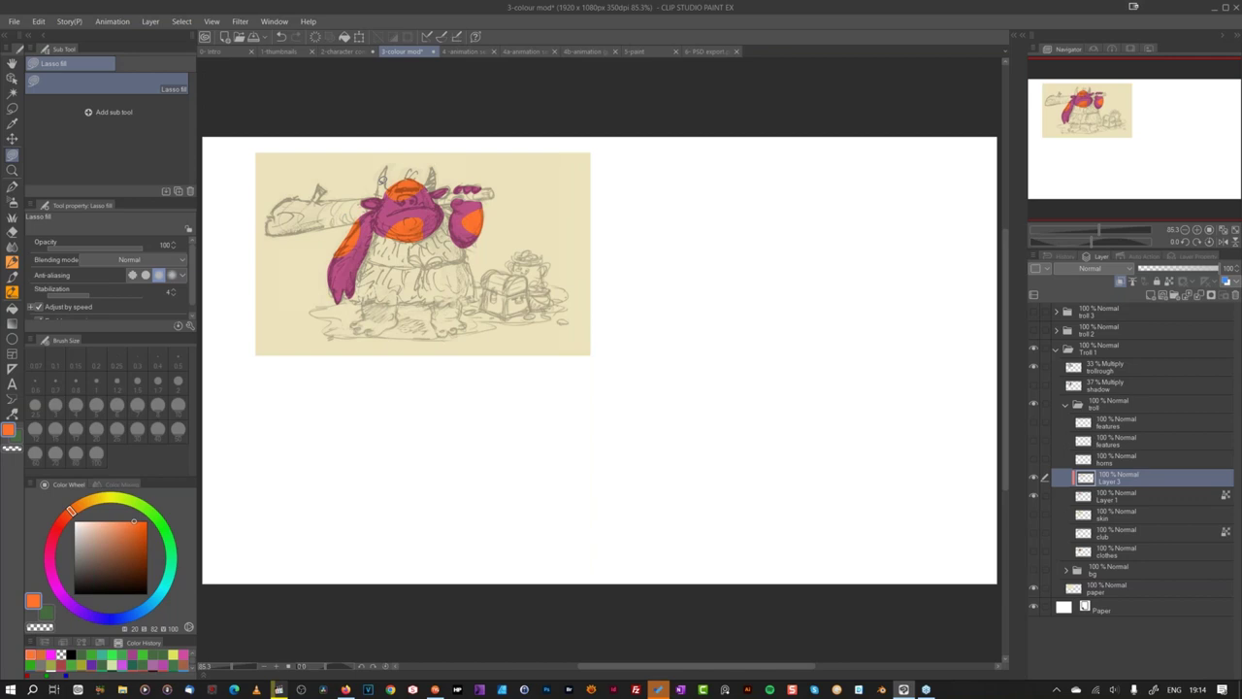
click(1170, 282)
key(ctrl+u)
drag(553, 432, 495, 433)
drag(582, 433, 622, 434)
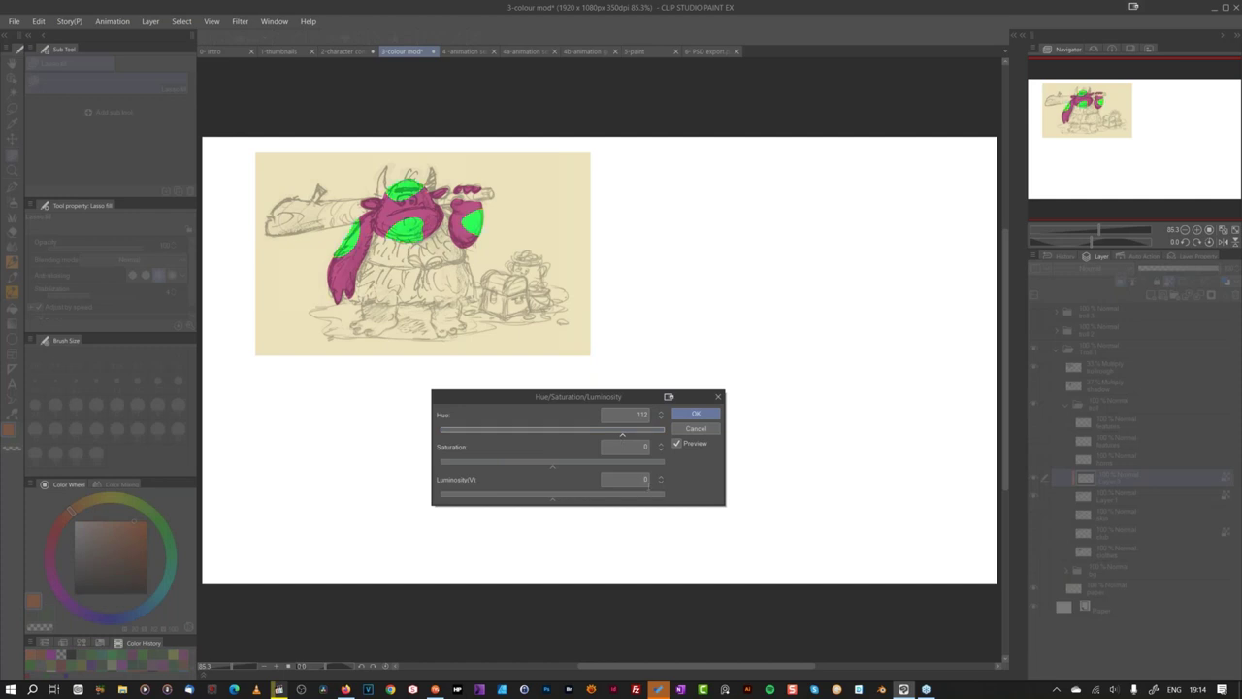
click(709, 411)
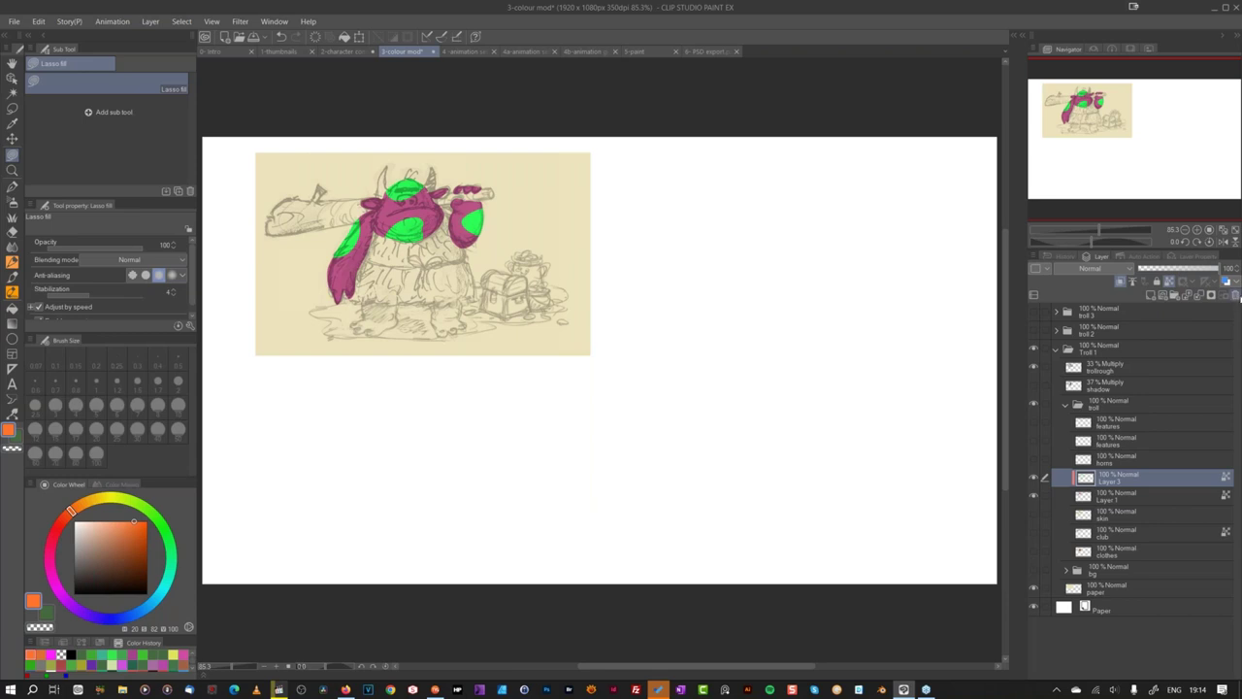
click(1226, 282)
Step: Confirm the deletion, hide Layer 1, show horns, features, skin, club, tunic and bg, then collapse the folder
click(631, 258)
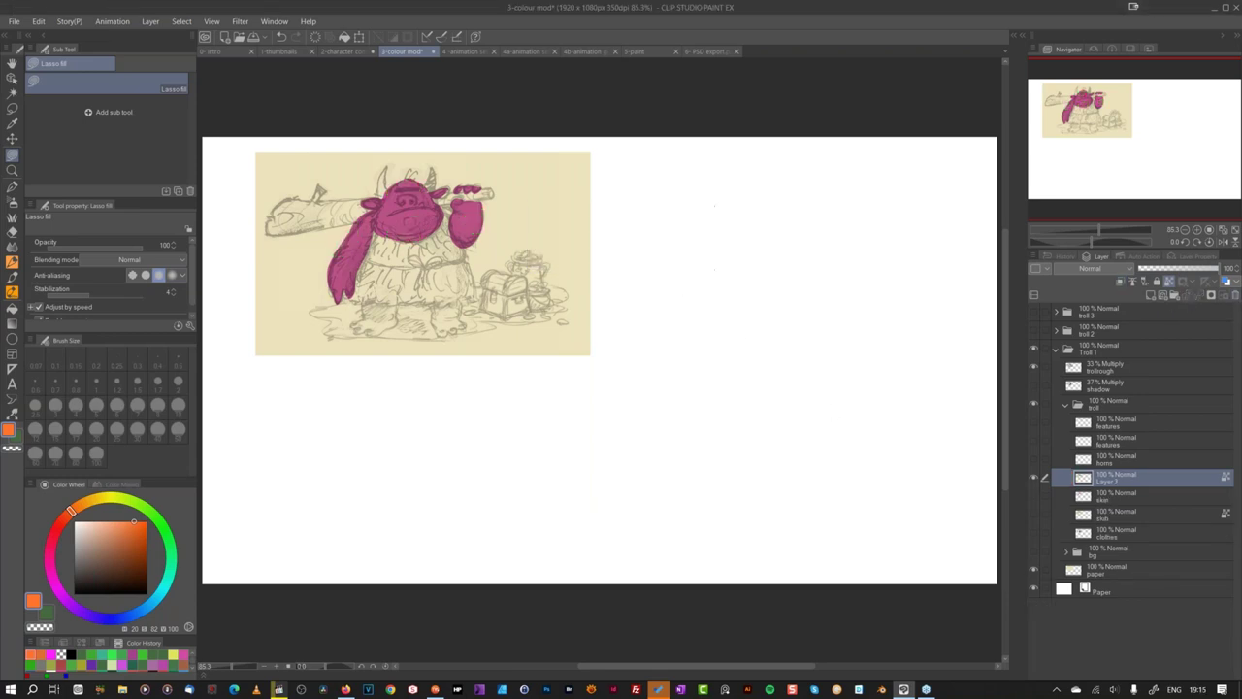
click(1033, 478)
click(1034, 459)
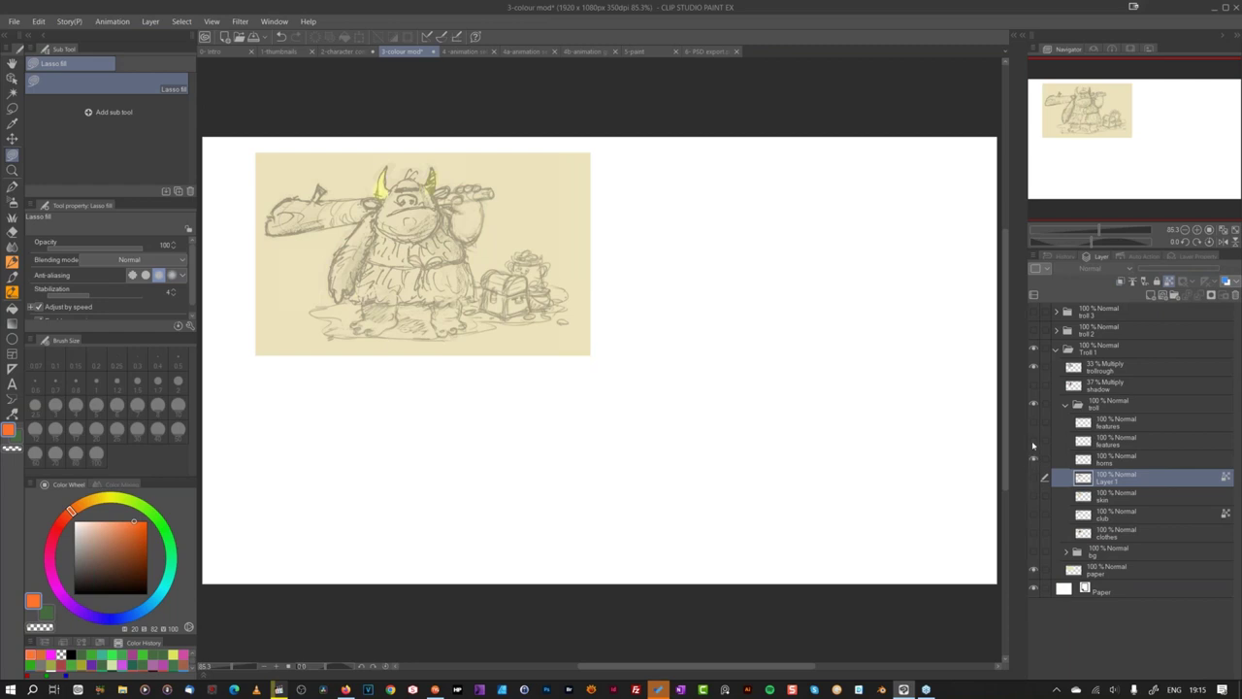
click(1034, 422)
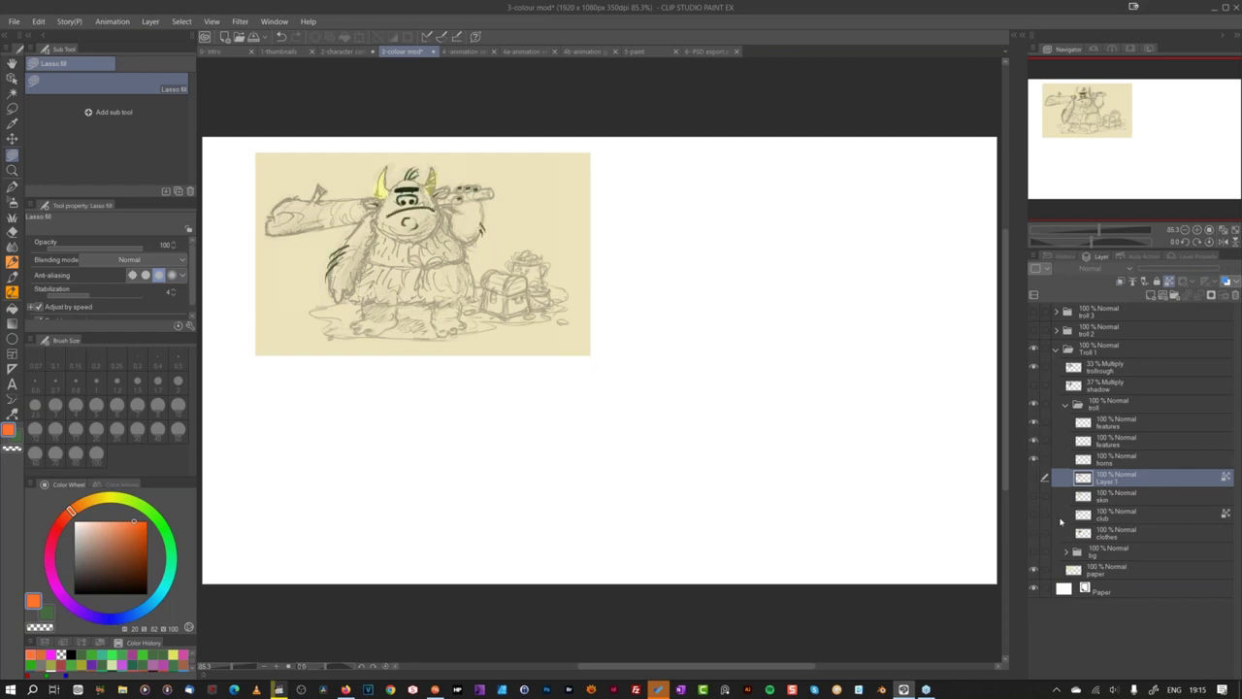
click(1034, 497)
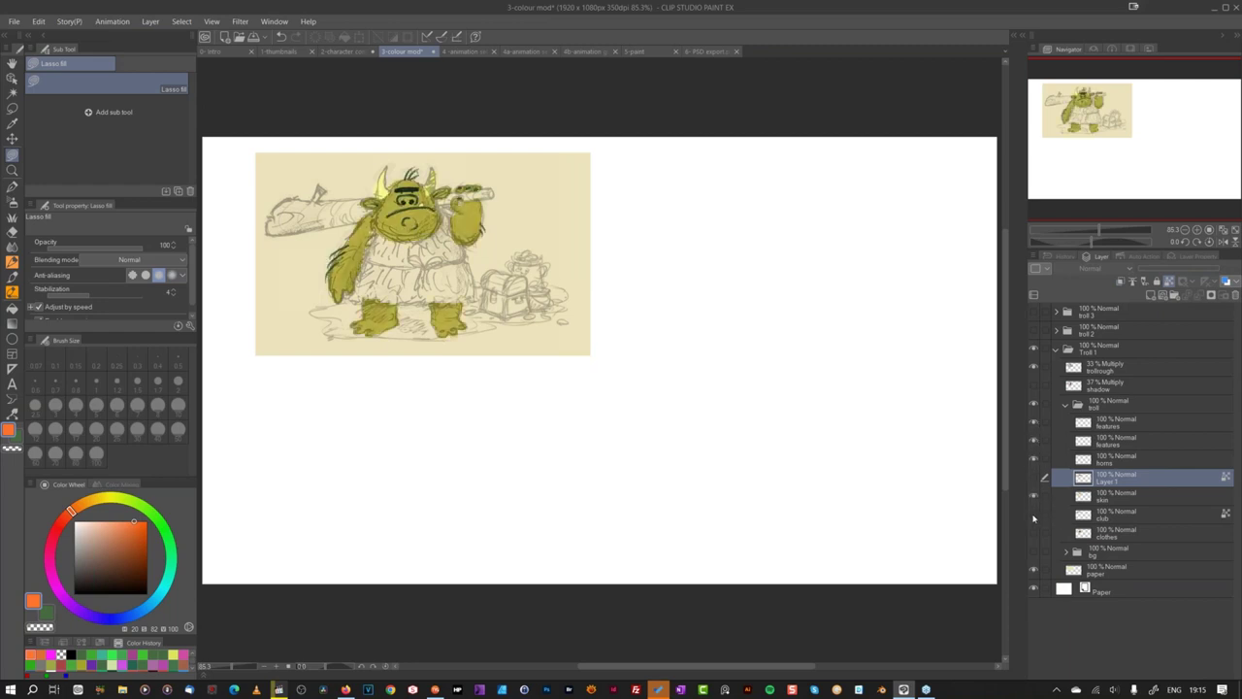
click(1034, 514)
click(1034, 533)
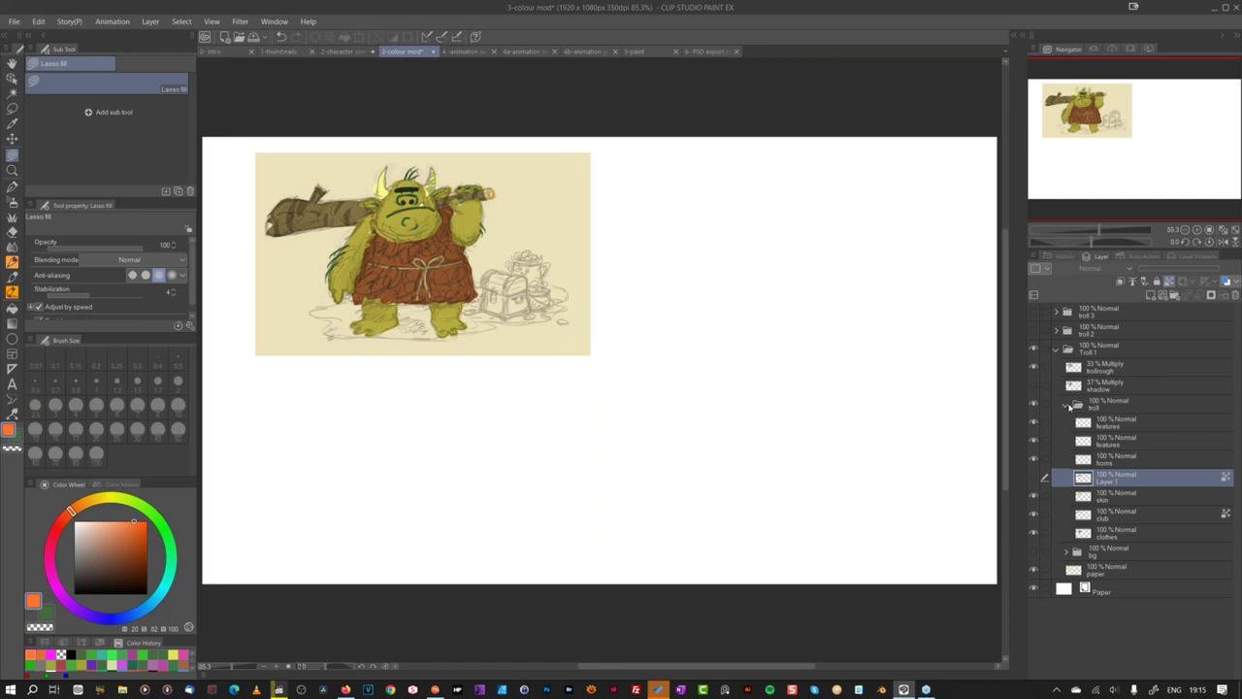
click(1034, 552)
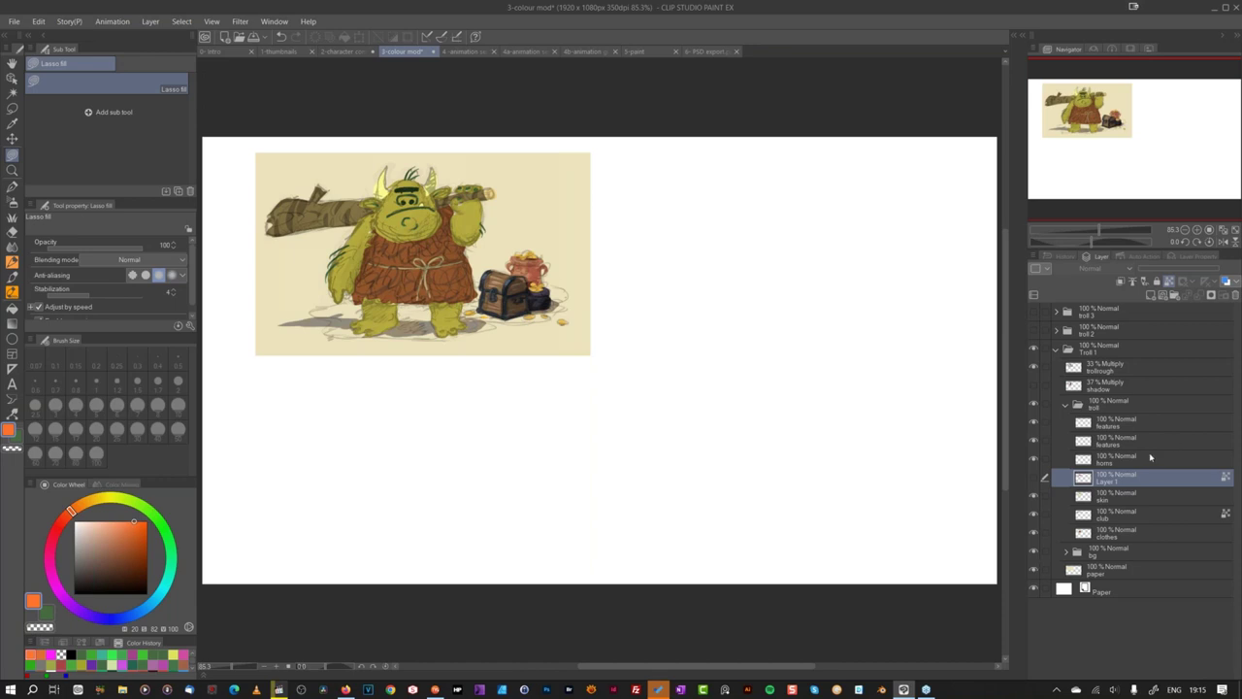
click(1067, 407)
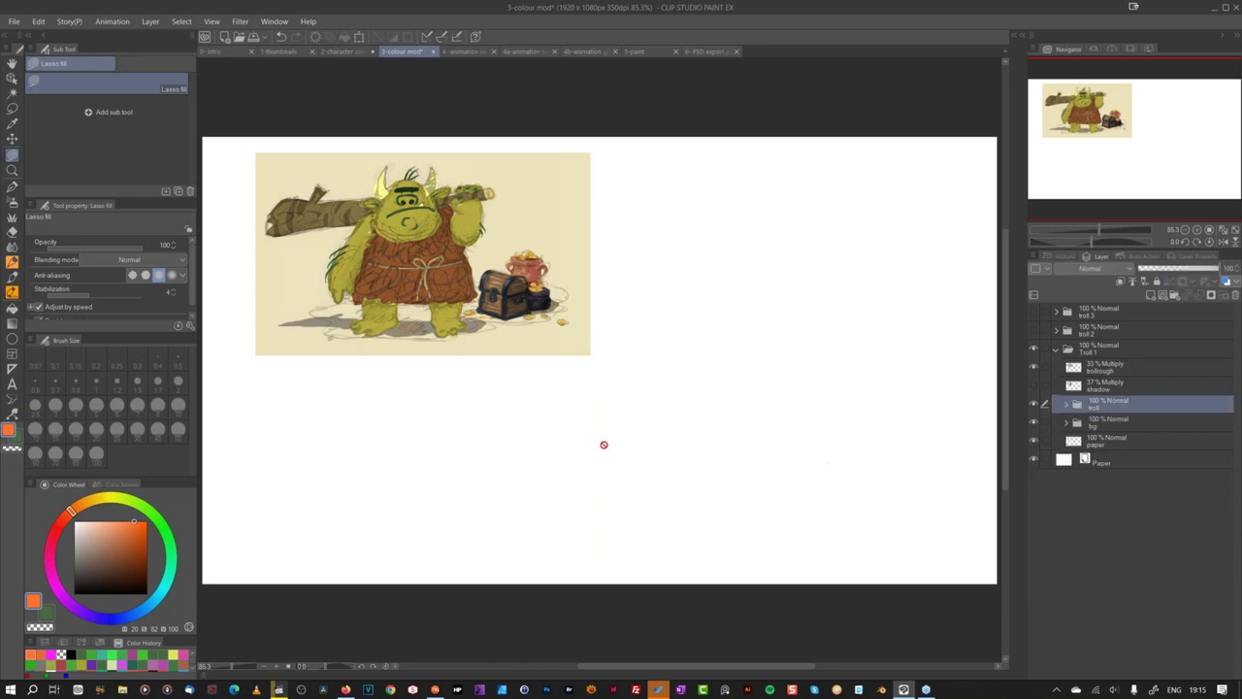
Step: Hide the trollrough sketch layer and show the shadow layer
click(1033, 368)
click(1115, 389)
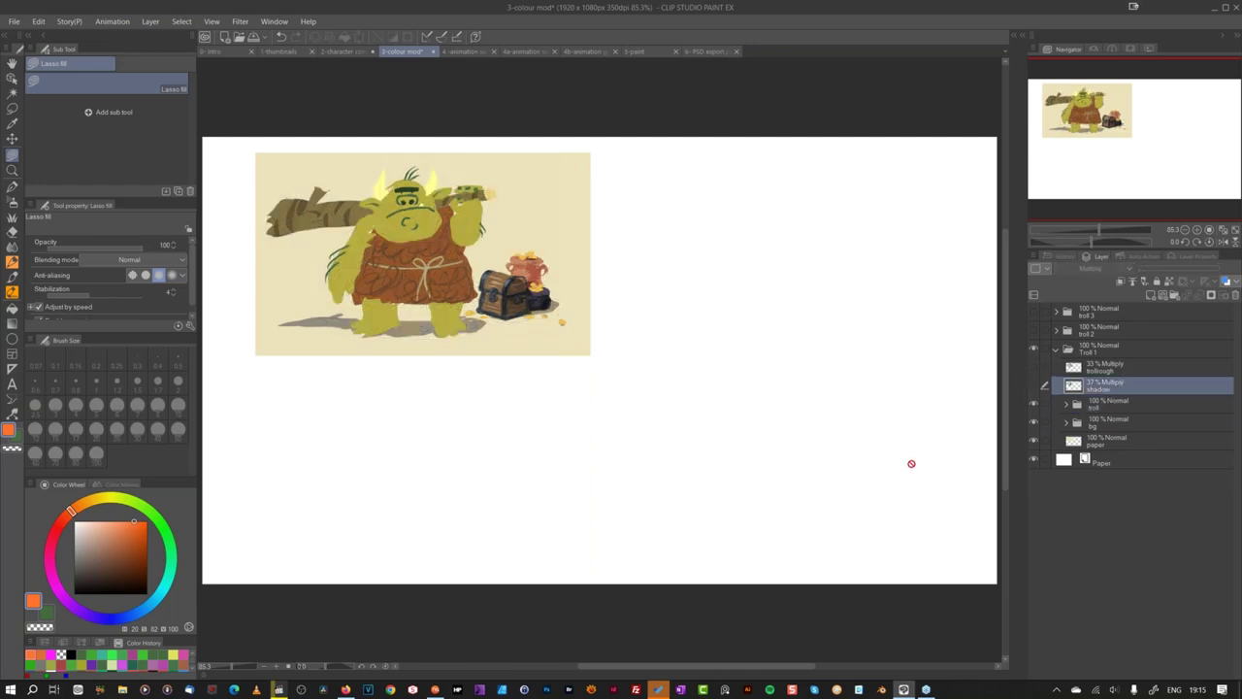
click(1032, 385)
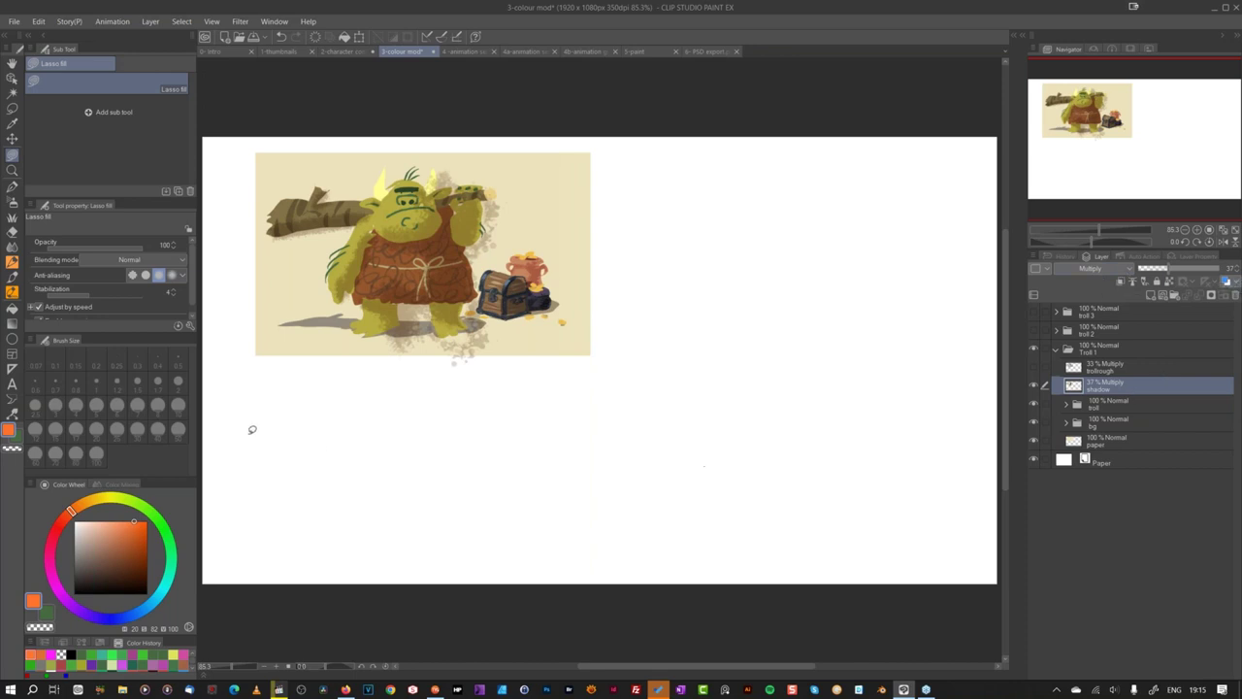
Step: Try a size-15 black Crunchy pencil shadow stroke, undo and clear it, then collapse Troll 1
click(13, 261)
click(146, 592)
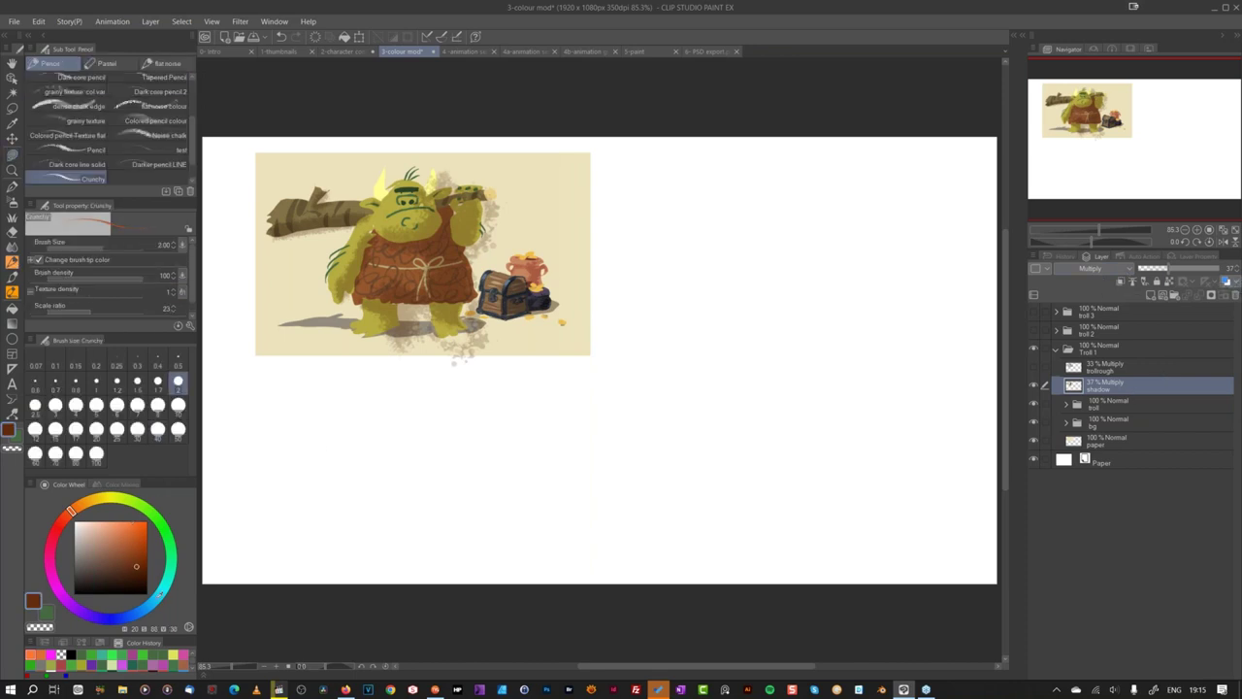
click(56, 428)
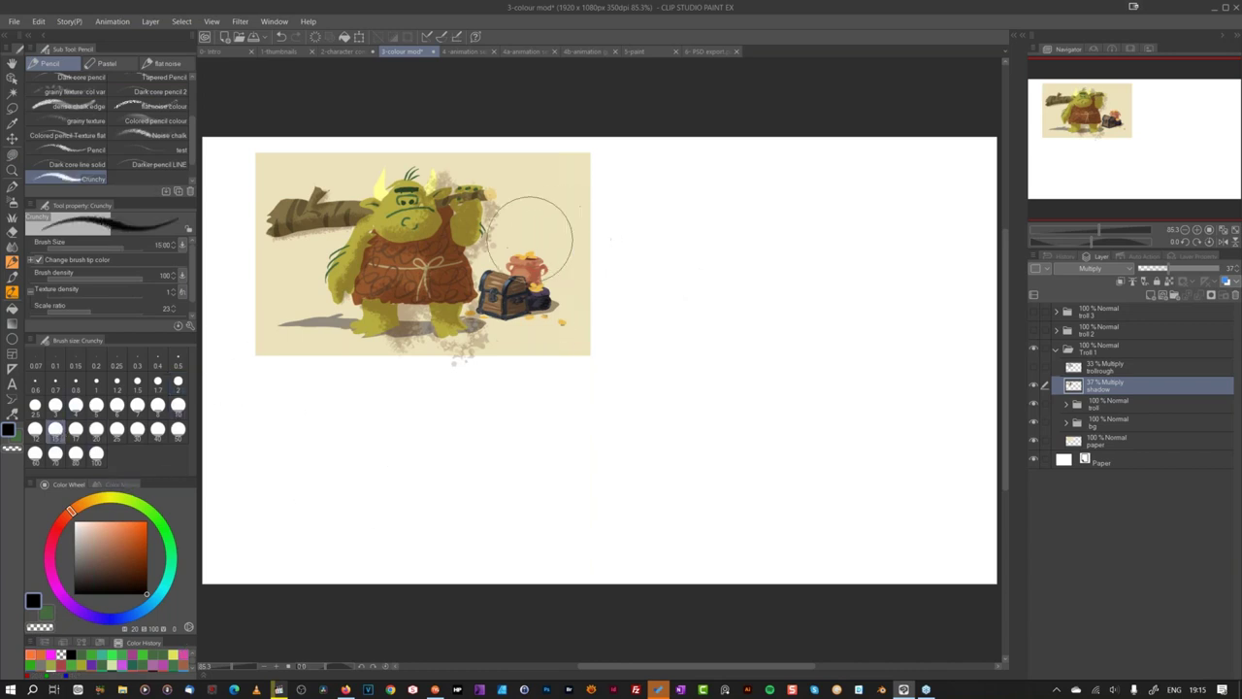
mouse_move(563, 291)
mouse_down()
mouse_move(521, 309)
mouse_move(517, 276)
mouse_move(489, 281)
mouse_move(519, 330)
mouse_up()
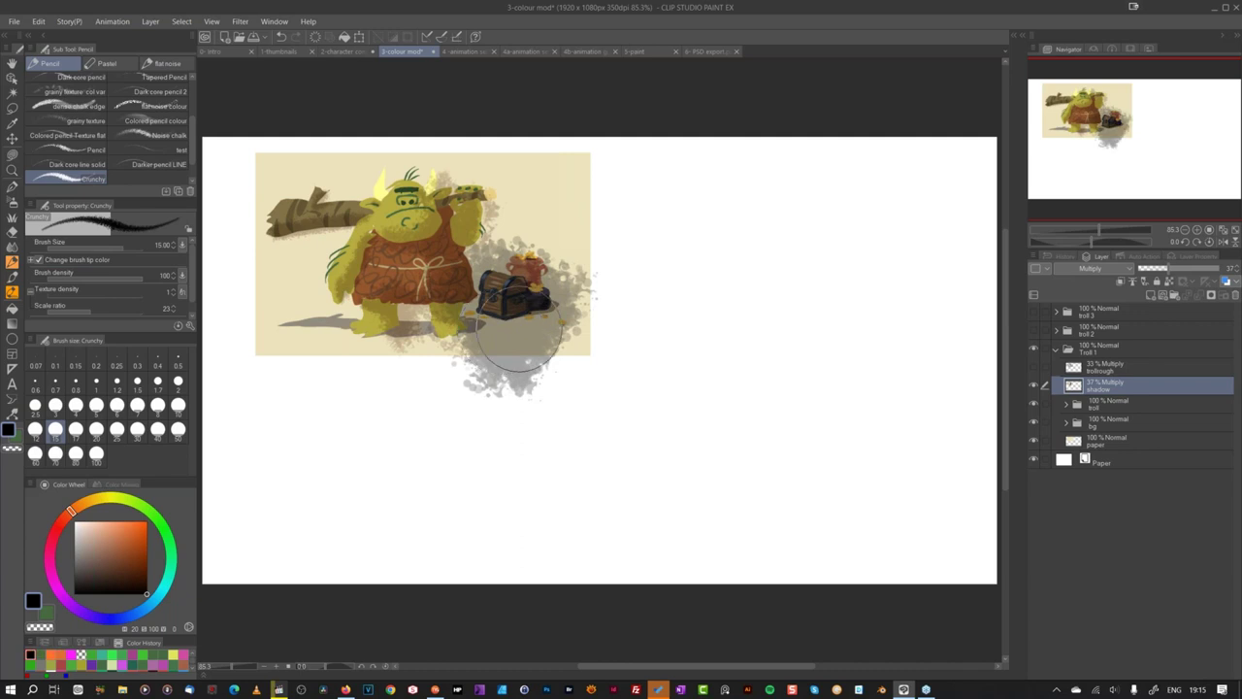
key(ctrl+z)
right_click(1080, 390)
click(1141, 425)
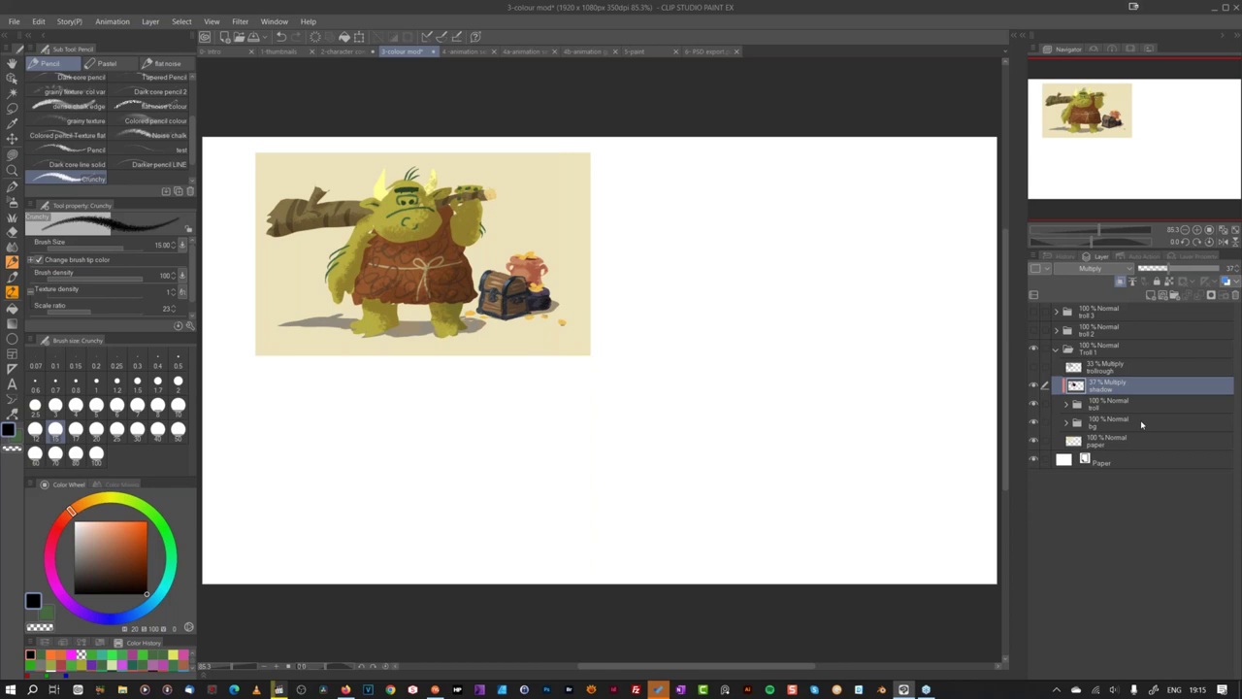
click(1056, 350)
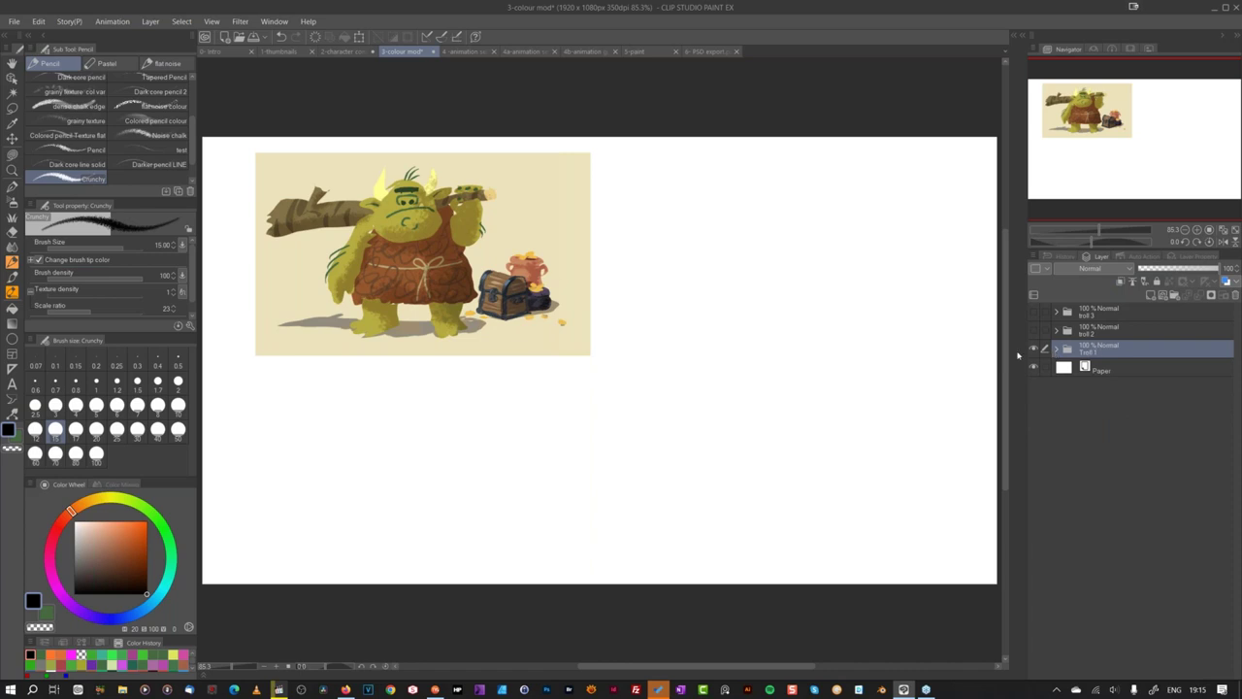
Step: Show the teal troll 2 and blue troll 3 folders, then select the troll 2 folder
click(1033, 331)
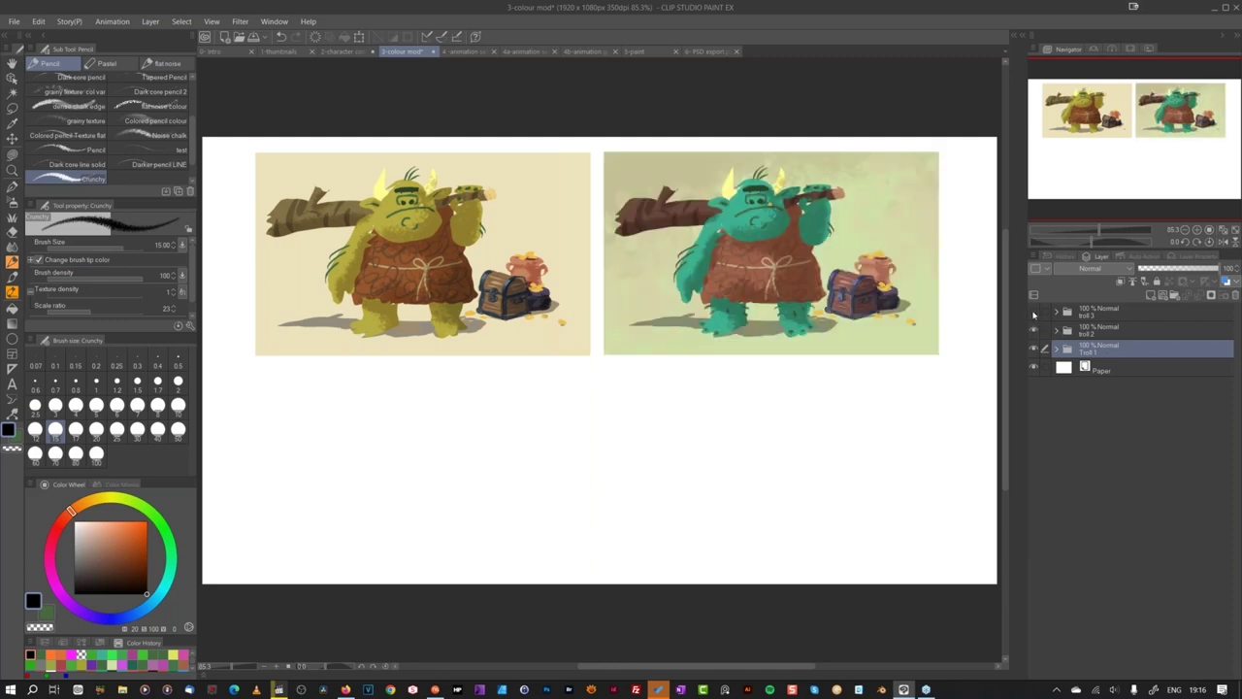
click(1034, 312)
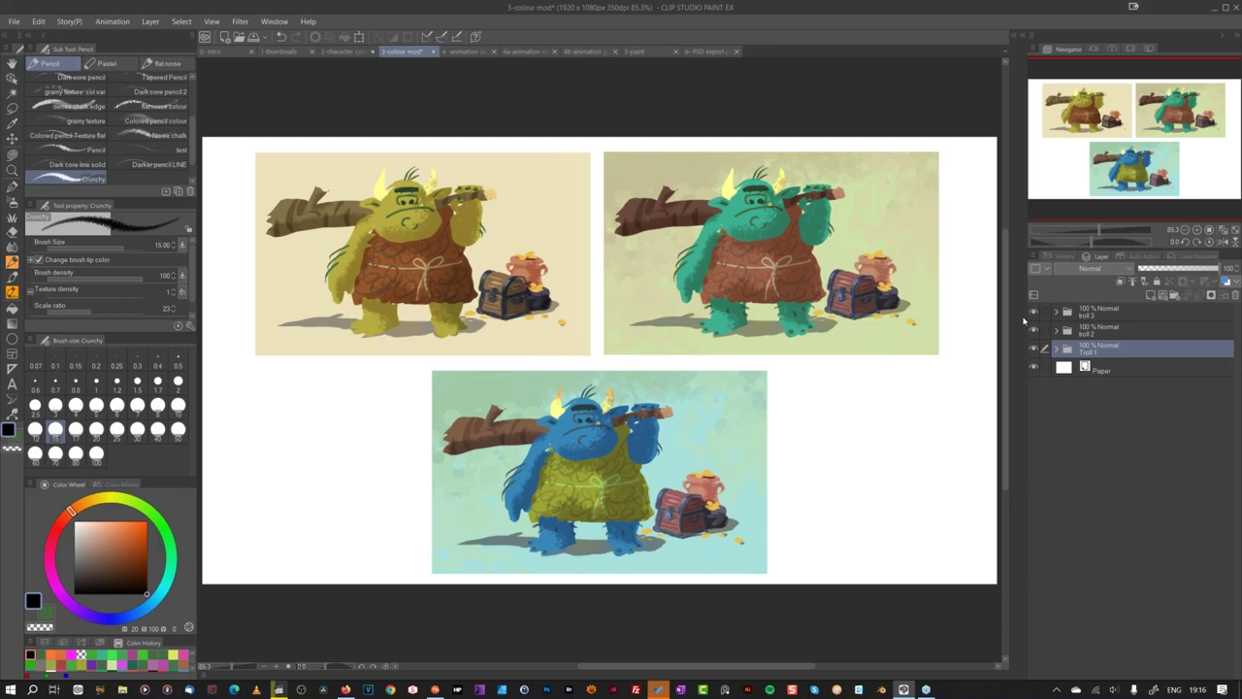
click(1097, 331)
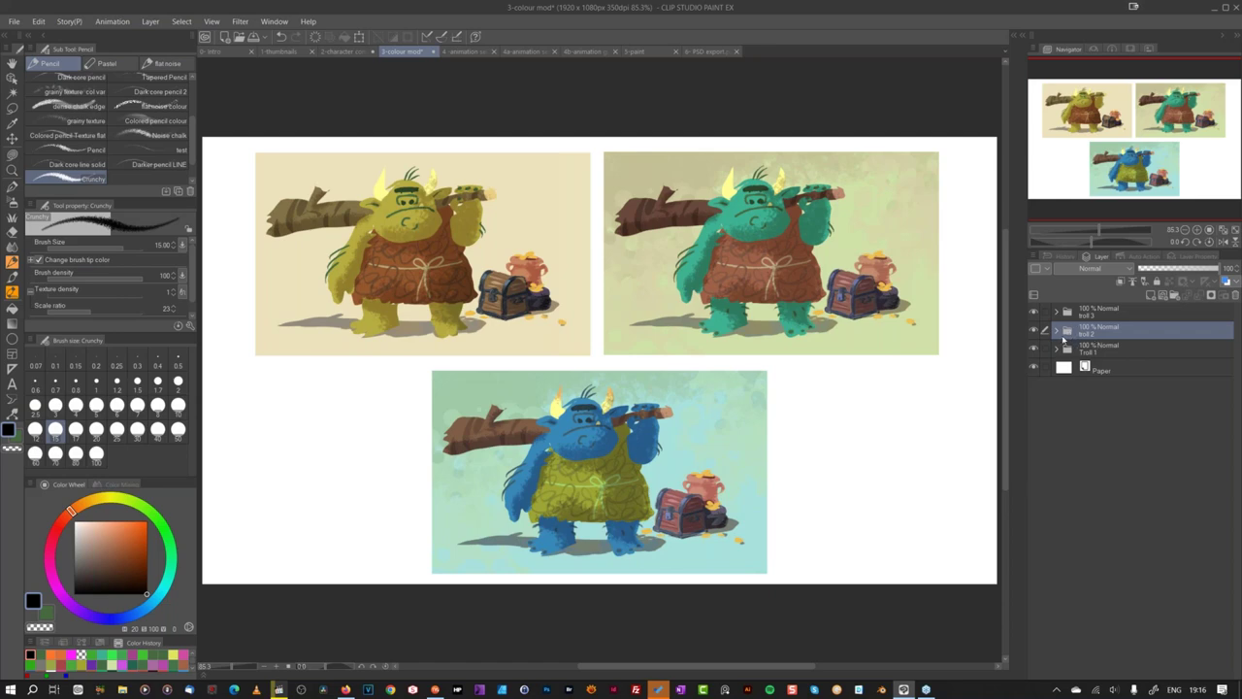
Step: Select the teal troll image and crop the canvas to it
ctrl+click(1064, 337)
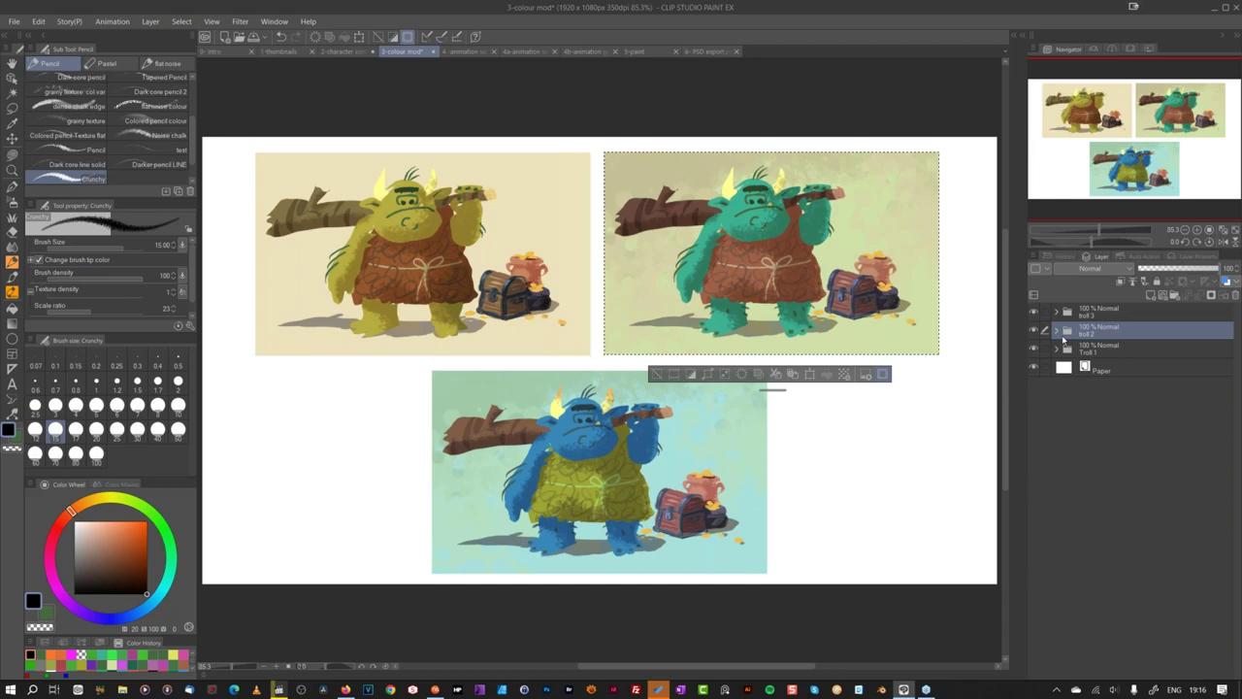
click(38, 21)
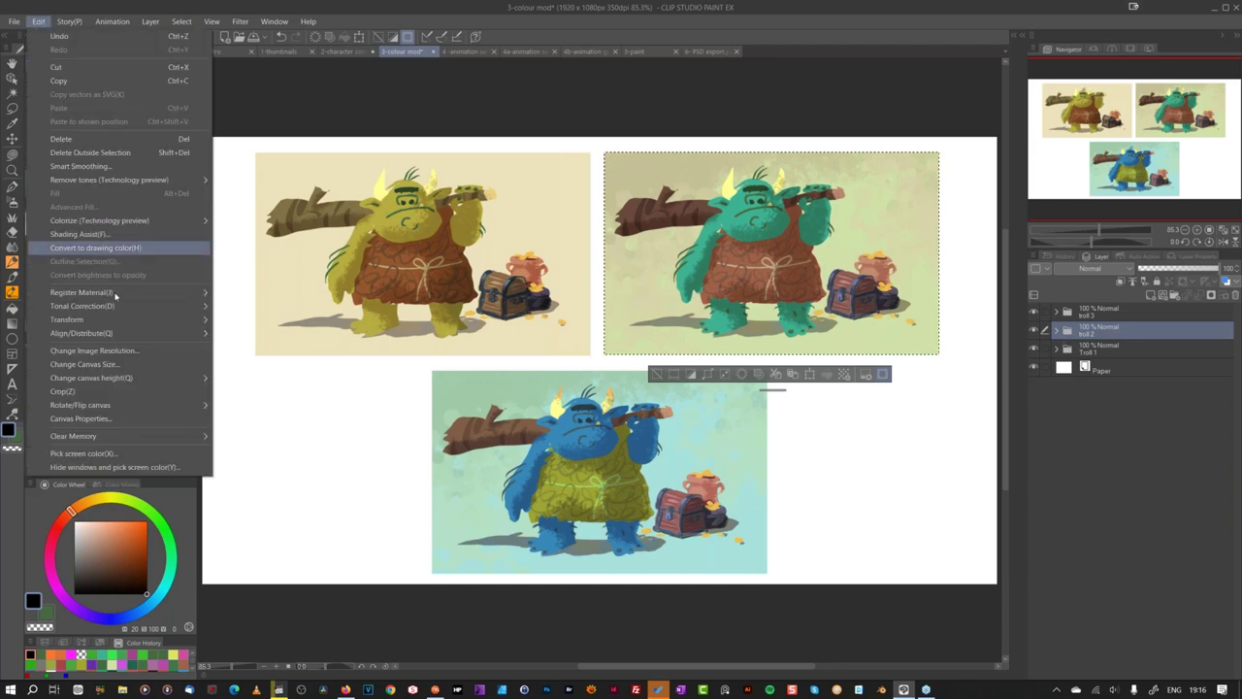
click(159, 392)
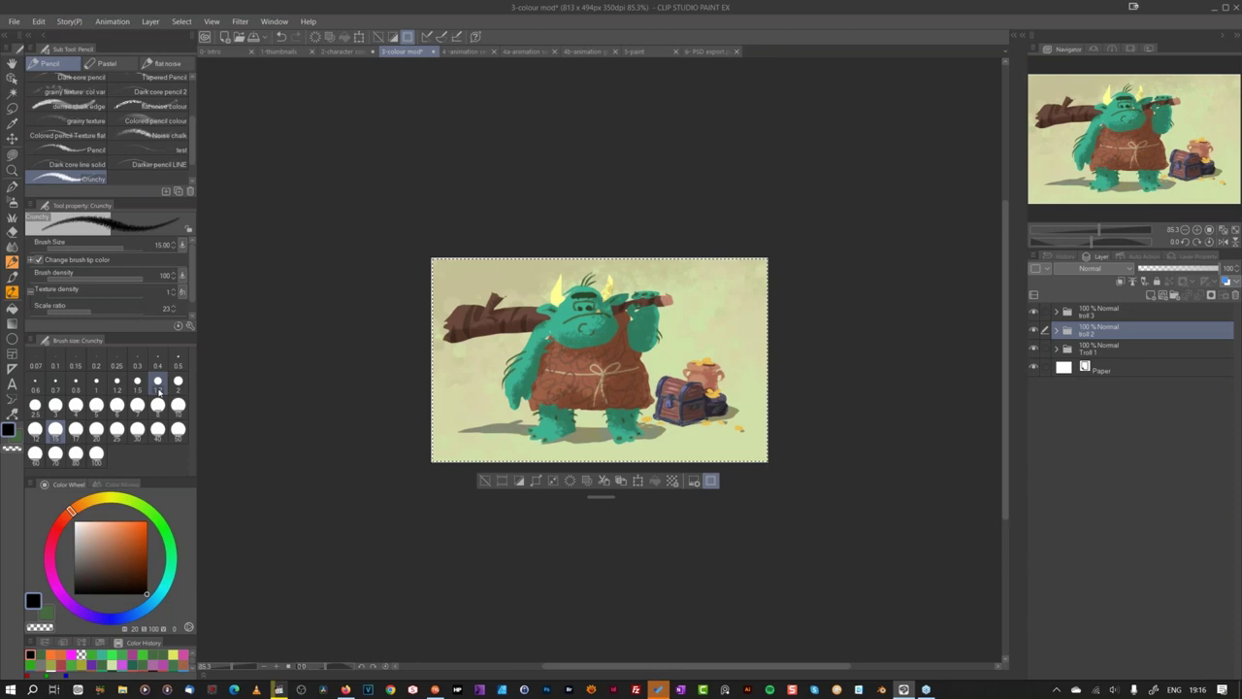
Step: Undo the crop, clear the selection and switch to the 4-animation setup document
key(ctrl+z)
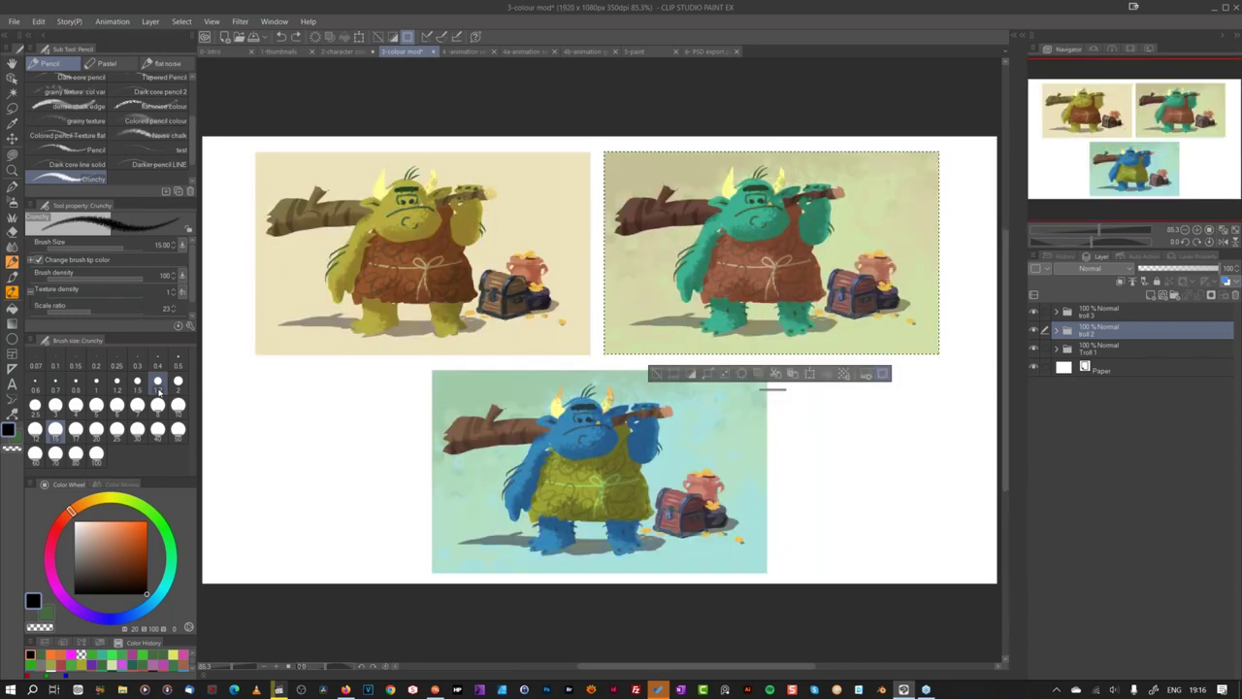
key(ctrl+d)
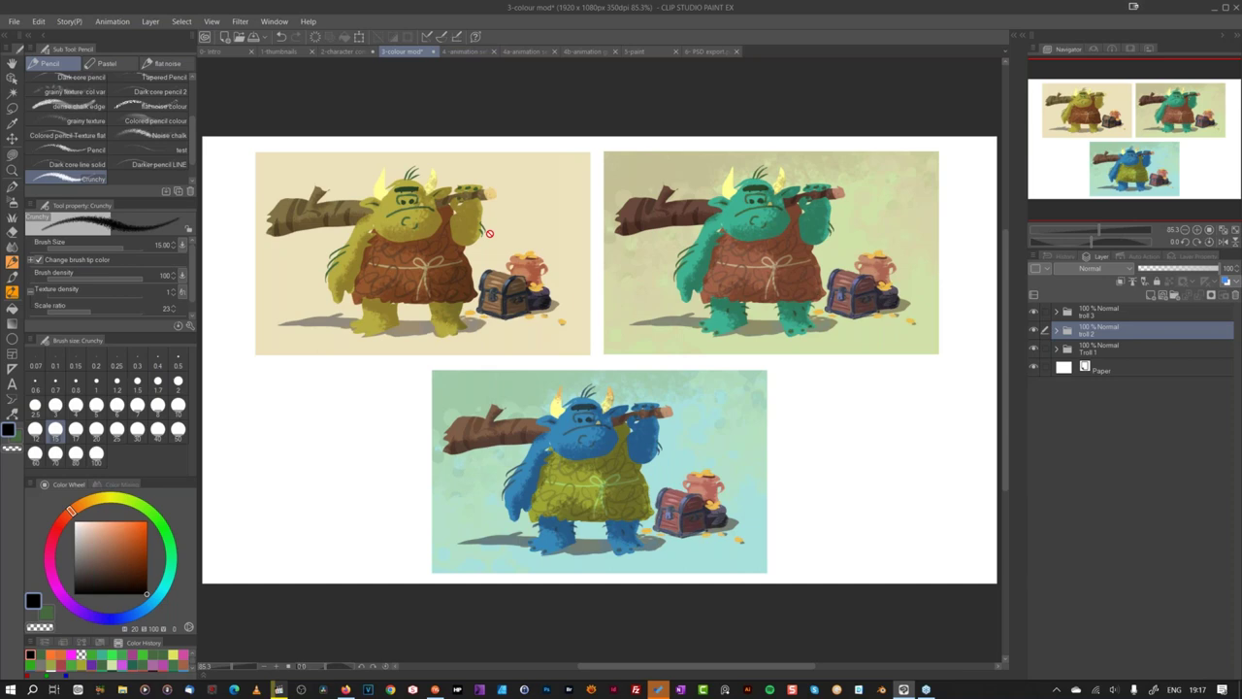
click(472, 53)
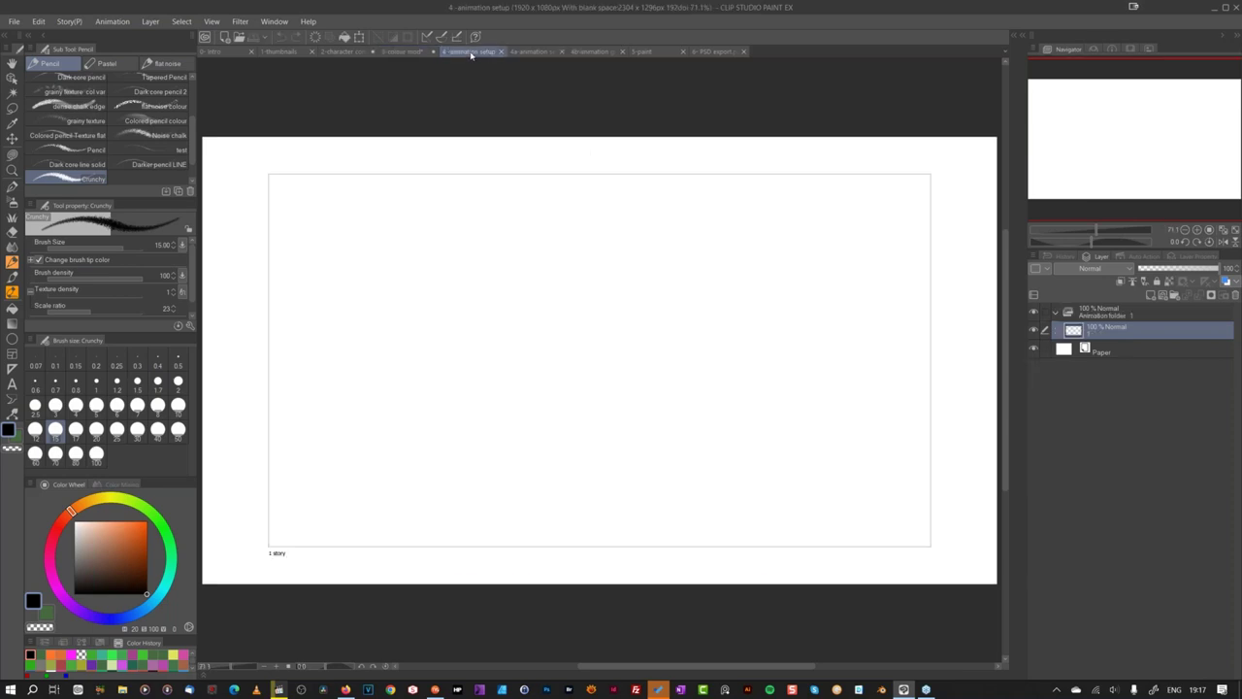
Step: Open the New document settings, try the animation project type, then cancel without creating anything
click(13, 21)
click(35, 35)
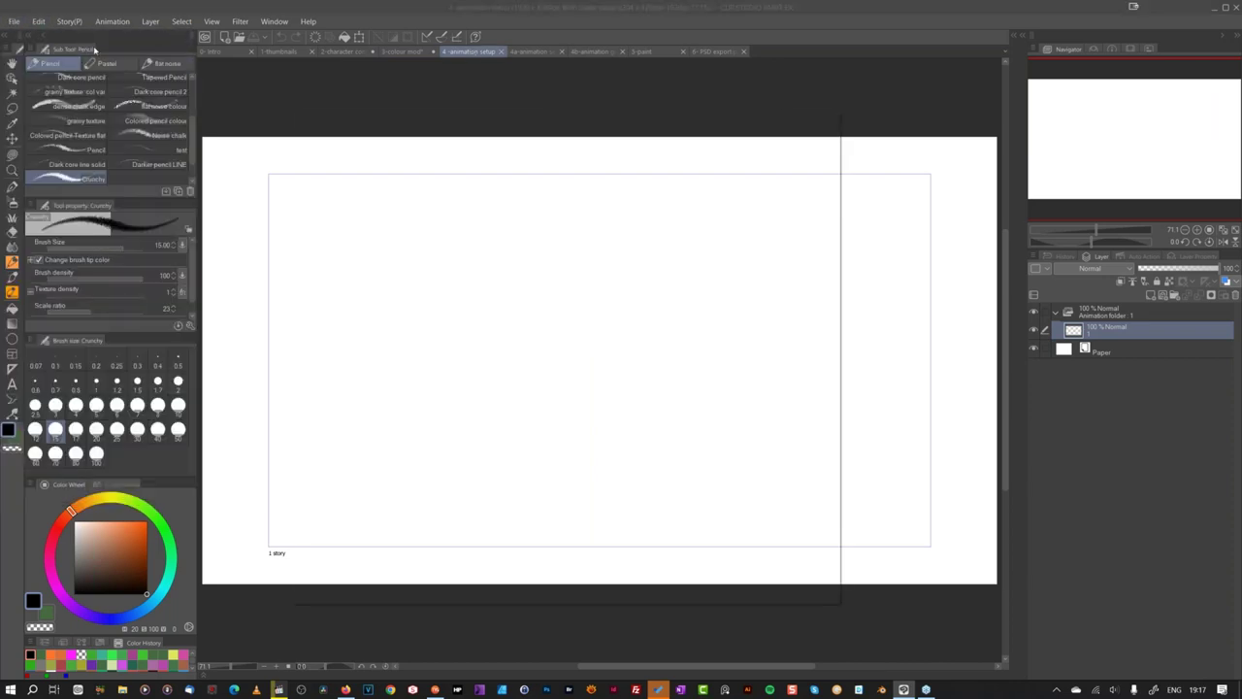
click(492, 143)
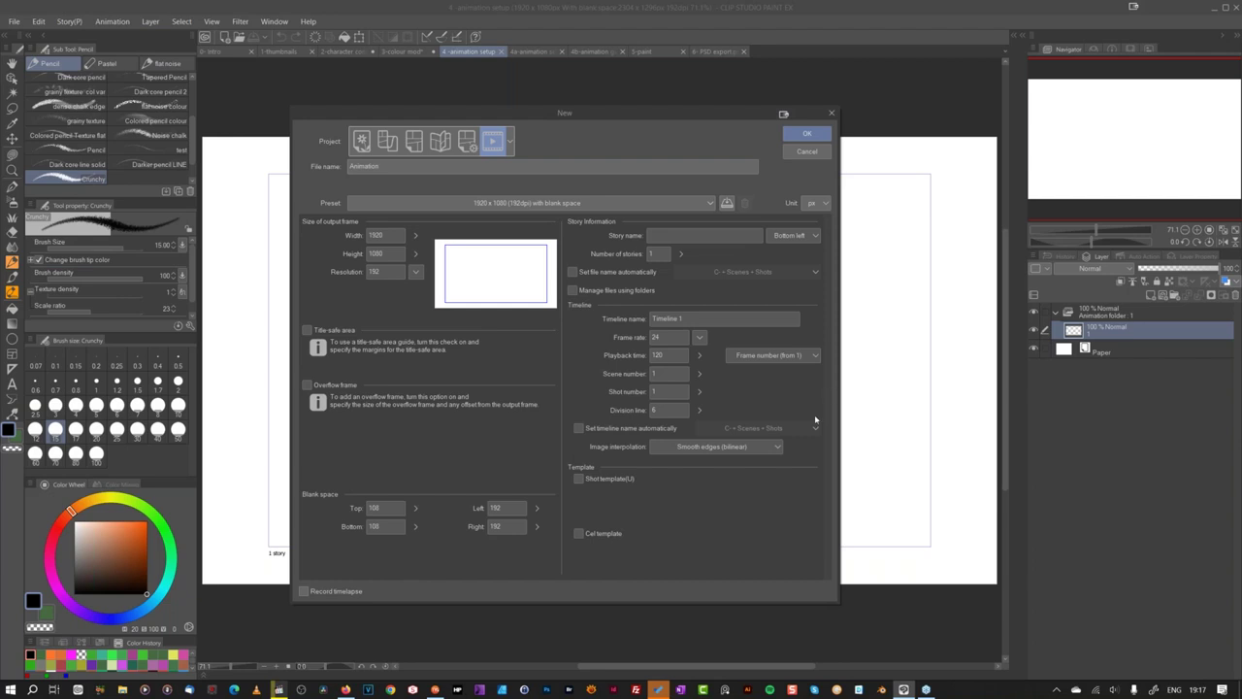
click(812, 153)
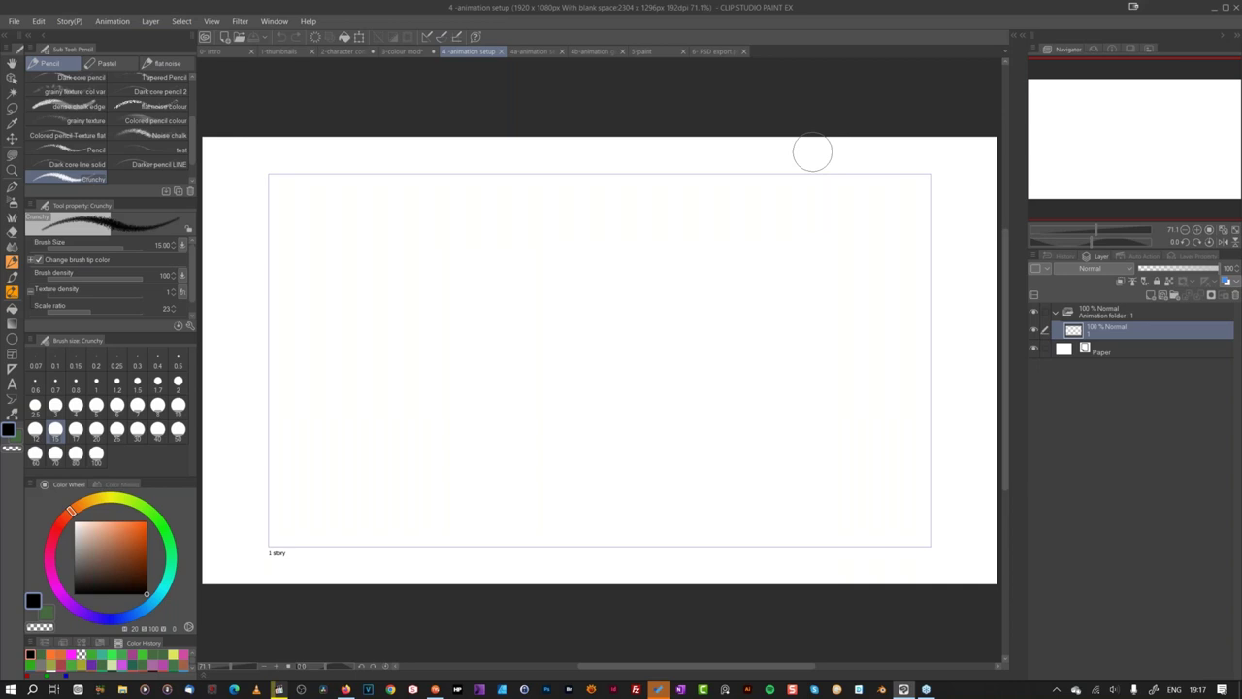
Step: Show a shorter Timeline under the canvas, then reopen File > New with a 1920 x 1080 Illustration
click(205, 676)
drag(604, 433, 602, 484)
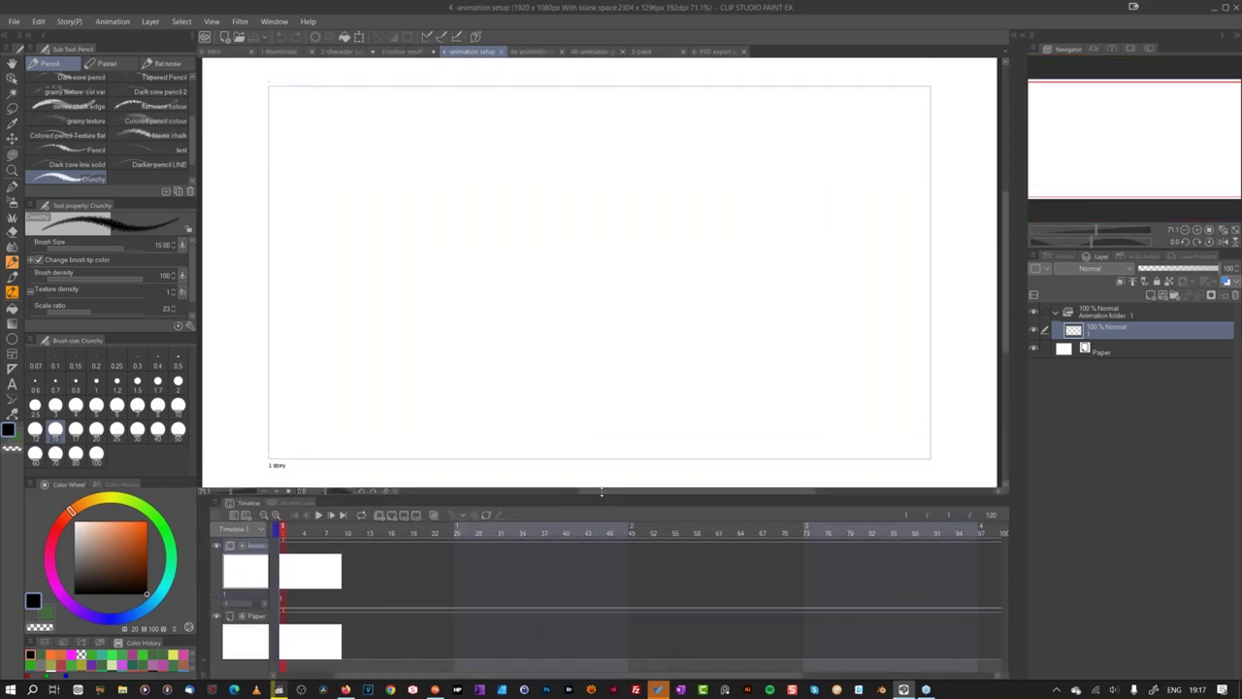
click(275, 21)
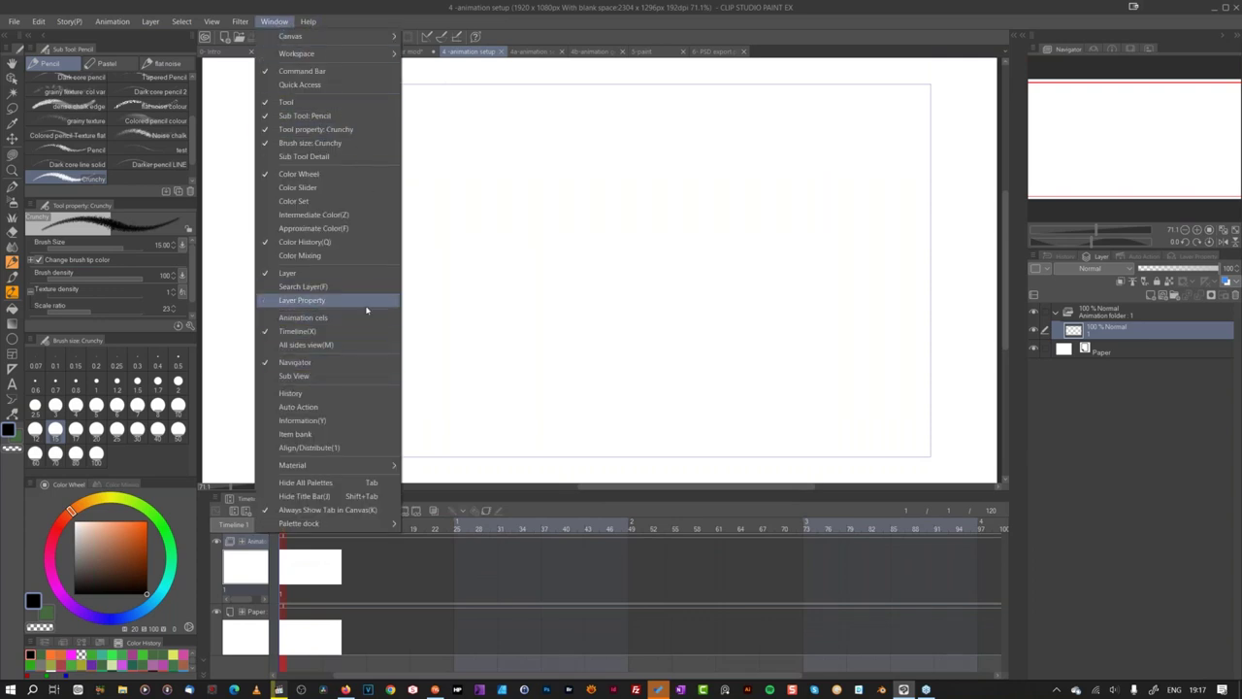
click(799, 29)
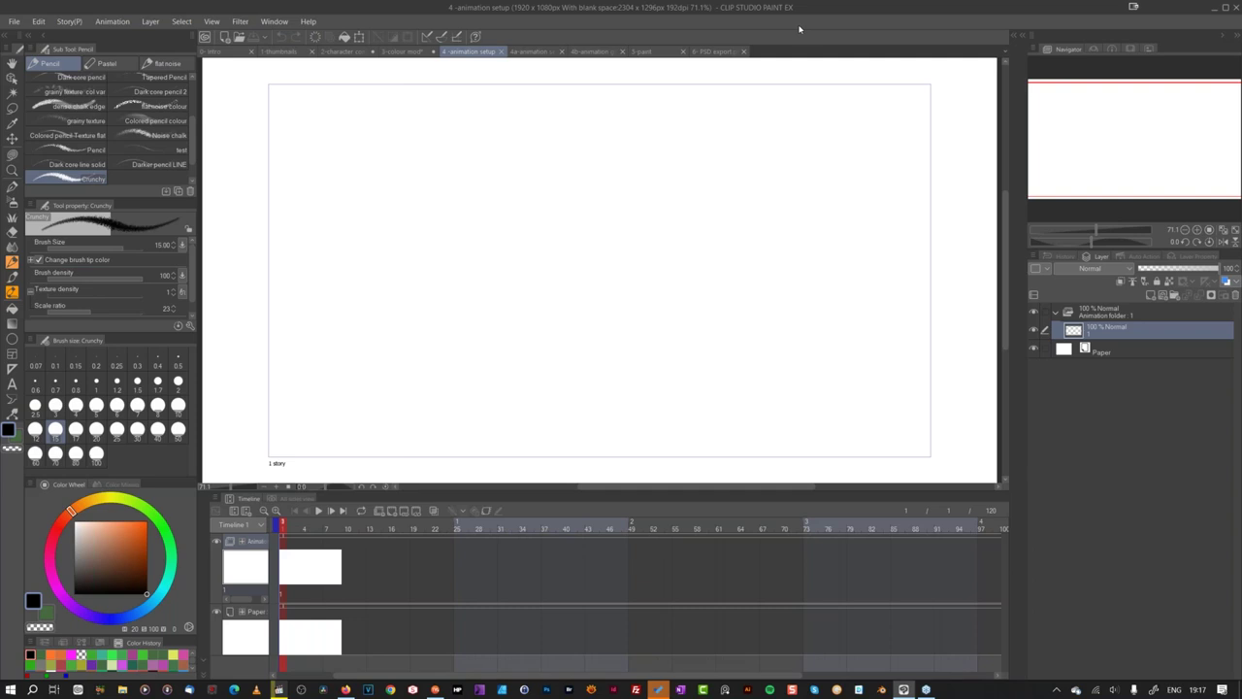
click(13, 21)
click(35, 36)
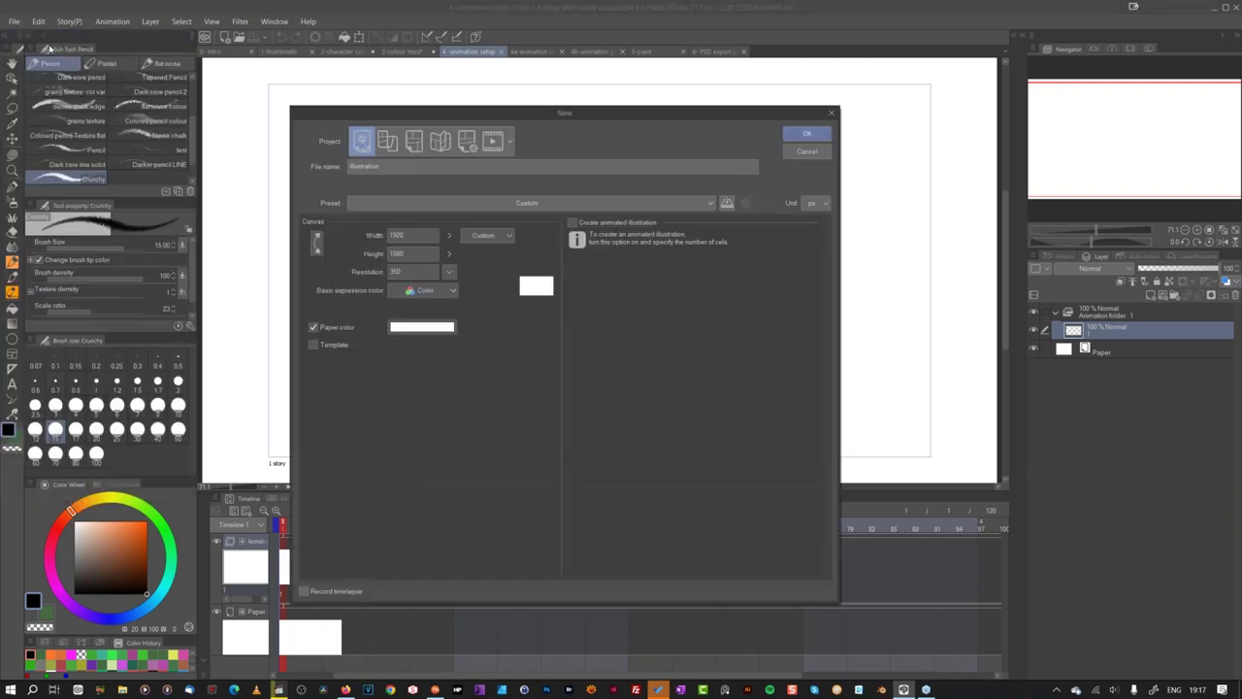
Step: Create the 1920 x 1080 Illustration, shrink the timeline and start a new 12 fps timeline
click(806, 132)
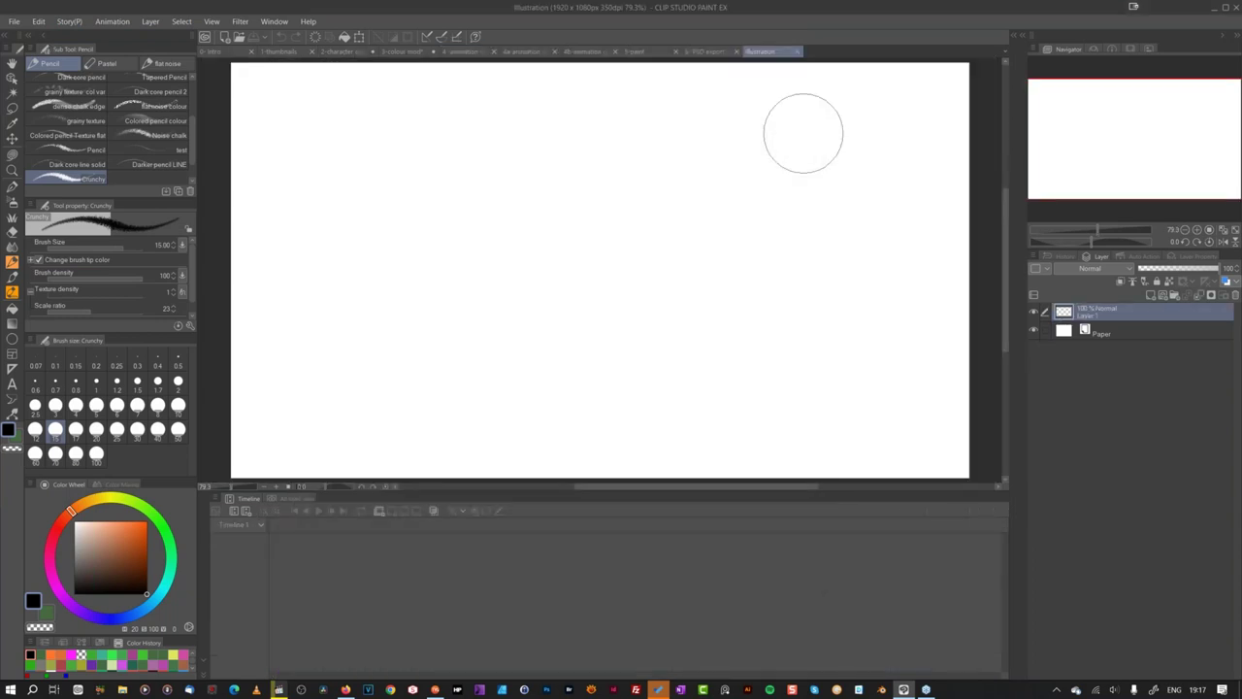
drag(523, 493, 522, 558)
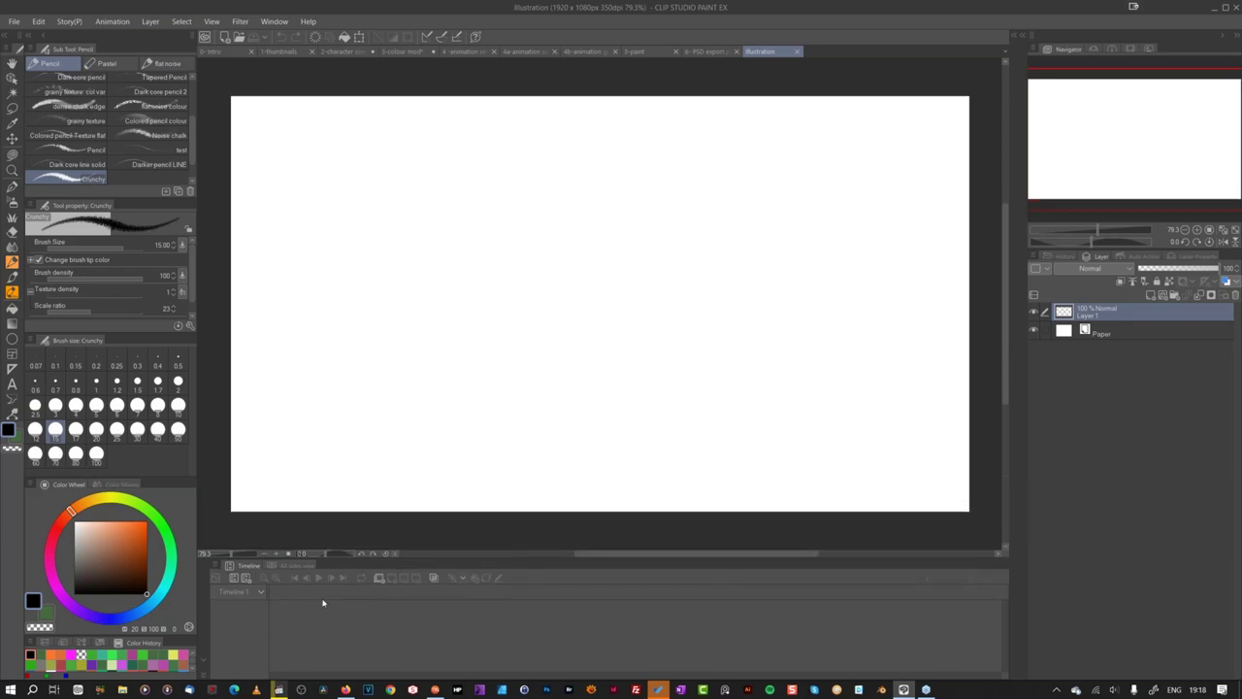
click(235, 593)
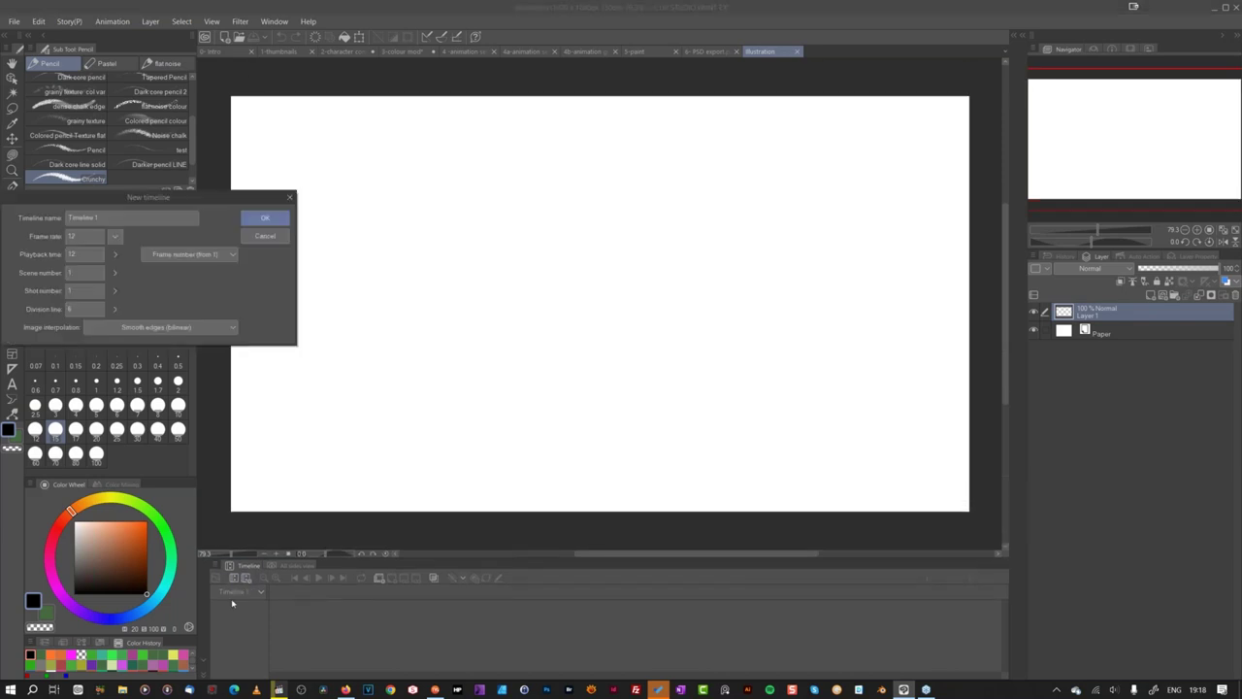
Step: Confirm the 12-frame Timeline 1, then add animation Folder 1 with a first cel at frame 1
click(265, 220)
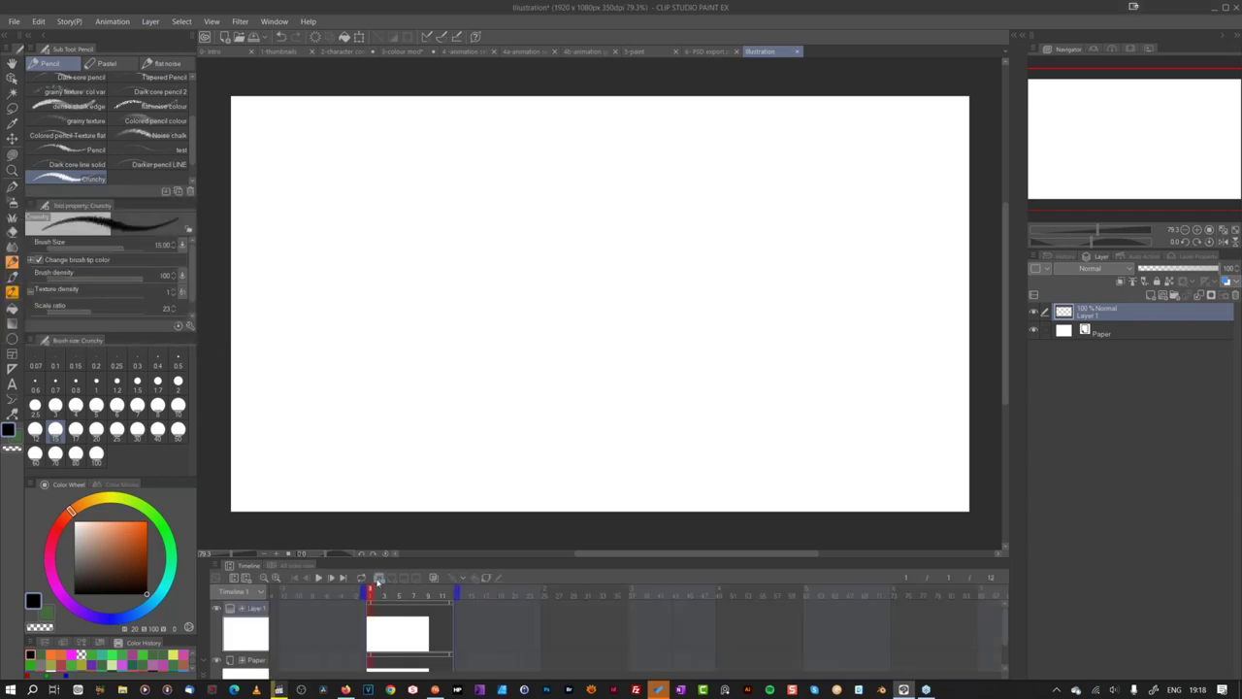
click(380, 579)
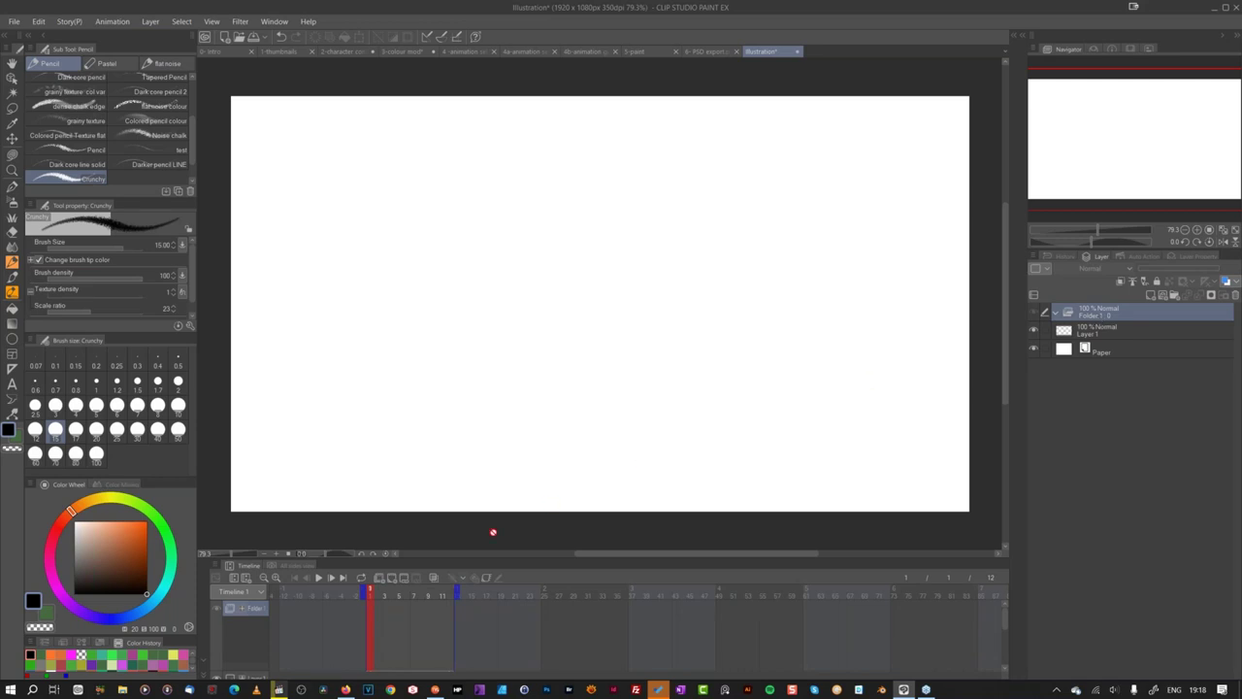
click(393, 578)
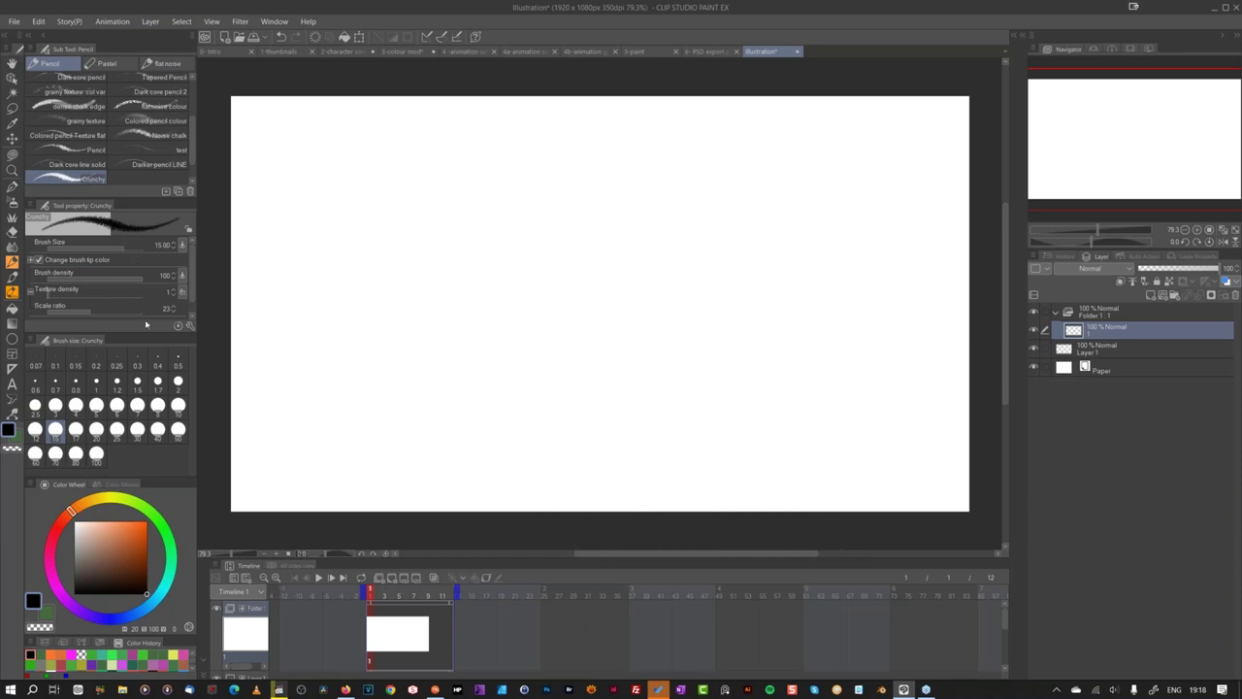
Step: With a size 1 pencil, draw a round cat face with ears, eyes and mouth, then add cel 2
click(96, 380)
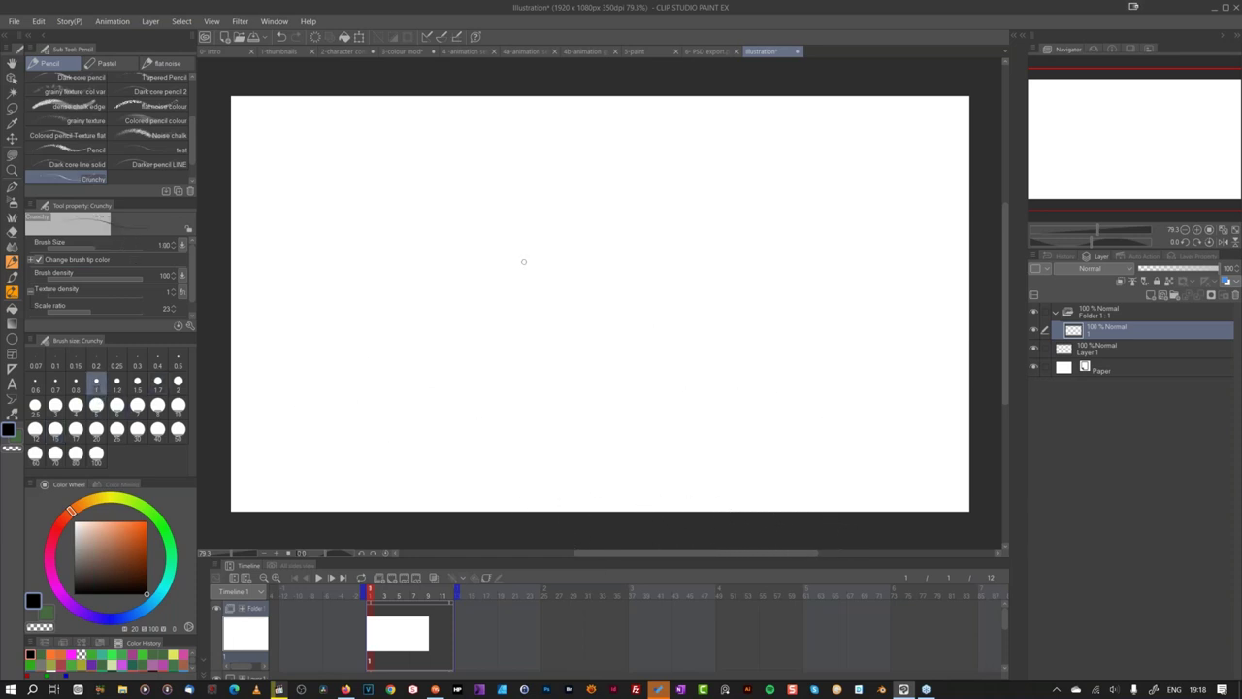
mouse_move(609, 248)
mouse_down()
mouse_move(506, 343)
mouse_move(666, 361)
mouse_up()
drag(541, 244, 668, 359)
drag(529, 259, 545, 249)
mouse_move(648, 257)
mouse_down()
mouse_move(662, 268)
mouse_move(617, 295)
mouse_move(621, 309)
mouse_move(617, 295)
mouse_up()
click(570, 287)
click(570, 288)
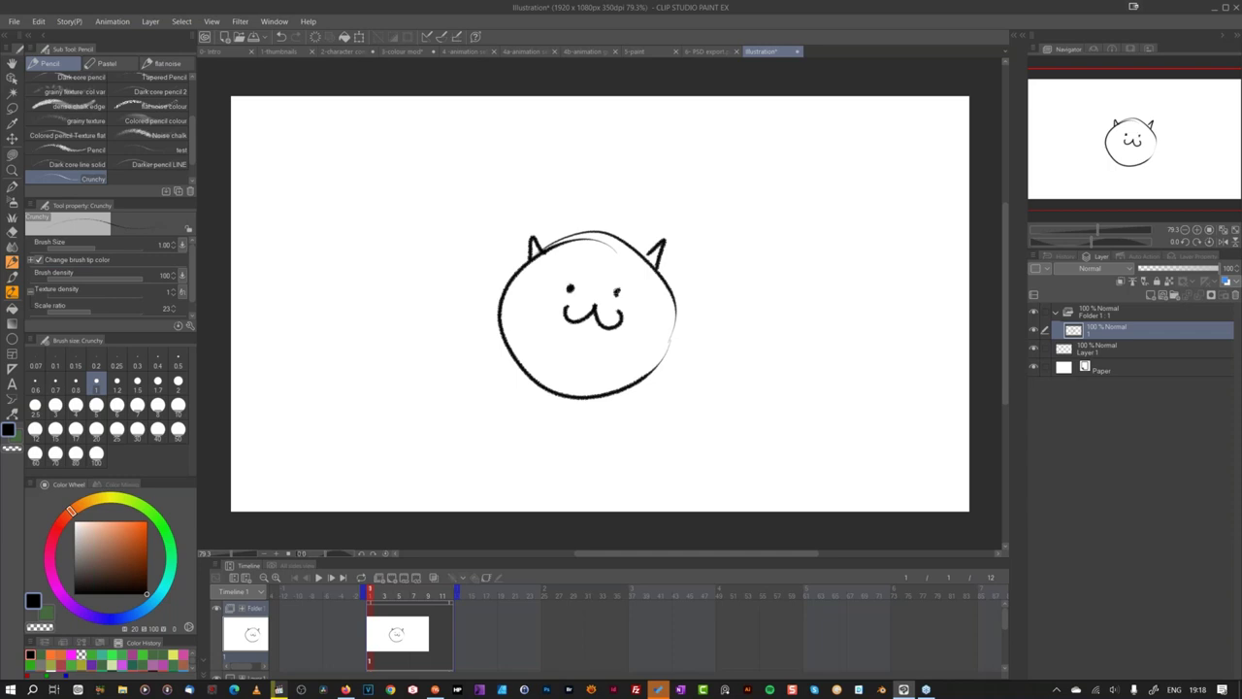
click(377, 589)
click(392, 578)
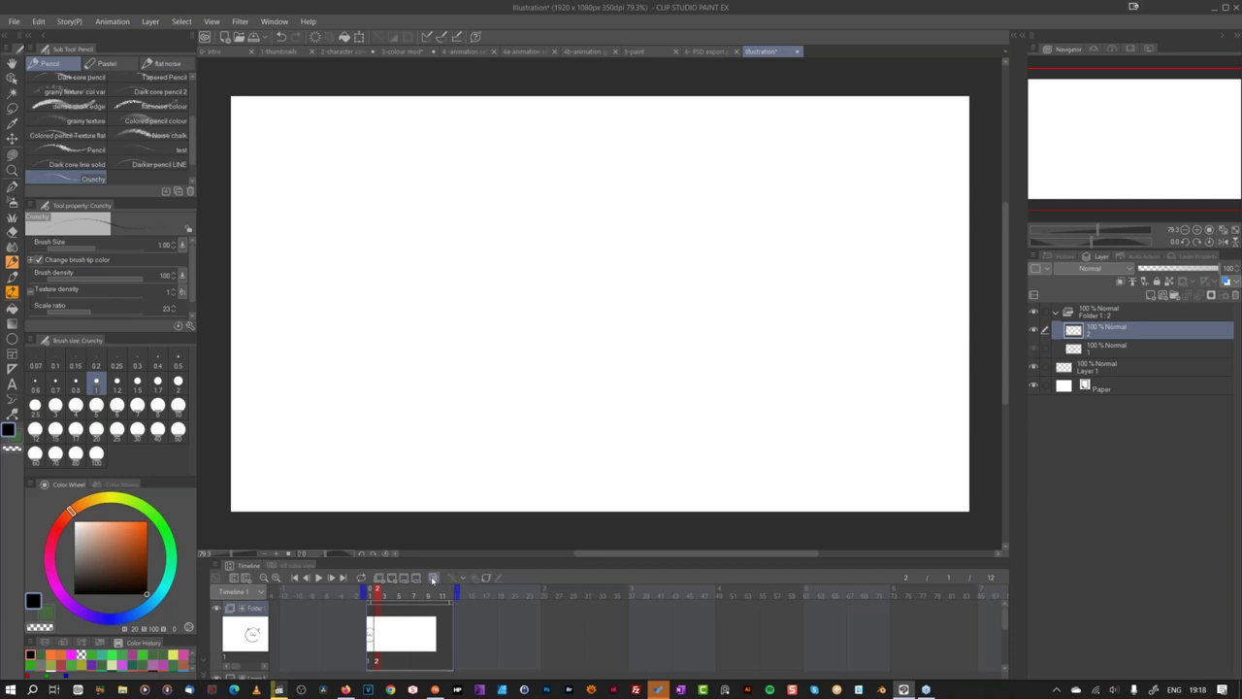
Step: With onion skin on, draw a flattened cat with closed eyes, curled smile and ears on cel 2
click(434, 579)
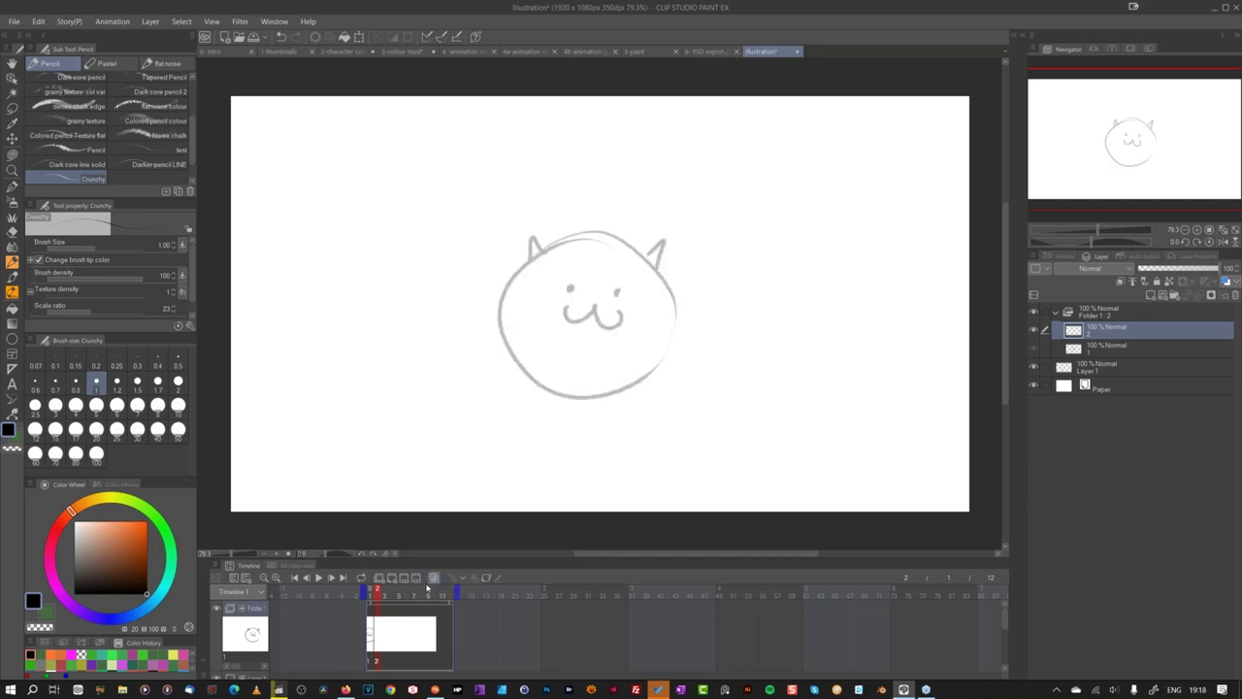
mouse_move(598, 273)
mouse_down()
mouse_move(492, 293)
mouse_move(479, 389)
mouse_move(667, 376)
mouse_up()
mouse_move(606, 275)
mouse_down()
mouse_move(669, 381)
mouse_move(555, 393)
mouse_up()
mouse_move(525, 324)
mouse_down()
mouse_move(567, 334)
mouse_move(650, 320)
mouse_up()
drag(535, 345, 662, 336)
mouse_move(521, 282)
mouse_down()
mouse_move(475, 275)
mouse_move(501, 291)
mouse_up()
drag(670, 281, 691, 295)
Step: Flip between frames 1 and 2 to compare the round and flattened cats
click(371, 596)
click(377, 596)
click(370, 596)
click(377, 596)
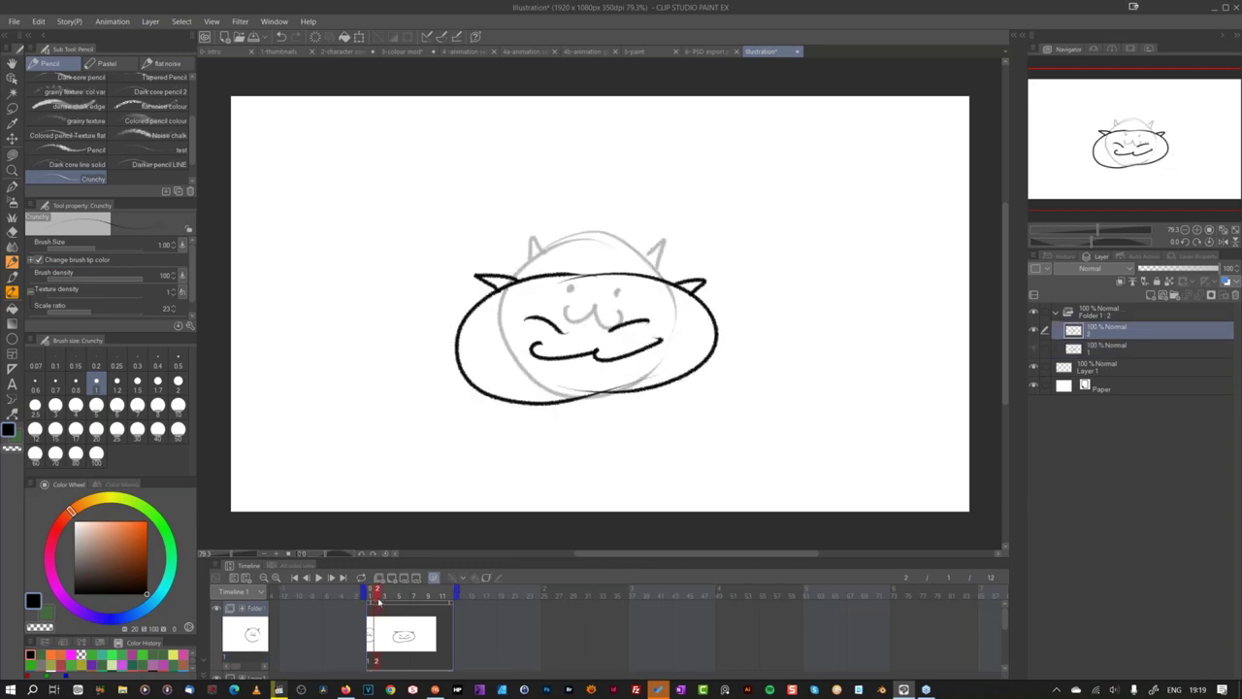
click(370, 597)
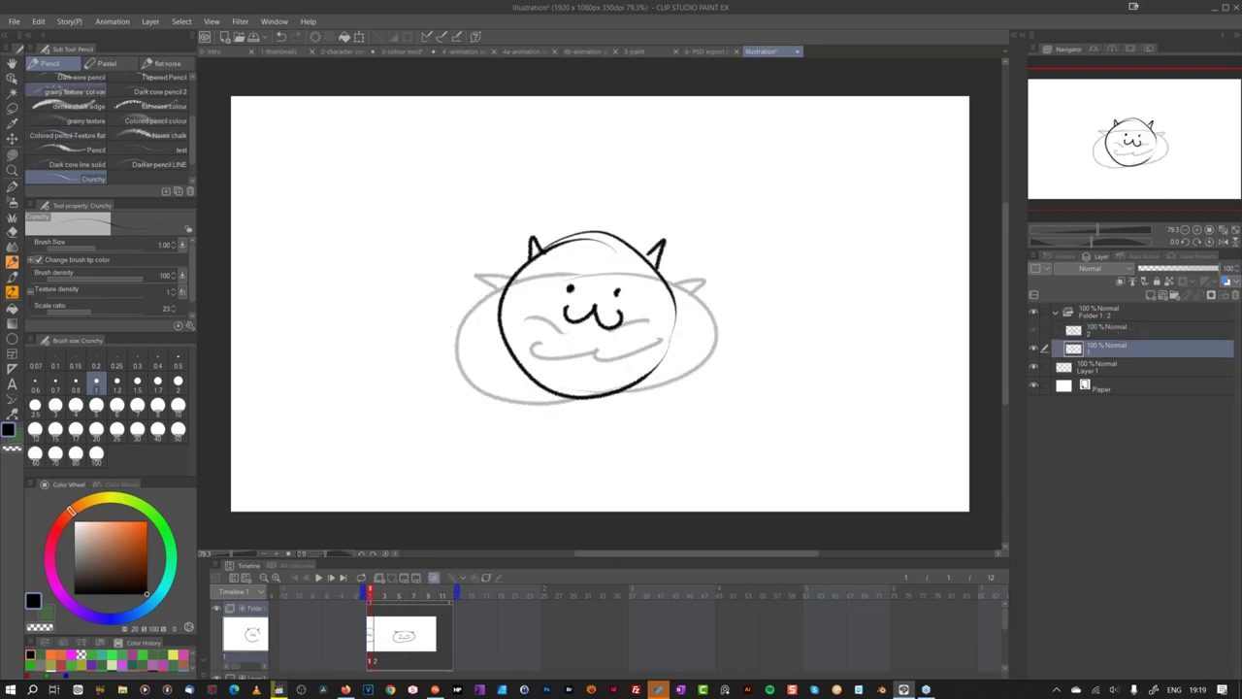
Step: Use the Edit timeline operation to flip frames 1 and 2 on the canvas, then restore Object mode
click(11, 80)
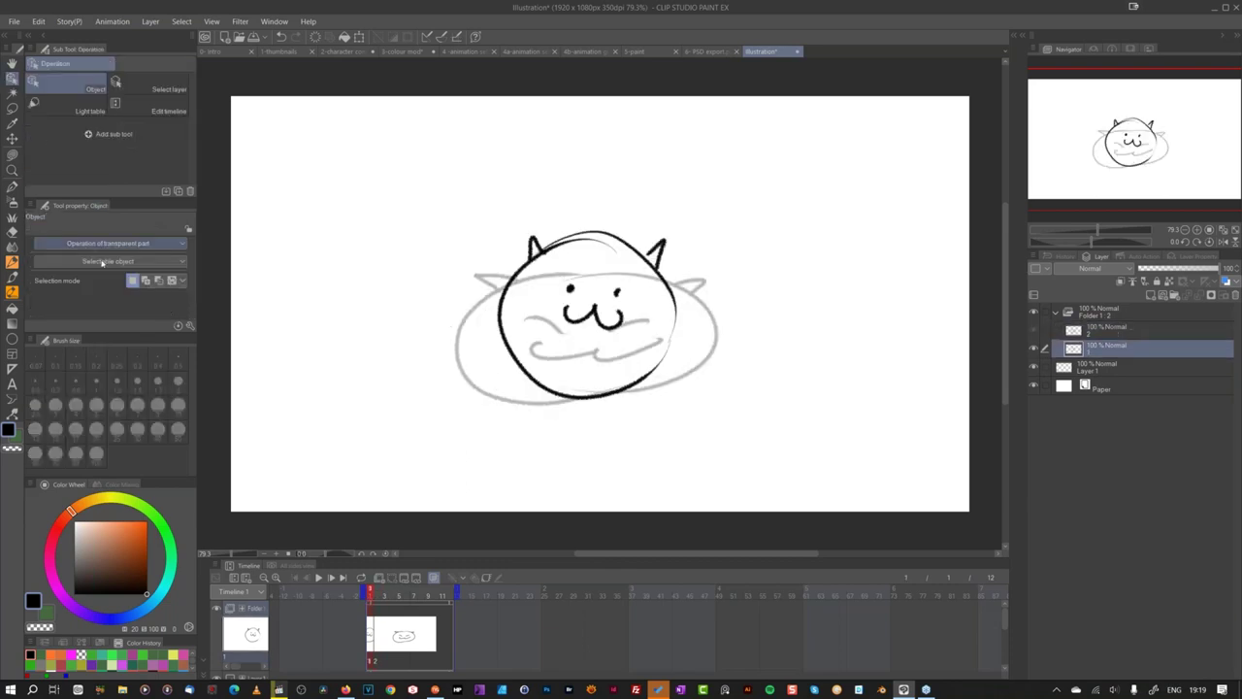
click(180, 113)
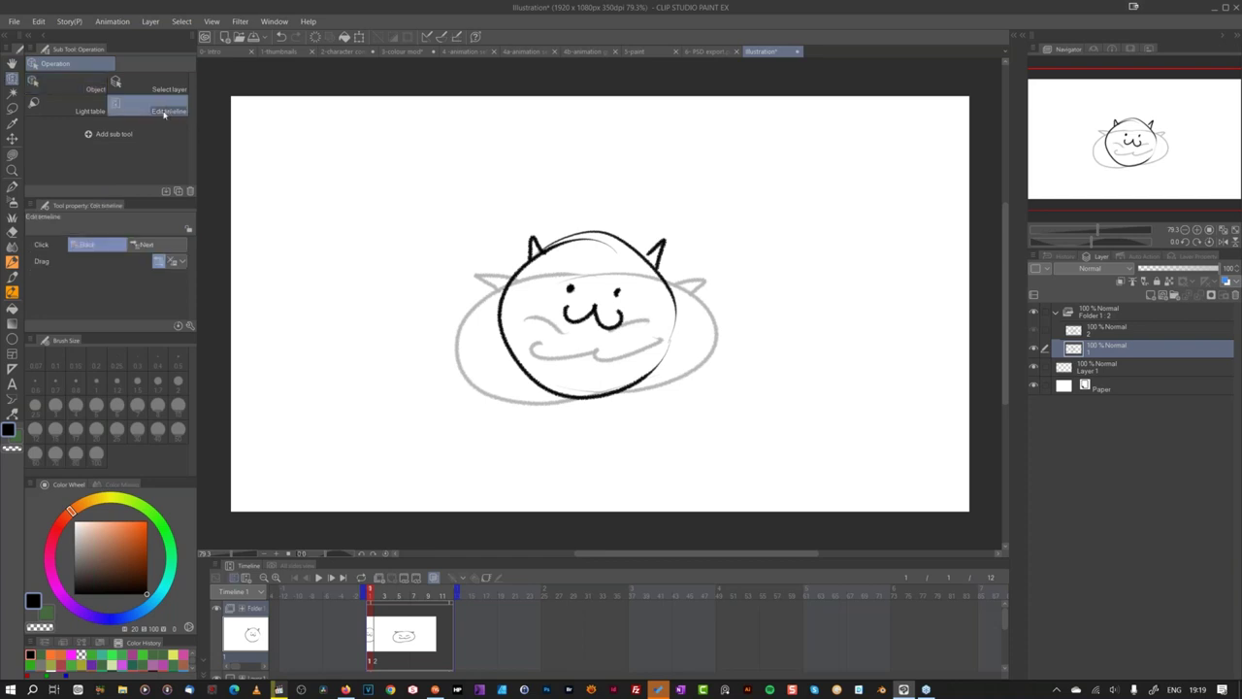
click(707, 392)
click(701, 398)
click(697, 400)
click(685, 402)
click(68, 87)
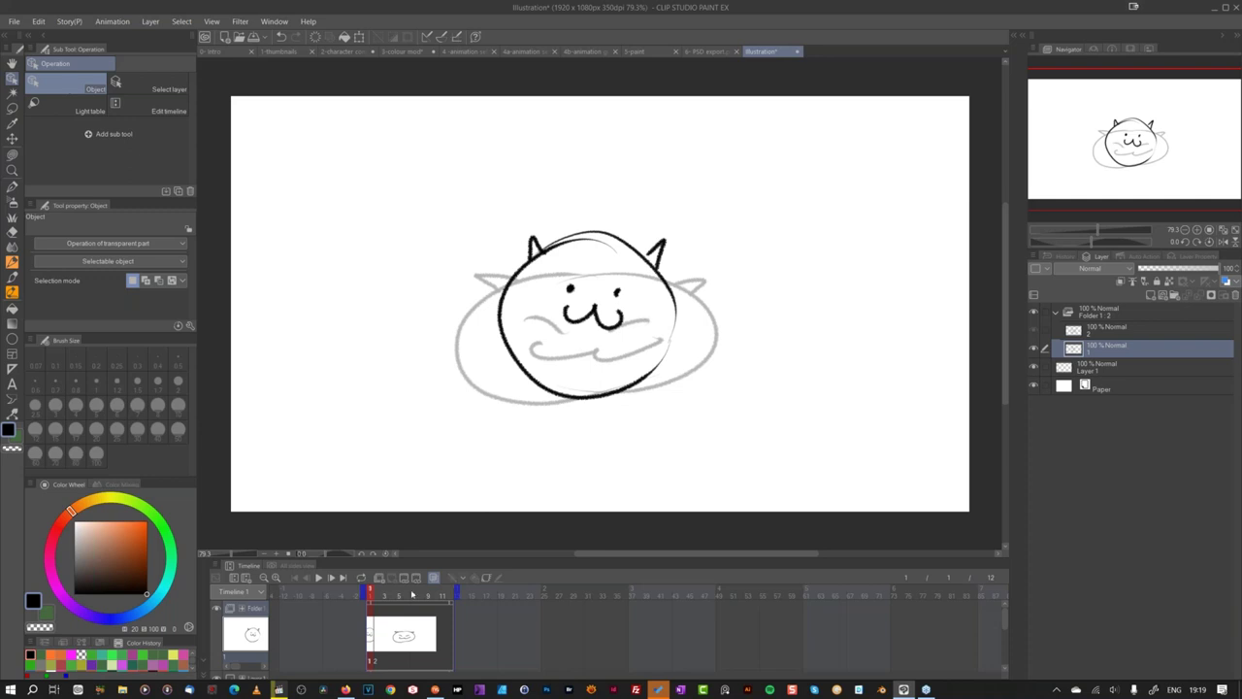
Step: Step through the timeline from frame 2 to frame 3
click(389, 594)
click(373, 609)
click(380, 608)
click(387, 609)
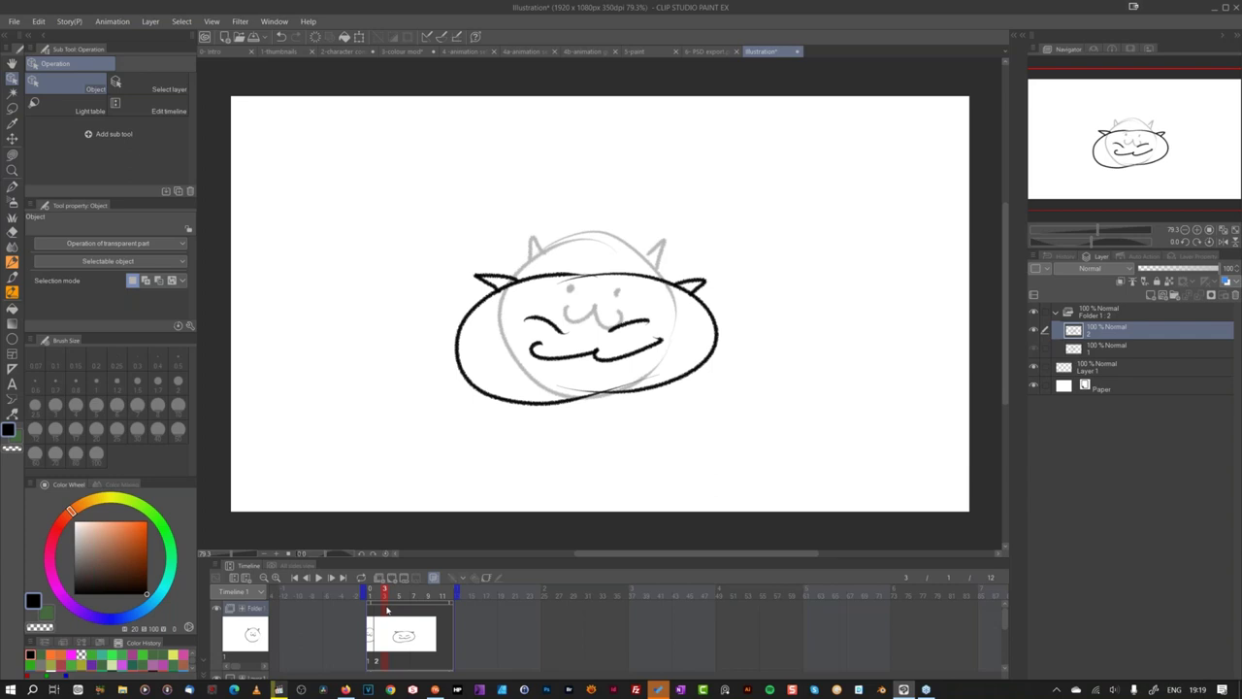
Step: Add cel 3 and ink a tall oval cat with line eyes, W-shaped mouth and swept ears using the Crunchy pencil
right_click(391, 608)
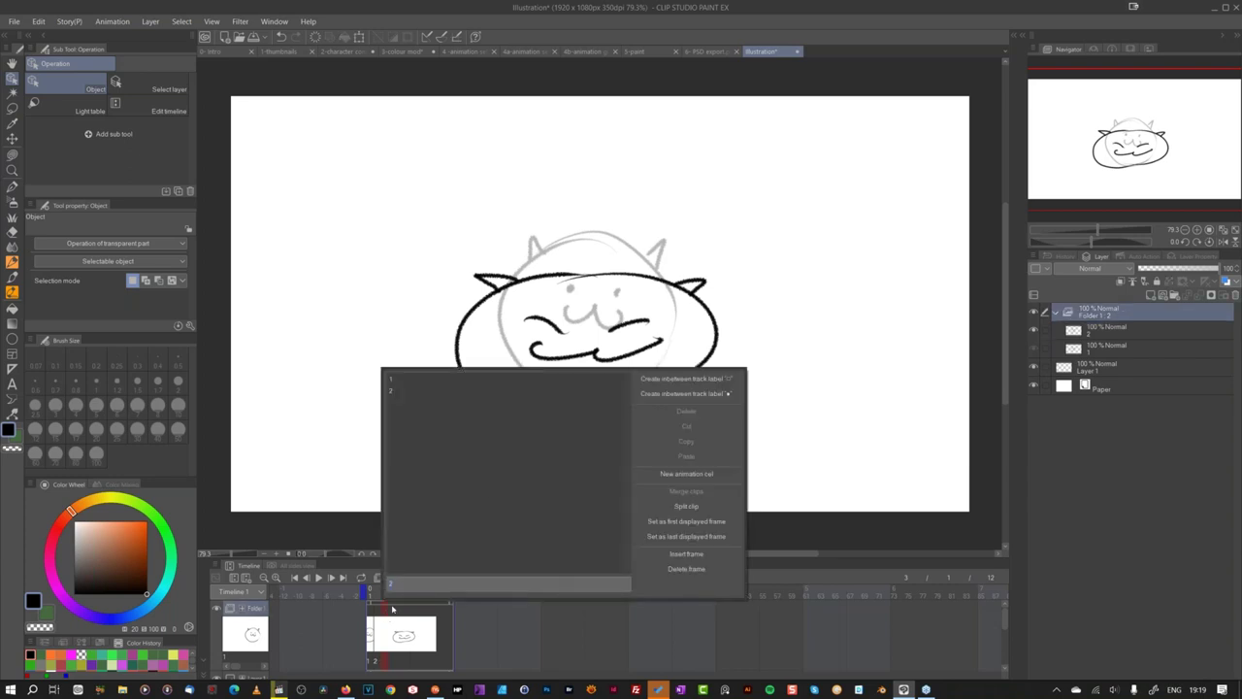
click(708, 474)
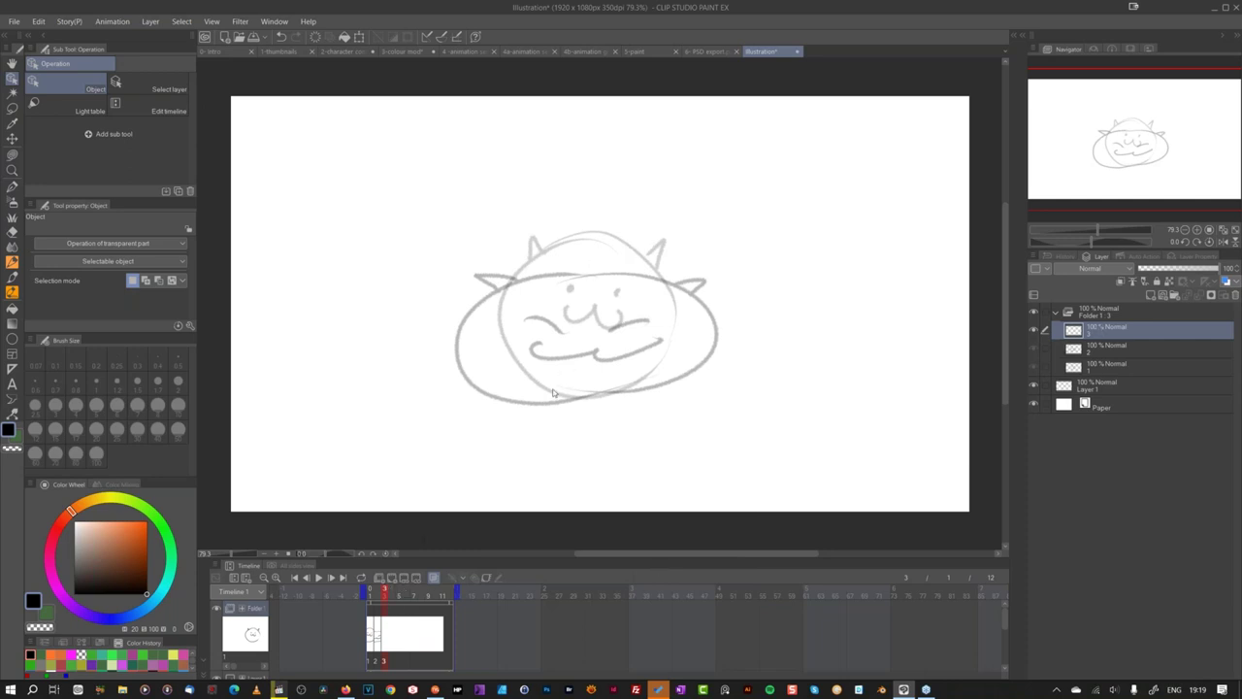
click(13, 262)
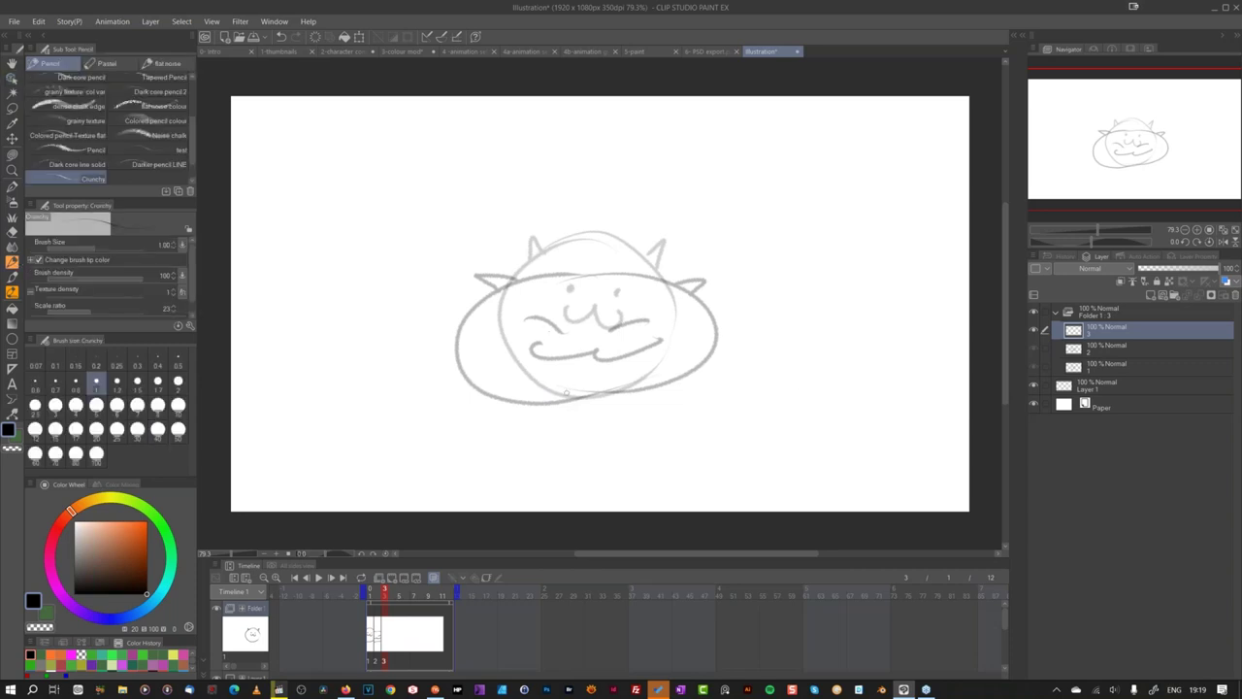
mouse_move(576, 384)
mouse_down()
mouse_move(556, 384)
mouse_move(660, 242)
mouse_move(671, 276)
mouse_move(587, 378)
mouse_up()
mouse_move(571, 213)
mouse_down()
mouse_move(573, 250)
mouse_move(599, 254)
mouse_move(568, 336)
mouse_move(609, 290)
mouse_up()
mouse_move(532, 181)
mouse_down()
mouse_move(460, 250)
mouse_move(524, 221)
mouse_up()
mouse_move(636, 177)
mouse_down()
mouse_move(683, 231)
mouse_move(660, 224)
mouse_up()
click(391, 594)
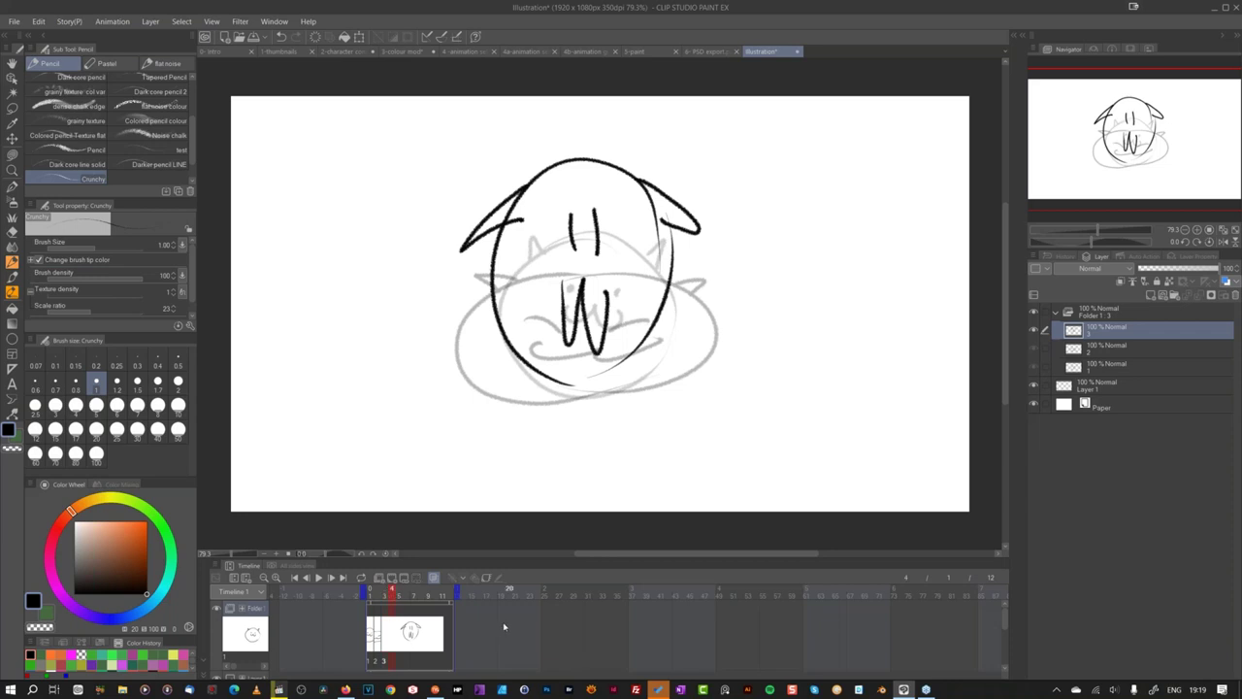
Step: Add cel 4 and ink a tall oval cat with pointed ears, dot eyes, a smile and tusks
right_click(396, 633)
click(710, 475)
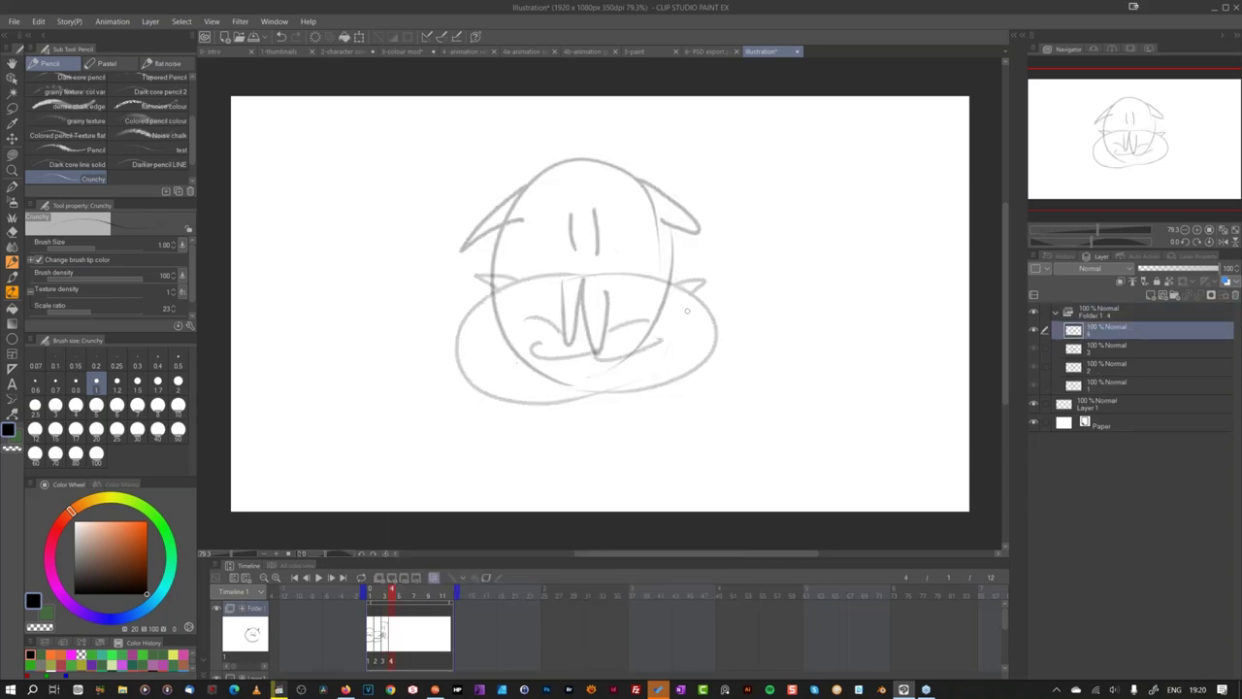
mouse_move(580, 186)
mouse_down()
mouse_move(505, 366)
mouse_move(661, 321)
mouse_move(580, 185)
mouse_up()
mouse_move(520, 214)
mouse_down()
mouse_move(522, 182)
mouse_move(553, 190)
mouse_up()
drag(626, 207, 654, 200)
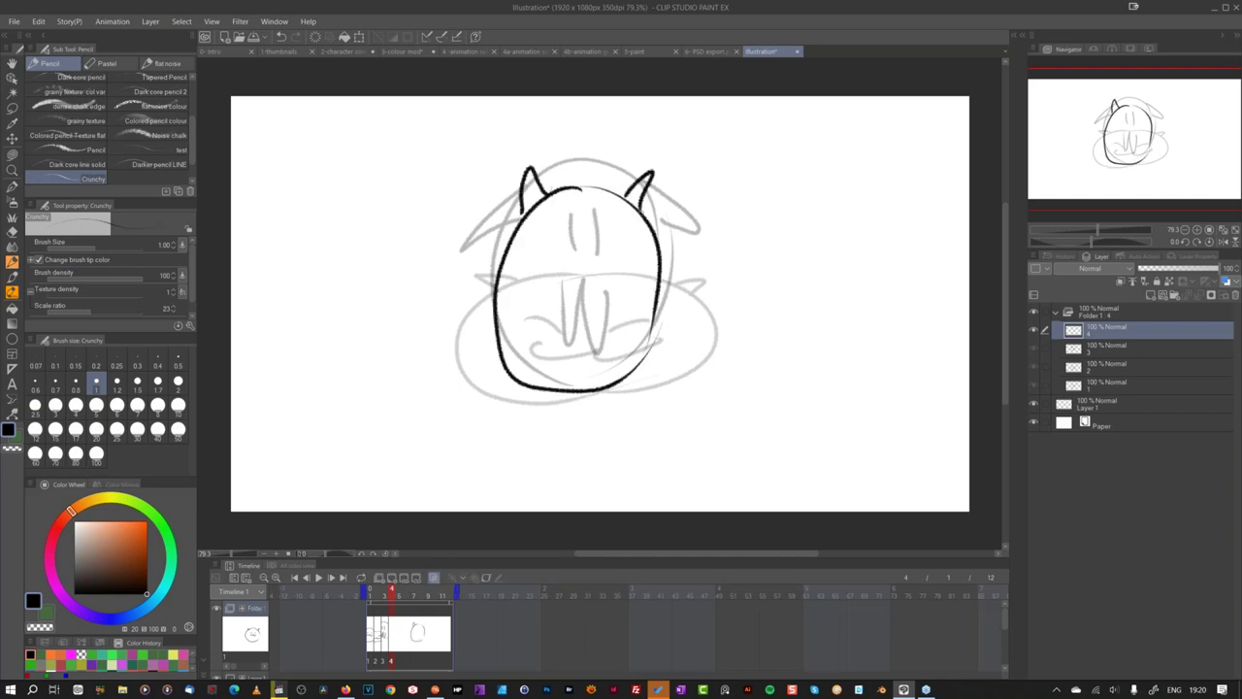
mouse_move(572, 249)
mouse_down()
mouse_move(600, 257)
mouse_move(563, 290)
mouse_move(621, 286)
mouse_up()
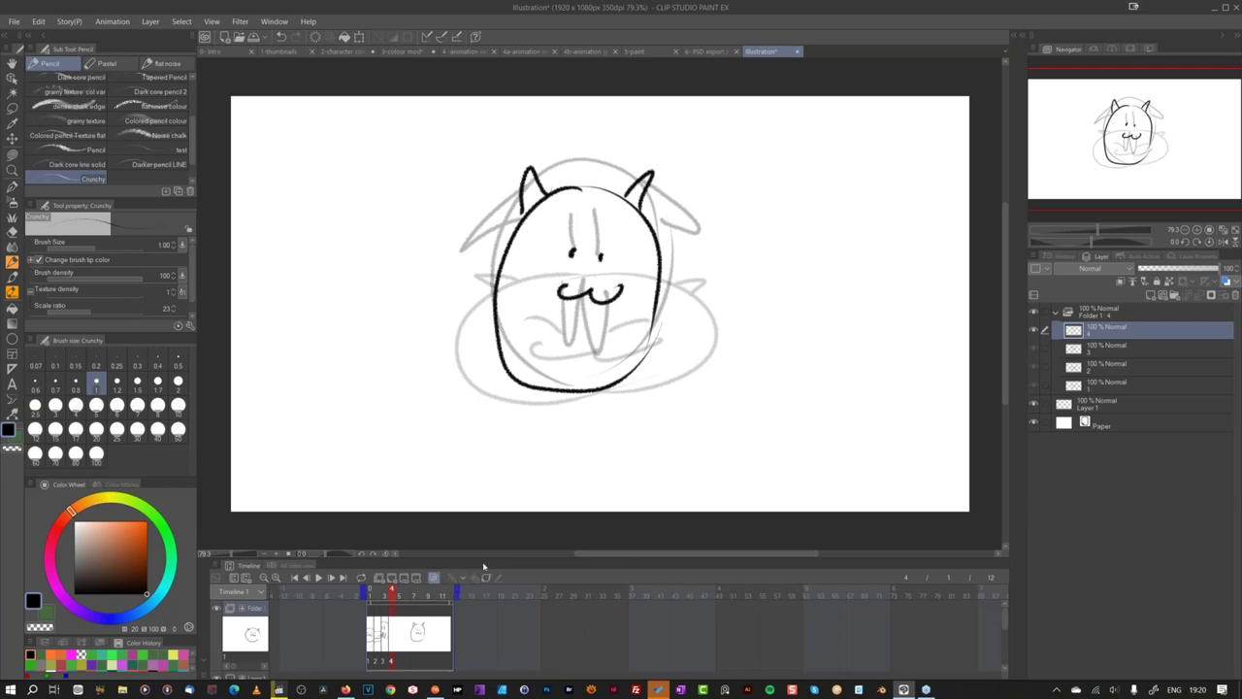
click(400, 594)
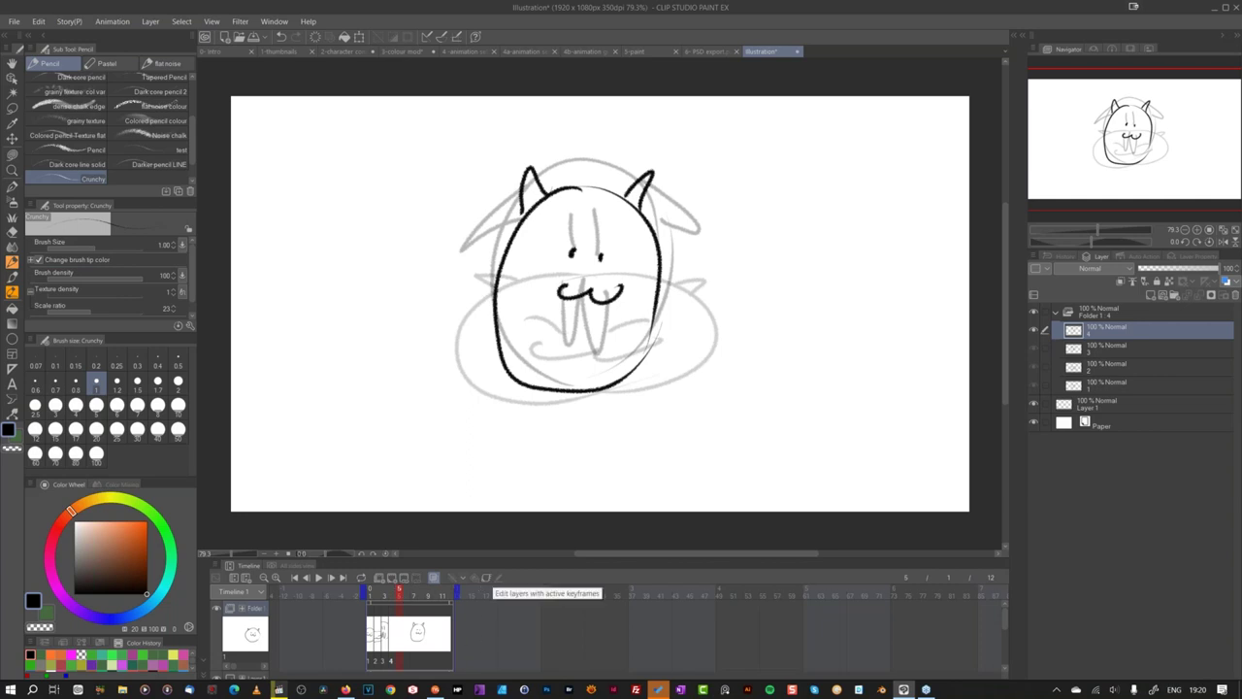
Step: Assign the round cel 1 to frame 5 instead of cel 2, then play the animation
right_click(400, 626)
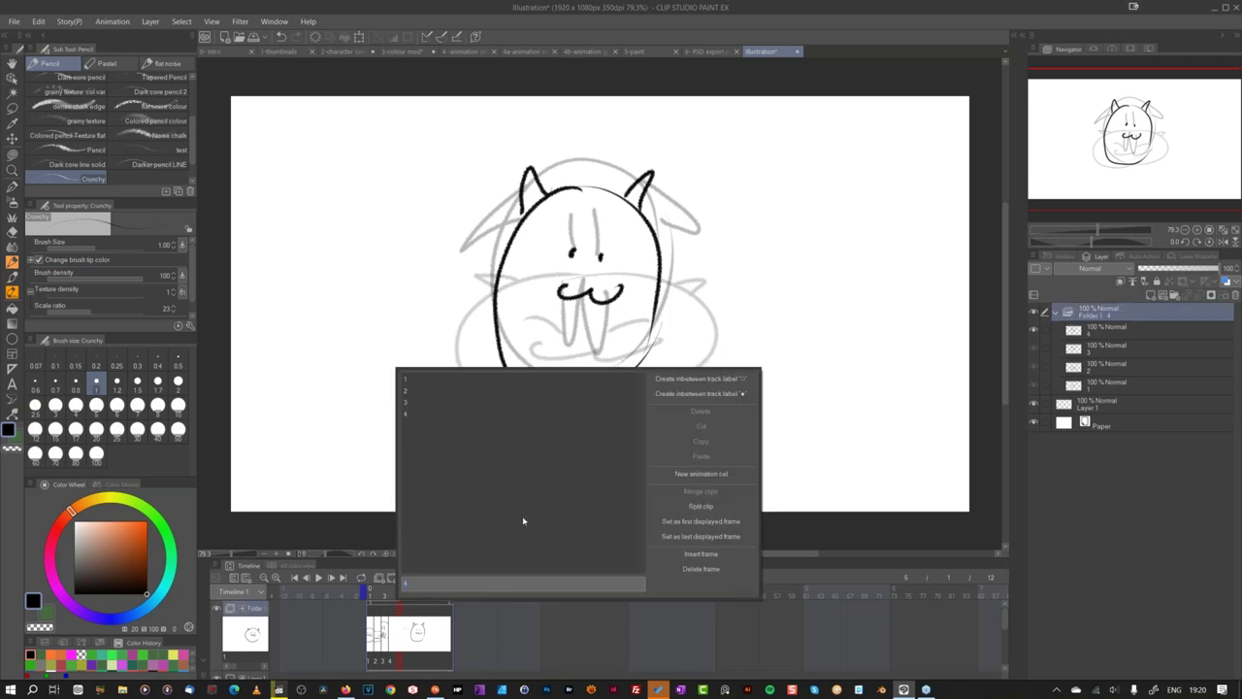
click(420, 394)
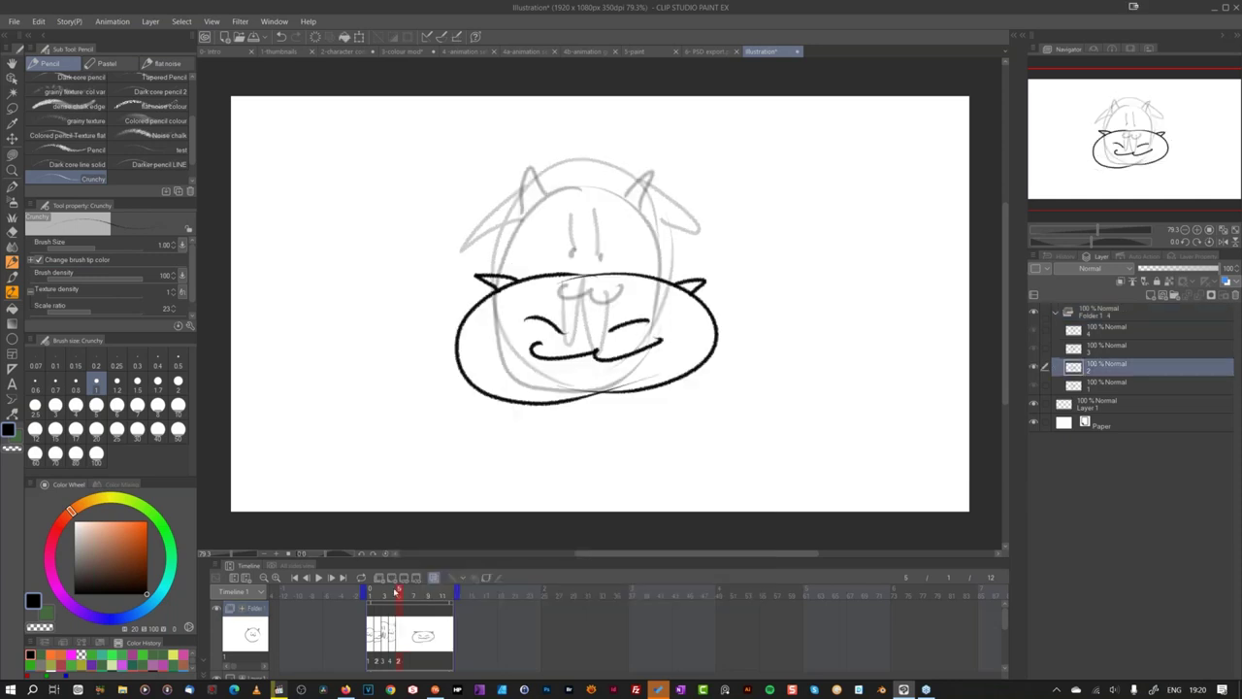
mouse_move(397, 594)
mouse_down()
mouse_move(385, 597)
mouse_move(402, 602)
mouse_up()
right_click(400, 596)
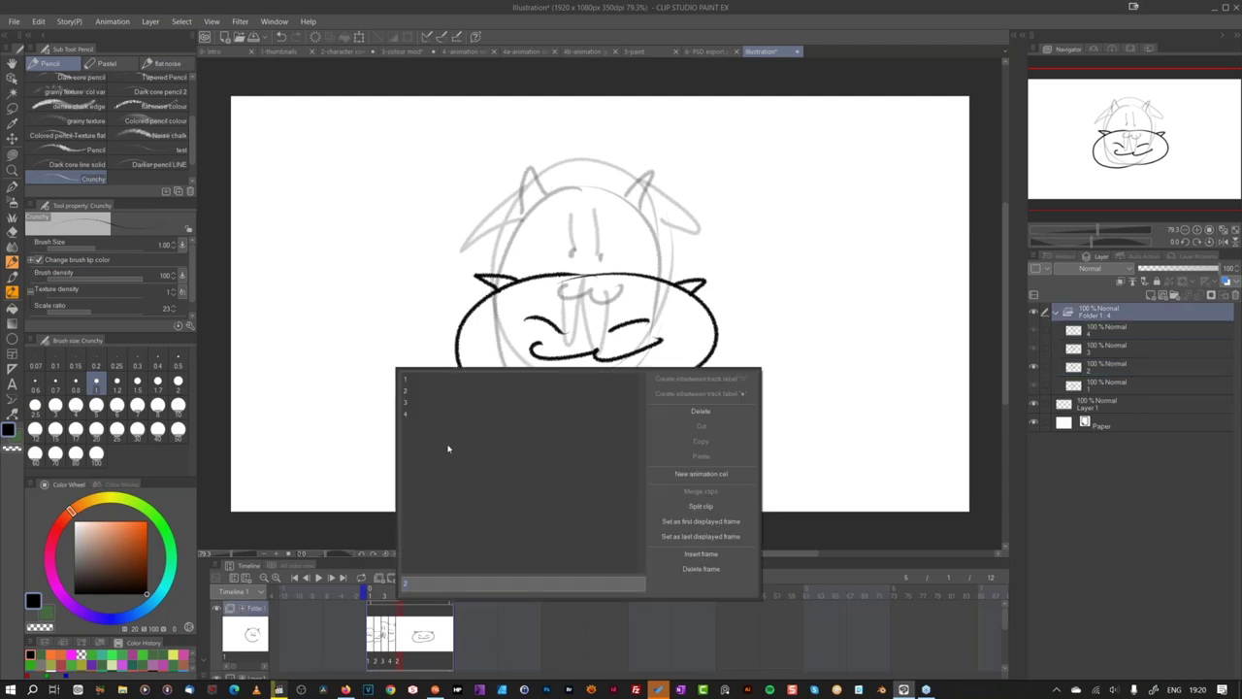
click(411, 386)
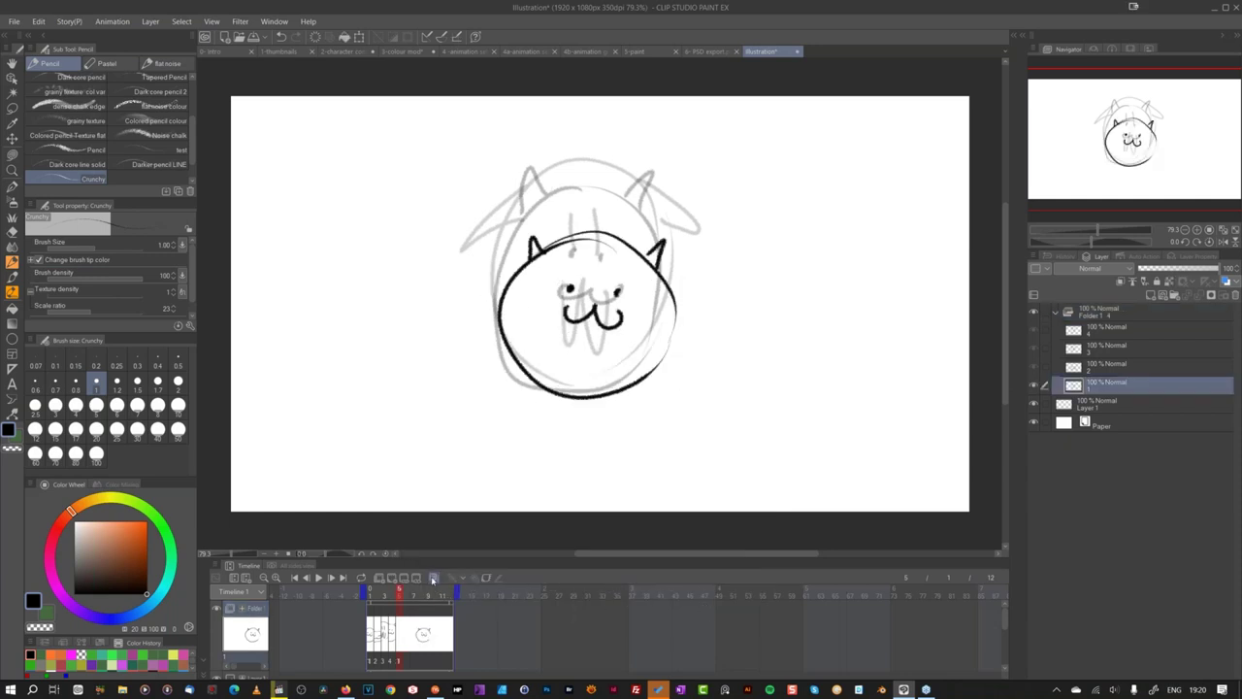
click(434, 577)
click(320, 579)
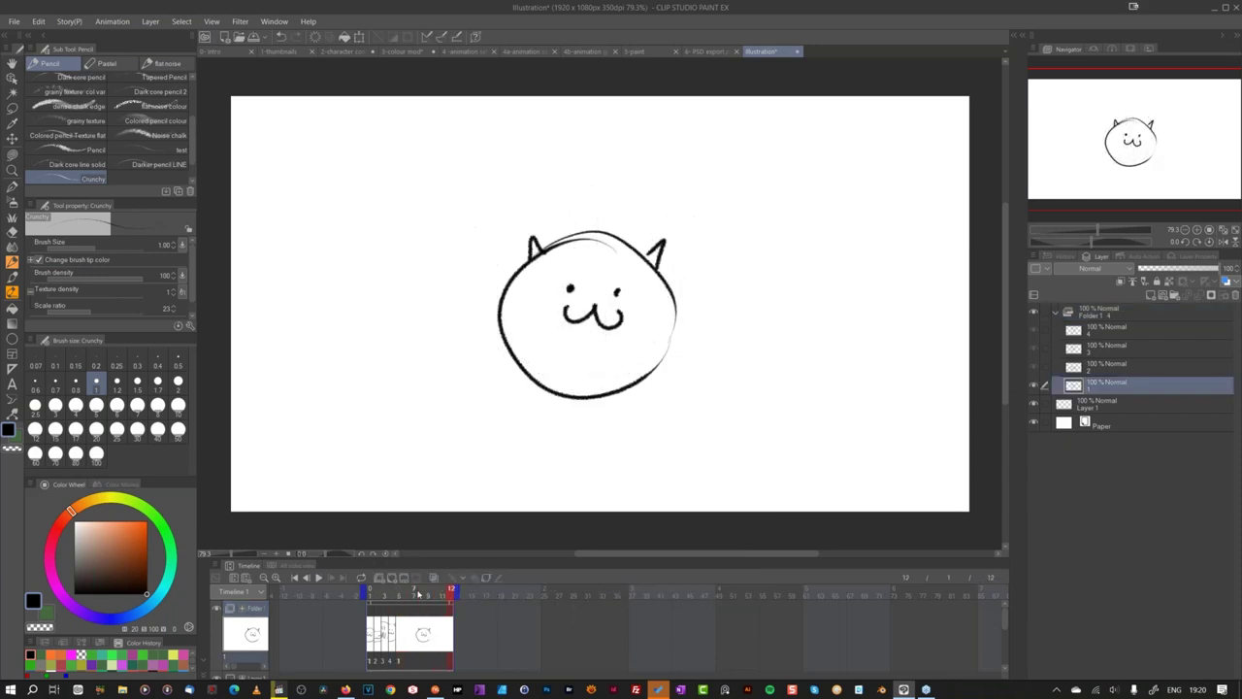
click(320, 580)
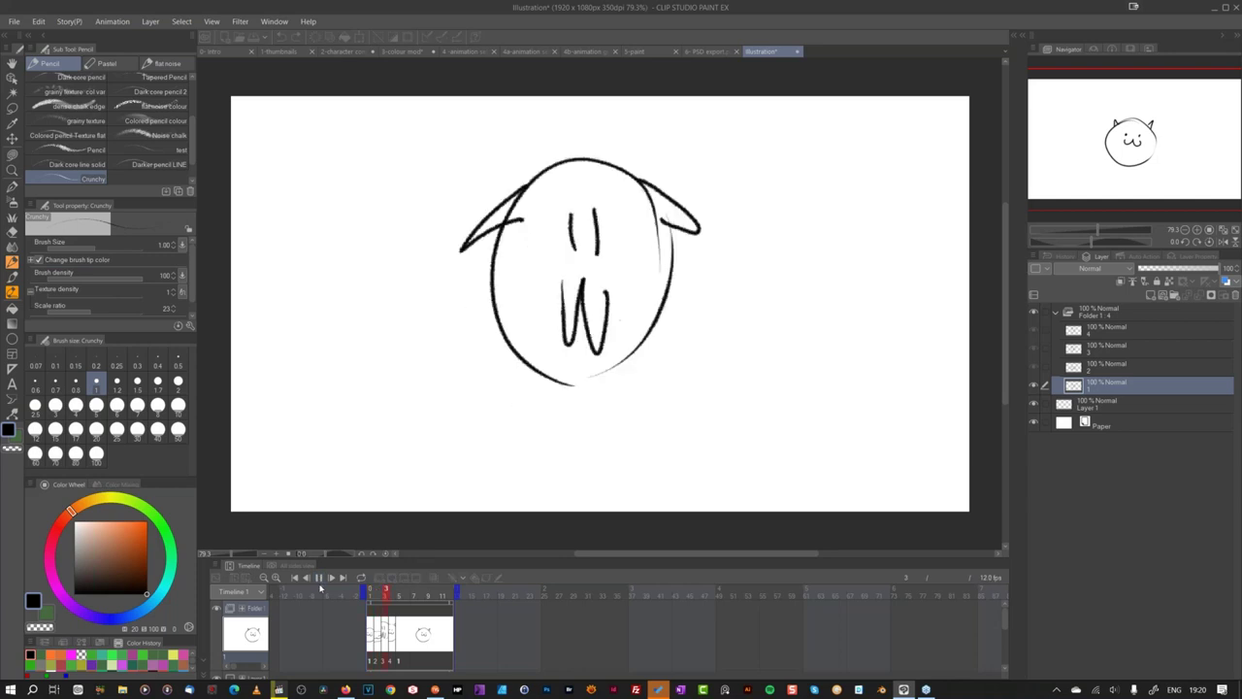
click(321, 579)
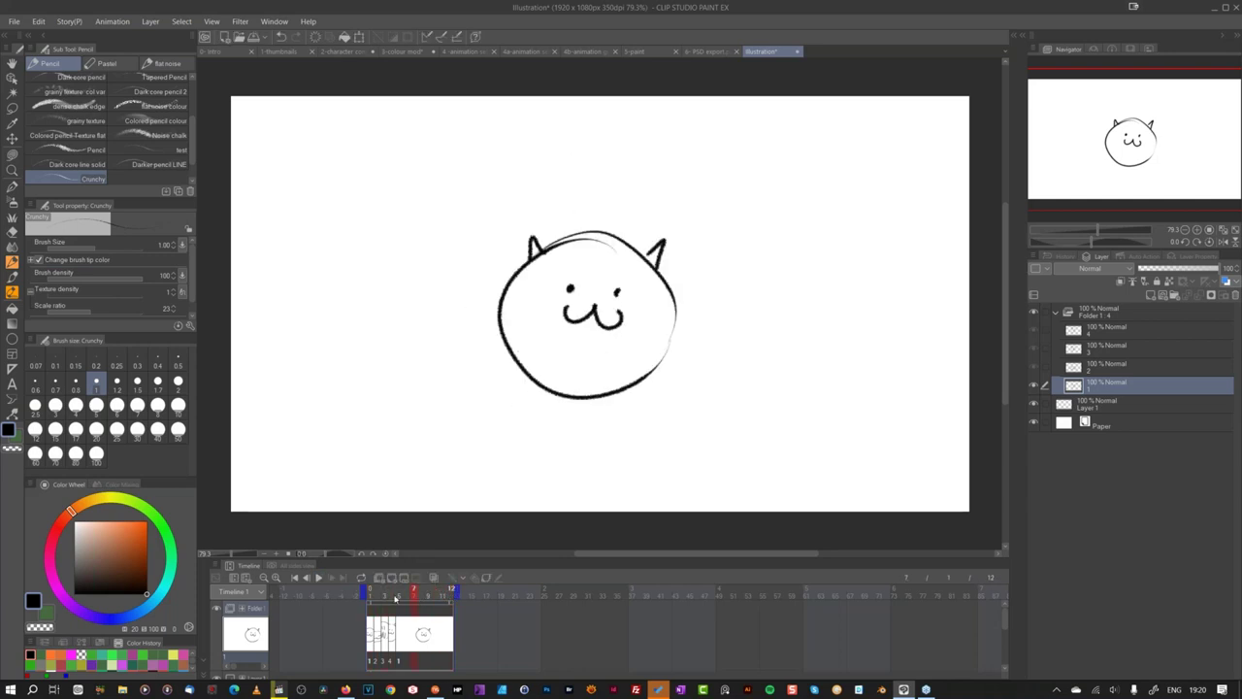
click(369, 594)
drag(370, 594, 342, 618)
click(392, 594)
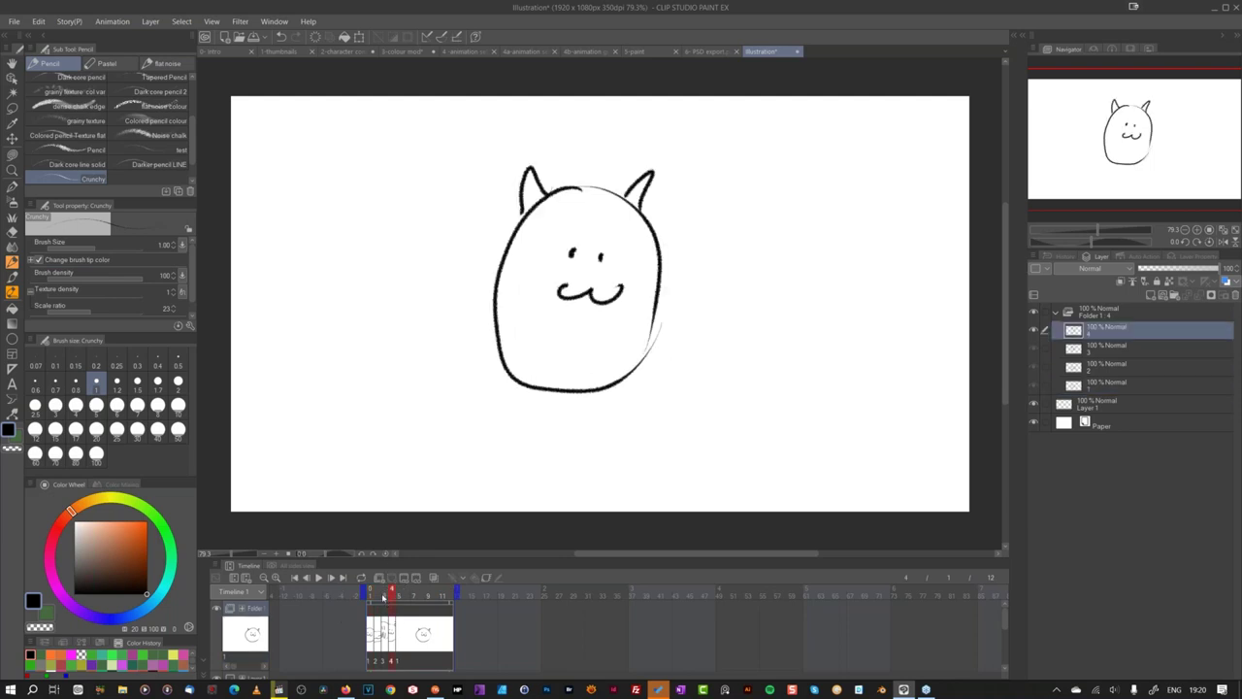
click(378, 594)
click(385, 598)
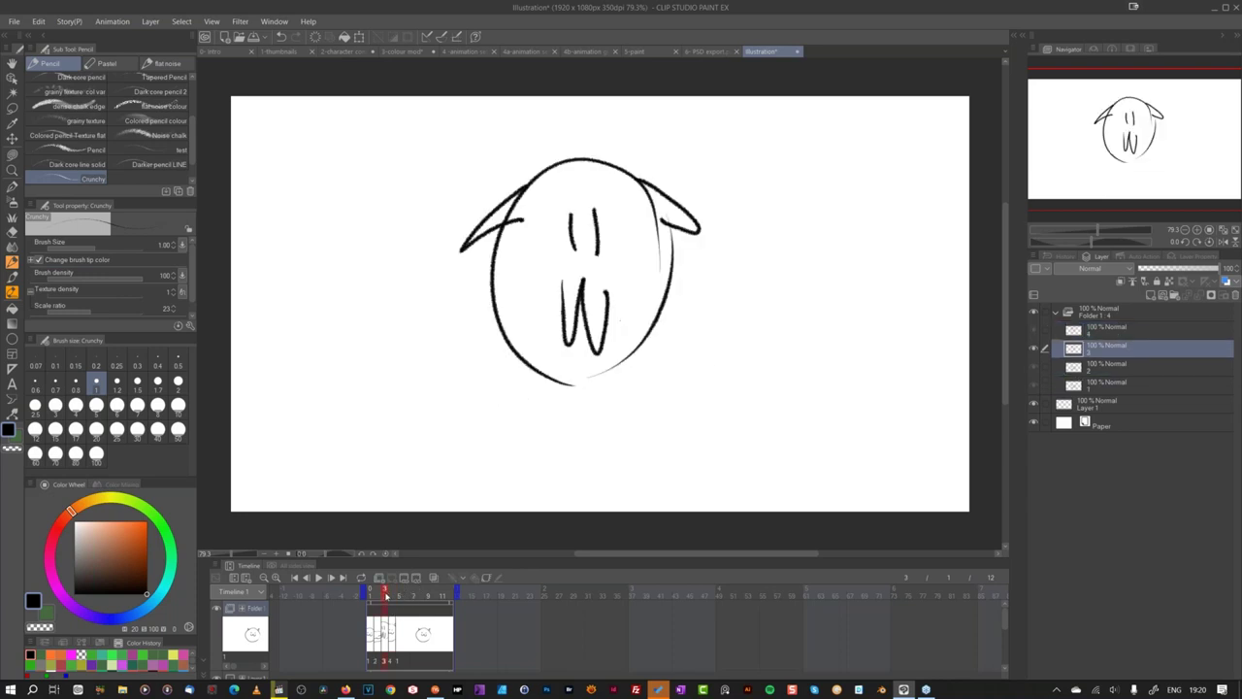
Step: Move the cel clip later in the timeline and extend the playback range to frame 29
right_click(389, 625)
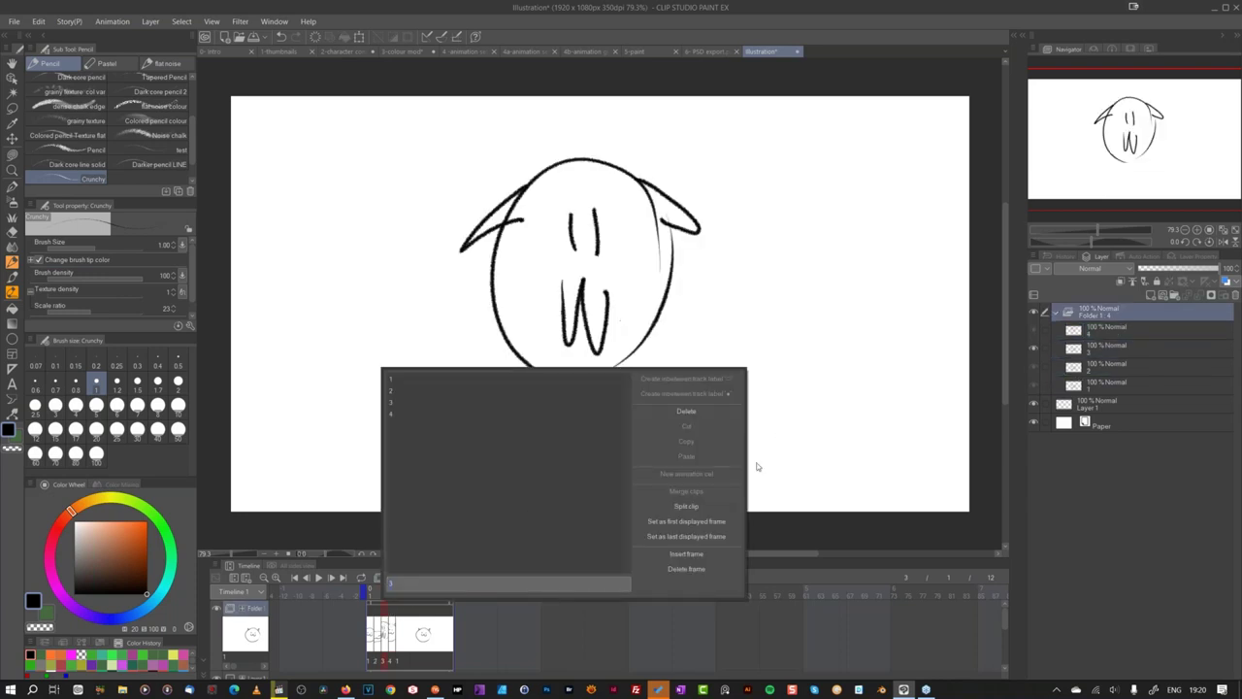
click(686, 506)
drag(419, 602, 534, 602)
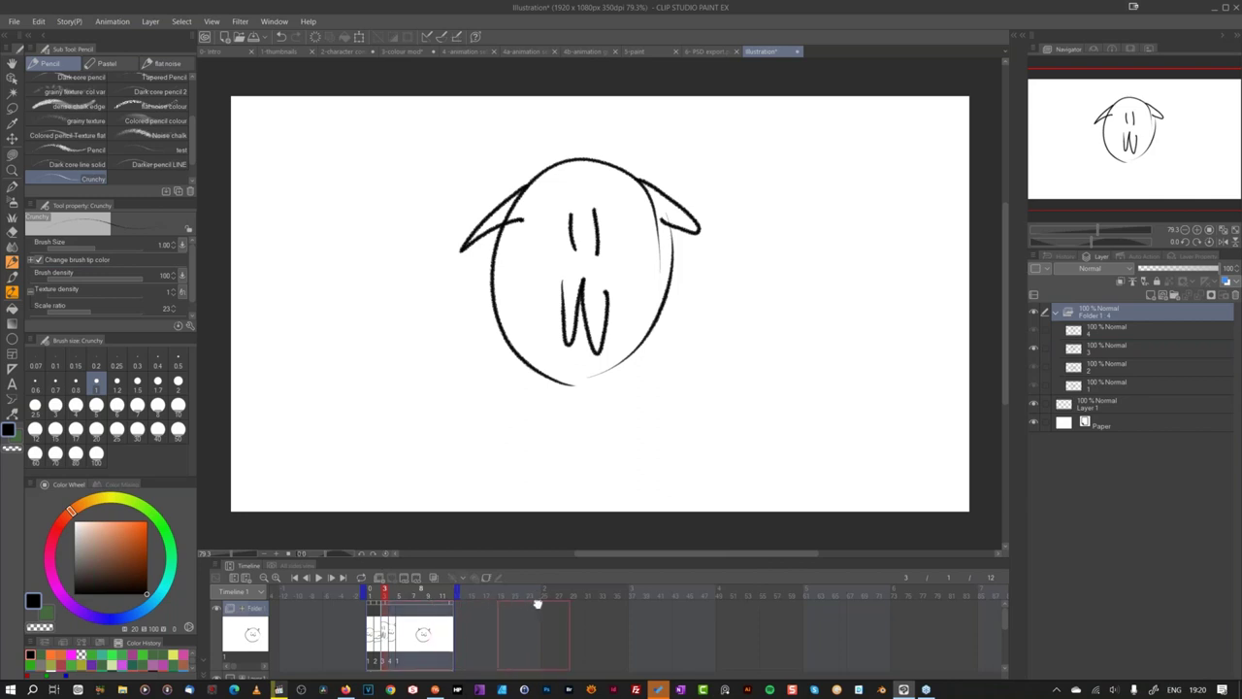
drag(458, 591, 573, 592)
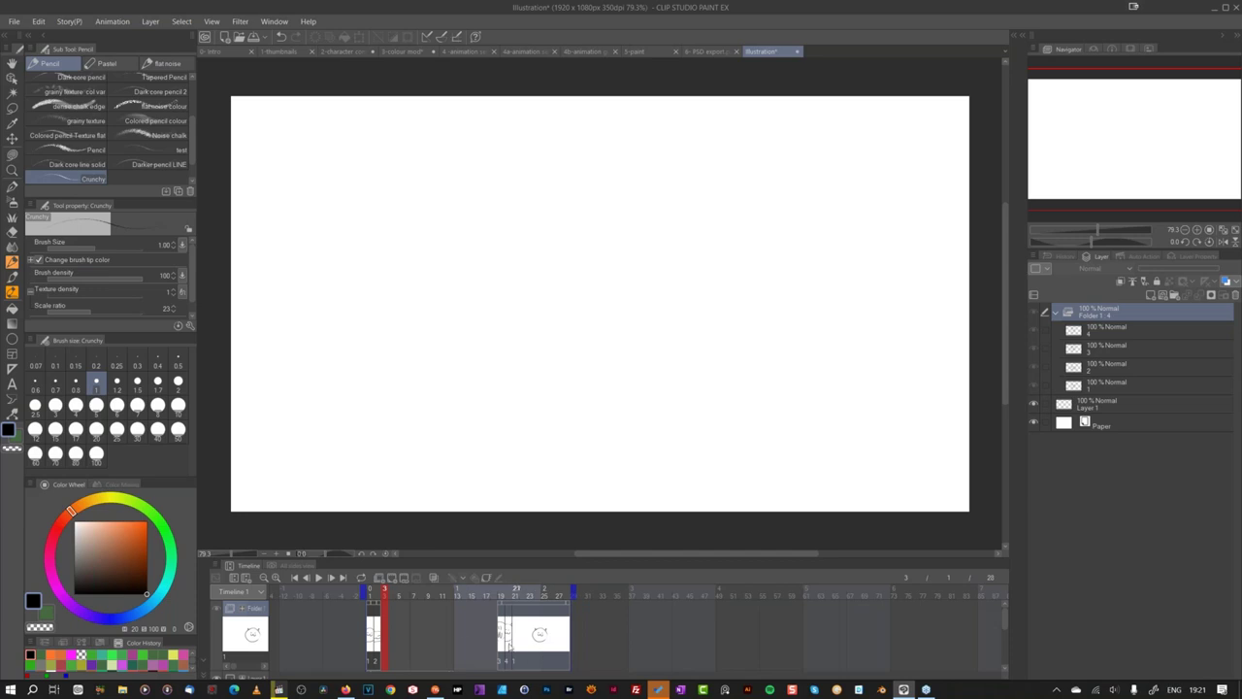
Step: Review the squashed face in the first clip and the round face at frame 21
click(415, 613)
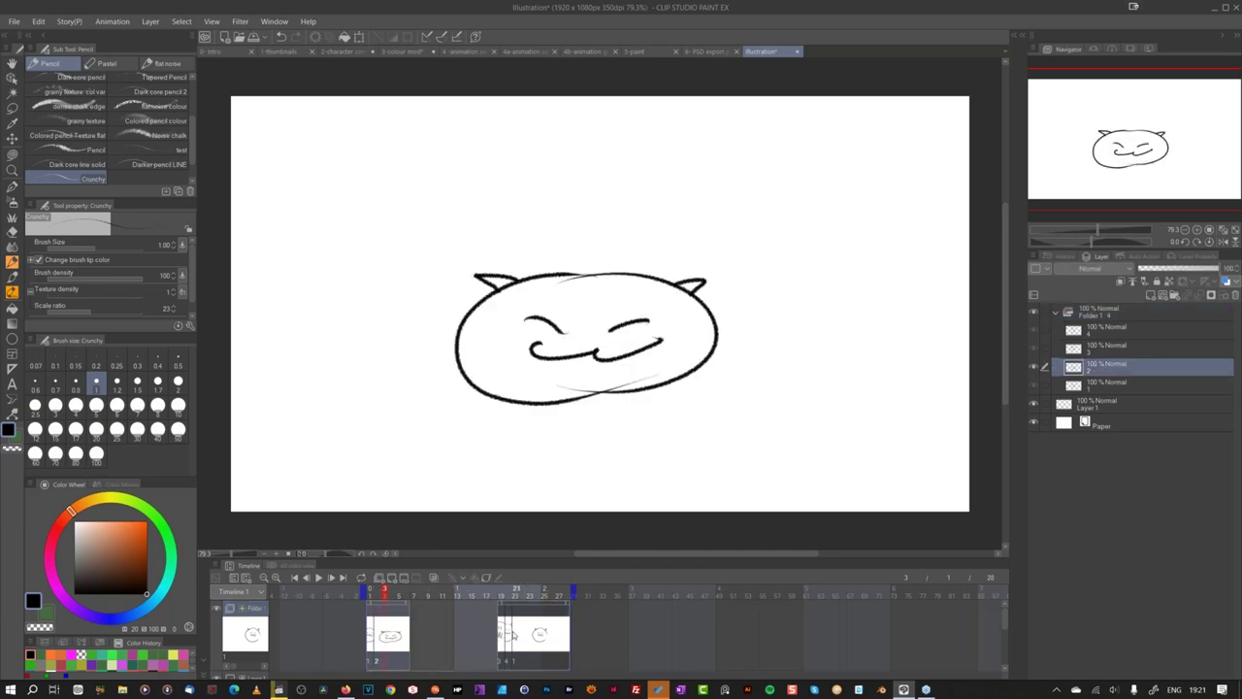
click(509, 589)
click(515, 633)
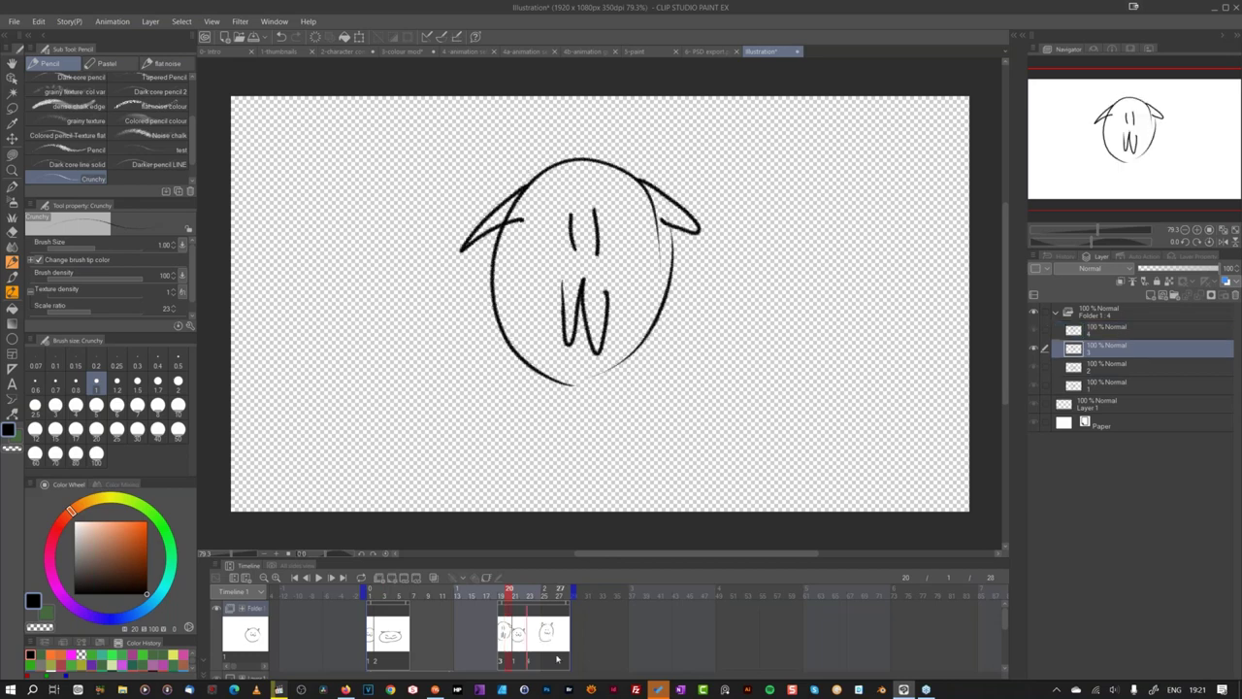
click(509, 636)
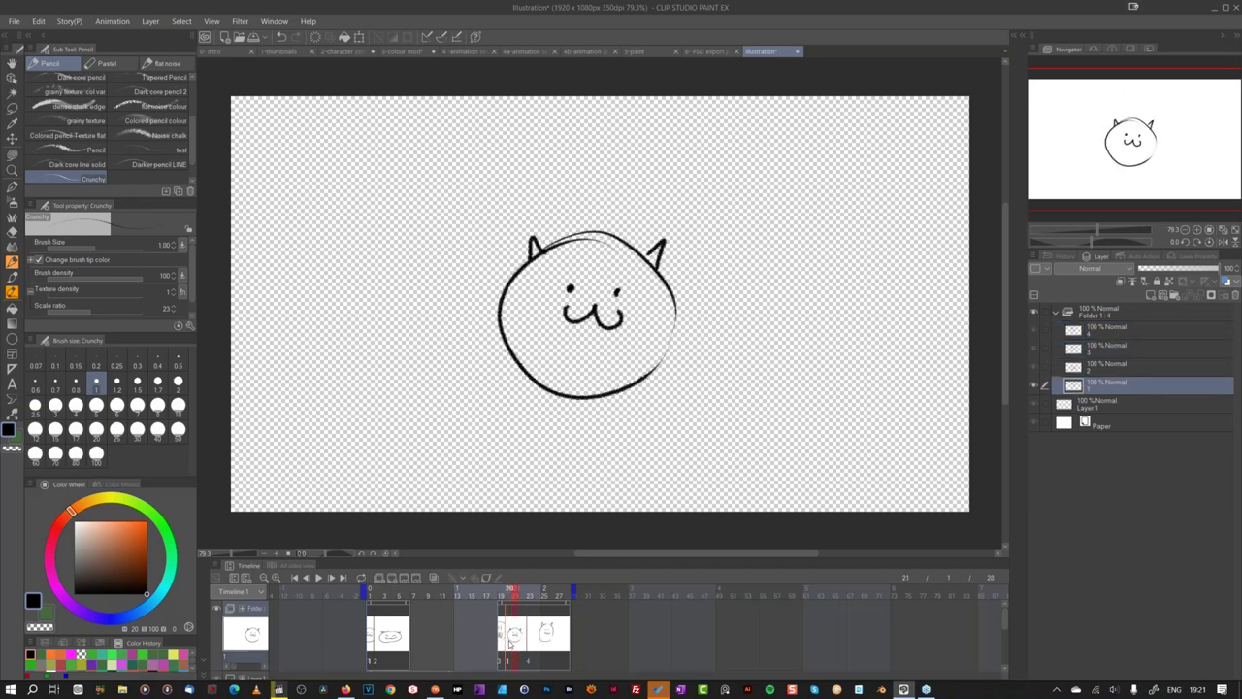
mouse_move(392, 608)
mouse_down()
mouse_move(457, 615)
mouse_move(451, 623)
mouse_move(396, 622)
mouse_move(409, 627)
mouse_move(375, 596)
mouse_move(483, 596)
mouse_move(398, 596)
mouse_up()
click(464, 623)
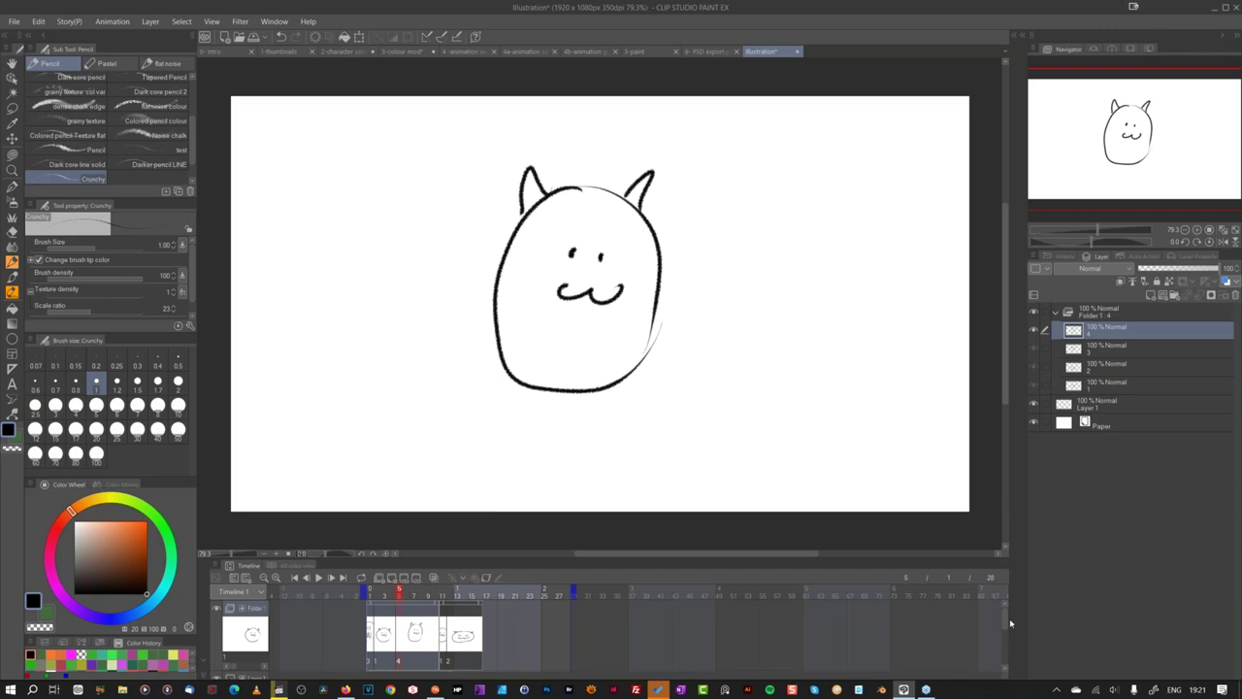
Step: Select the Paper layer, move to frame 23, and return to the 4-animation setup document
scroll(1006, 622, down, 3)
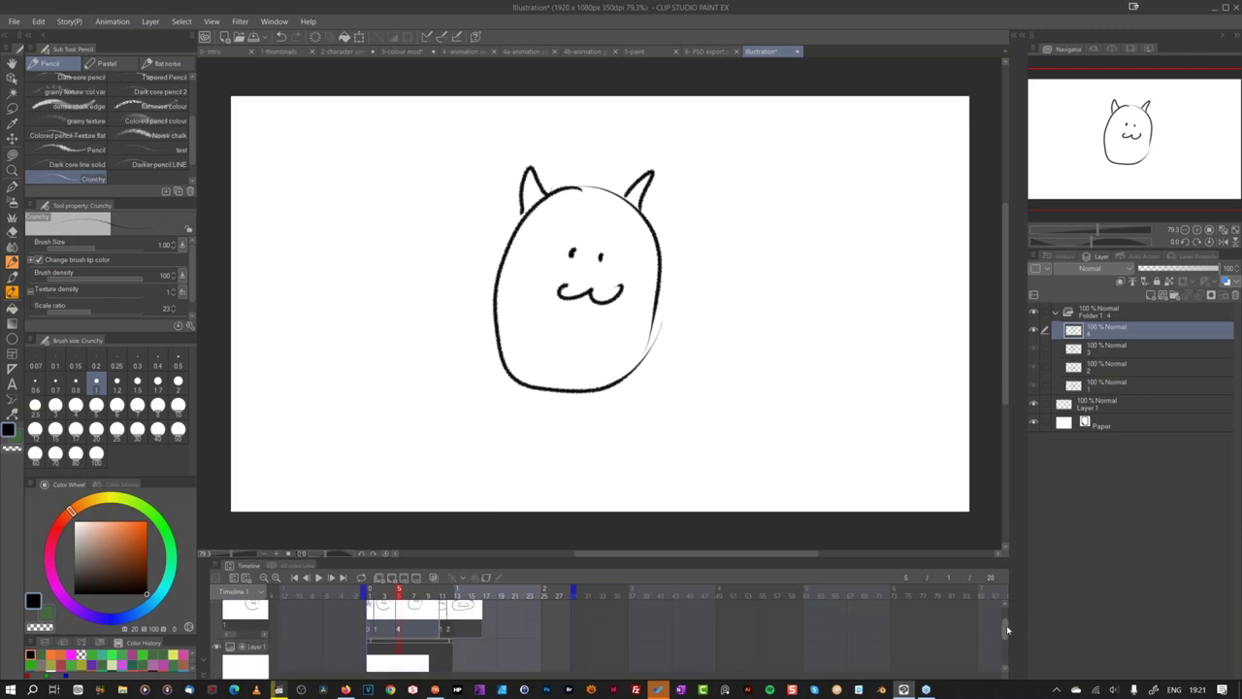
click(450, 646)
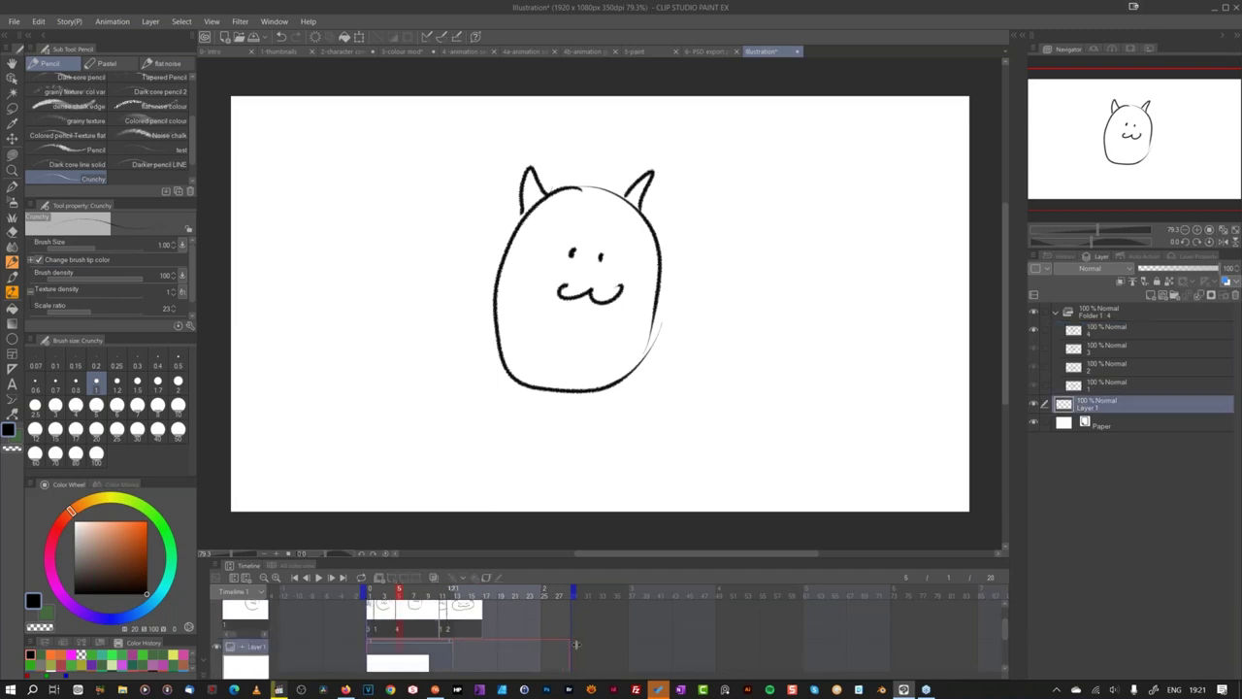
scroll(1007, 631, down, 3)
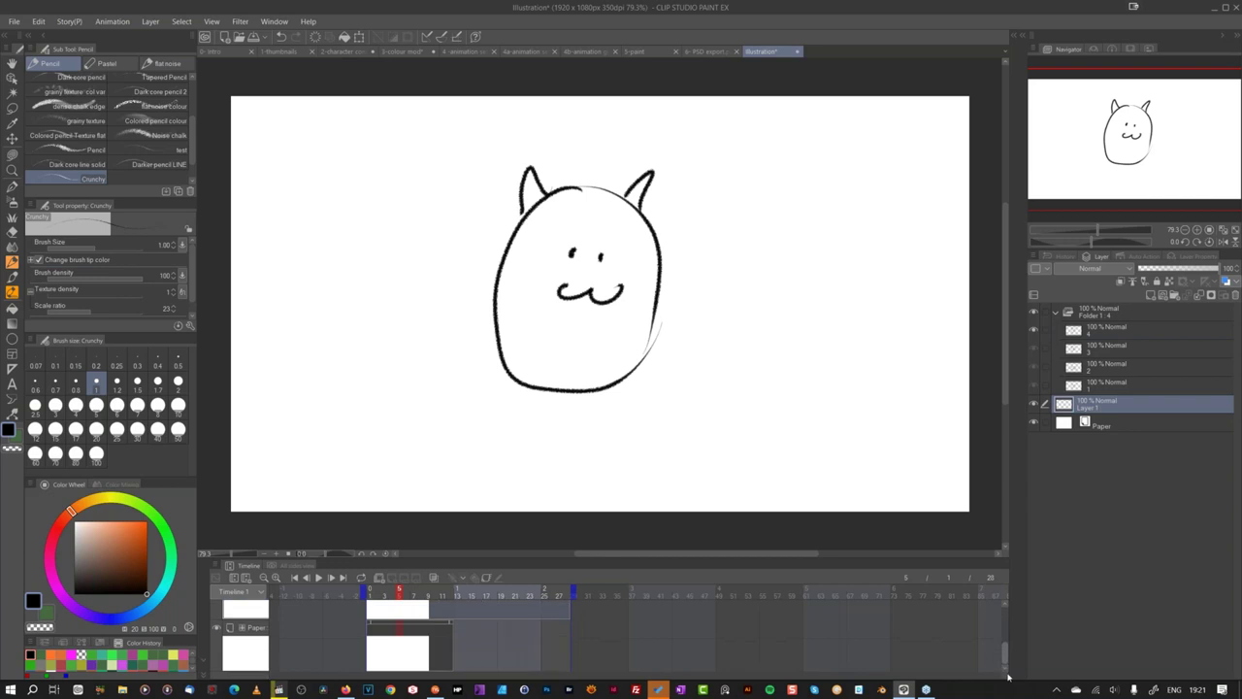
click(451, 636)
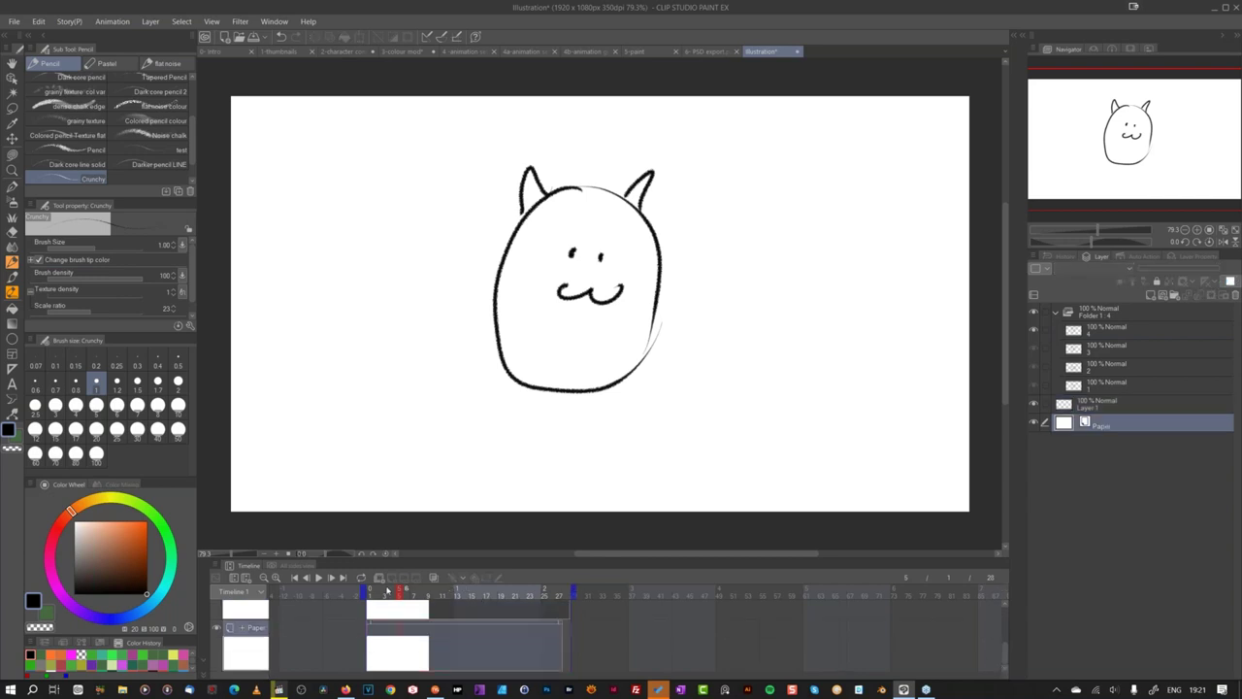
mouse_move(385, 595)
mouse_down()
mouse_move(528, 600)
mouse_move(351, 599)
mouse_up()
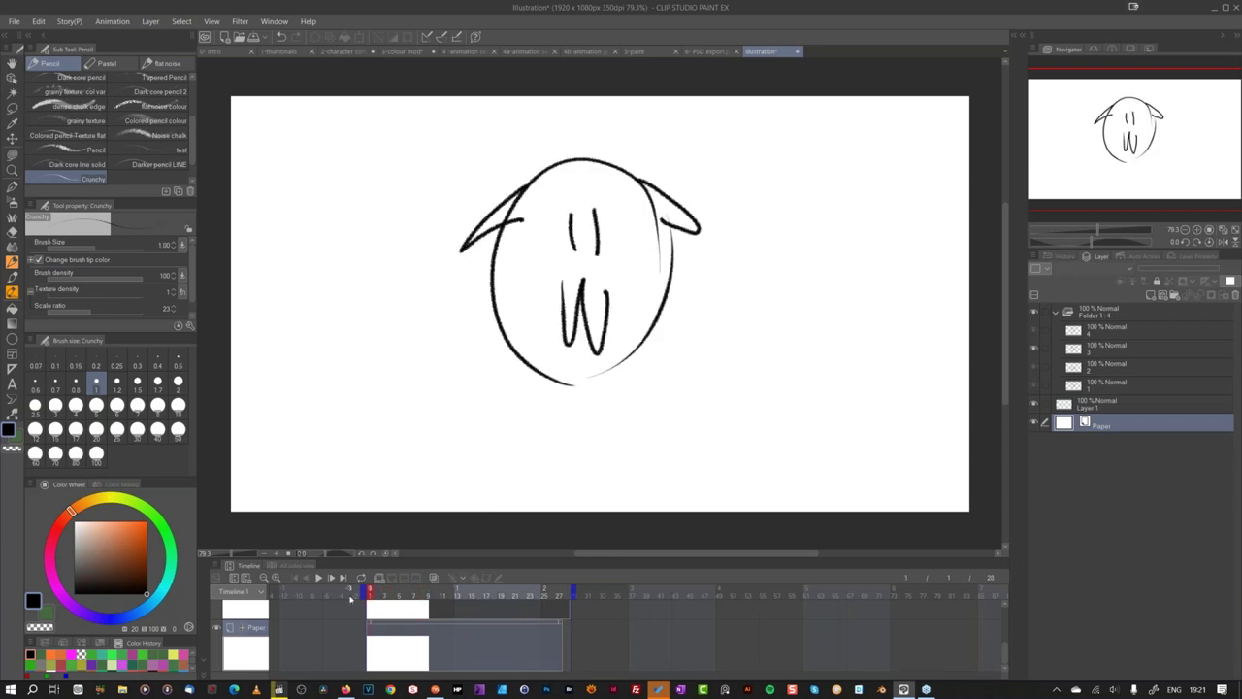
click(470, 52)
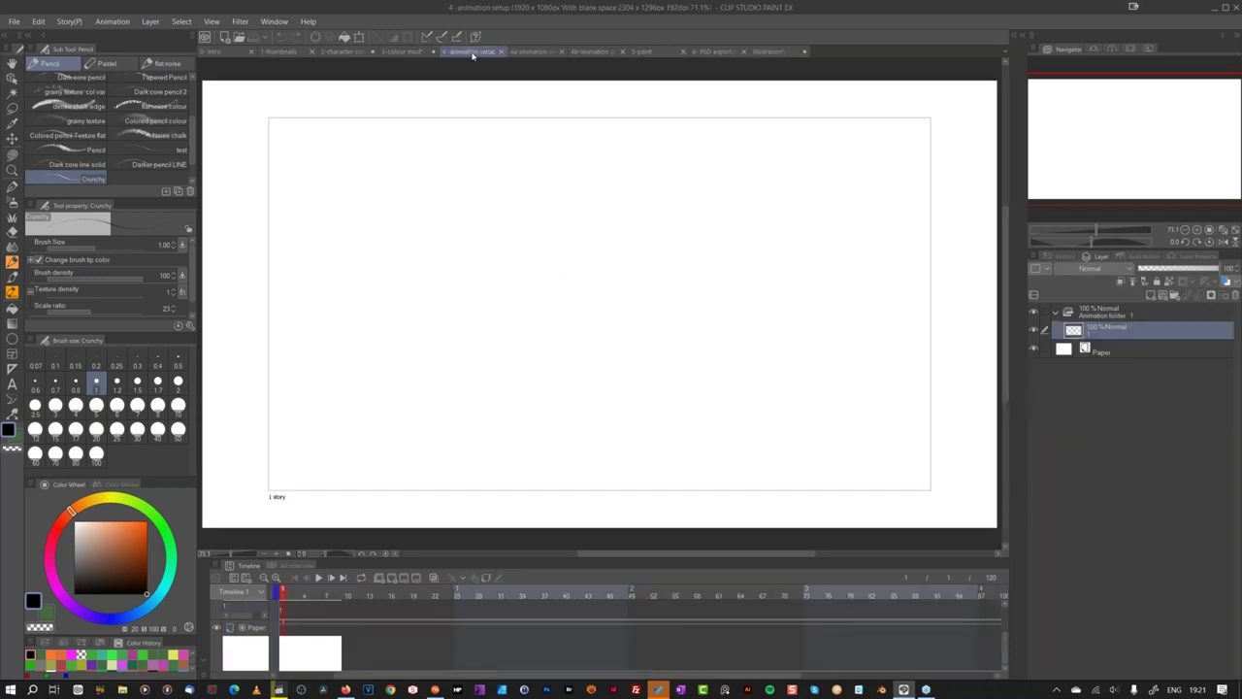
Step: Open the 4a-animation setup document and toggle the rough sketch's blue tint off and on
click(533, 53)
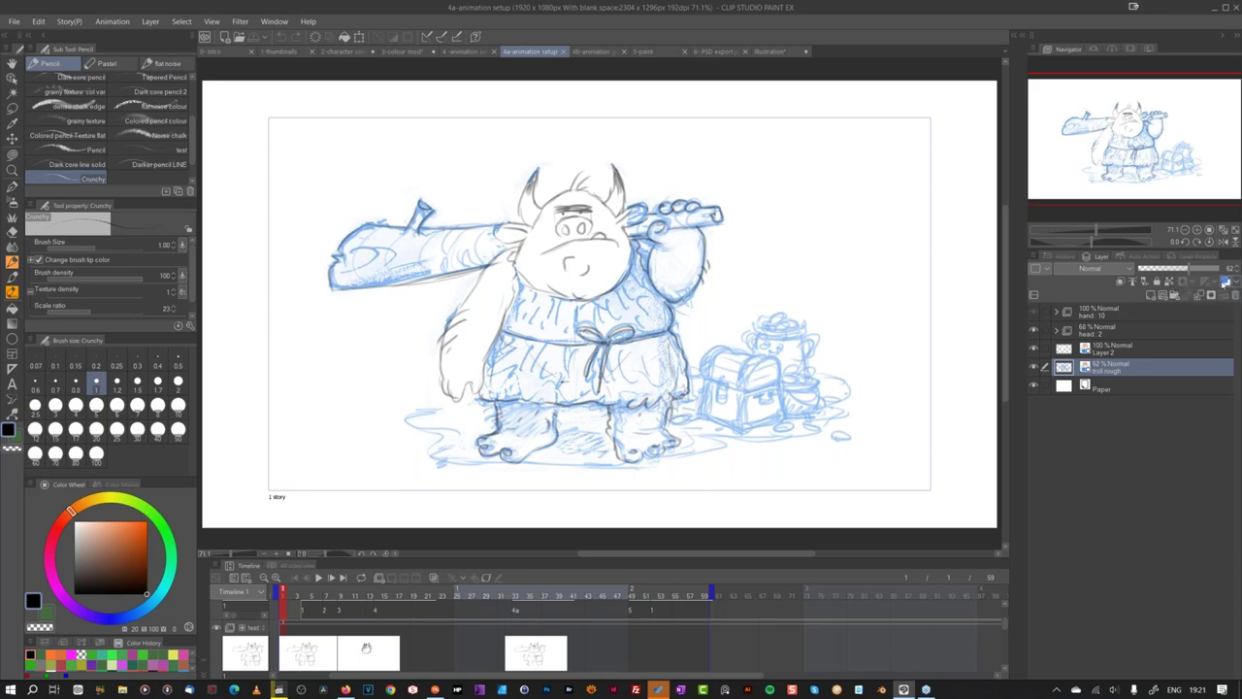
click(1226, 280)
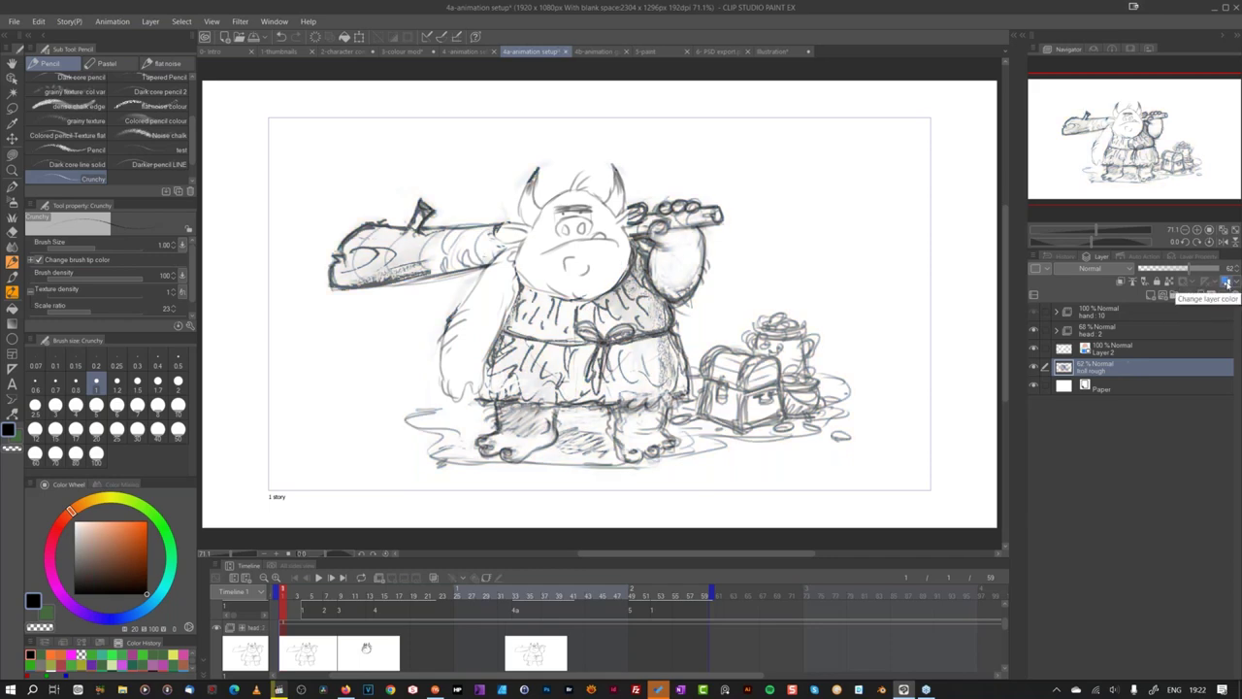
click(1226, 281)
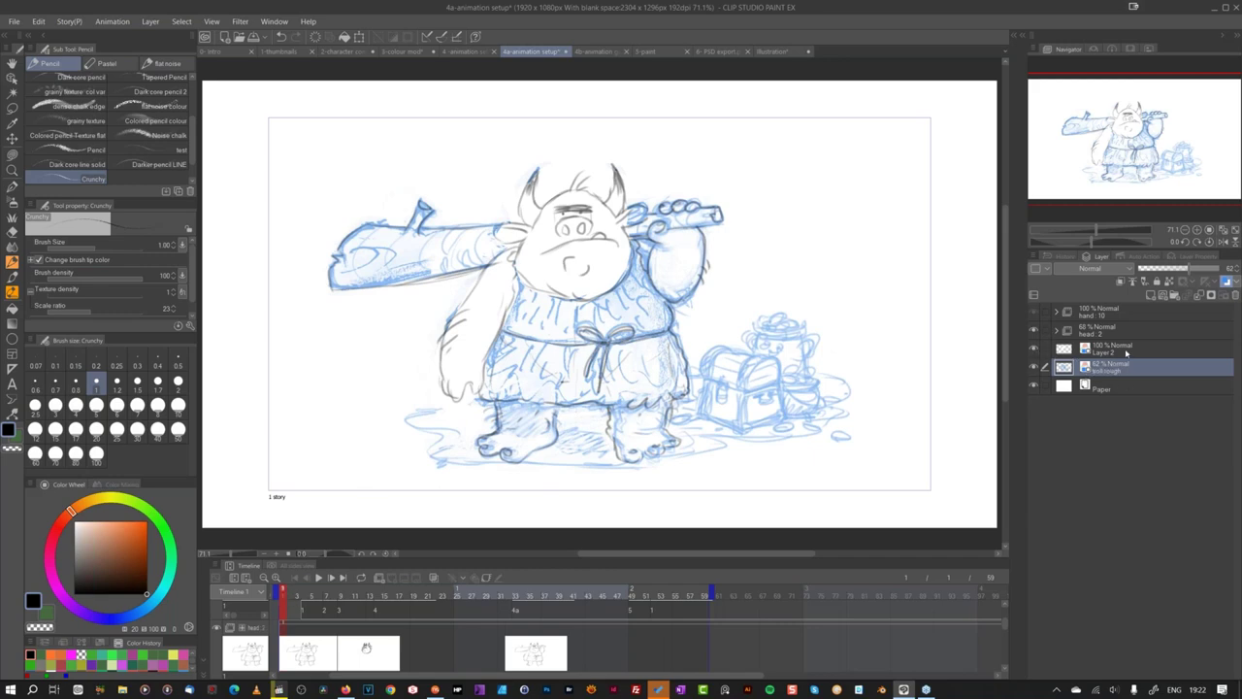
Step: Make Layer 2 active and visible, then enlarge the timeline to show all tracks
click(1126, 352)
click(1035, 350)
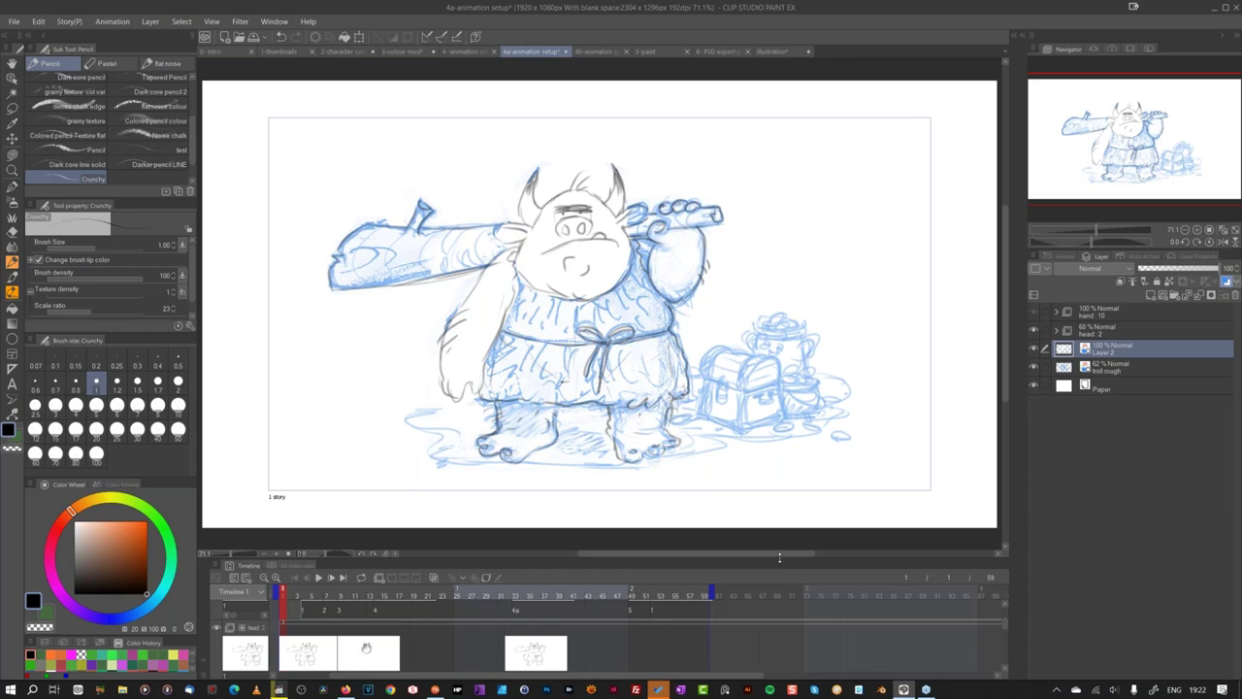
drag(778, 557, 780, 324)
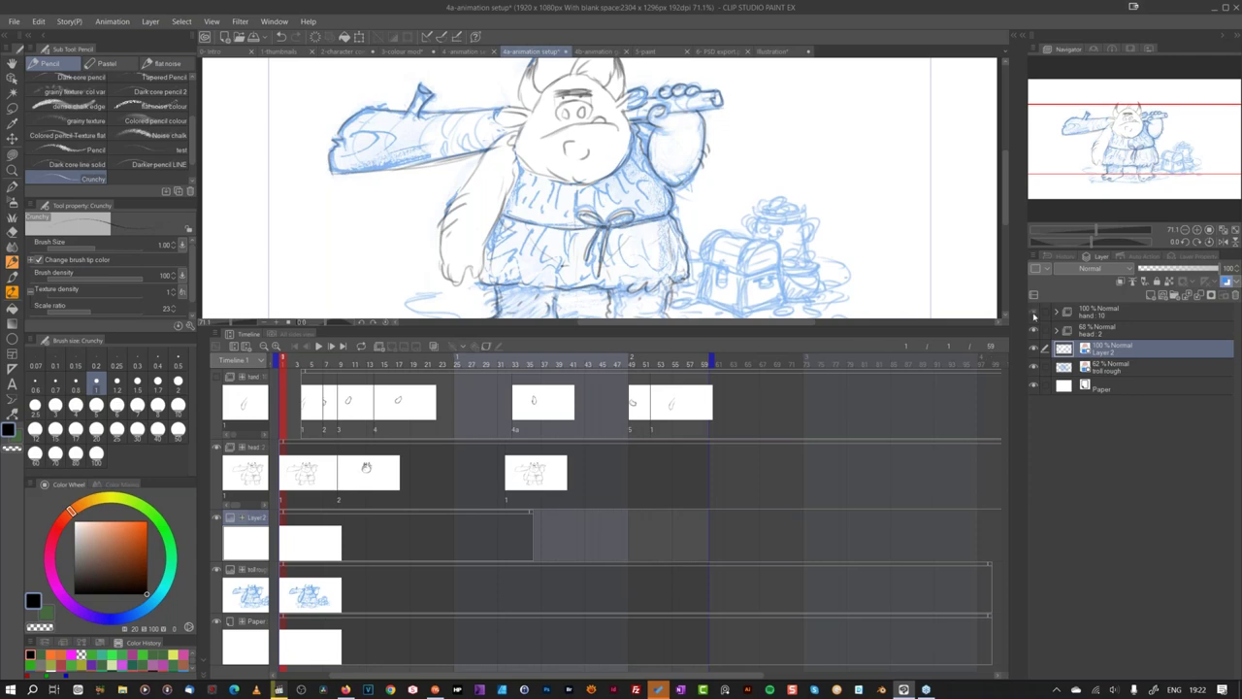
Step: Scrub the hand animation through frames 3 to 11, then stop on frame 33's thumbs-up hand
mouse_move(284, 359)
mouse_down()
mouse_move(376, 381)
mouse_move(690, 388)
mouse_move(278, 388)
mouse_move(342, 392)
mouse_up()
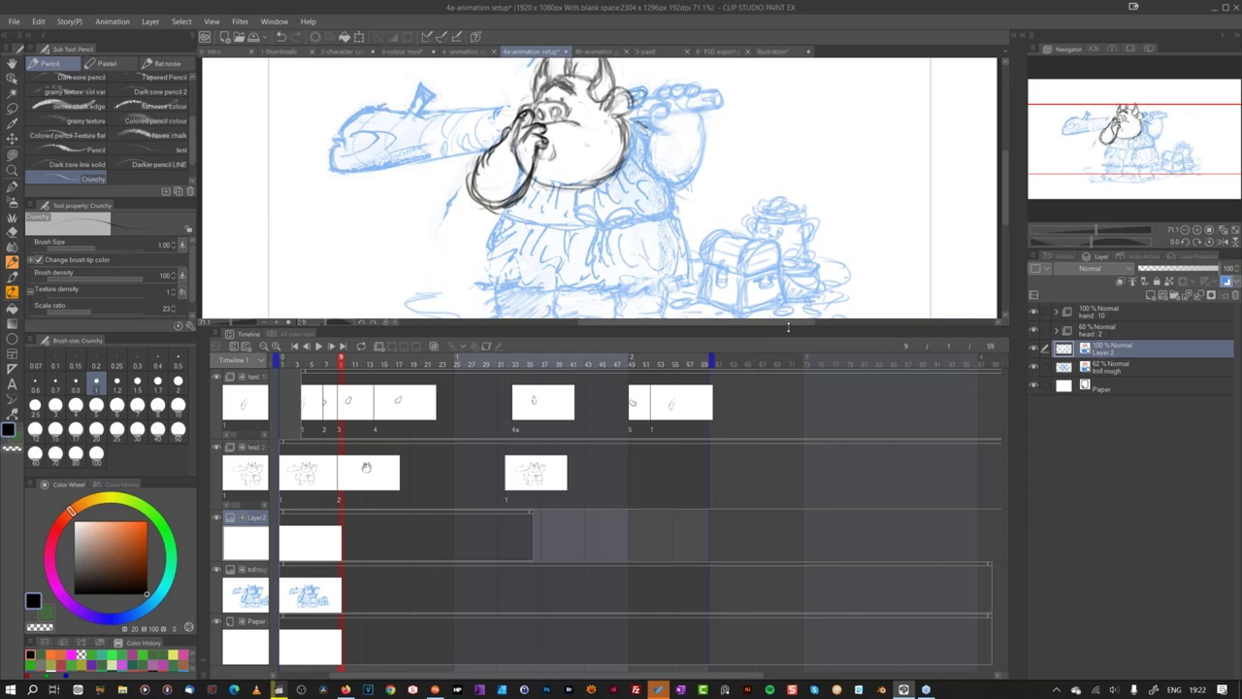
drag(788, 330, 791, 524)
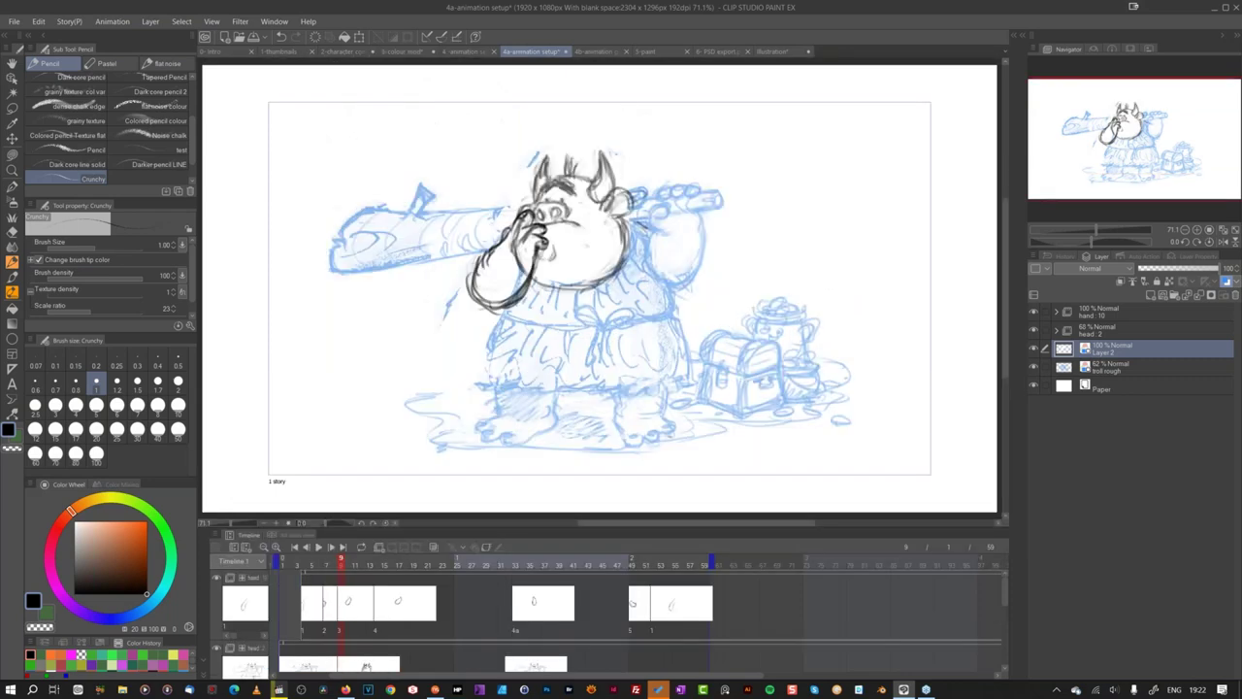
click(314, 565)
drag(314, 565, 442, 567)
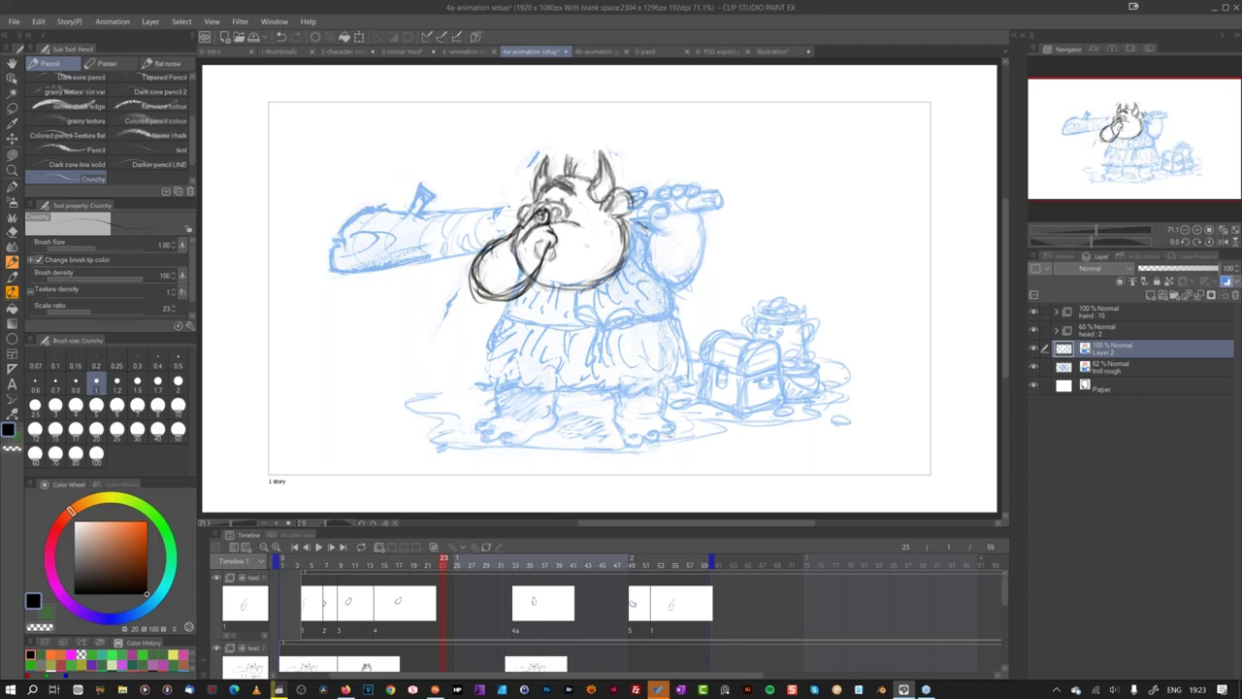
click(517, 582)
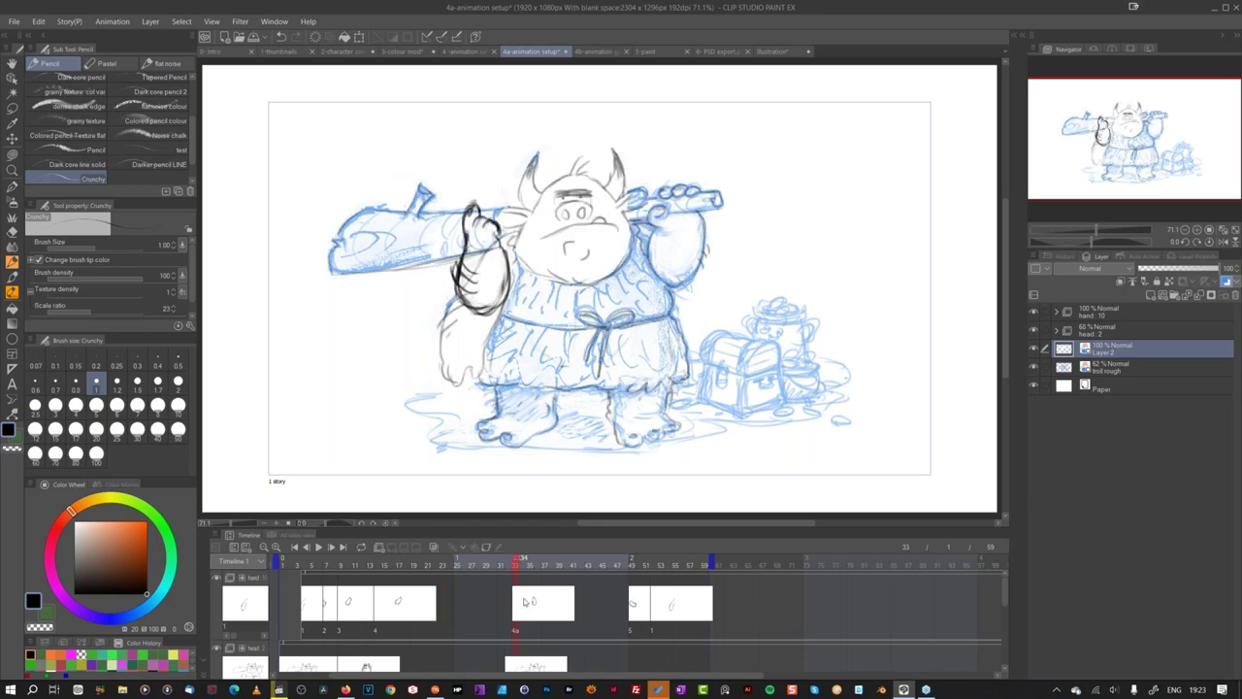
key(m)
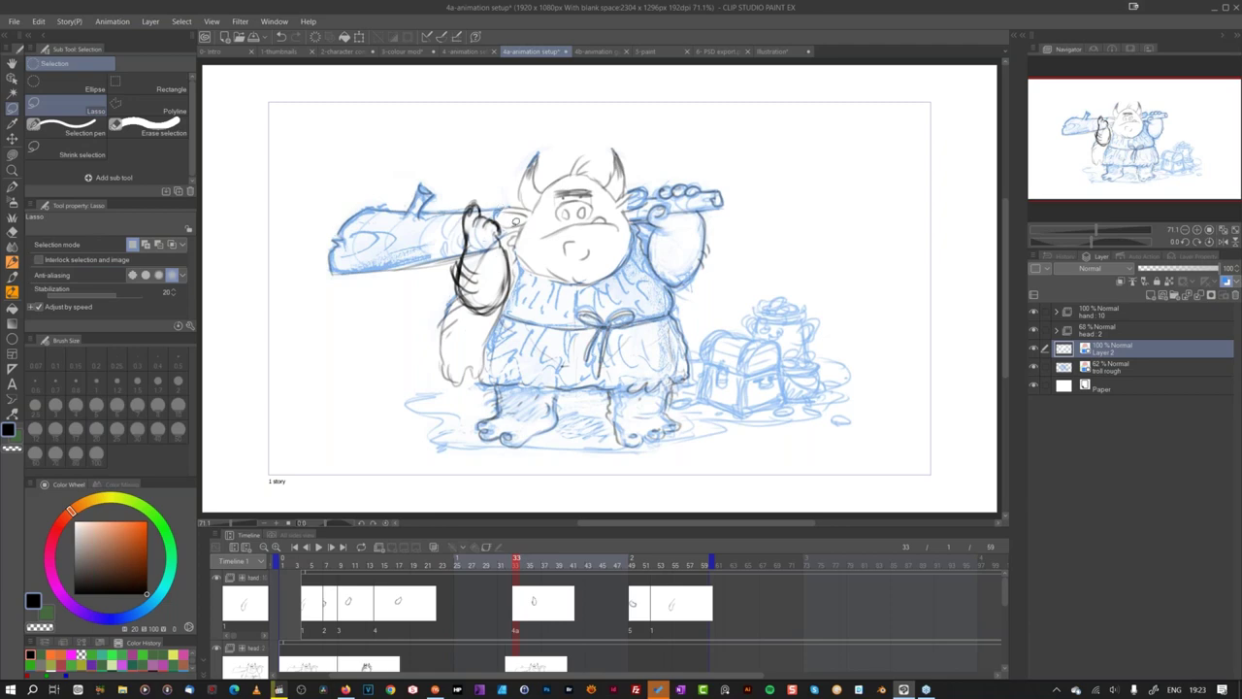
Step: Lasso the troll's inked hand and try a transform with a custom pivot, declining to apply it
mouse_move(511, 236)
mouse_down()
mouse_move(474, 186)
mouse_move(455, 291)
mouse_move(498, 336)
mouse_move(511, 236)
mouse_up()
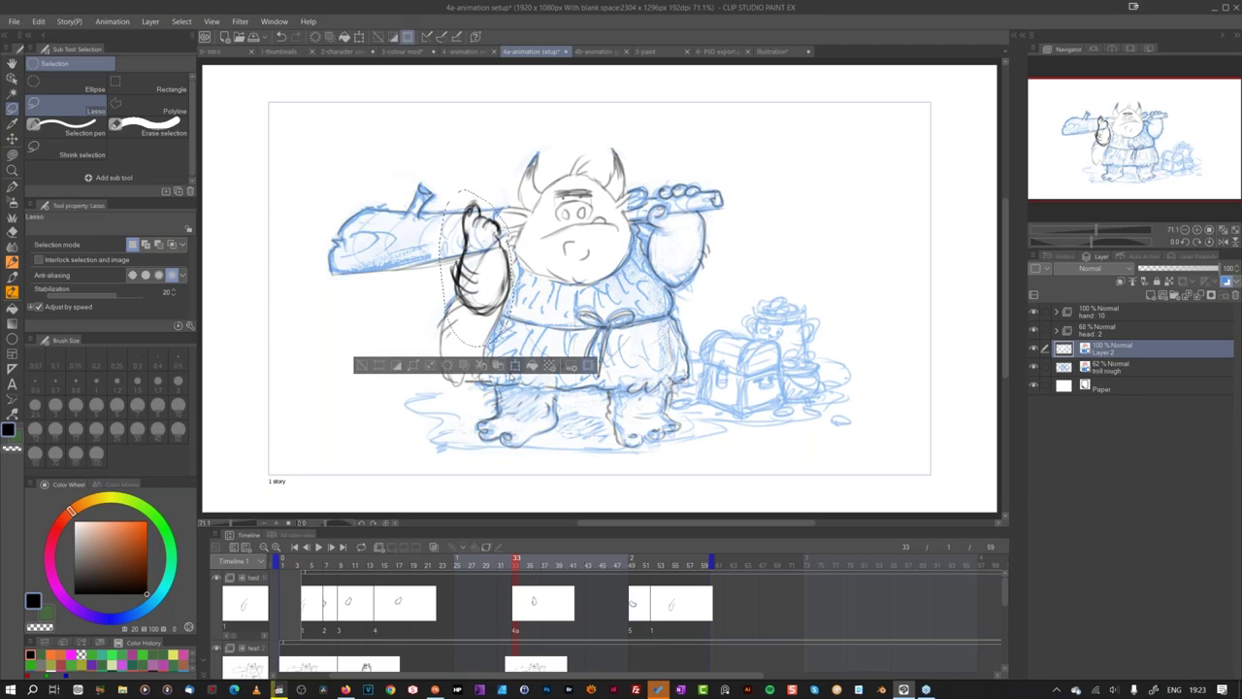
key(ctrl+t)
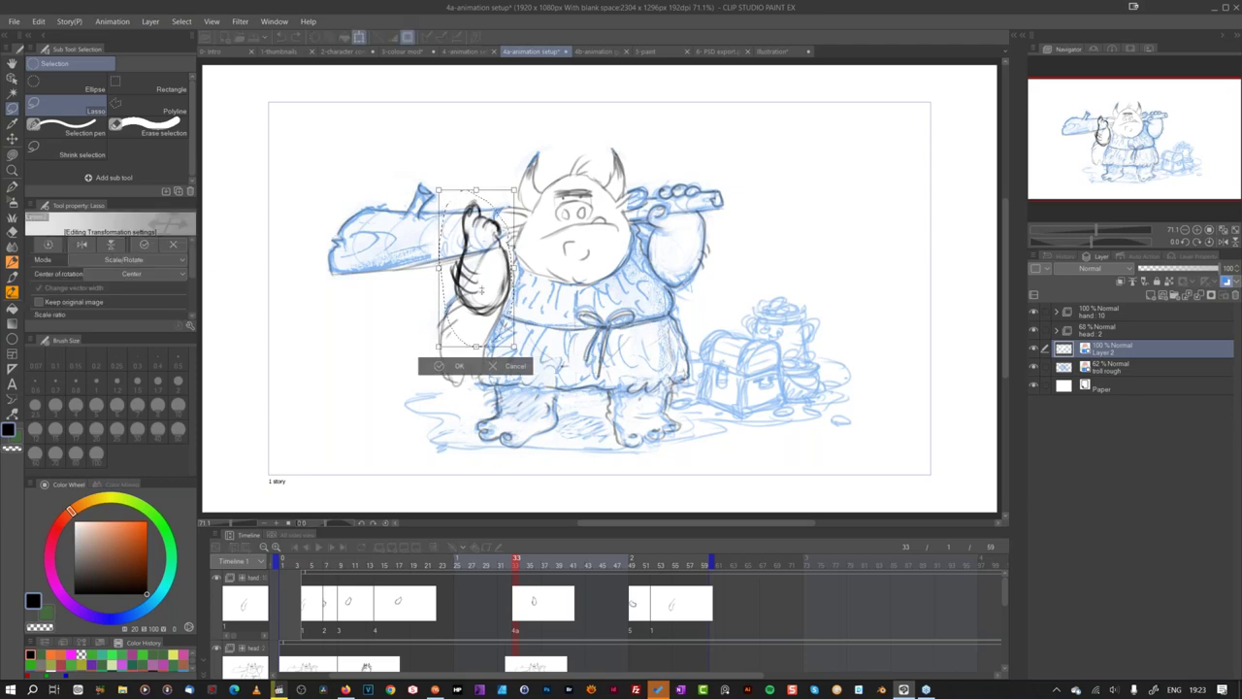
drag(476, 267, 479, 304)
click(1129, 323)
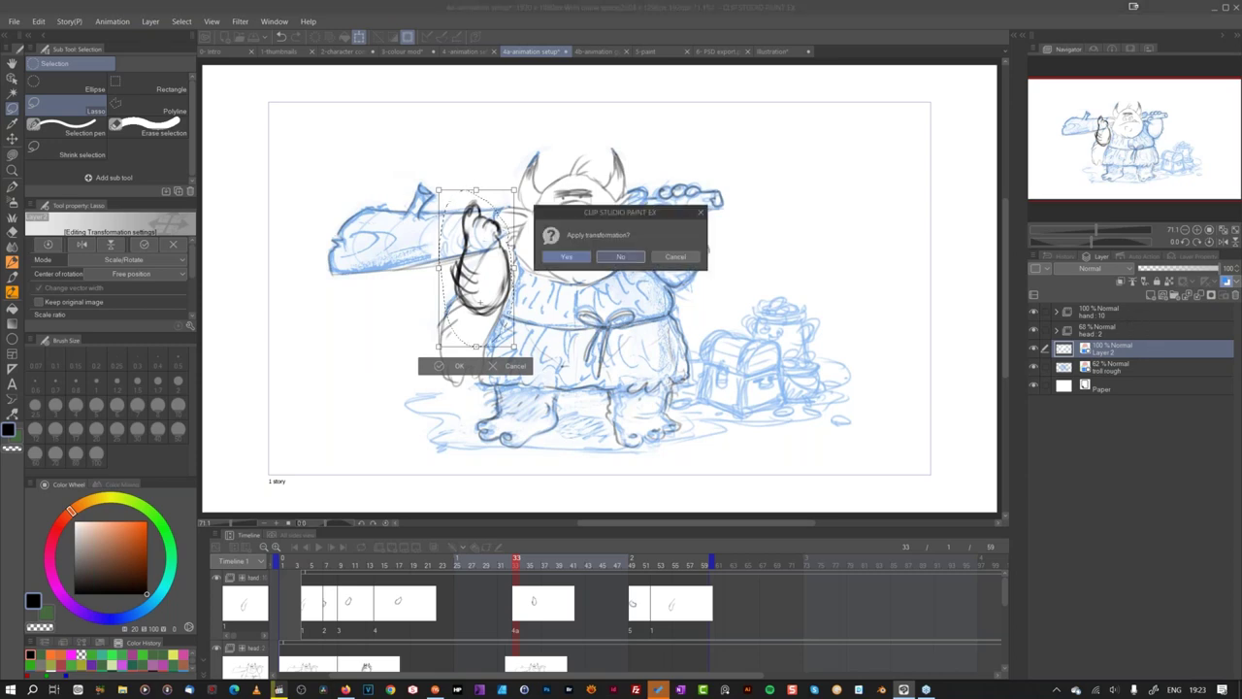
click(621, 256)
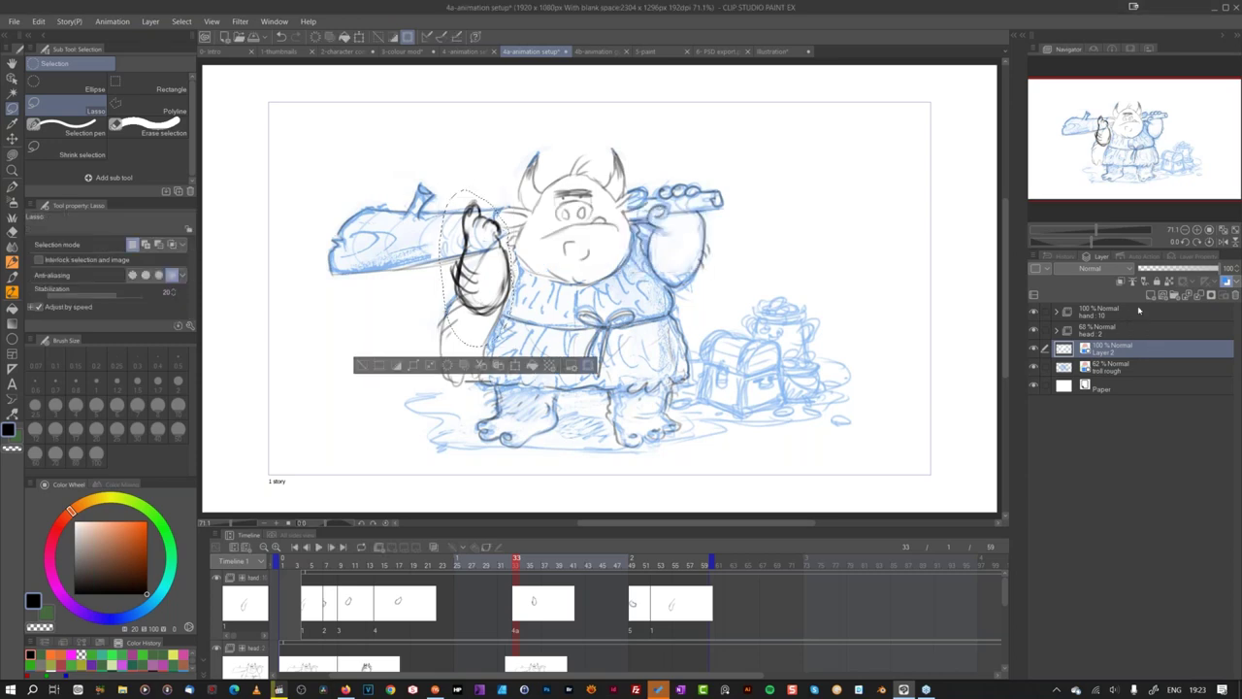
Step: Rotate the hand again, cancel the transformation, deselect, and switch to the 4b-animation guides document
click(513, 366)
drag(537, 378, 575, 254)
drag(568, 355, 516, 333)
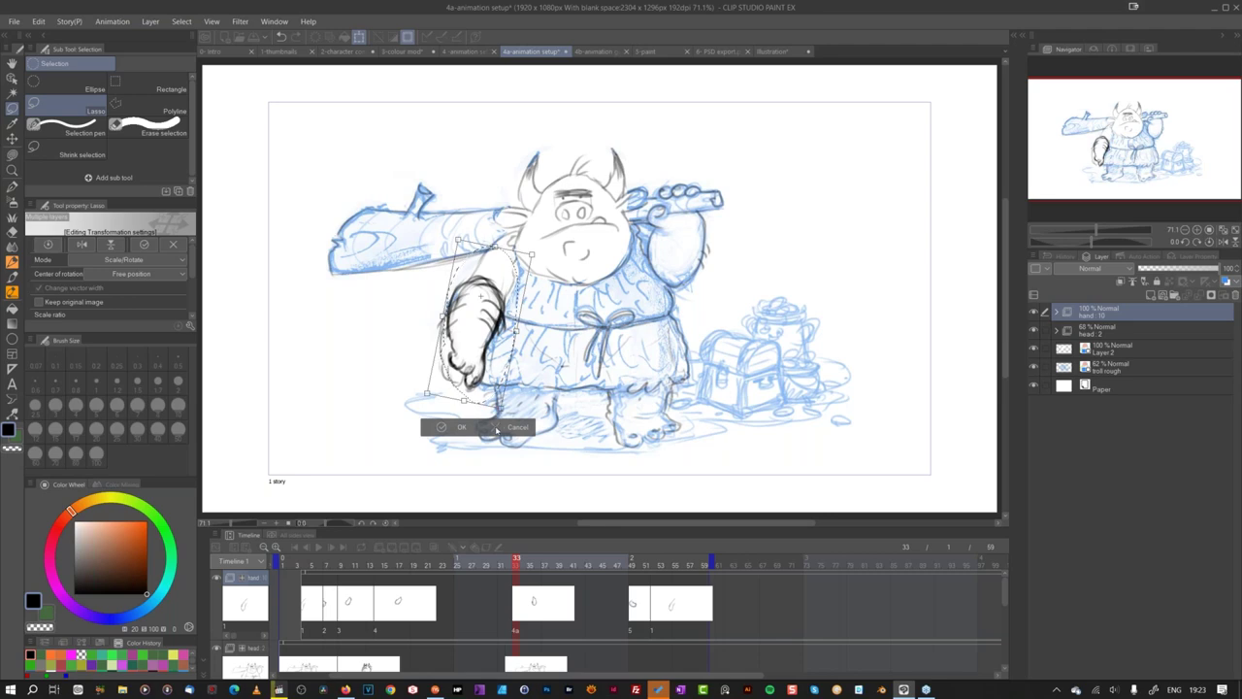
click(495, 429)
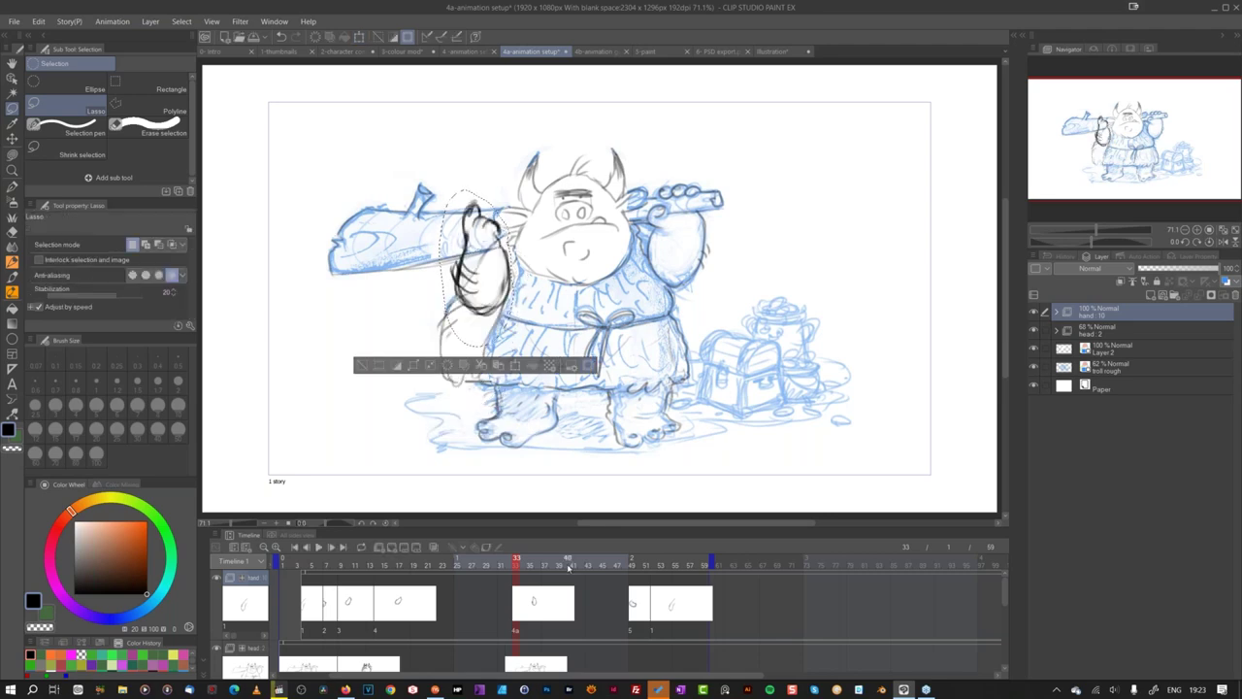
key(ctrl+d)
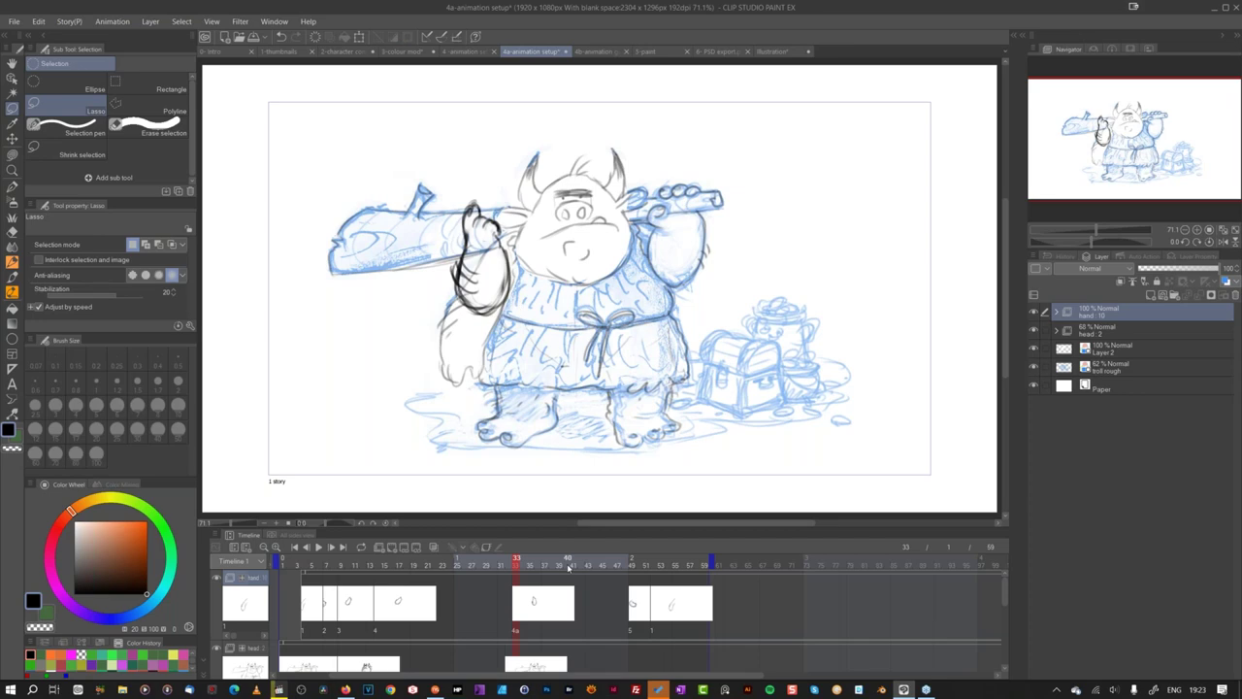
click(593, 51)
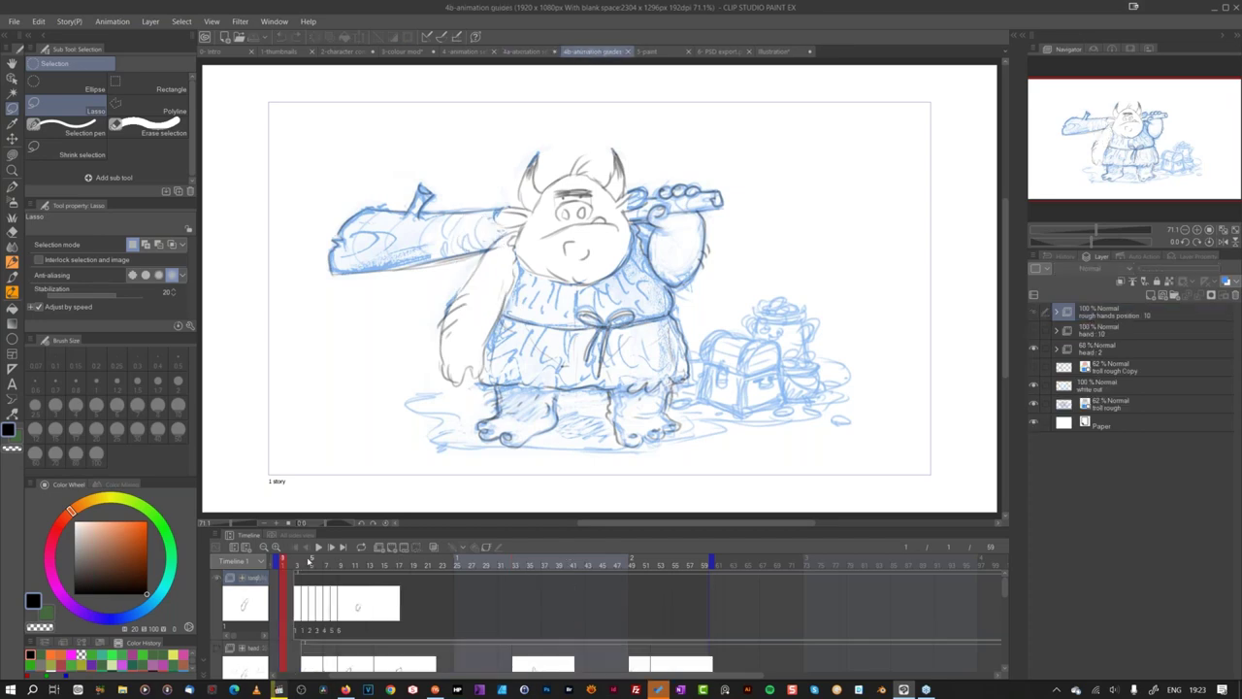
Step: Scrub the 4b arm frames back to frame 10, then switch to the 5-paint document
click(309, 565)
mouse_move(309, 564)
mouse_down()
mouse_move(343, 568)
mouse_move(281, 569)
mouse_up()
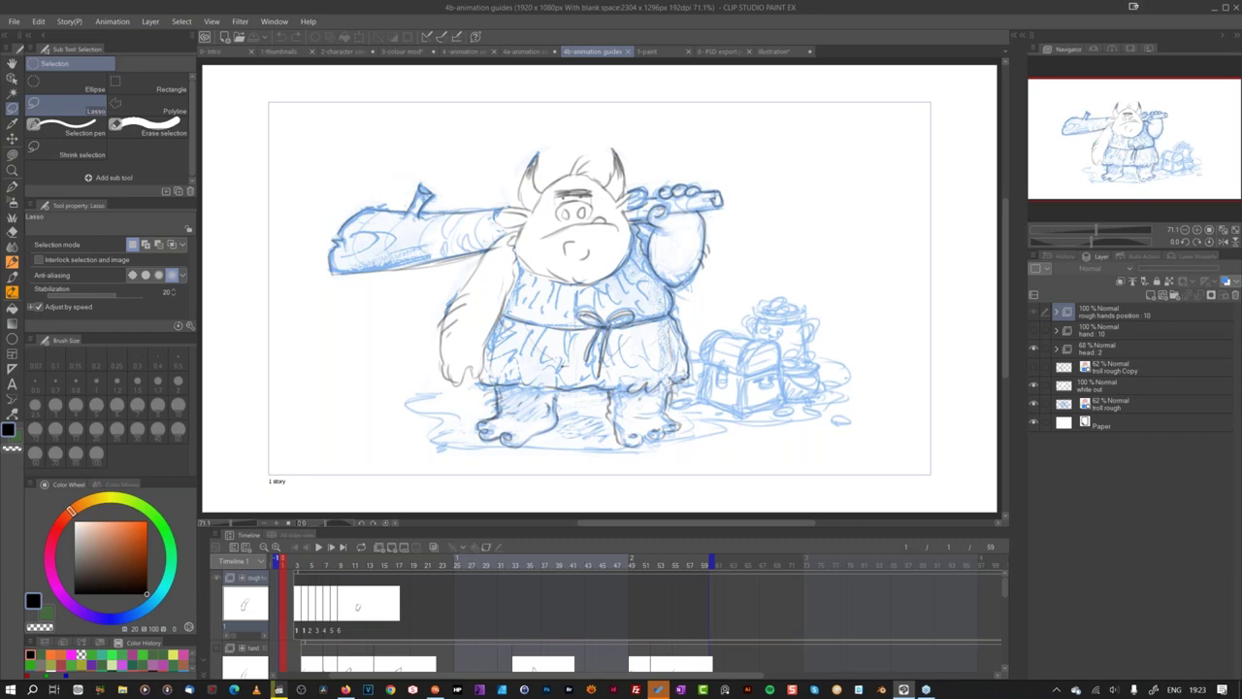
click(658, 54)
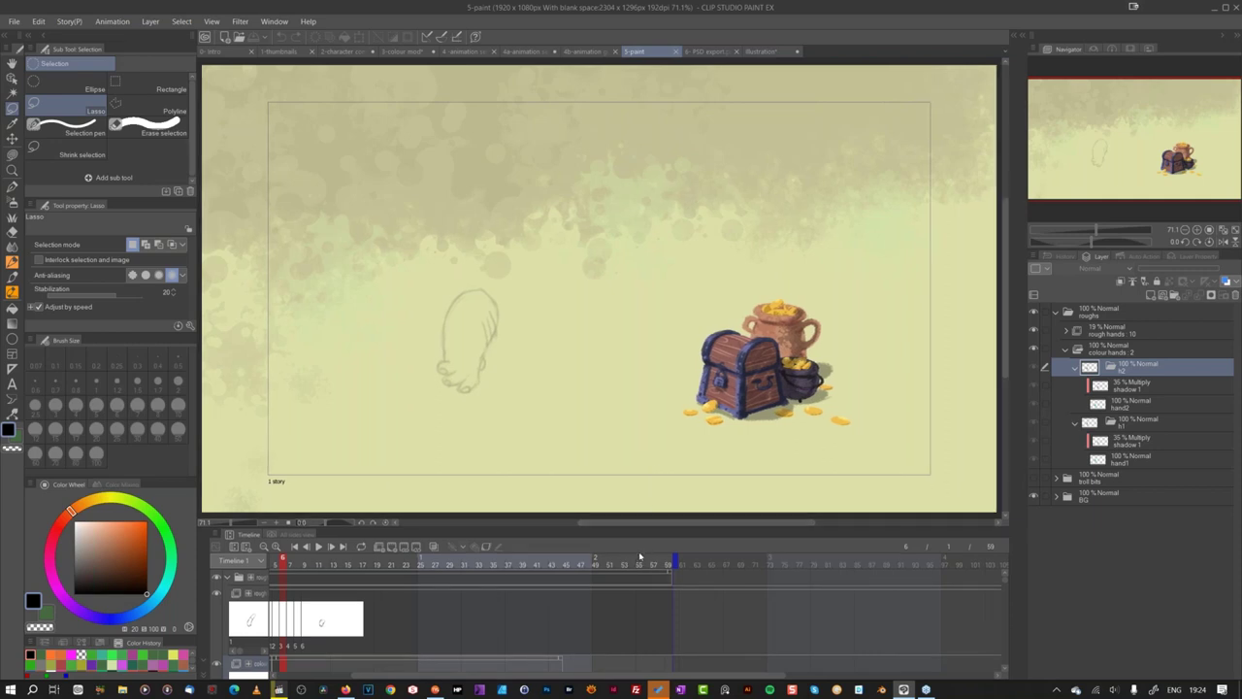
Step: Enlarge the timeline, step to frame 3, and set the rough hands layer to Multiply
drag(649, 524, 667, 392)
drag(282, 427, 309, 427)
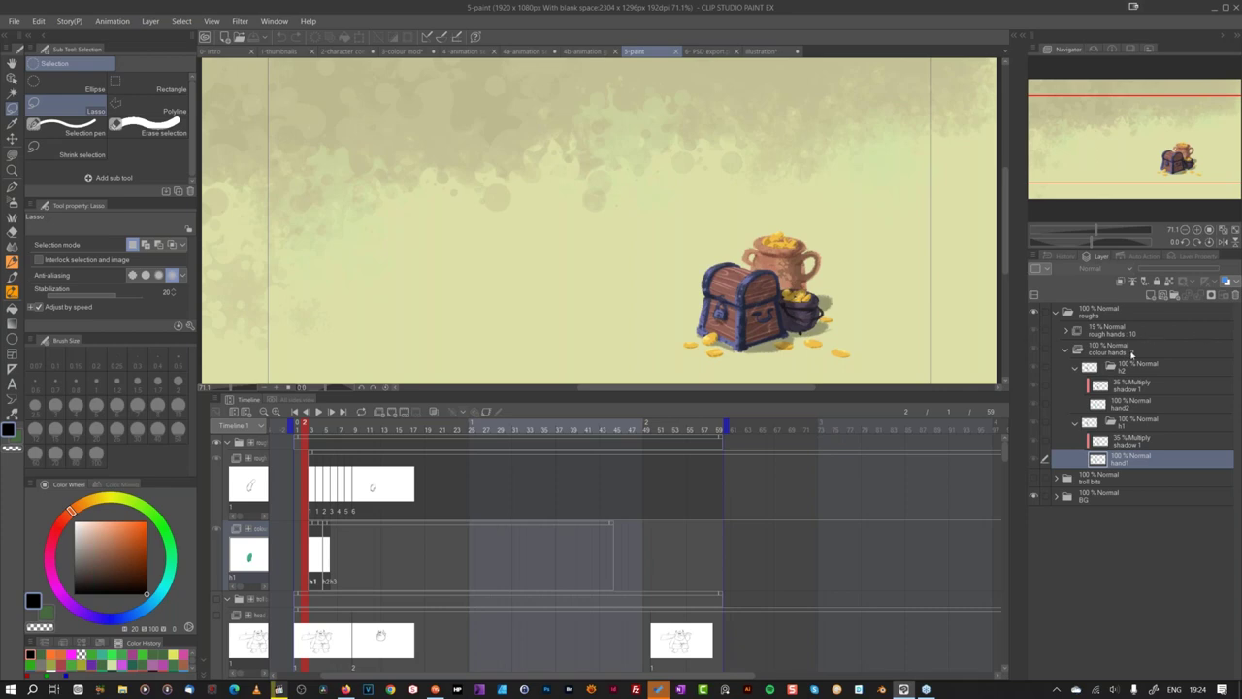
click(1145, 332)
key(Right)
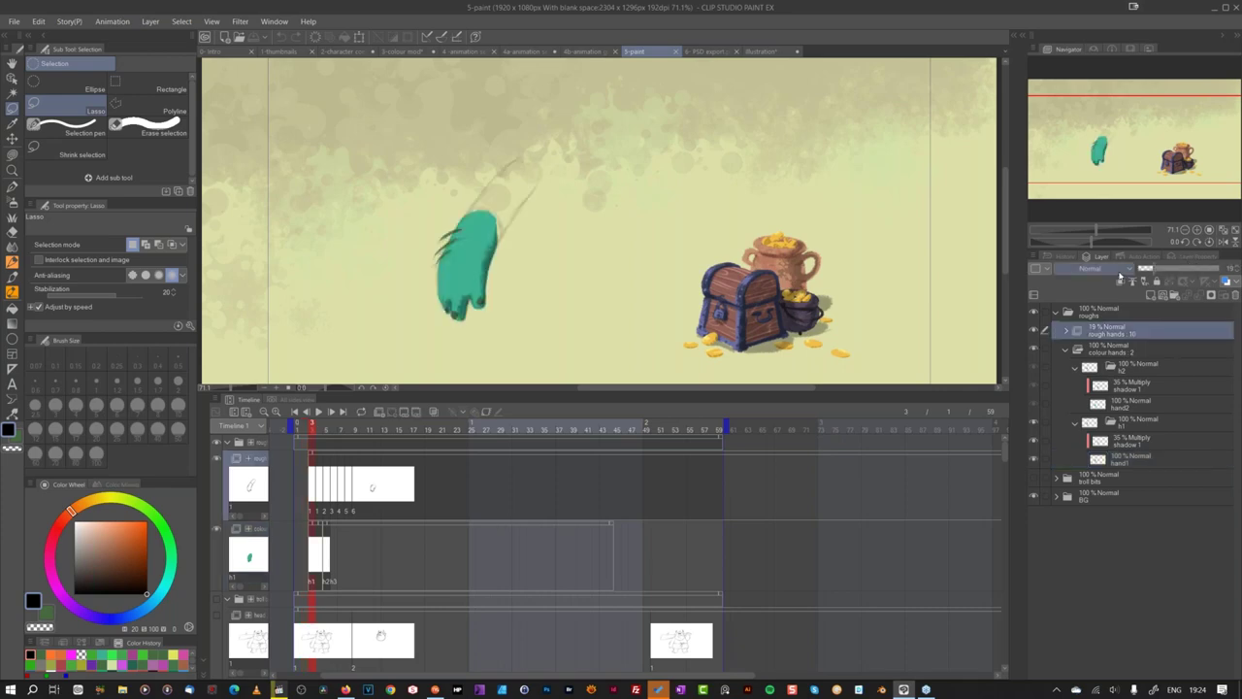
click(1090, 268)
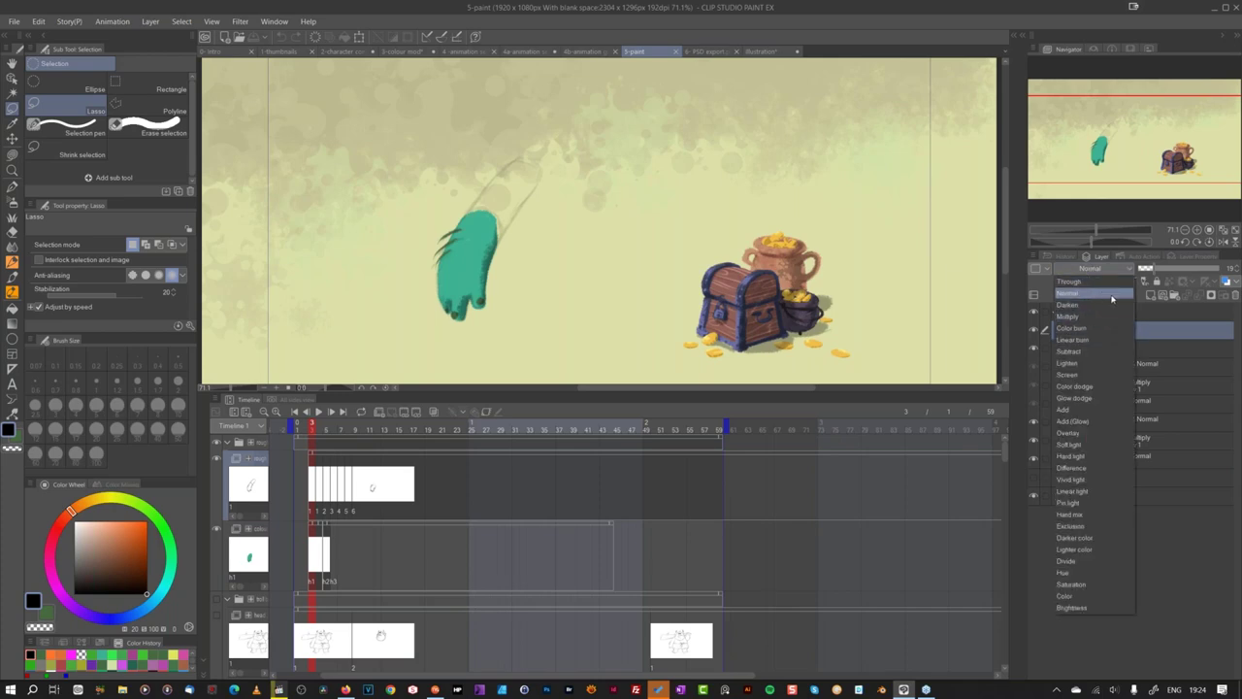
click(1097, 317)
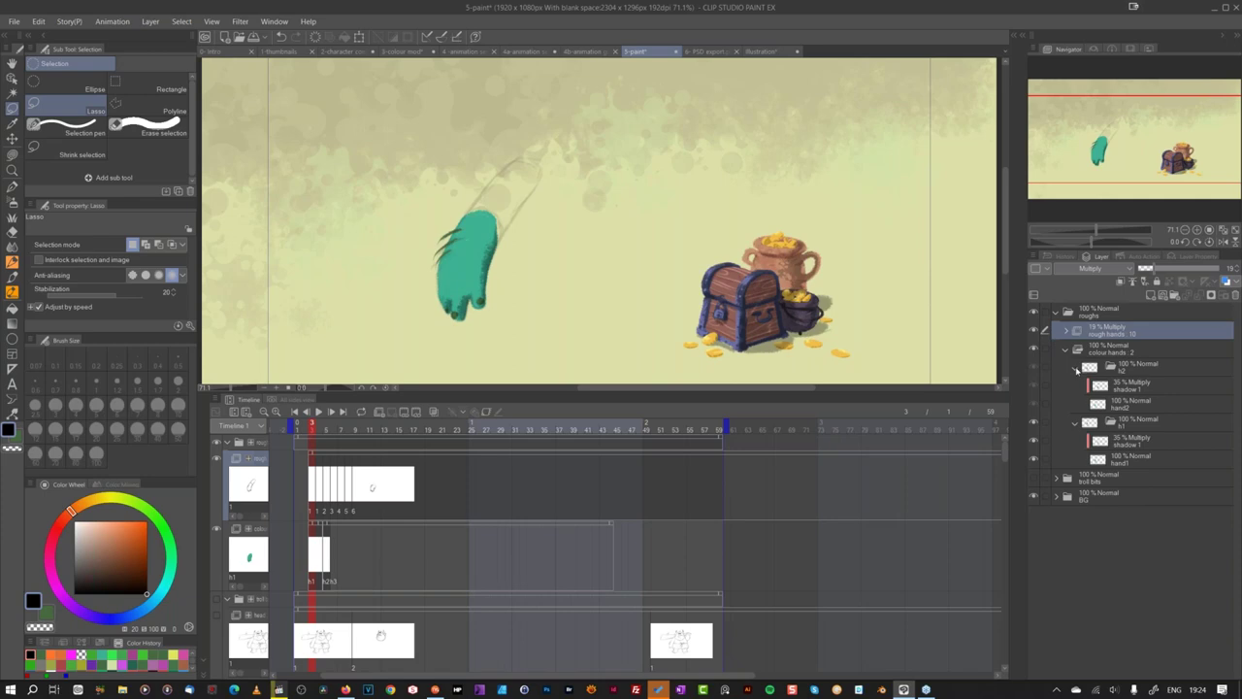
Step: Collapse the h1 and h2 folders, then inspect cel h2's hand2 and shadow 1 layers
click(1077, 369)
click(1077, 384)
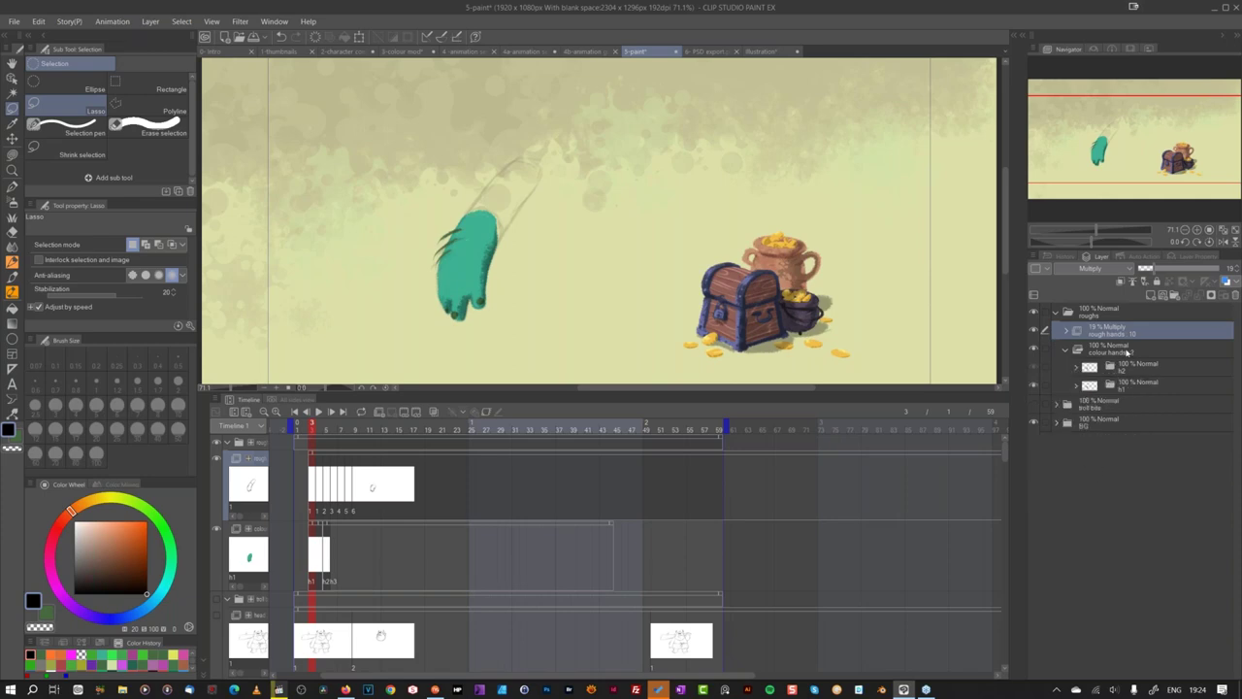
click(1126, 351)
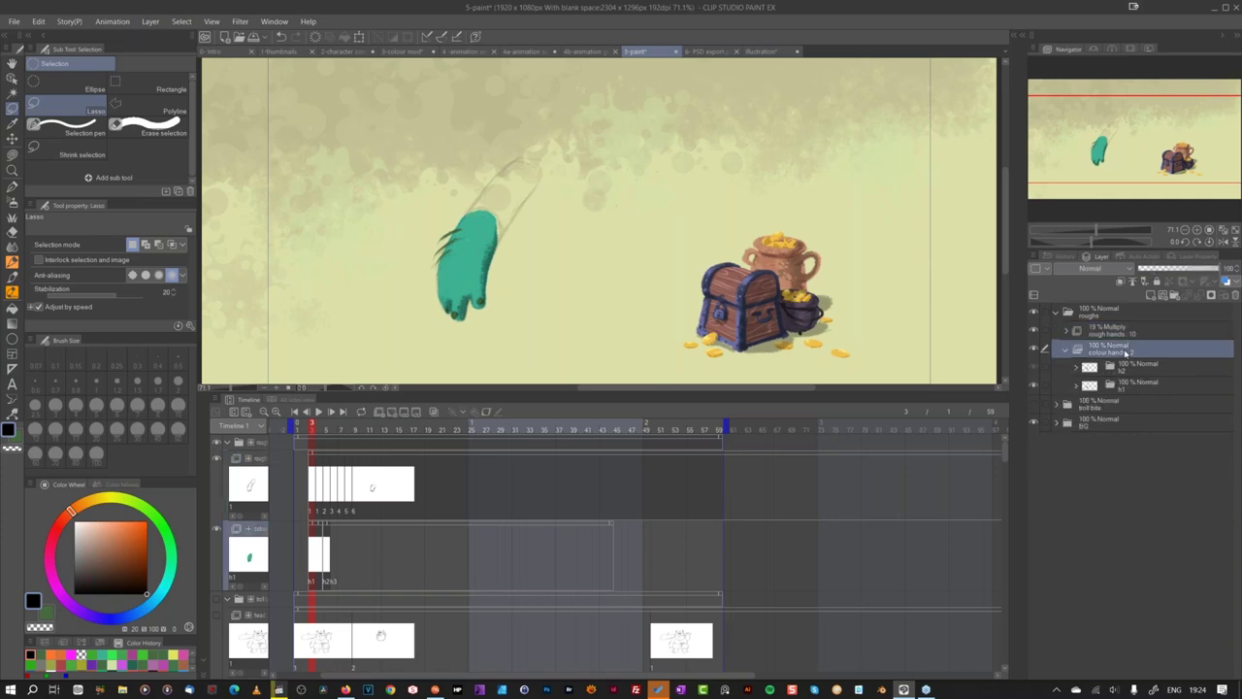
click(1078, 368)
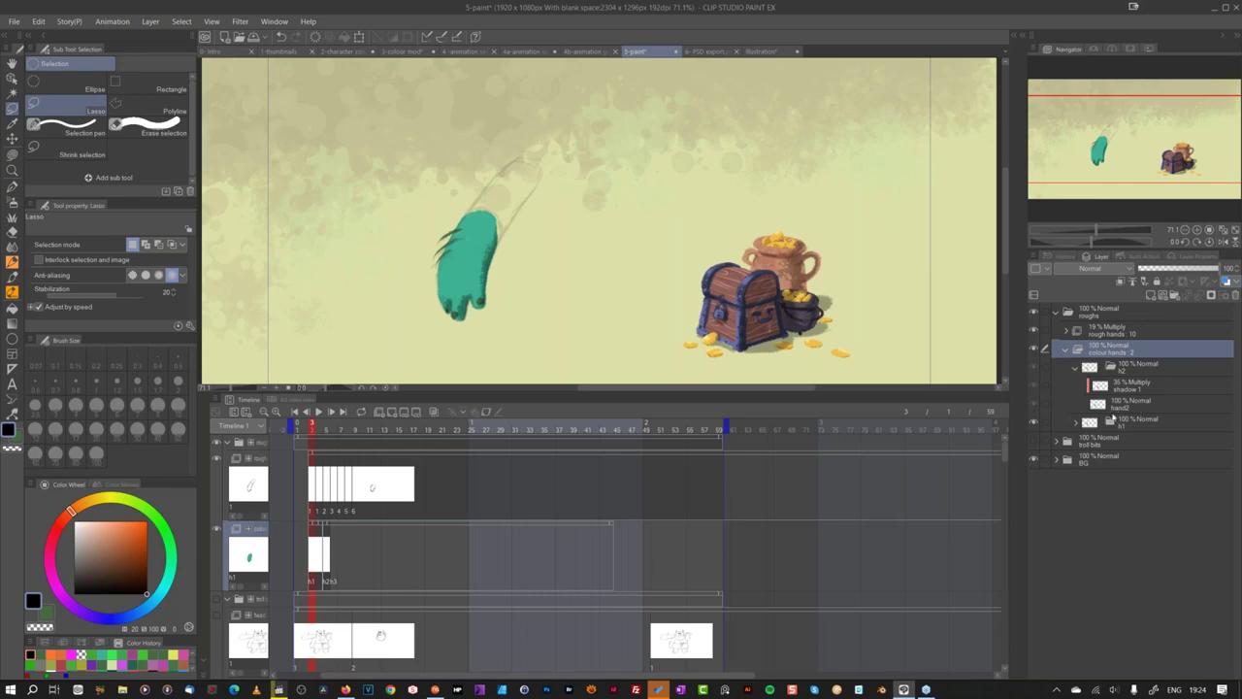
click(1124, 408)
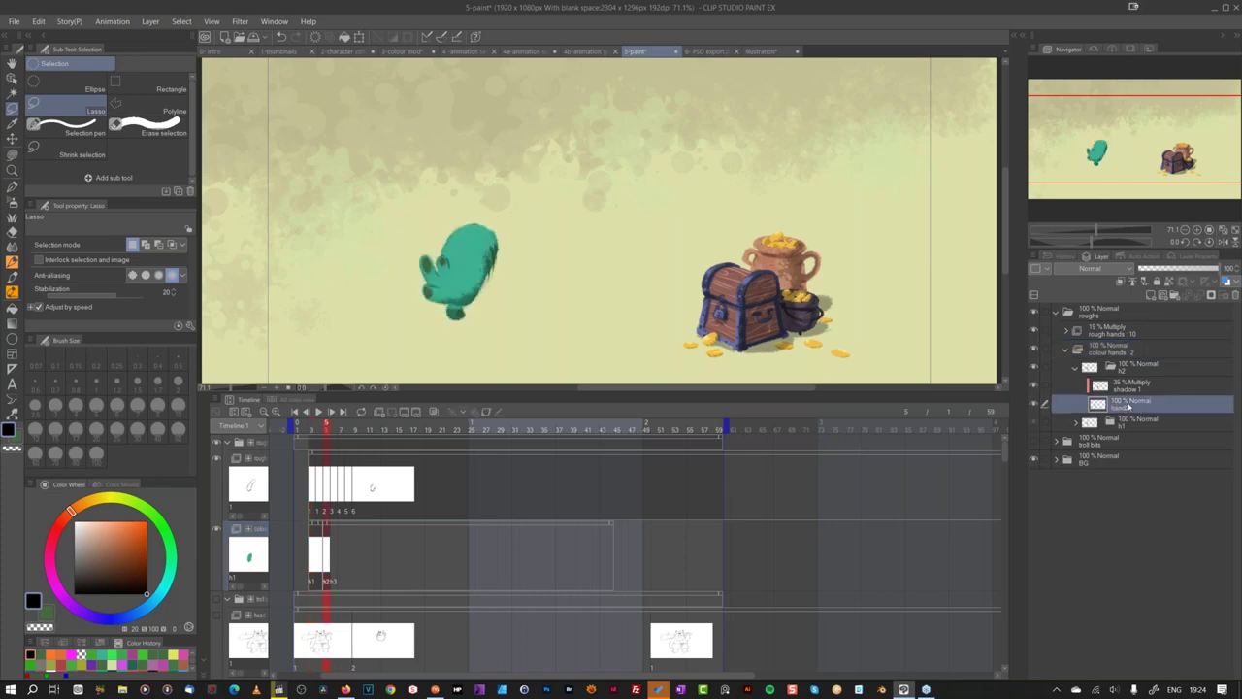
click(1134, 387)
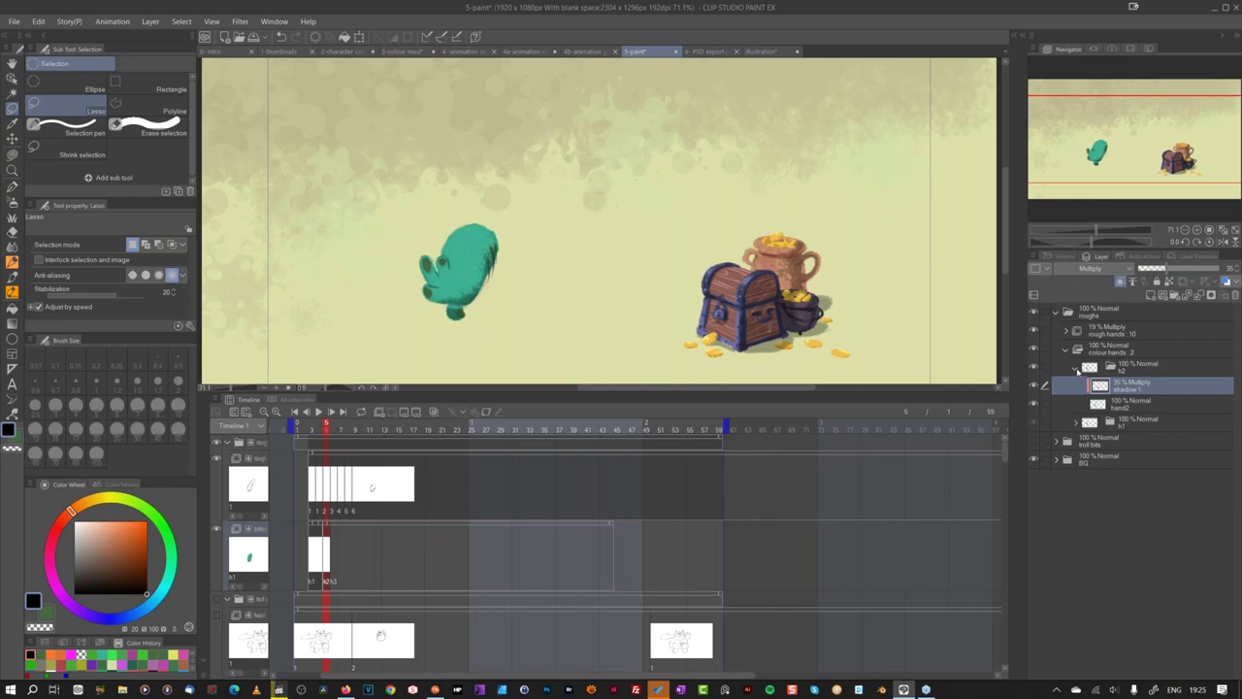
click(1078, 369)
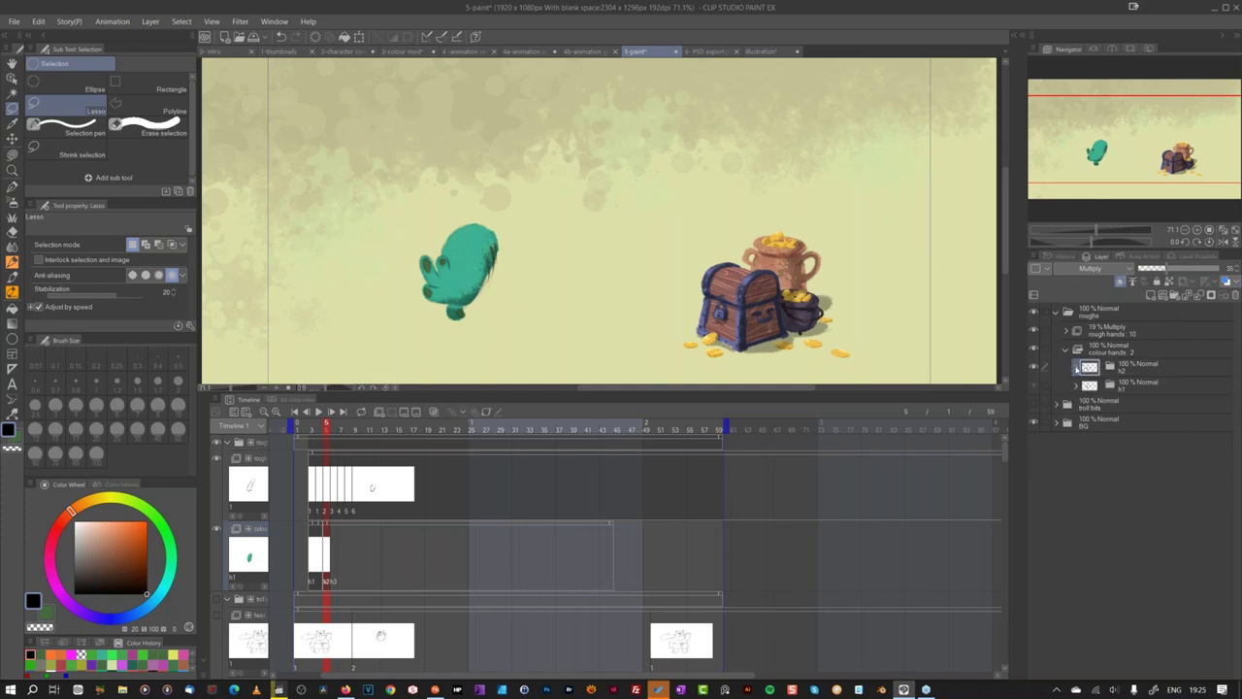
Step: Compare the hands on frames 4 and 5 and select the colour hands folder
click(322, 432)
drag(326, 435, 327, 433)
click(1151, 349)
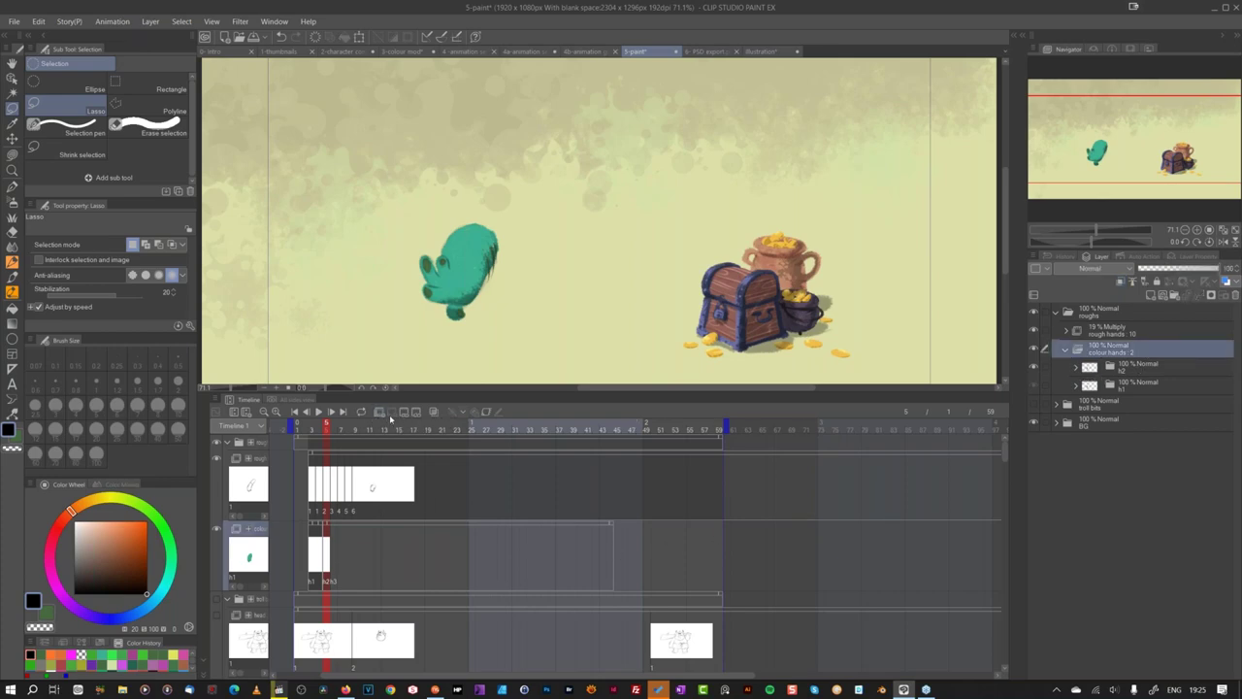
Step: At frame 6, create the new hand cel h3 and select its hand2 layer for painting
click(333, 430)
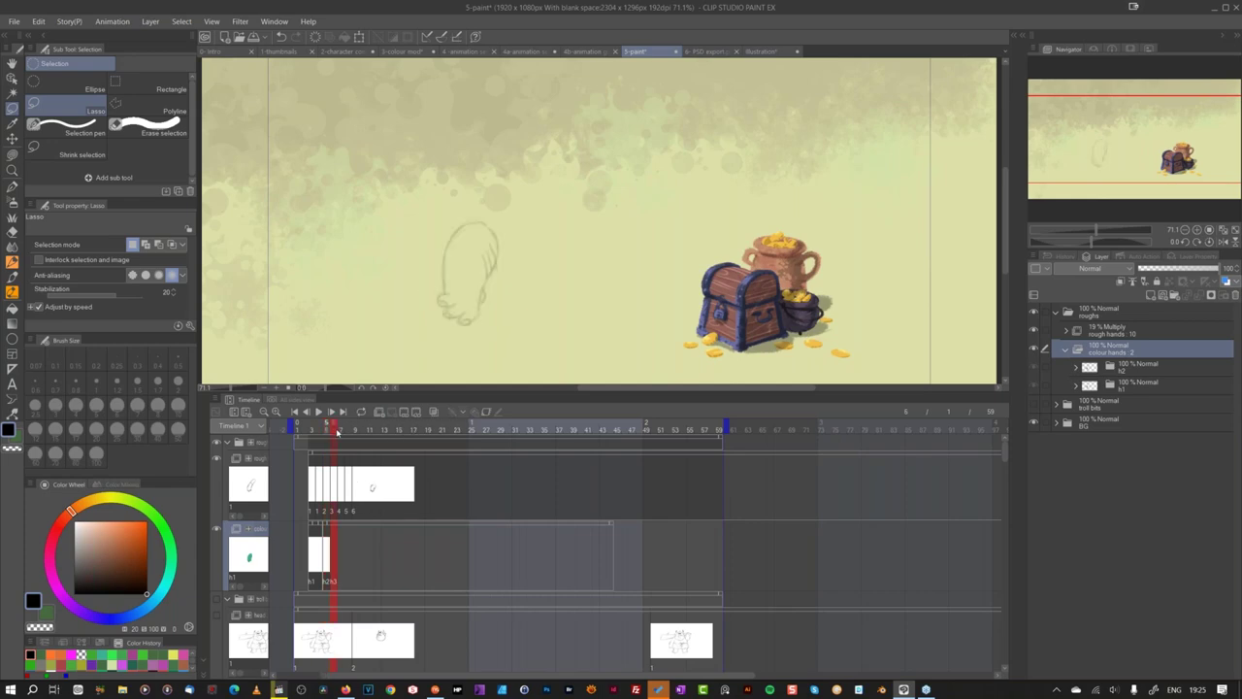
click(388, 413)
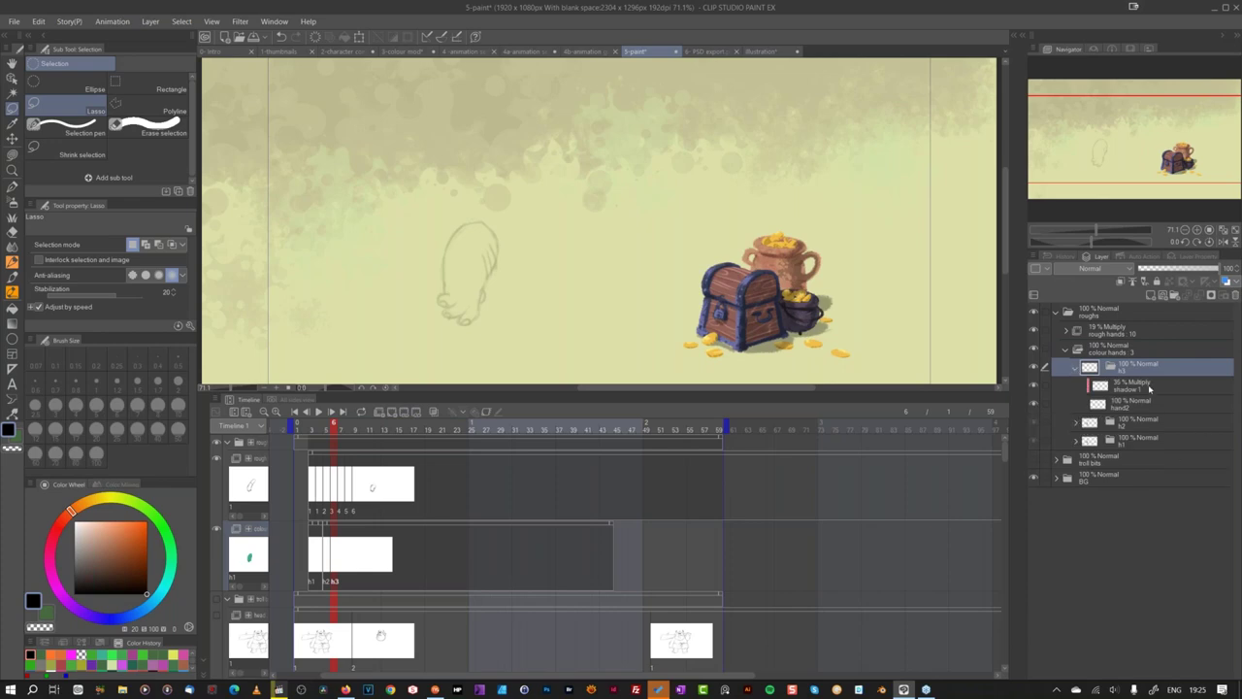
click(1151, 388)
click(1150, 403)
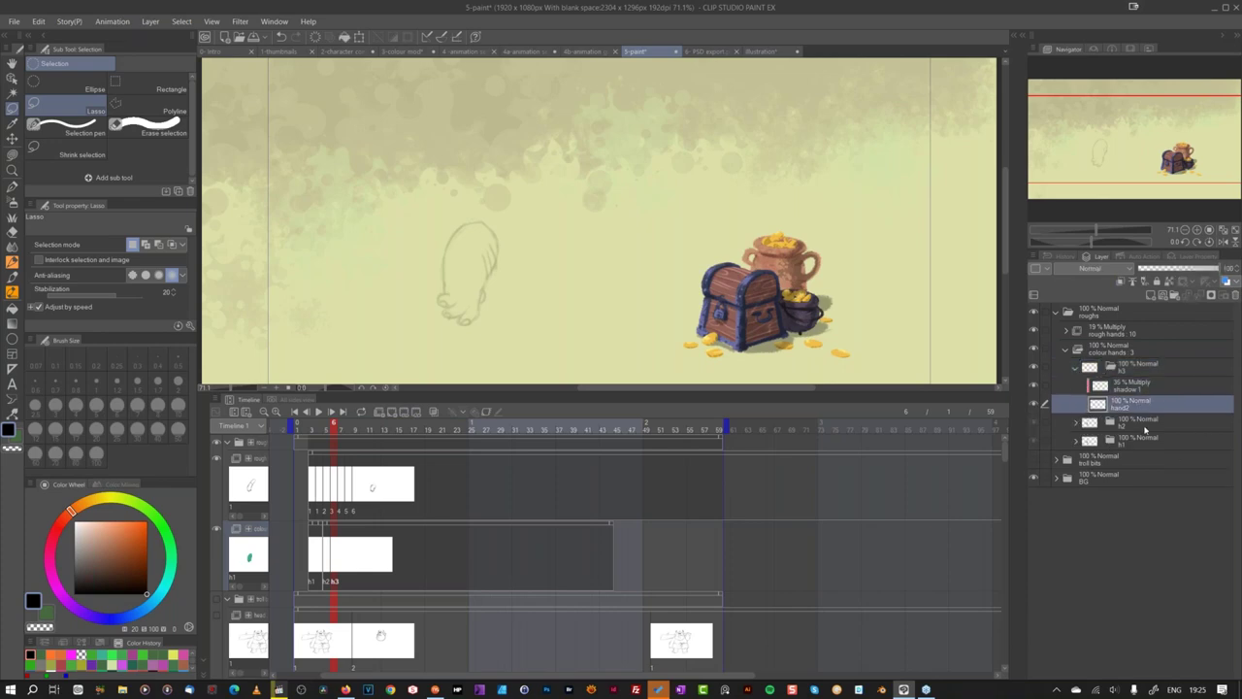
click(1157, 388)
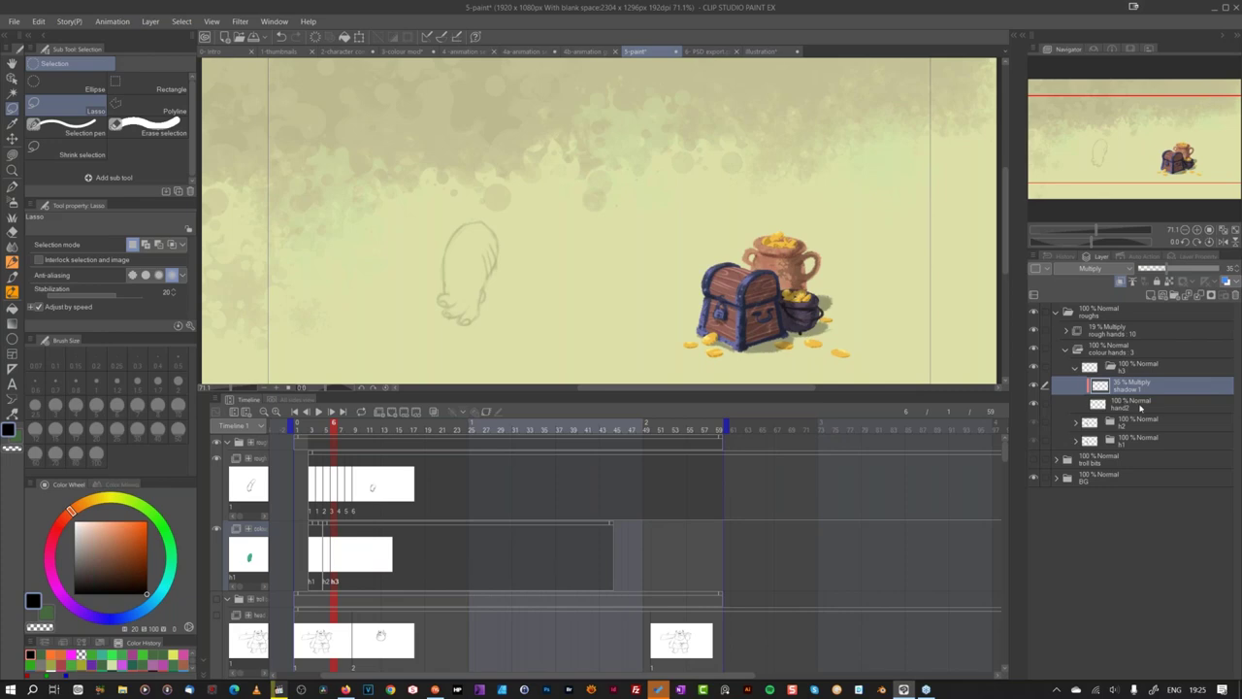
click(1140, 407)
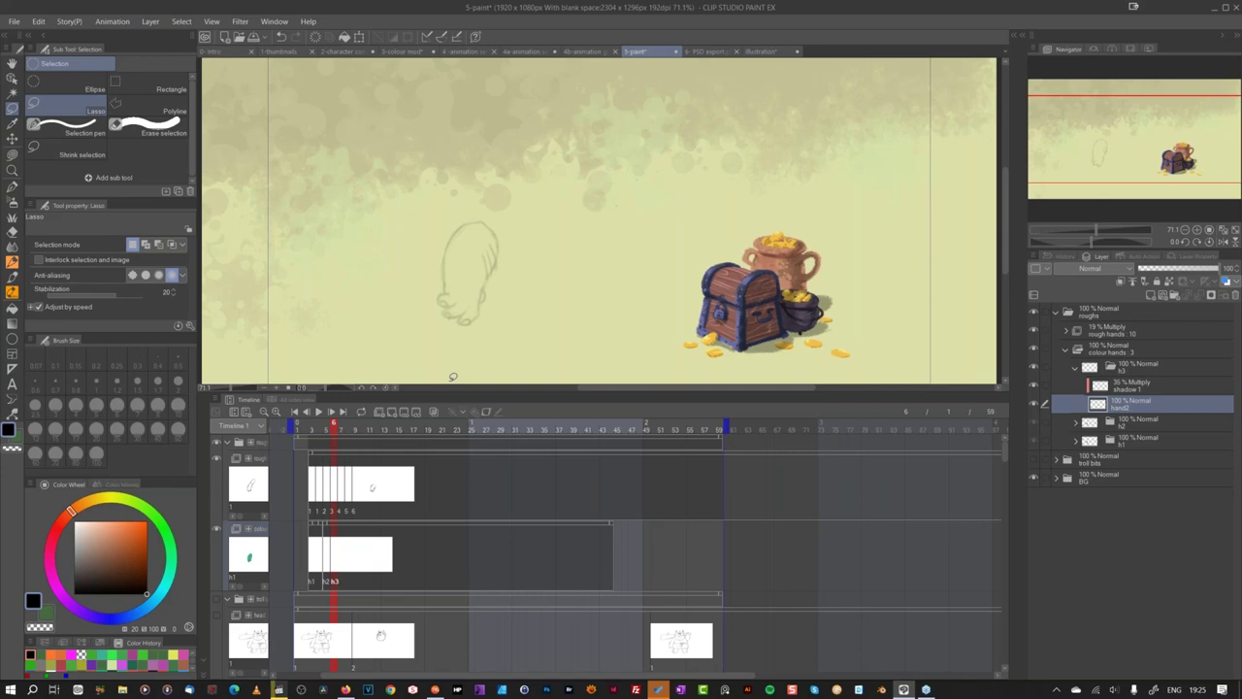
click(1121, 50)
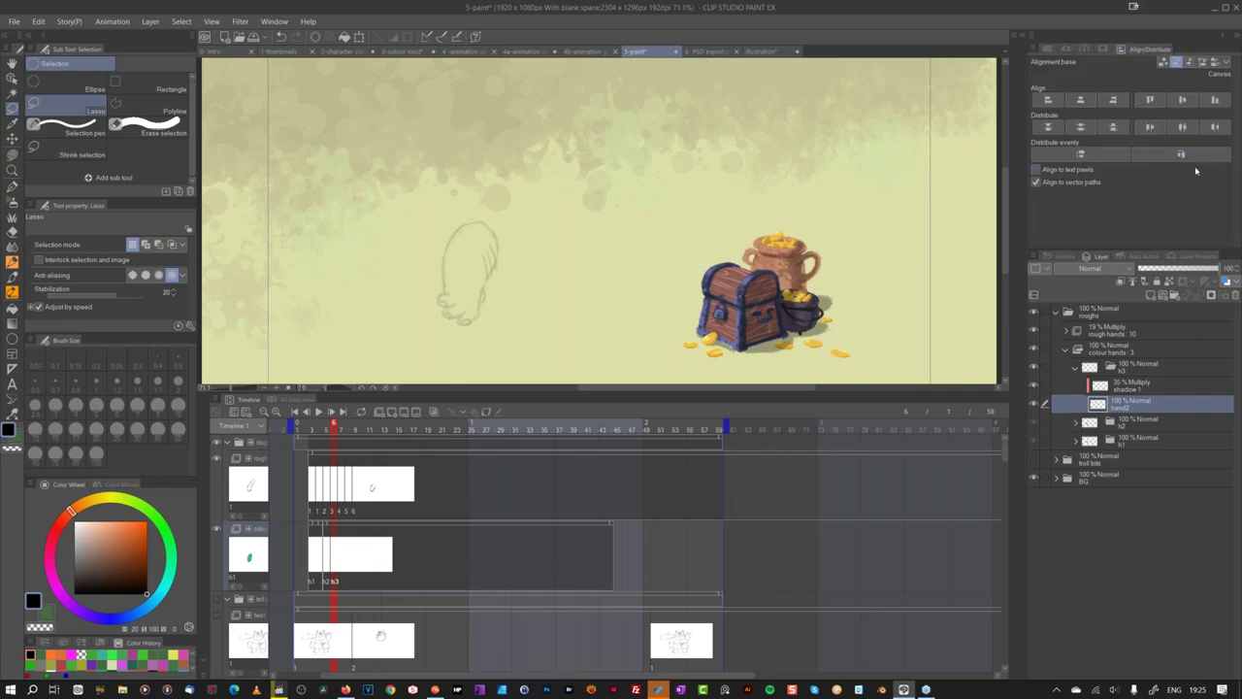
Step: Load troll colour mod2.png into the Sub View panel as a reference image
click(1102, 49)
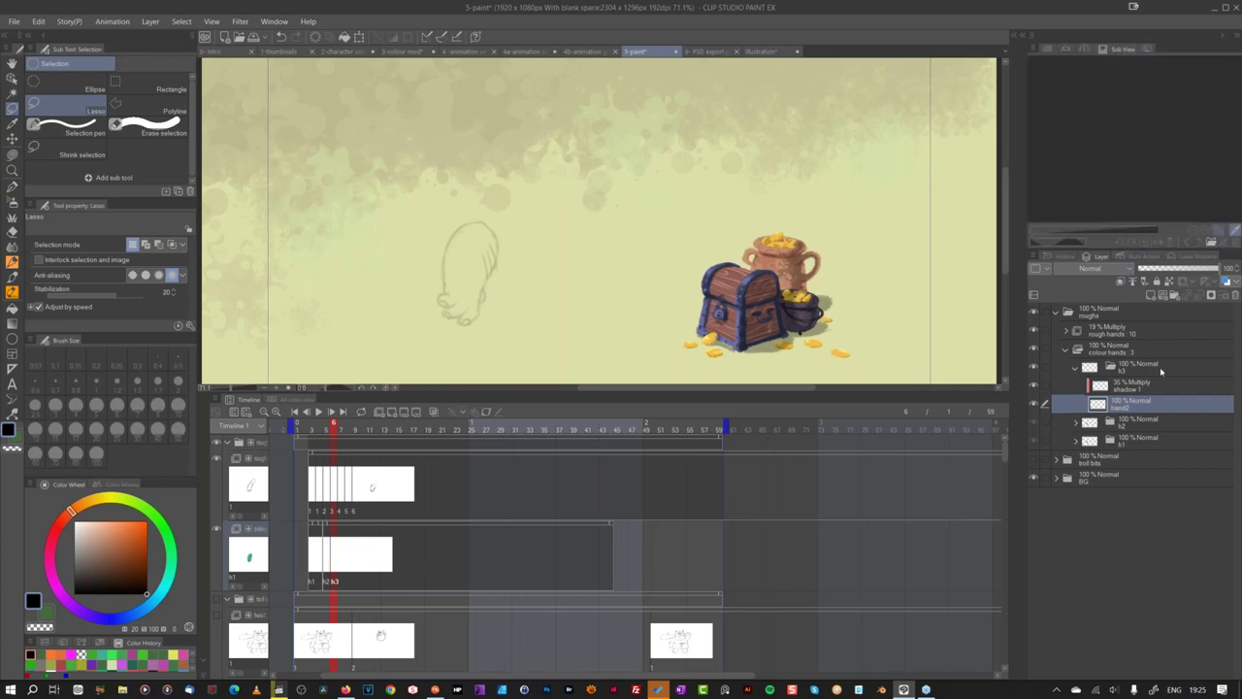
drag(1021, 313, 939, 338)
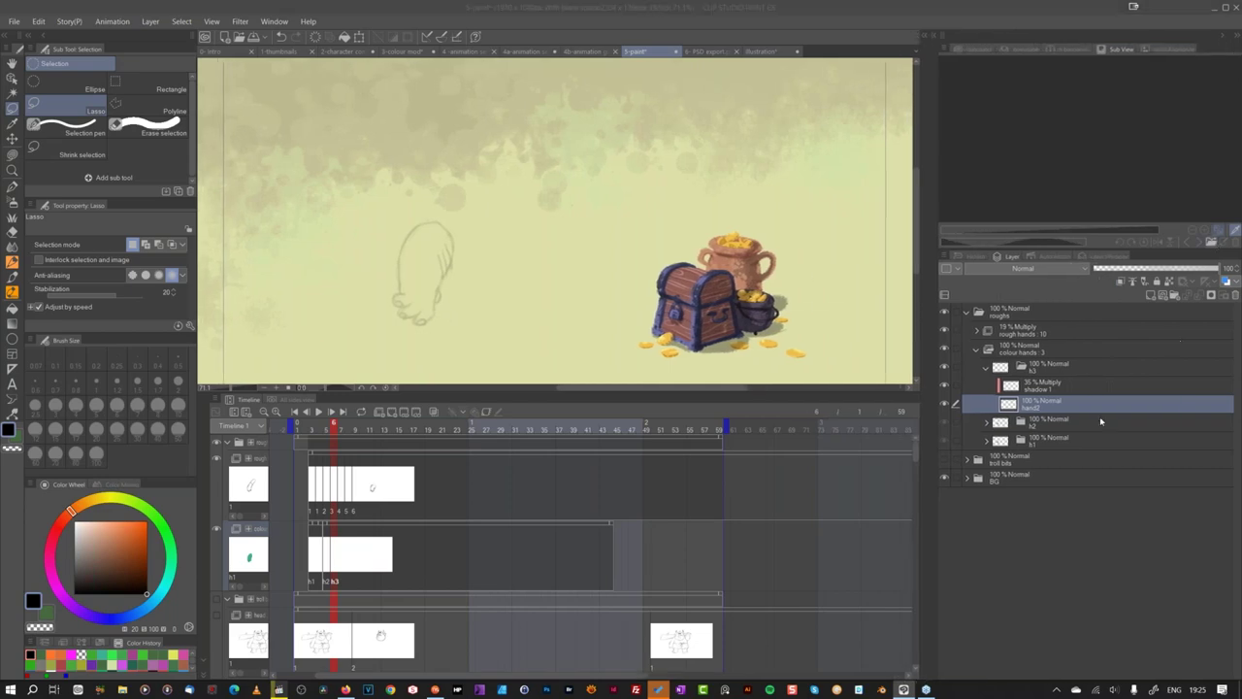
key(ctrl+o)
click(225, 198)
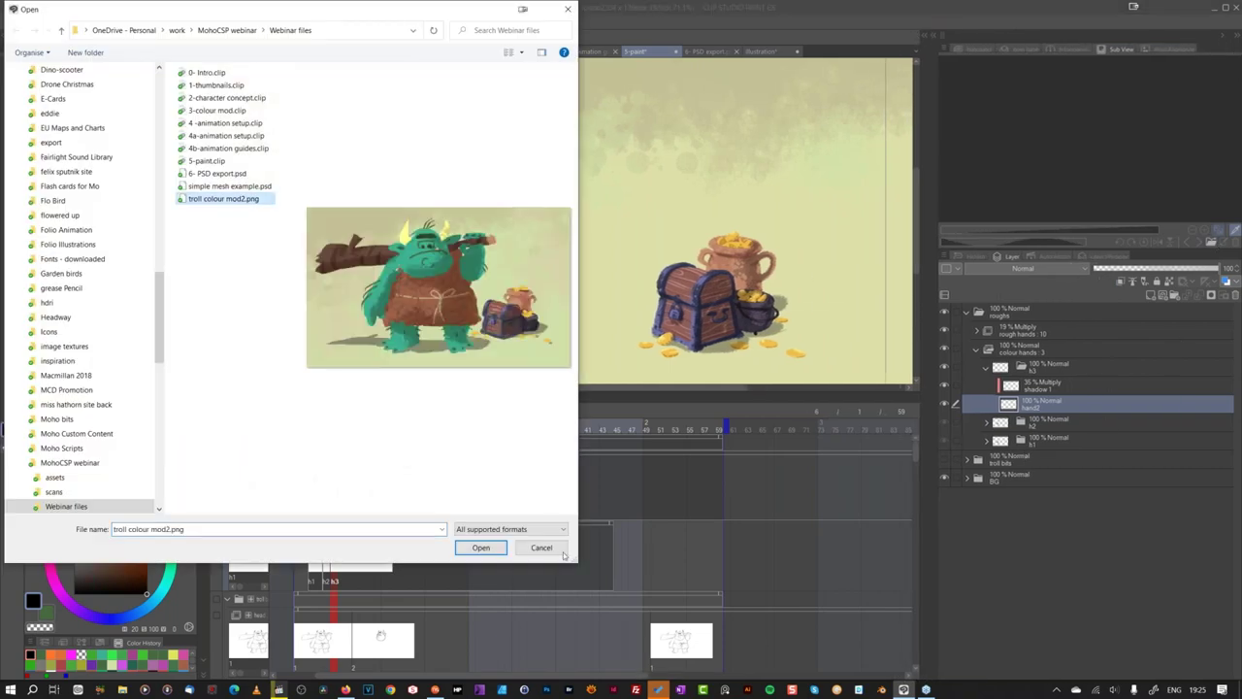
click(480, 547)
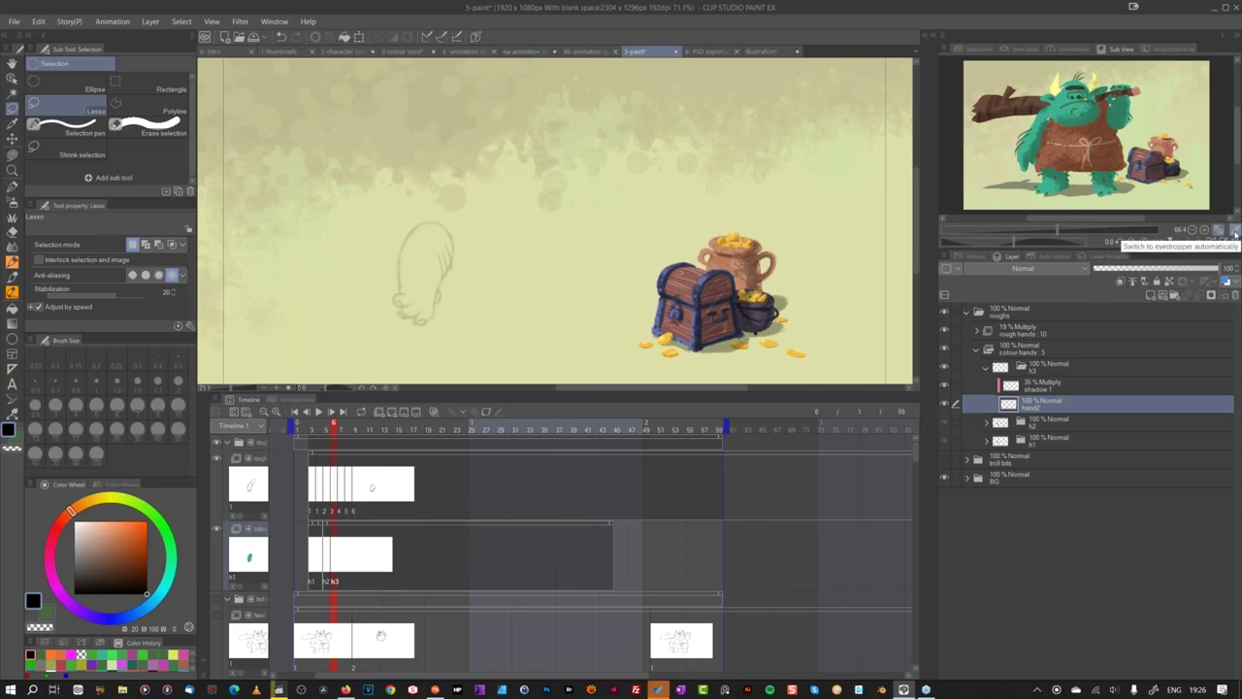
Step: Enable automatic eyedropper, pick the troll's teal skin colour, and zoom the reference to the head
click(1235, 233)
click(1077, 155)
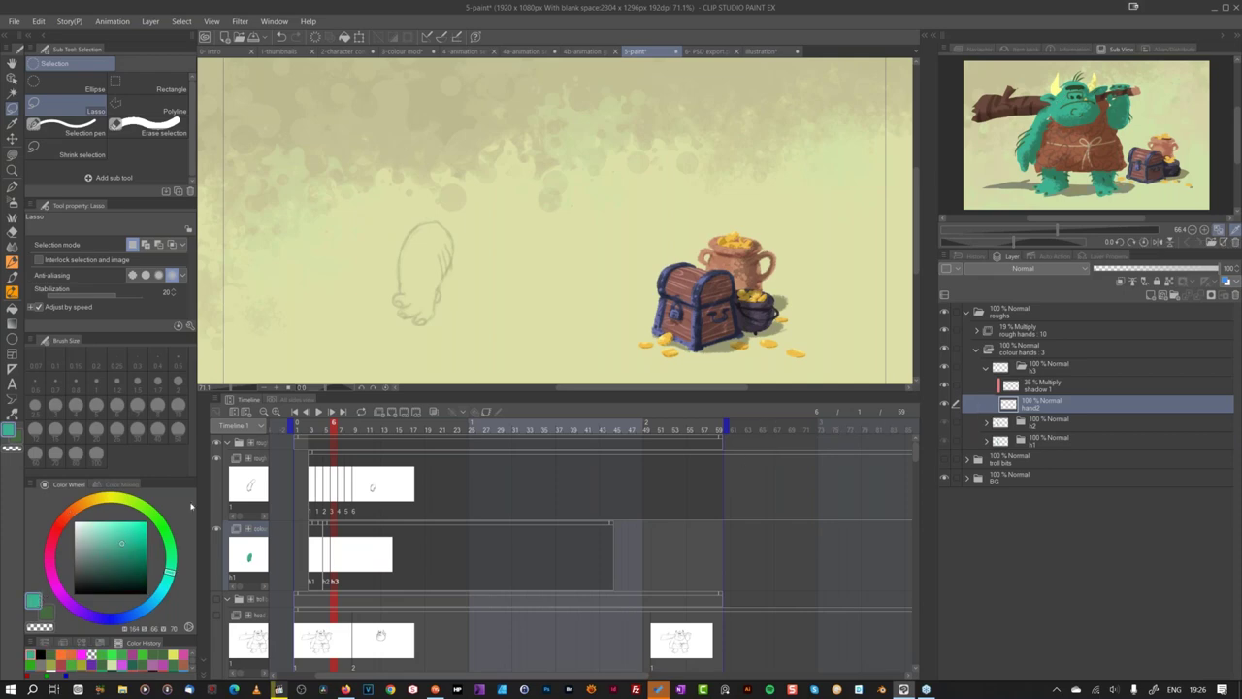
drag(1057, 230, 1078, 225)
drag(1130, 114, 1158, 188)
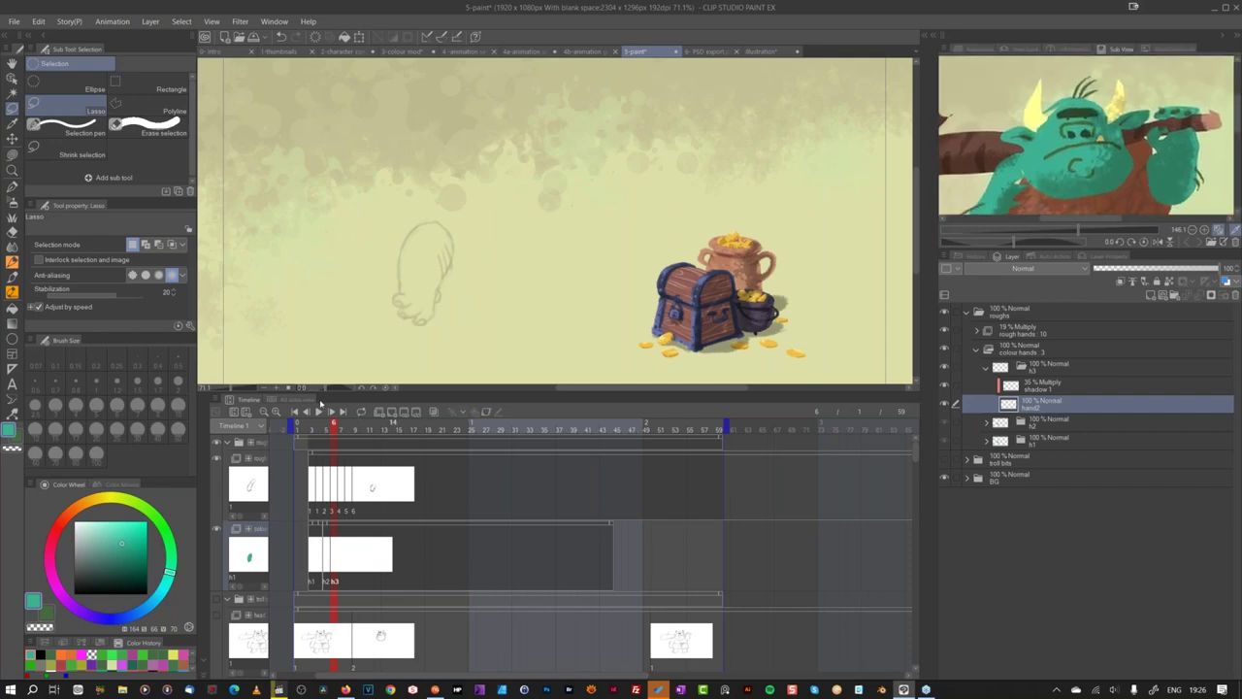
Step: Use the Crunchy pencil with stabilization raised to 100 to outline the frame-6 hand in teal
click(11, 232)
mouse_move(162, 331)
mouse_down()
mouse_move(162, 403)
mouse_move(162, 381)
mouse_up()
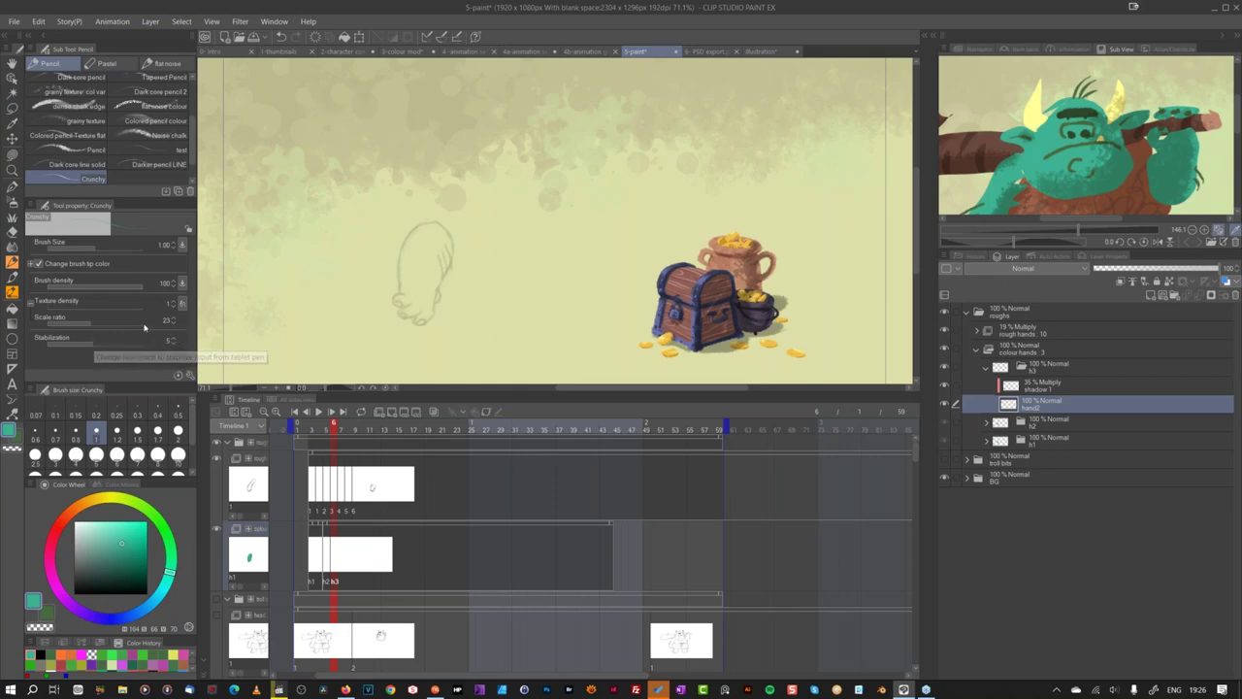
drag(93, 342, 128, 354)
mouse_move(399, 295)
mouse_down()
mouse_move(390, 305)
mouse_move(408, 318)
mouse_move(433, 305)
mouse_move(442, 226)
mouse_move(417, 223)
mouse_move(399, 291)
mouse_up()
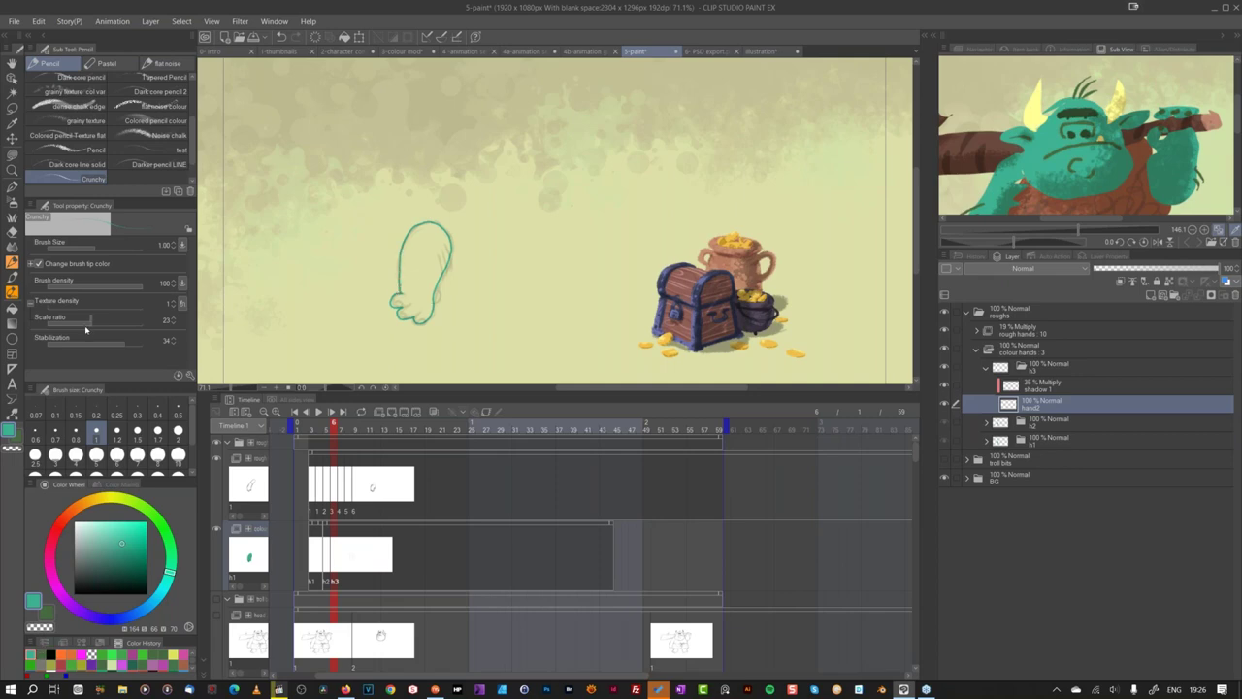
drag(124, 343, 145, 342)
Step: Fill the outlined hand solid teal with the Fill tool
click(12, 308)
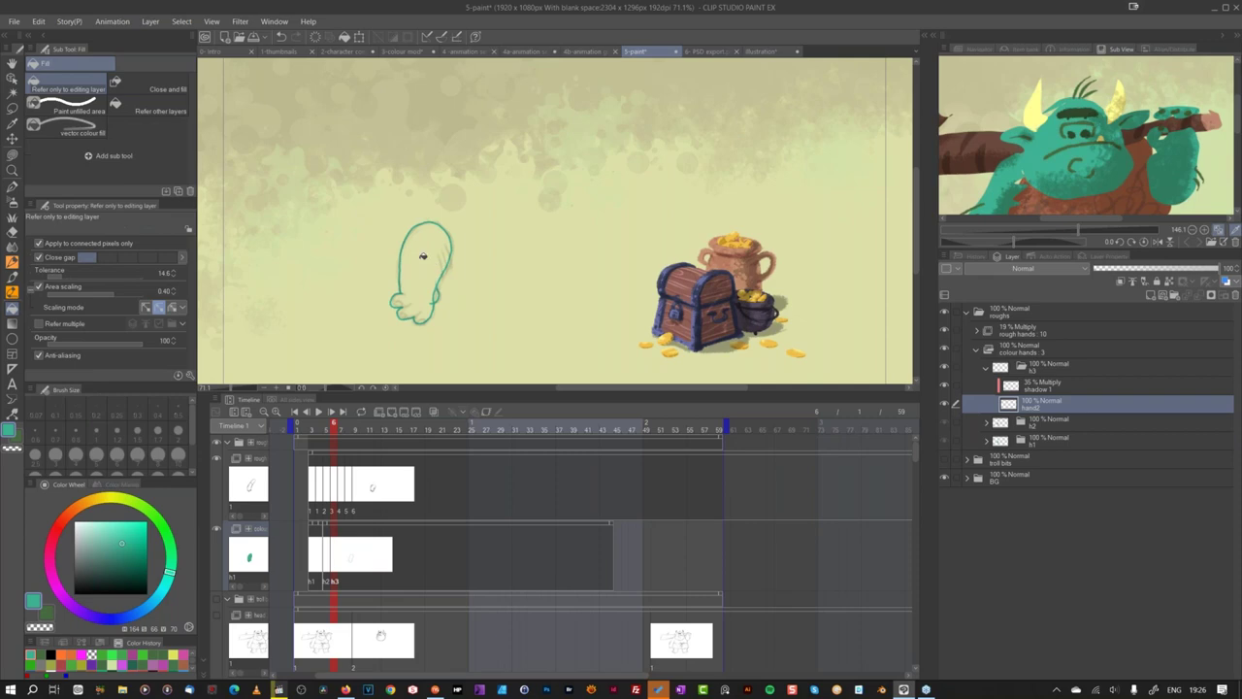
click(415, 258)
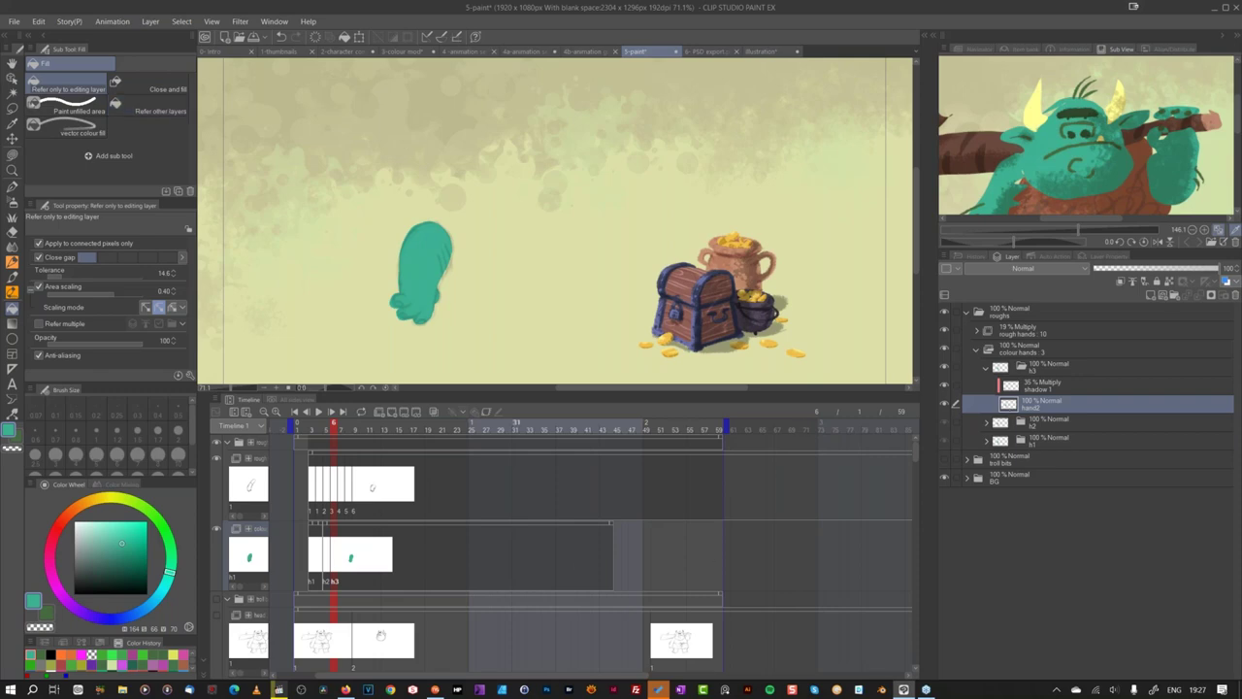
click(13, 262)
Step: With a darker green at brush size 2, shade the hand's bottom and right edges
click(1068, 145)
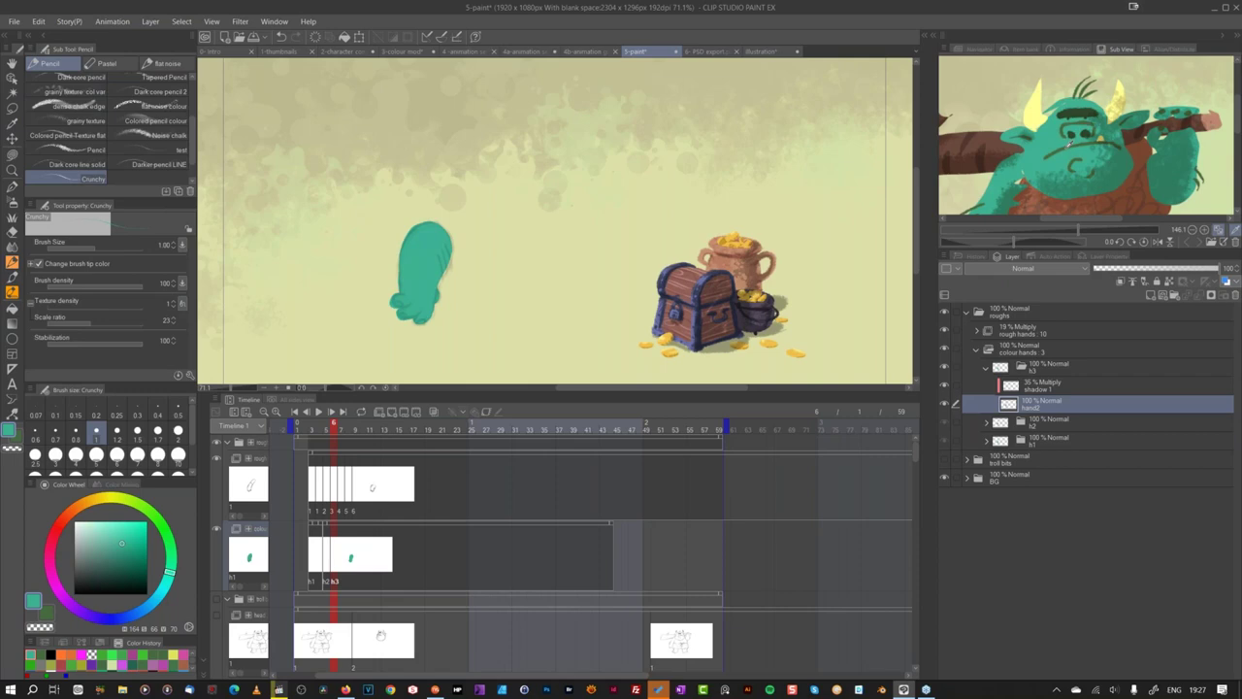
click(177, 439)
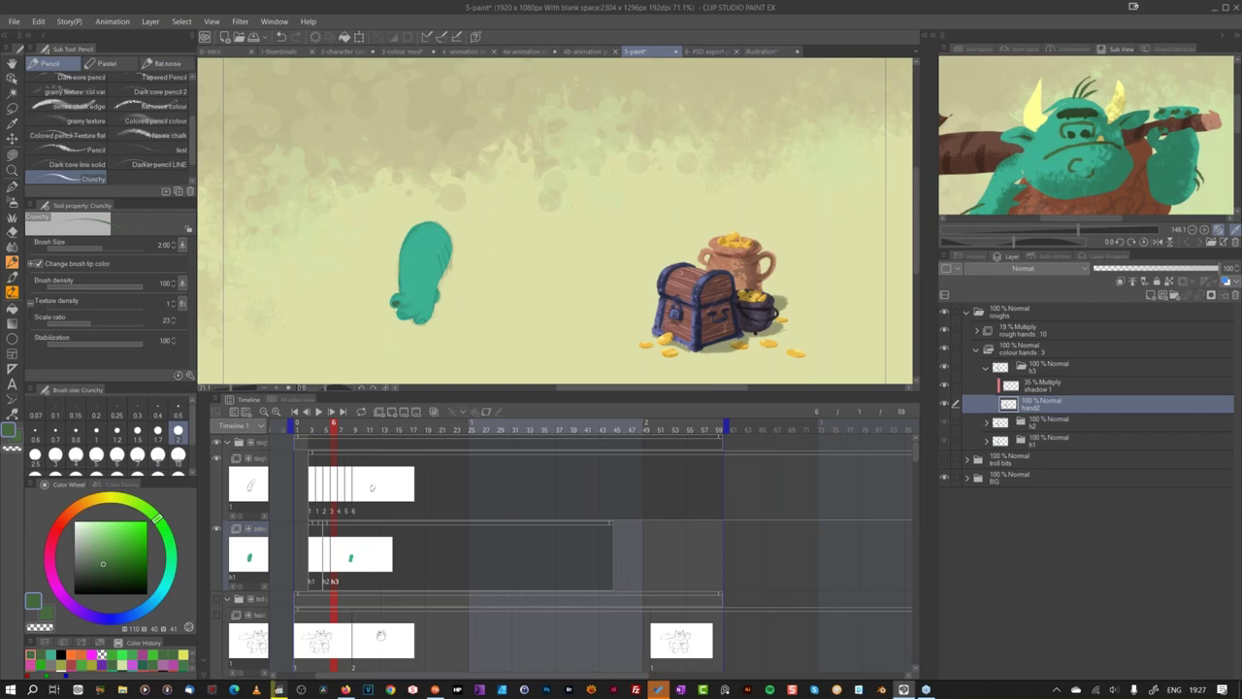
drag(431, 326, 416, 318)
drag(438, 250, 451, 277)
Step: On the shadow 1 layer, brush black shadow at size 12 down the hand's right side and bottom
click(1056, 388)
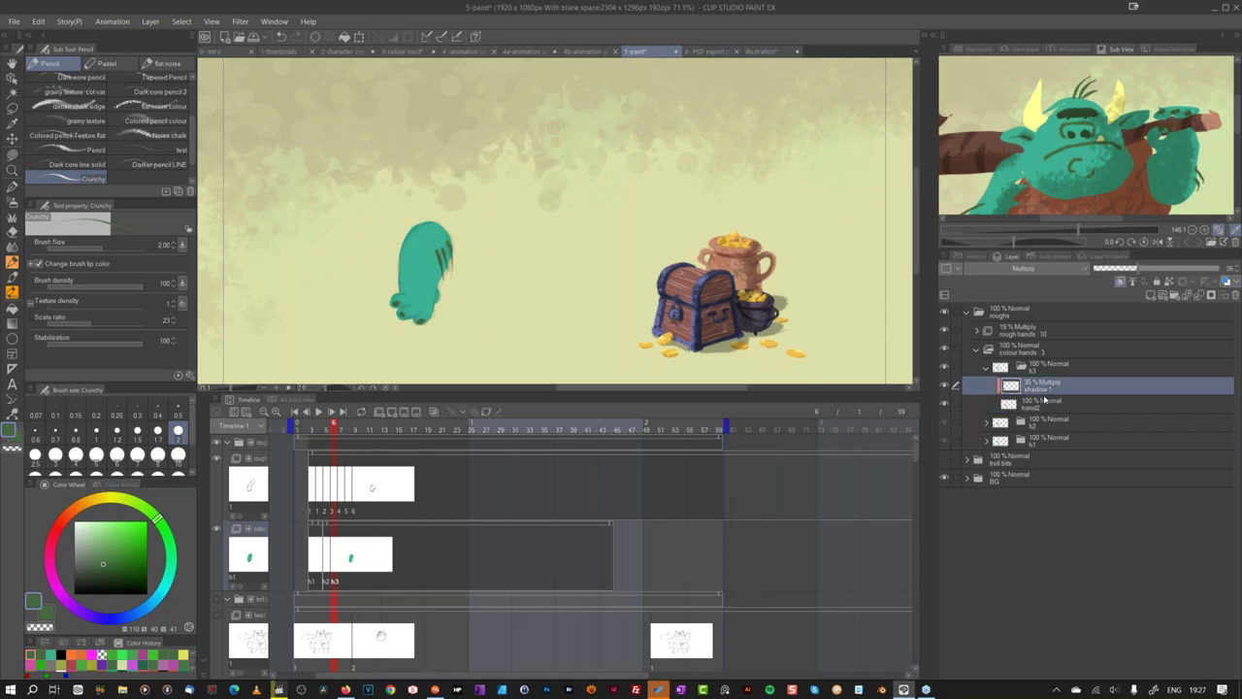
scroll(193, 453, down, 2)
click(35, 463)
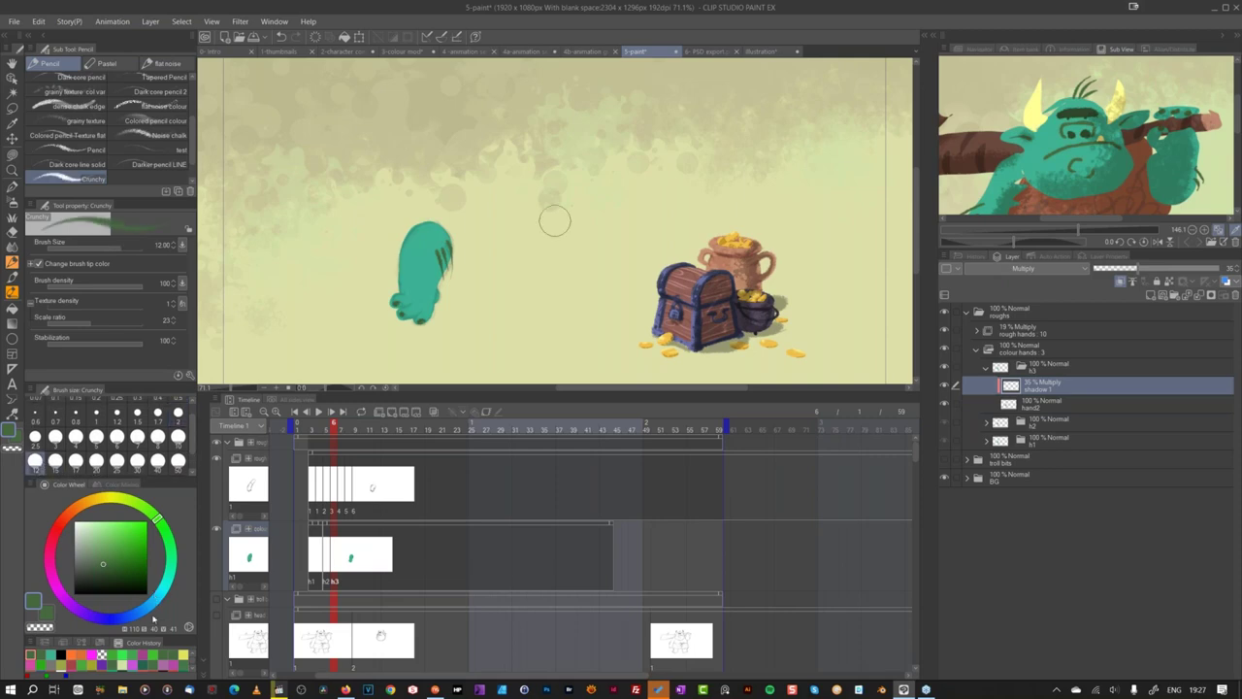
key(x)
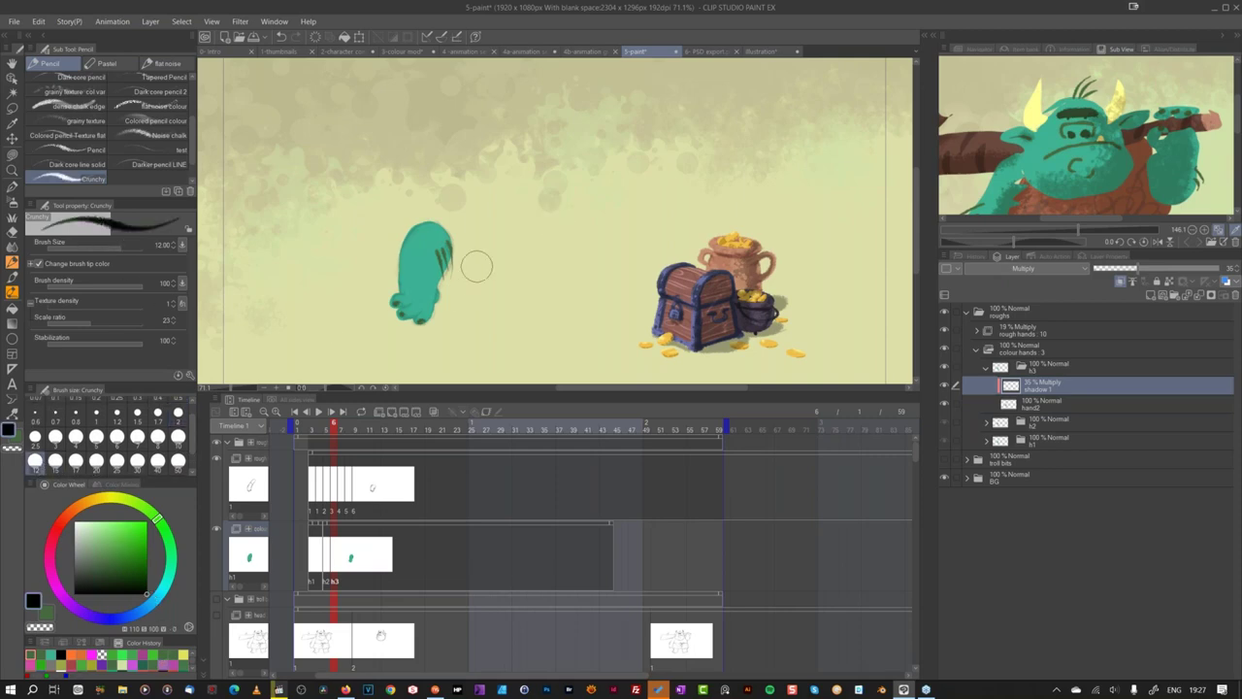
mouse_move(457, 244)
mouse_down()
mouse_move(434, 312)
mouse_move(396, 334)
mouse_move(415, 311)
mouse_up()
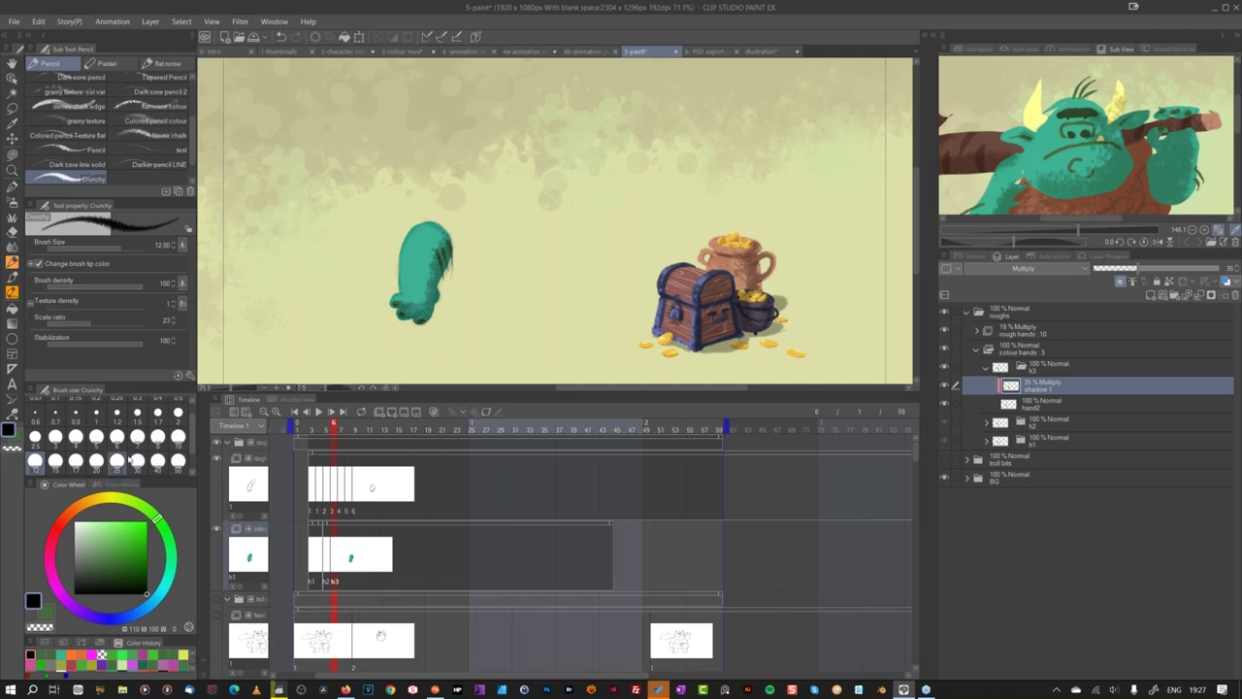
Step: Erase part of the lower dark shading with transparent colour, then go to frame 4
click(11, 449)
drag(393, 291, 417, 281)
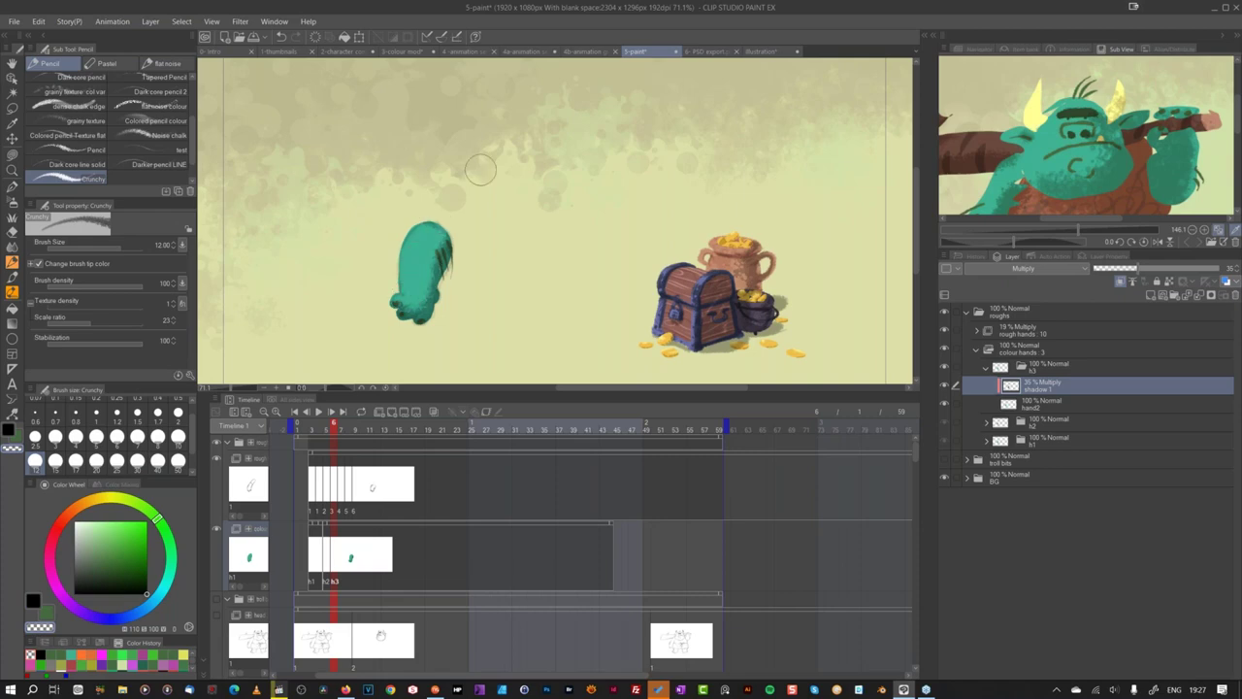
click(320, 434)
Step: Scrub the hand cels from frame 1 through frame 7 and turn on loop playback
drag(320, 437, 297, 433)
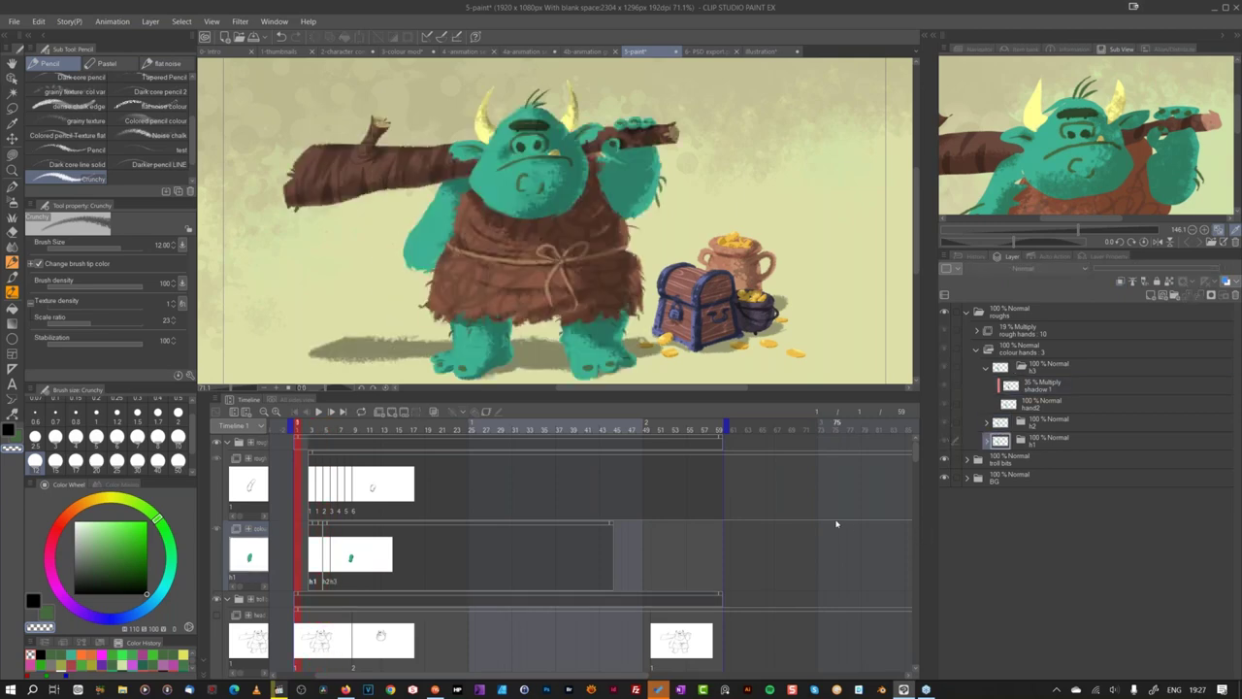
click(307, 429)
mouse_move(306, 429)
mouse_down()
mouse_move(340, 428)
mouse_move(310, 428)
mouse_up()
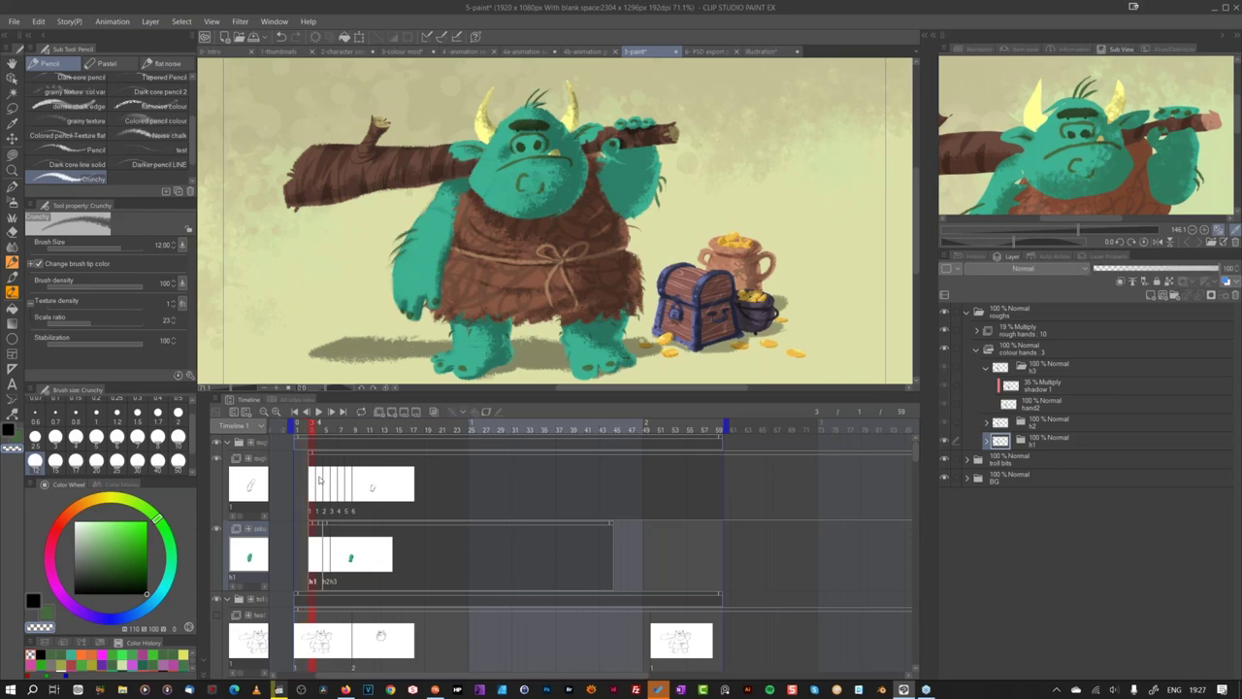
click(361, 412)
Step: Collapse the h3 folder and select the h3, h2 and h1 folders together
click(986, 369)
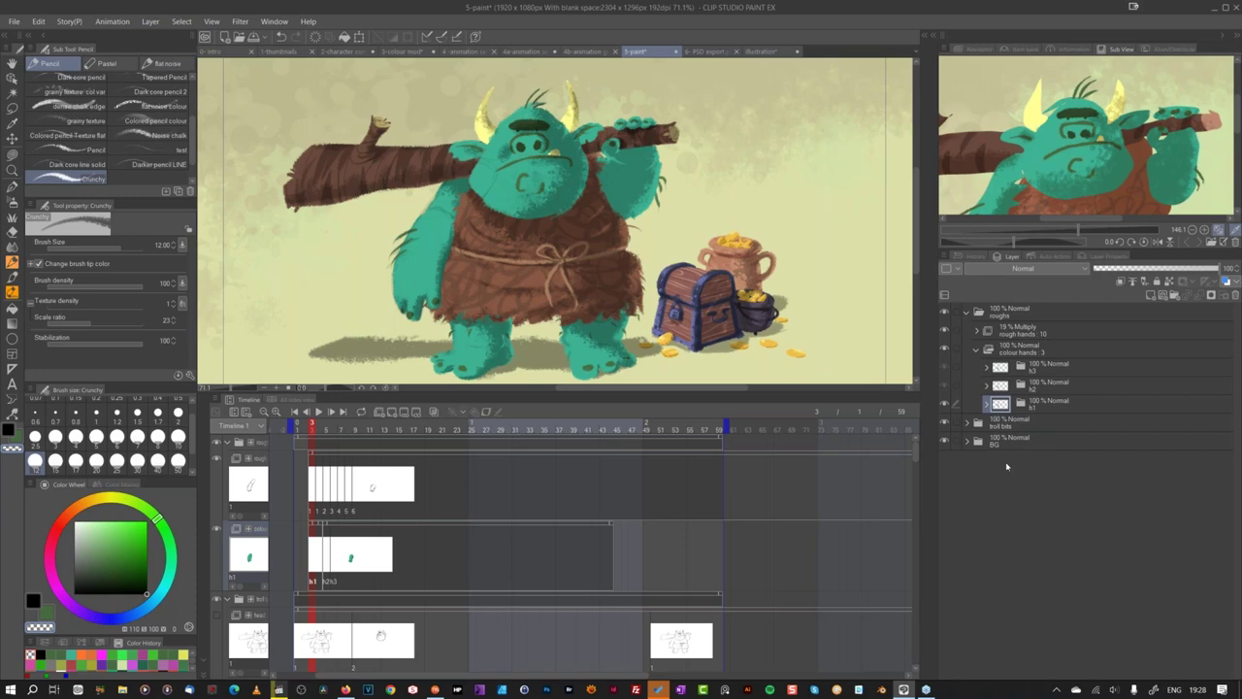
click(1044, 370)
shift+click(1050, 401)
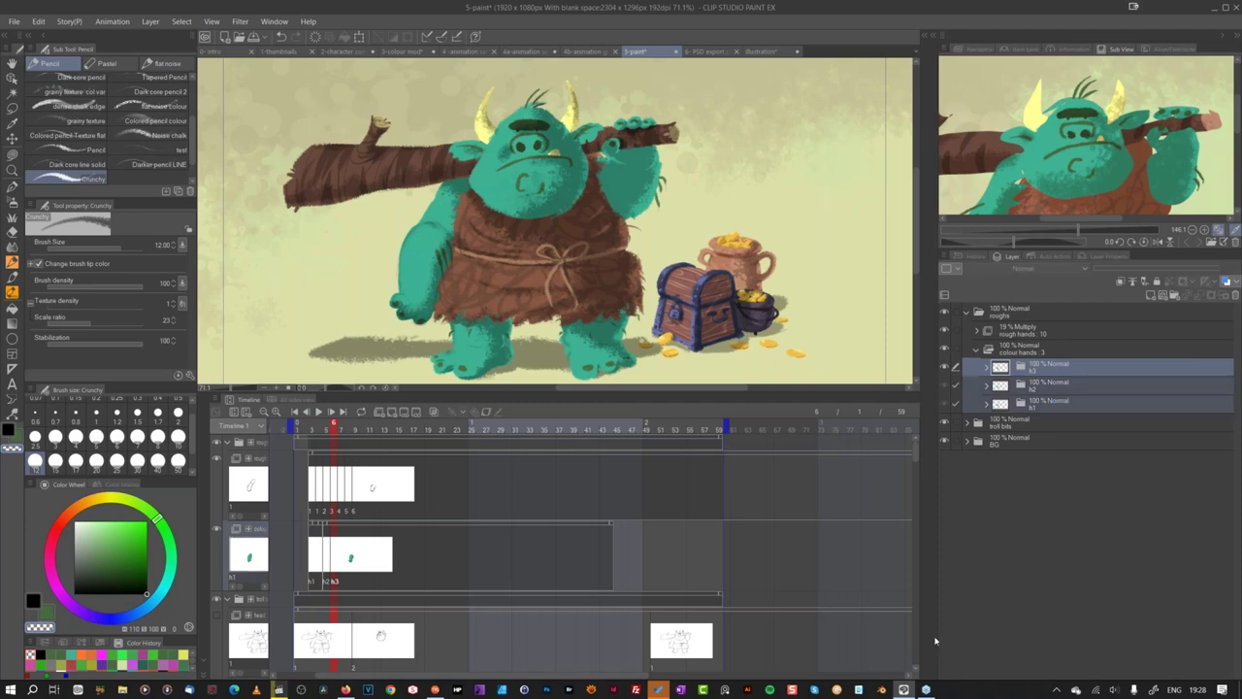
Step: Group the selected hand folders into a new folder named 'Hand switch'
right_click(1099, 365)
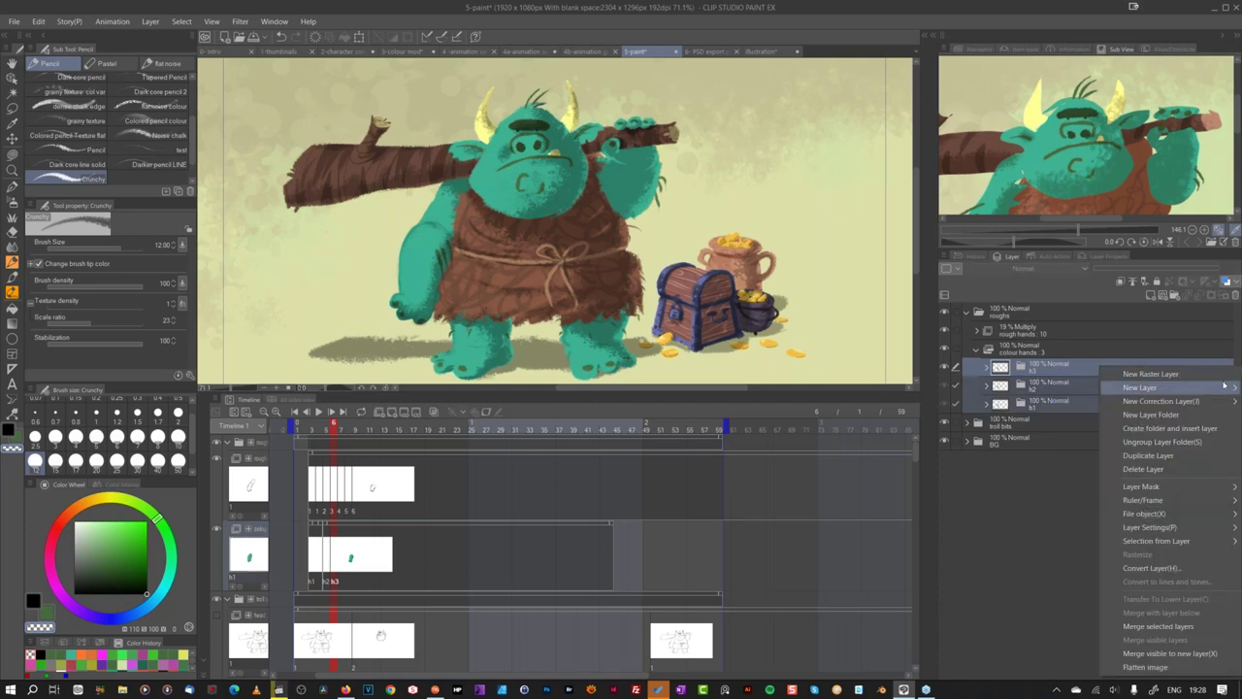
click(1194, 429)
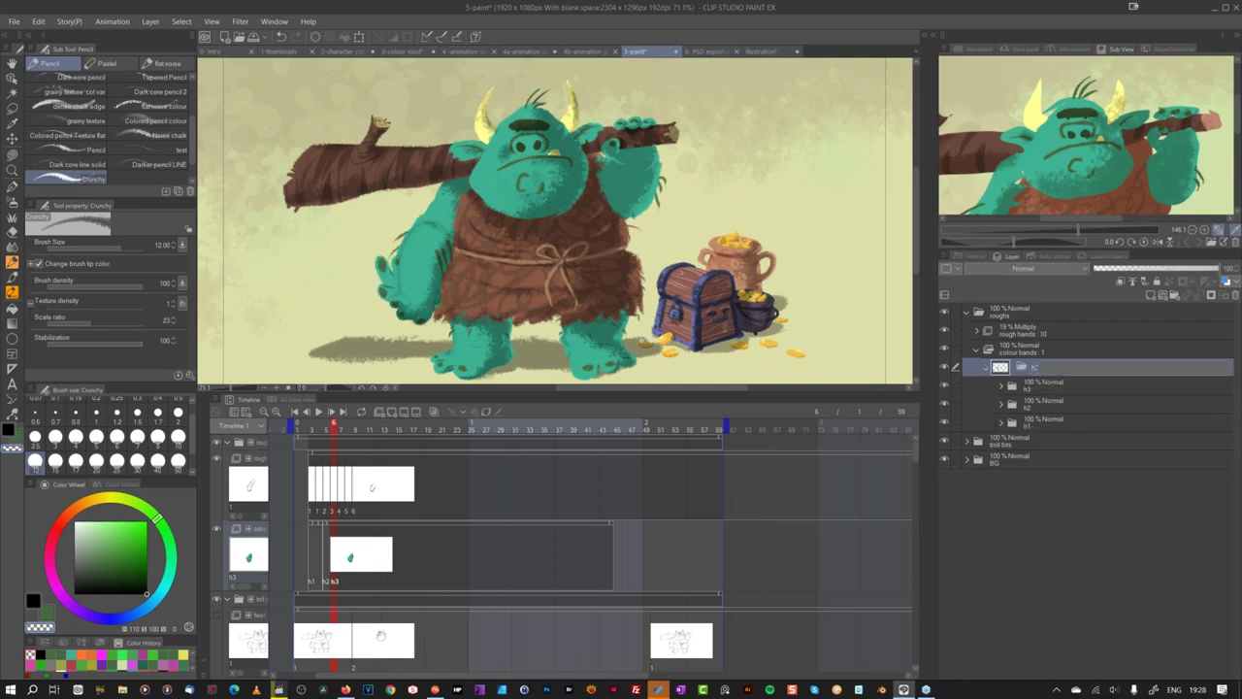
text(Hand switch)
key(Return)
Step: Move the collapsed Hand switch folder between troll bits and BG, then switch to 6-PSD export
click(987, 369)
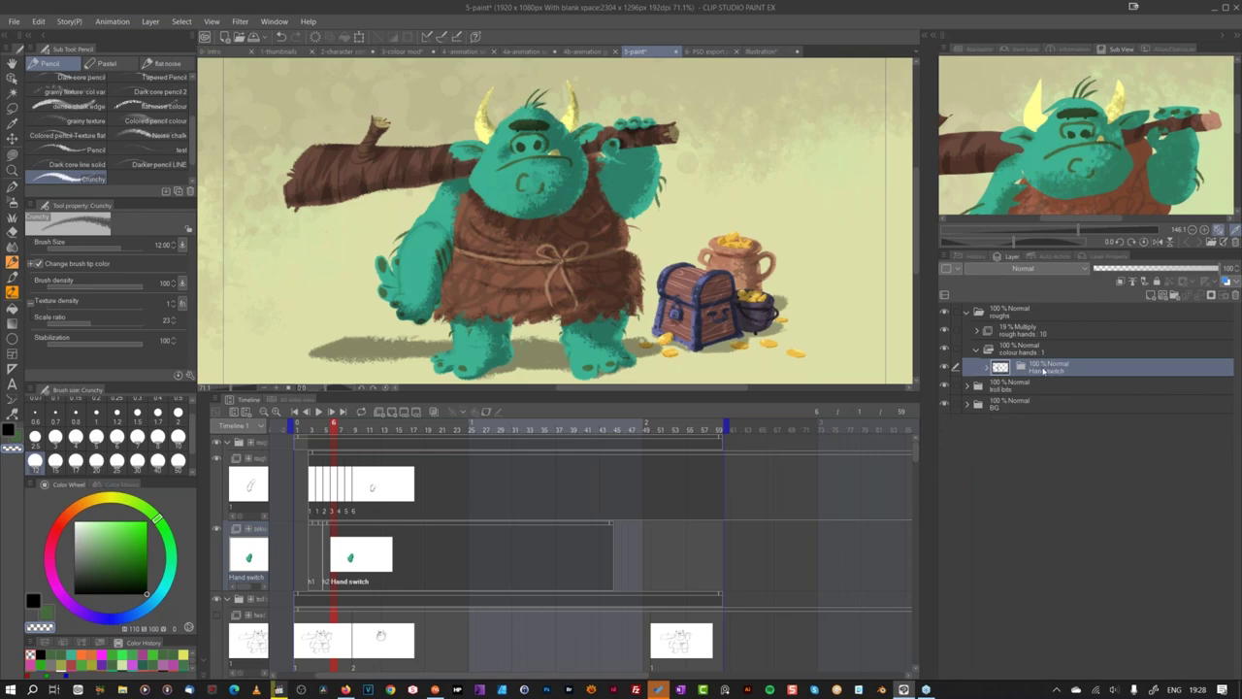
drag(1043, 370, 1026, 415)
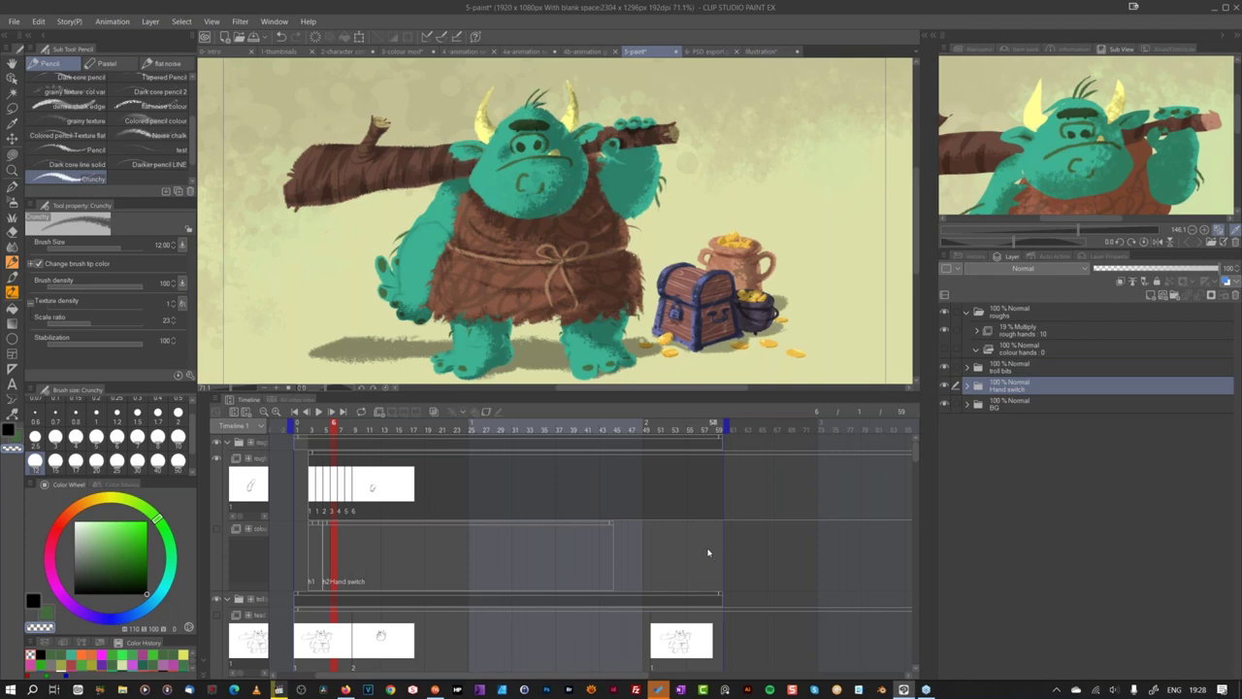
click(710, 51)
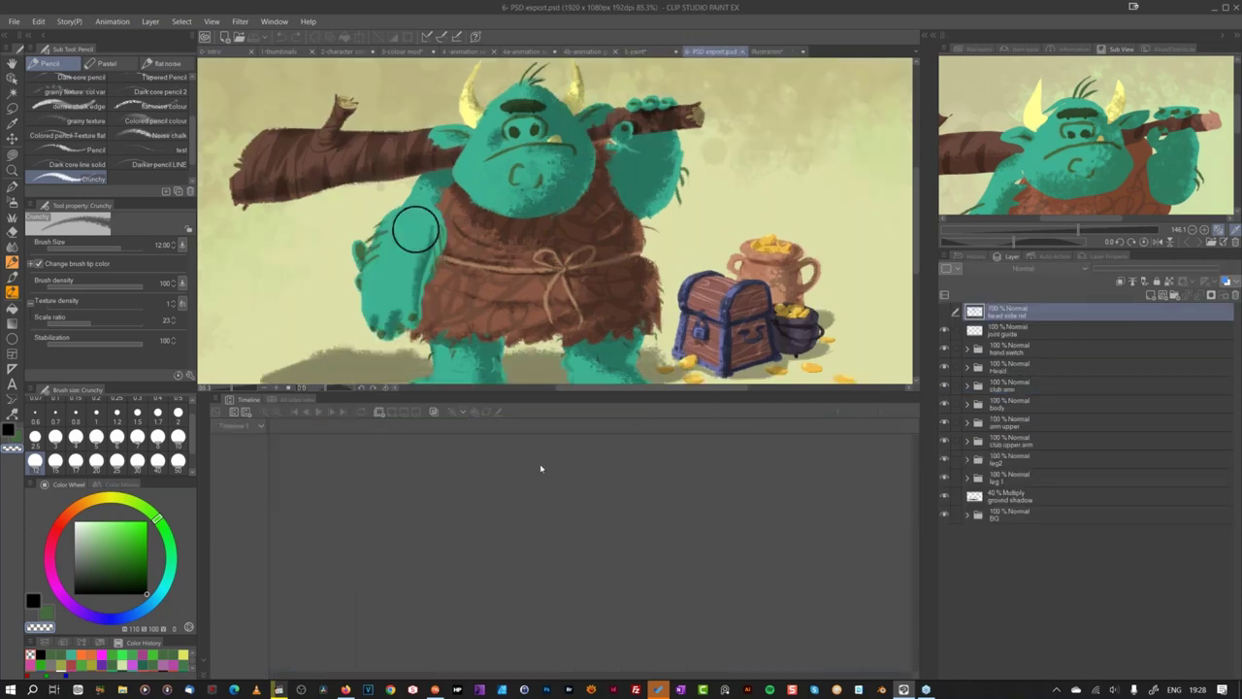
Step: Hide the timeline and inspect the hand switch and club arm folders' contents
click(203, 675)
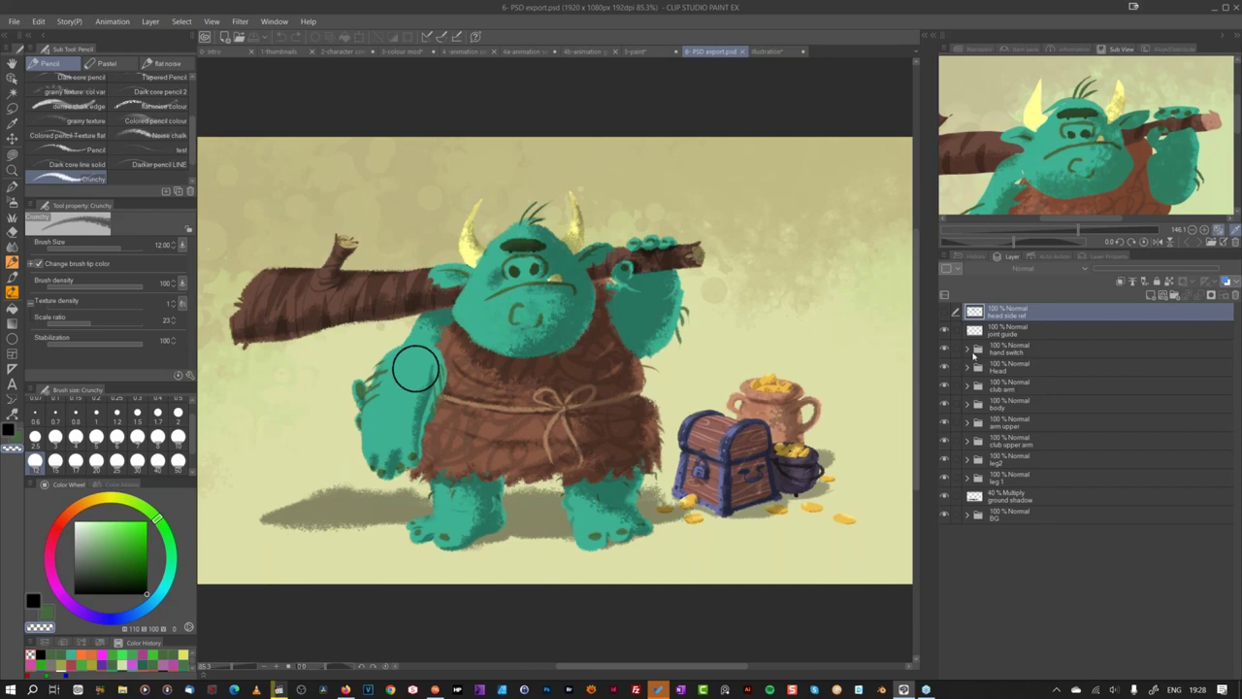
click(968, 349)
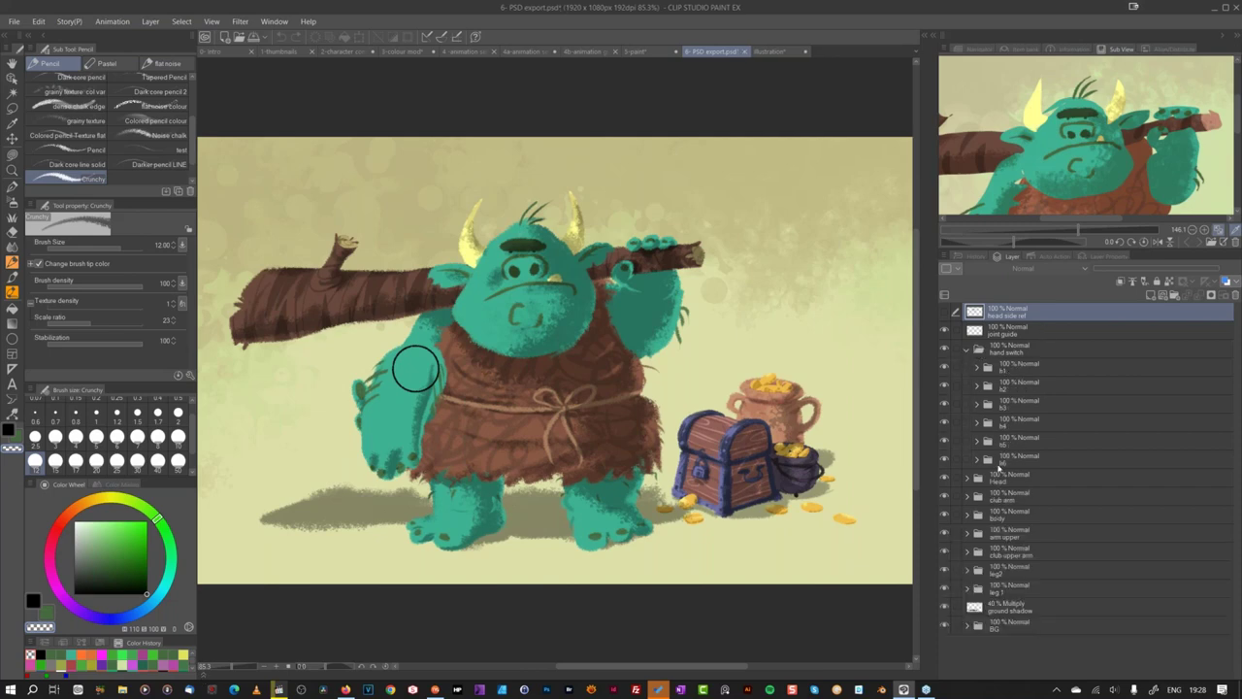
click(967, 349)
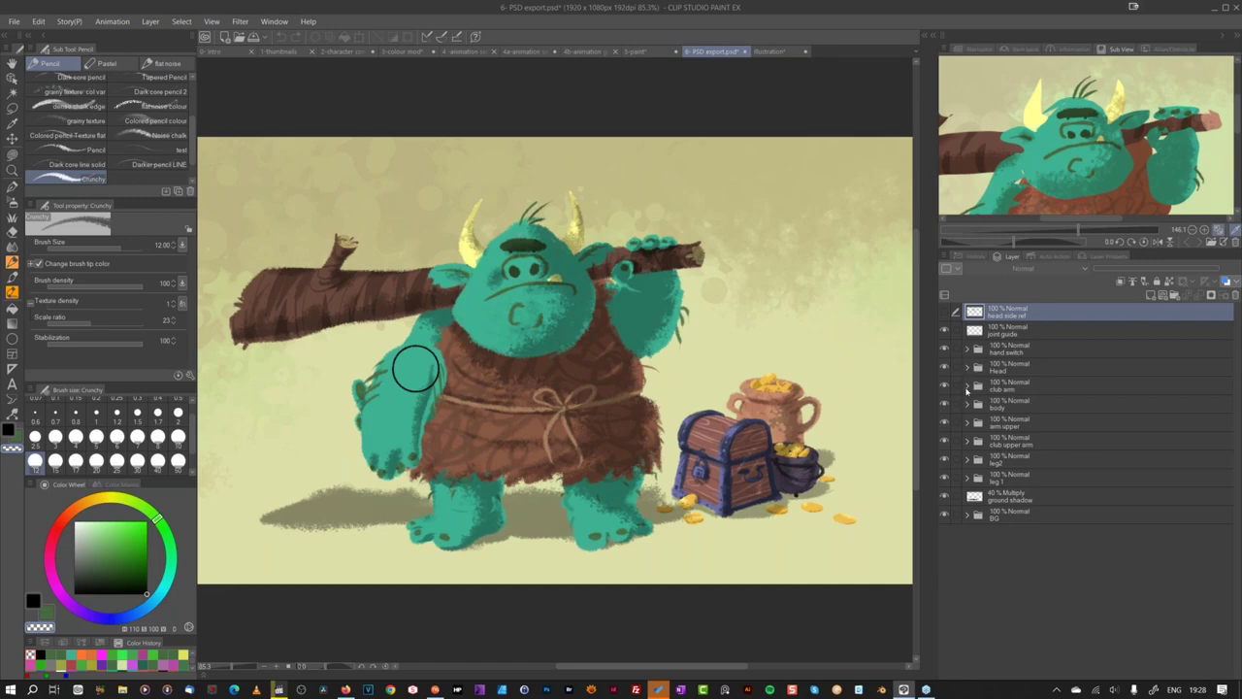
click(968, 386)
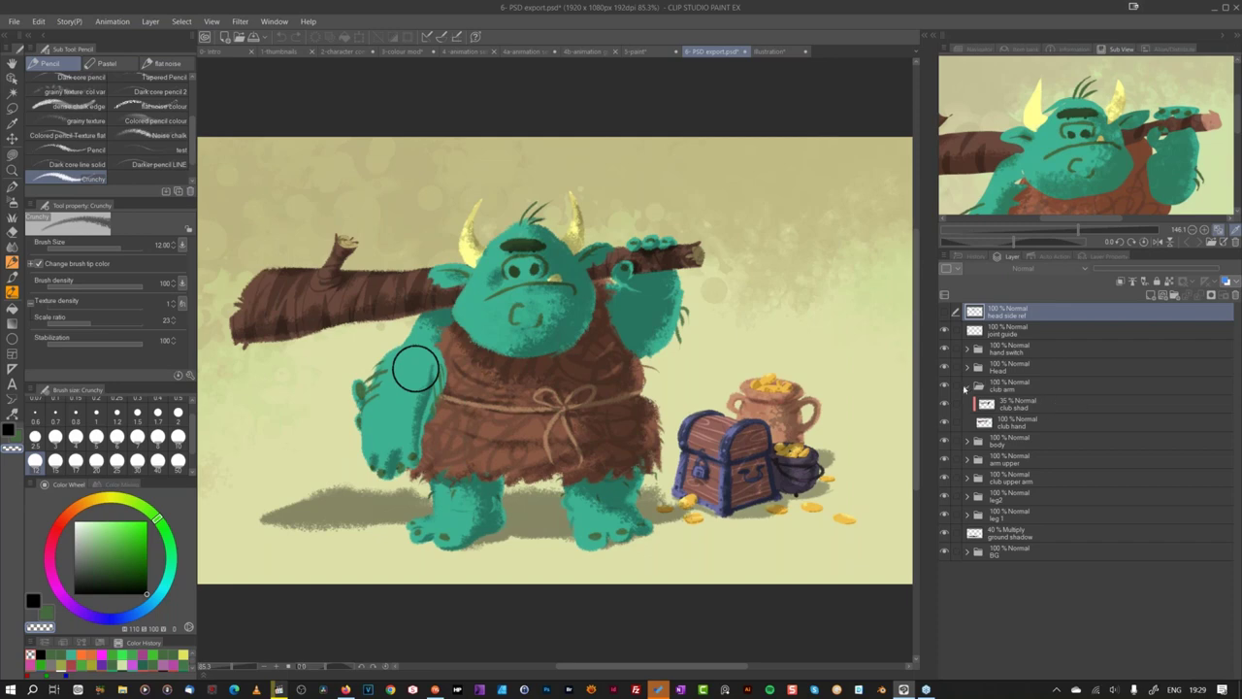
click(966, 387)
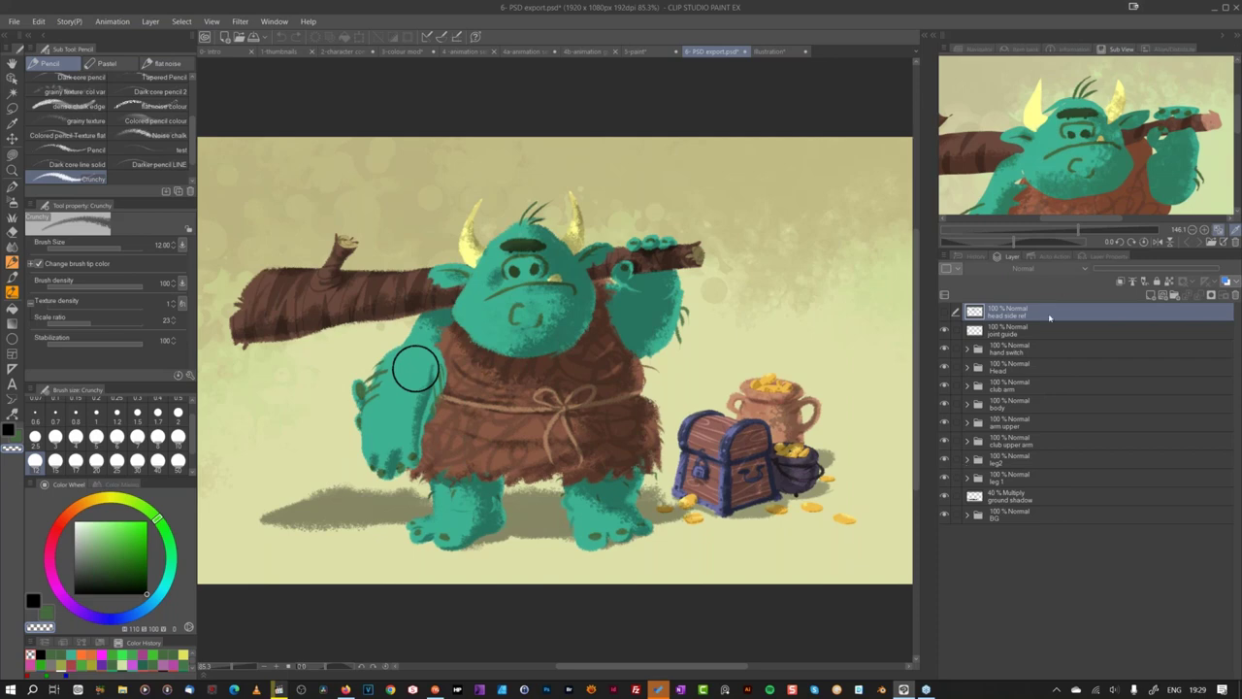
Step: Test and undo a shoulder arc on the joint guide layer, show the head side ref, then bring up Moho
click(1003, 335)
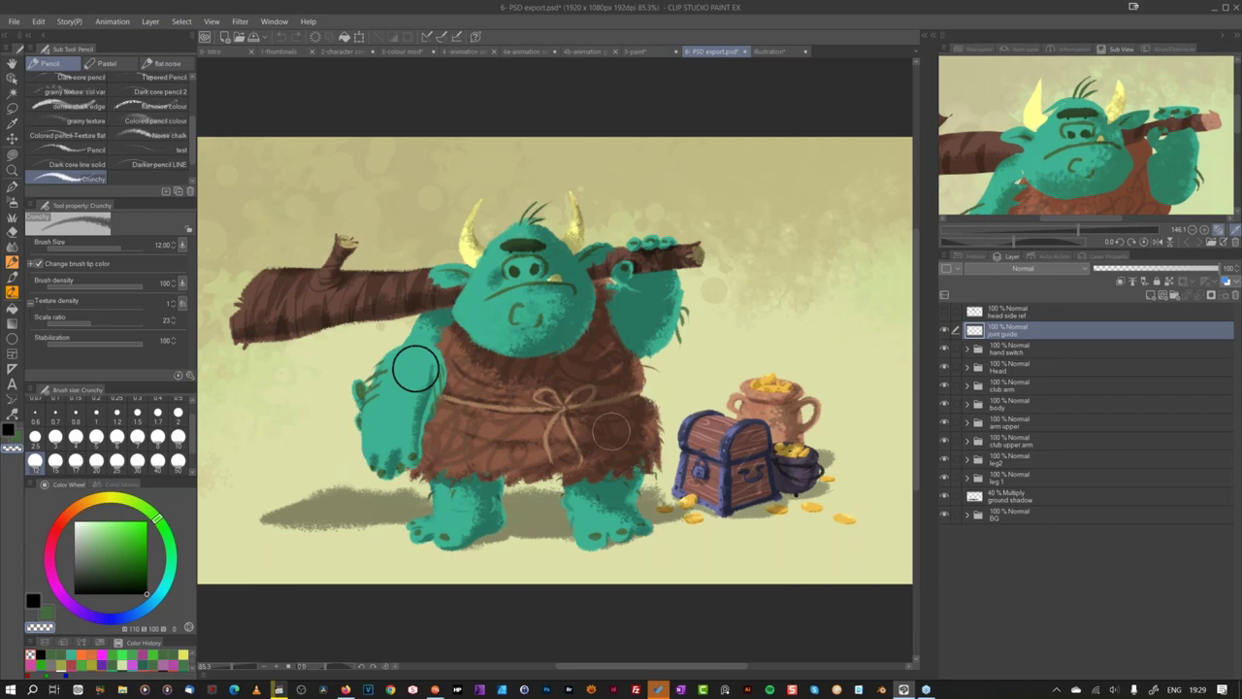
mouse_move(417, 351)
mouse_down()
mouse_move(419, 380)
mouse_move(447, 380)
mouse_up()
key(ctrl+z)
key(ctrl+z)
click(944, 312)
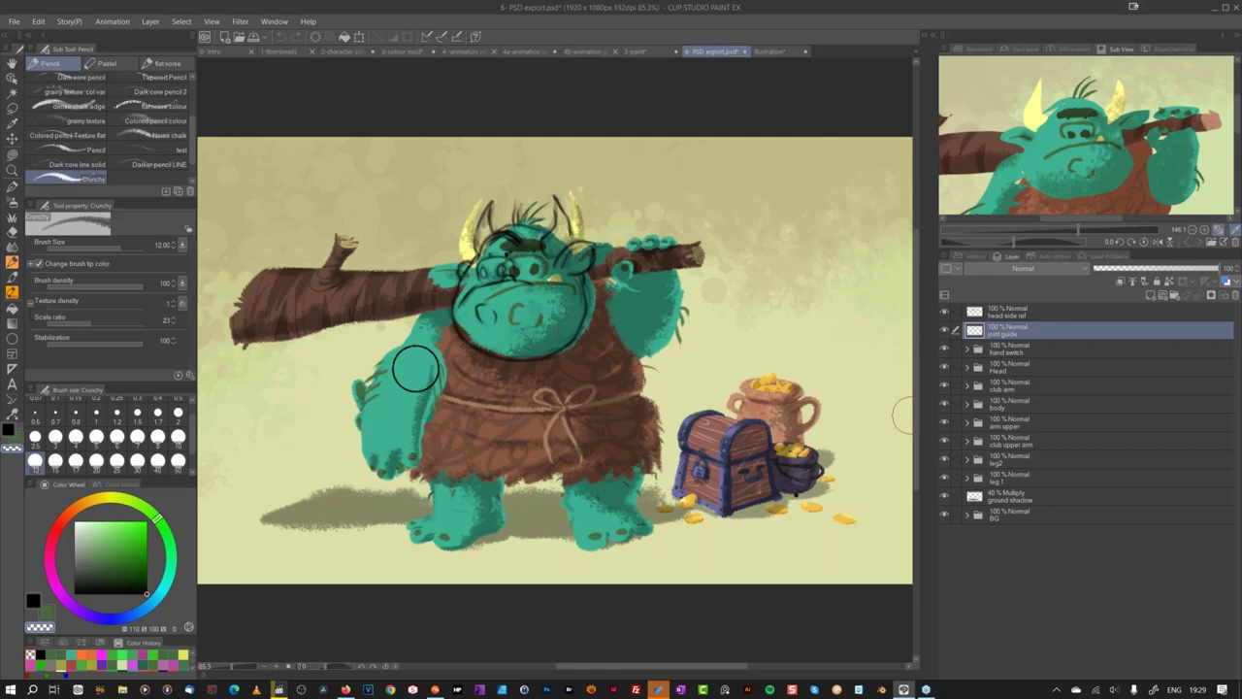
click(1217, 11)
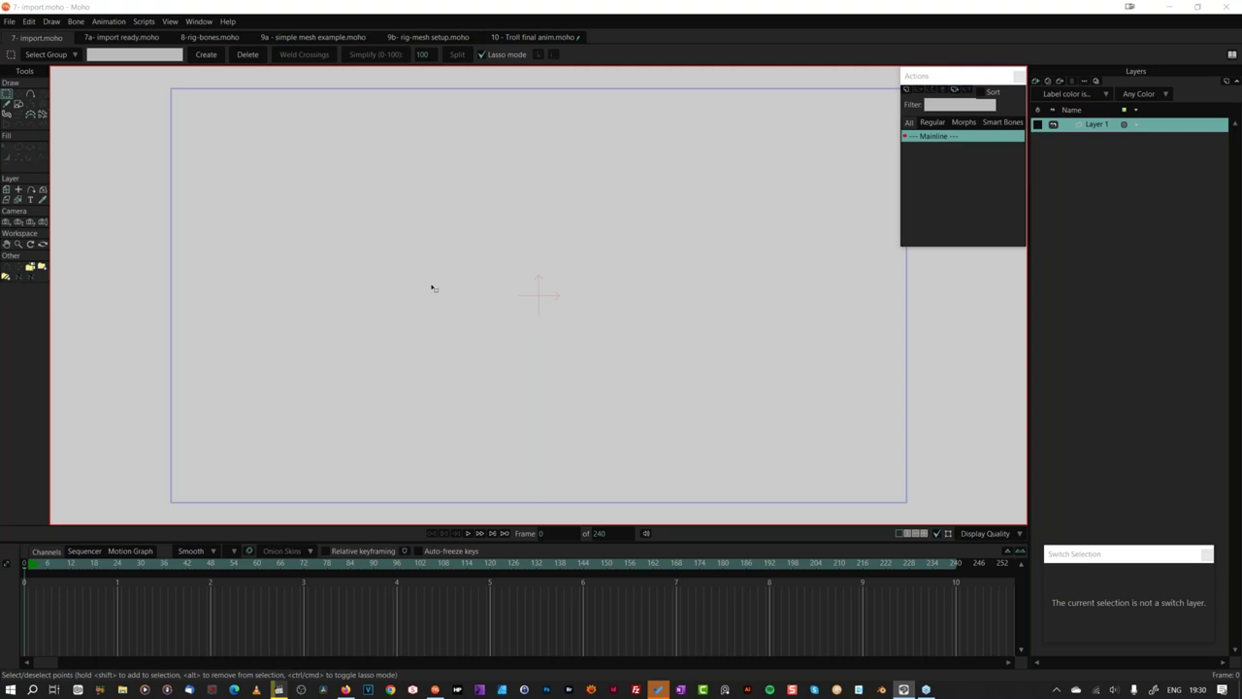
Step: Open '6- PSD export.psd' in Moho with its layers imported individually
click(9, 21)
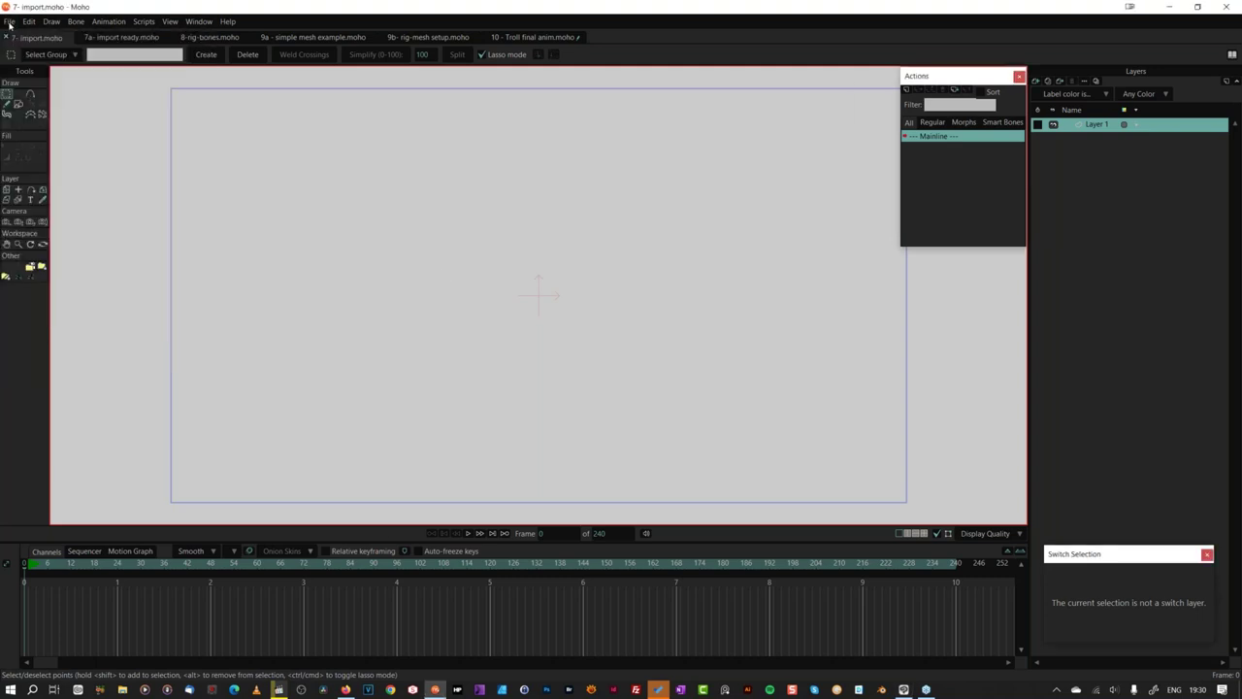
click(9, 21)
click(56, 76)
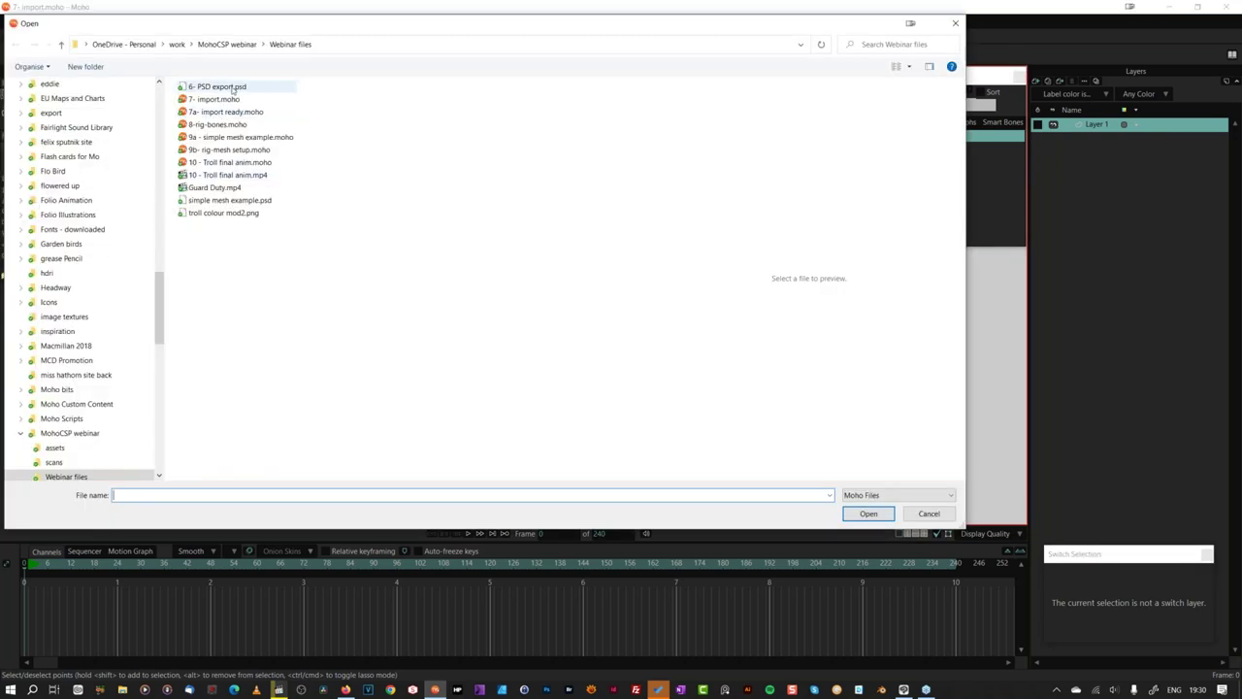
click(234, 87)
click(869, 515)
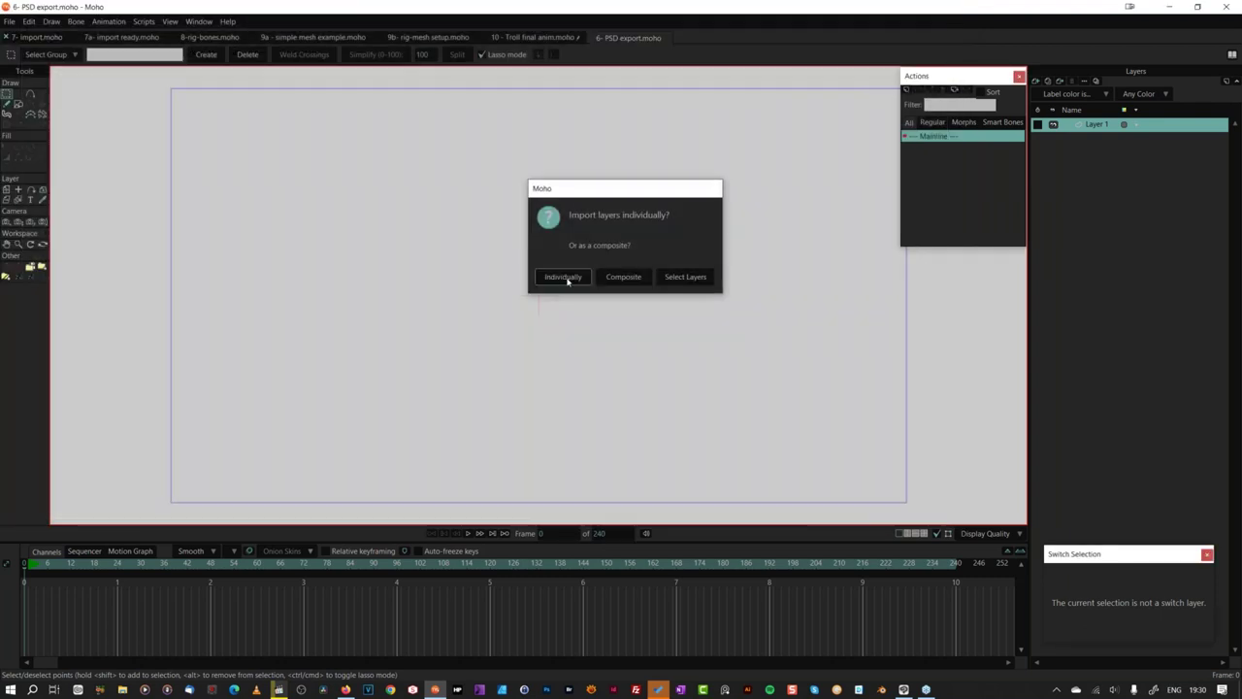
click(563, 277)
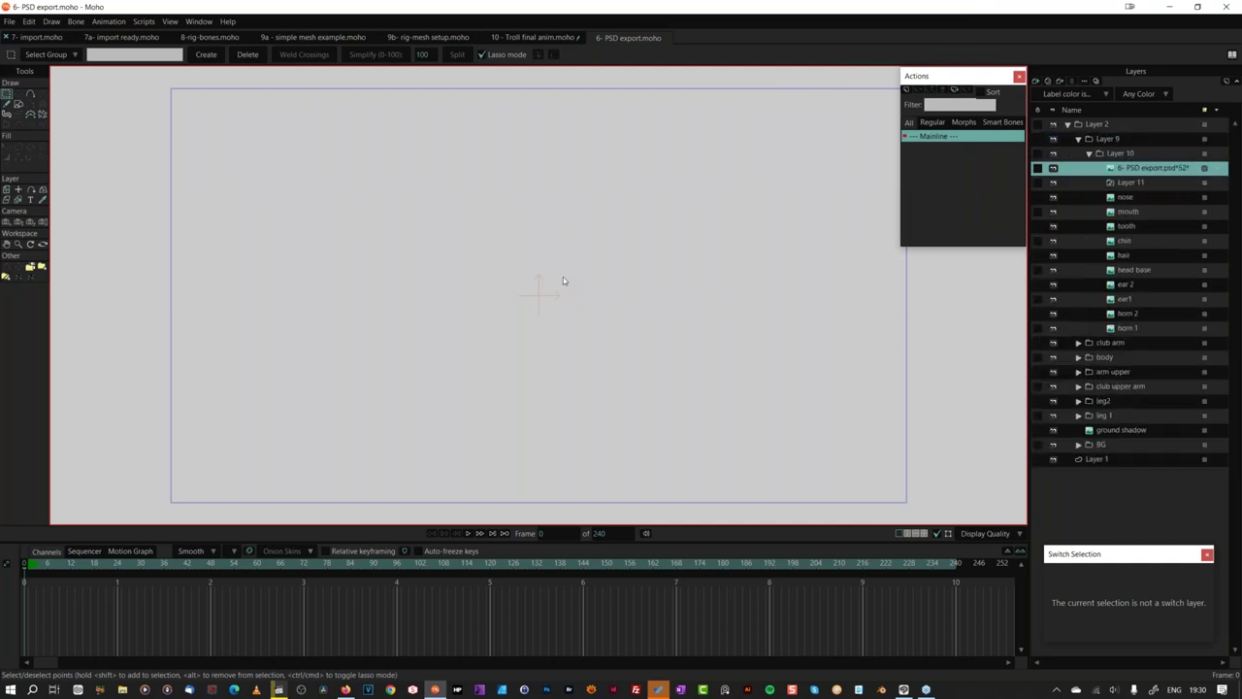
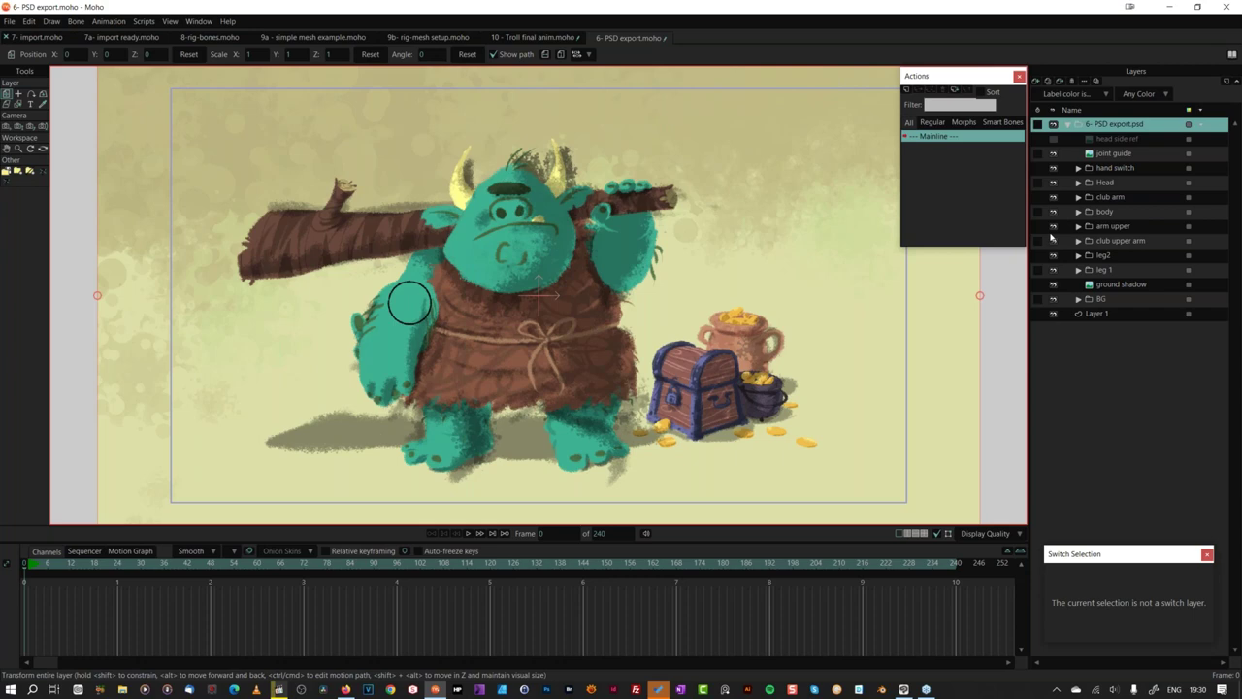
Step: Convert the imported PSD group into a bone layer and select the hand switch layer
right_click(1122, 122)
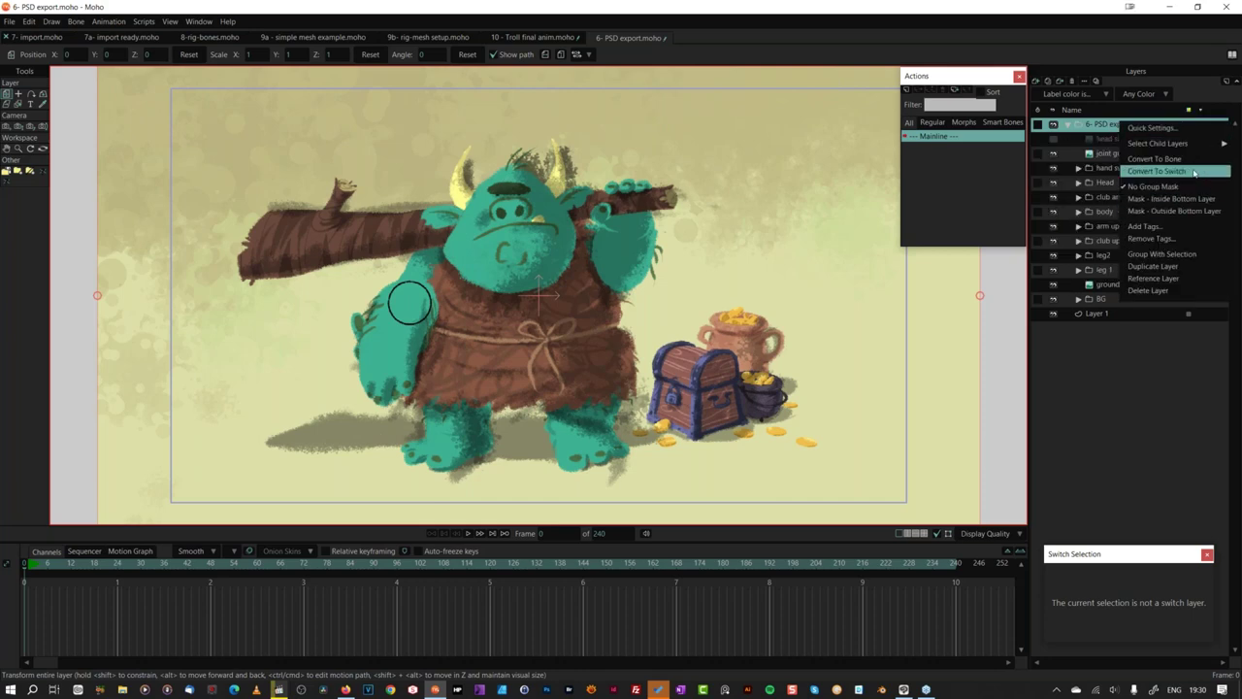
key(Return)
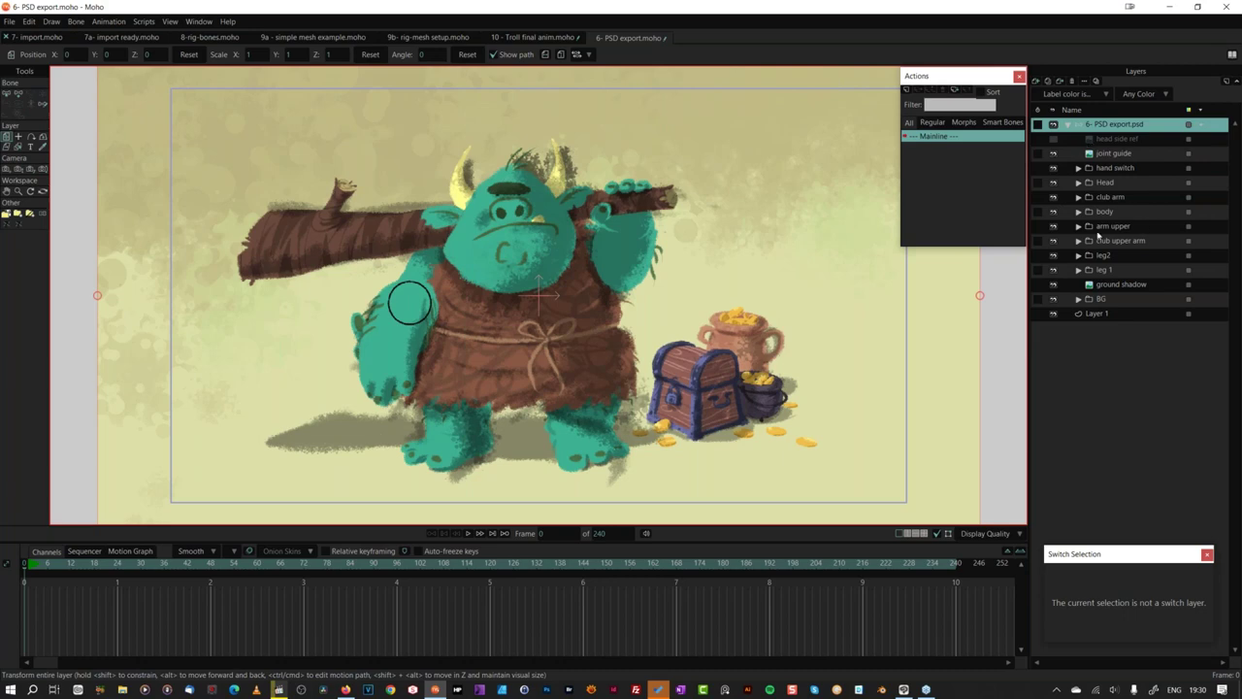
click(1126, 170)
Step: Dock the hand switch's Switch Selection preview beside the layer list at lower right
right_click(1134, 171)
key(Escape)
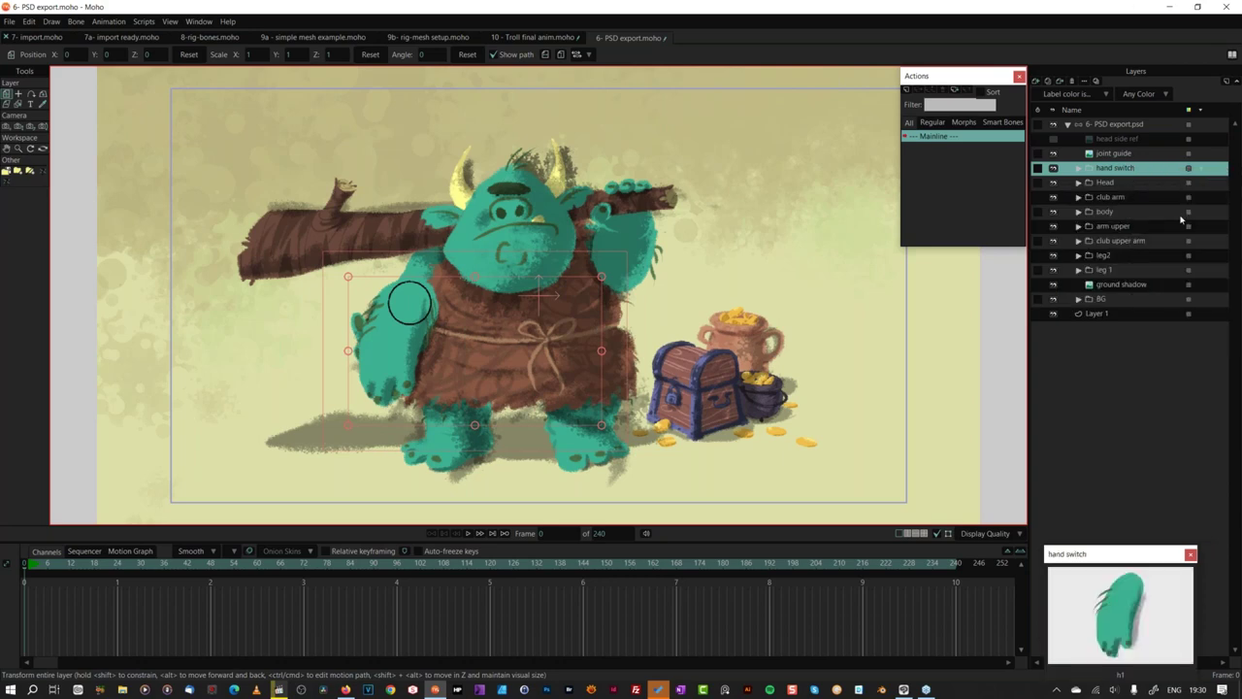
drag(1118, 551, 785, 185)
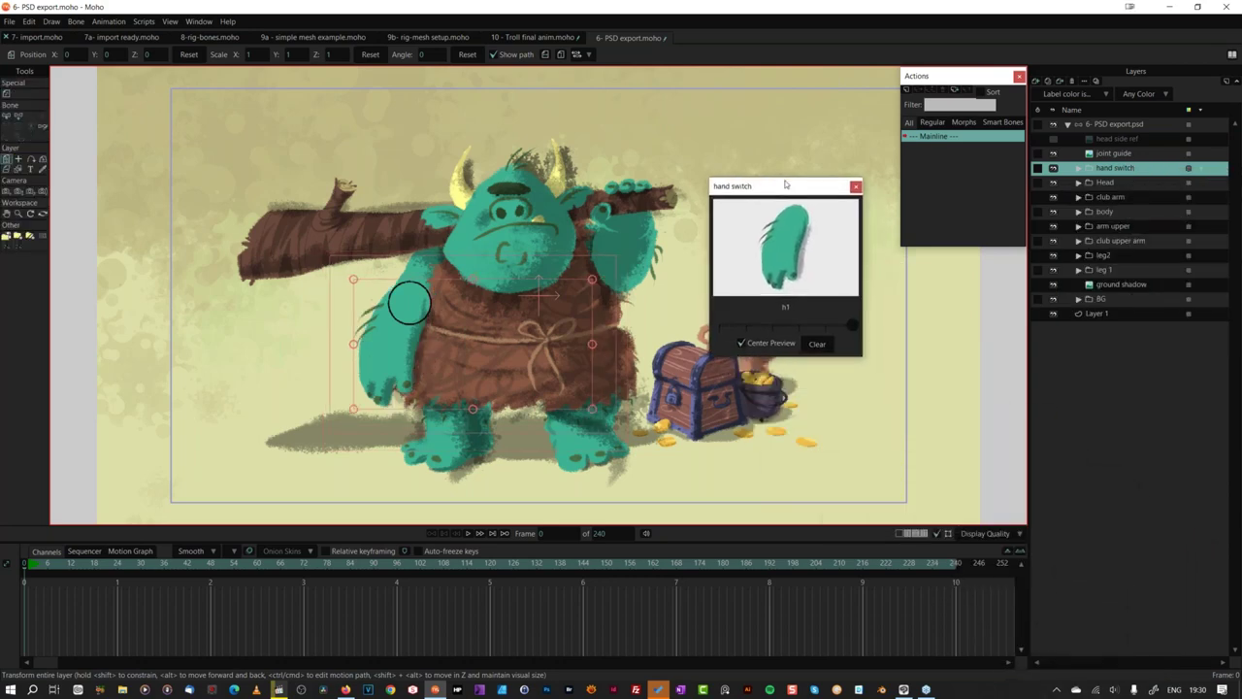
click(199, 22)
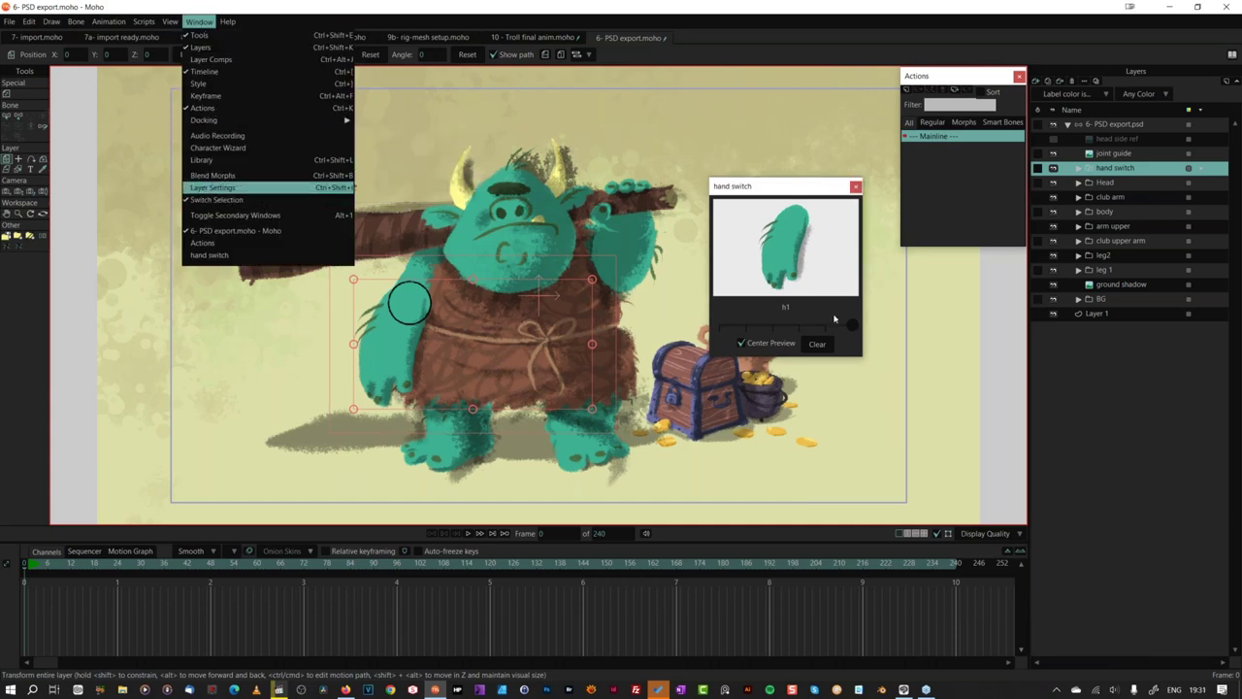
scroll(850, 329, down, 5)
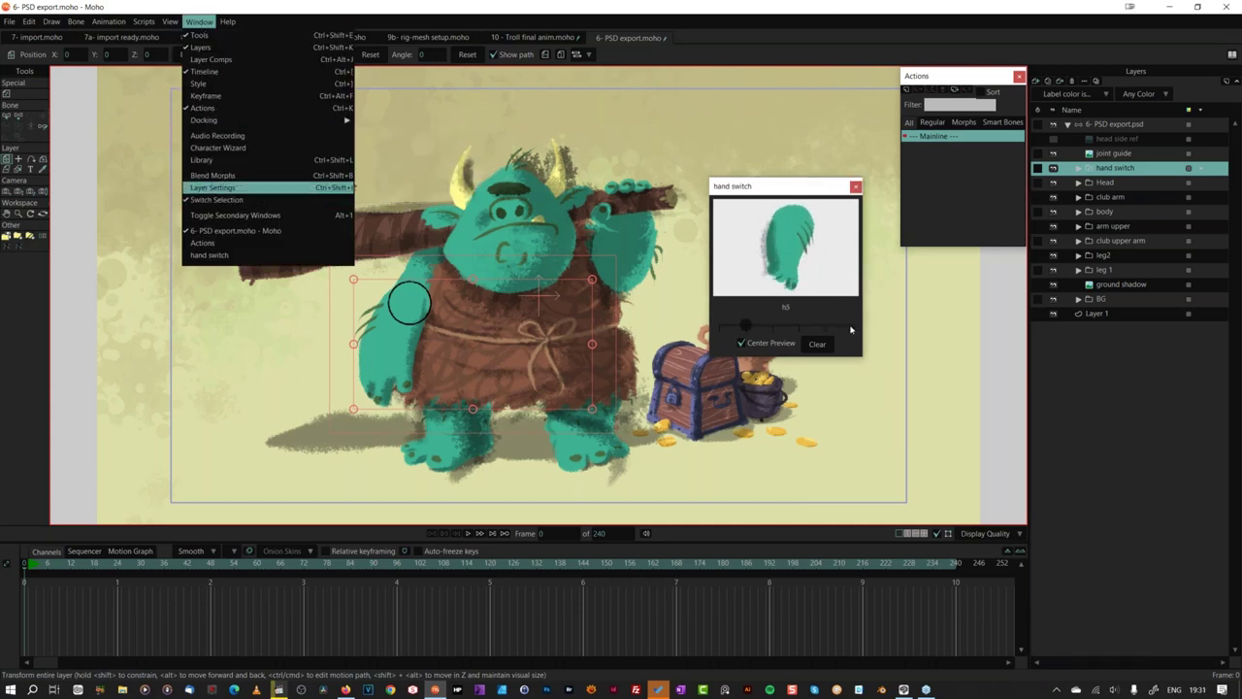
scroll(850, 329, up, 5)
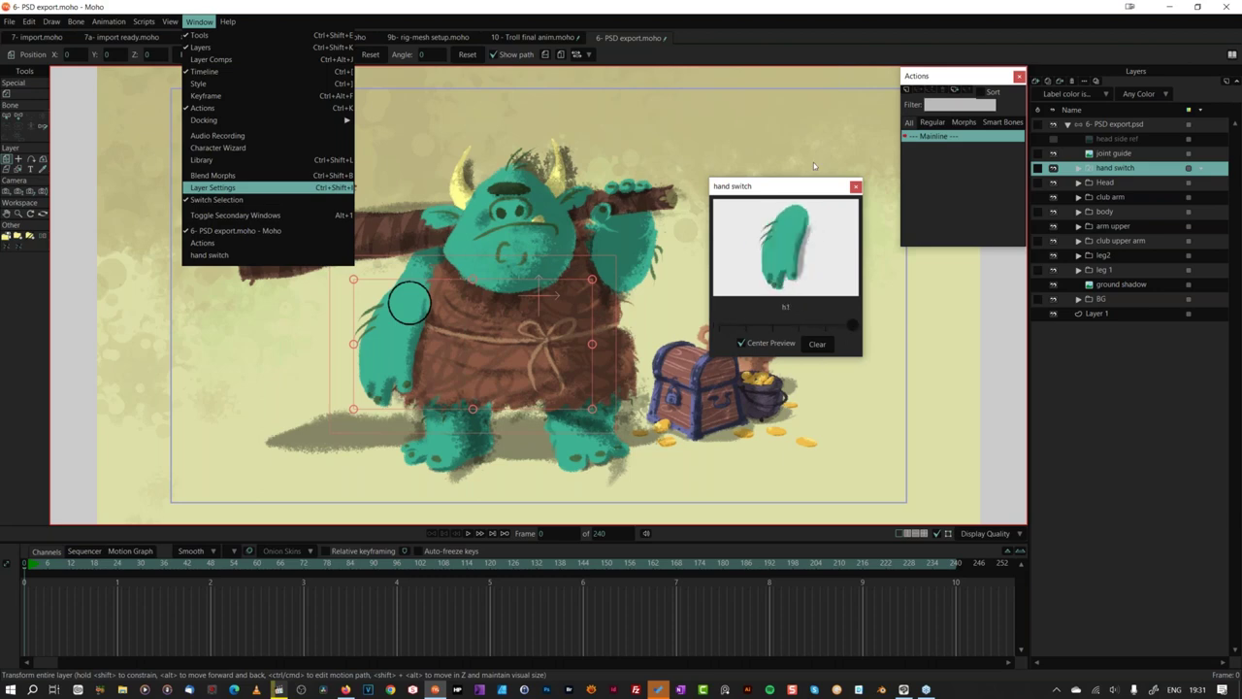
drag(802, 188, 1143, 404)
key(Escape)
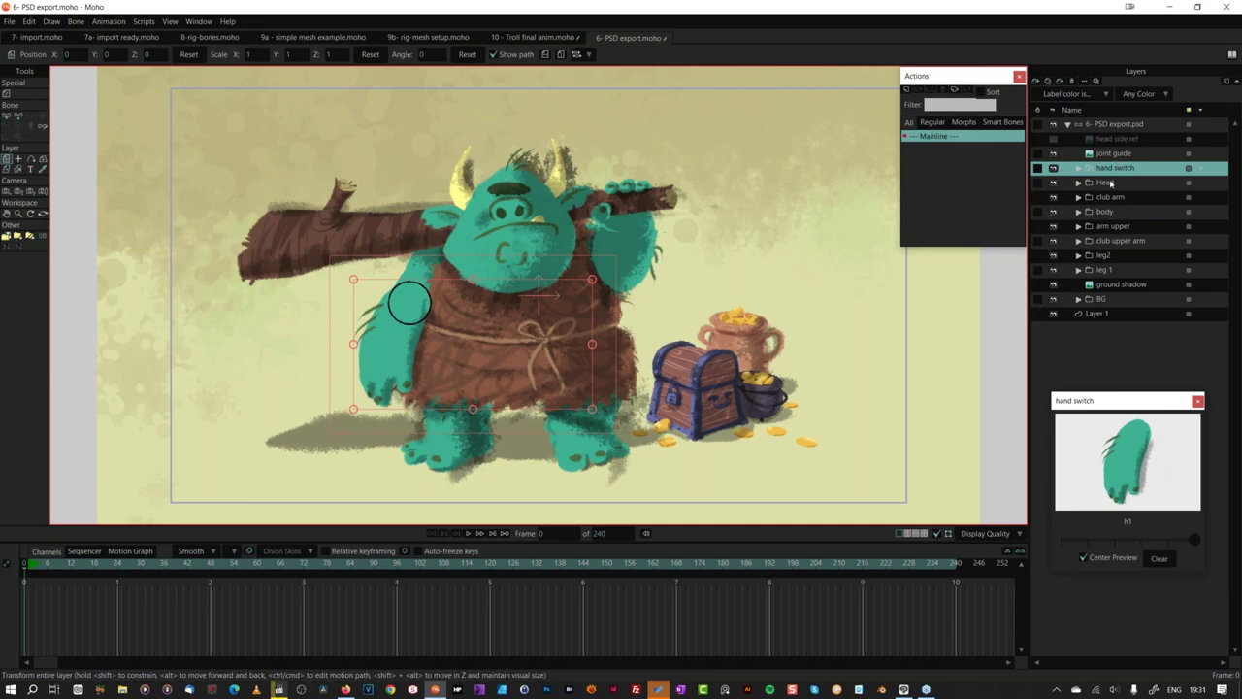
Step: Give the Head and club arm groups a Mask - Bottom Layer setting
click(1078, 182)
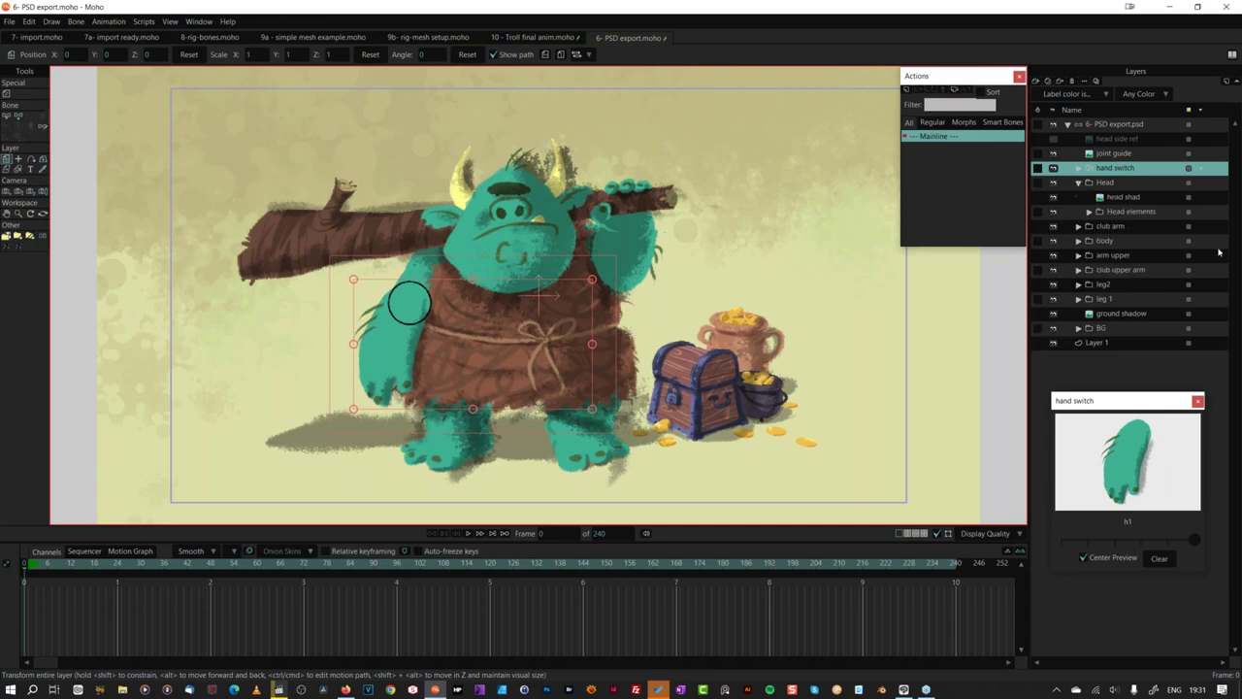
click(1079, 184)
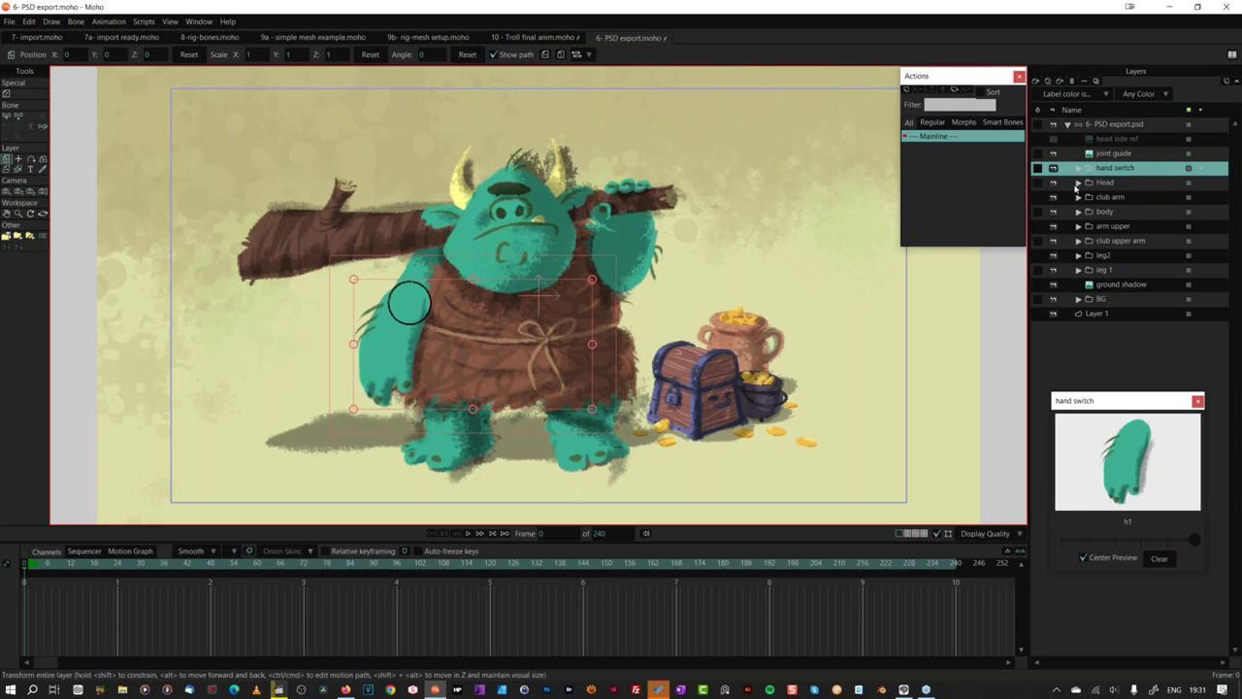
click(1119, 183)
right_click(1119, 184)
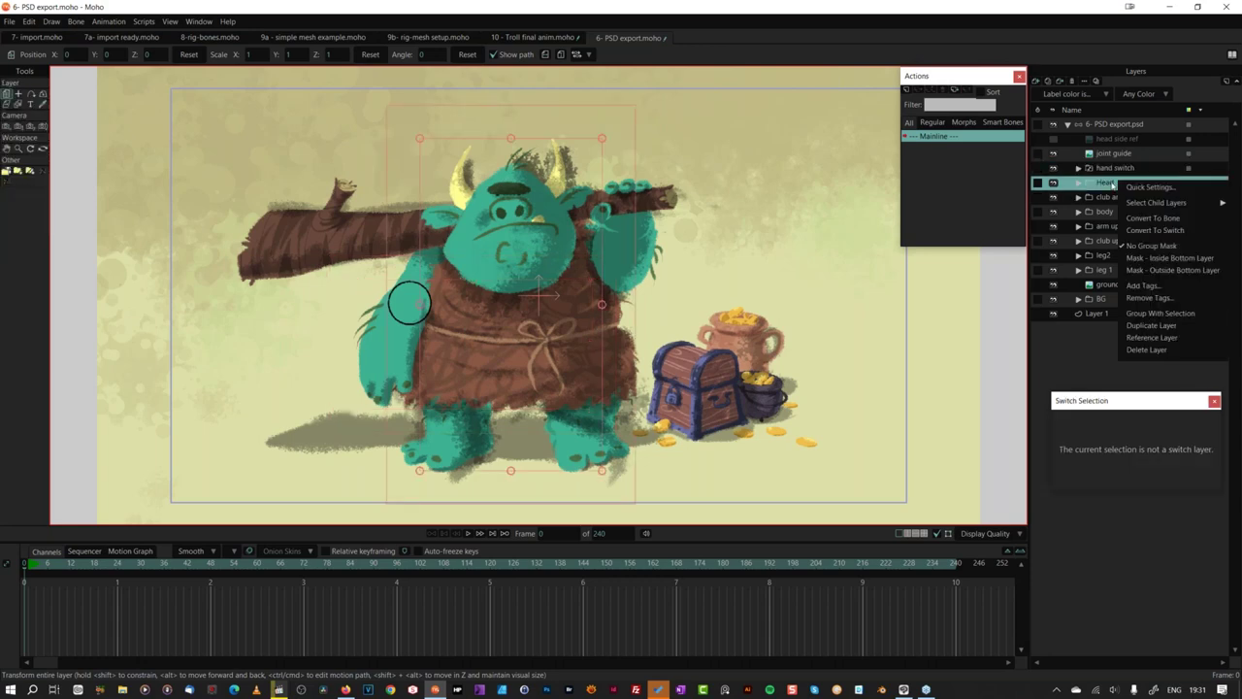
click(1171, 260)
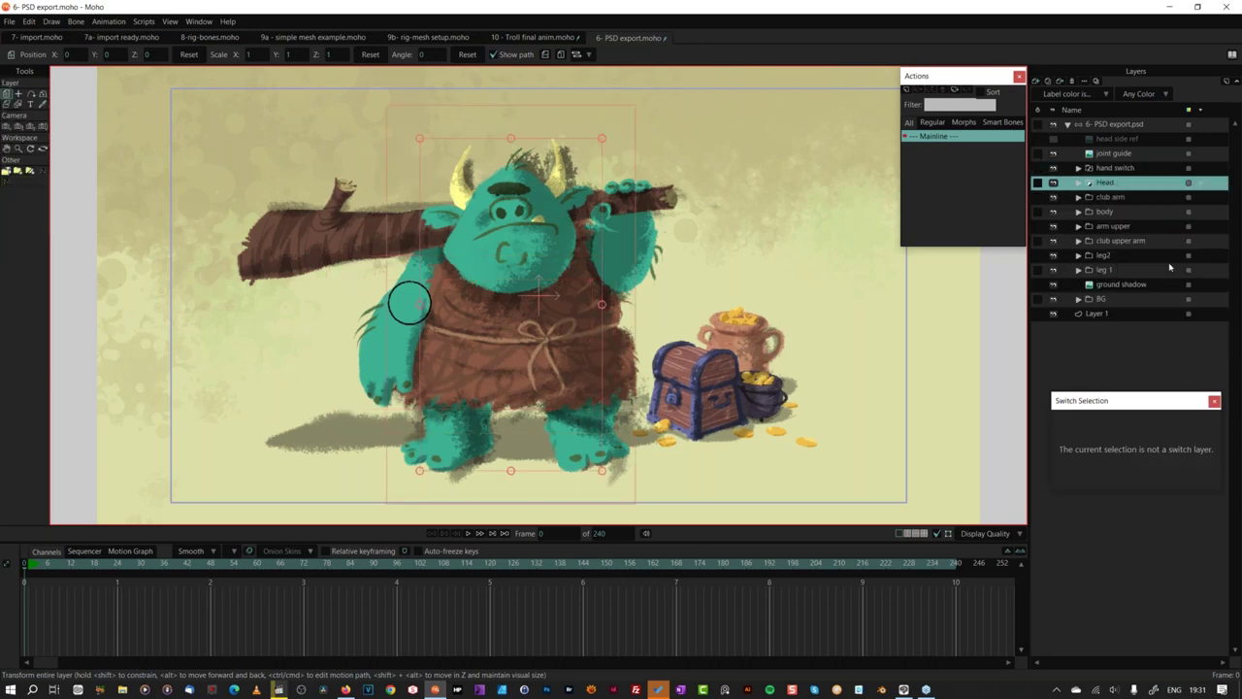
click(1116, 198)
right_click(1116, 198)
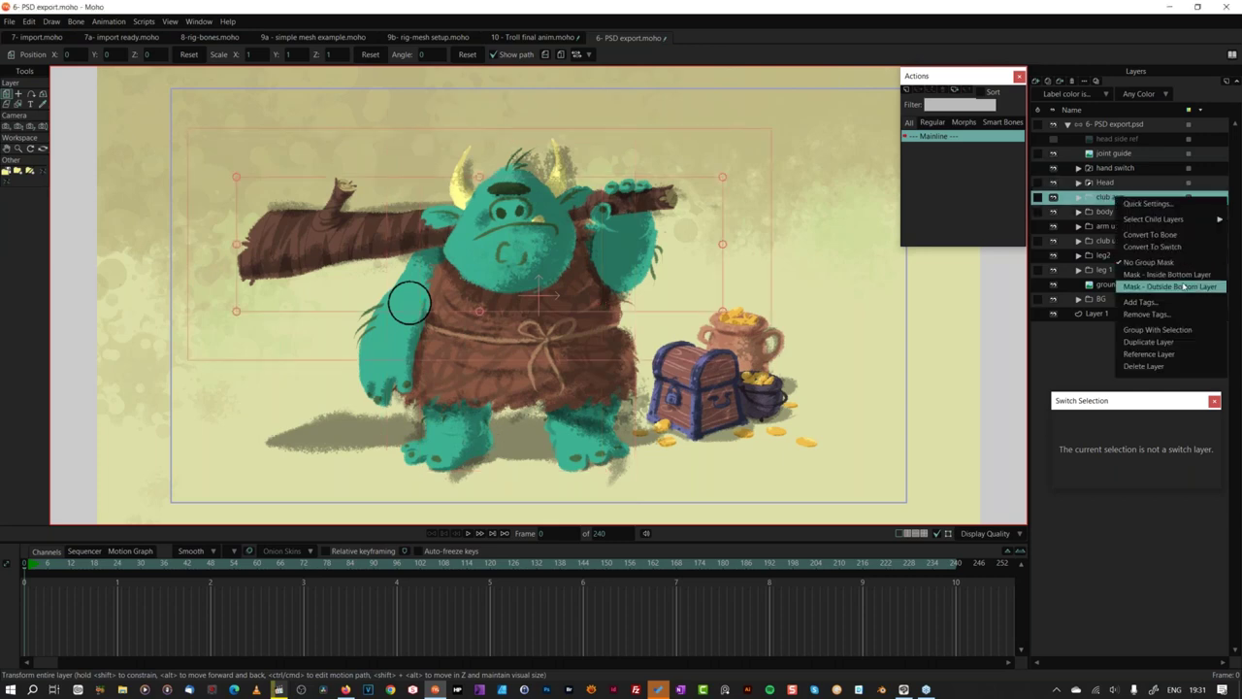
click(1171, 286)
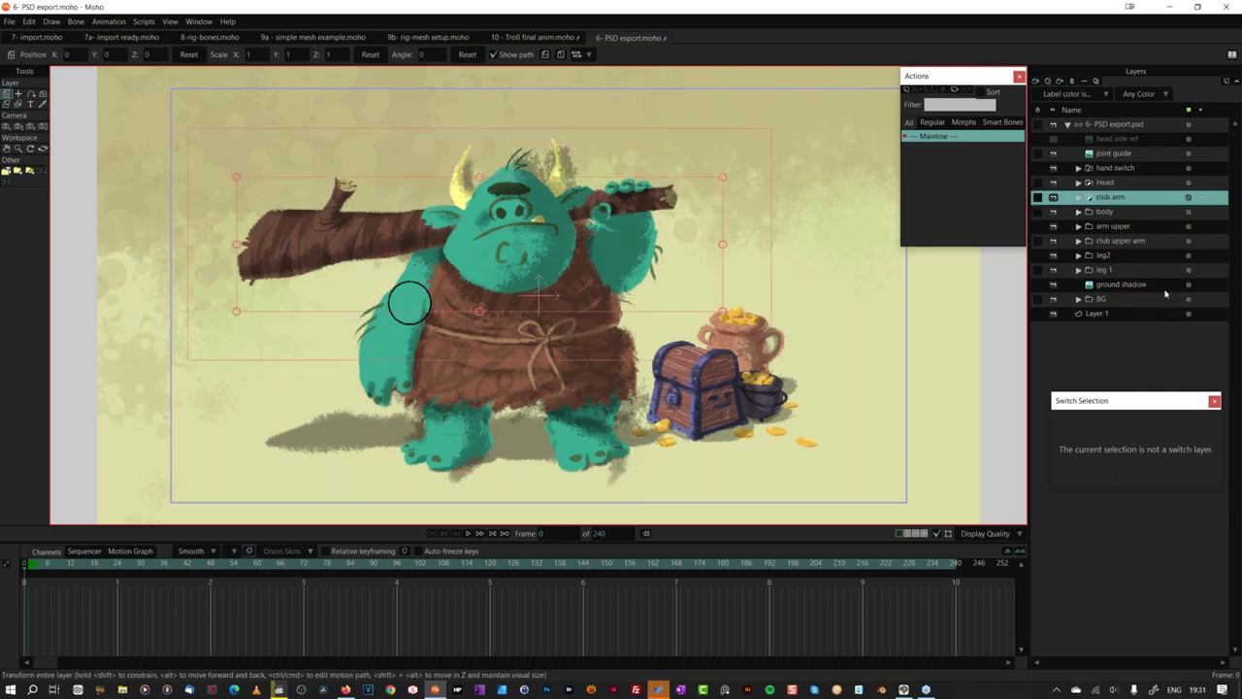
Step: Mask the body group against its bottom layer, then bring up 7a- import ready.moho
click(1114, 213)
right_click(1114, 213)
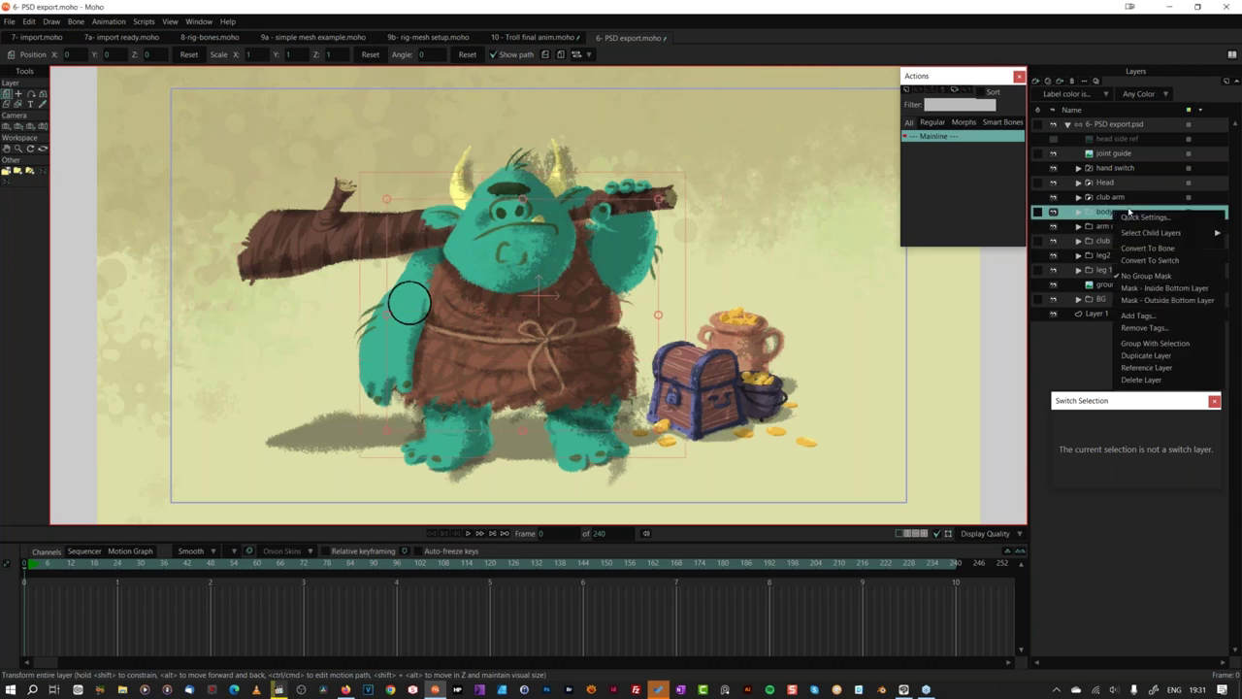
click(1179, 307)
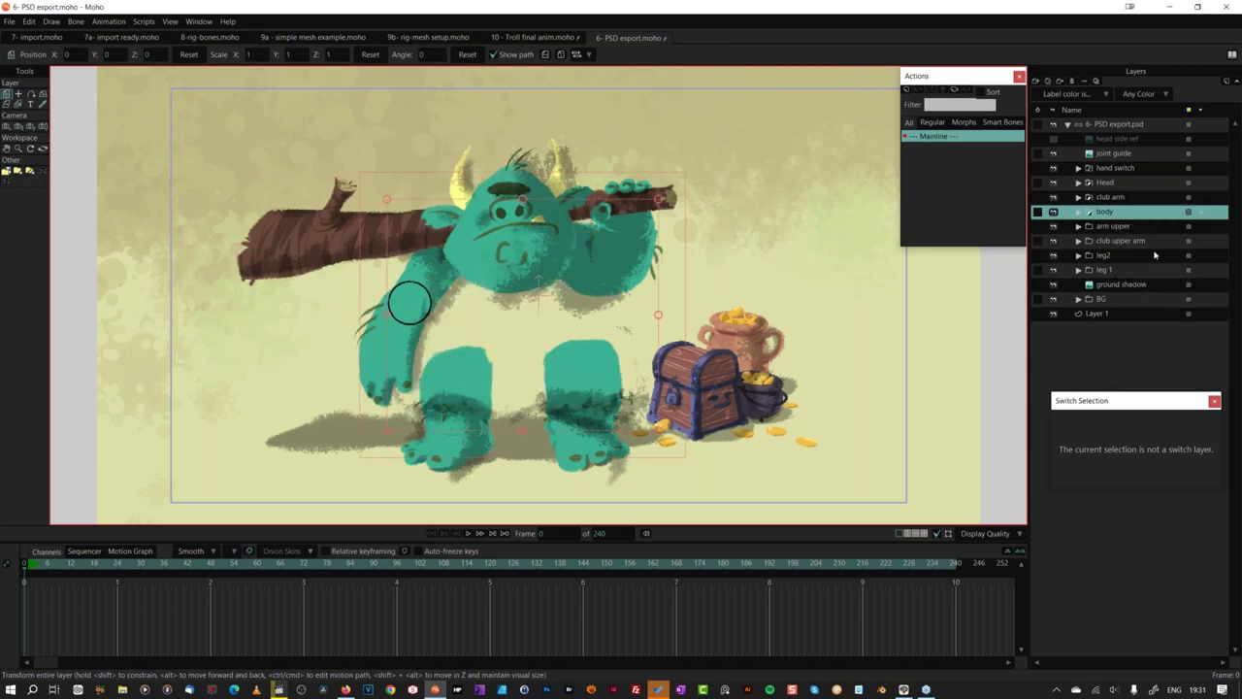
key(ctrl+z)
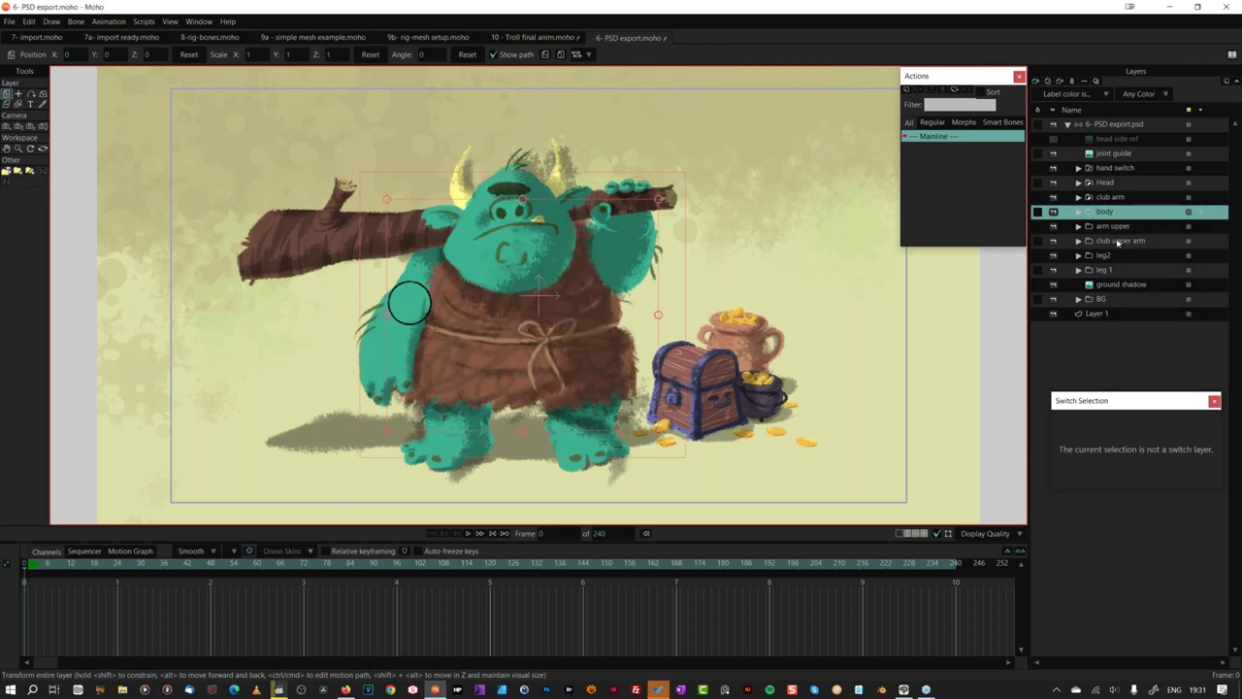
click(1078, 212)
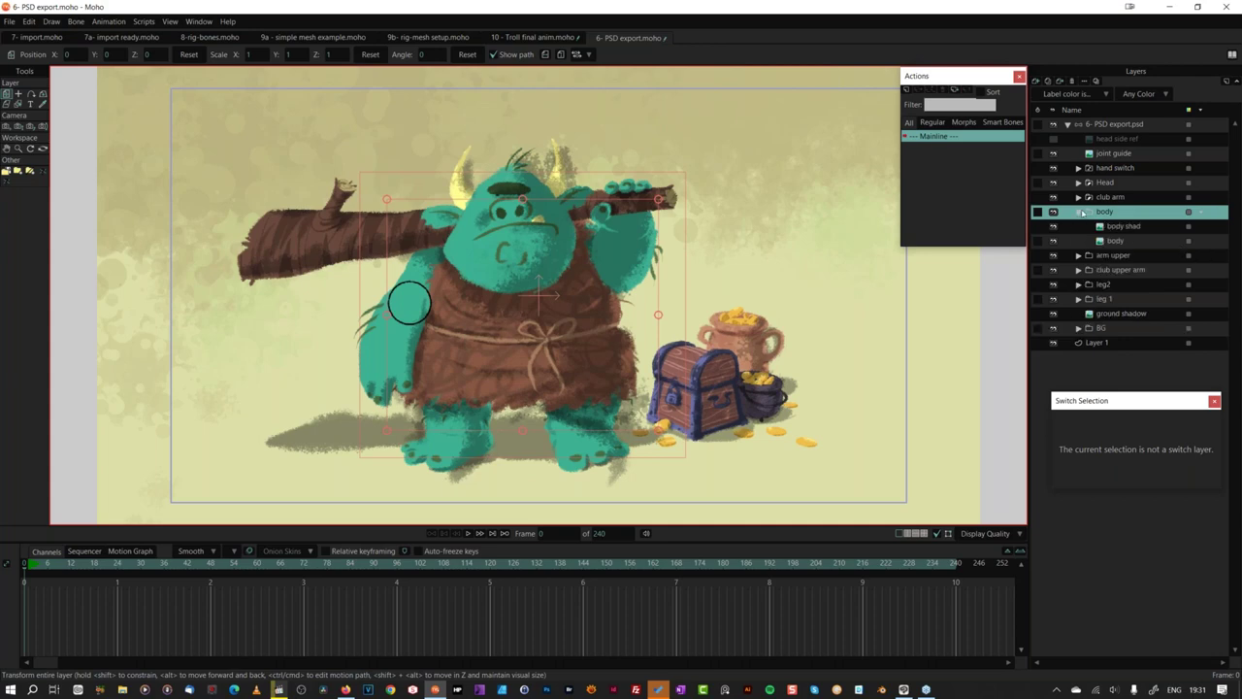
click(1079, 211)
right_click(1124, 215)
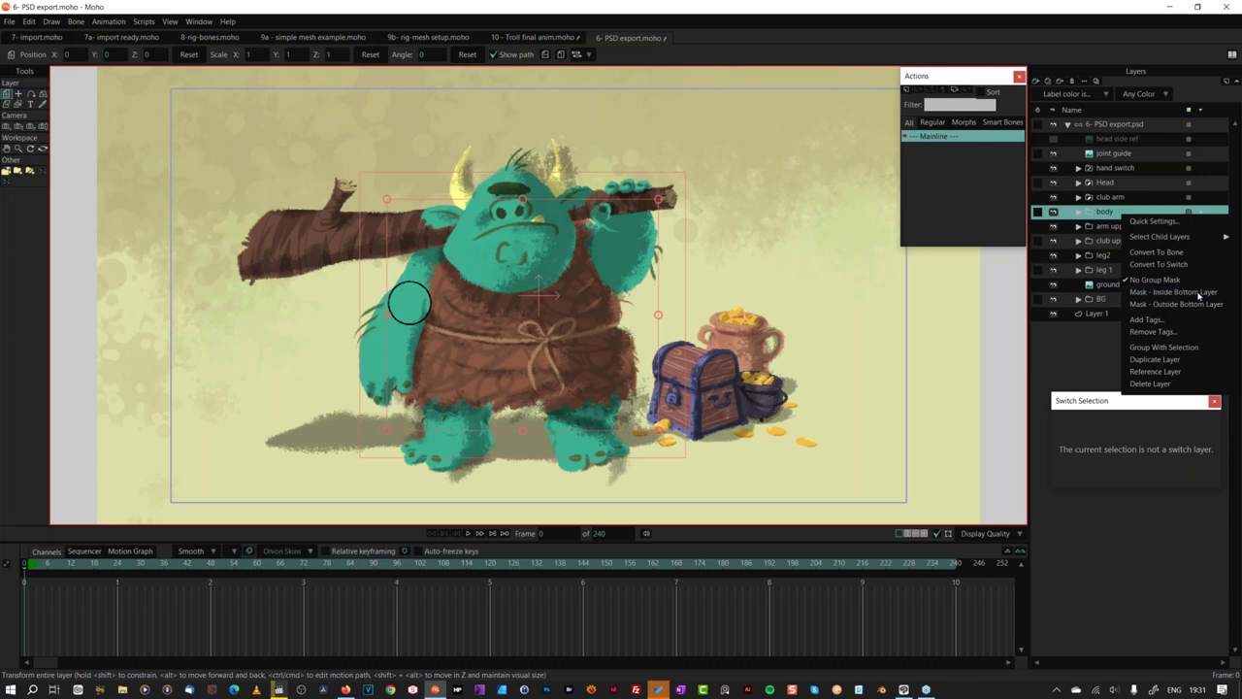
click(1199, 298)
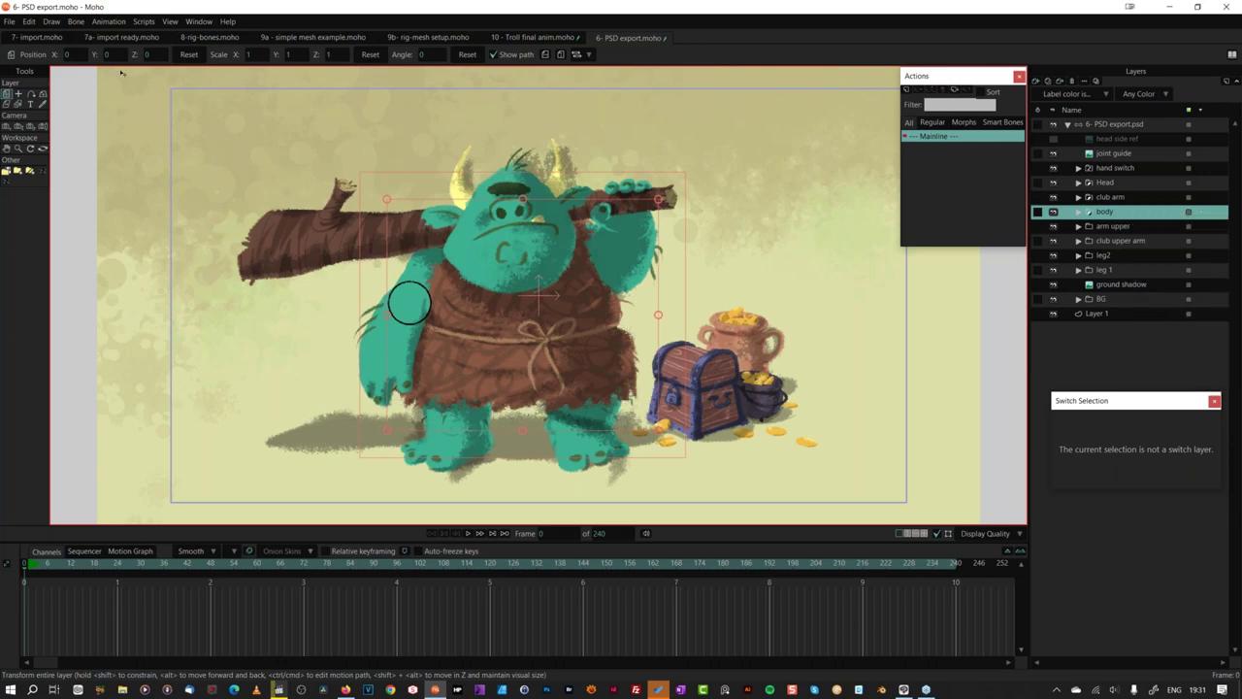
click(150, 39)
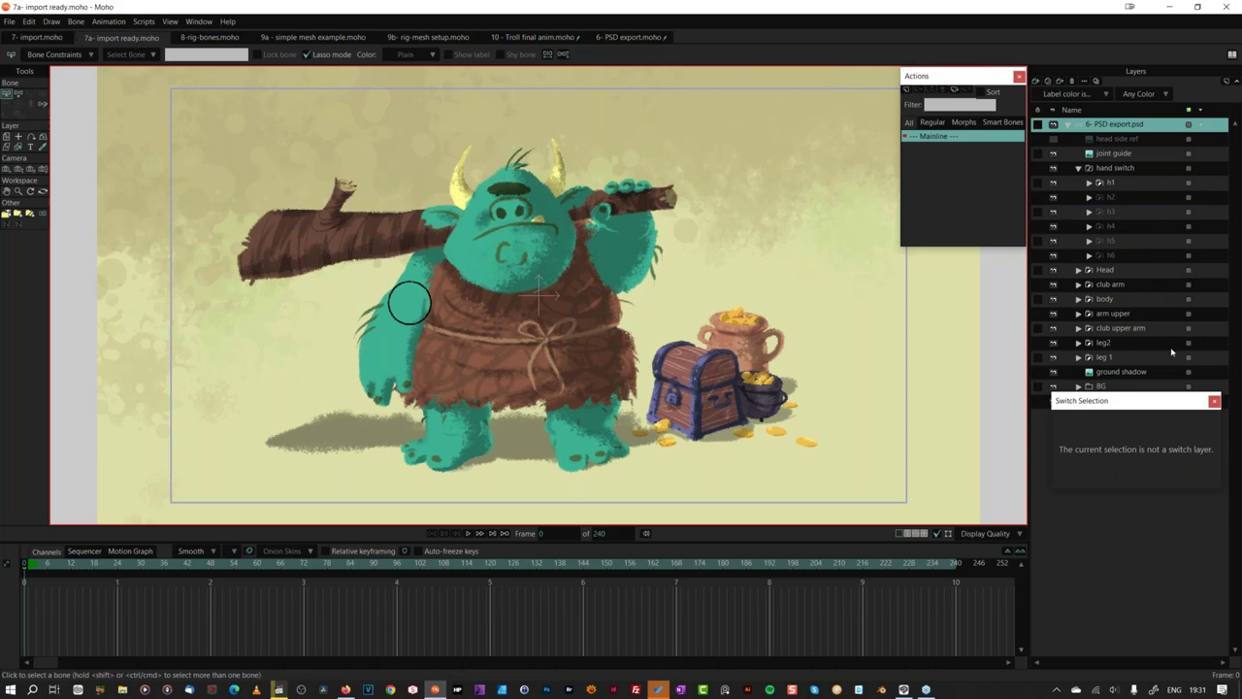
Step: Close the Switch Selection window, leaving the top PSD layer's name unchanged
click(1214, 403)
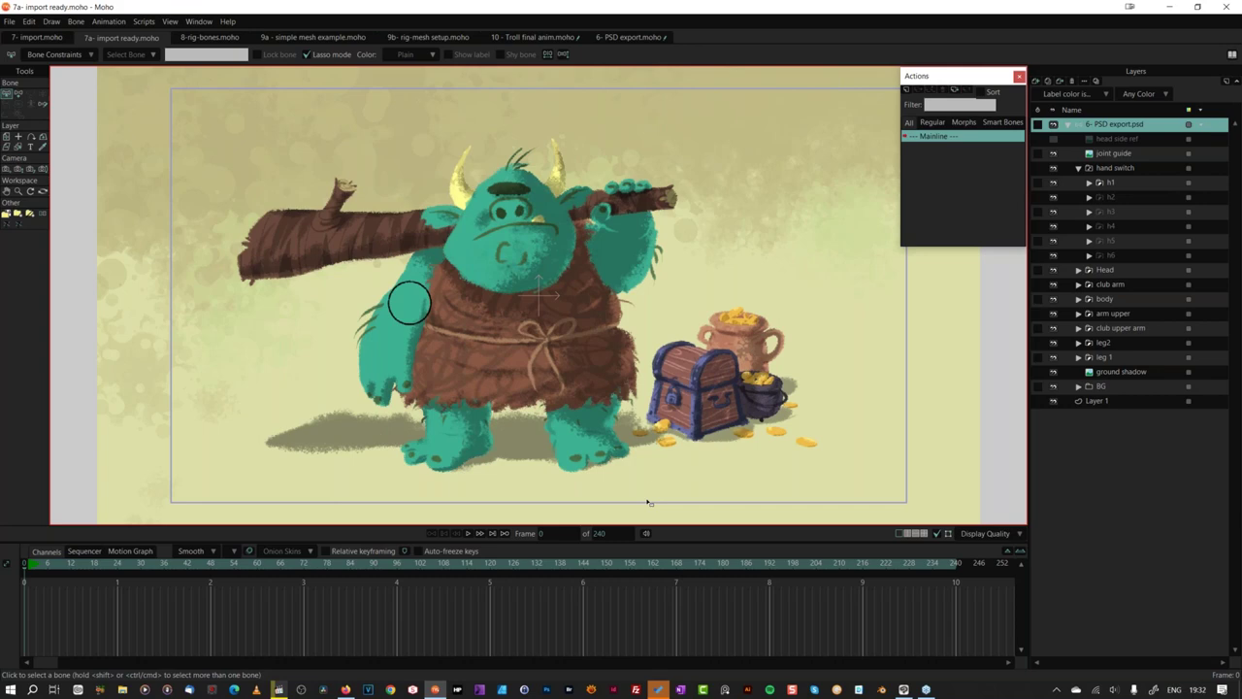
double_click(1133, 126)
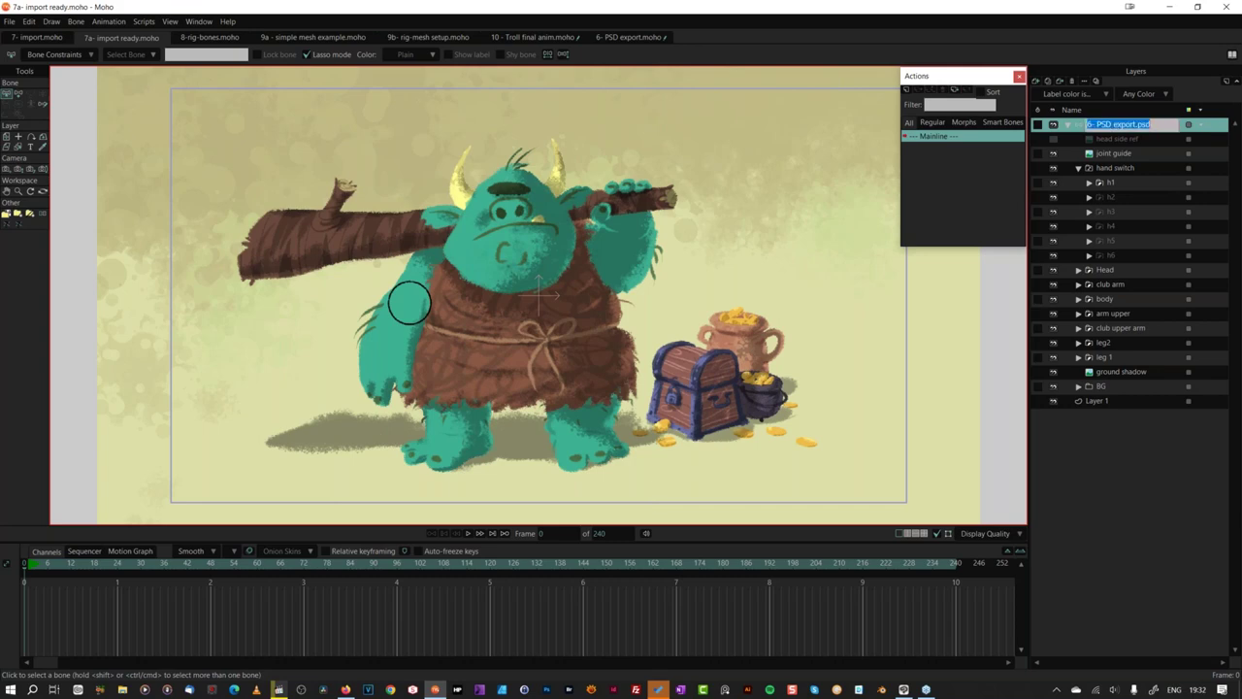
key(Return)
Step: Draw bones at the troll's chest, up its head, and down its left arm
click(18, 94)
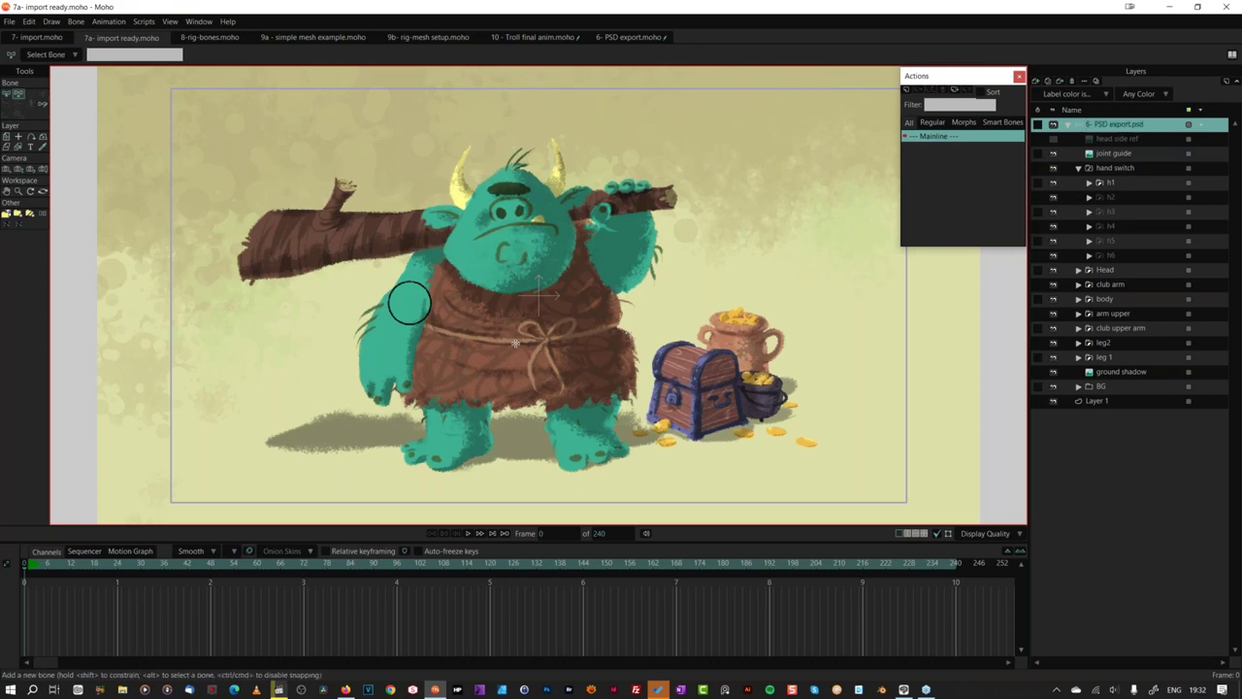
drag(510, 346, 509, 348)
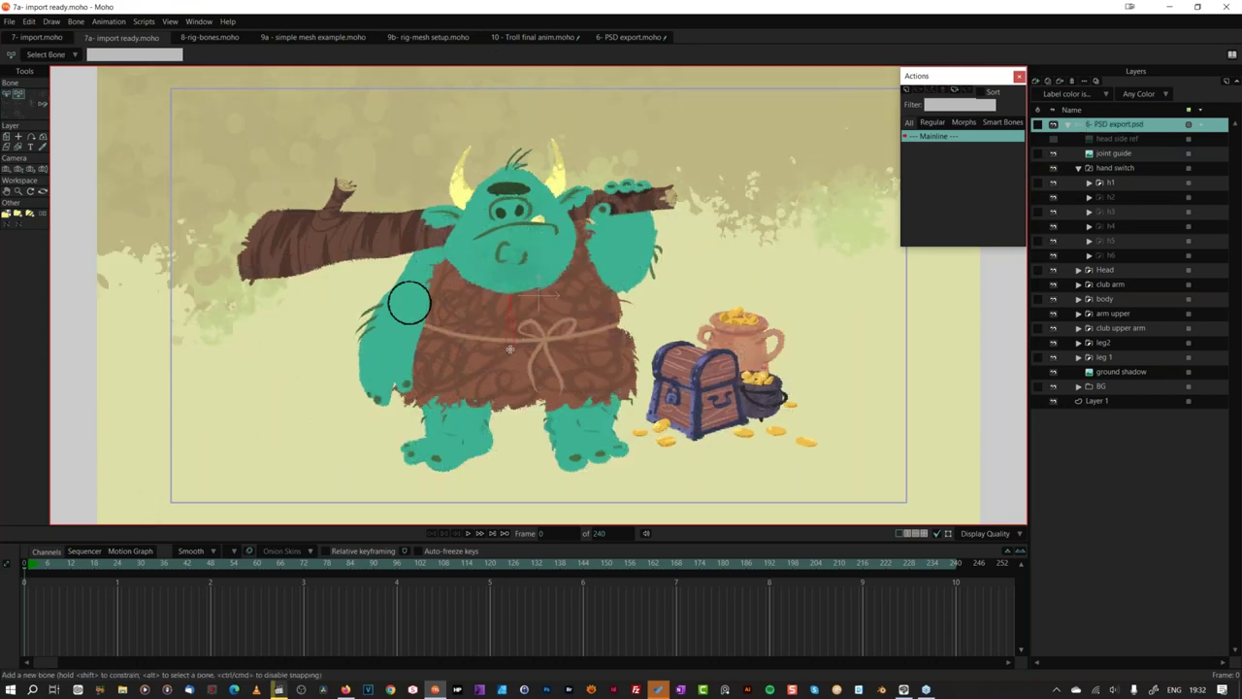
drag(508, 159, 506, 255)
key(z)
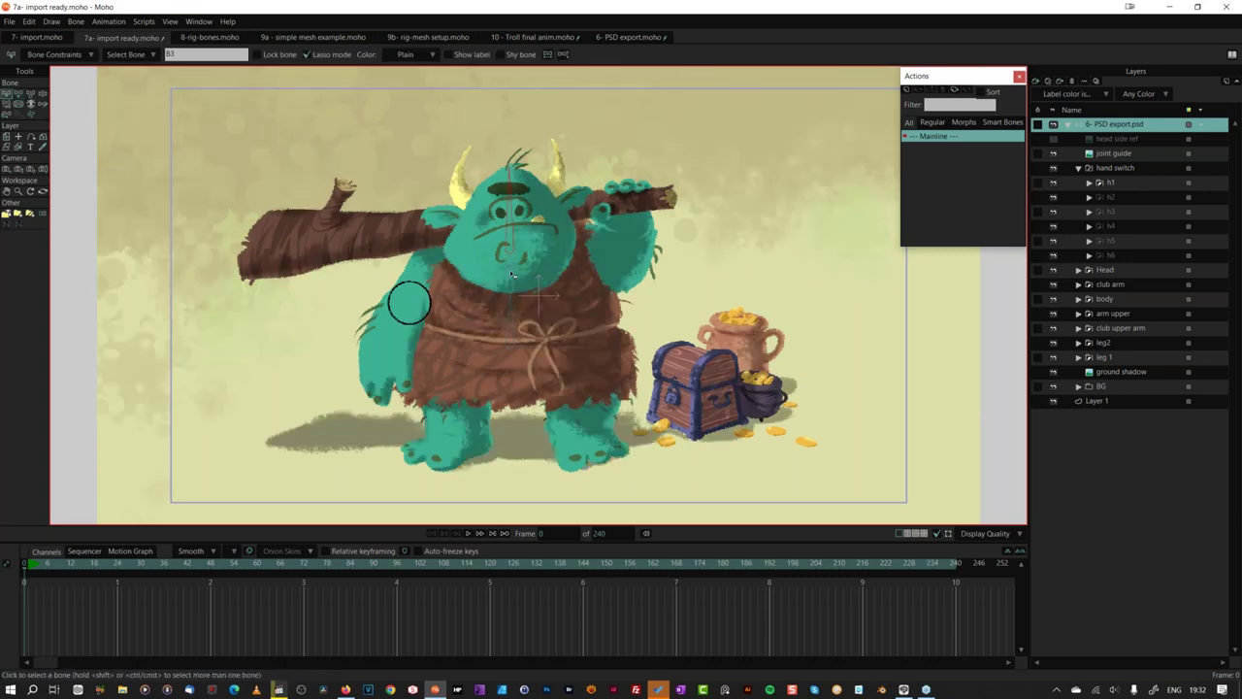
key(a)
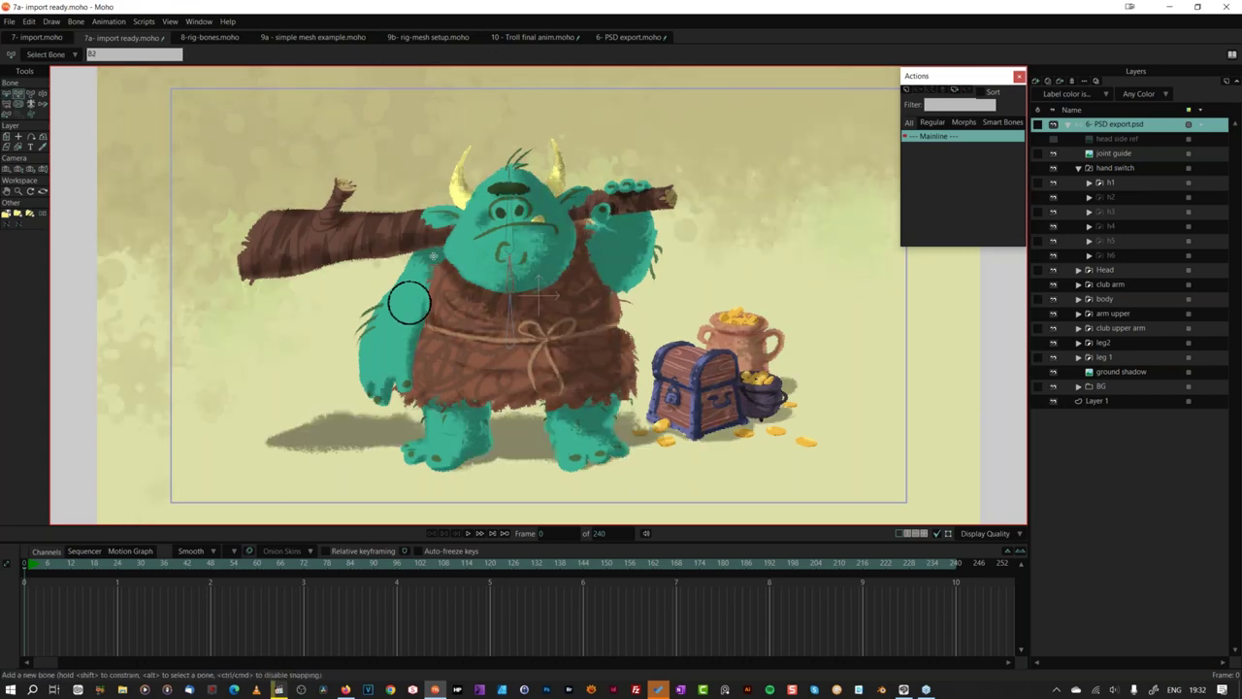
drag(401, 312, 380, 396)
Step: Test-bend the head, reset the rig to rest pose, and open 8-rig-bones.moho
click(6, 97)
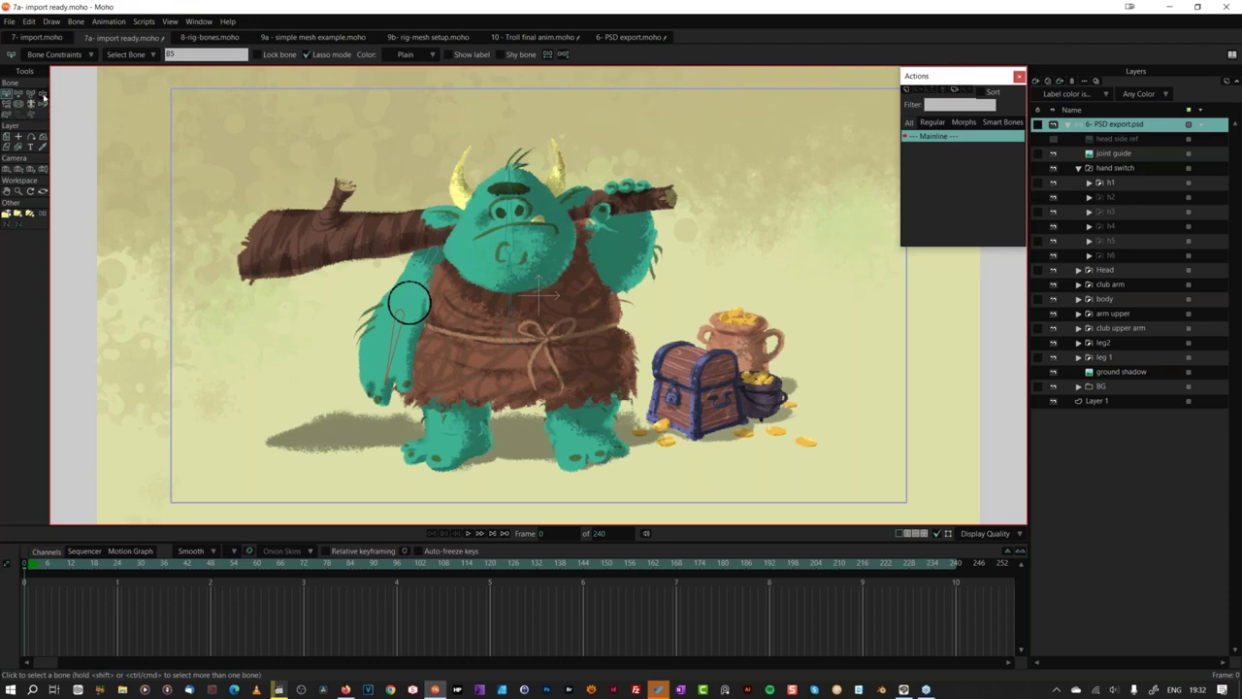
click(42, 95)
drag(511, 213, 465, 291)
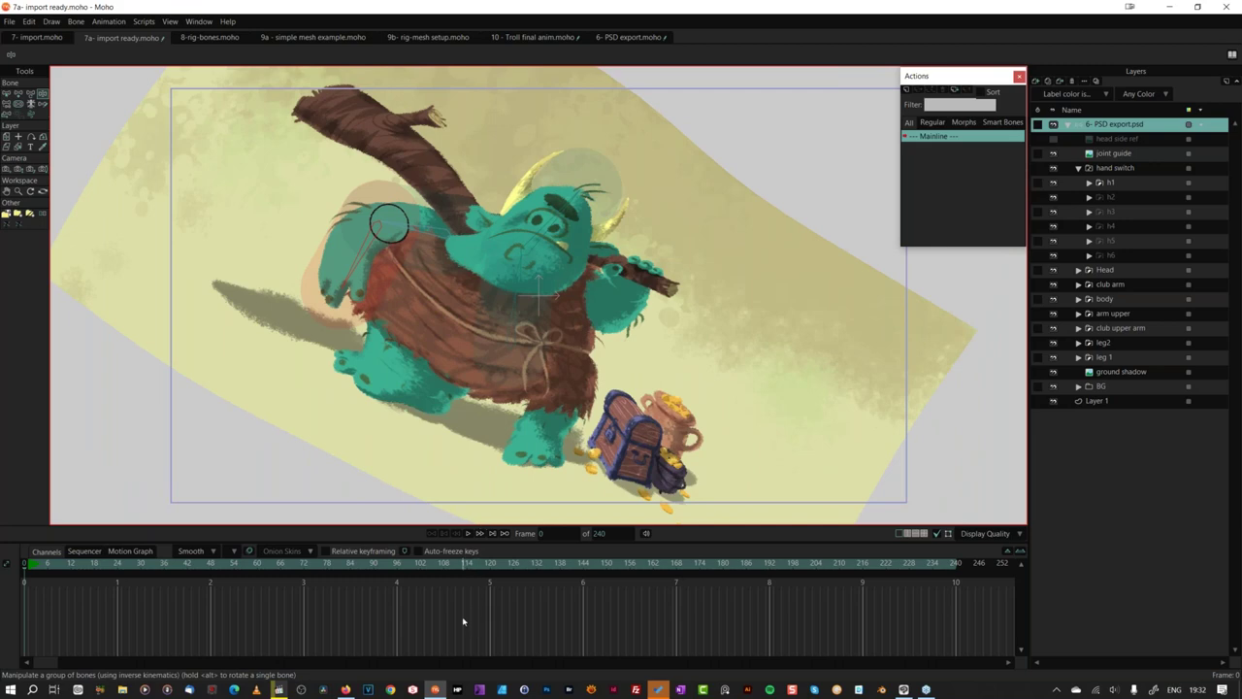
key(ctrl+z)
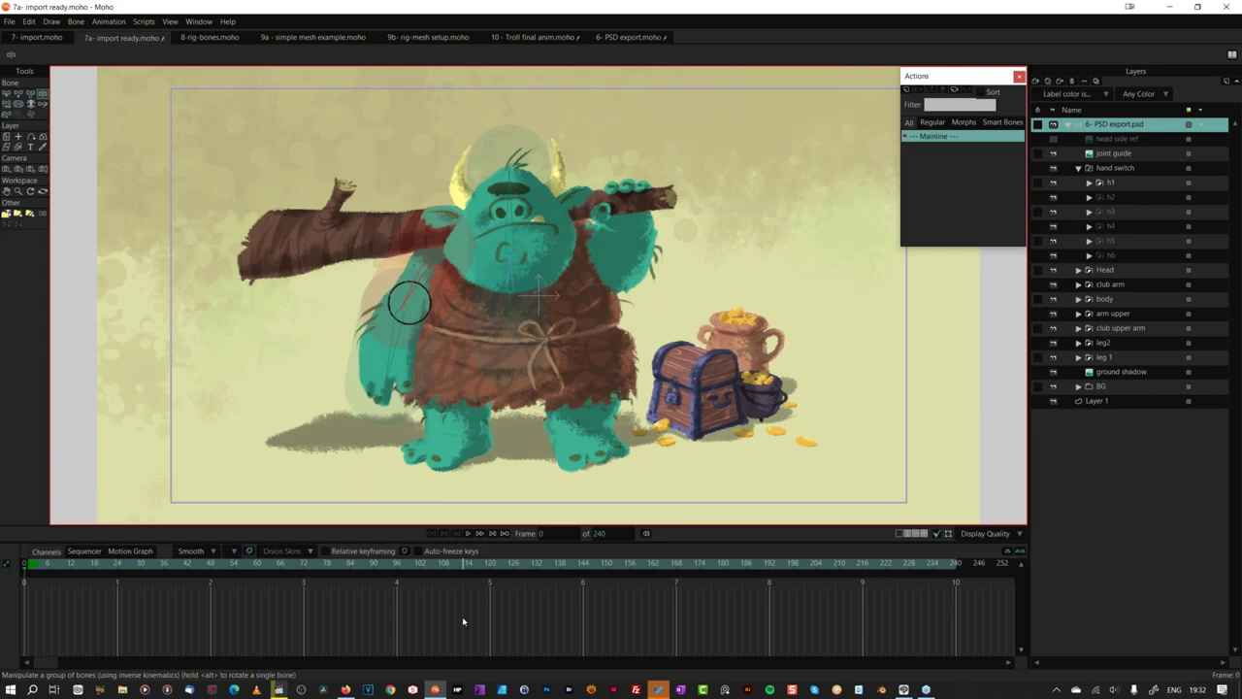
click(215, 36)
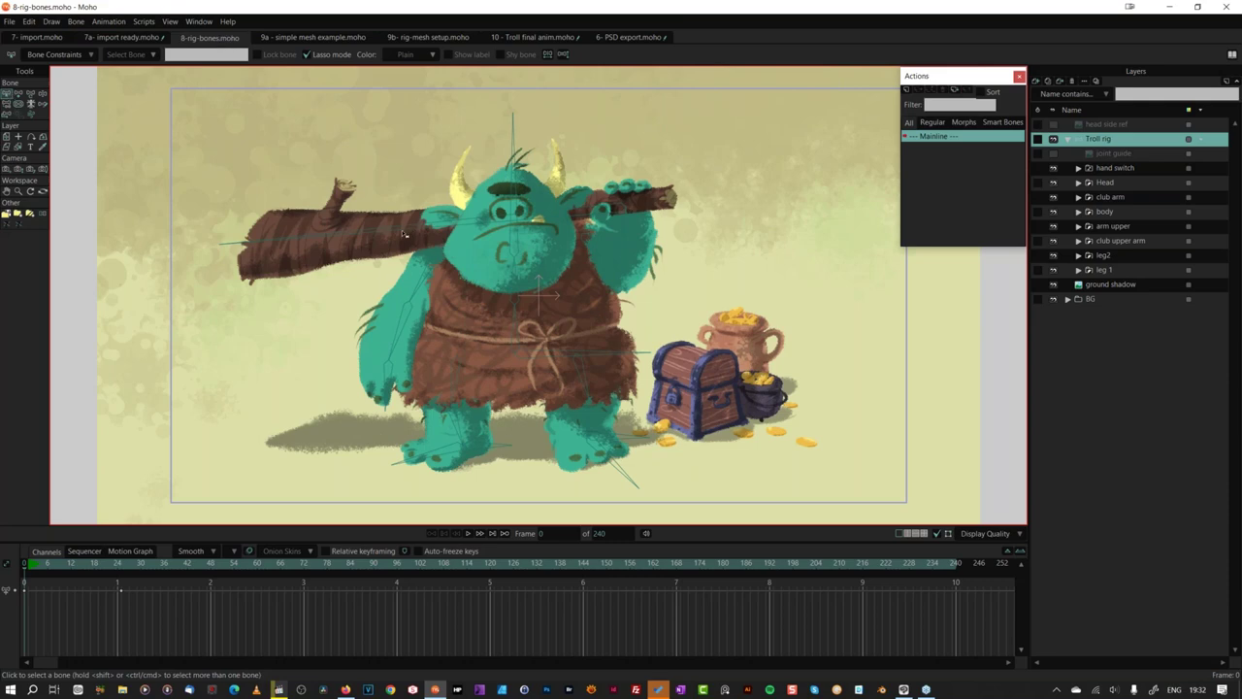
Step: Add a short bone along the club's branch stub and check the neighbouring club bones
key(a)
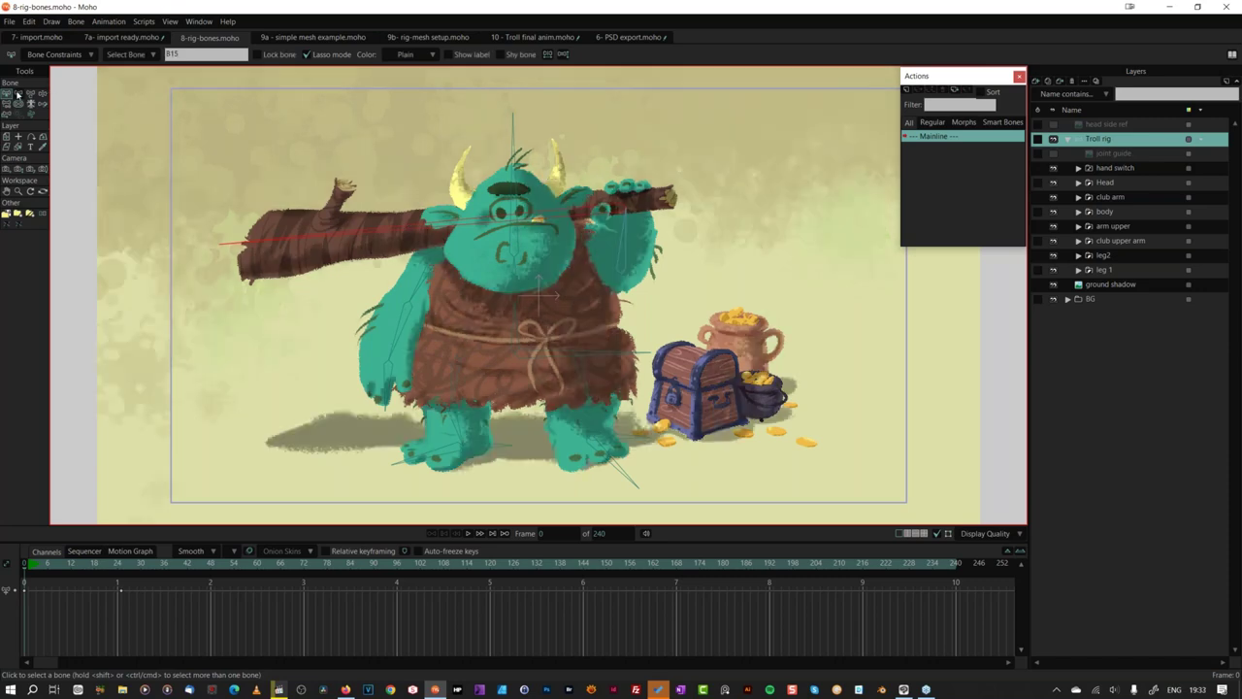
drag(342, 182, 354, 165)
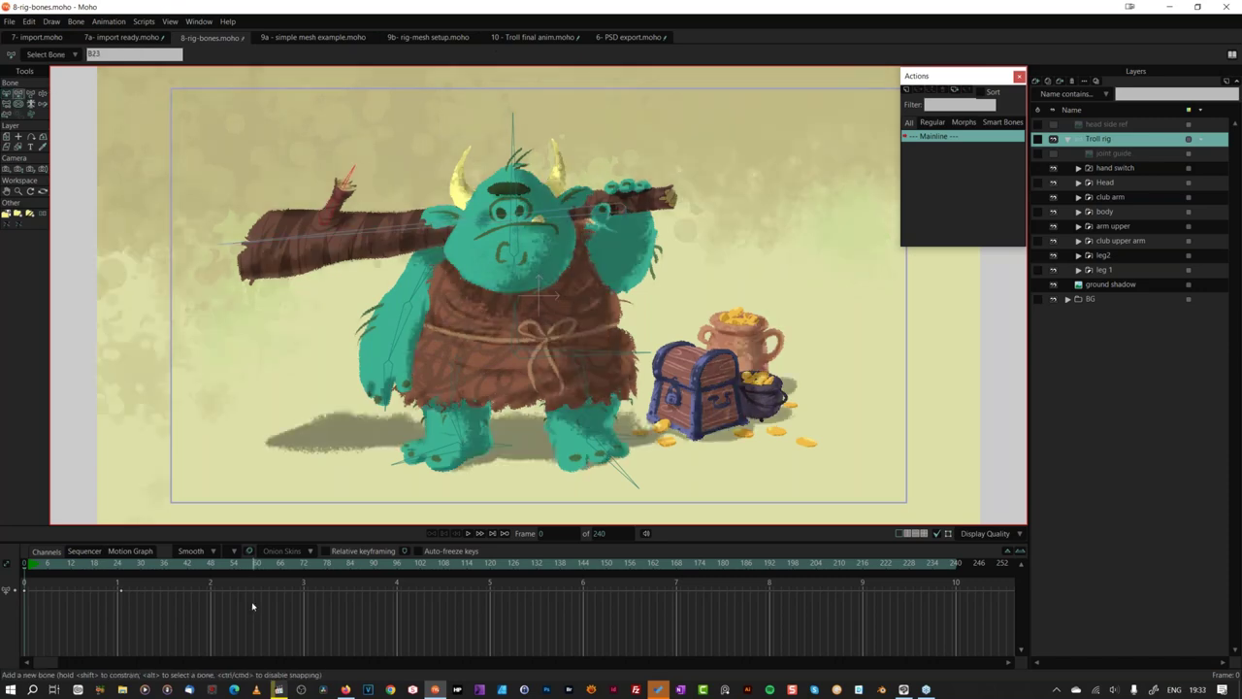
click(5, 94)
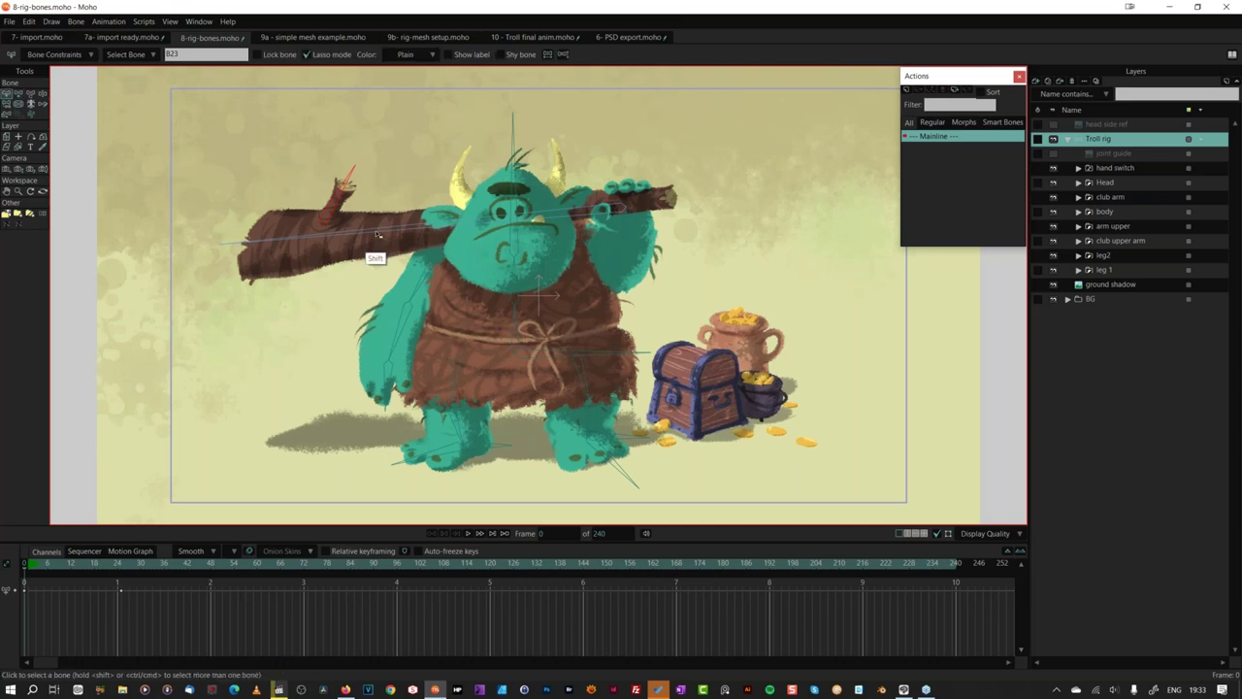
click(649, 204)
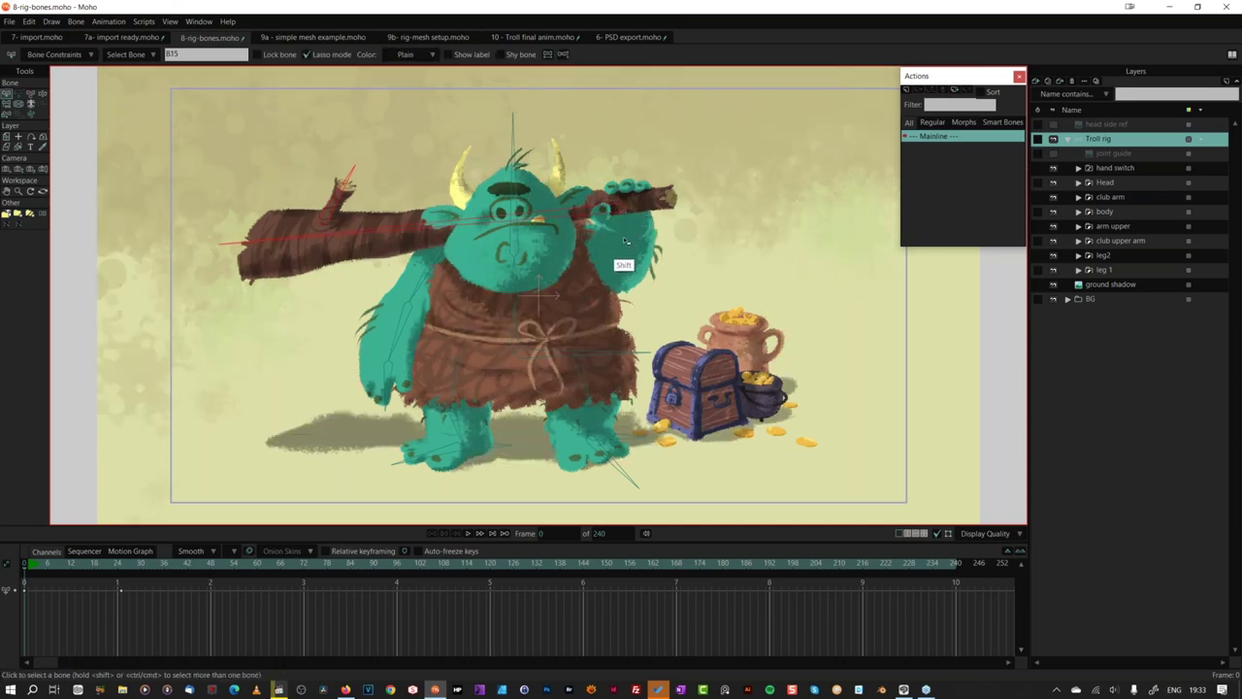
click(628, 321)
click(1054, 198)
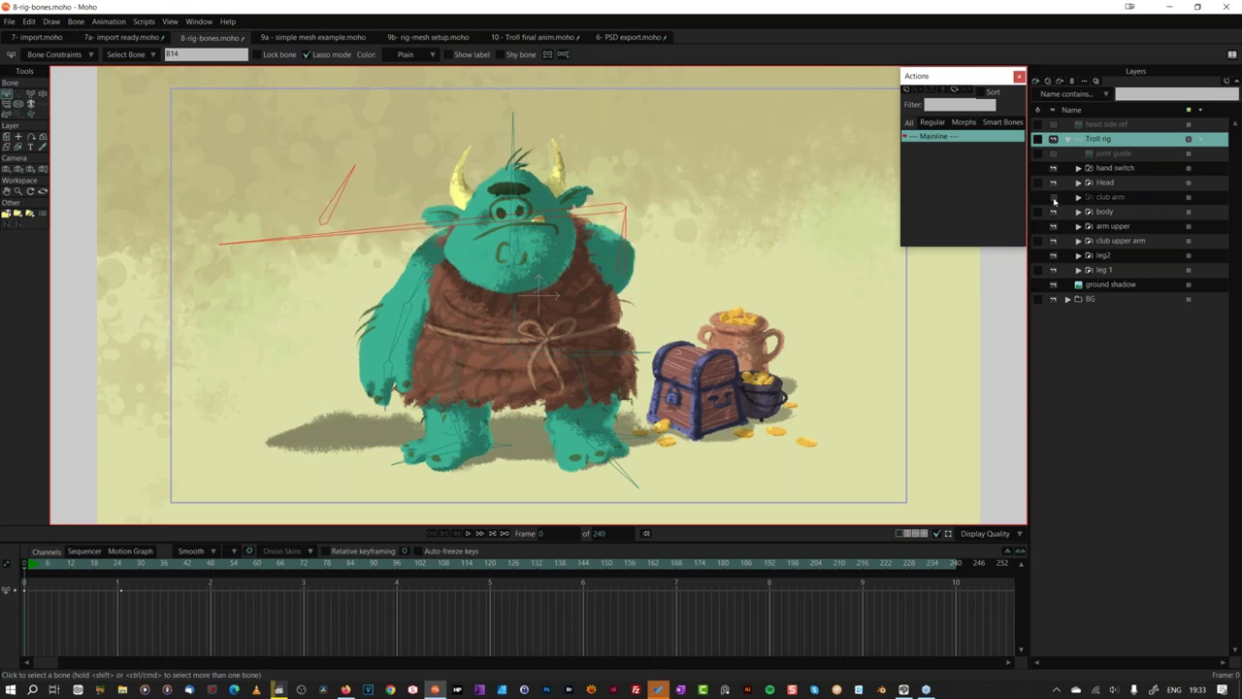
click(1054, 198)
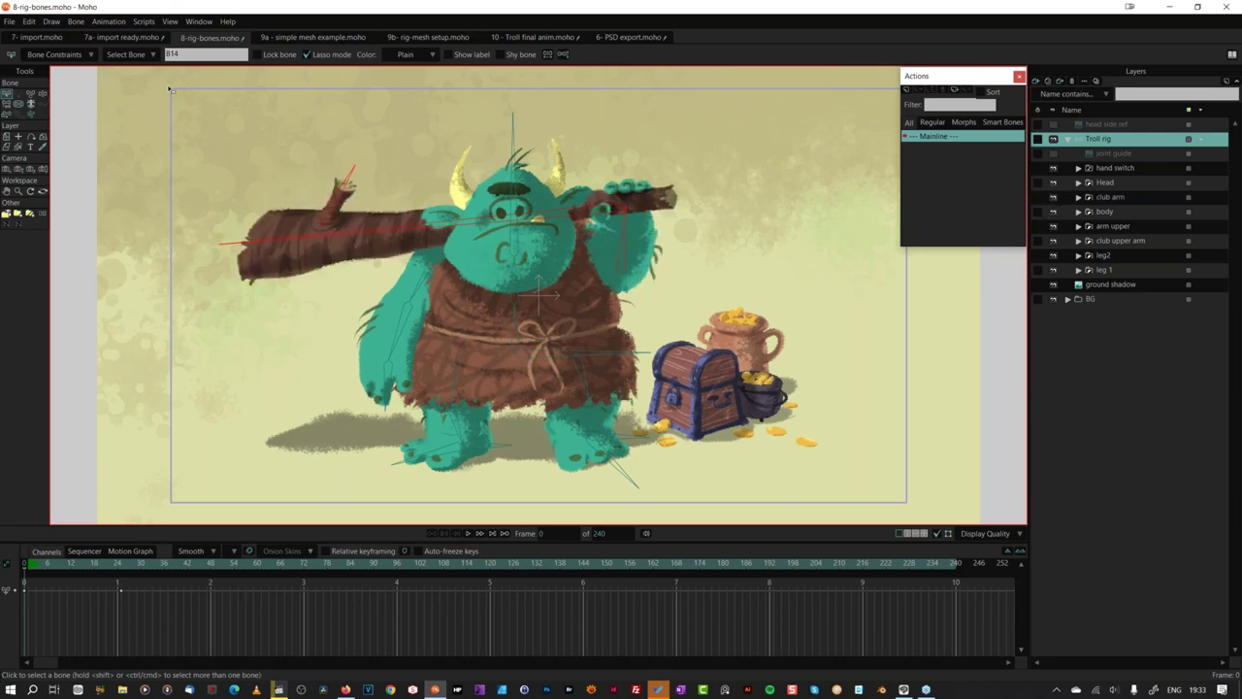
Step: Flexi-bind the club shad and club hand layers to all bones
click(76, 21)
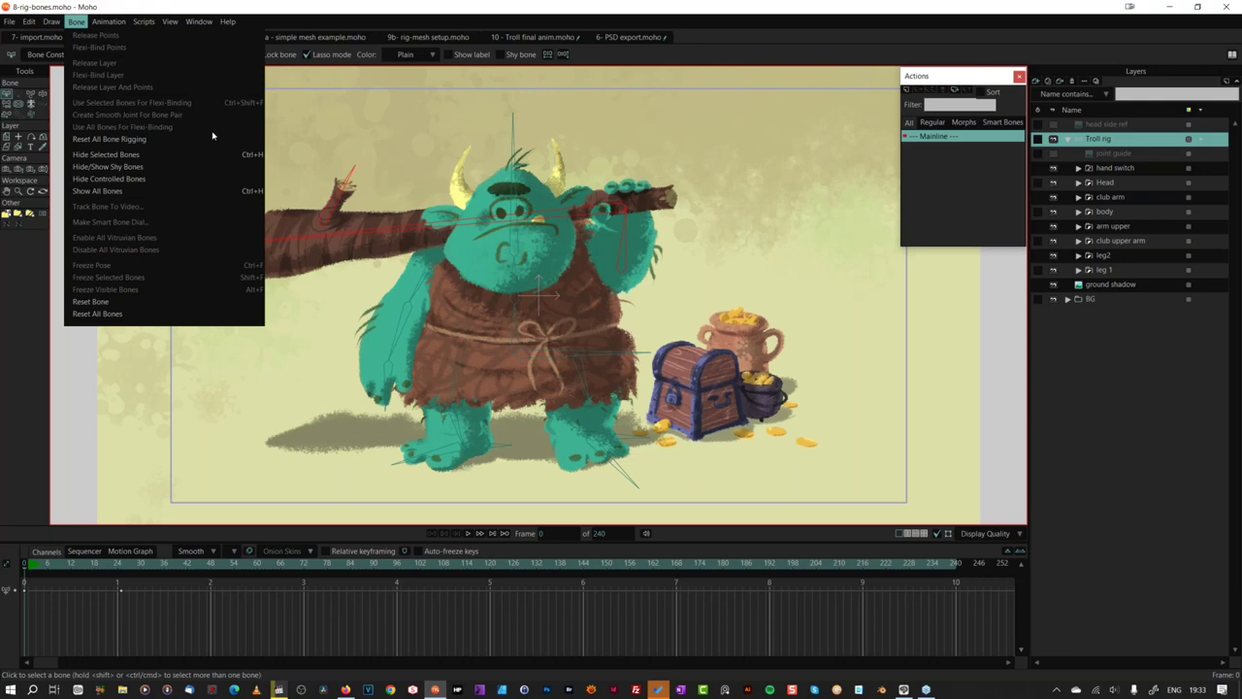
click(1141, 130)
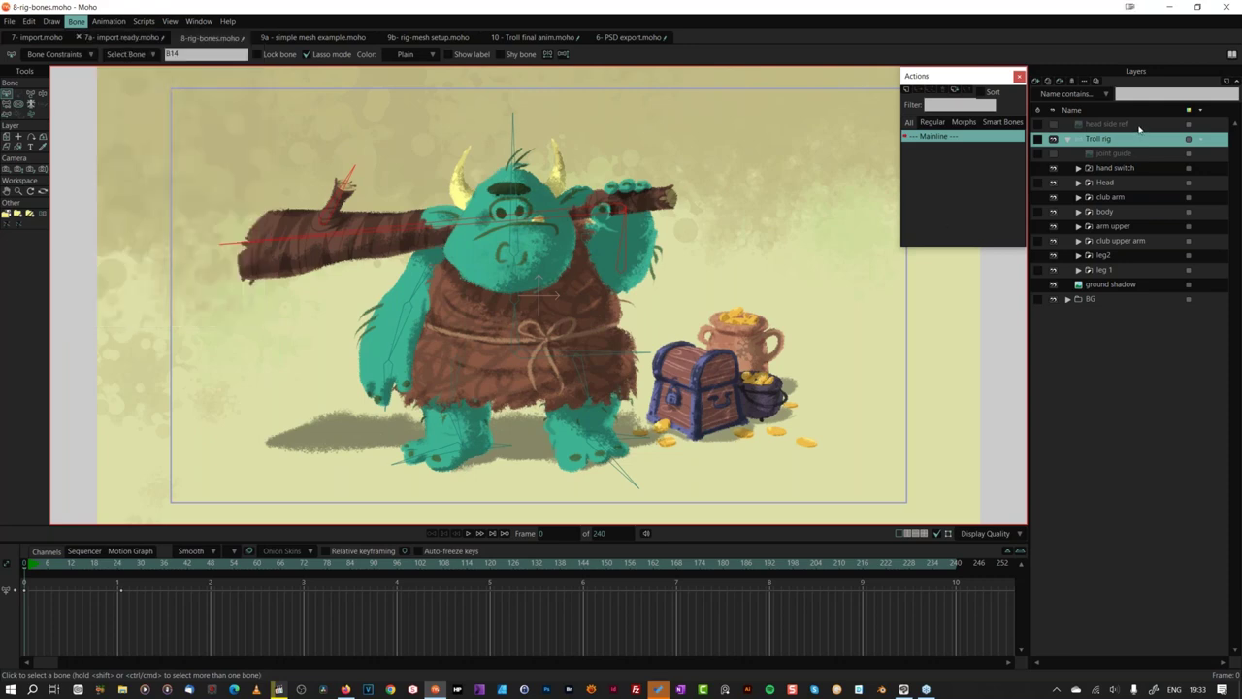
key(m)
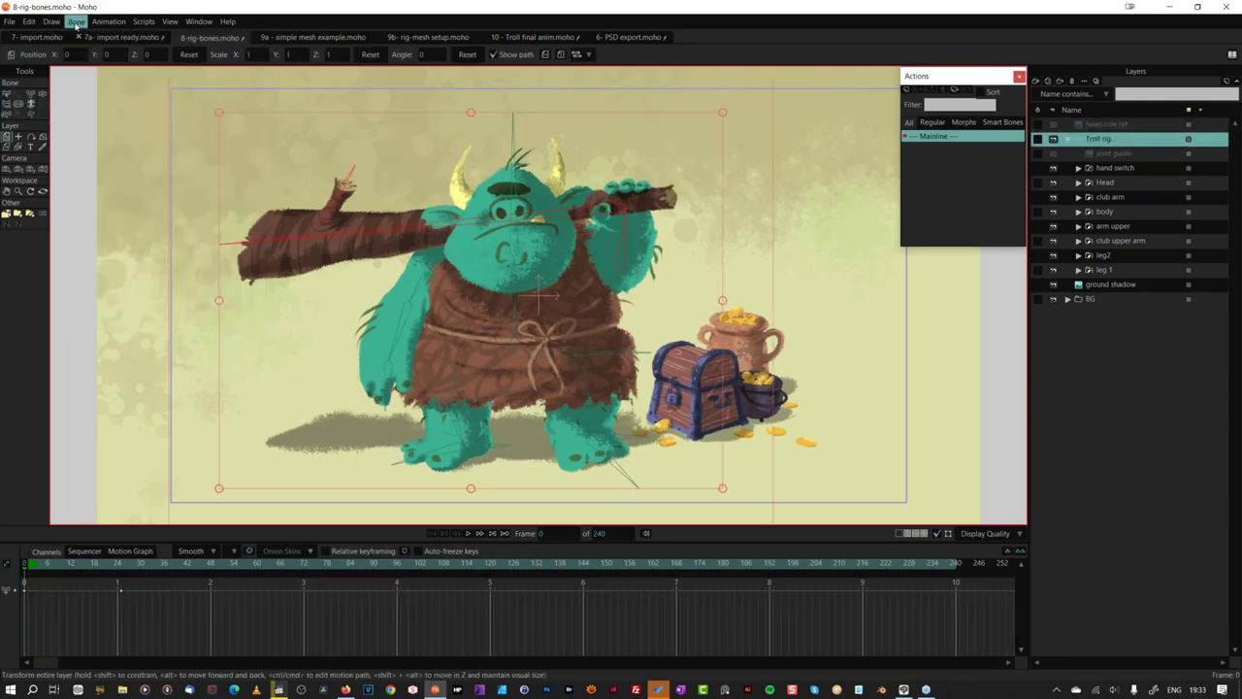
click(76, 22)
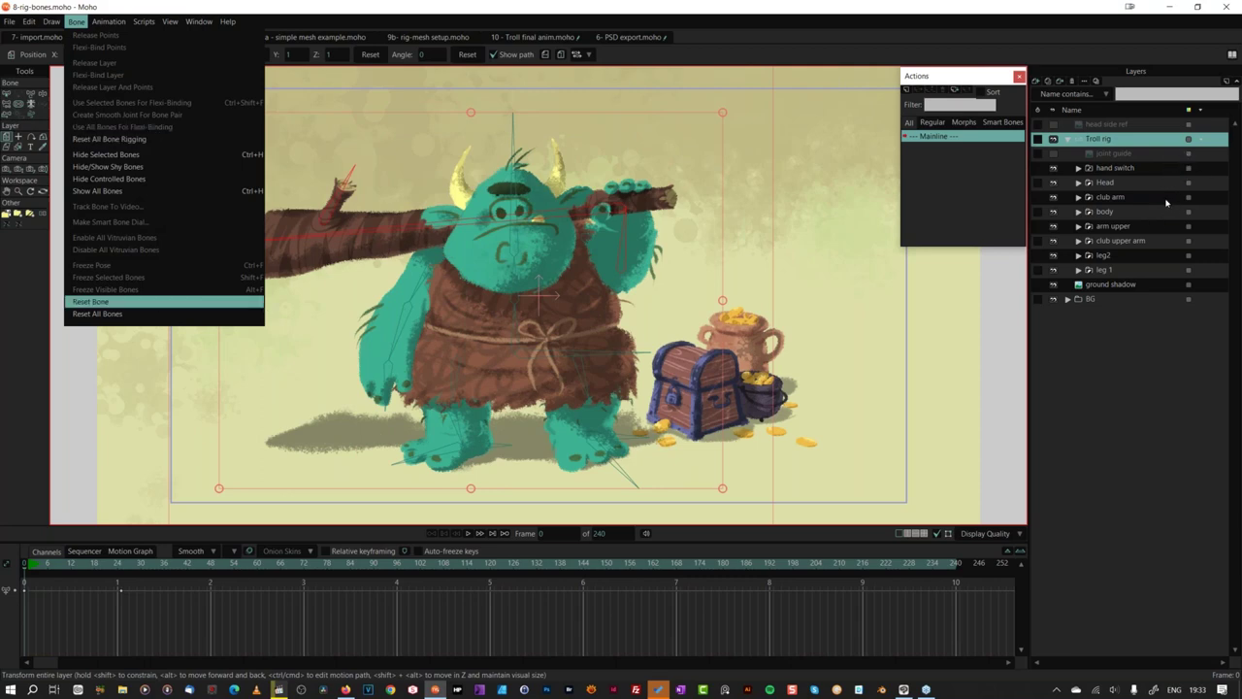
click(1079, 198)
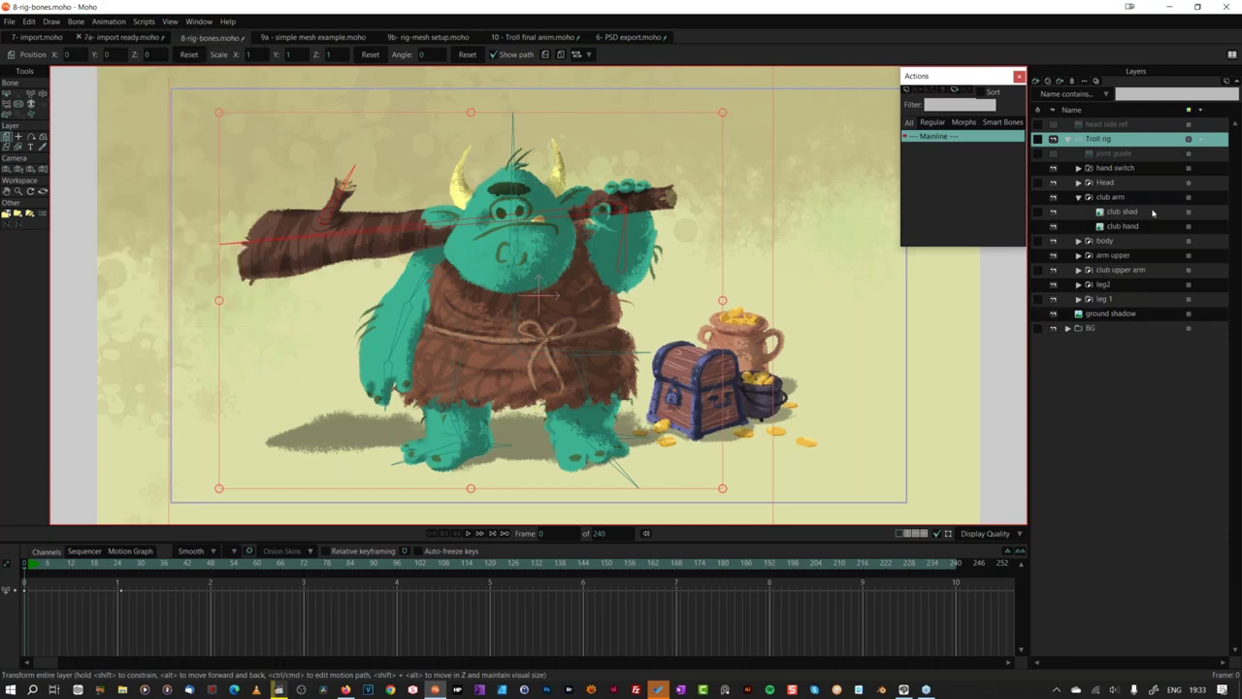
click(1143, 213)
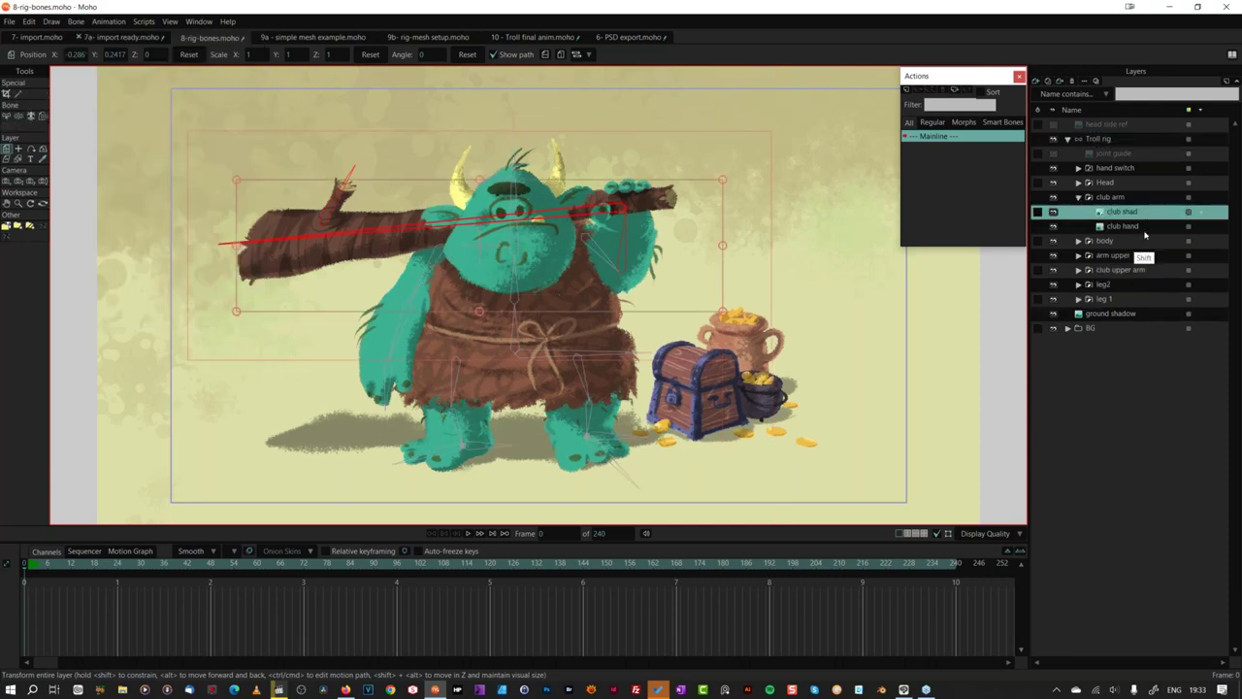
ctrl+click(1146, 226)
click(77, 23)
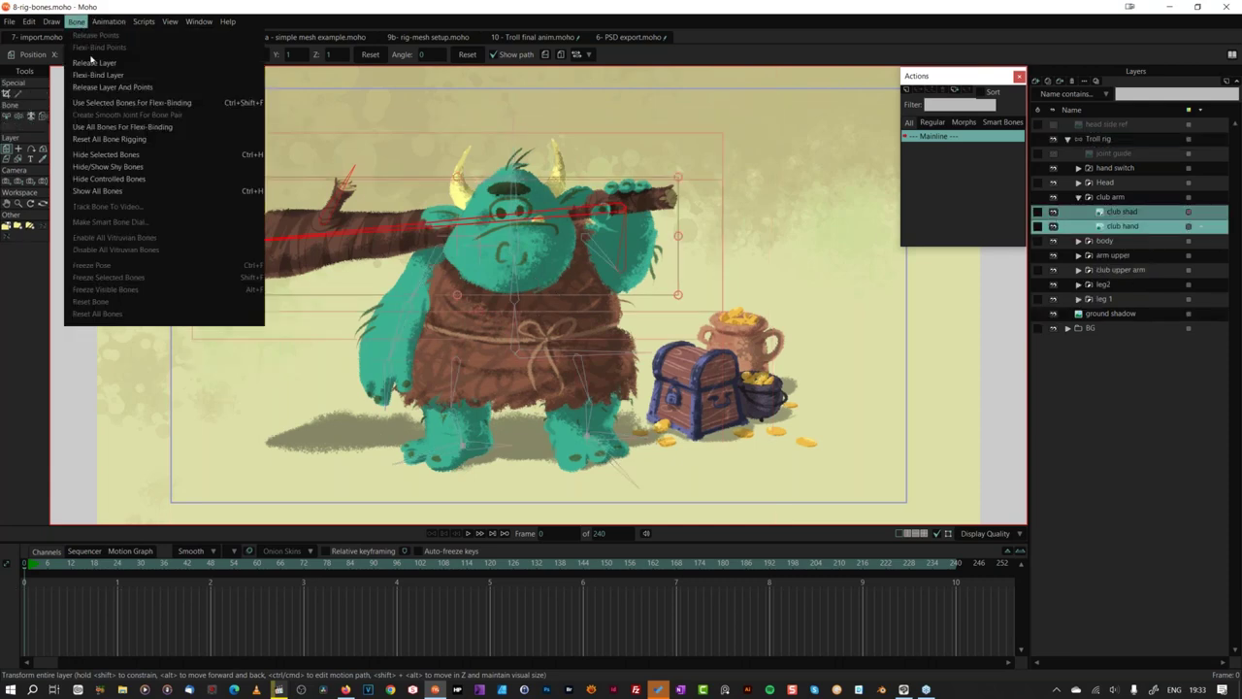
click(184, 103)
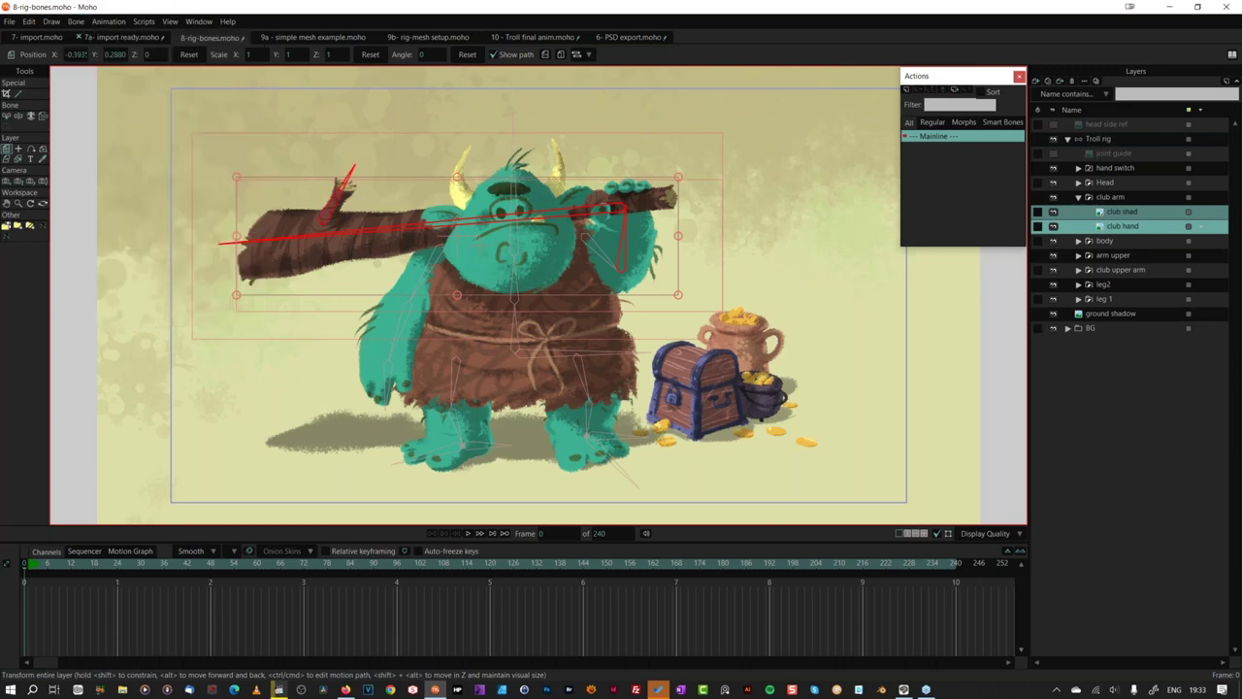
click(1144, 141)
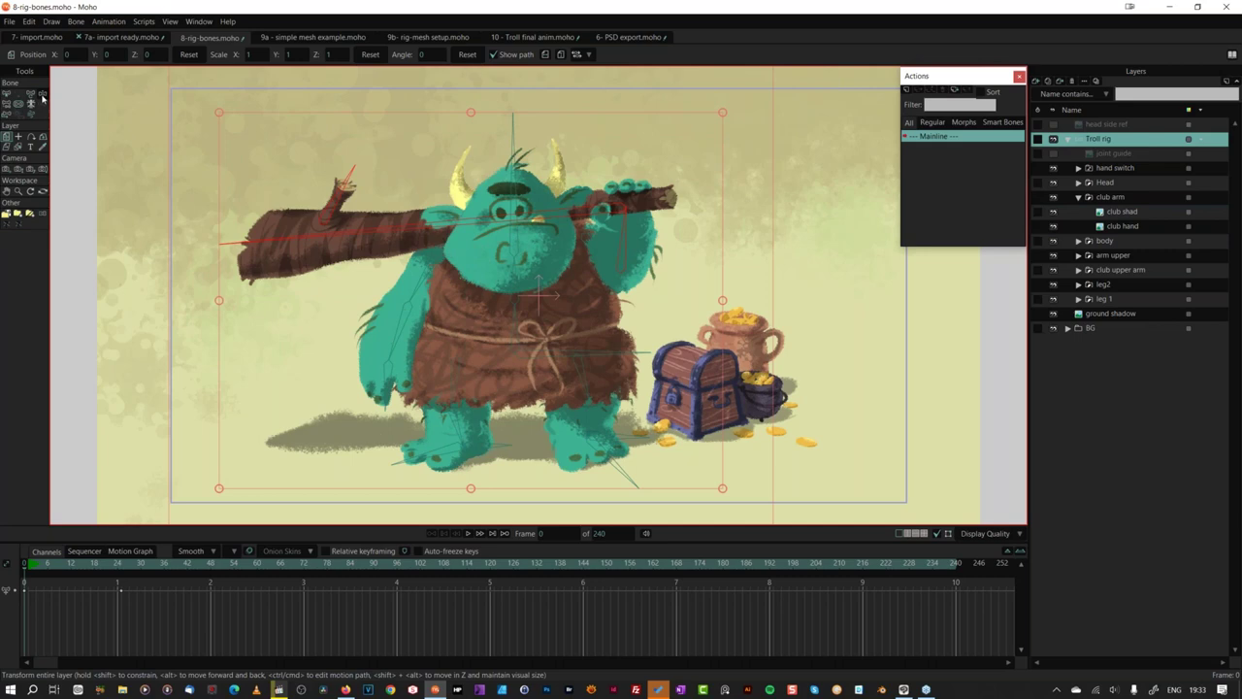
Step: Swing the club arm to test the binding, then inspect the club bones' strength
click(43, 95)
drag(379, 234, 342, 173)
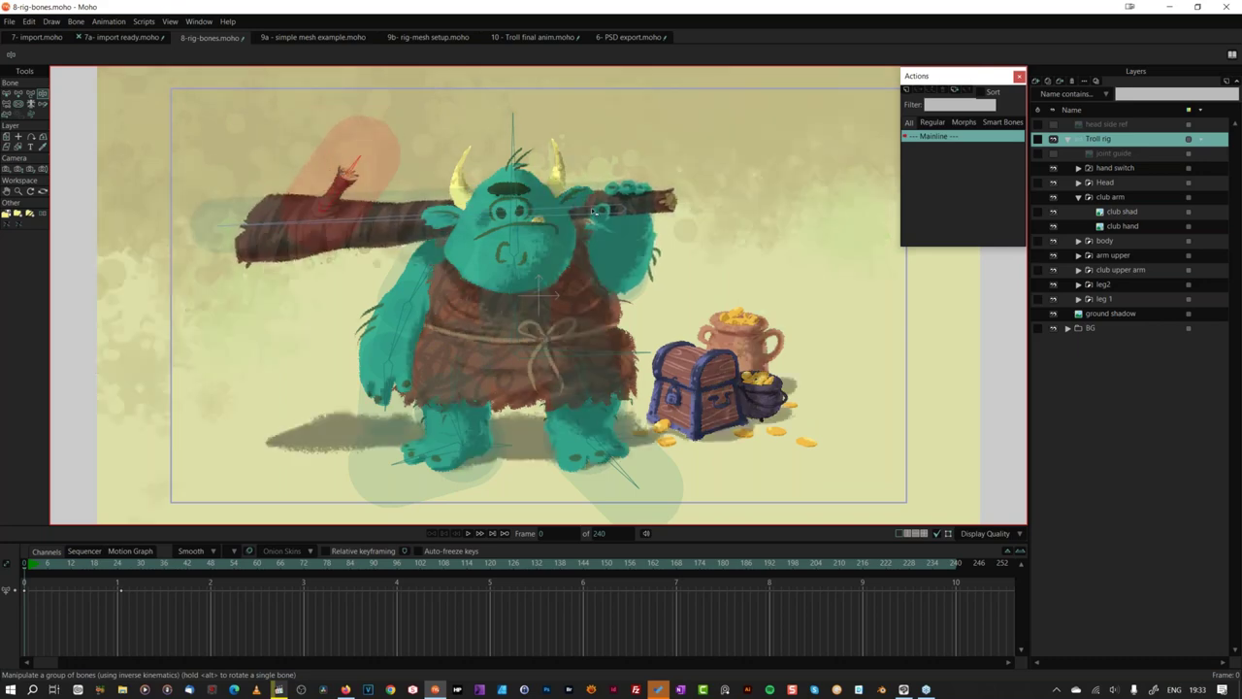
drag(594, 212, 583, 211)
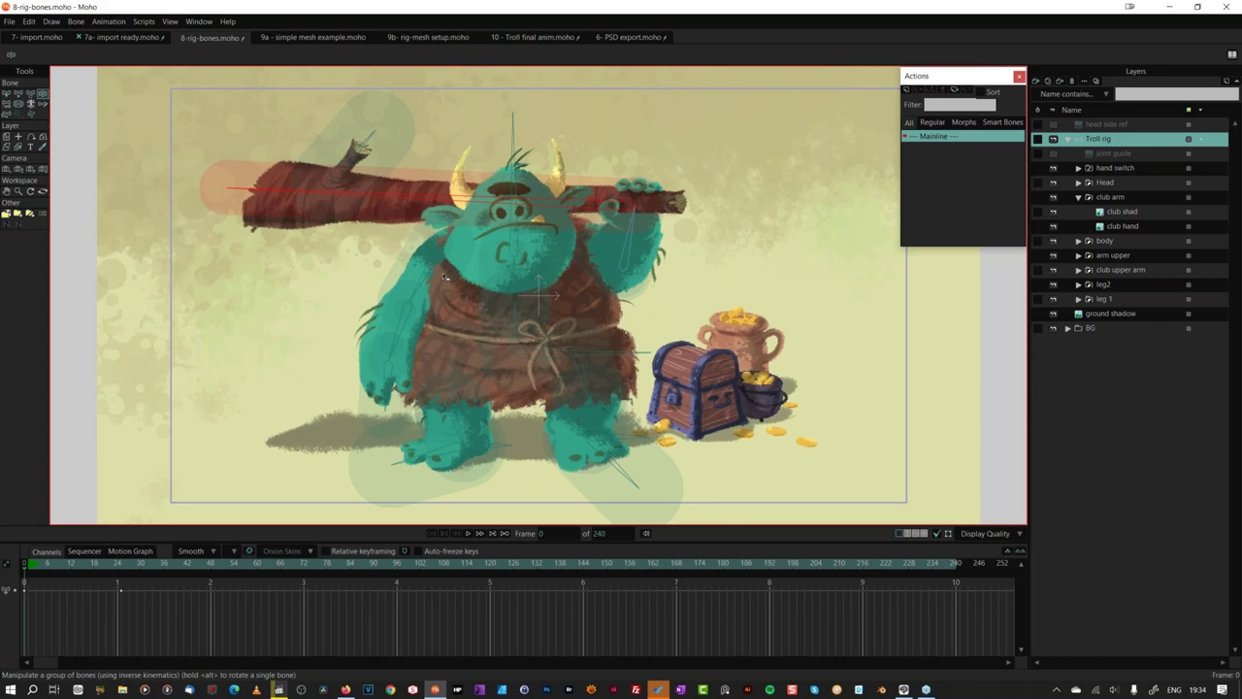
click(16, 105)
click(352, 163)
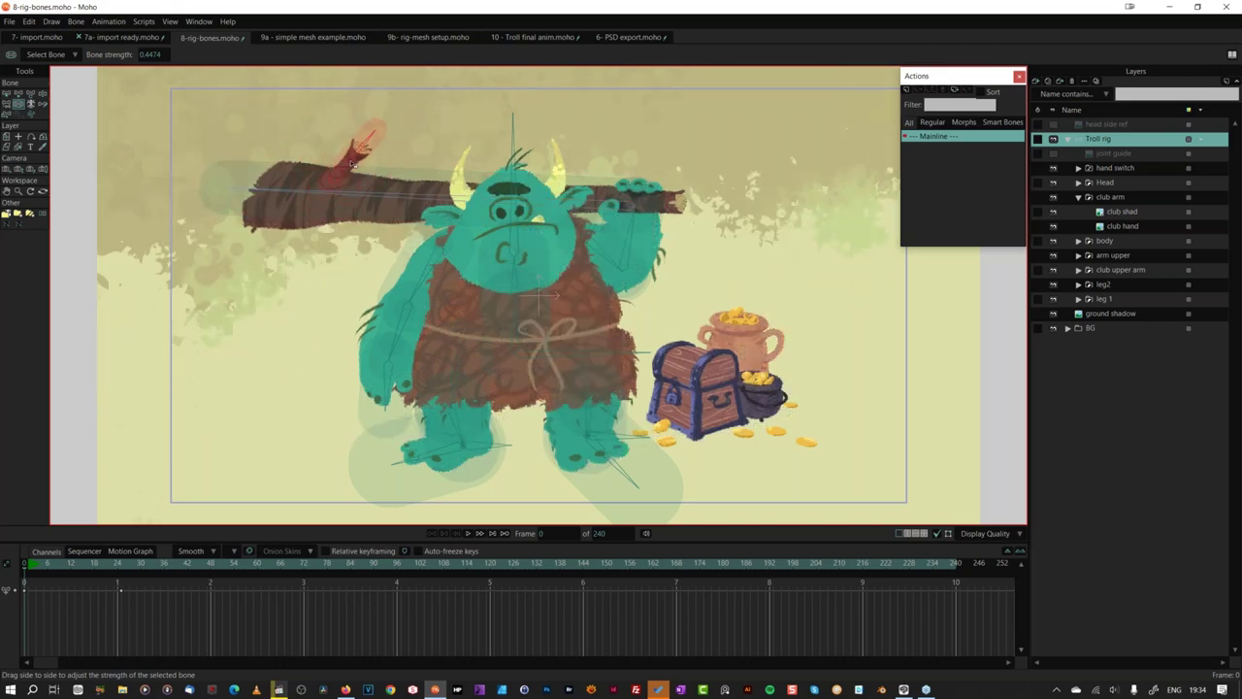
click(319, 206)
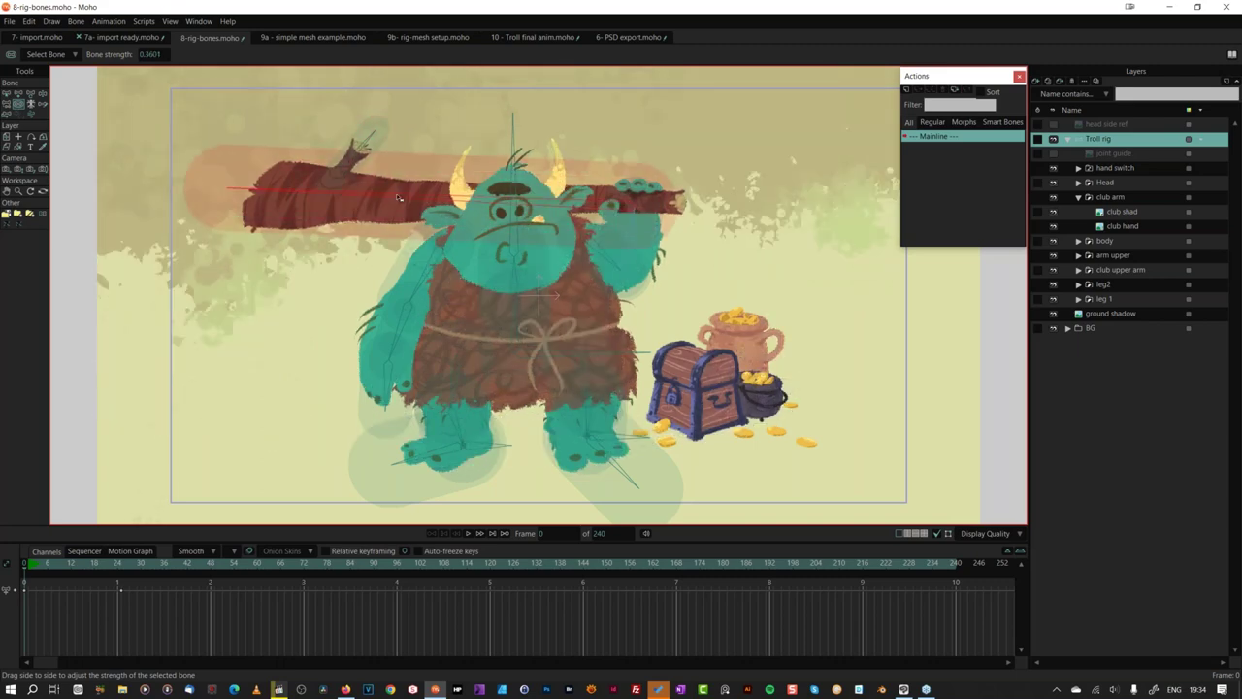
Step: Lower the club bone's strength to about 0.36 and retest the arm and whole troll
click(42, 93)
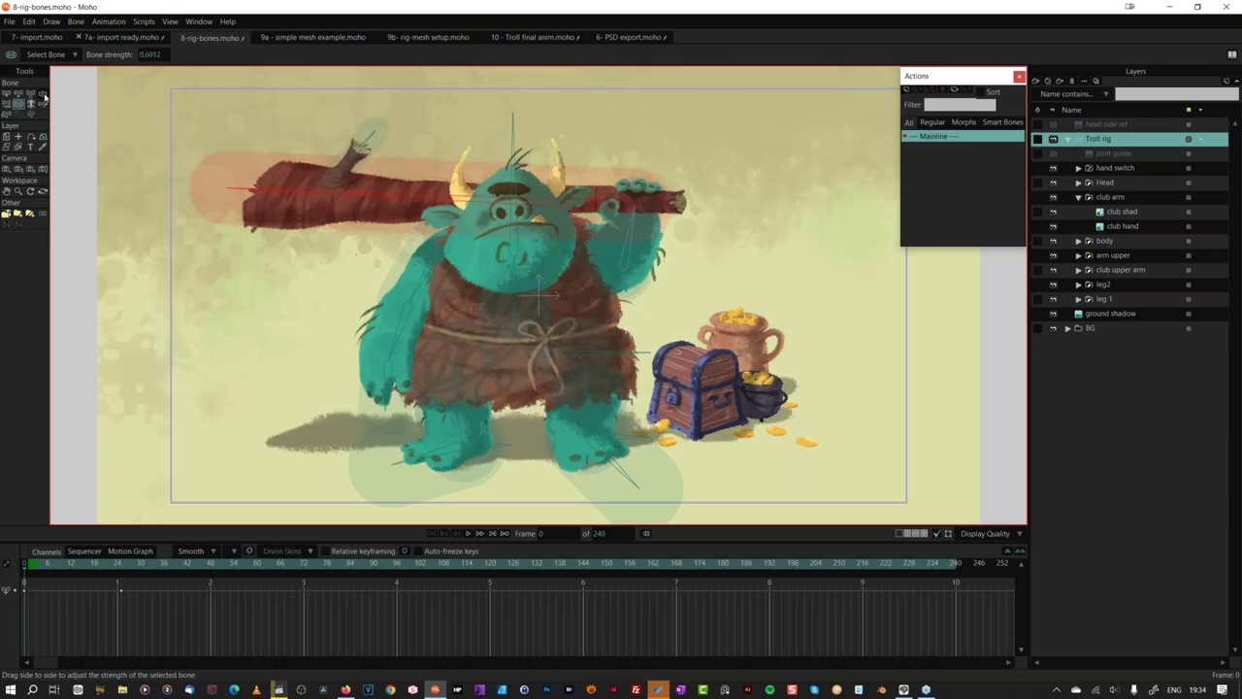
mouse_move(357, 163)
mouse_down()
mouse_move(340, 145)
mouse_move(357, 163)
mouse_move(339, 179)
mouse_up()
click(18, 101)
key(z)
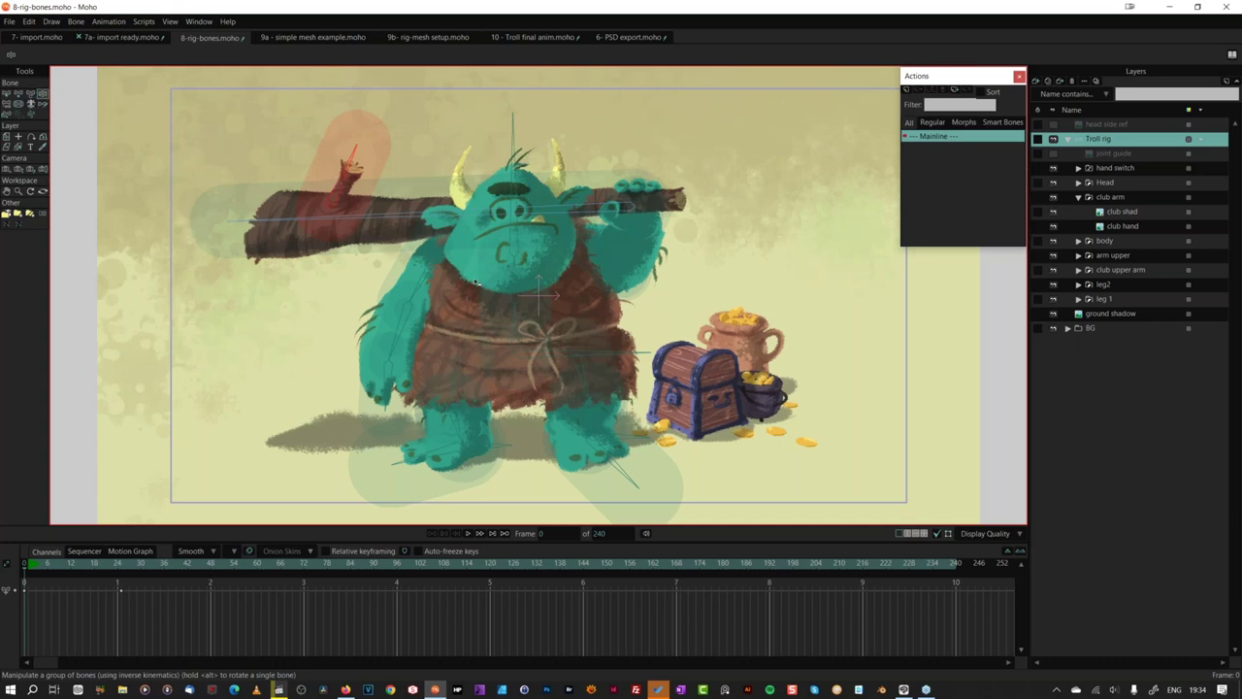
drag(428, 277, 370, 301)
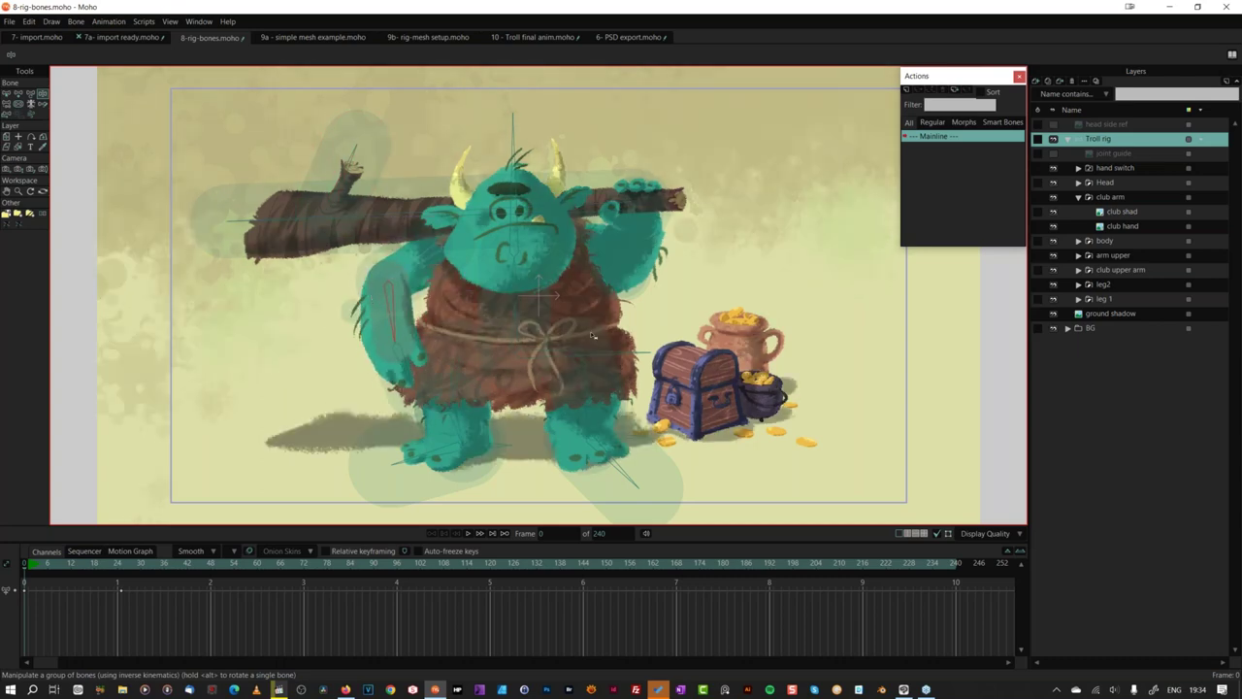
mouse_move(516, 282)
mouse_down()
mouse_move(500, 283)
mouse_move(529, 277)
mouse_move(515, 279)
mouse_up()
key(z)
click(514, 156)
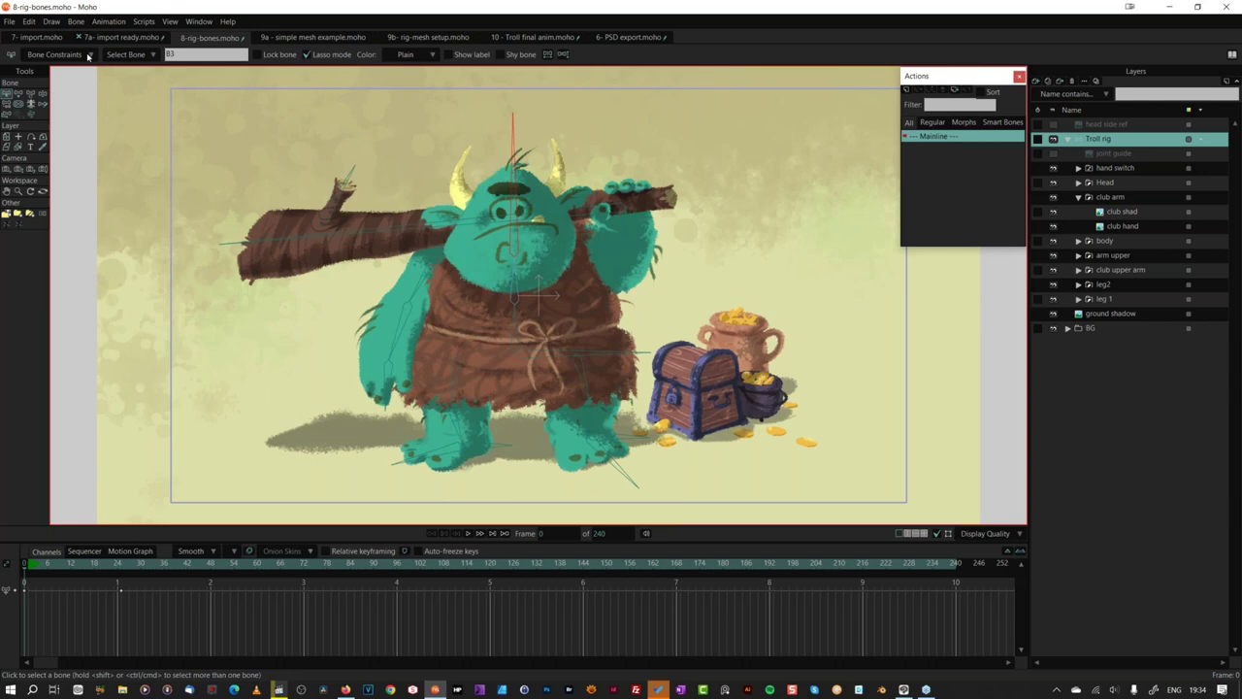
Step: Turn off independent angle on the head bone and inspect bone B2's constraints
click(54, 55)
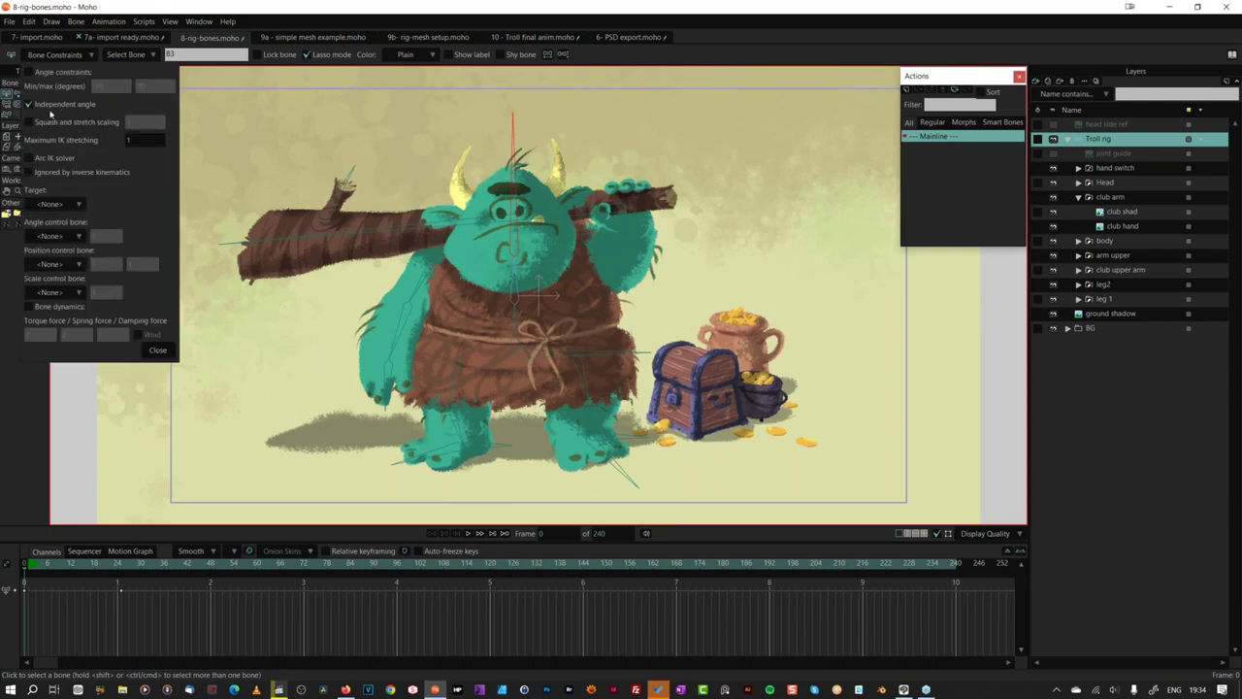
click(516, 280)
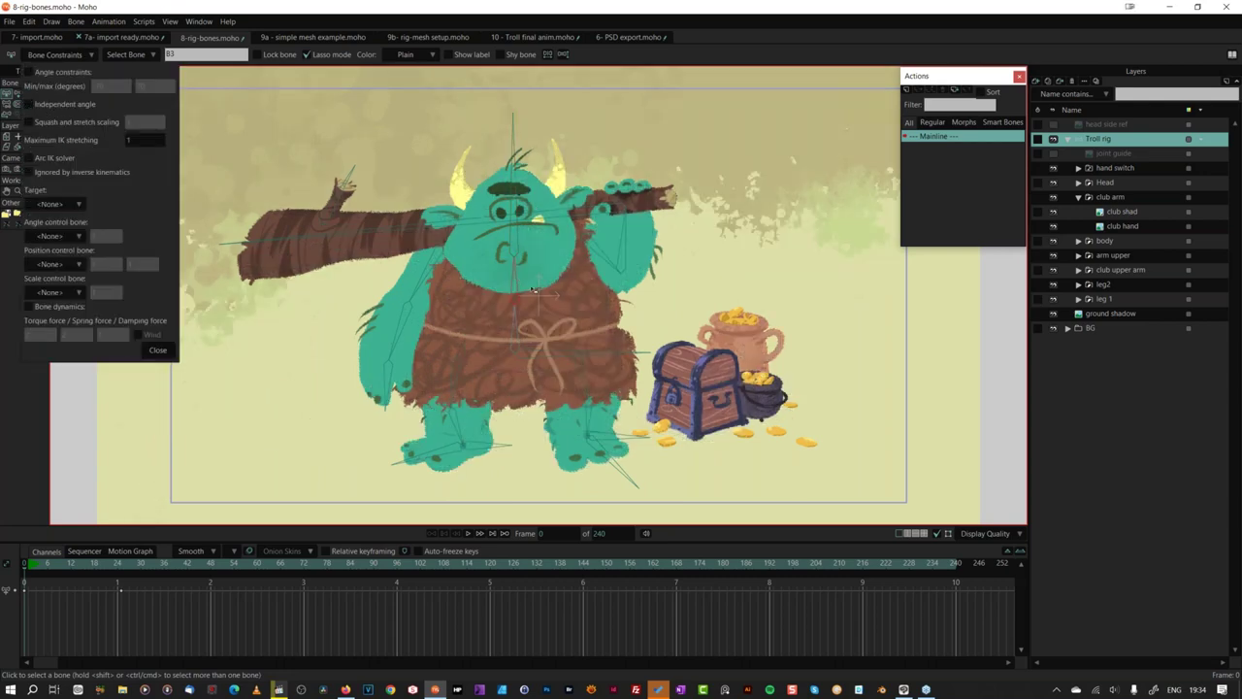
click(520, 327)
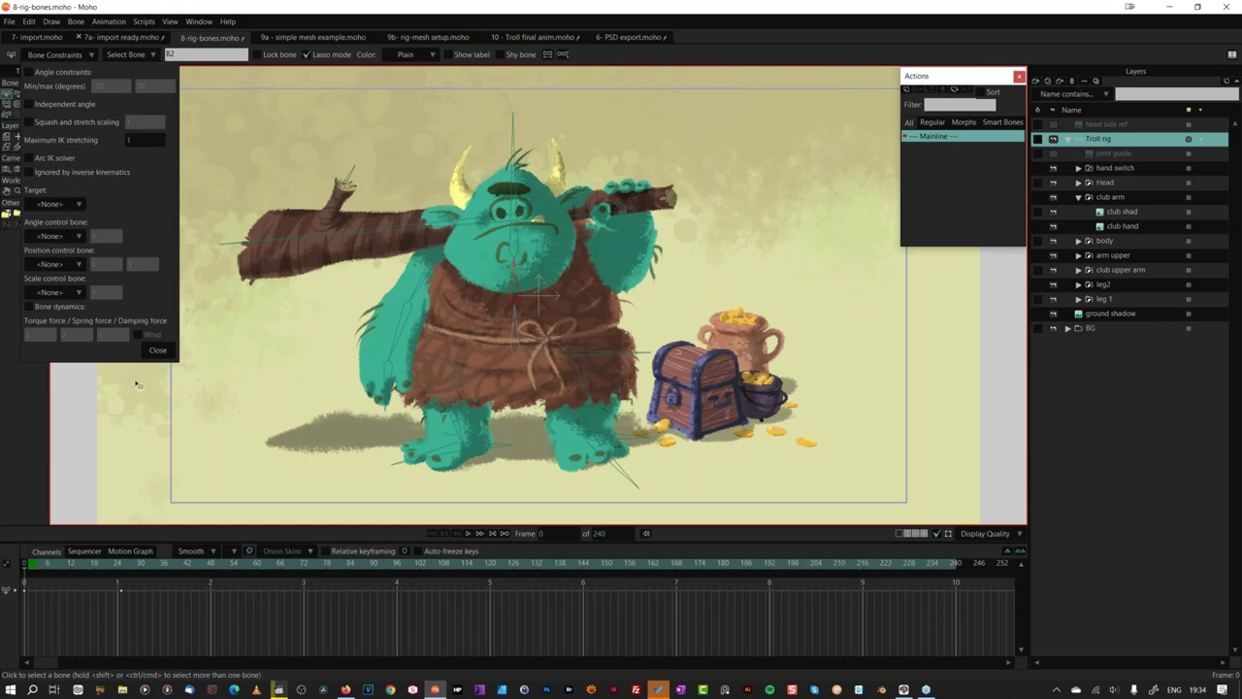
click(157, 350)
click(485, 449)
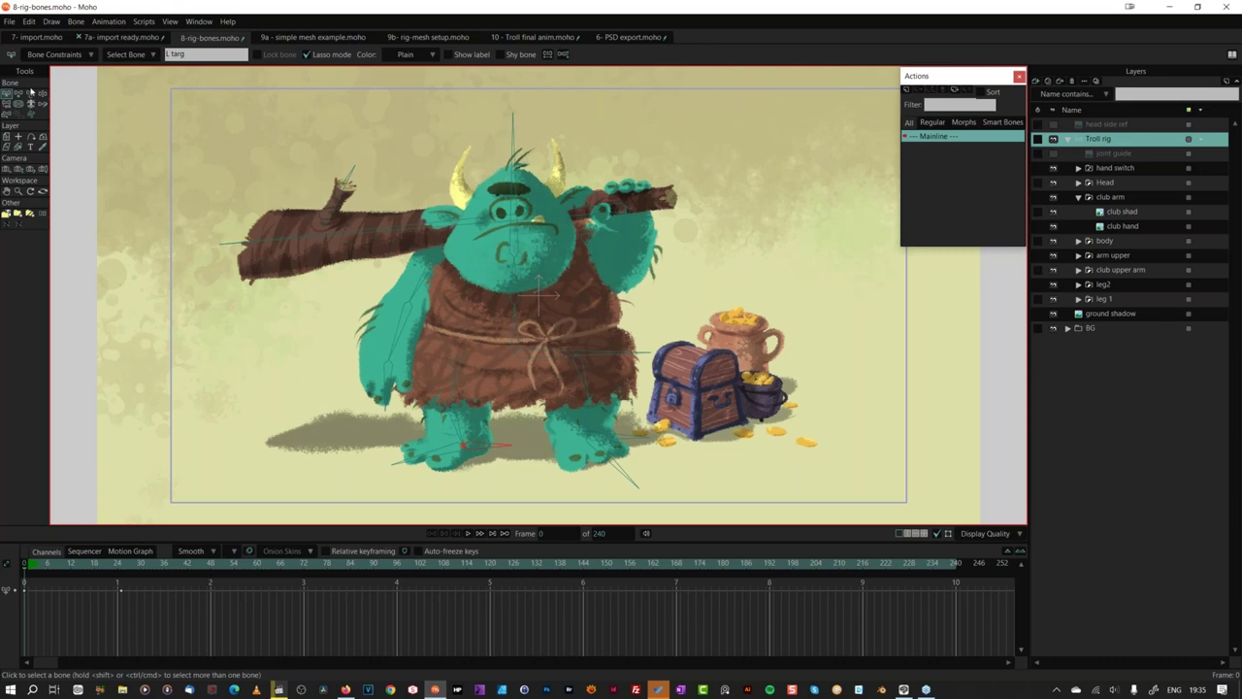
Step: Inspect B7's squash-and-stretch (0.30, max stretch 1.50) and B6, test-stretching the leg
click(57, 55)
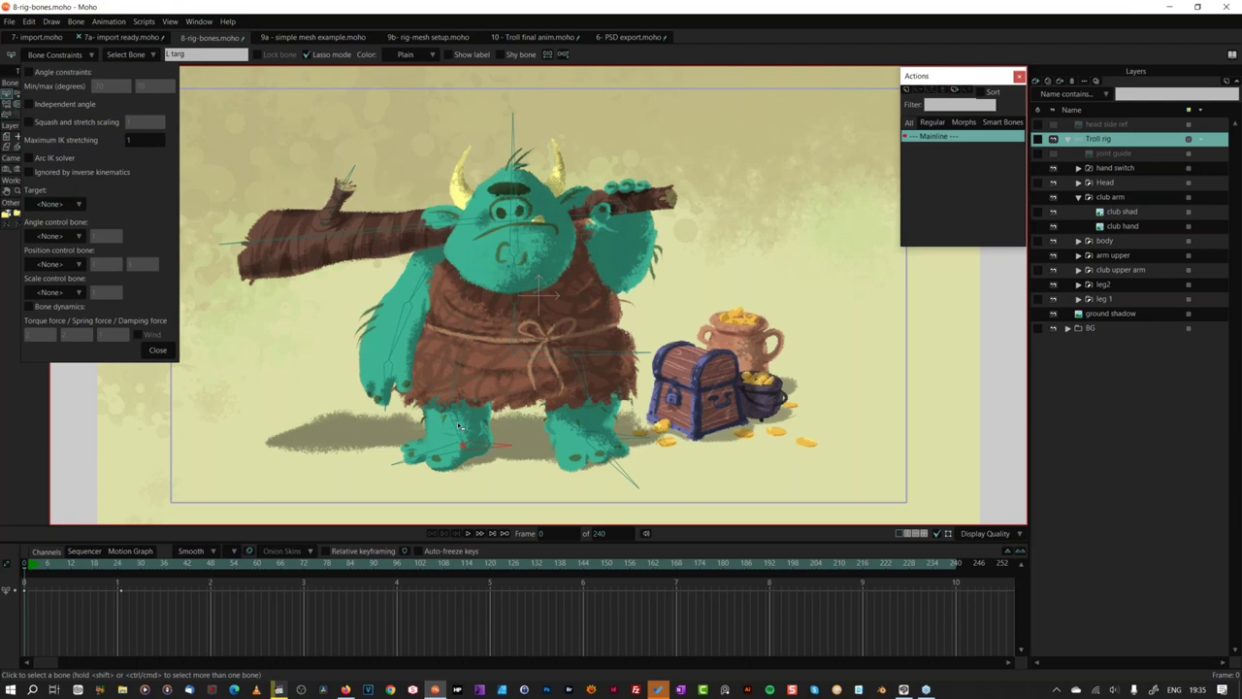
click(193, 387)
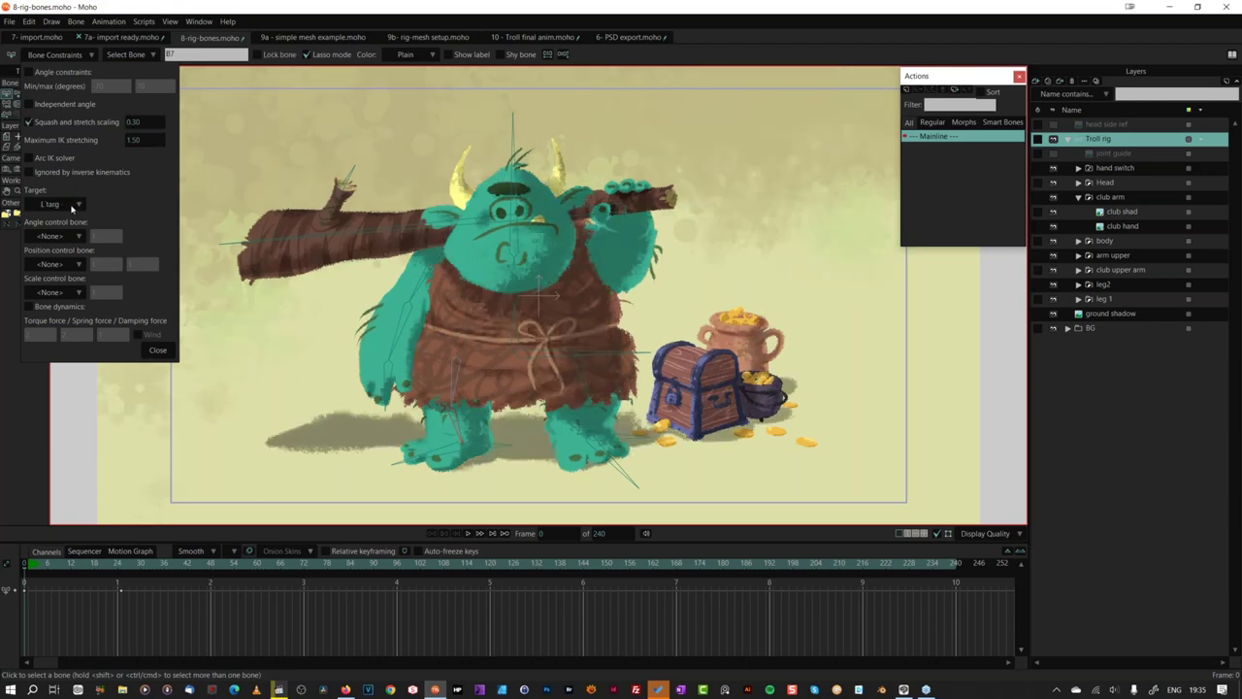
drag(492, 449, 459, 374)
click(459, 373)
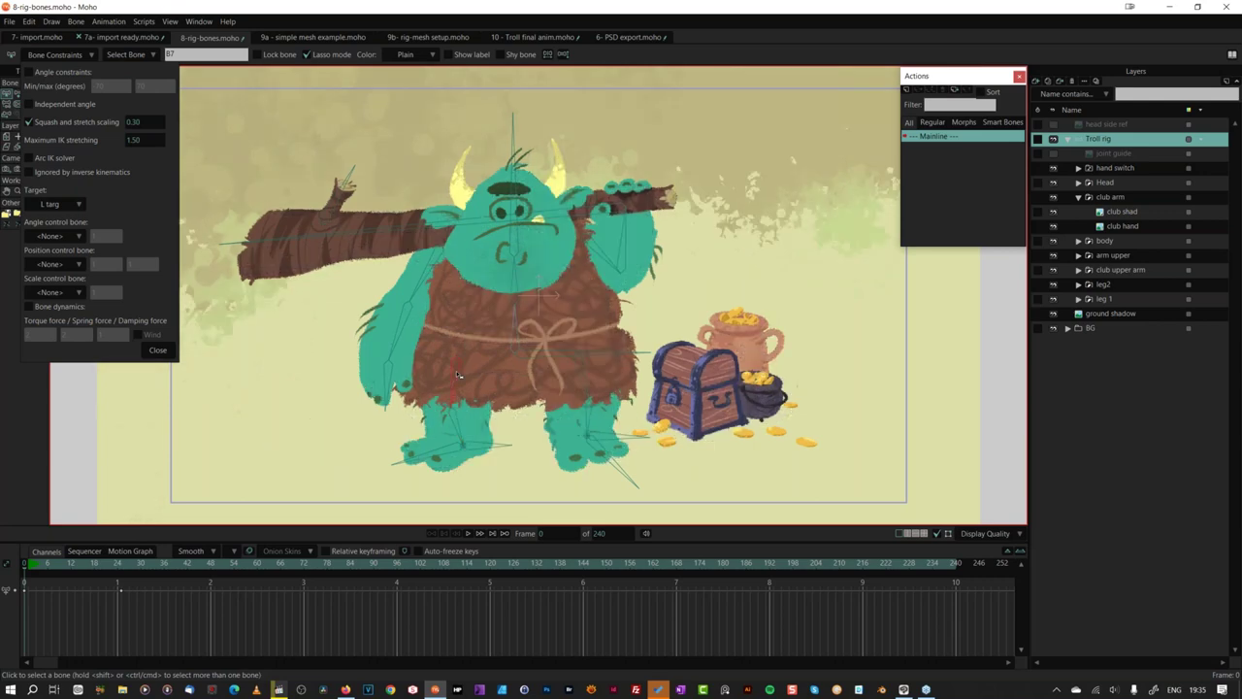
click(158, 350)
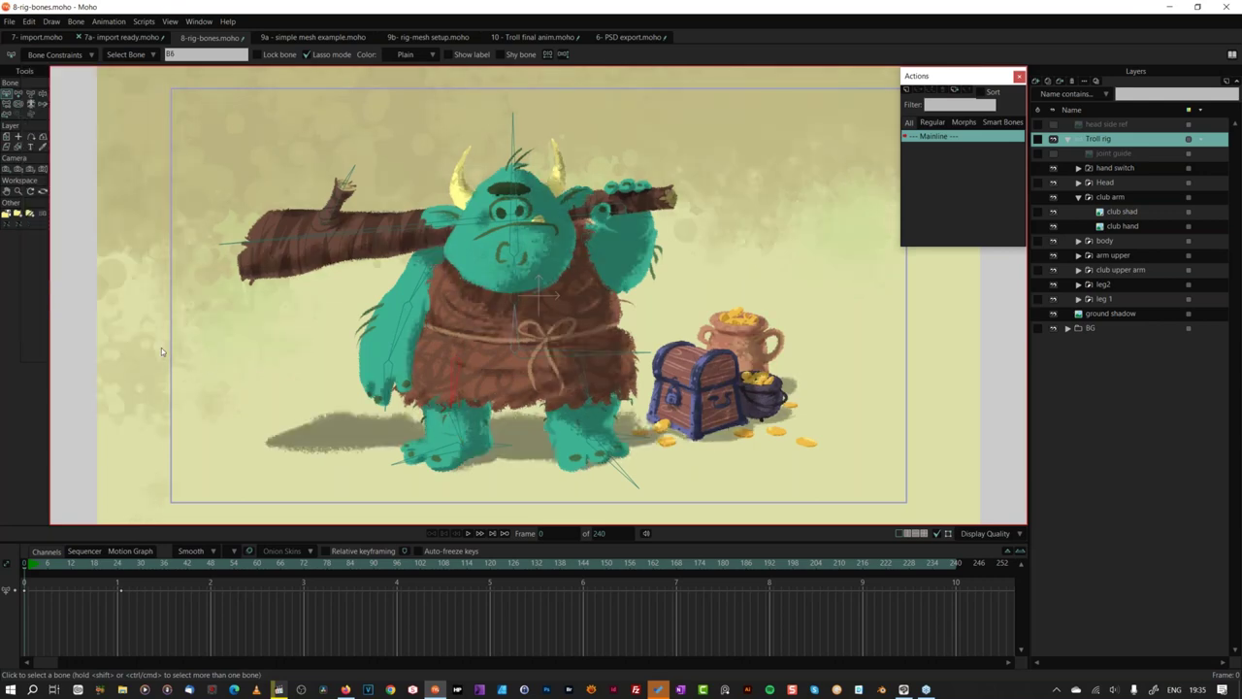
click(122, 569)
Step: Key a taller troll pose at frame 25 and expand Head > Head elements
key(t)
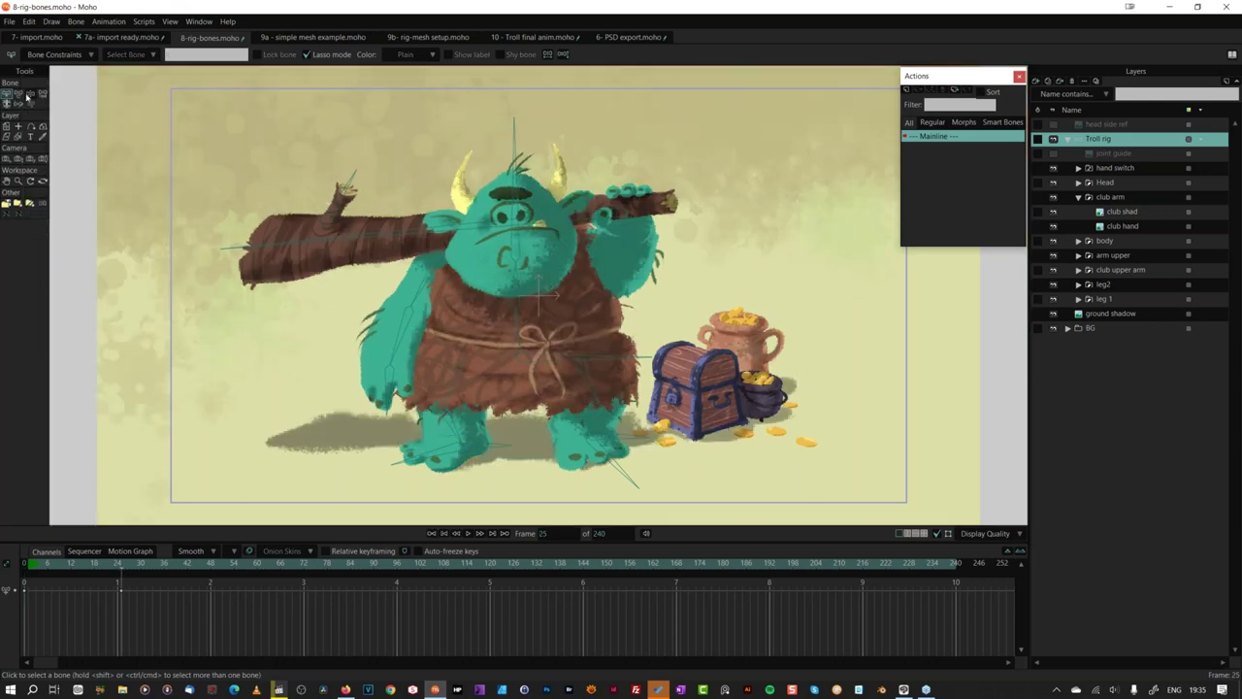
mouse_move(525, 359)
mouse_down()
mouse_move(525, 335)
mouse_move(524, 369)
mouse_move(525, 355)
mouse_up()
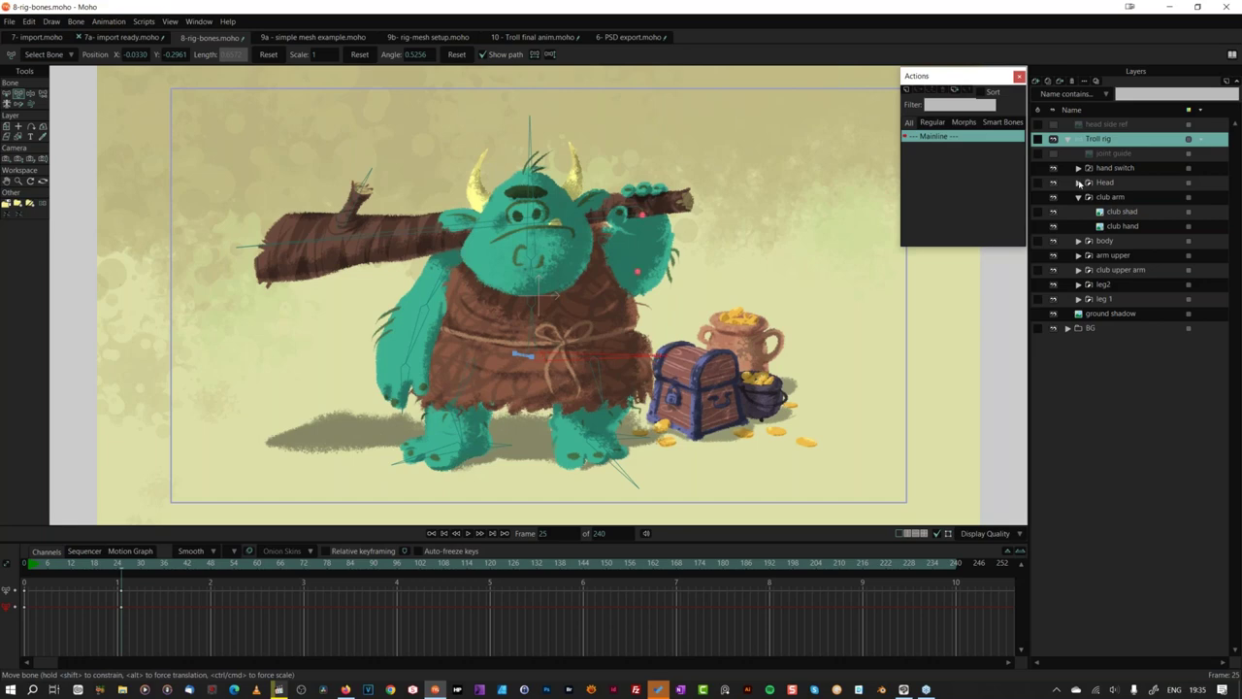
click(1079, 183)
click(1090, 213)
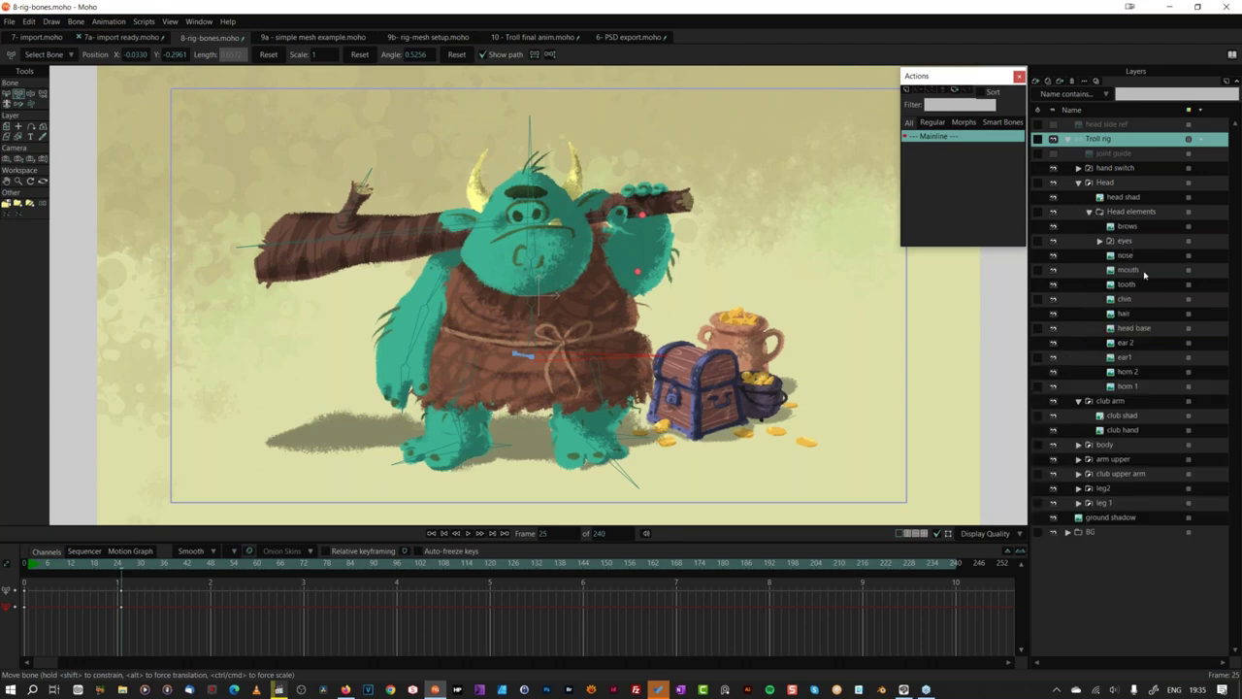
Step: Shift the mouth layer left, then bring up the 9a - simple mesh example document
click(1144, 273)
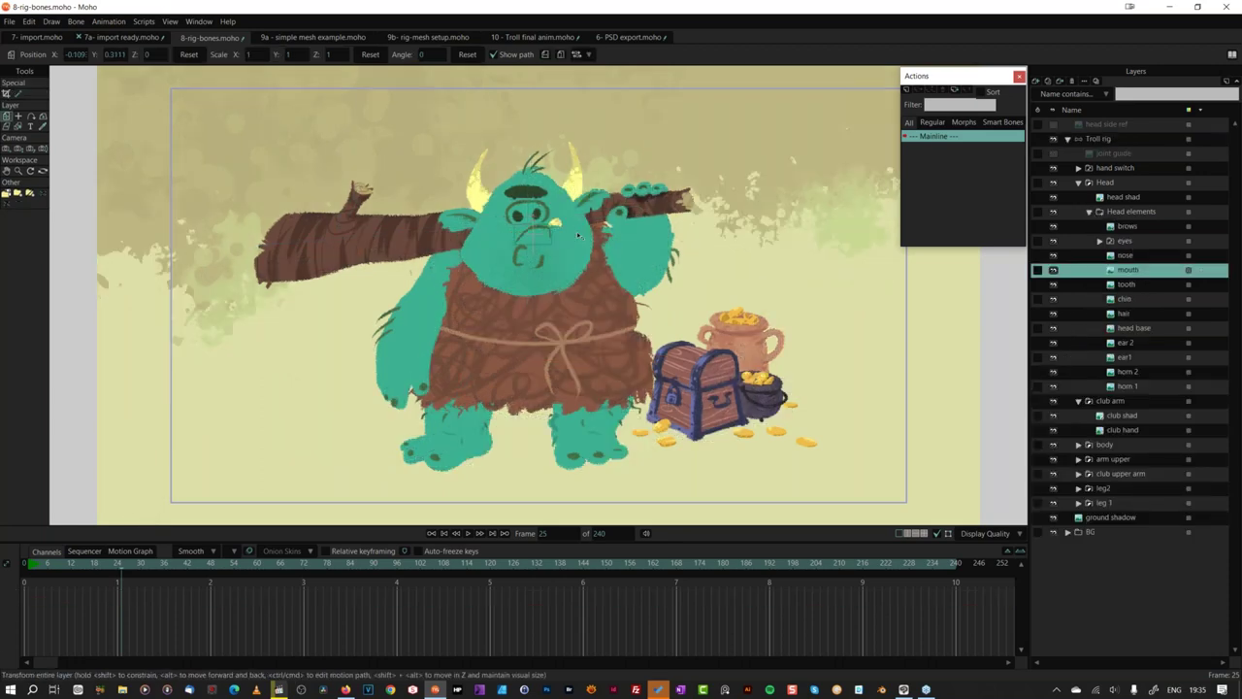
mouse_move(577, 235)
mouse_down()
mouse_move(547, 236)
mouse_move(577, 233)
mouse_up()
click(370, 54)
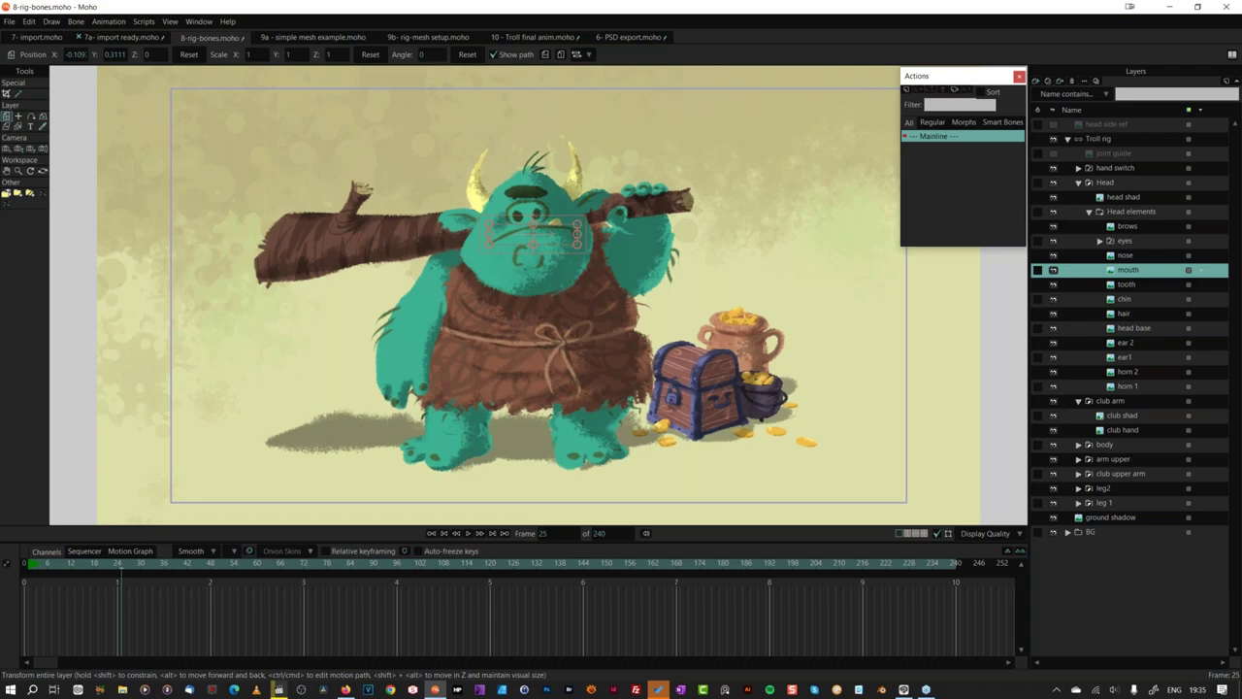
click(1095, 212)
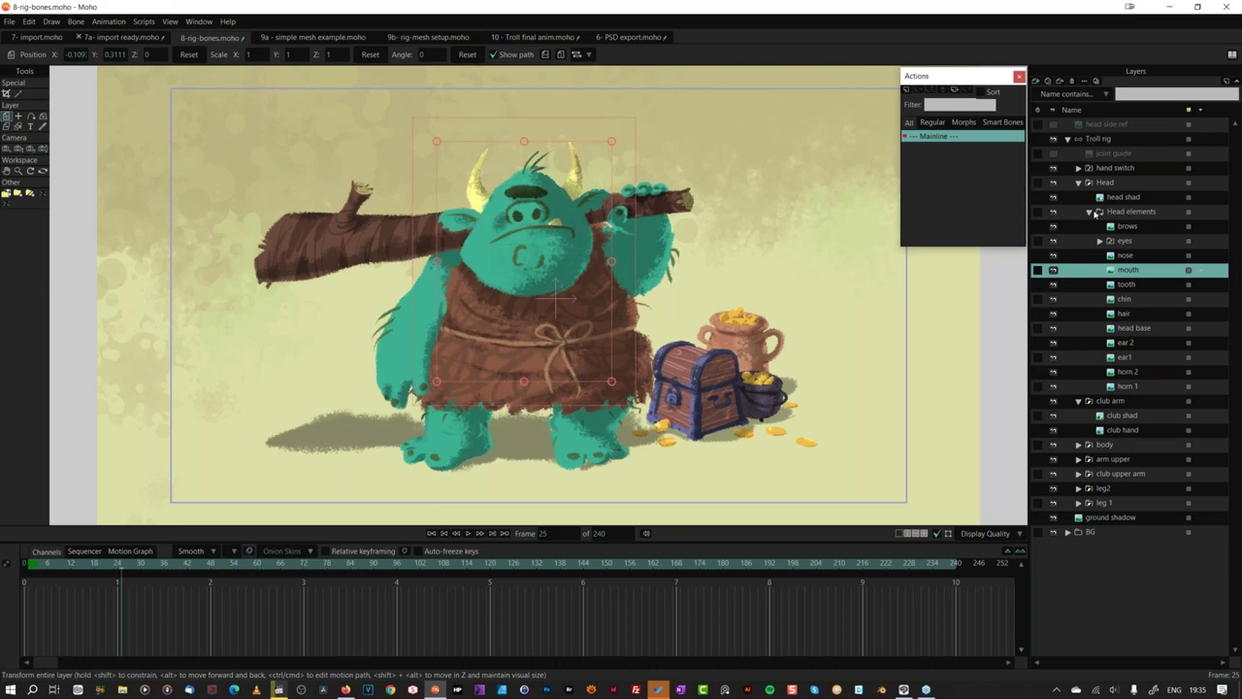
click(320, 37)
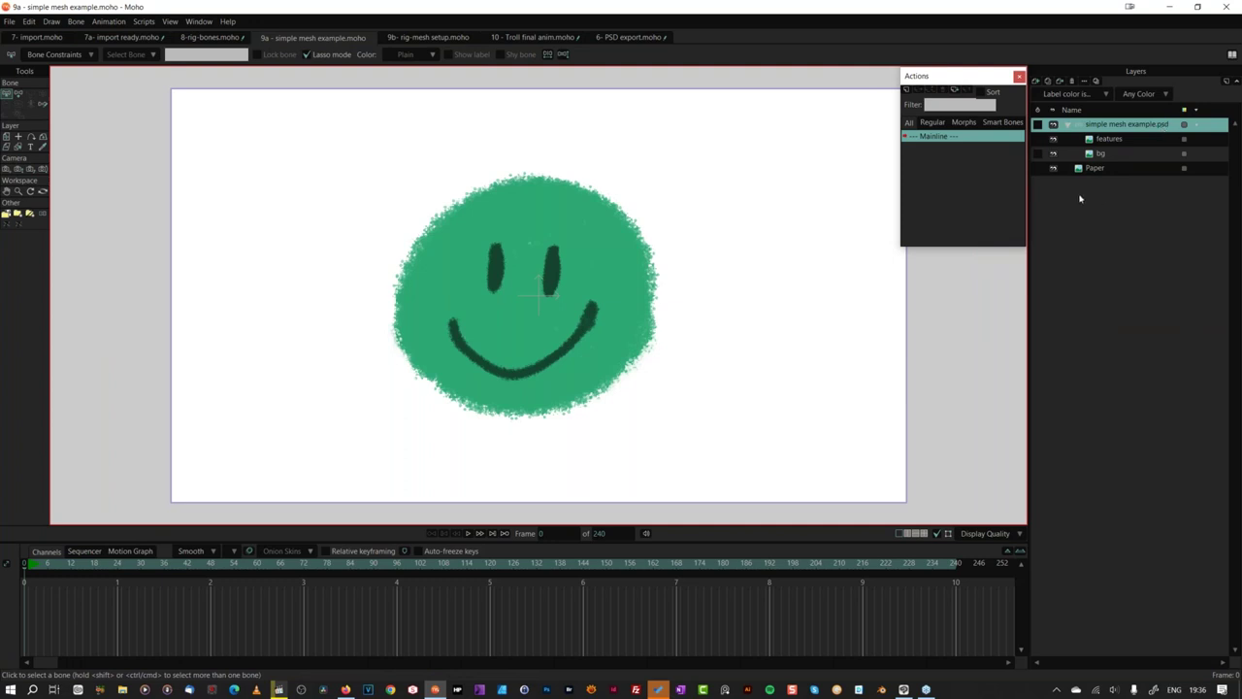
Step: Create a smart warp layer from the smiley's features layer
click(1128, 142)
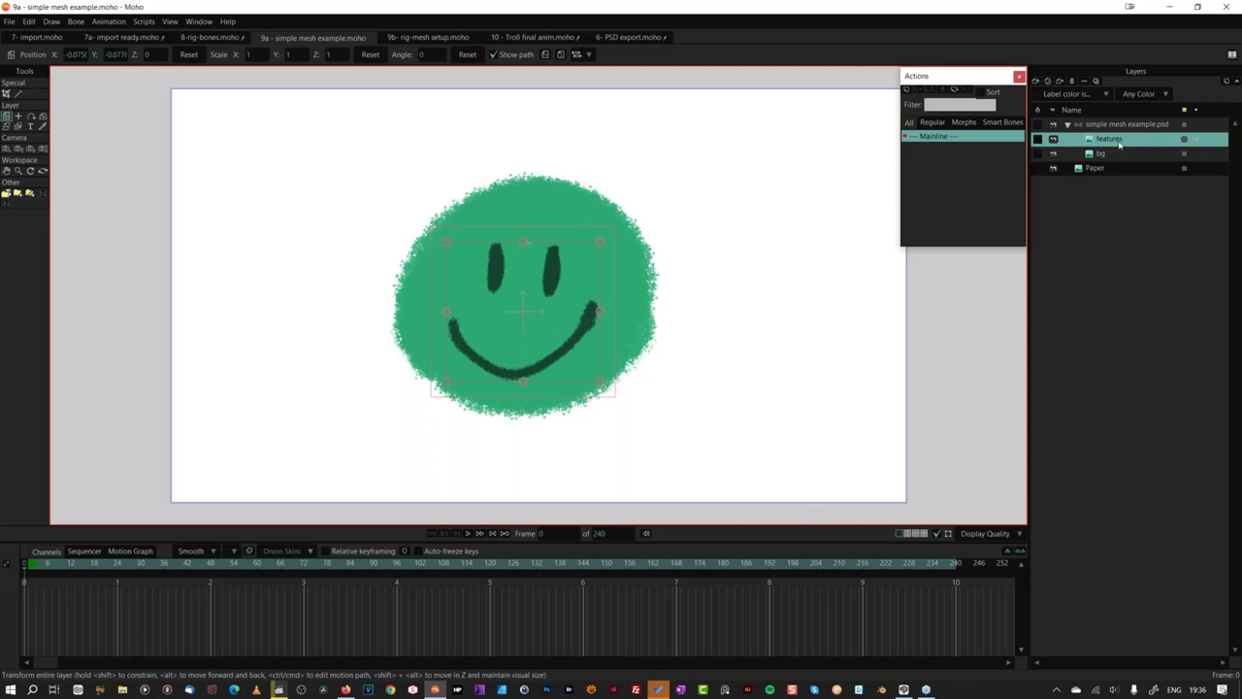
click(1053, 140)
click(1053, 140)
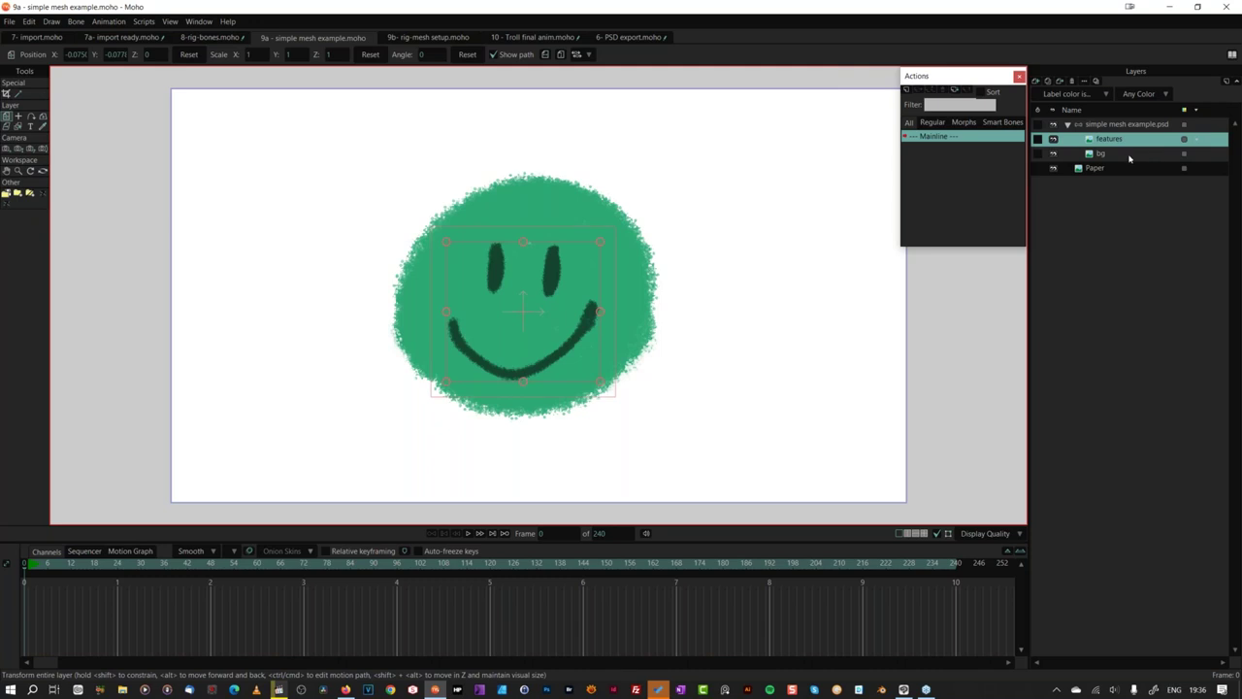
click(52, 22)
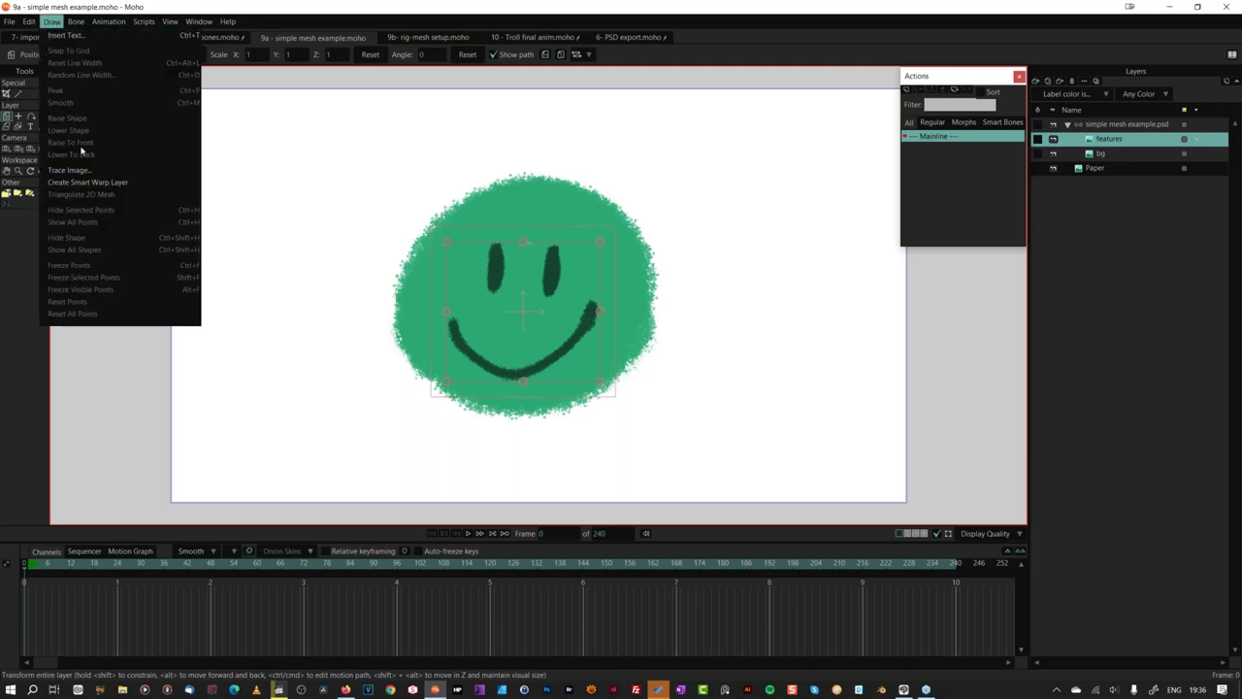
click(130, 184)
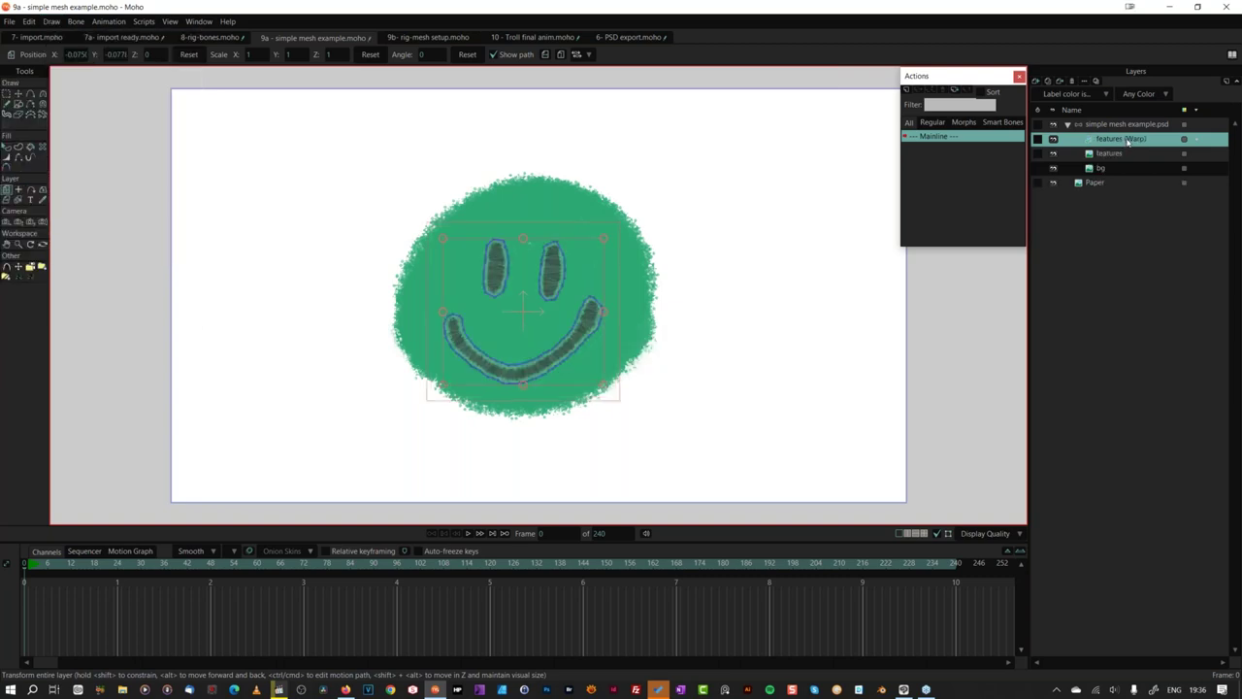
Step: Test-warp the smile and eyes with the Magnet tool at frame 29, then delete the keys
drag(29, 567, 139, 577)
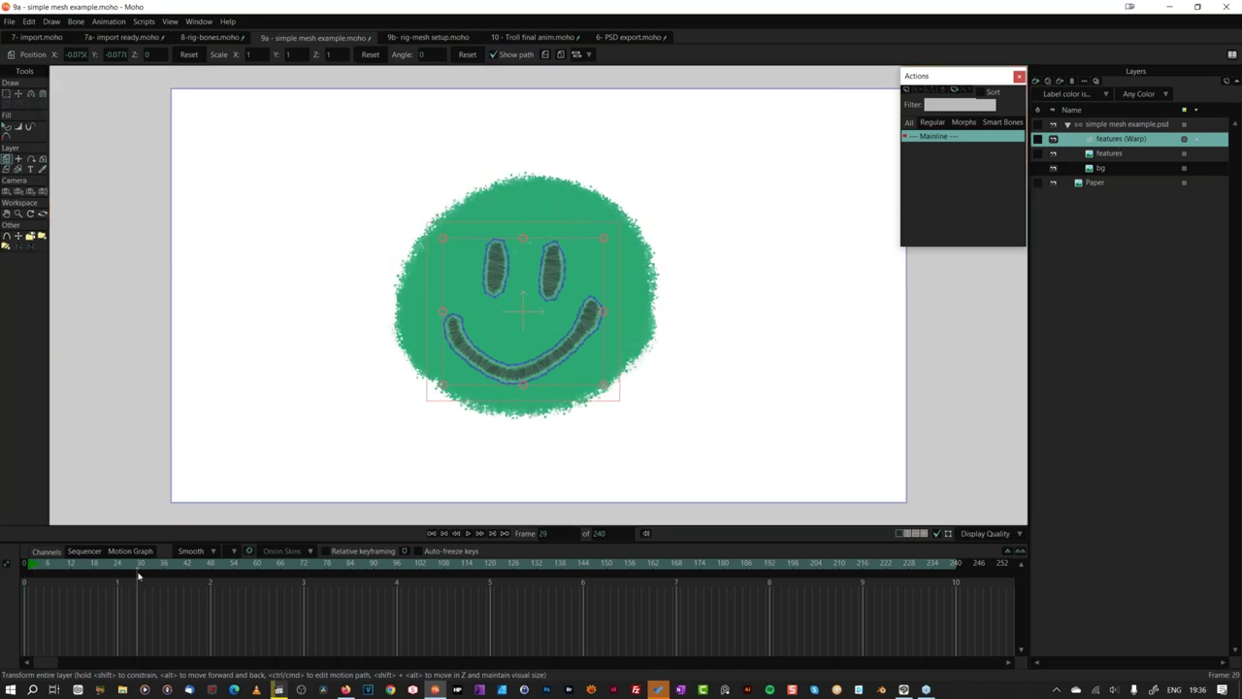
click(1114, 156)
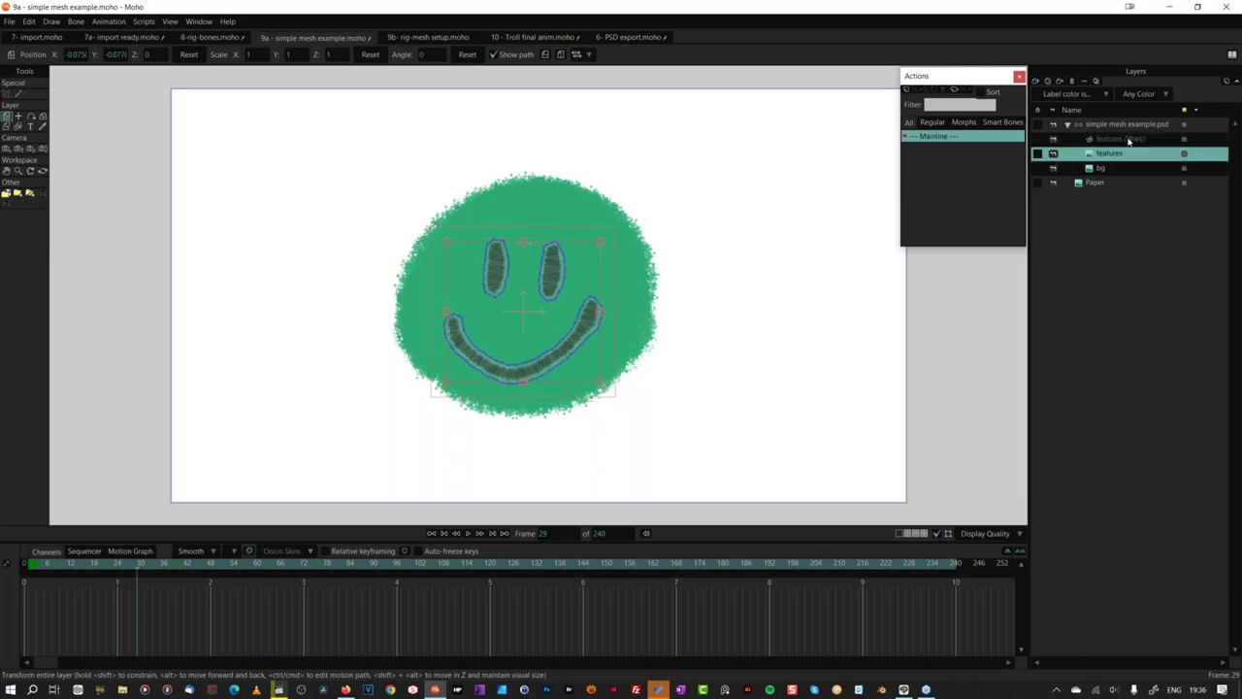
click(1121, 139)
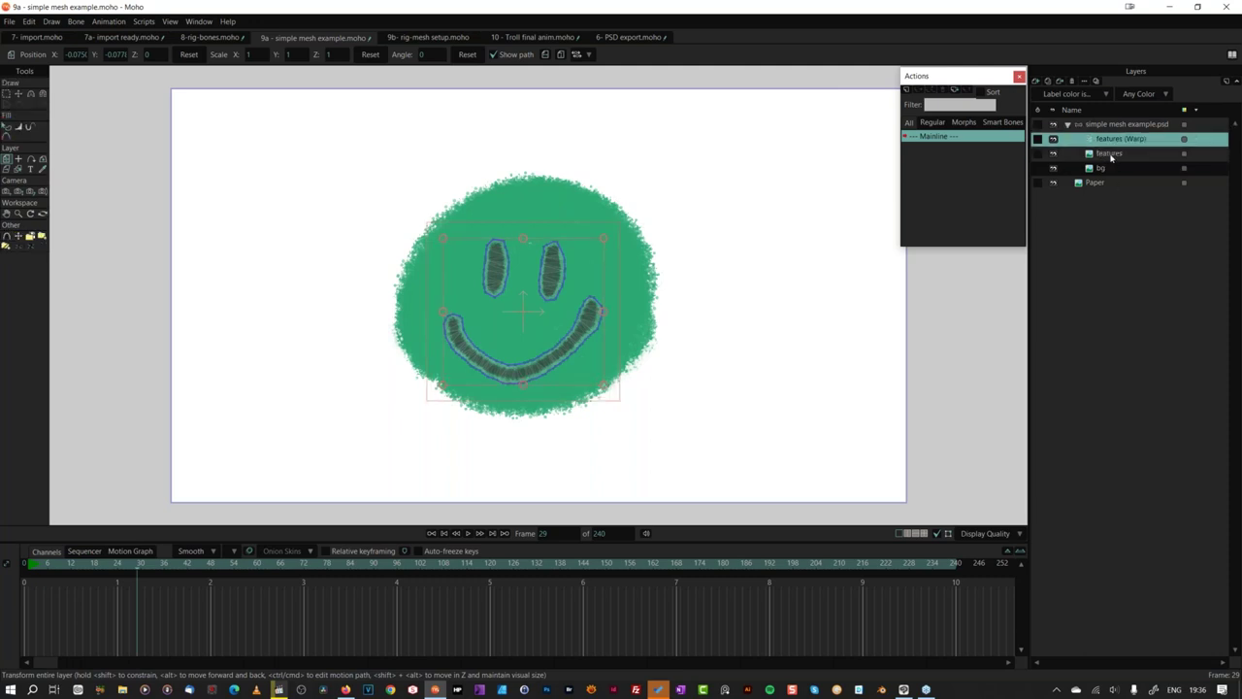
click(42, 95)
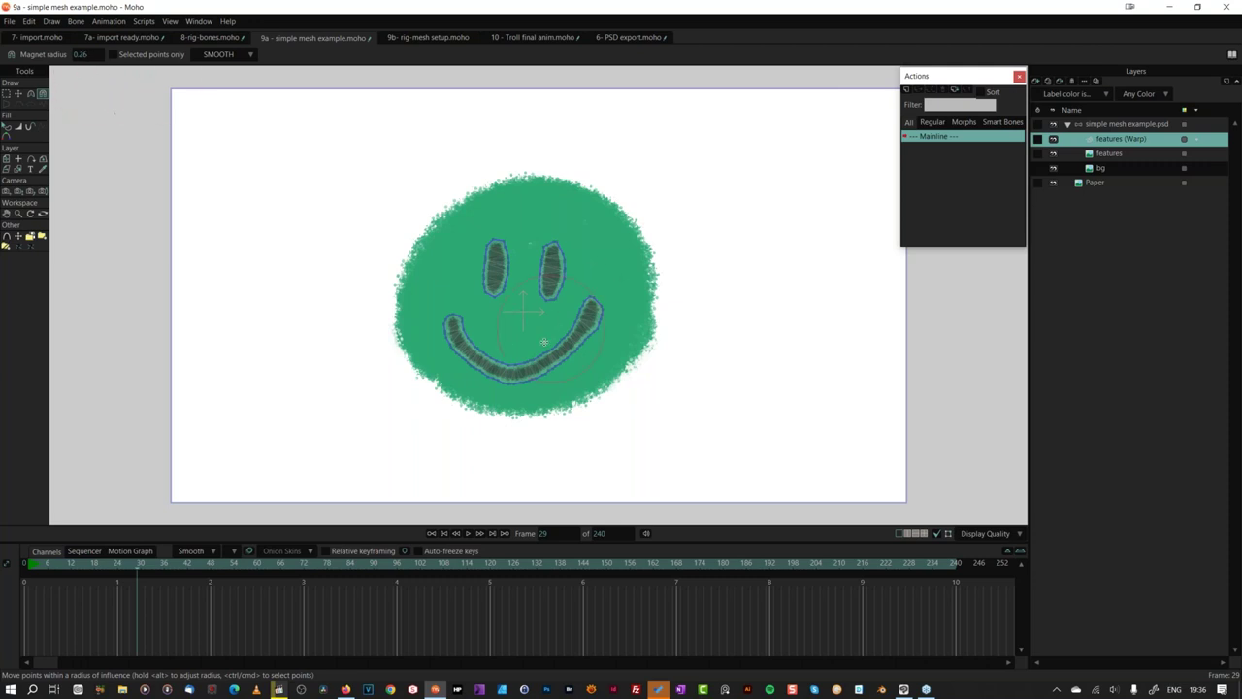
drag(539, 371, 538, 402)
drag(549, 272, 581, 268)
drag(495, 264, 500, 233)
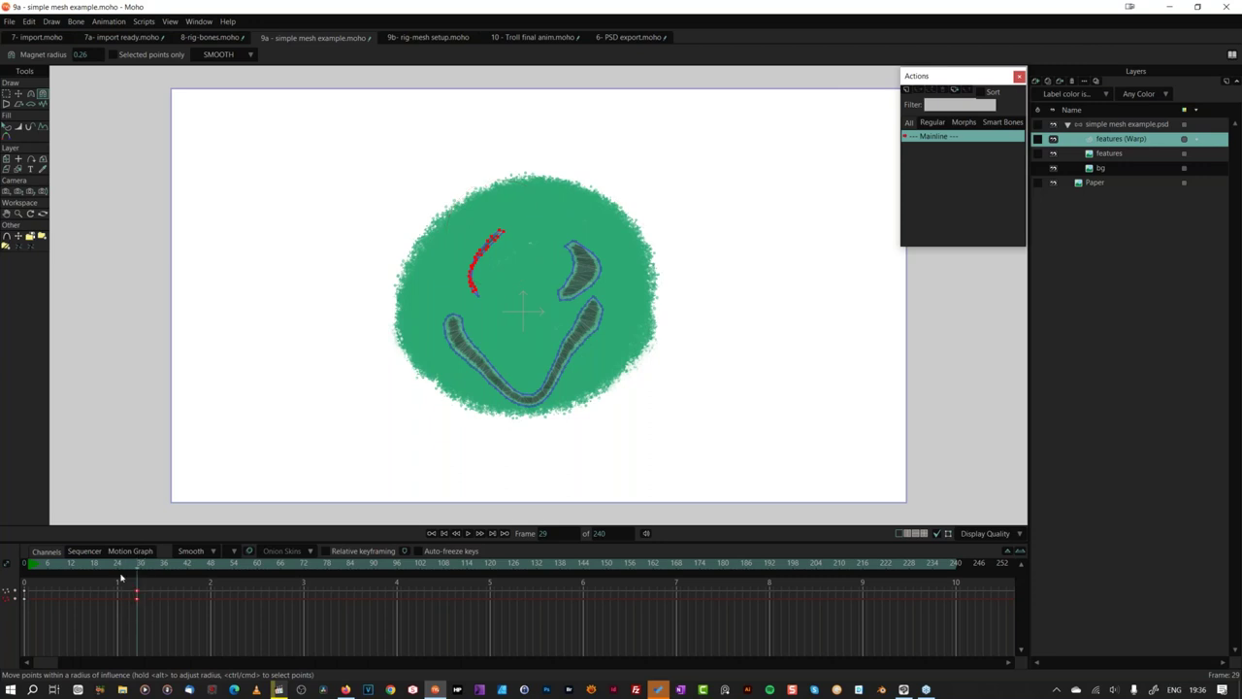
key(Delete)
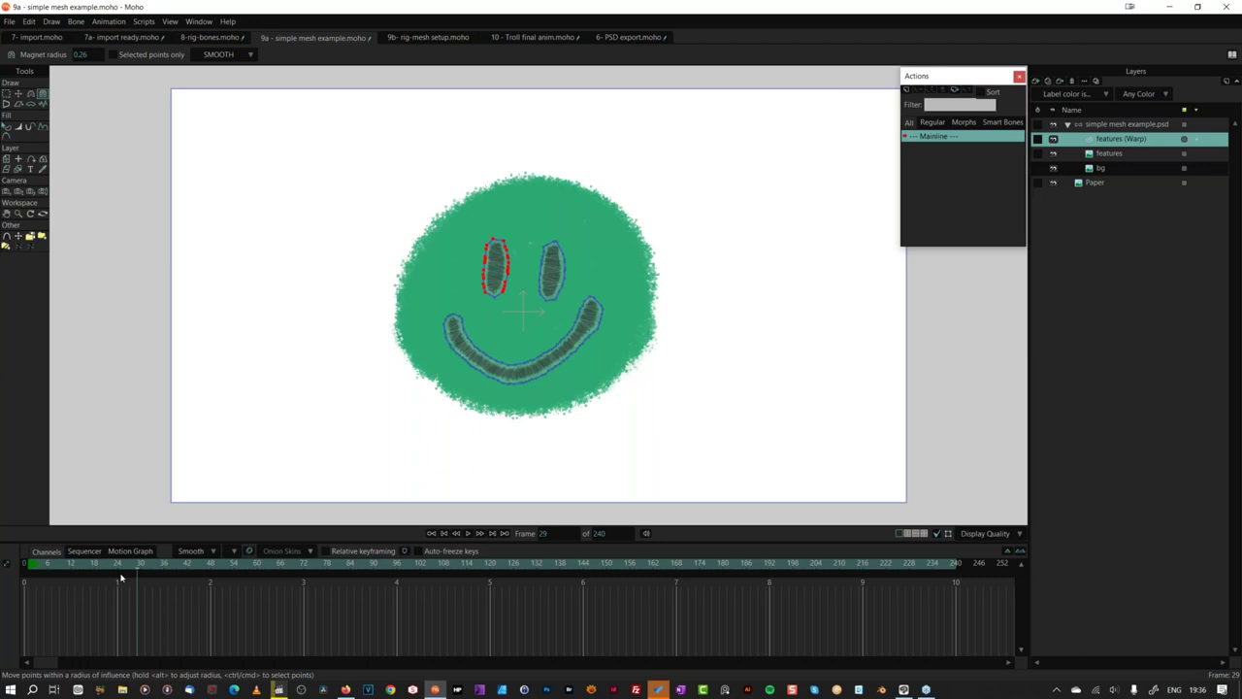
Step: Select all the eye and mouth mesh points and return to frame 0
click(7, 94)
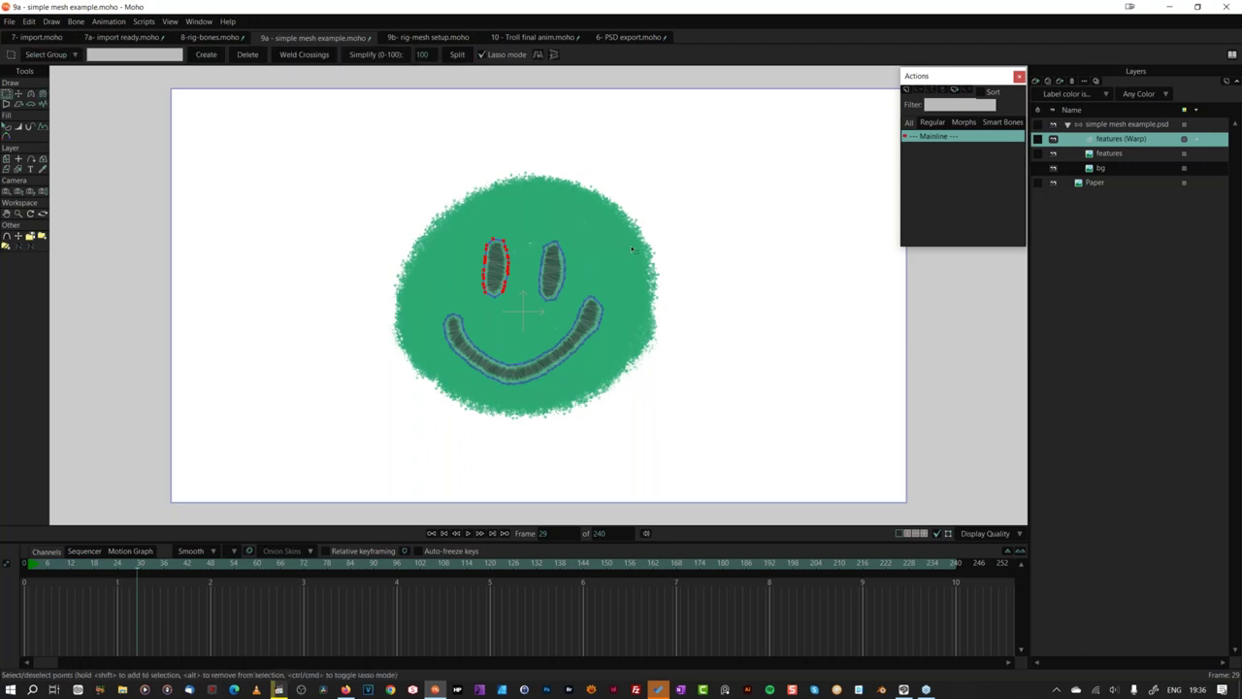
mouse_move(524, 169)
mouse_down()
mouse_move(397, 216)
mouse_move(635, 158)
mouse_move(547, 175)
mouse_up()
click(21, 632)
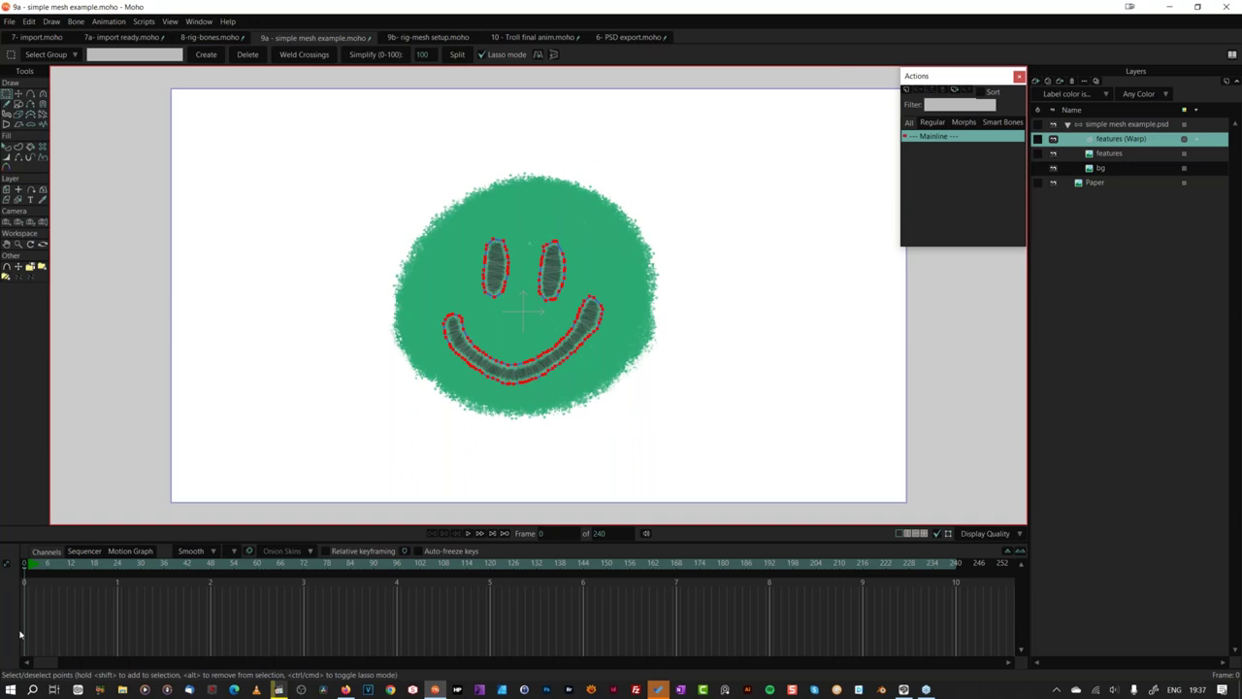
Step: Draw mesh outlines around the right eye and along the mouth
click(31, 95)
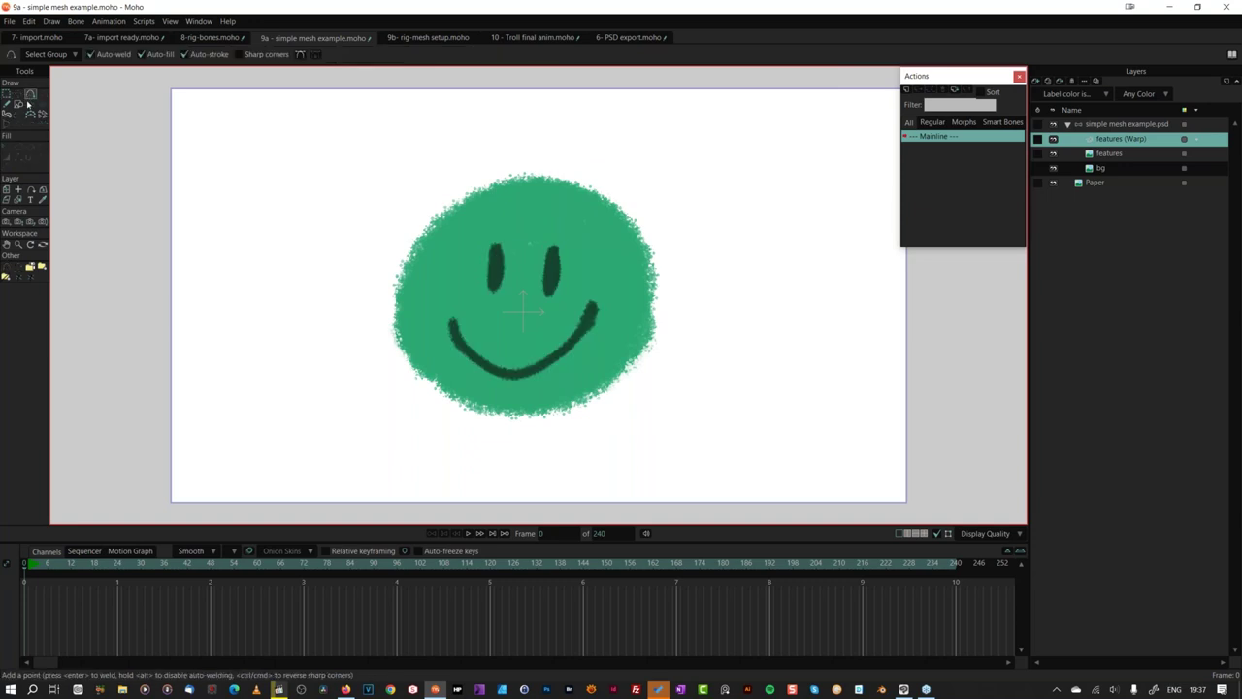
mouse_move(478, 231)
mouse_down()
mouse_move(477, 311)
mouse_move(515, 309)
mouse_move(513, 225)
mouse_move(476, 230)
mouse_move(530, 308)
mouse_move(567, 302)
mouse_up()
drag(568, 304, 568, 303)
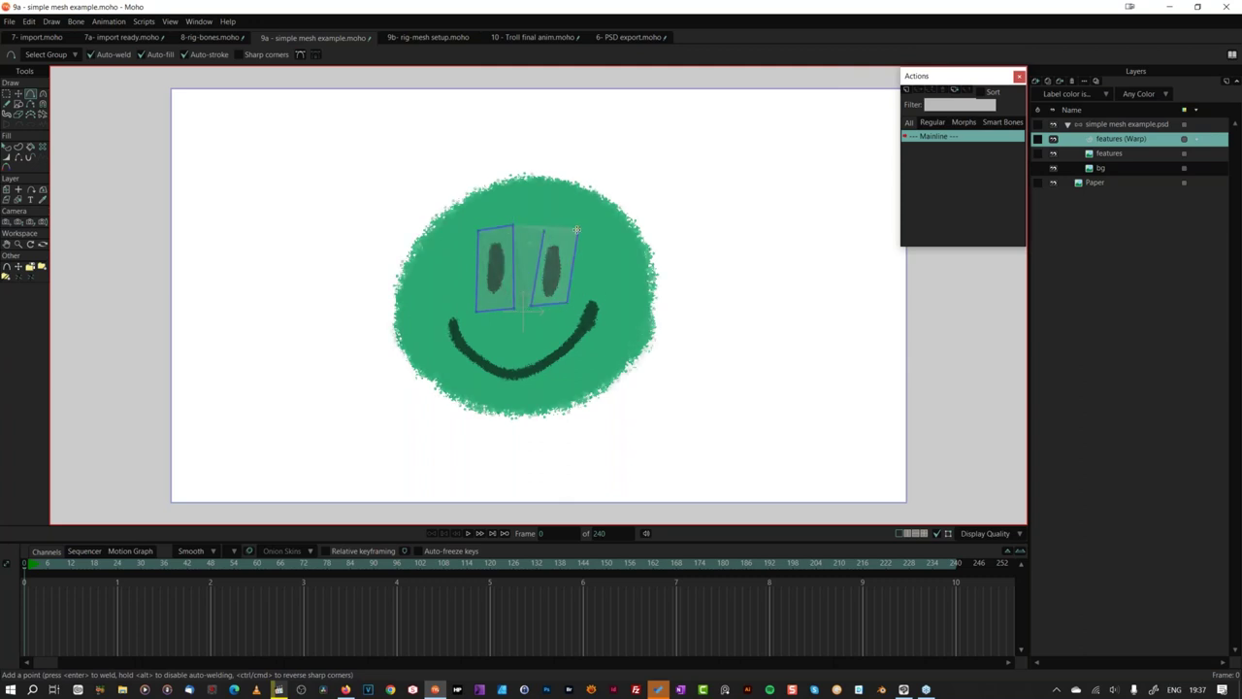
mouse_move(460, 308)
mouse_down()
mouse_move(478, 344)
mouse_move(514, 353)
mouse_move(567, 324)
mouse_move(593, 289)
mouse_move(612, 306)
mouse_move(589, 354)
mouse_move(549, 384)
mouse_move(445, 359)
mouse_move(432, 316)
mouse_move(454, 305)
mouse_up()
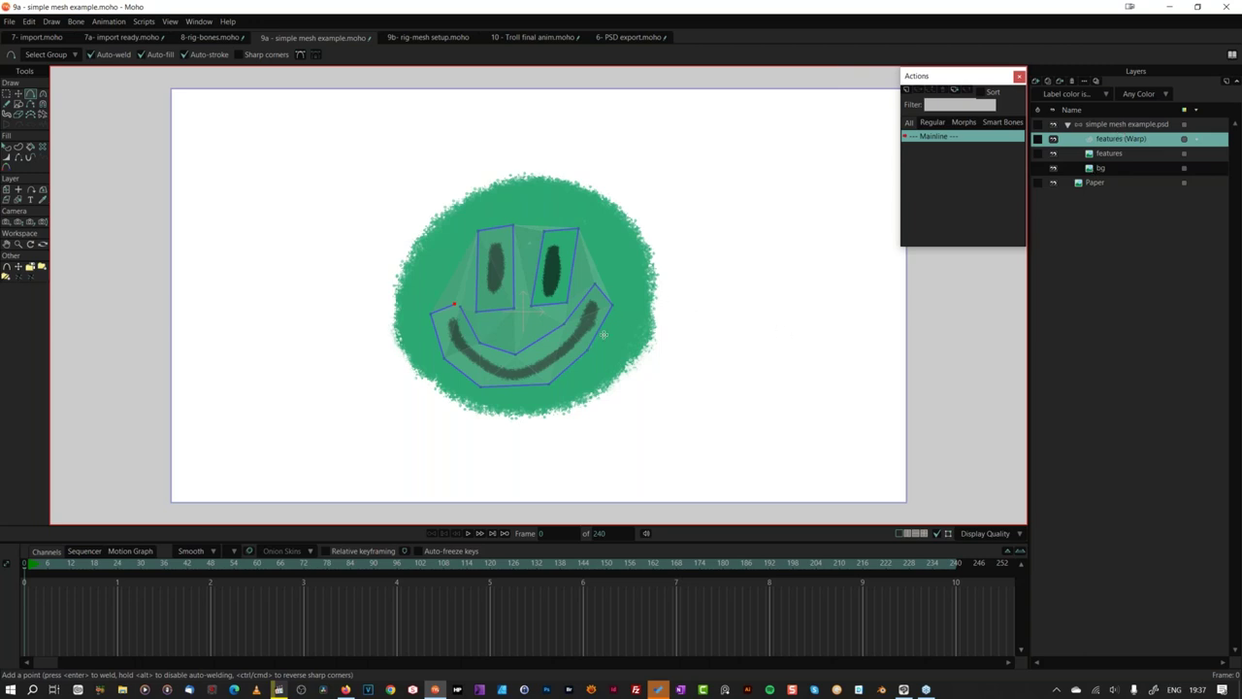
Step: Scrub to frames 15 and 12, try moving right-eye mesh points, and undo the changes
click(82, 568)
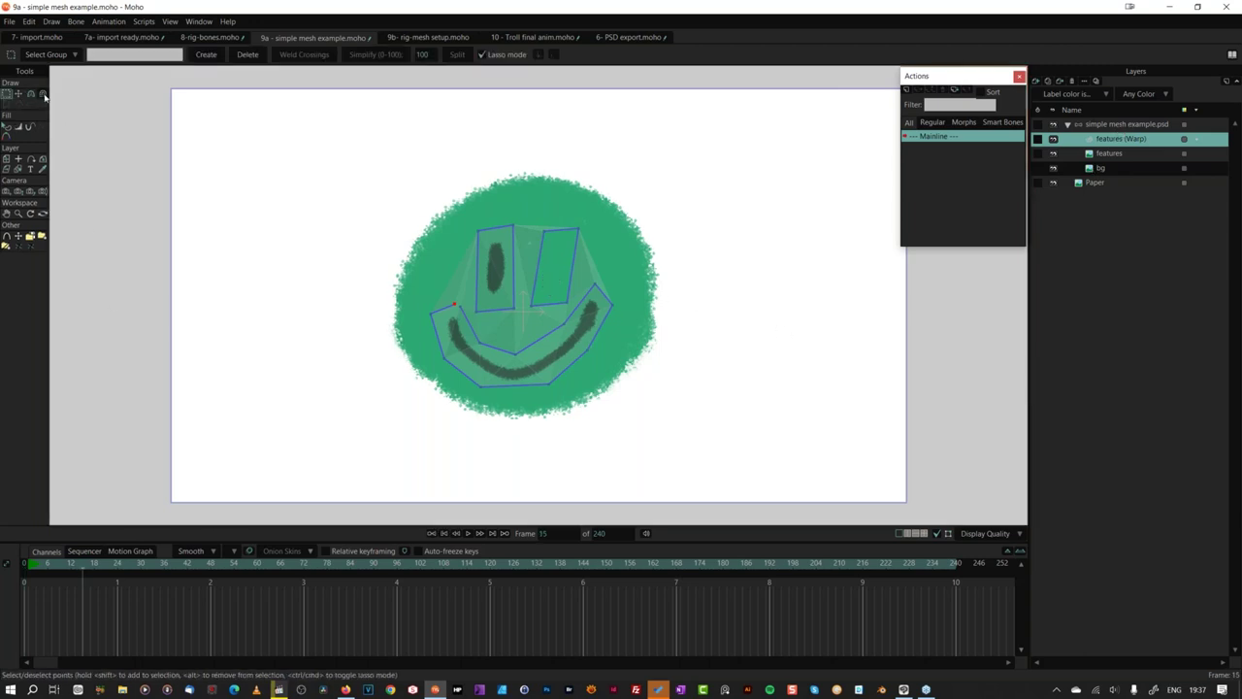
click(43, 94)
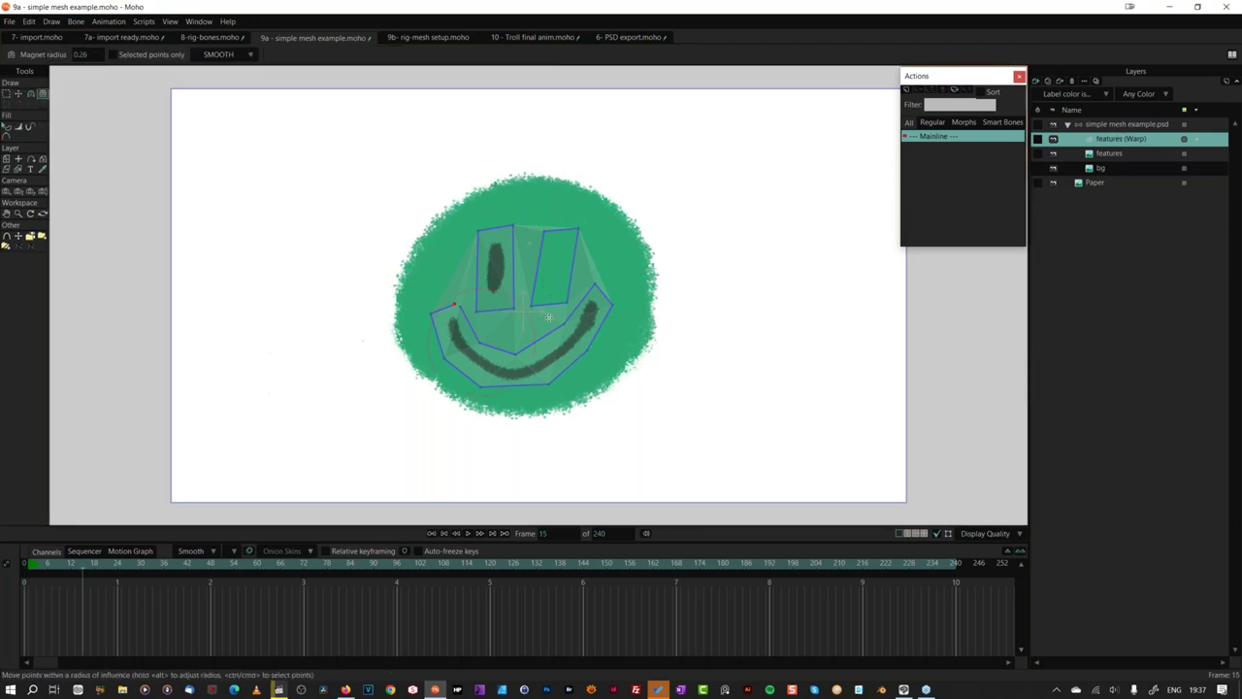
click(71, 568)
drag(83, 570, 2, 580)
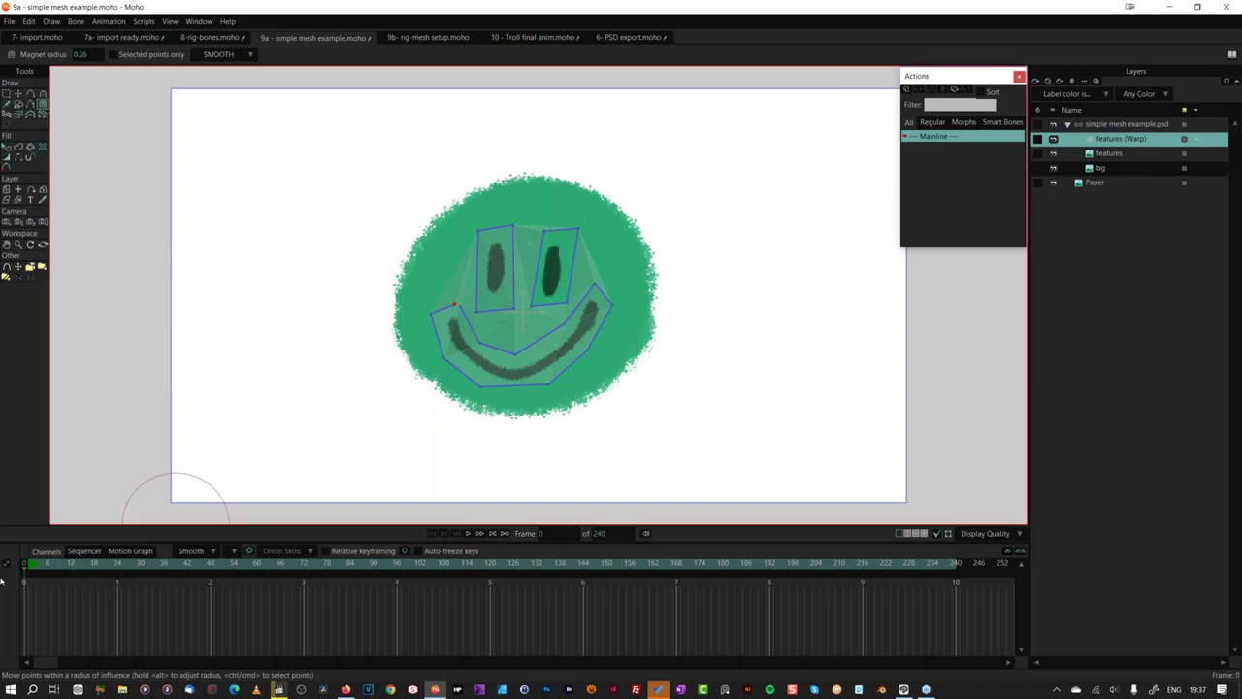
click(19, 95)
click(544, 231)
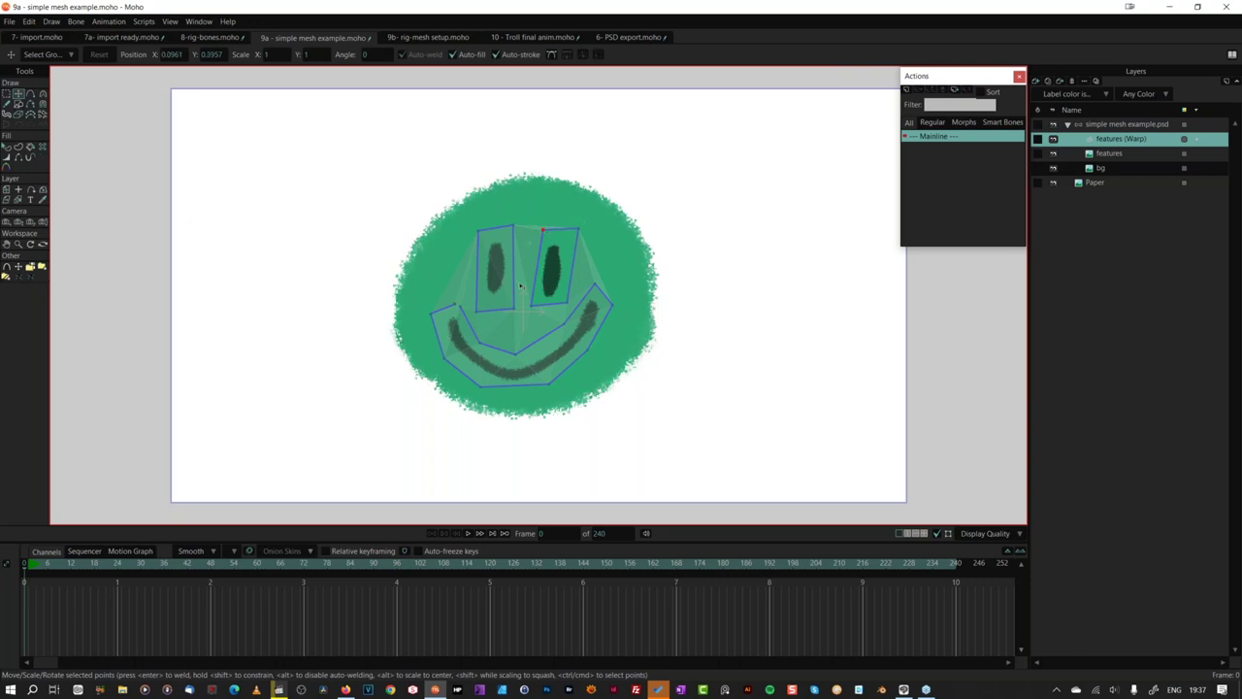
key(ctrl+z)
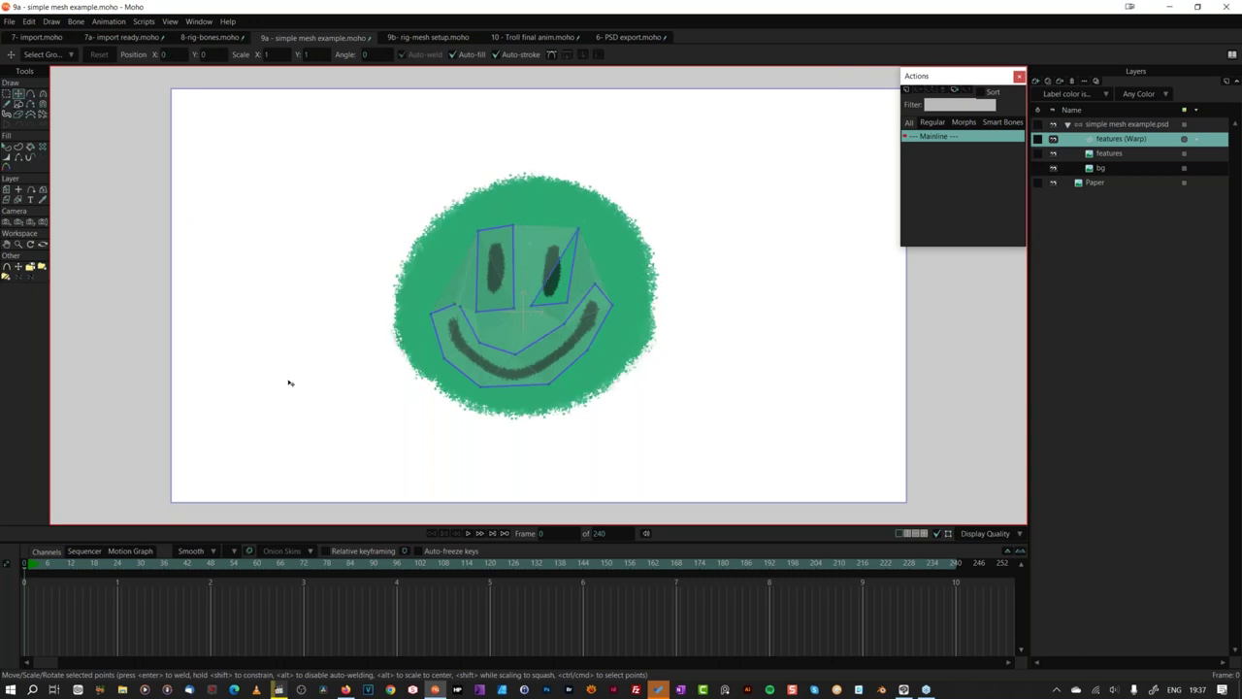
drag(535, 308, 530, 304)
key(Delete)
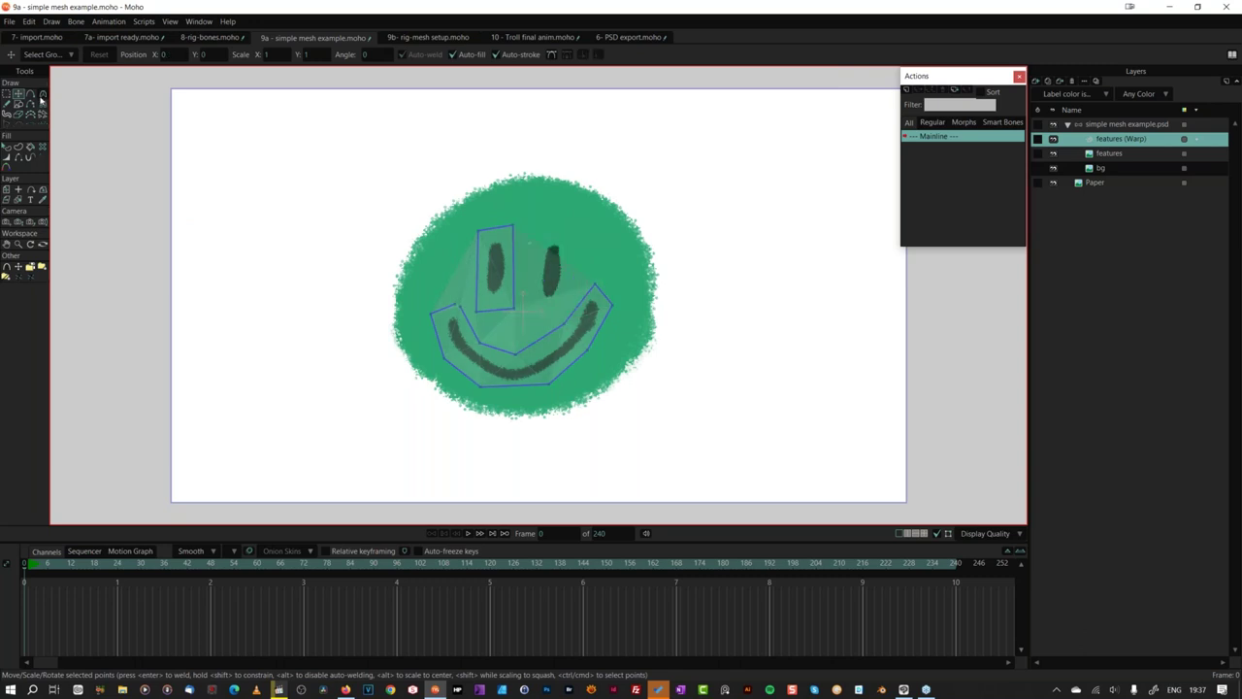
Step: Add points around the right eye to close its mesh outline
click(31, 93)
click(536, 227)
click(571, 299)
click(577, 229)
drag(576, 229, 545, 226)
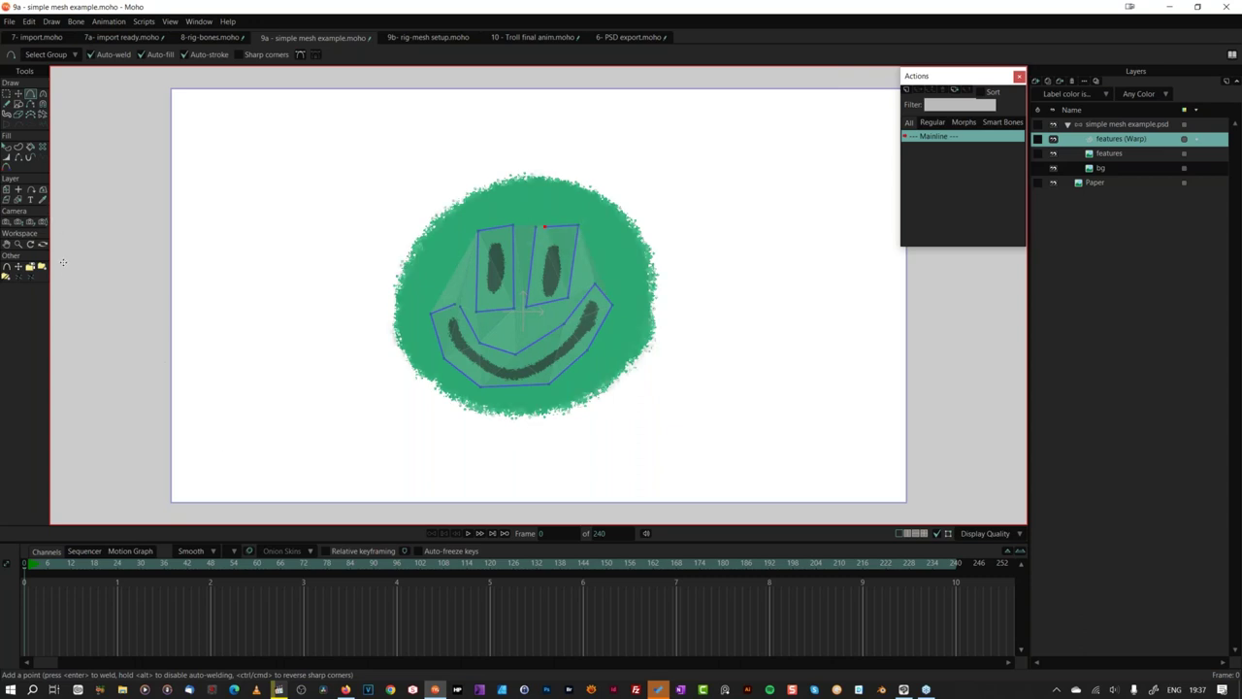
Step: Magnet-warp the eye meshes at frame 22, undo it, and select the smiley group layer
click(110, 573)
click(42, 93)
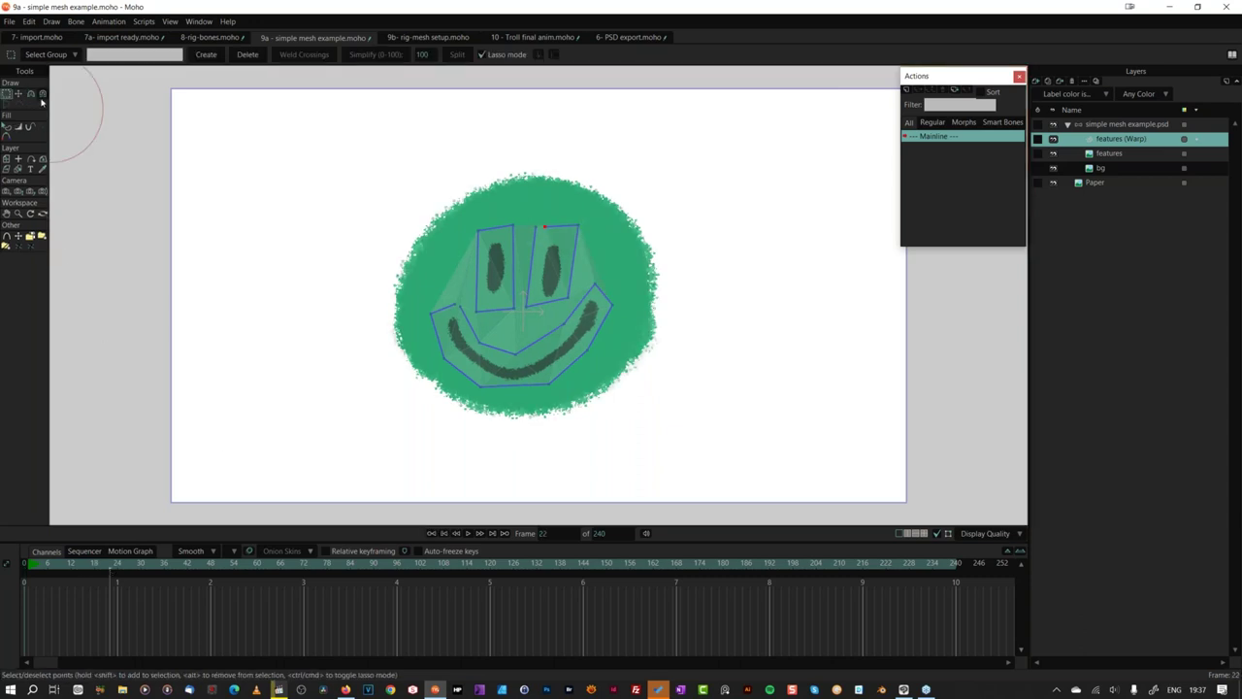
drag(504, 264, 591, 254)
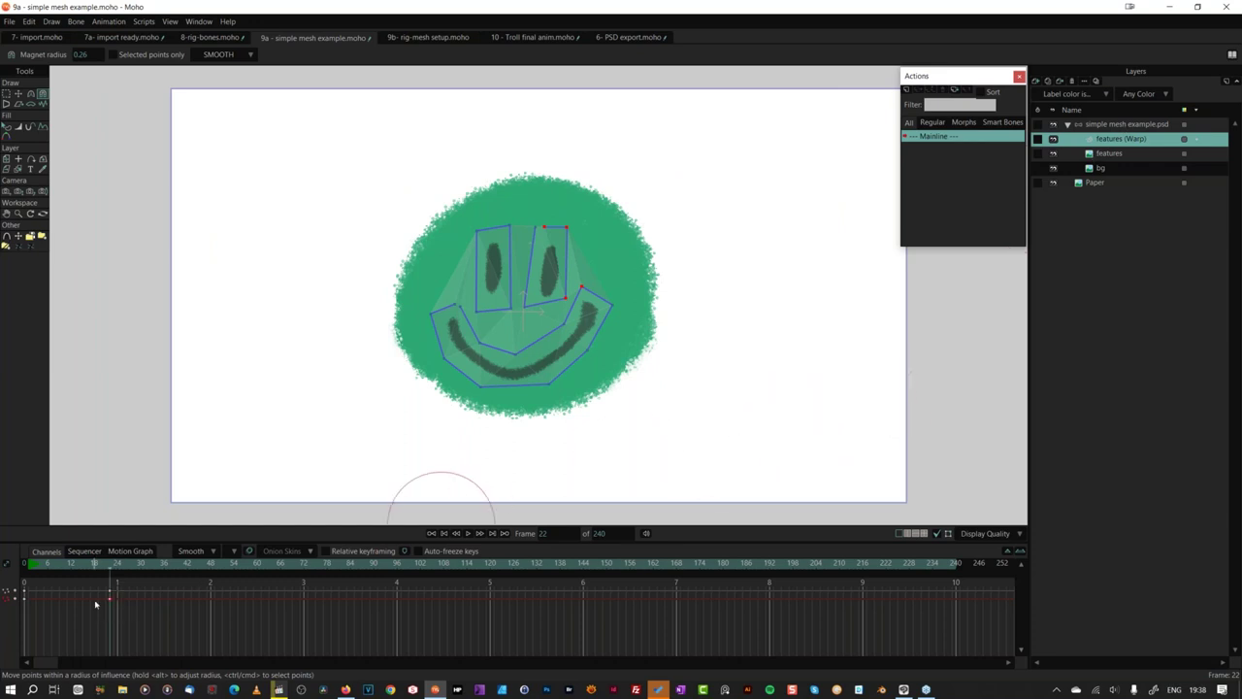
key(ctrl+z)
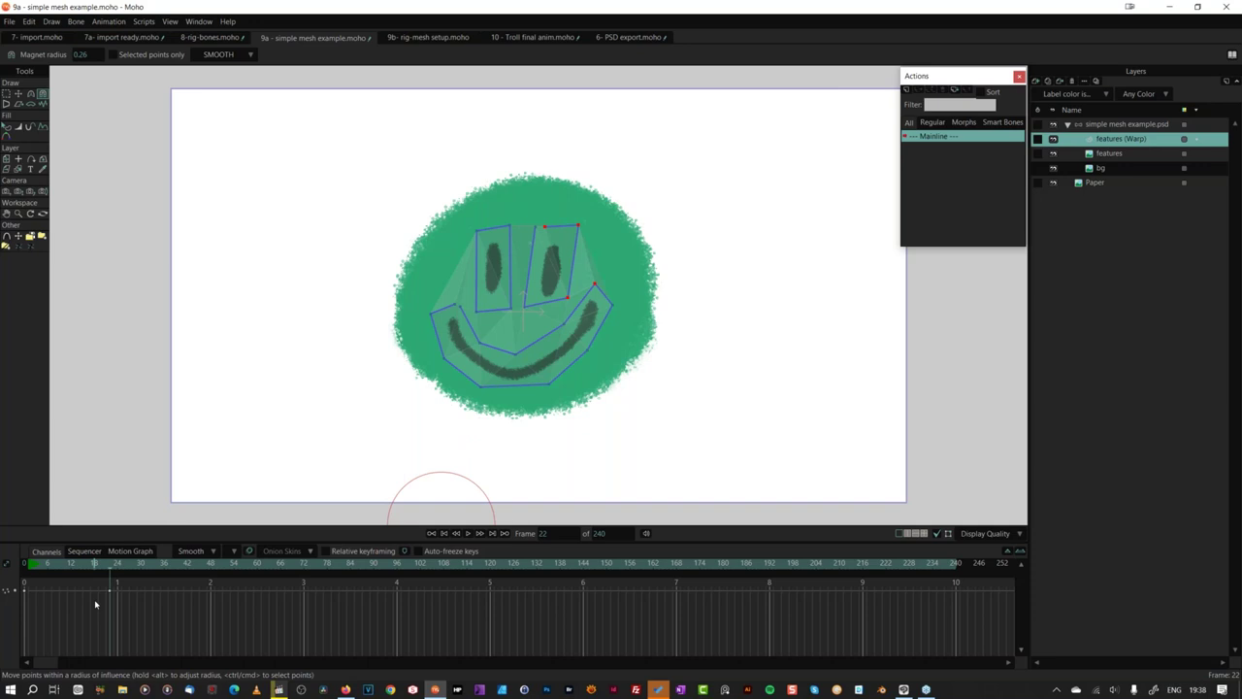
click(1116, 127)
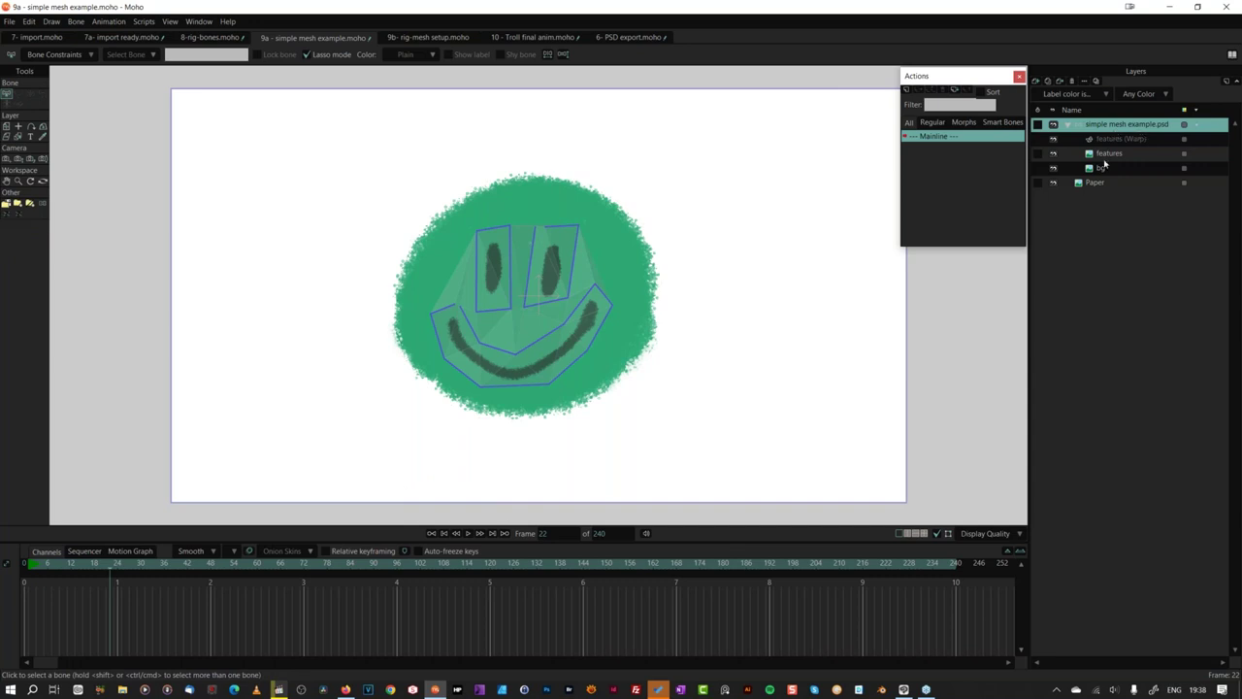
Step: At frame 0, draw an upright bone to the left of the smiley face
drag(64, 569, 26, 568)
click(18, 93)
drag(275, 406, 277, 182)
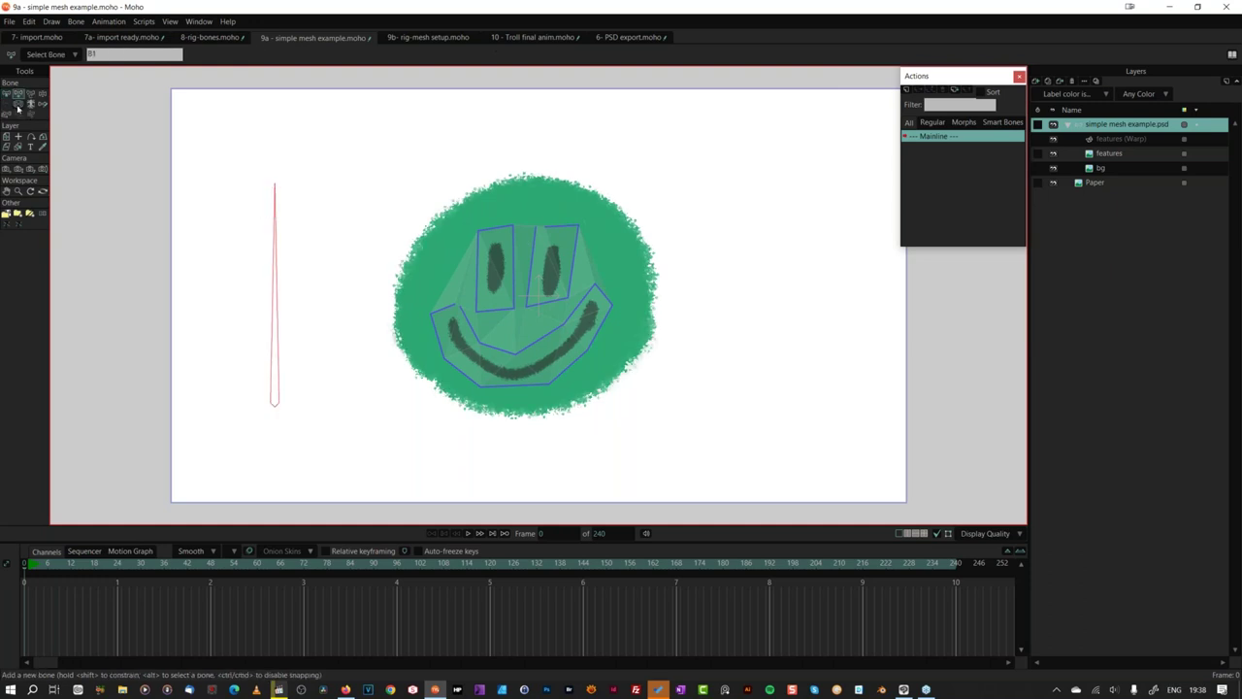
Step: Rename the new bone B1 to 'turn'
click(17, 104)
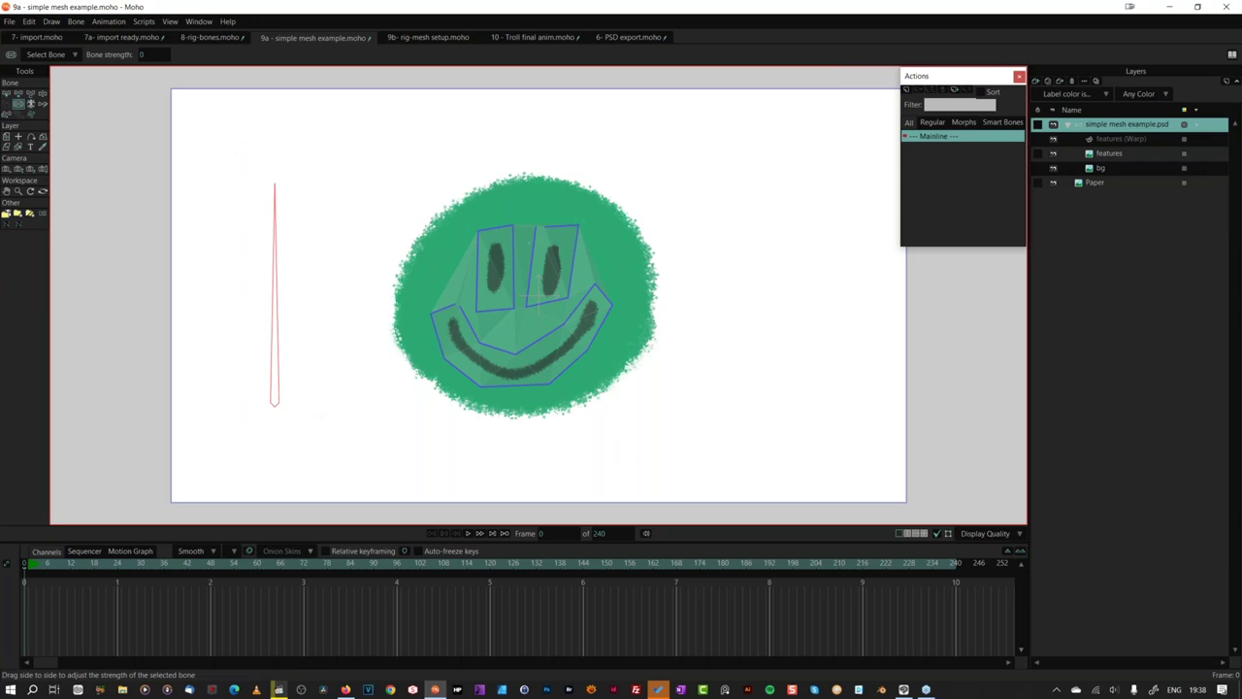
click(7, 94)
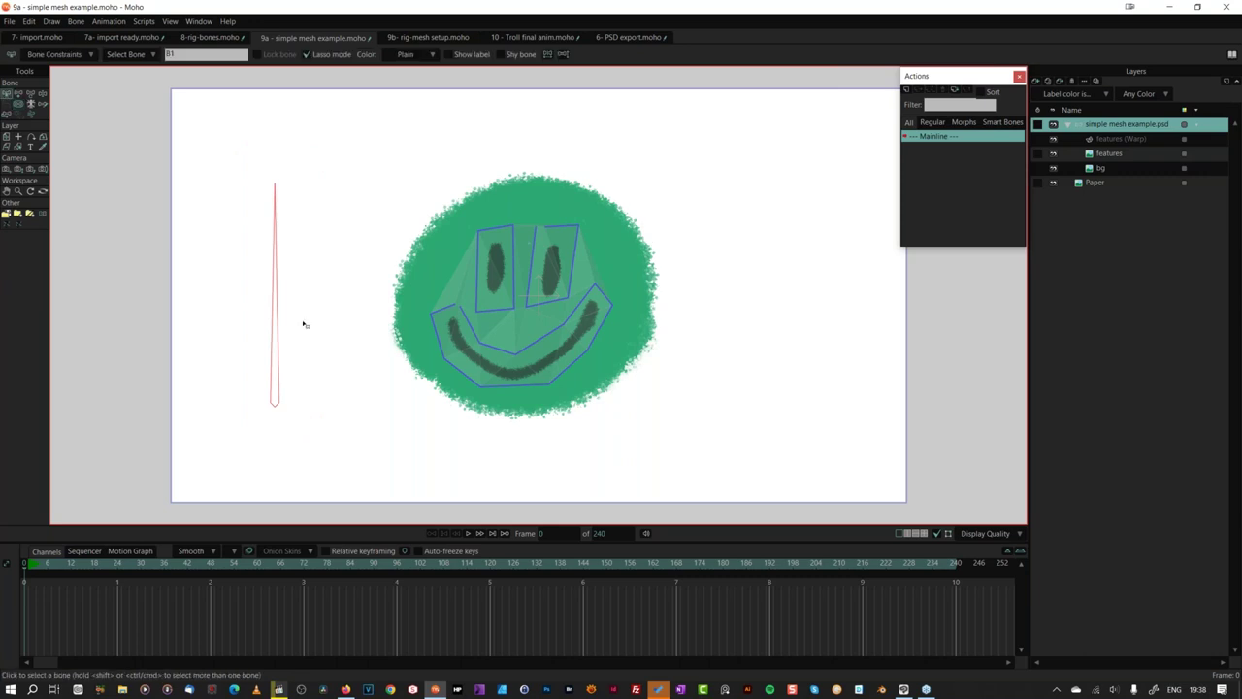
click(194, 54)
text(fa)
key(Return)
Step: Make 'turn' a smart bone dial with minimum angle 0 over 100 frames, then preview it
click(76, 22)
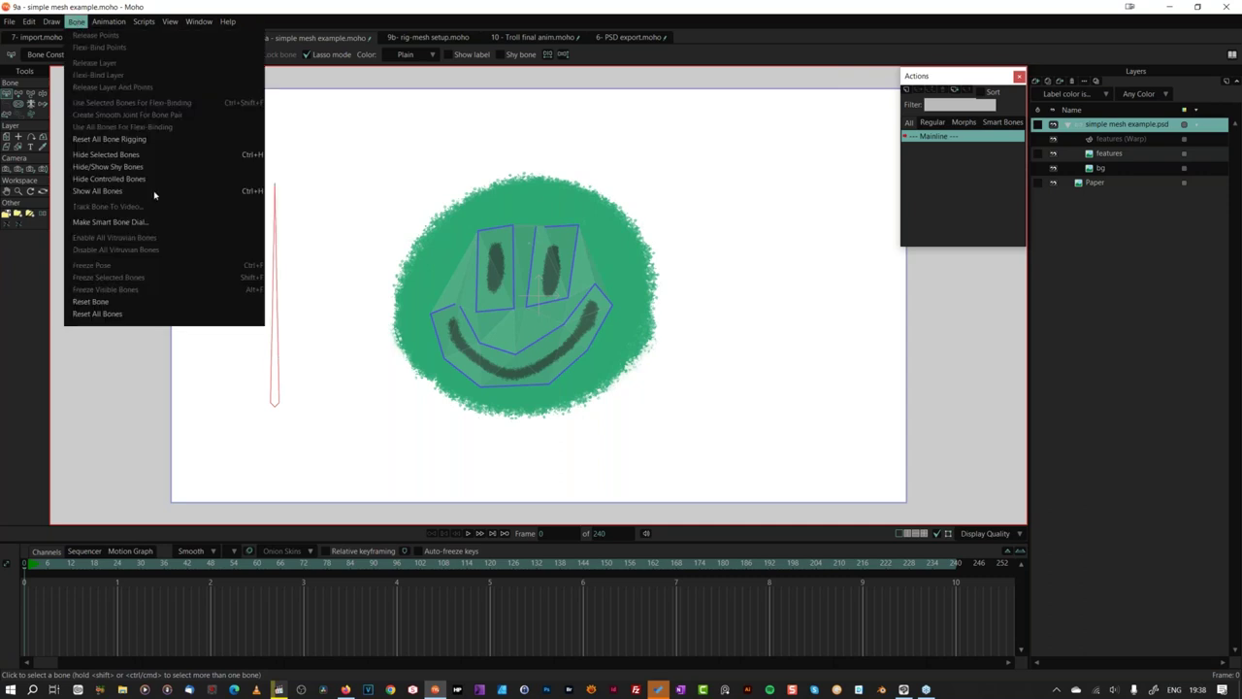
click(142, 225)
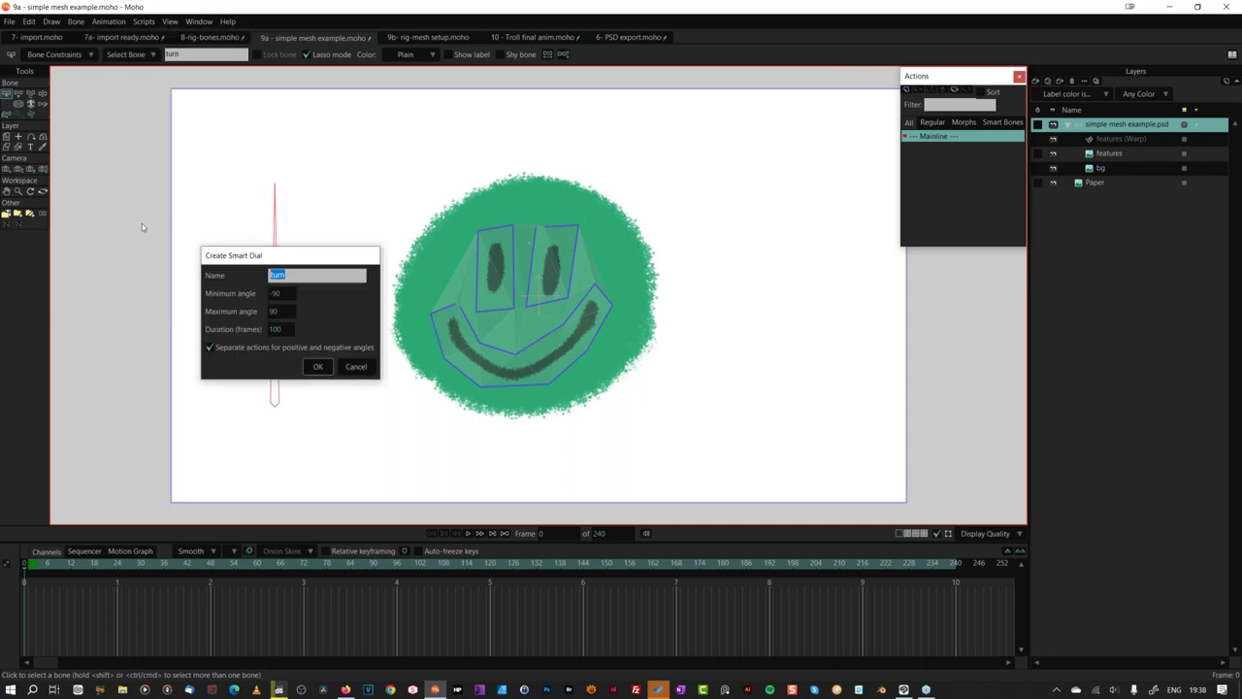
click(277, 294)
drag(277, 294, 293, 293)
text(0)
key(Return)
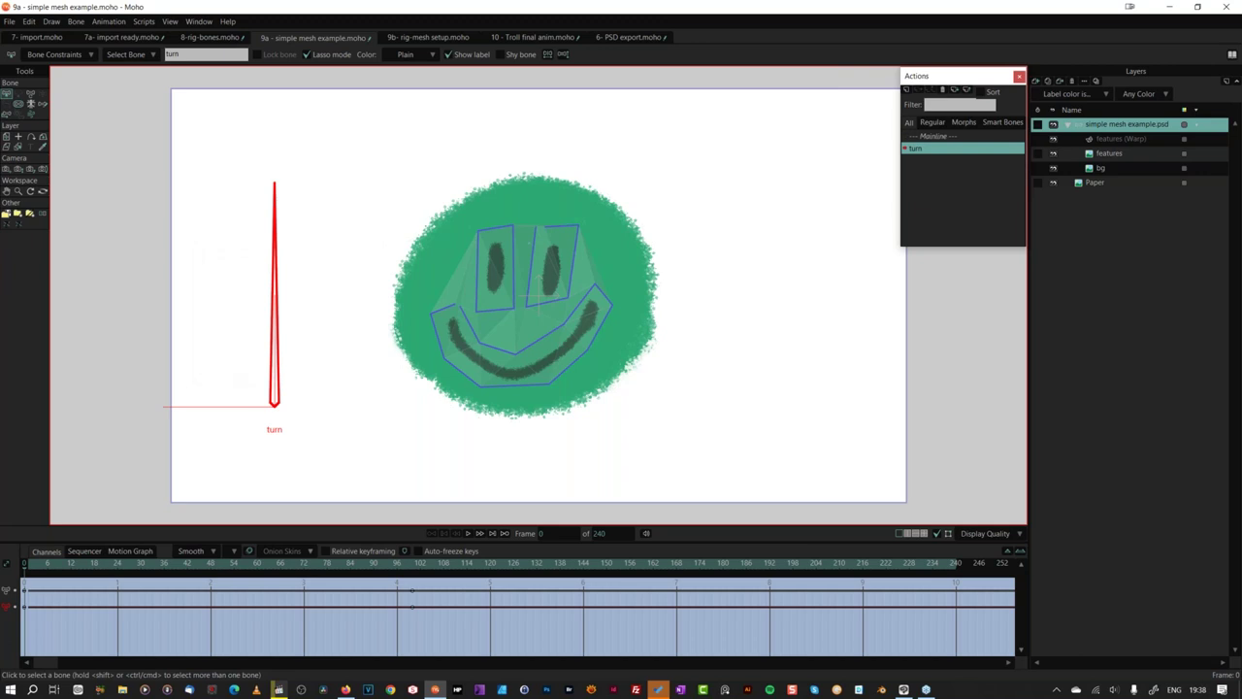
key(space)
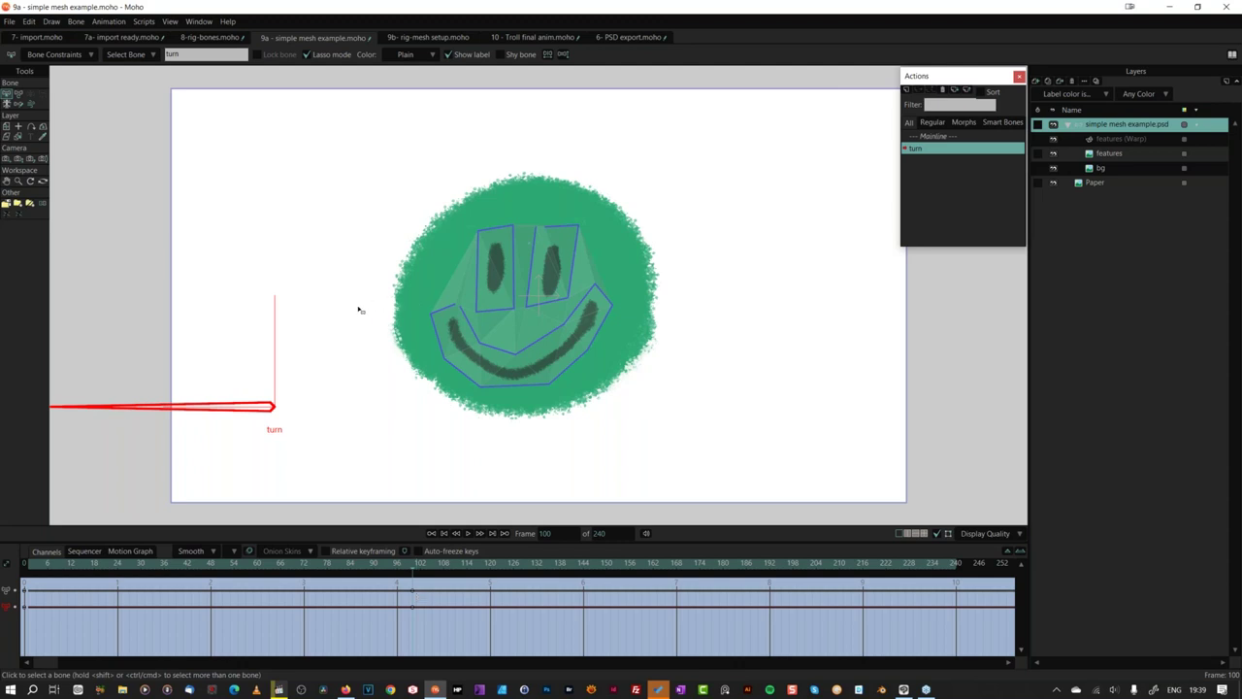
Step: Select all features (Warp) mesh points and squeeze them leftward at frame 100
click(1121, 141)
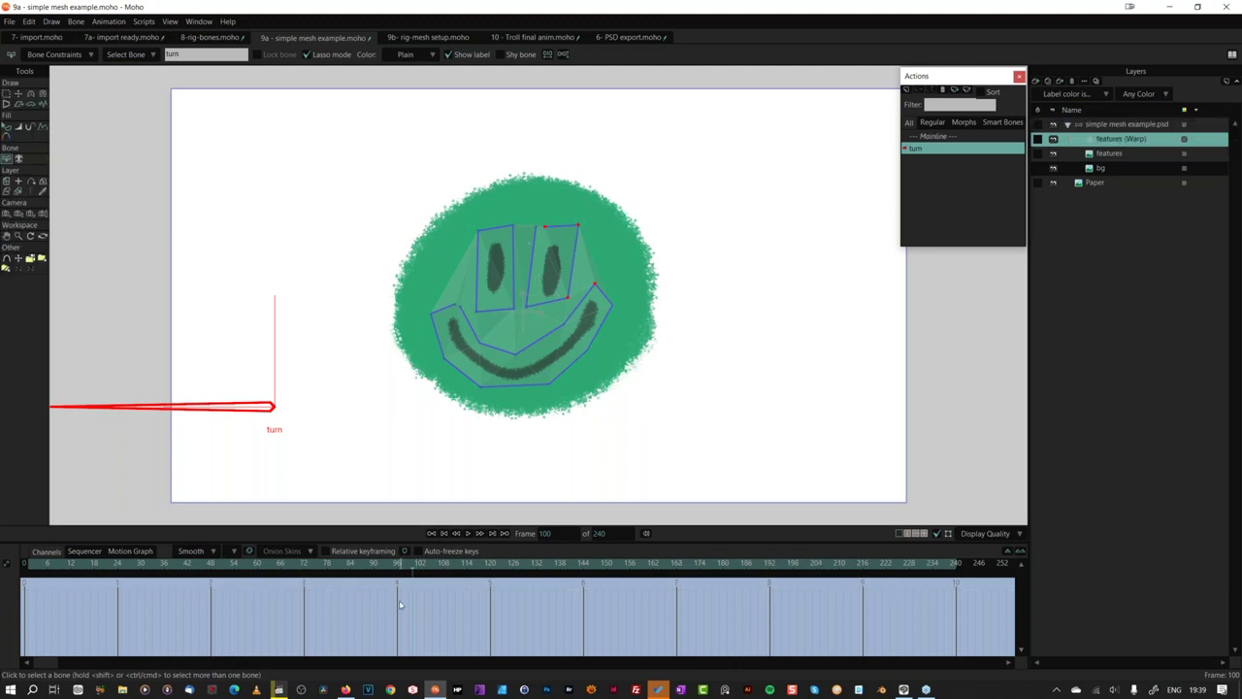
click(7, 93)
mouse_move(666, 194)
mouse_down()
mouse_move(521, 458)
mouse_move(670, 199)
mouse_up()
click(18, 93)
drag(612, 308, 496, 357)
Step: Refine the warp mesh with Magnet: top-left corner, mouth area and top-right points
key(x)
drag(423, 228, 415, 244)
drag(403, 372, 485, 311)
drag(484, 235, 484, 218)
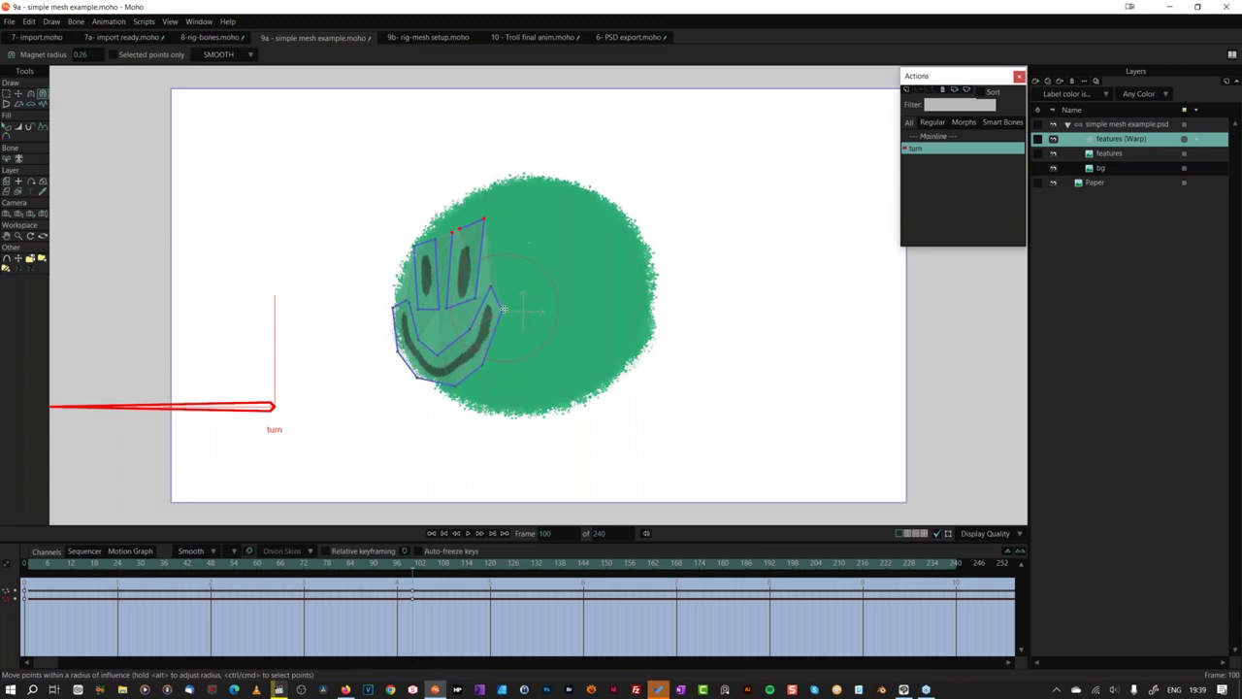
Step: Preview the turn action from frame 52, then return to the Mainline
click(57, 571)
key(space)
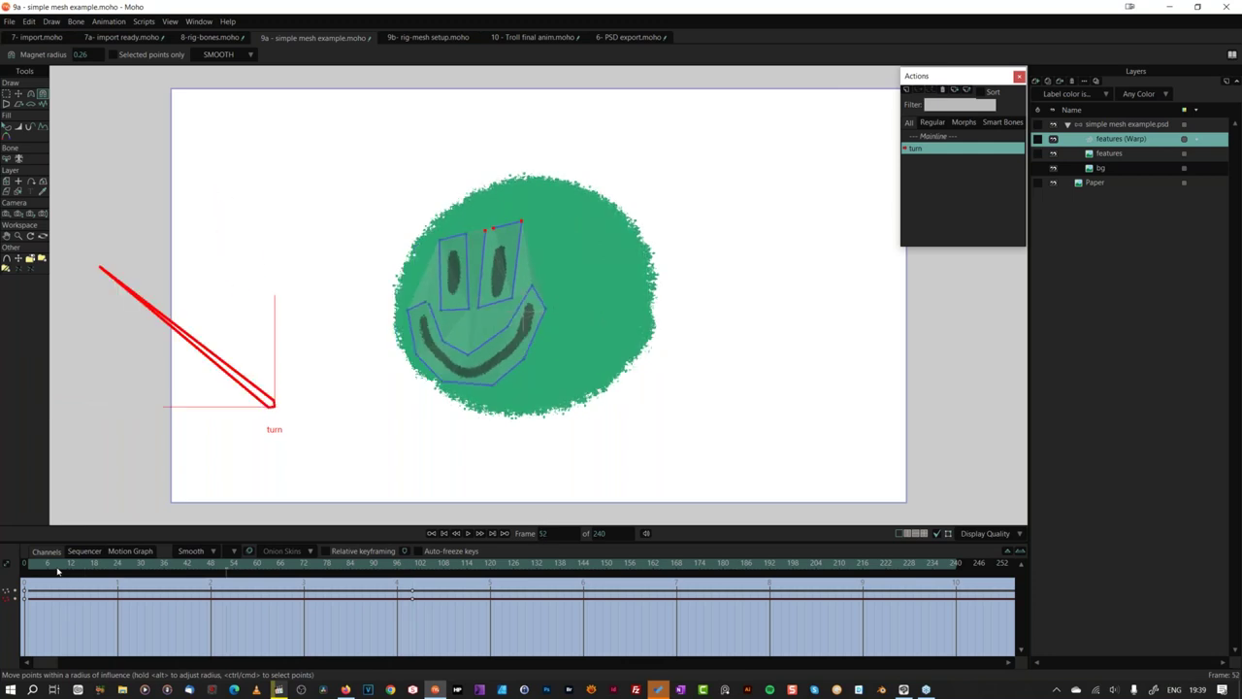
key(space)
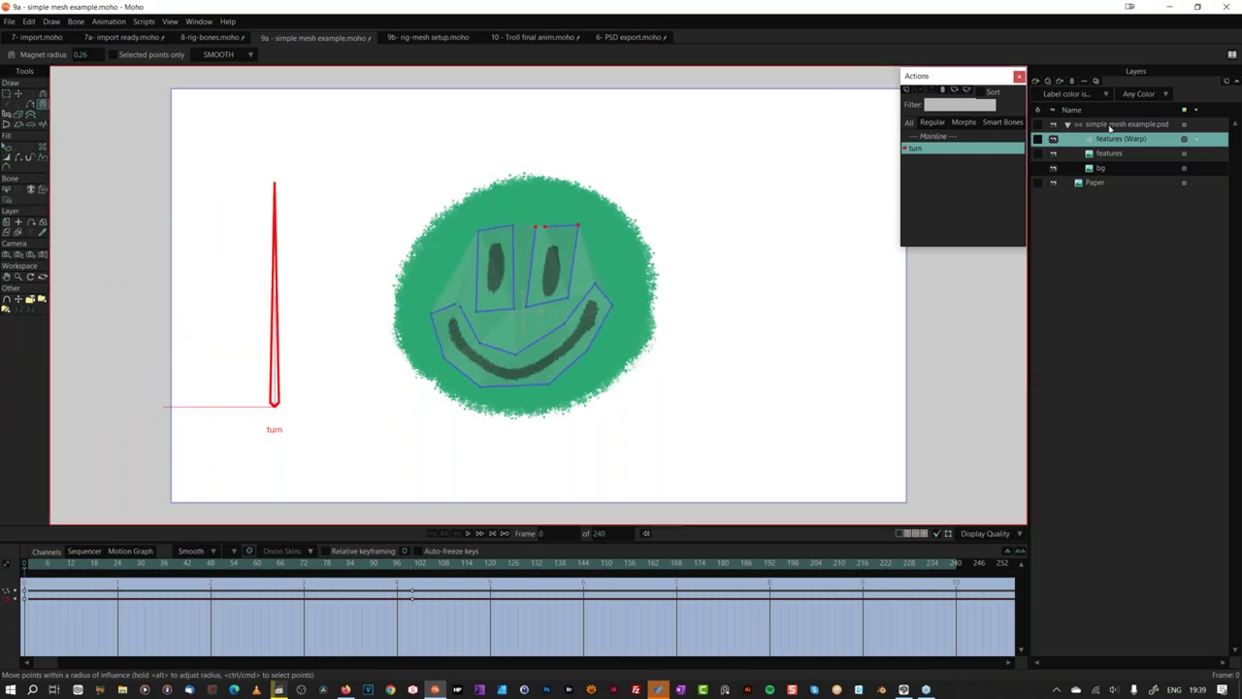
click(936, 138)
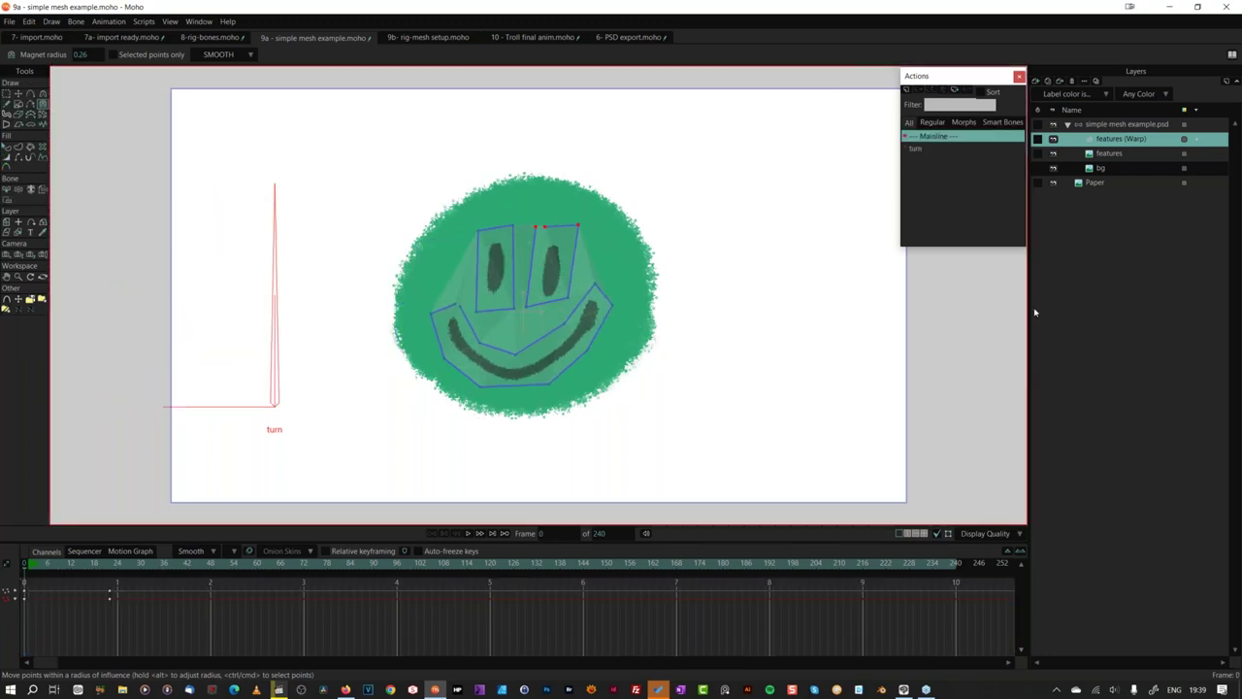
Step: Key the turn bone rotated left at frame 66, then switch to 9b- rig-mesh setup.moho
click(1126, 127)
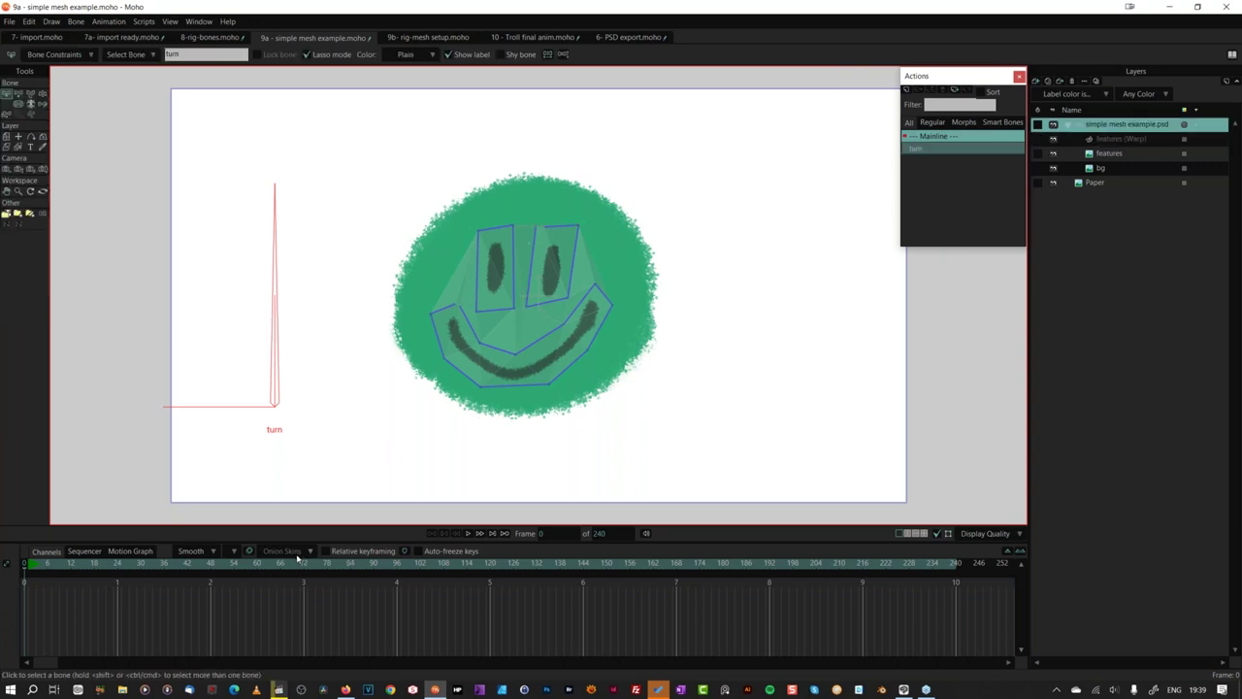
drag(80, 570, 280, 568)
click(31, 94)
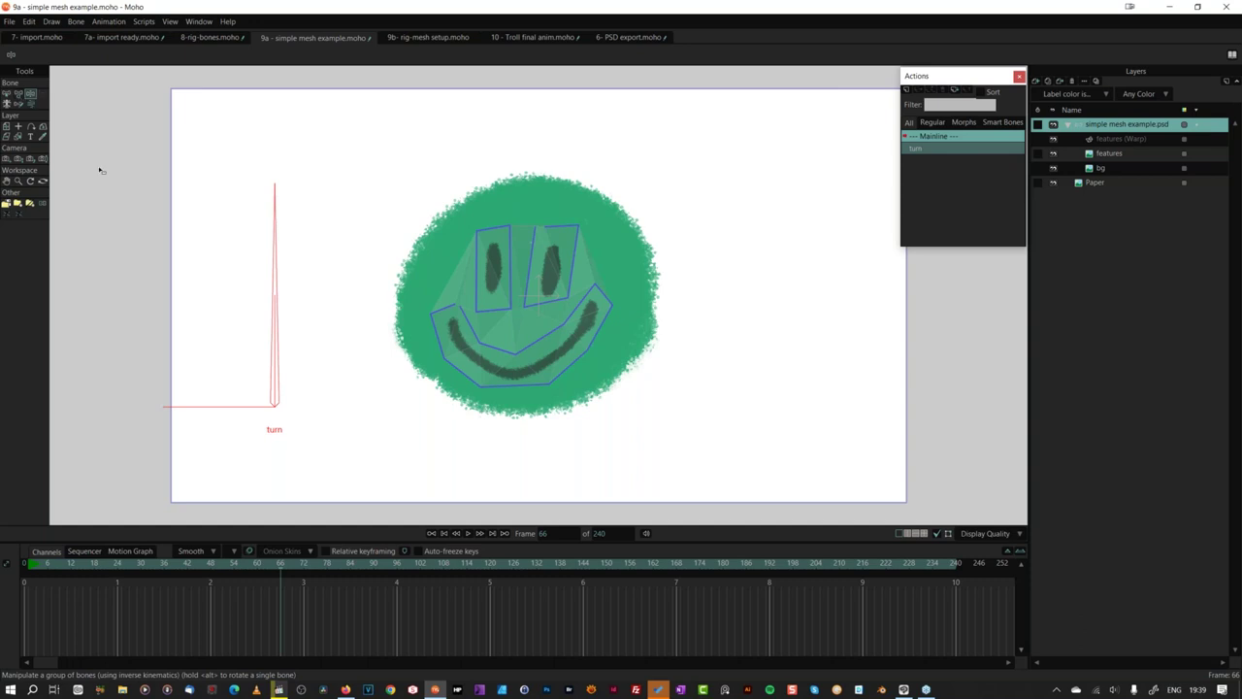
click(17, 94)
drag(264, 283, 309, 251)
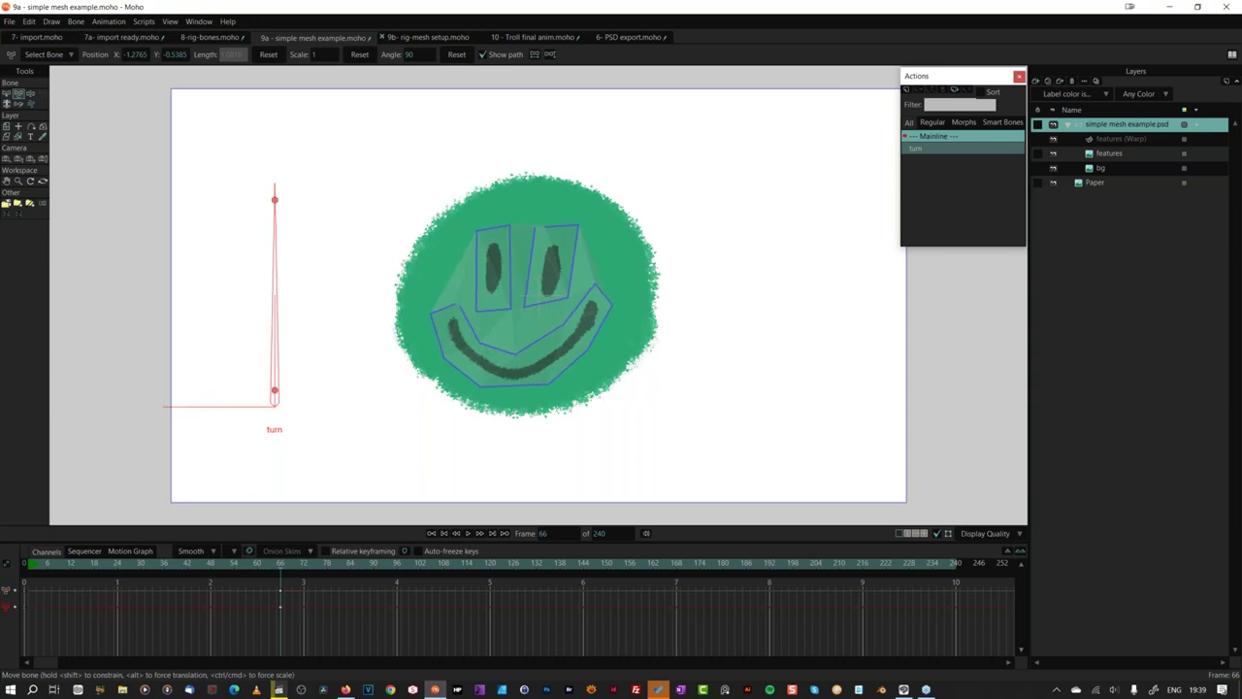
click(441, 40)
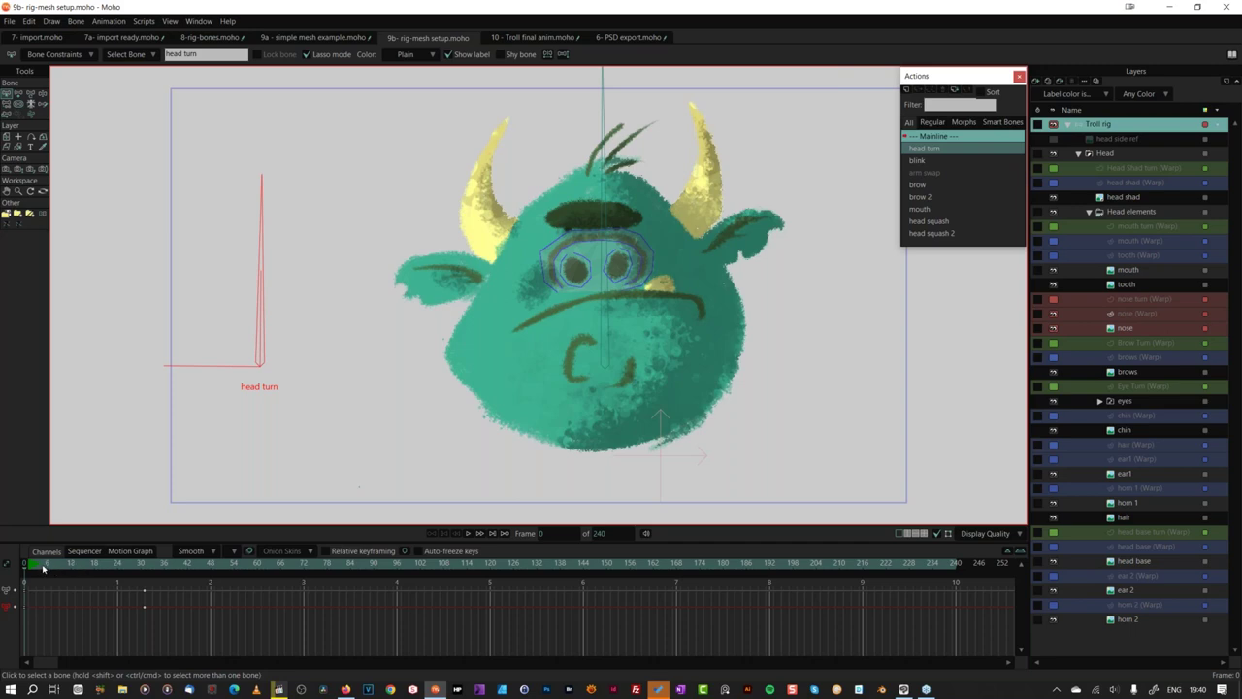
Step: Play the troll's head-turn animation, then replay it from frame 31
key(space)
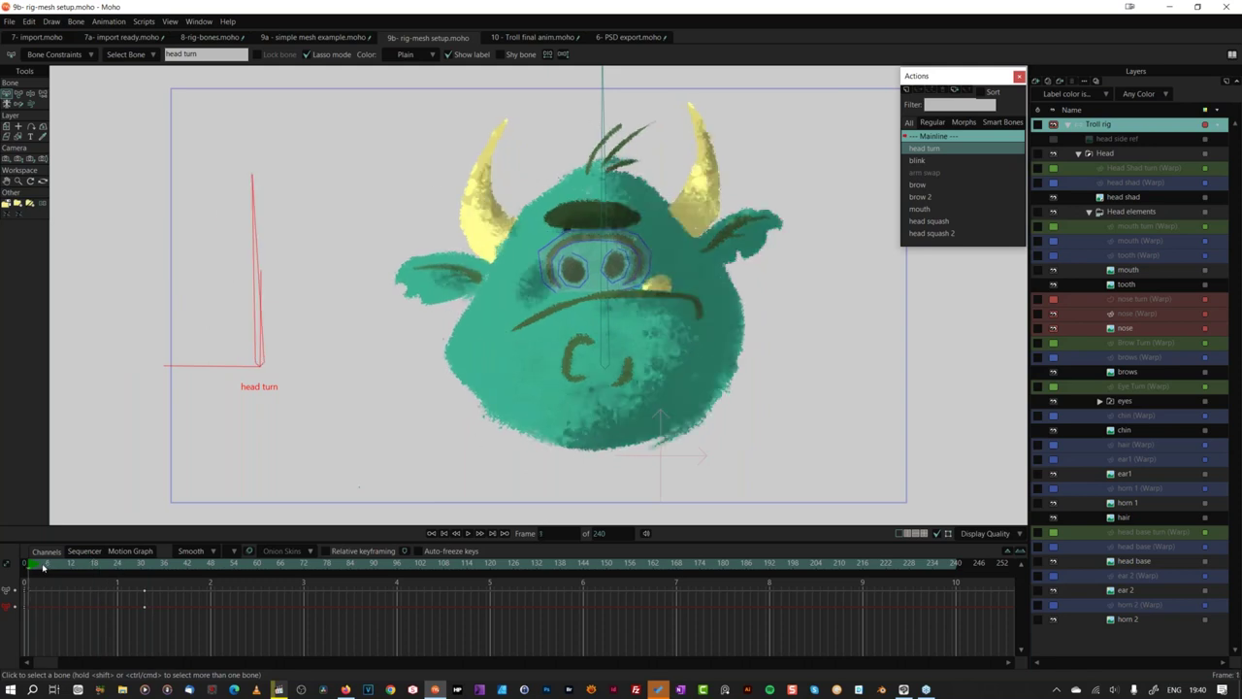
key(space)
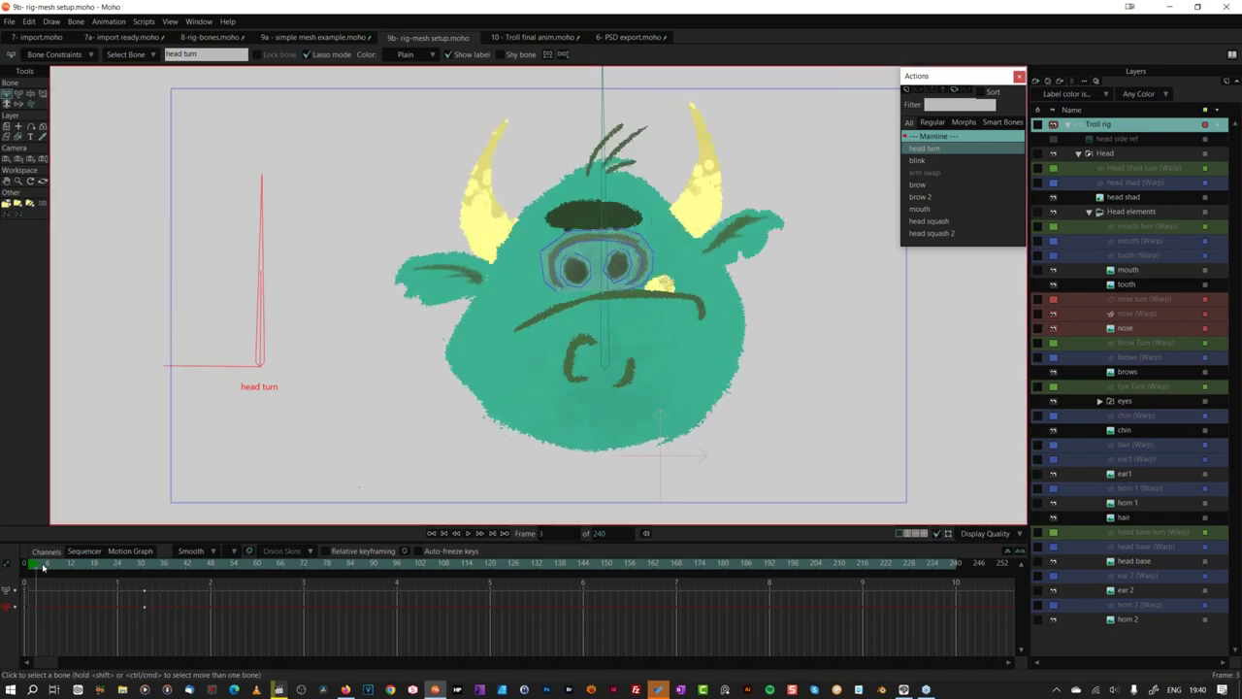
click(146, 620)
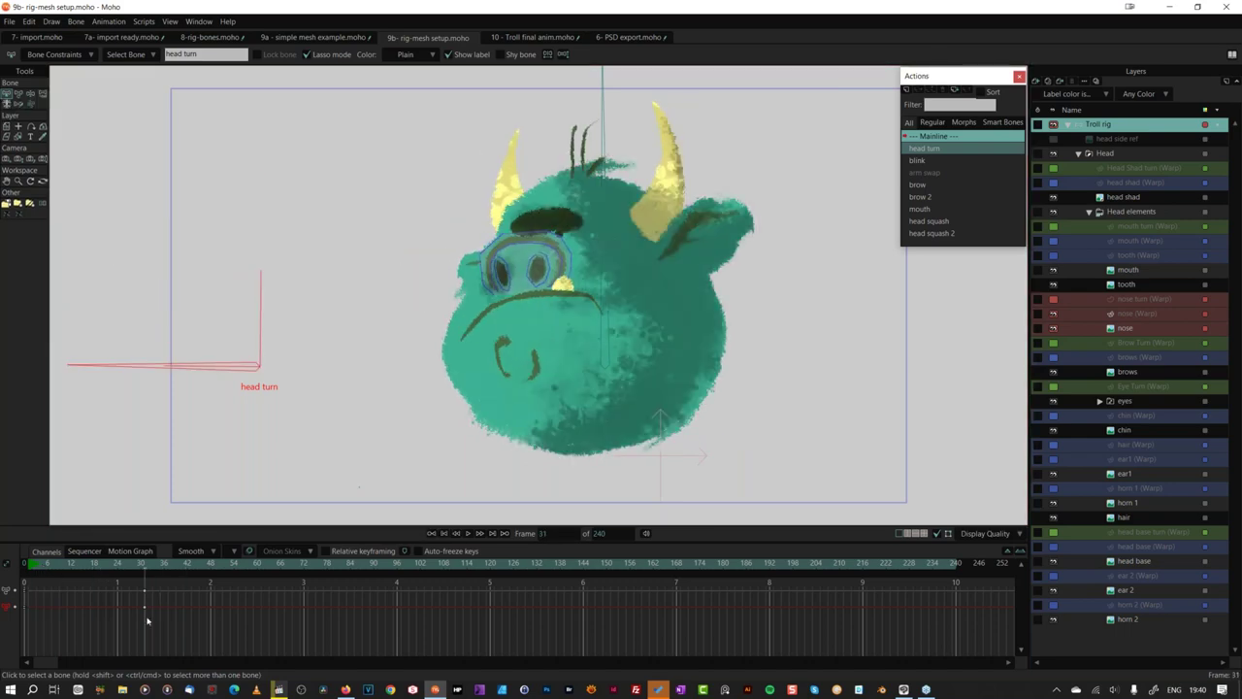
key(space)
Step: Filter the layer list to show only red-labelled layers
click(1053, 169)
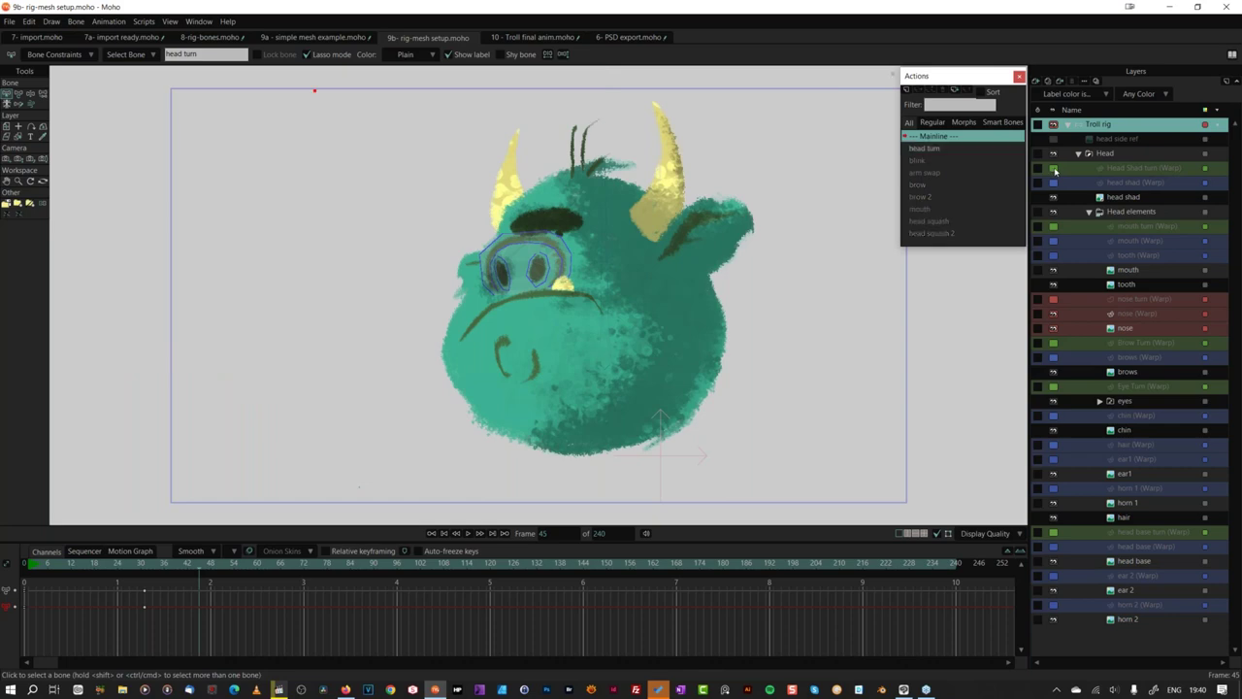
click(1084, 227)
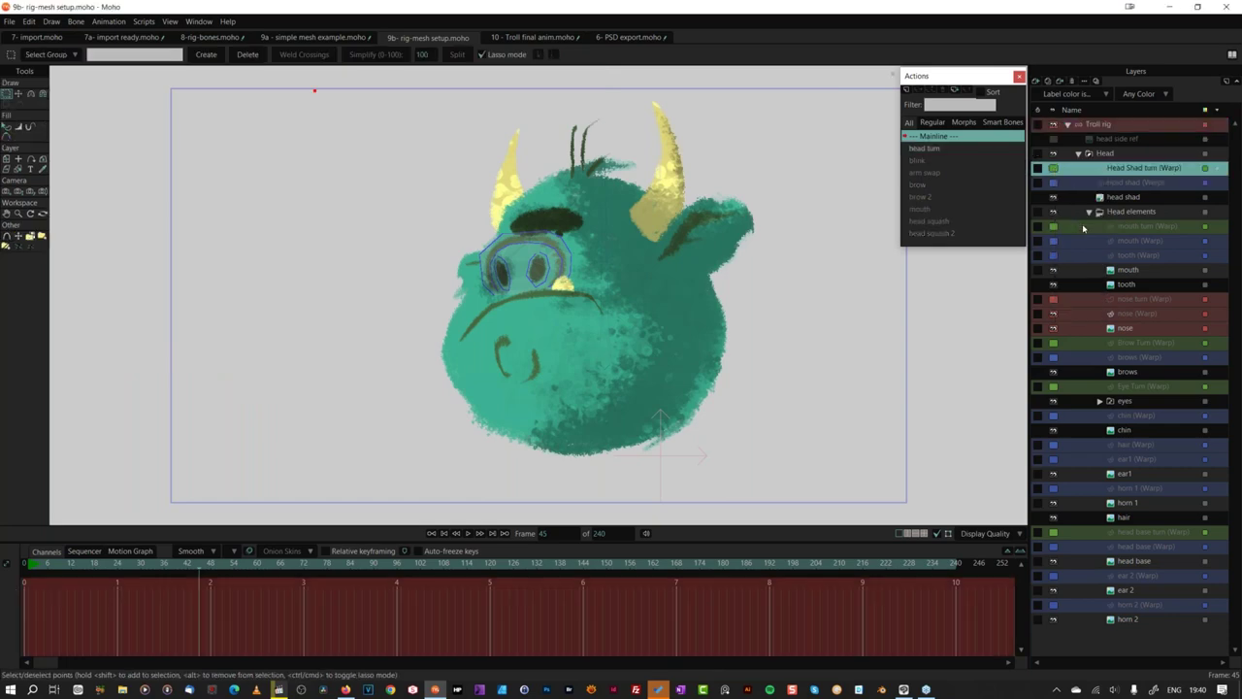
click(1067, 96)
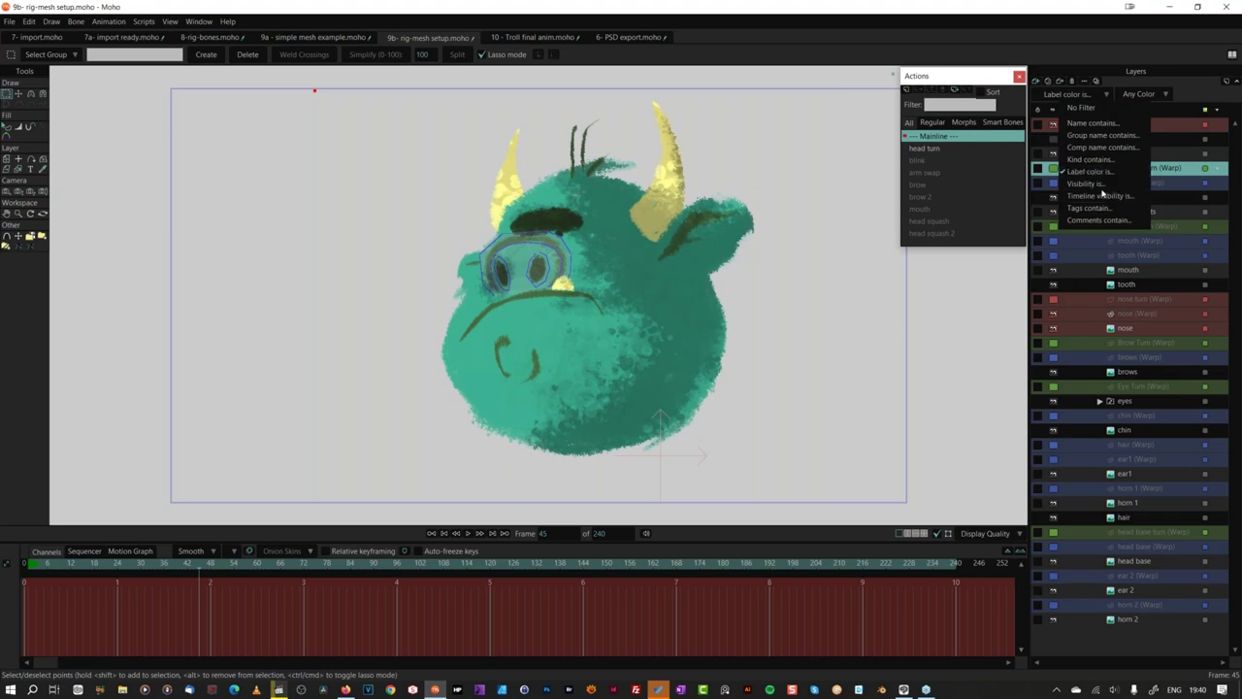
click(1099, 179)
click(1151, 95)
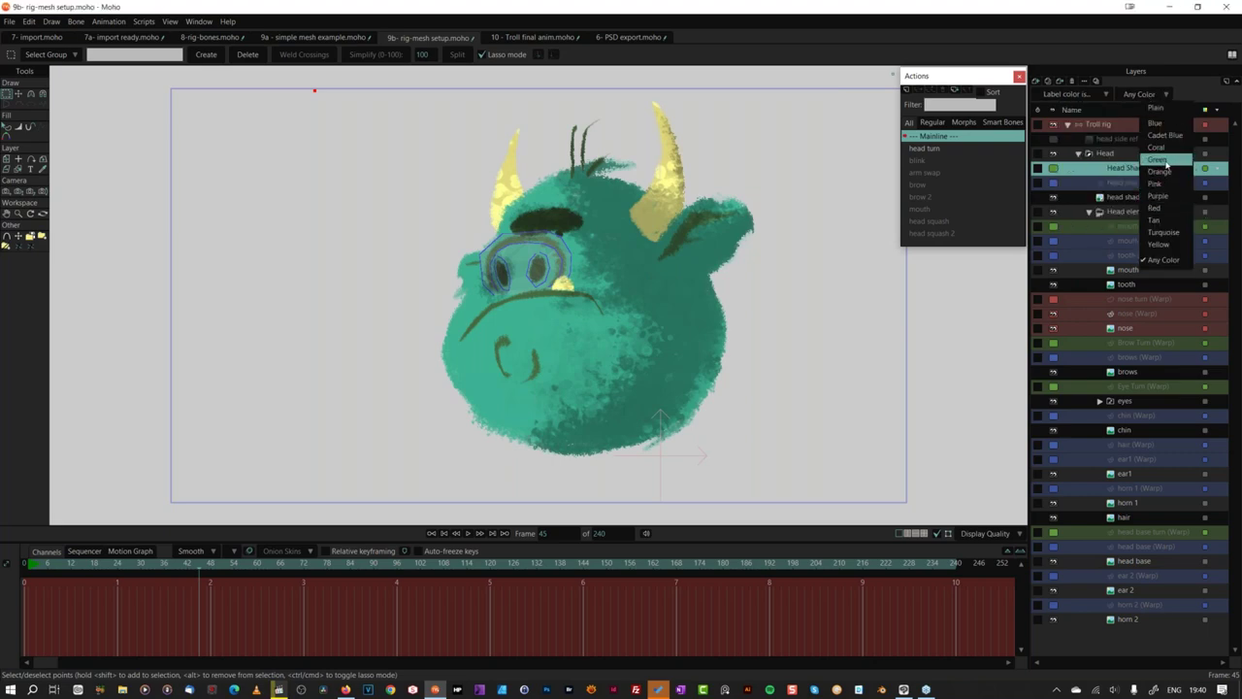
click(1174, 209)
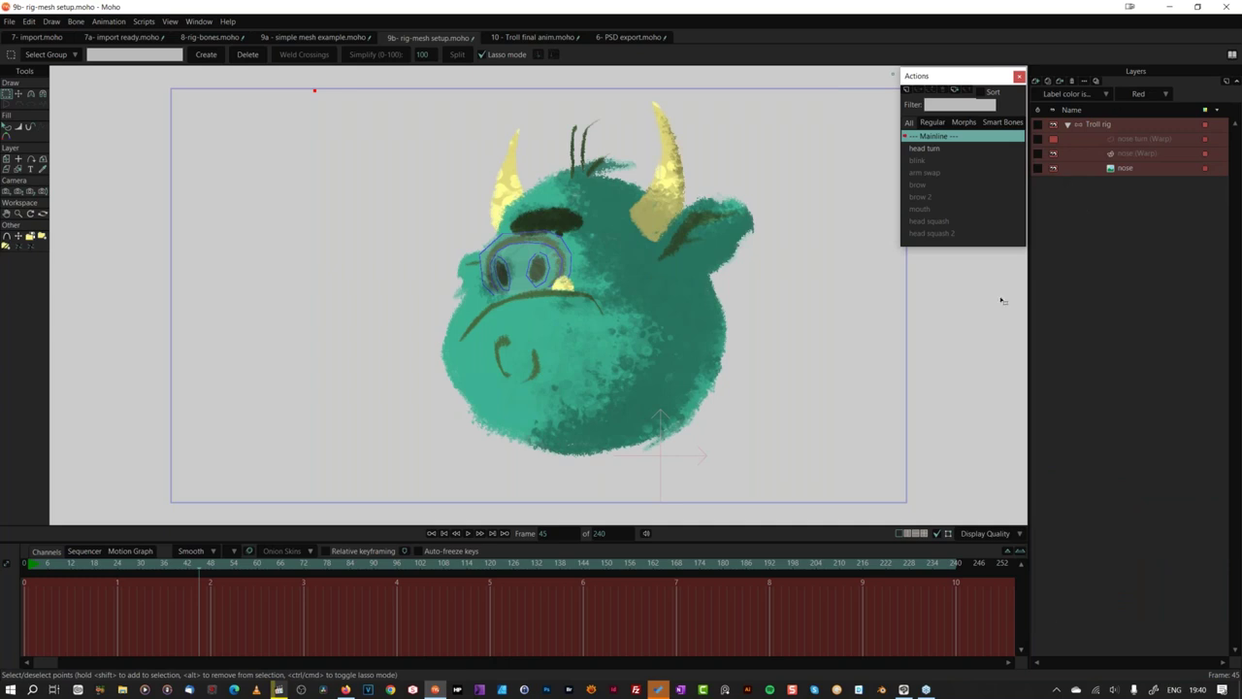
Step: Select the nose (Warp) layer at frame 55 with the Magnet tool active
click(1138, 157)
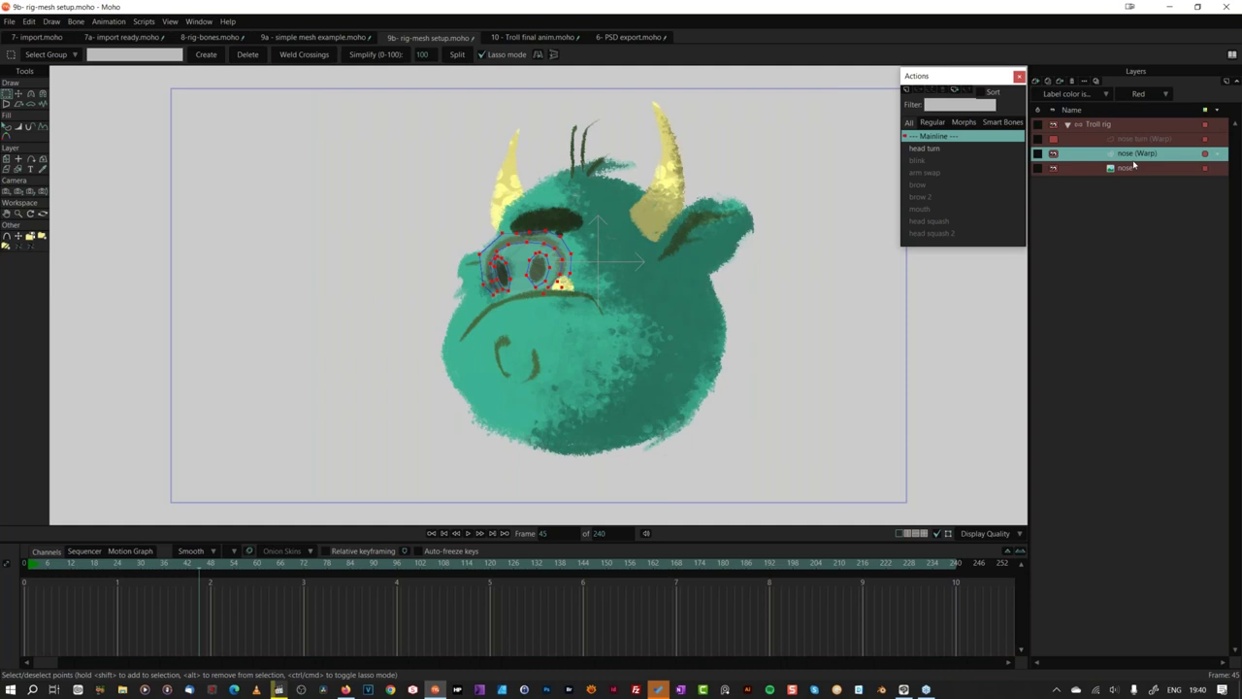
click(238, 576)
click(43, 94)
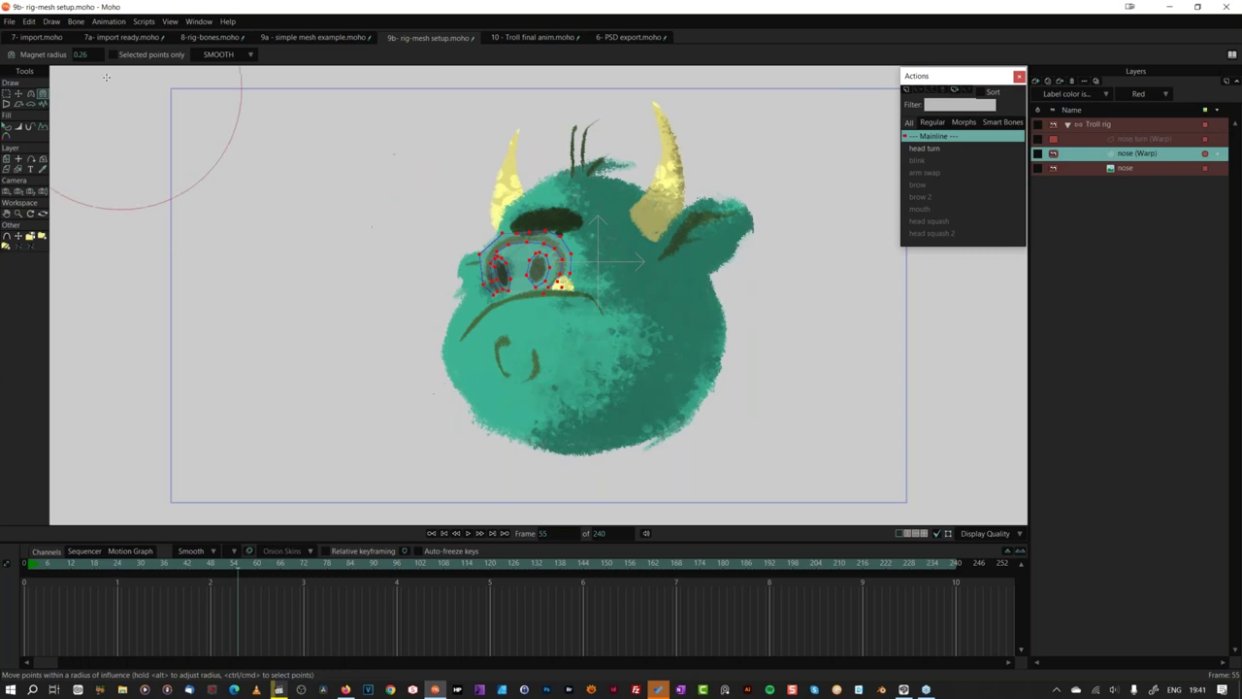
Step: With a 0.07 Magnet radius, pull the nose warp's eye points far left
alt+drag(97, 66, 73, 68)
drag(490, 262, 340, 264)
drag(555, 253, 58, 262)
drag(401, 263, 219, 315)
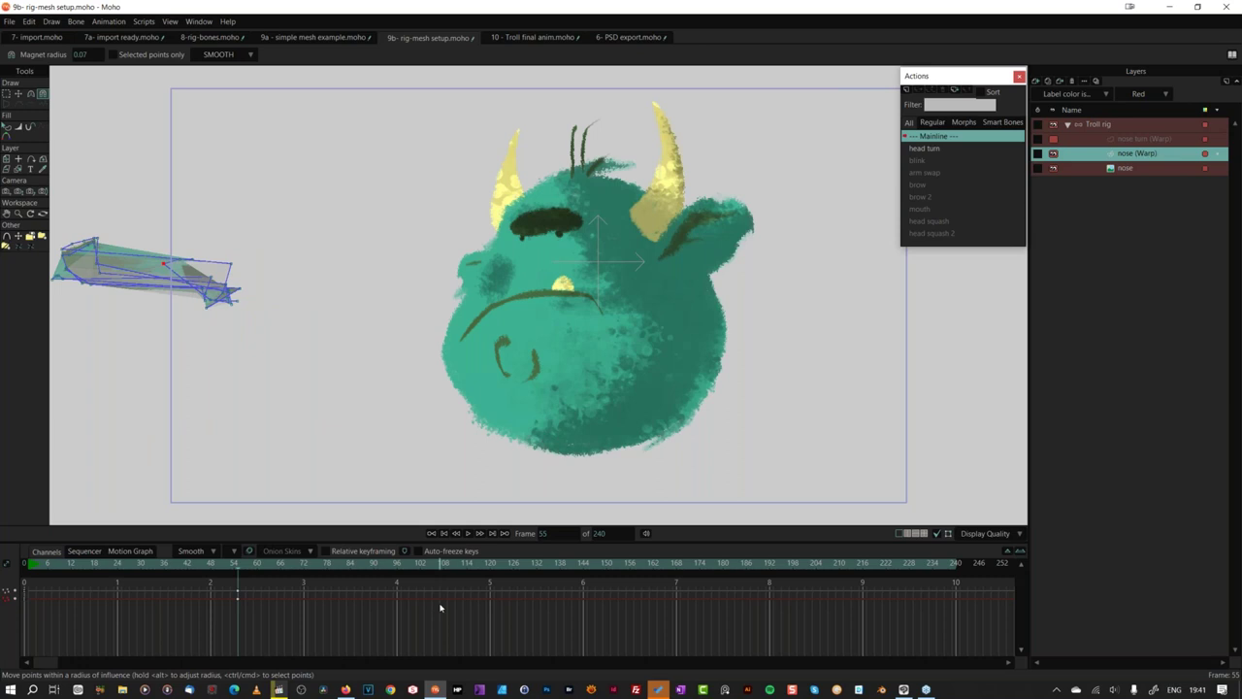
Step: Delete the frame 55 keys to undo the distortion and open the head turn action
click(8, 94)
drag(233, 583, 248, 611)
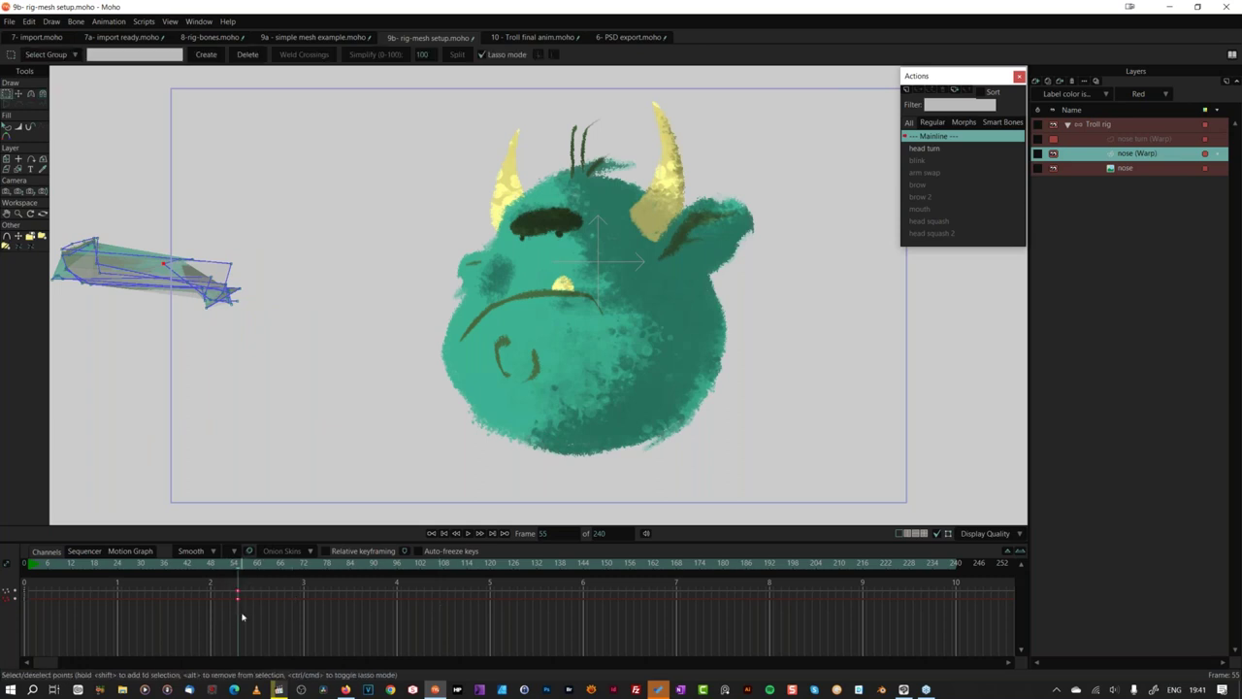
key(Delete)
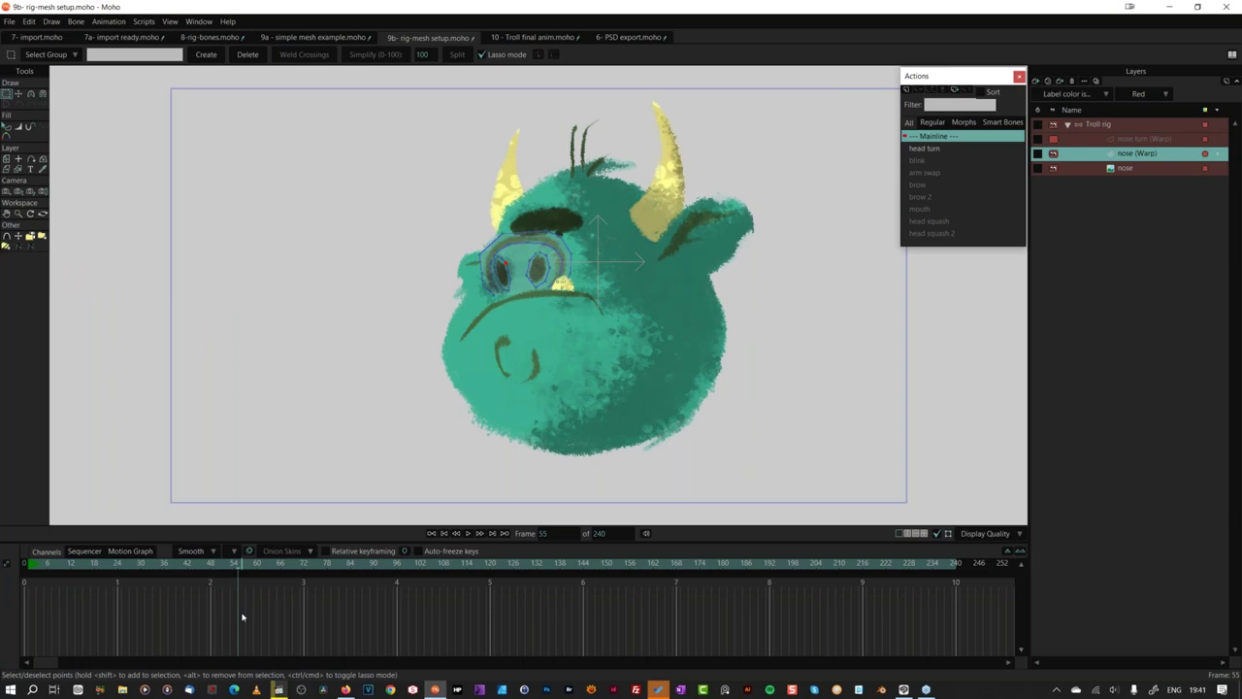
double_click(932, 149)
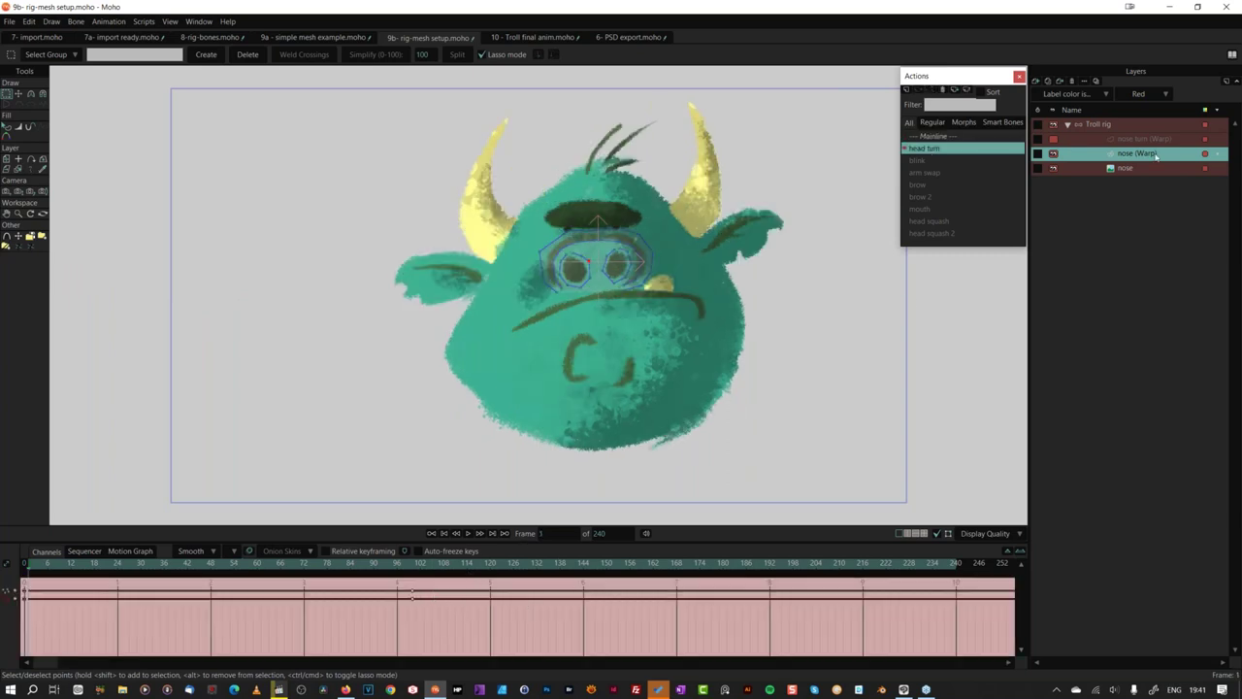
Step: Delete the two stray head turn keys near frame 100 and return to Mainline
drag(402, 581, 416, 615)
key(Delete)
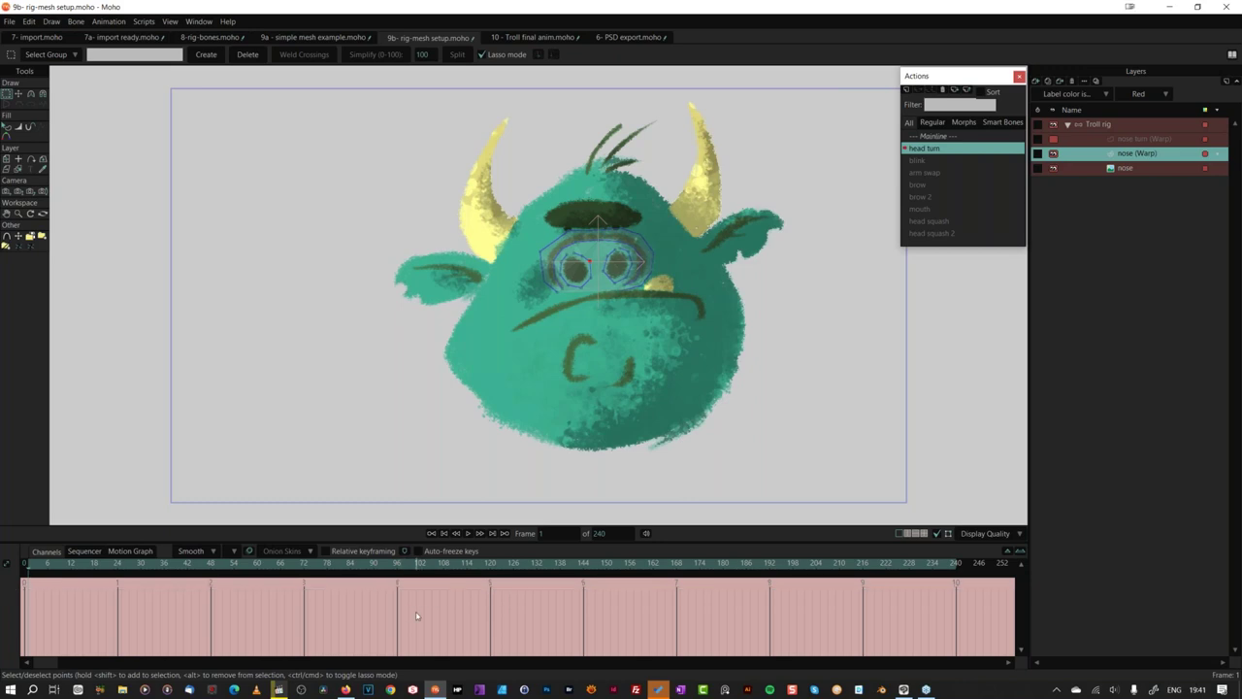
click(936, 137)
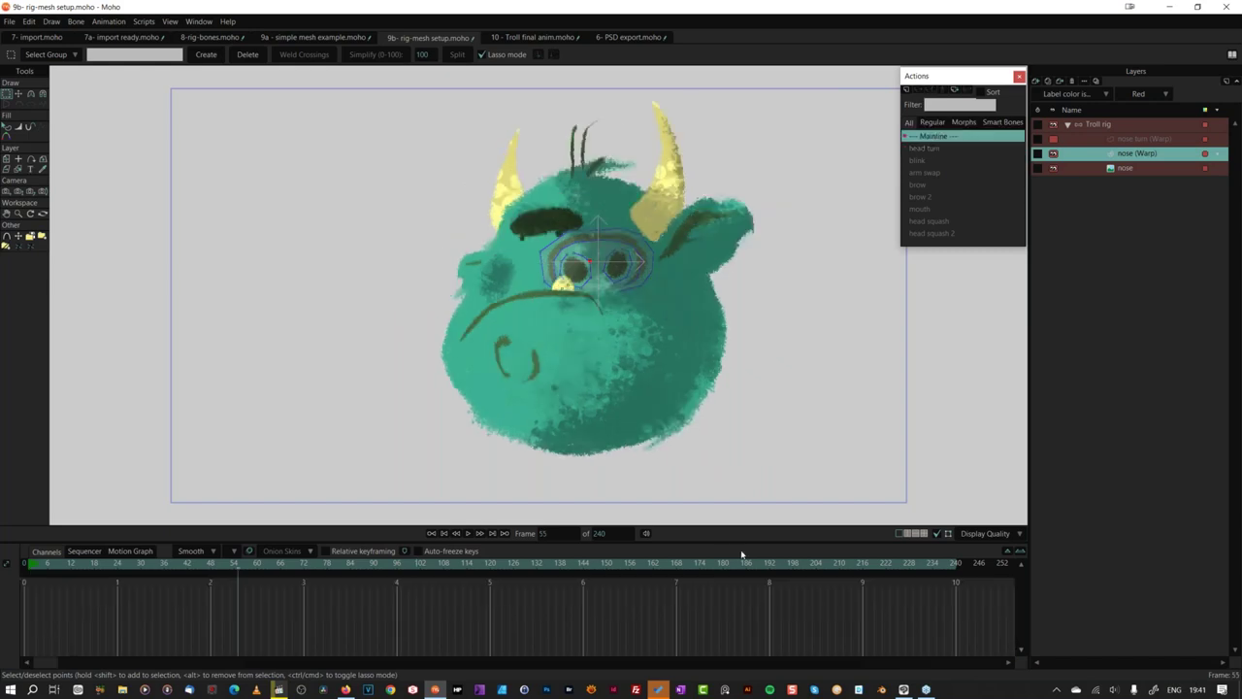
Step: Select nose turn (Warp), preview the animation from the start, and open nose (Warp) settings
click(1053, 153)
click(1053, 139)
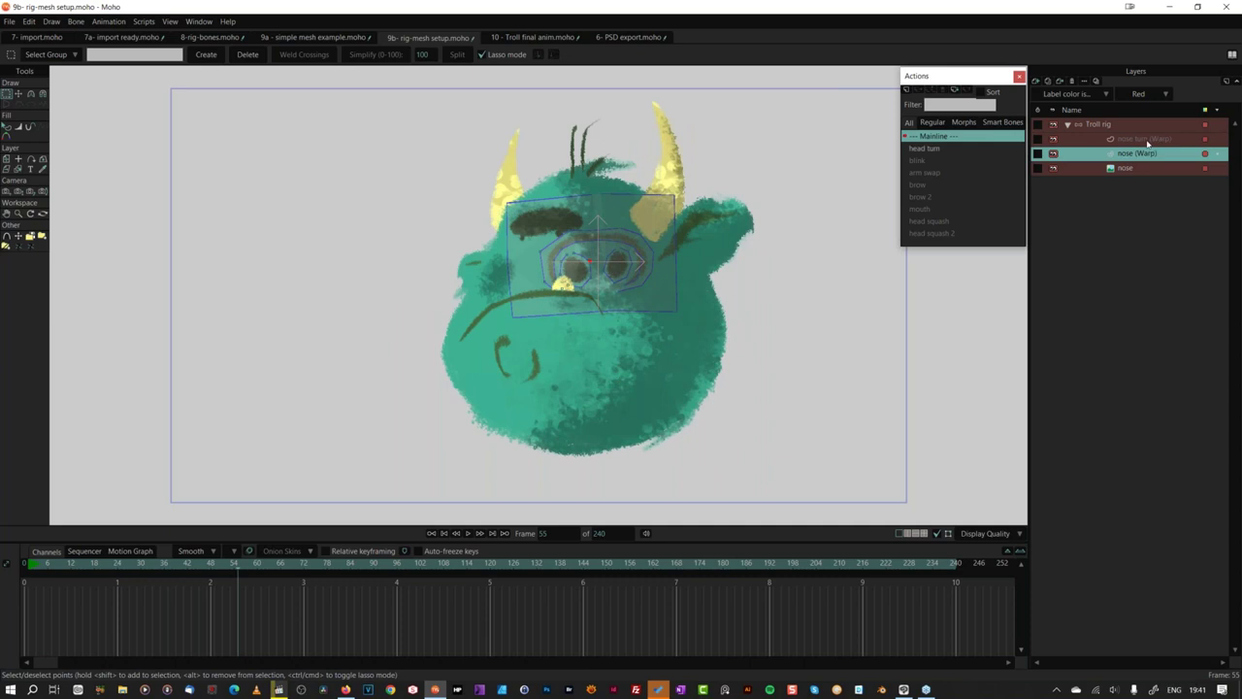
click(1140, 139)
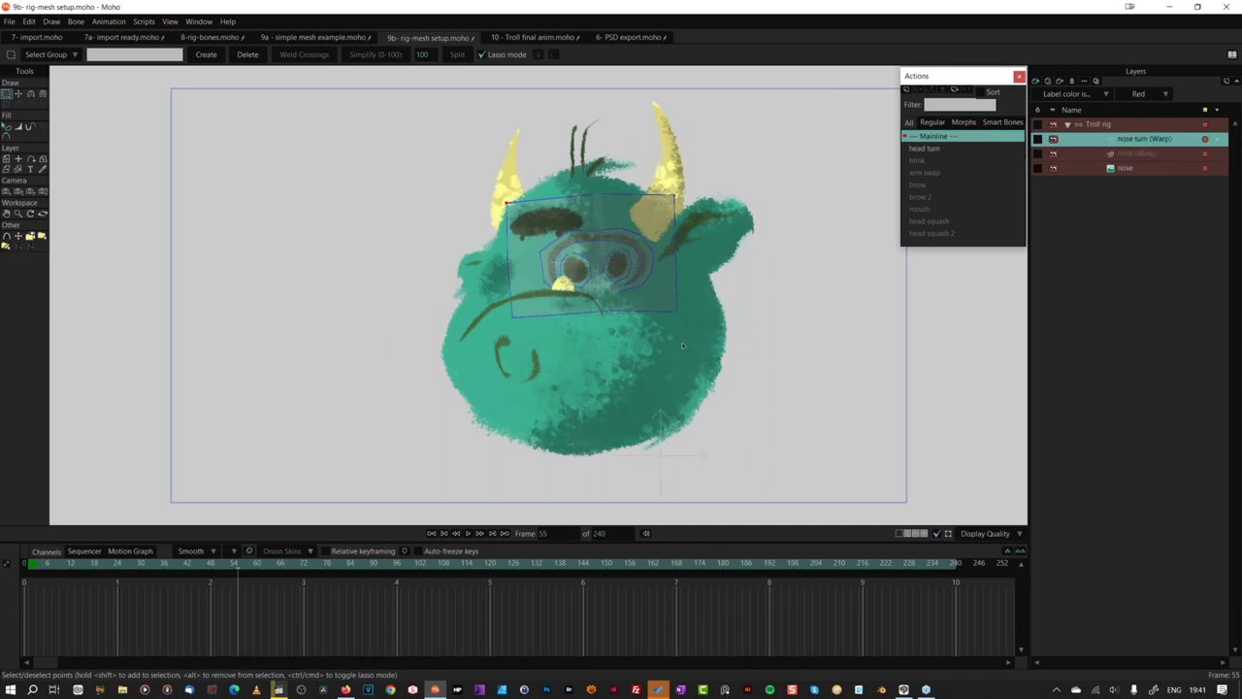
click(39, 563)
key(space)
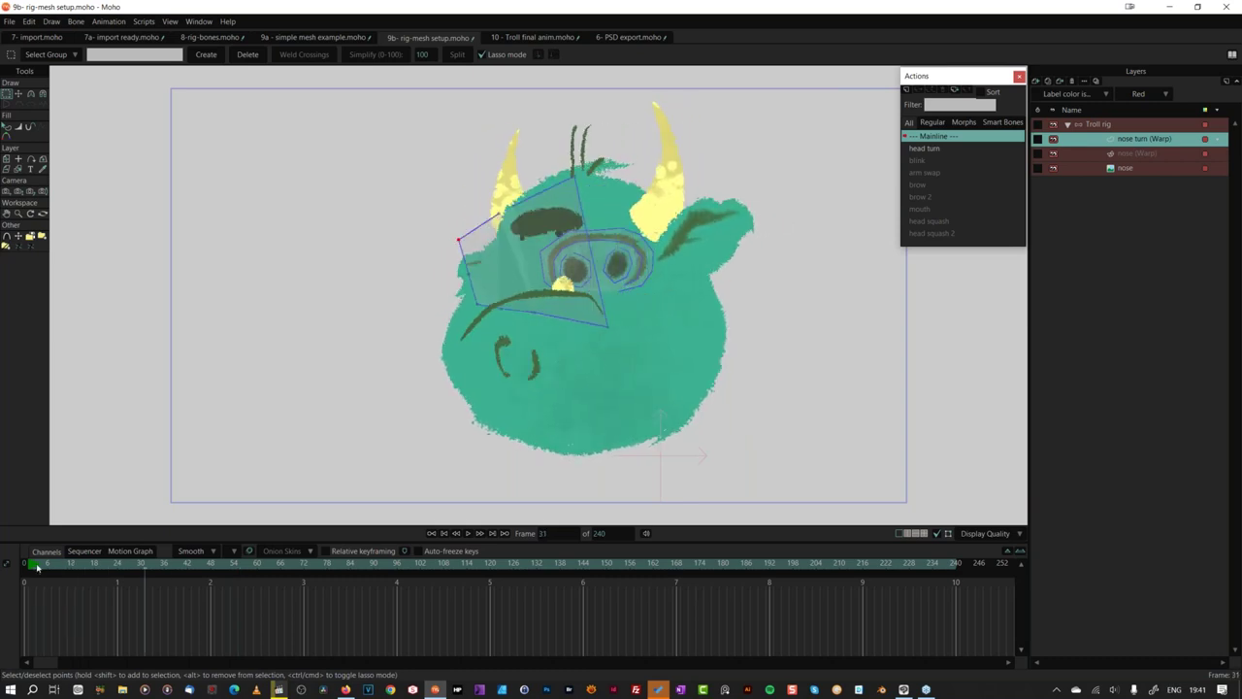
key(space)
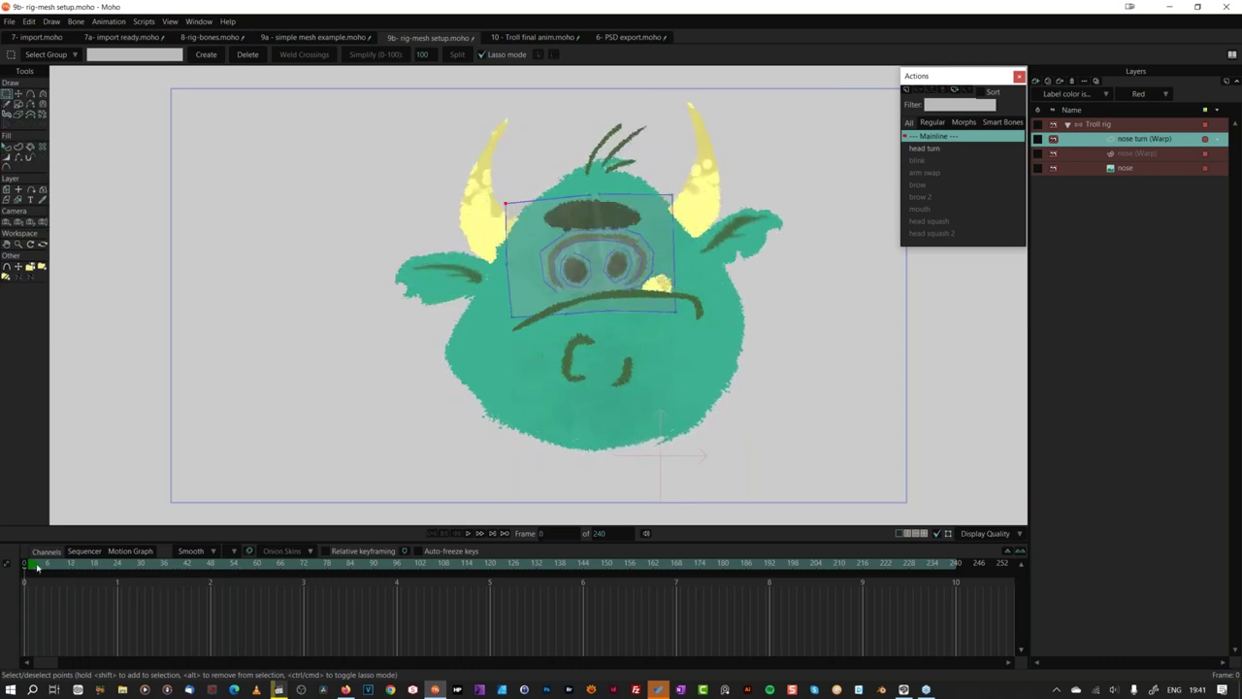
key(space)
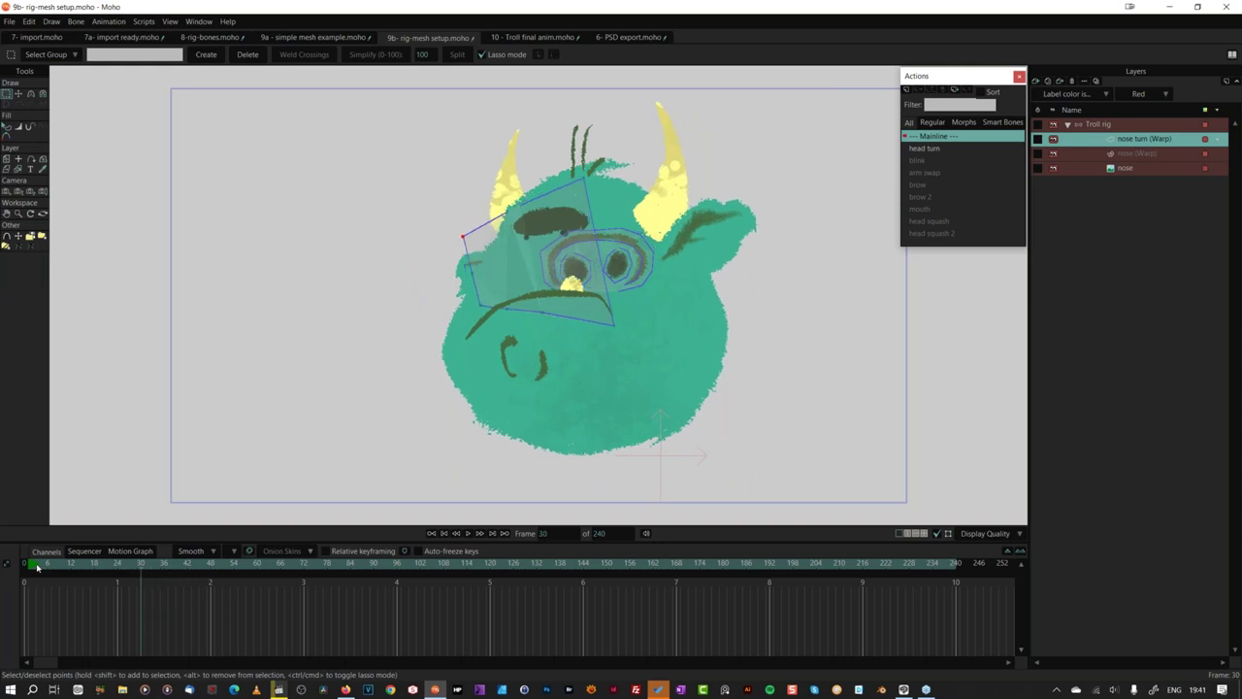
key(space)
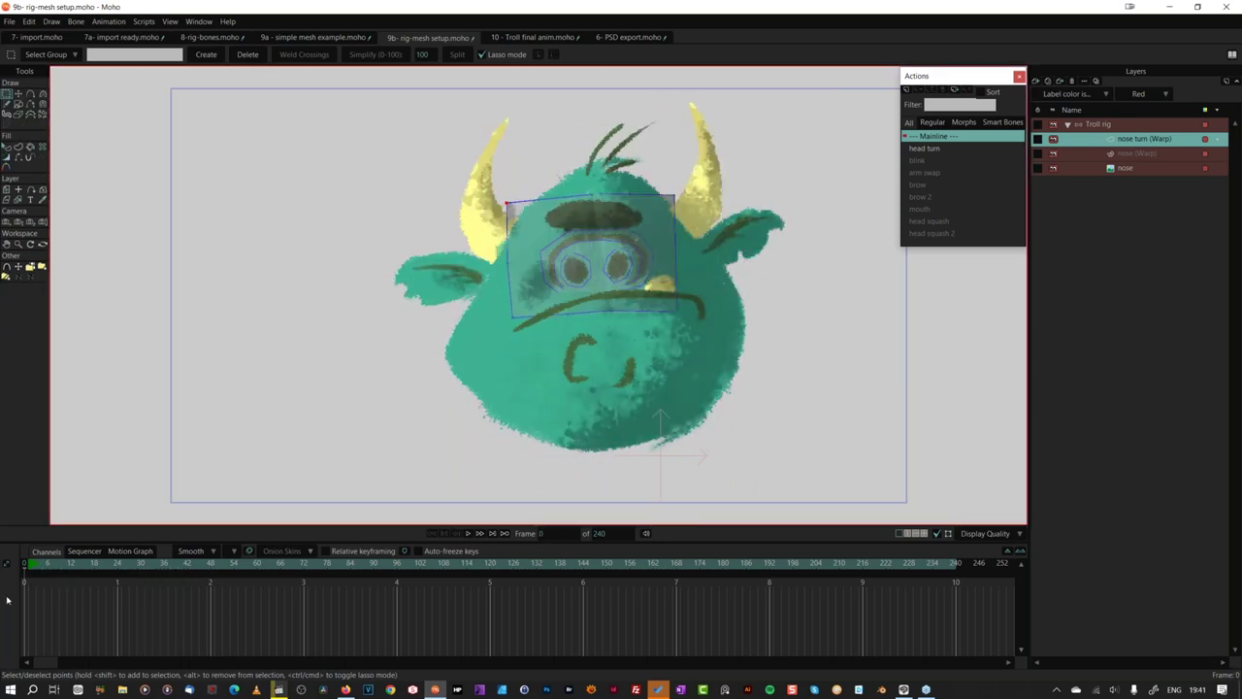
double_click(1136, 155)
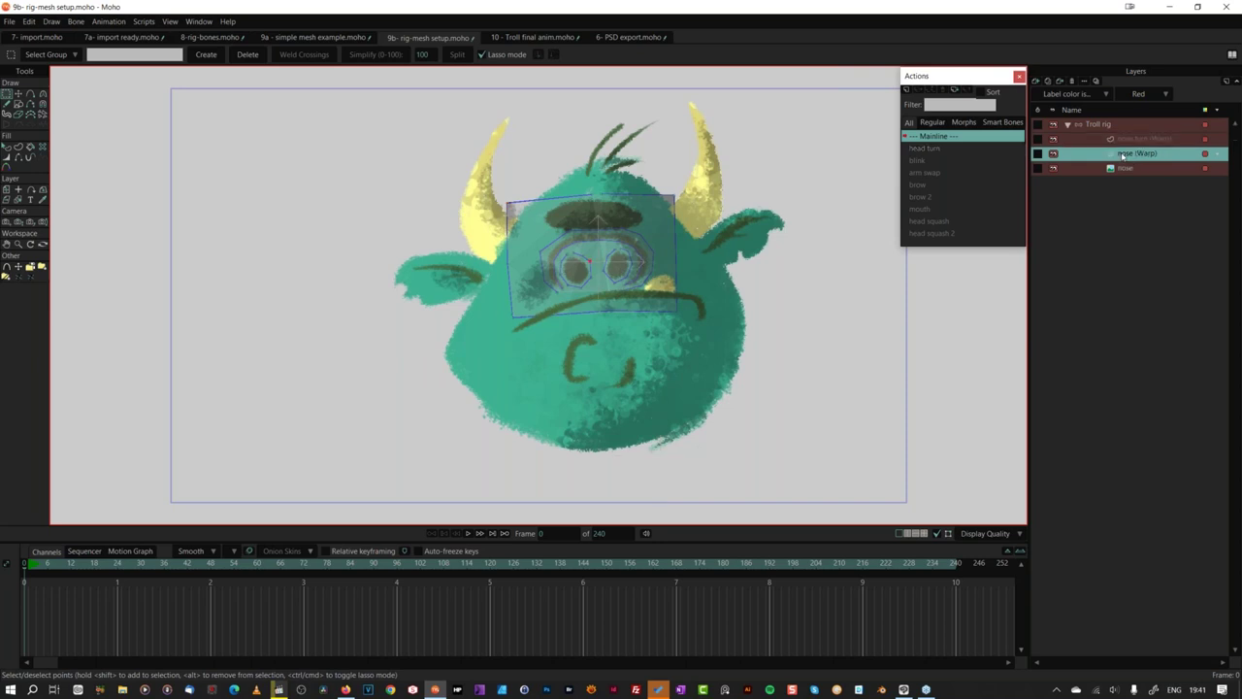
Step: Set the nose (Warp) layer's Smart warp layer to nose turn (Warp)
click(199, 234)
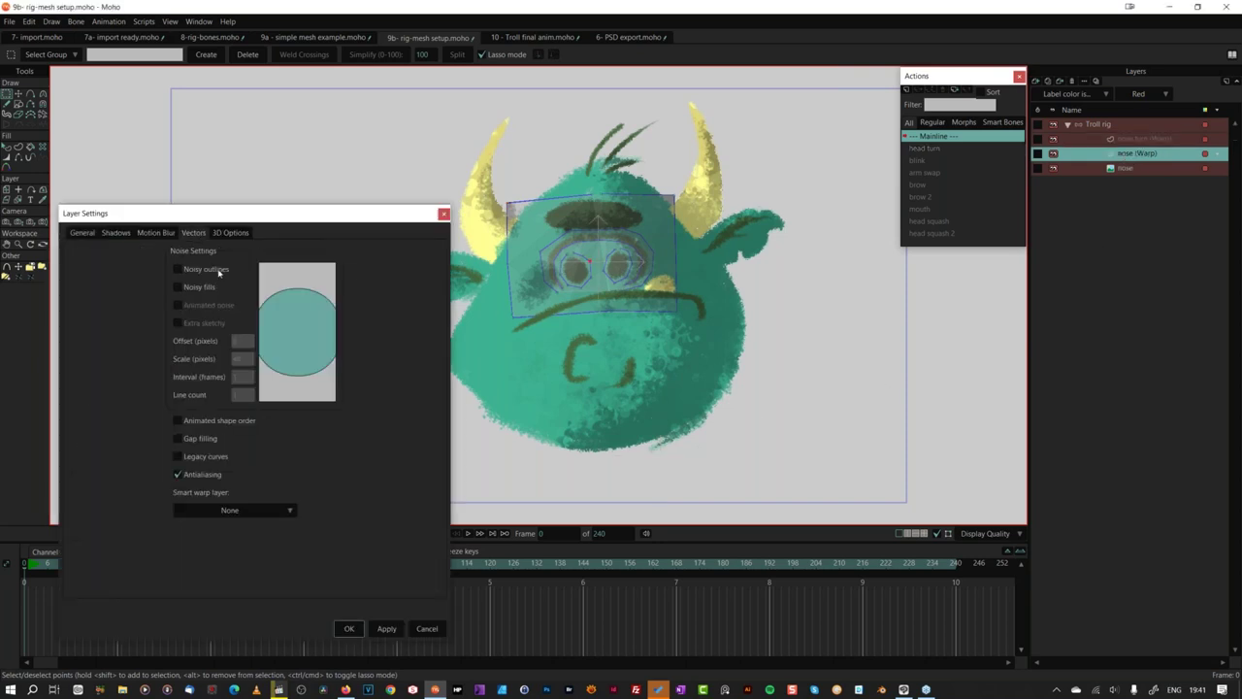
click(289, 511)
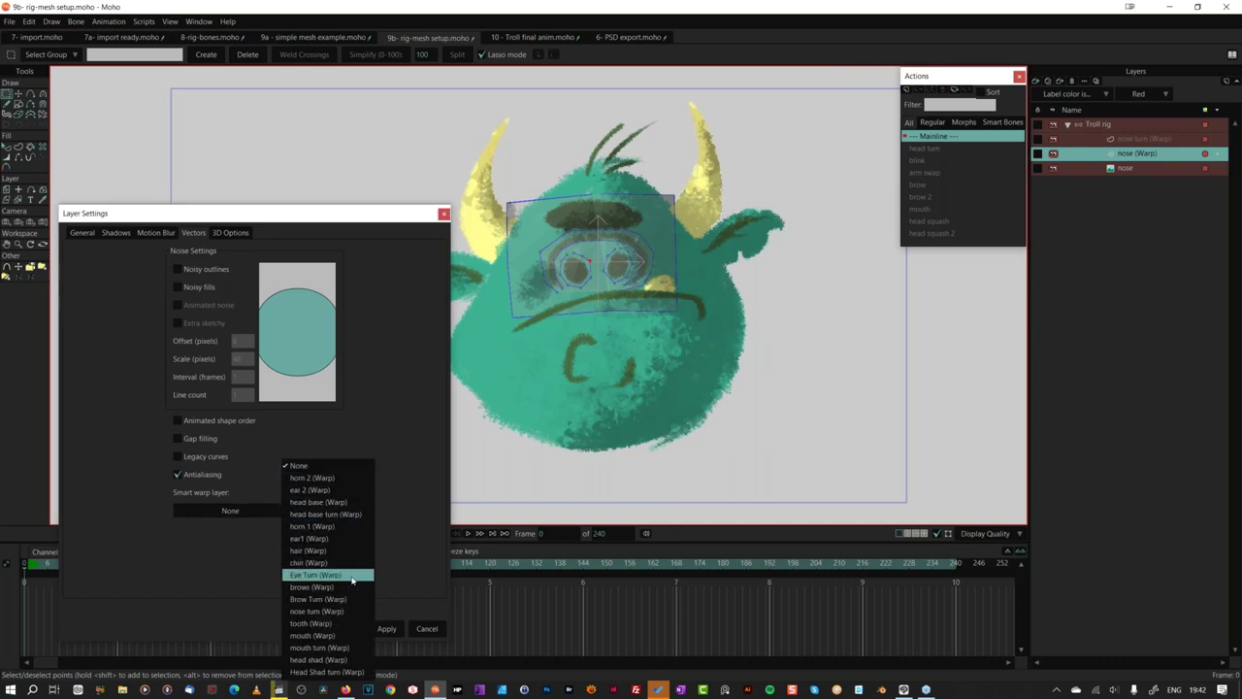
click(349, 613)
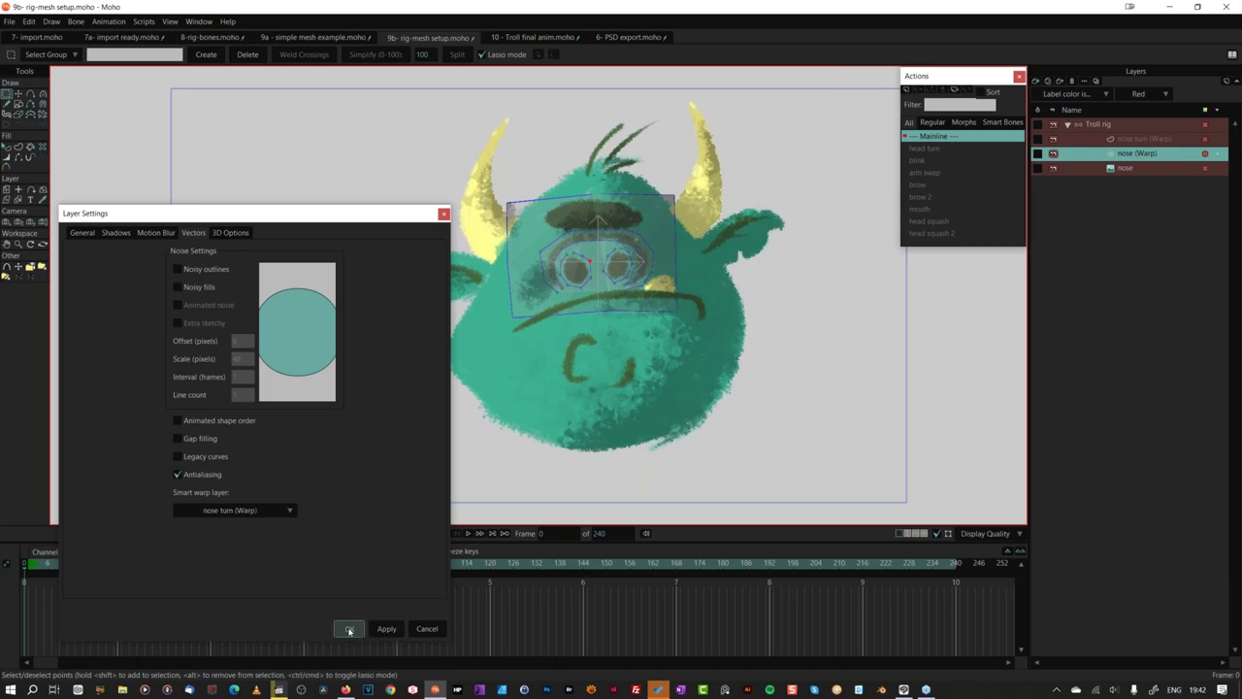
click(349, 628)
click(44, 567)
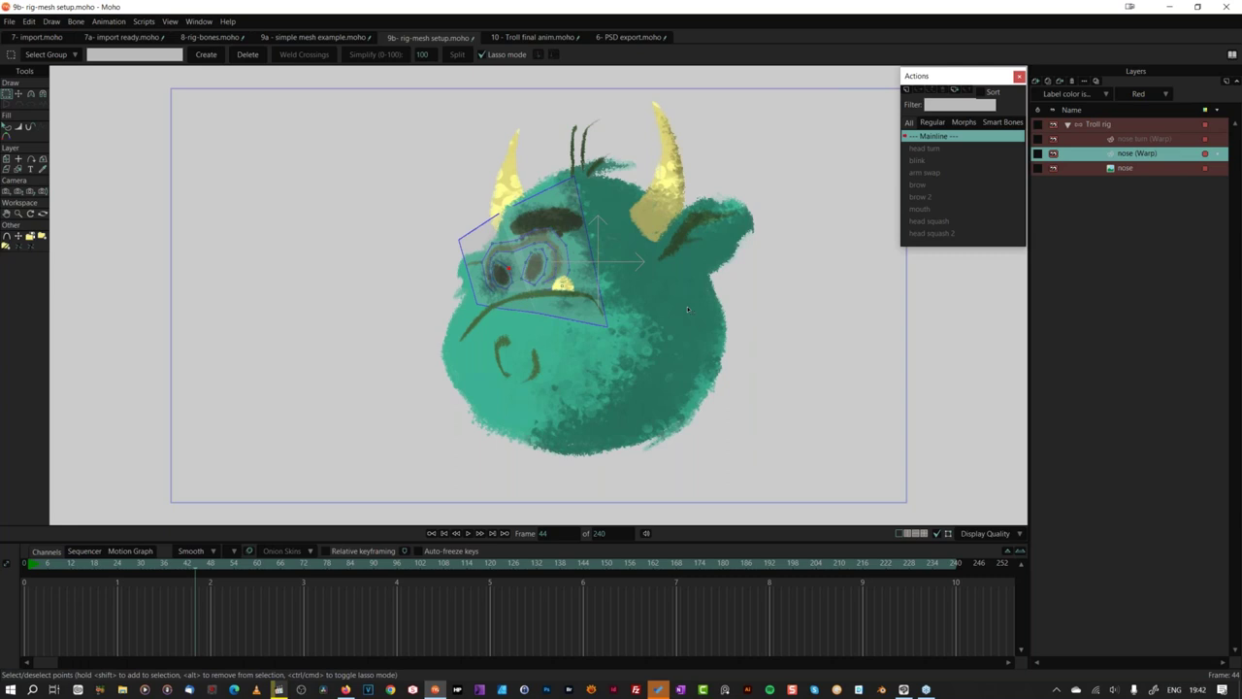
Step: Nudge the eye-area mesh points rightward into place with Magnet
double_click(1151, 155)
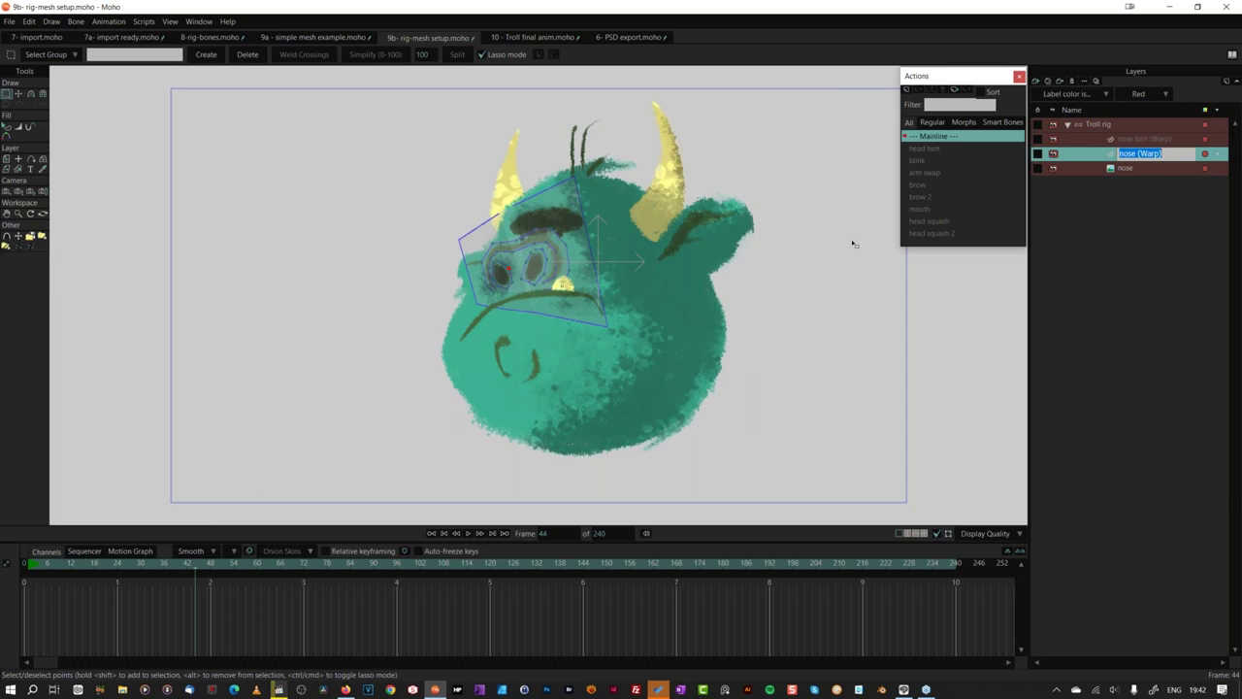
key(Return)
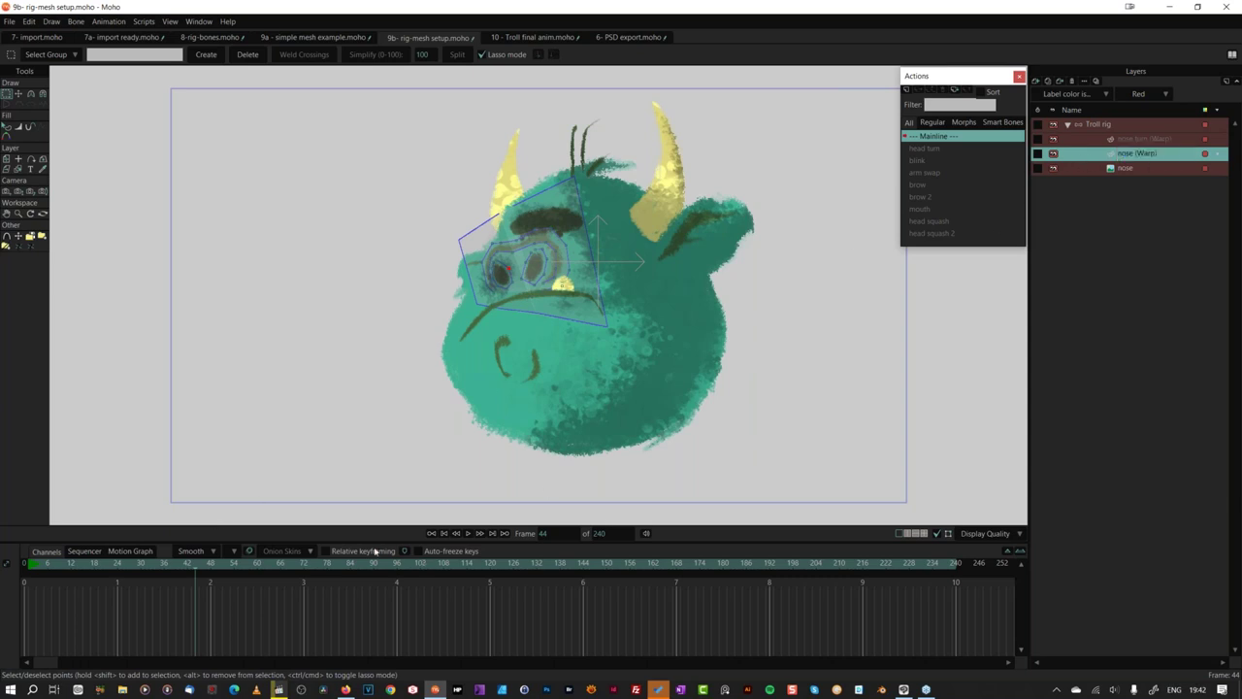
click(42, 93)
drag(482, 238, 538, 239)
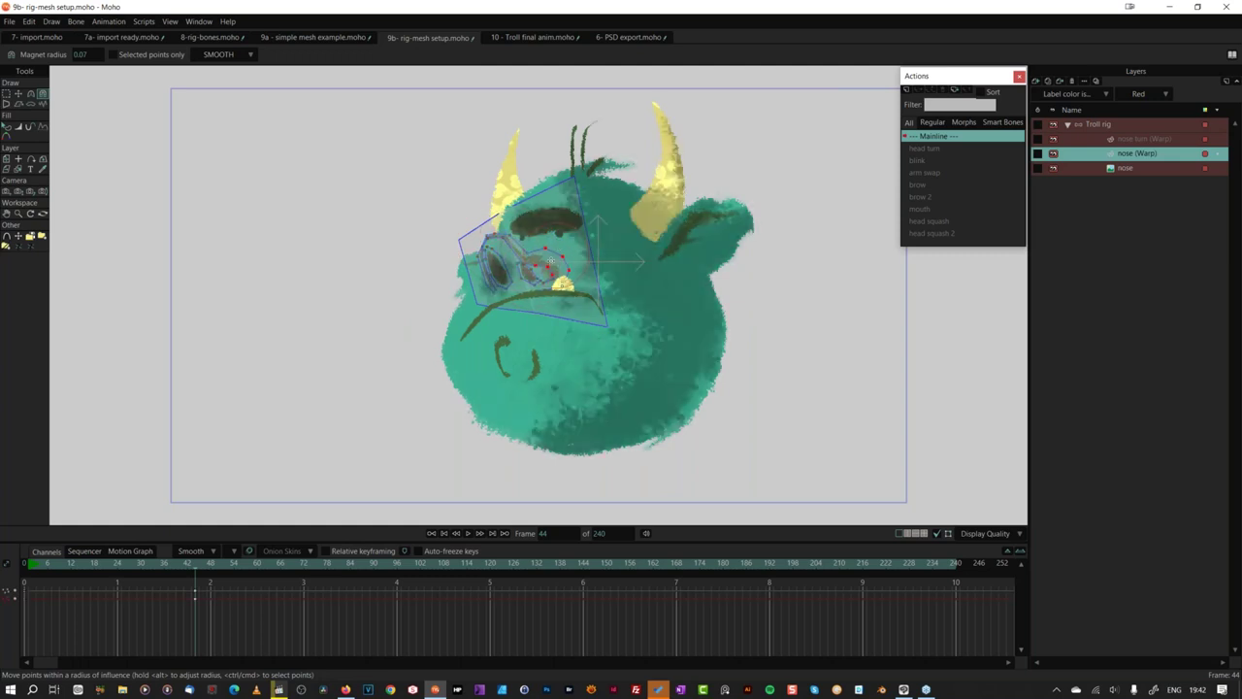
Step: Play the head animation, then switch to 10 - Troll final anim.moho
click(44, 563)
key(space)
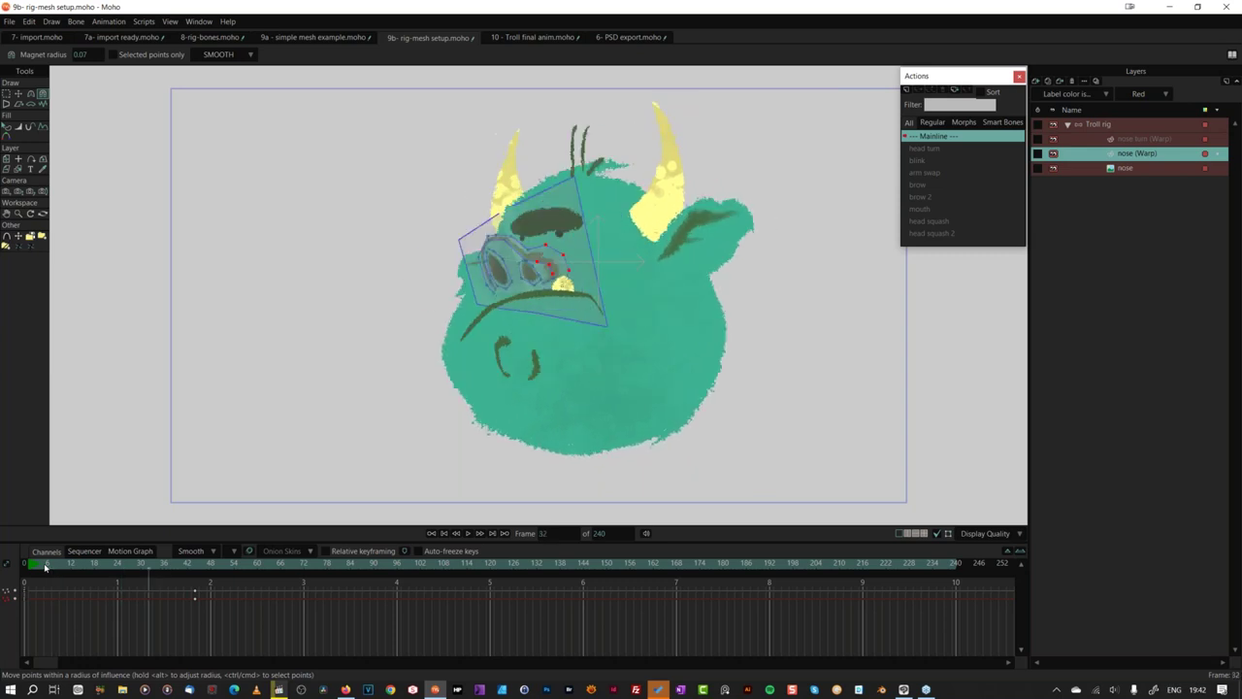
key(space)
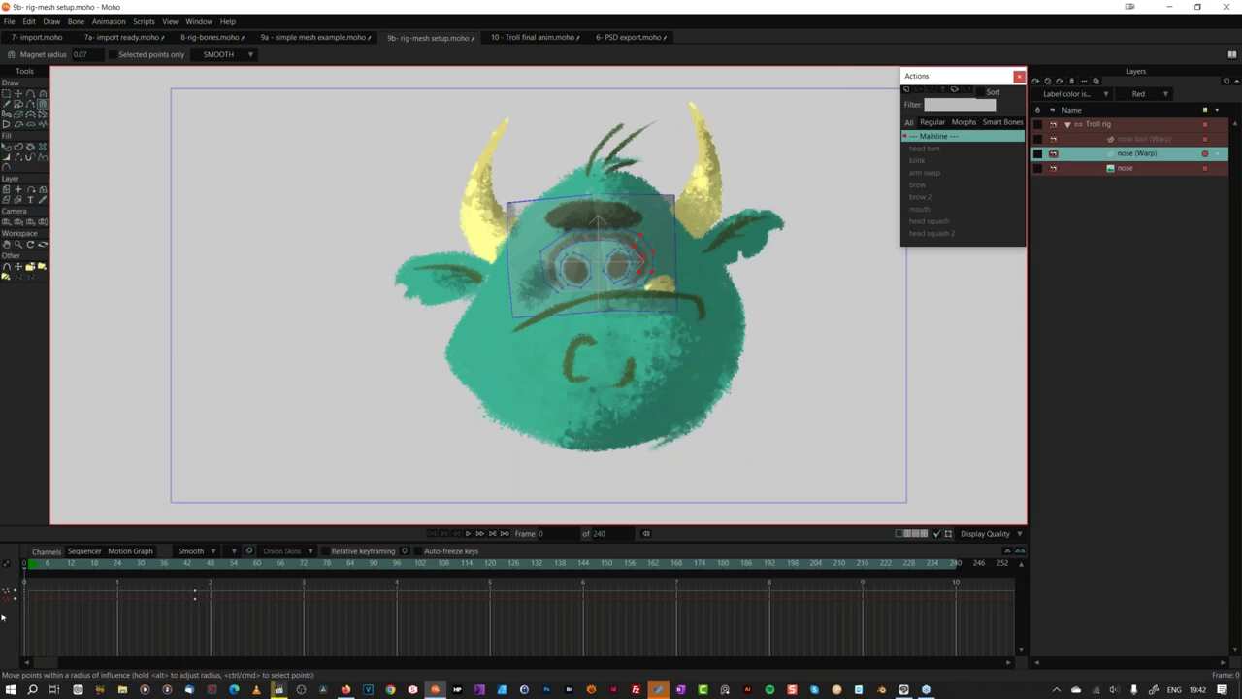
click(531, 37)
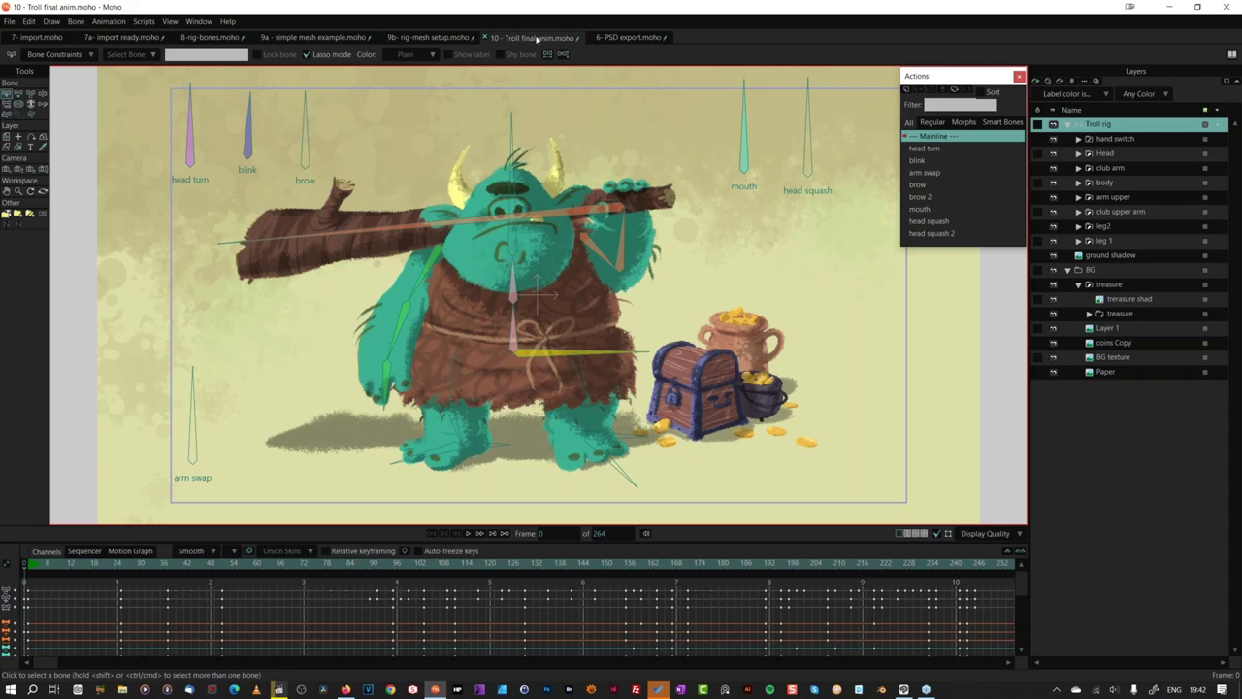
Step: Pose the troll's head turn, mouth and arm swap bones while scrubbing the animation
click(42, 94)
click(193, 124)
drag(193, 123, 226, 94)
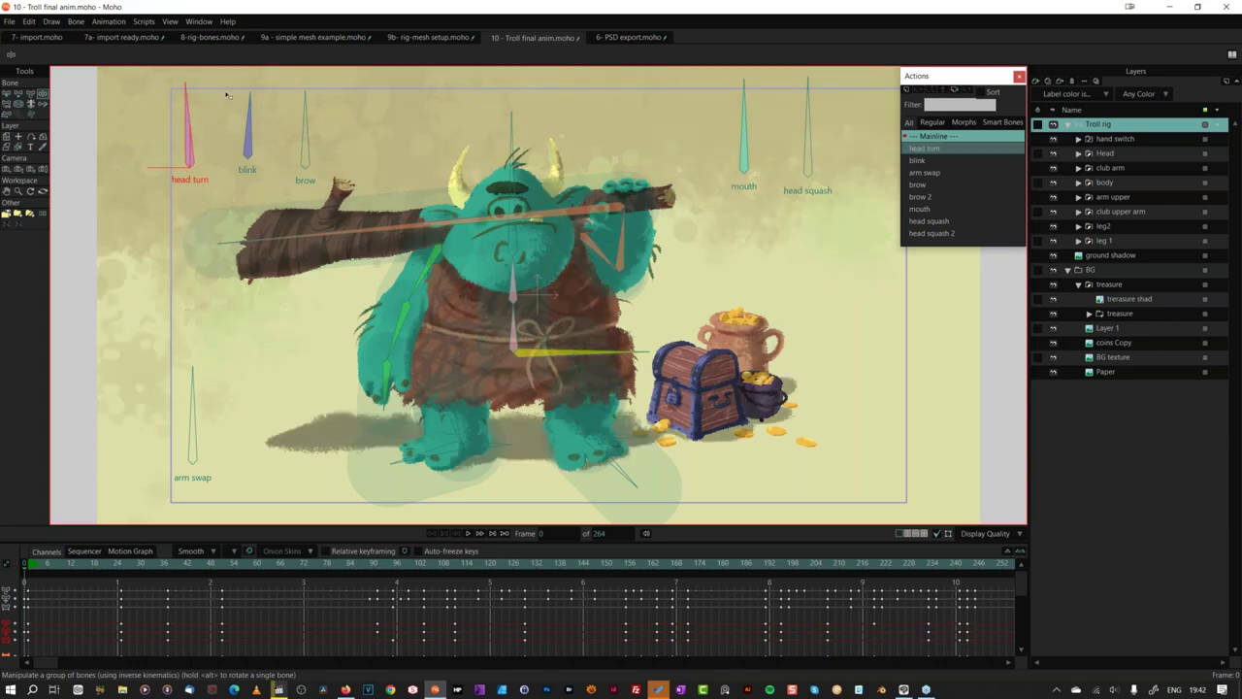
drag(53, 565, 900, 564)
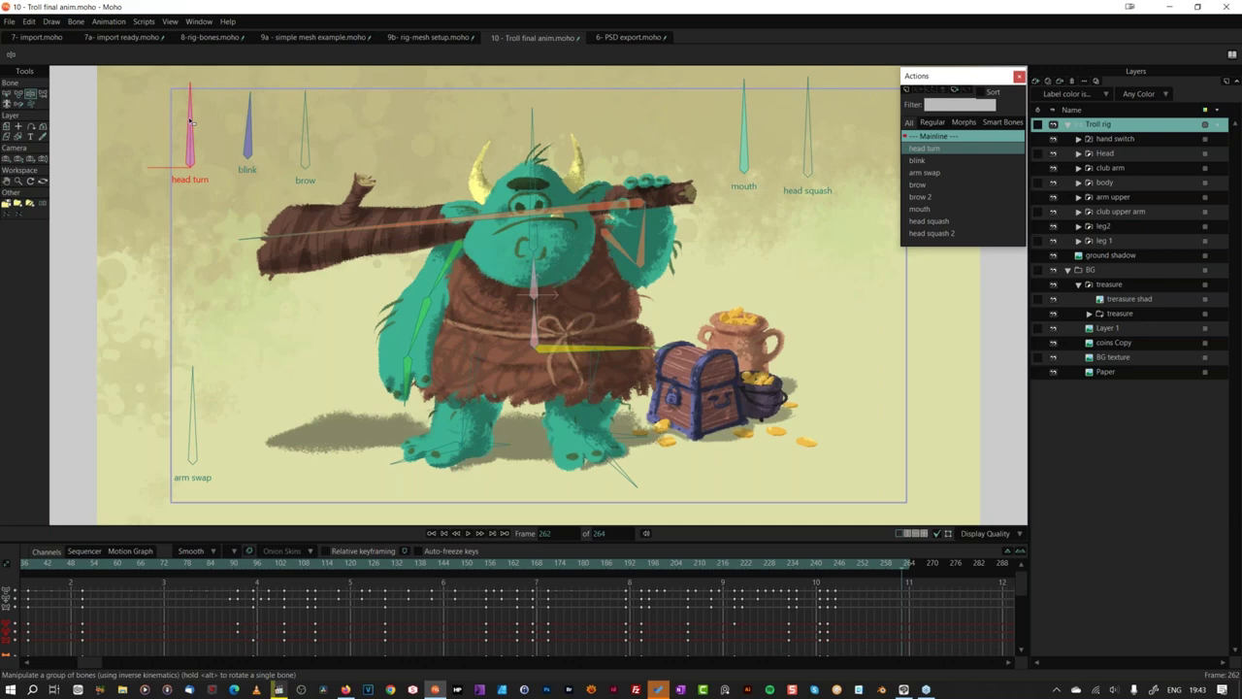
mouse_move(193, 118)
mouse_down()
mouse_move(156, 126)
mouse_move(116, 167)
mouse_move(192, 97)
mouse_move(193, 119)
mouse_move(306, 131)
mouse_up()
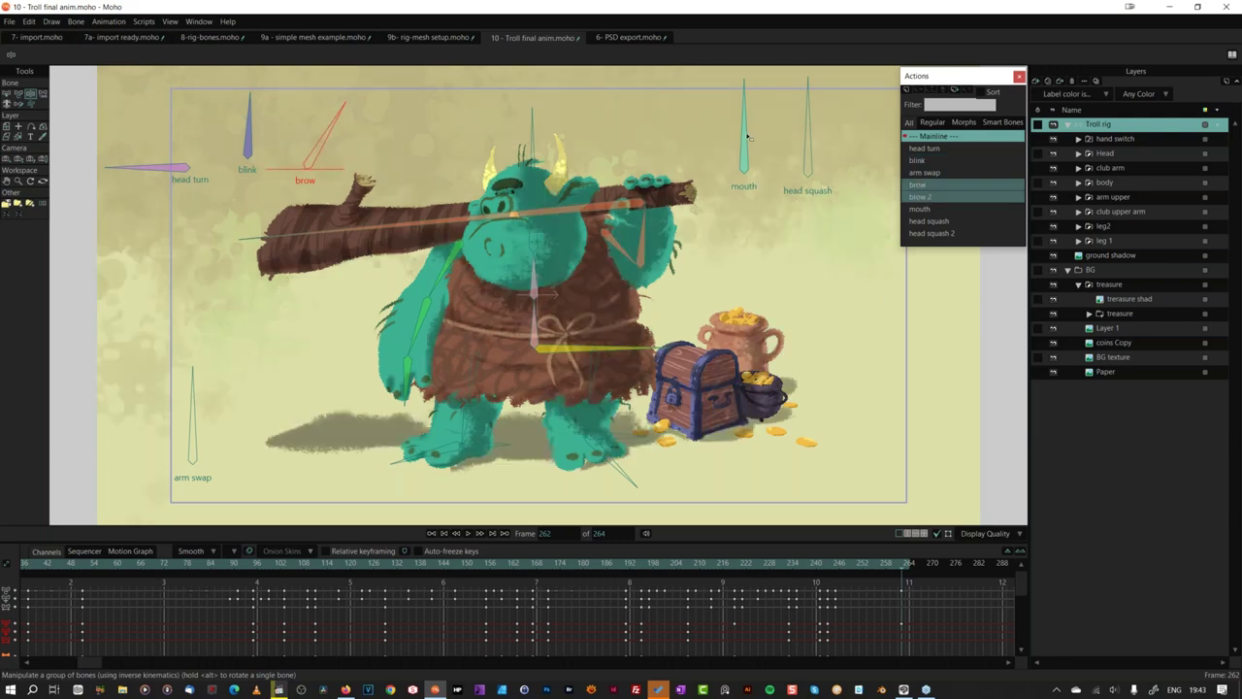
drag(747, 136, 811, 124)
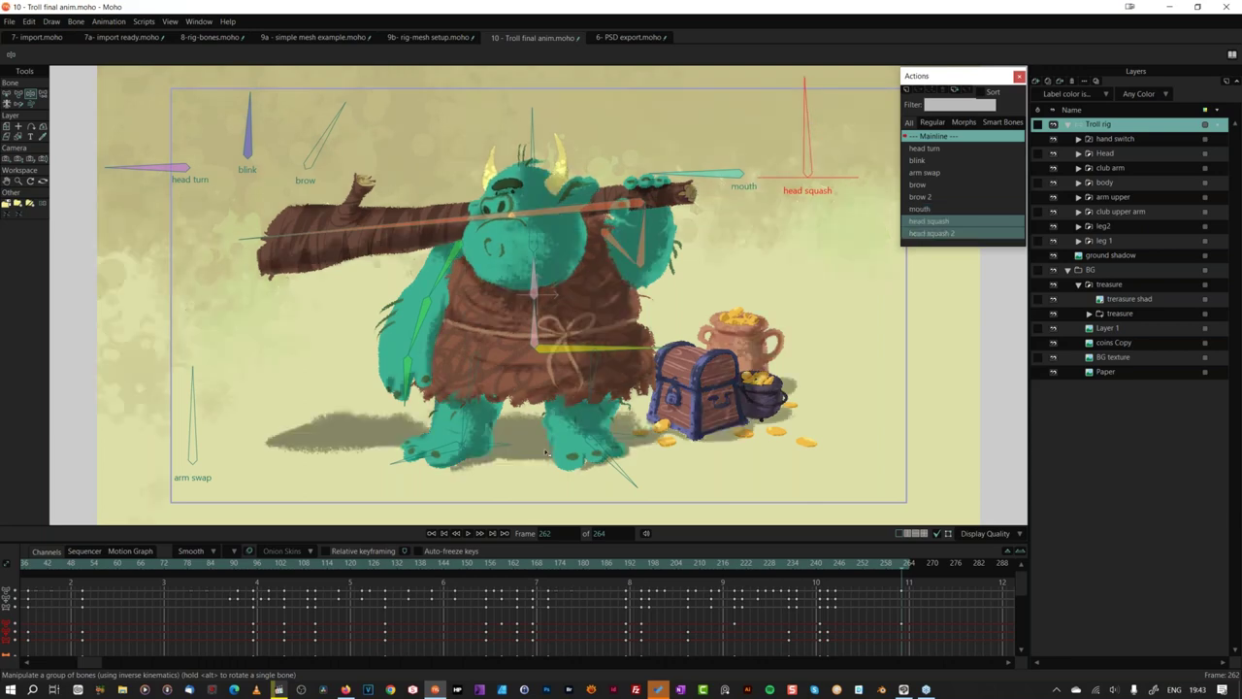
drag(194, 410, 194, 410)
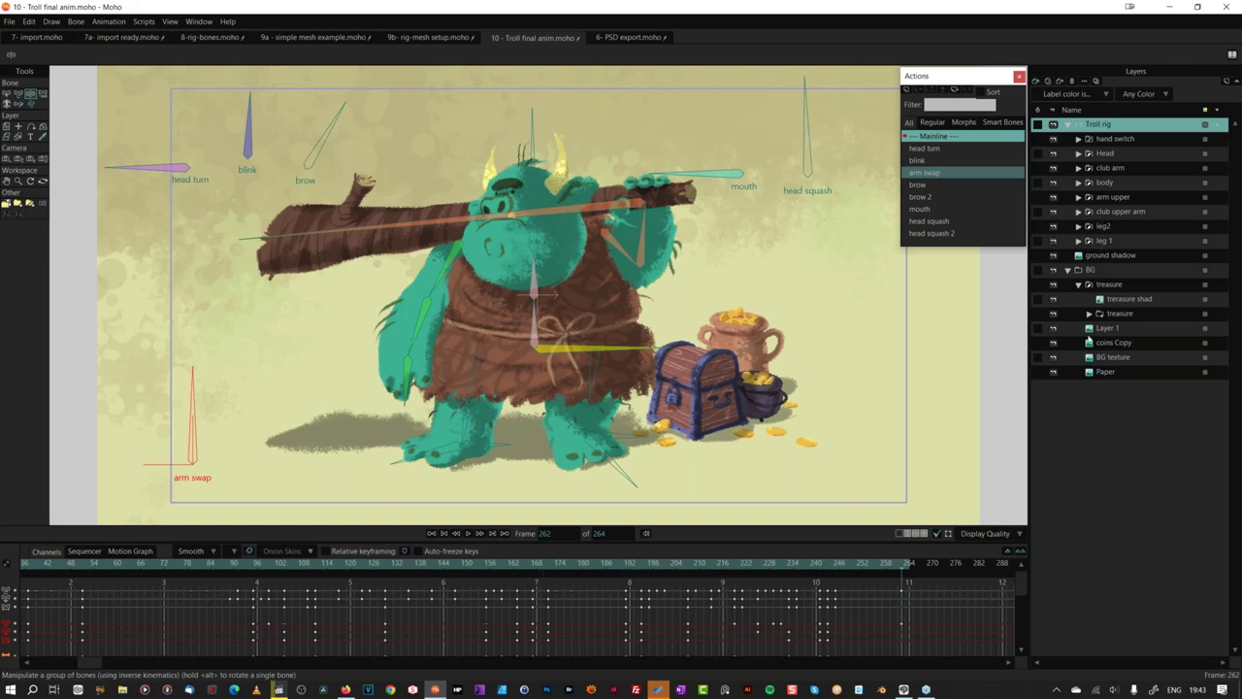
Step: Delete the stray keyframes at frame 264 and return to frame 0
drag(899, 587, 922, 642)
key(Delete)
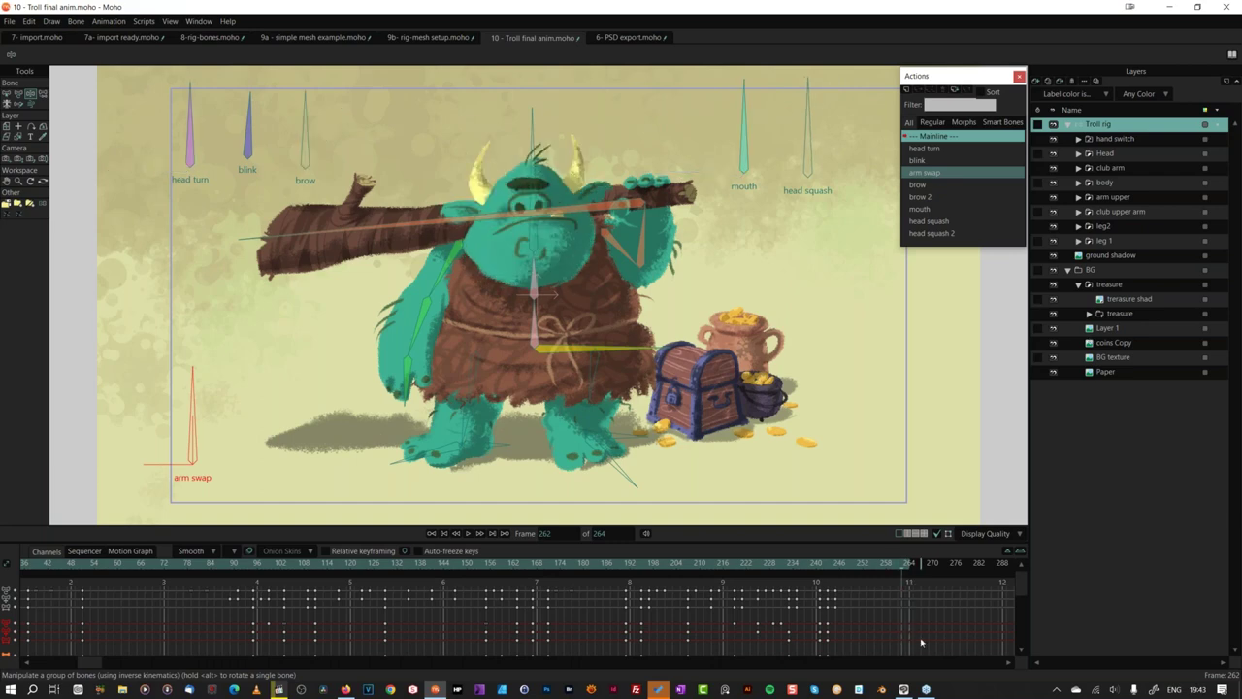
drag(24, 571, 36, 569)
key(space)
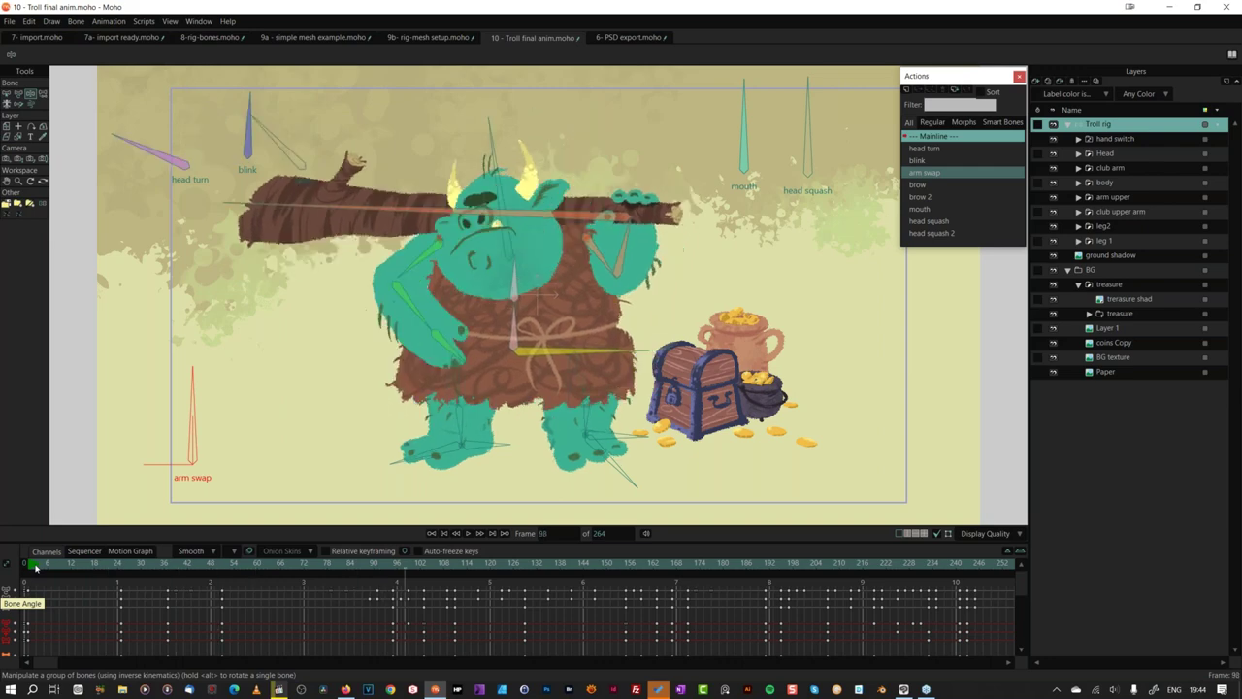
key(space)
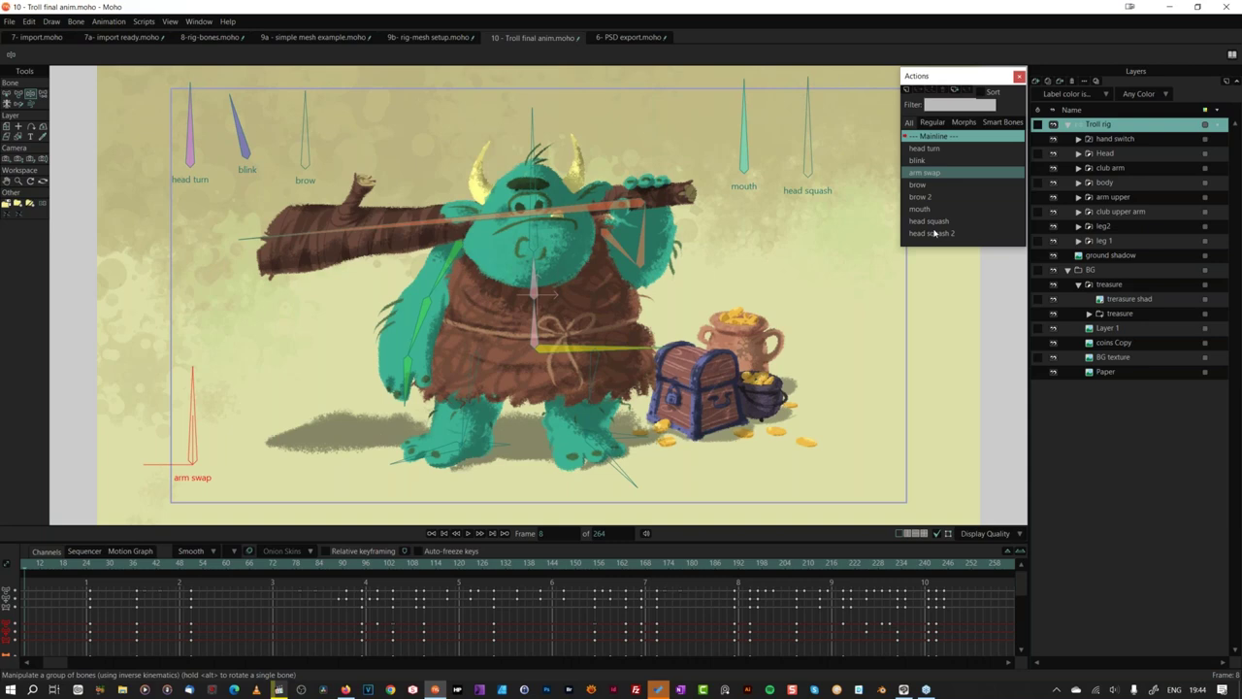
Step: Play Fly_work1.mp4 from the Fly_work_1 folder, then return to the Fly_work1.moho project in Moho
click(1172, 9)
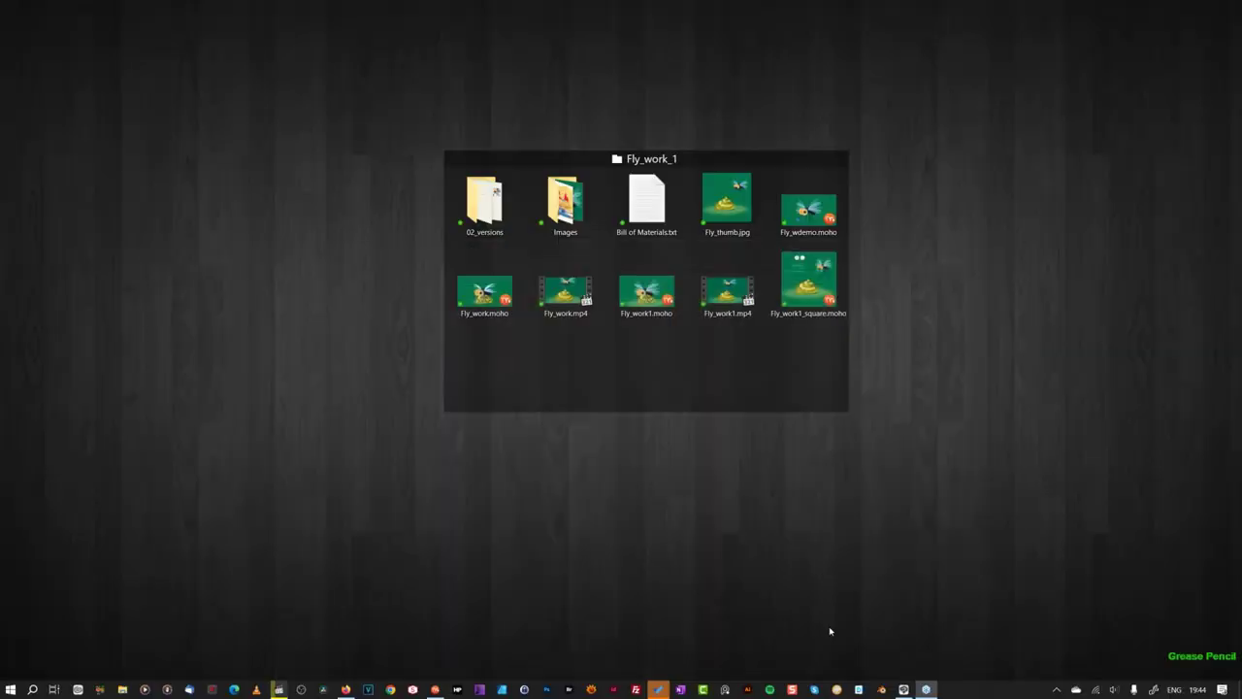
double_click(727, 291)
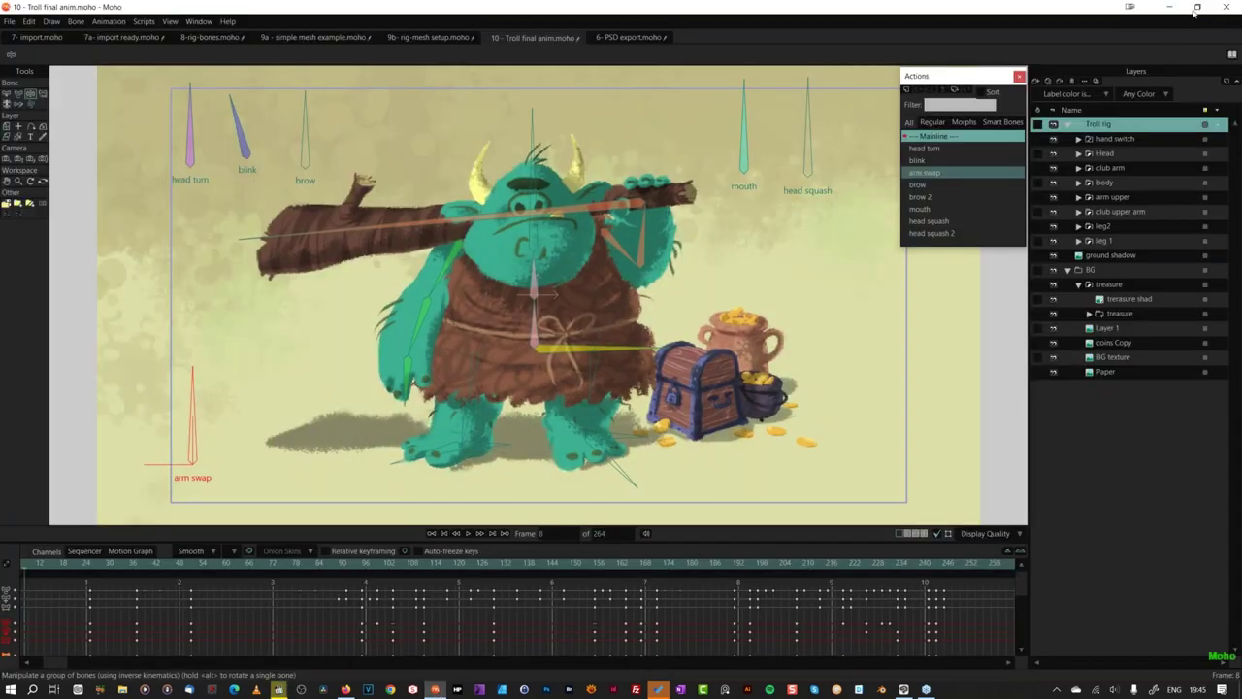
click(1170, 8)
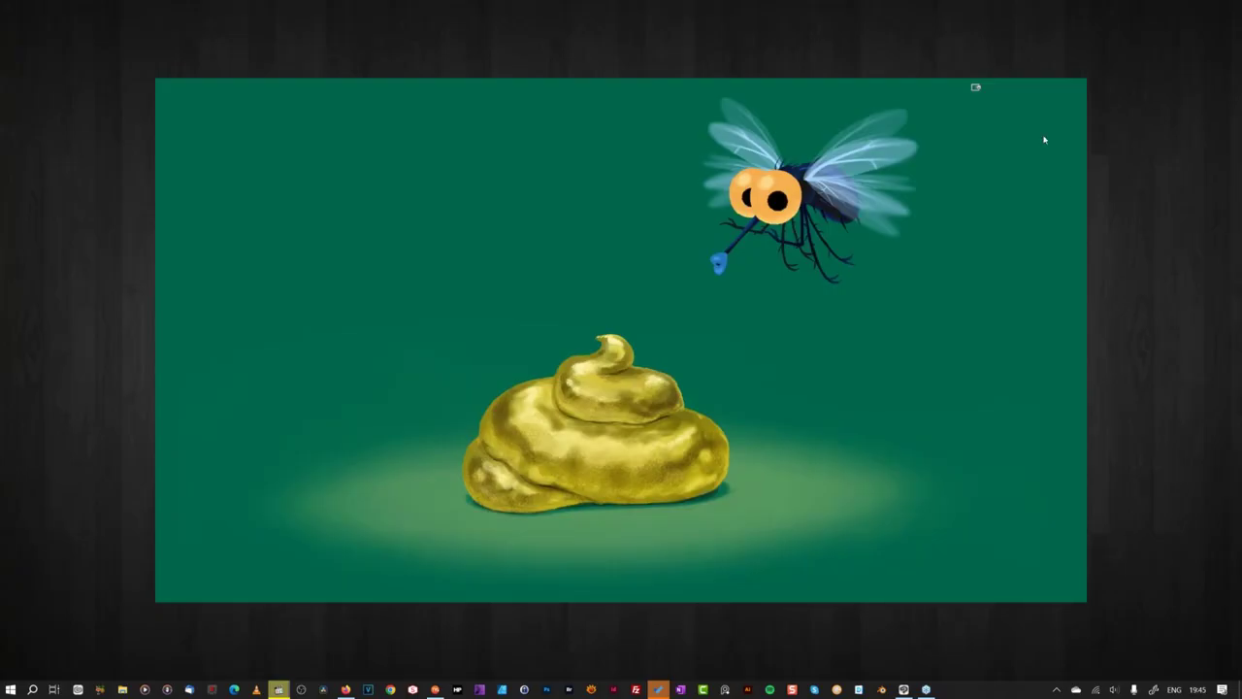
click(278, 689)
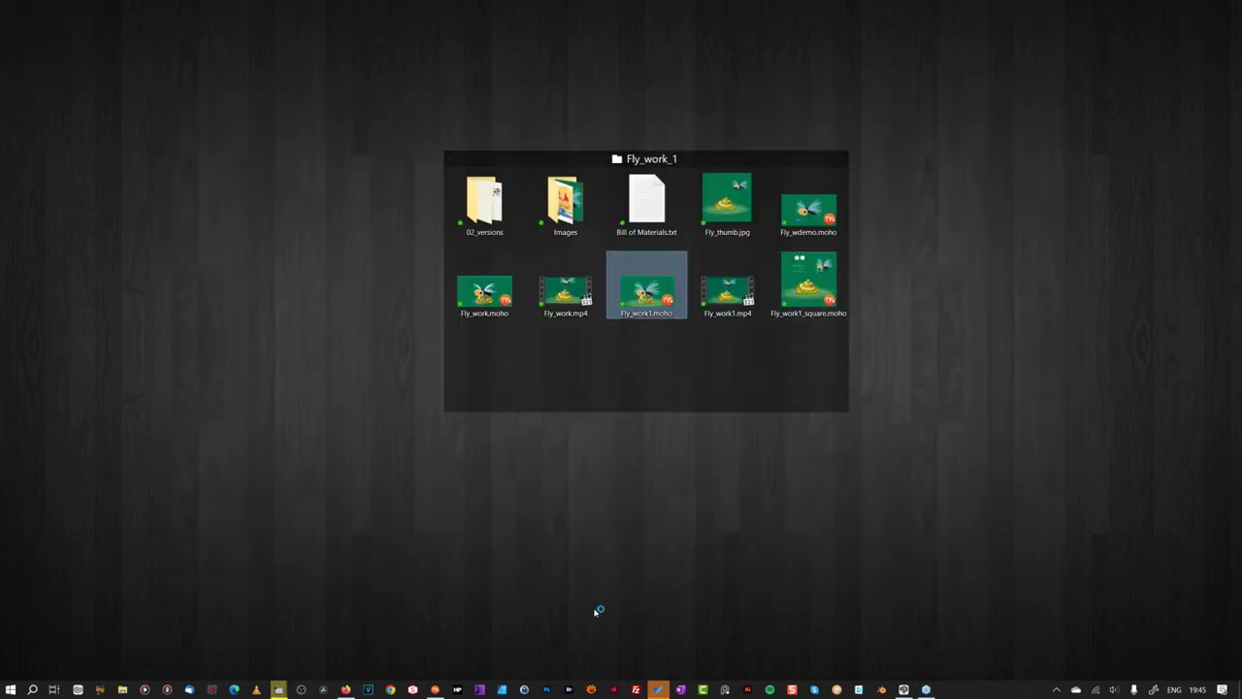
click(434, 691)
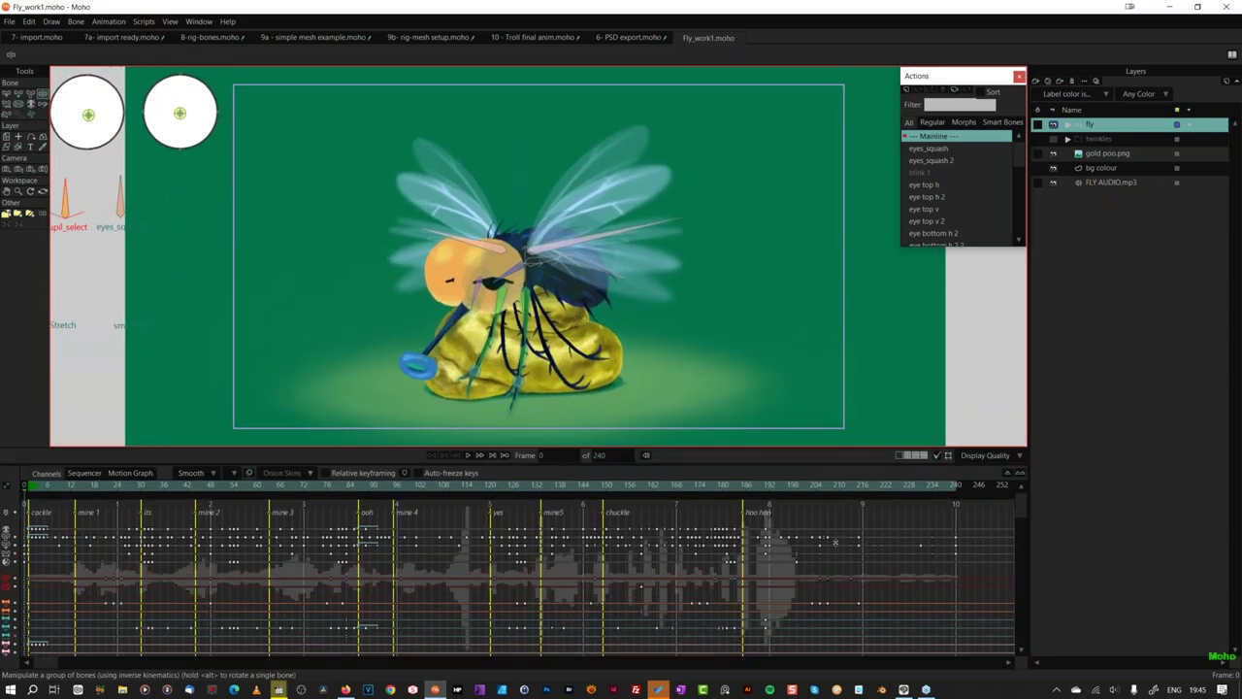
Step: Scrub the fly animation to frame 32 and zoom in on the wings' blurred smear
click(36, 486)
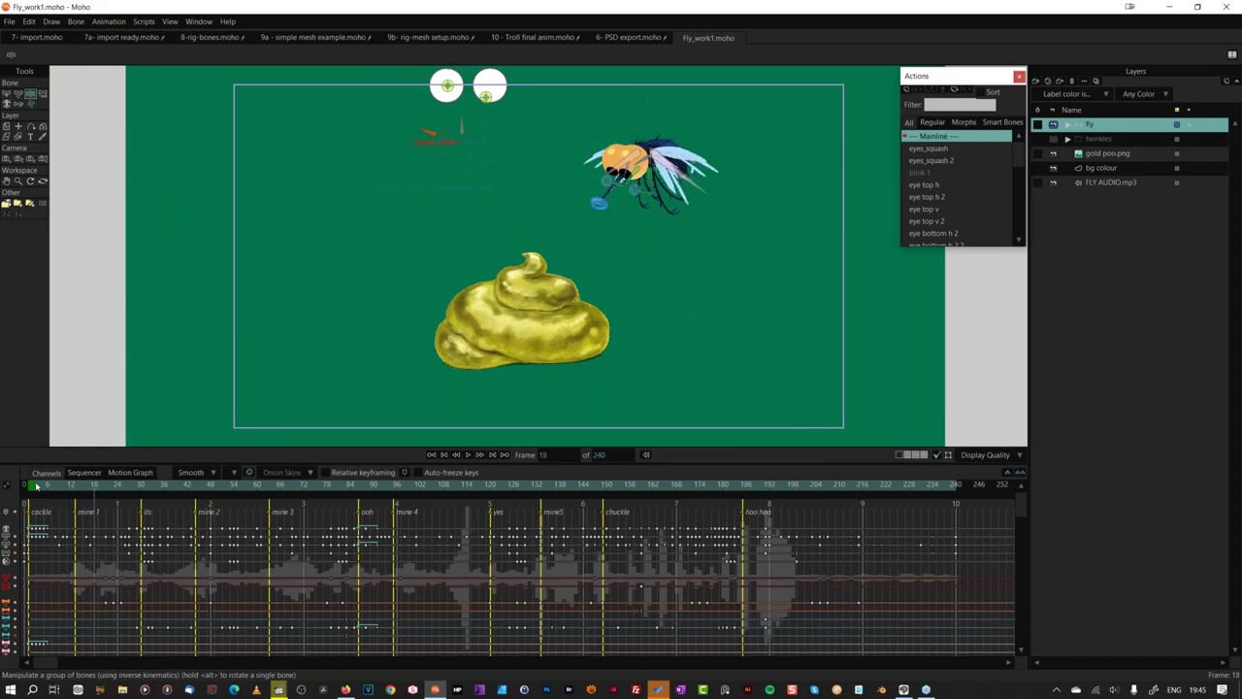
drag(36, 485, 148, 484)
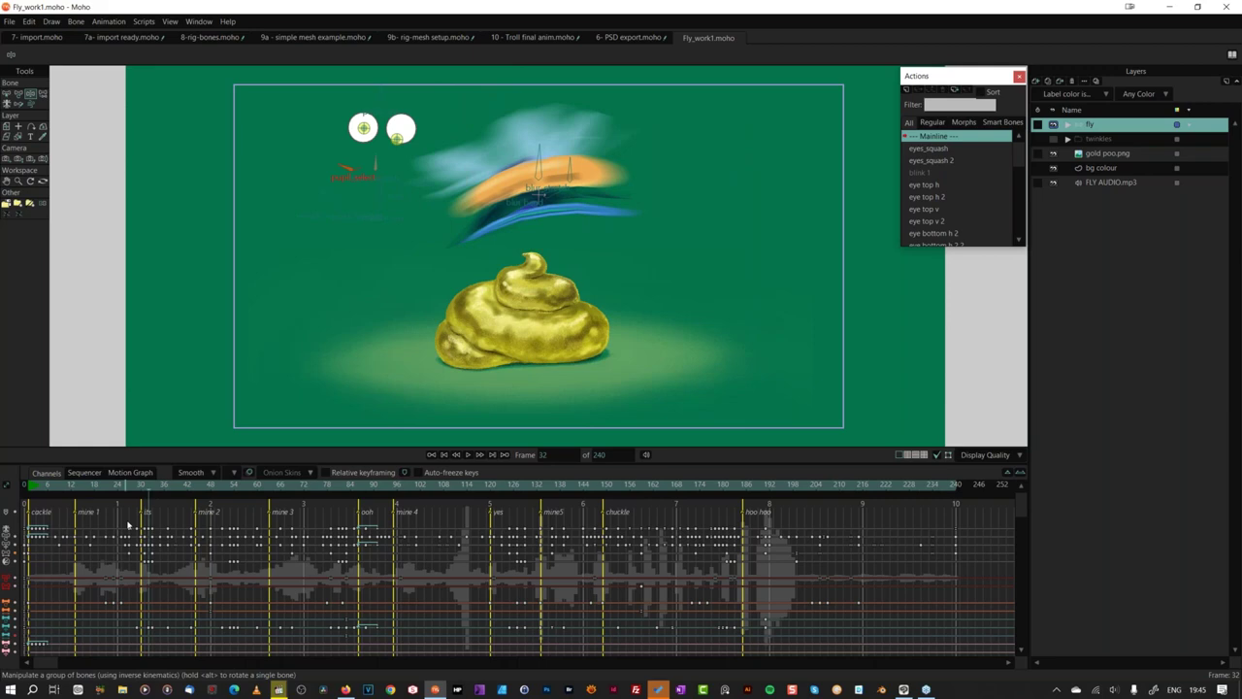
click(16, 182)
drag(545, 161, 679, 296)
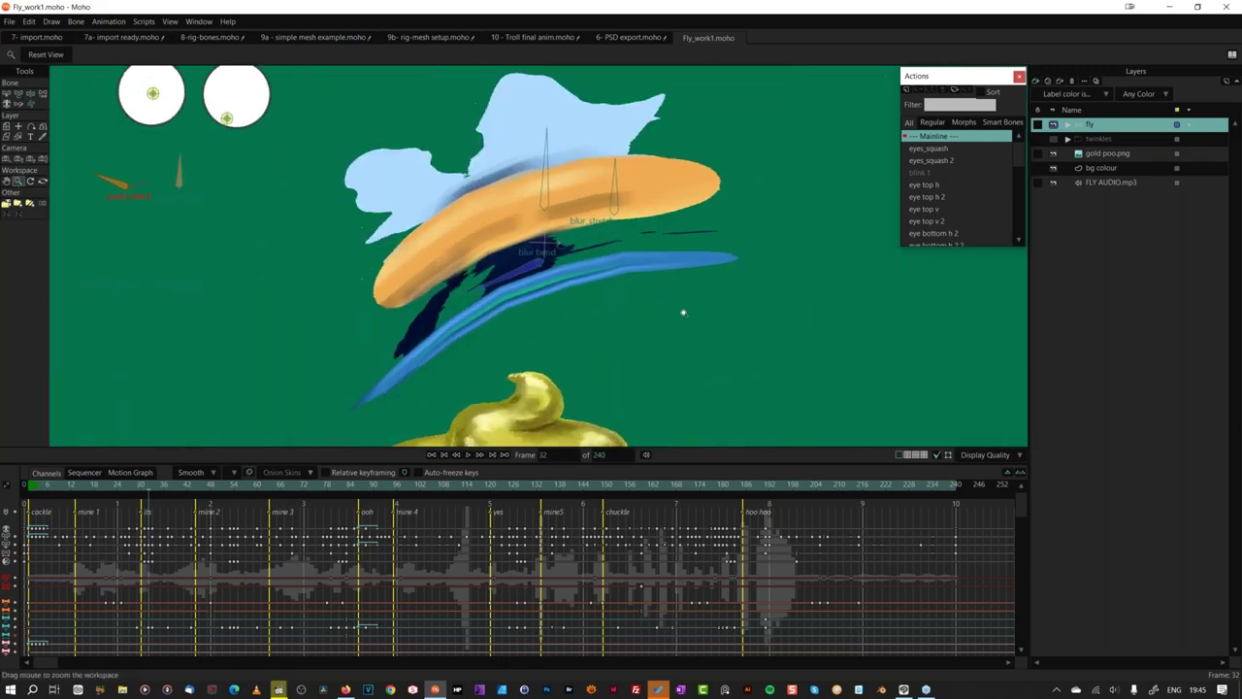
Step: Expand the fly group, toggle the smear layer's visibility to compare, and select the fly group
click(1068, 125)
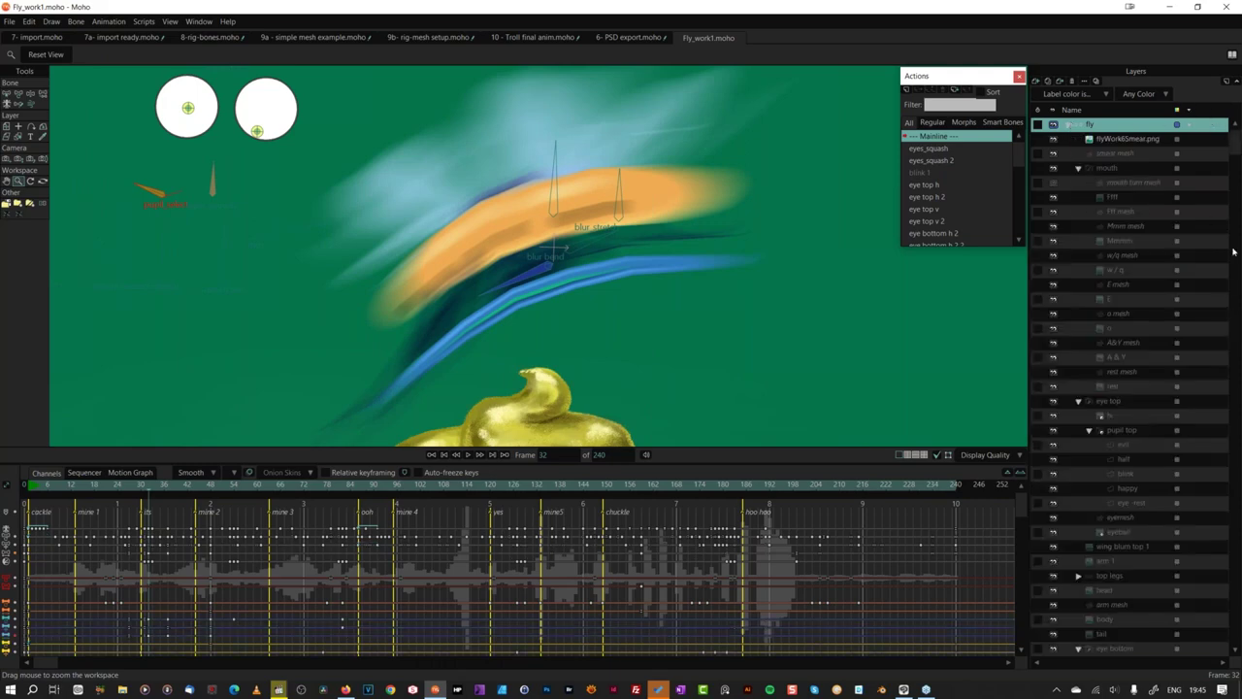
click(1079, 406)
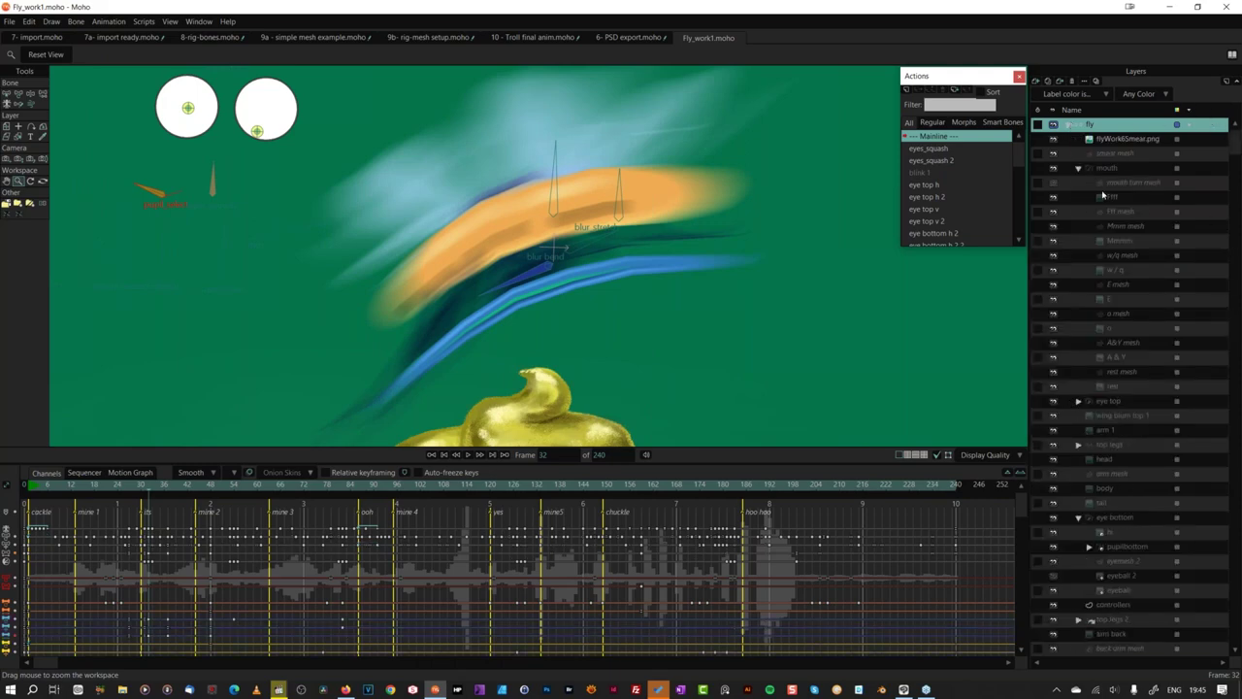
click(1079, 170)
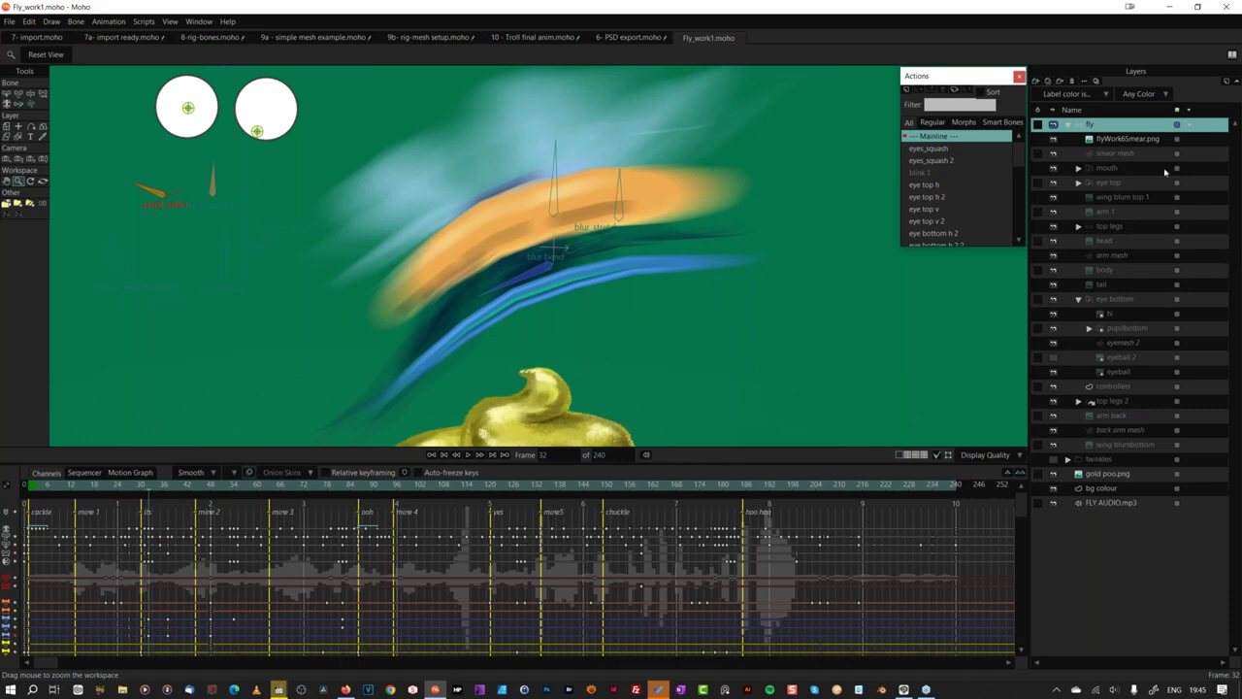
click(1120, 141)
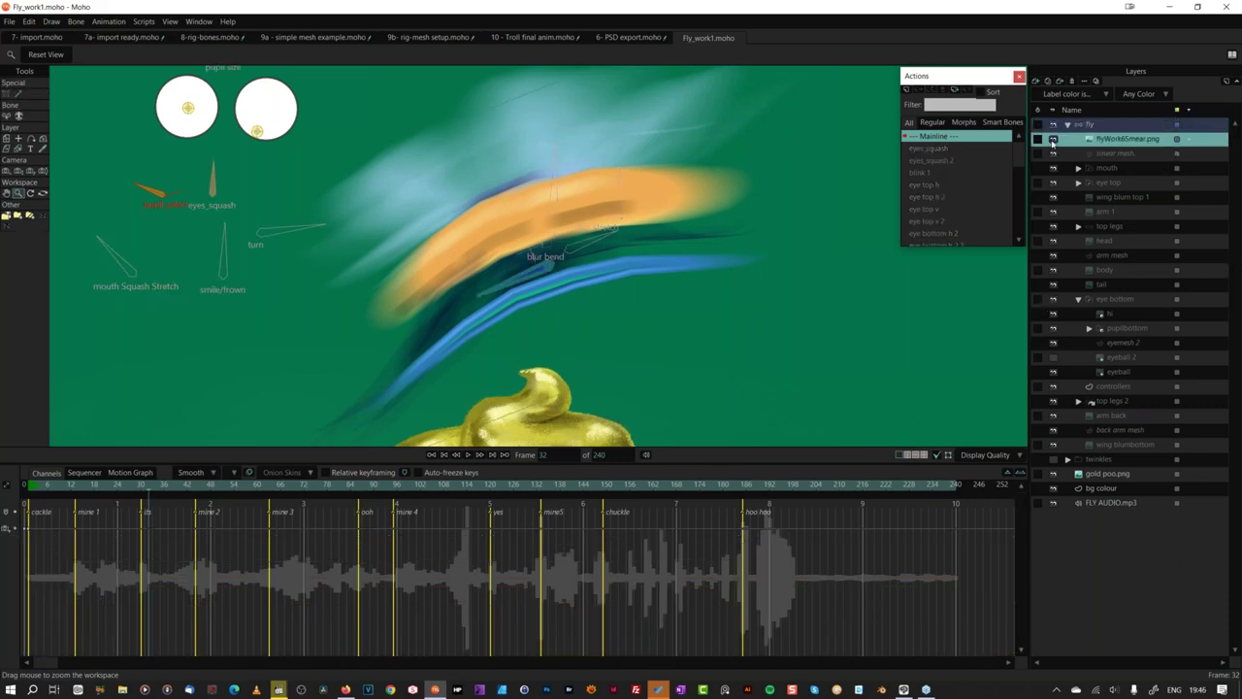
click(1053, 140)
click(1053, 141)
click(1104, 125)
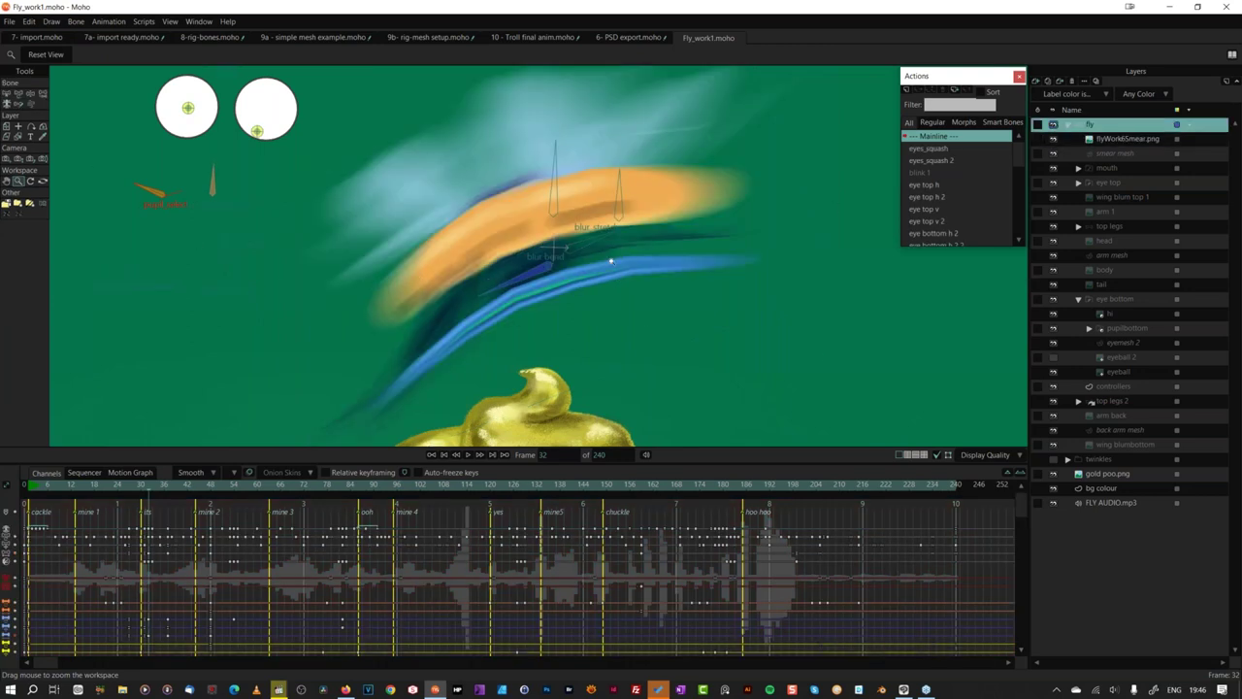
Step: Reshape the wing smear with the blur_bend and blur_stretch bones, then jump near the animation's end
click(31, 94)
drag(545, 252, 529, 278)
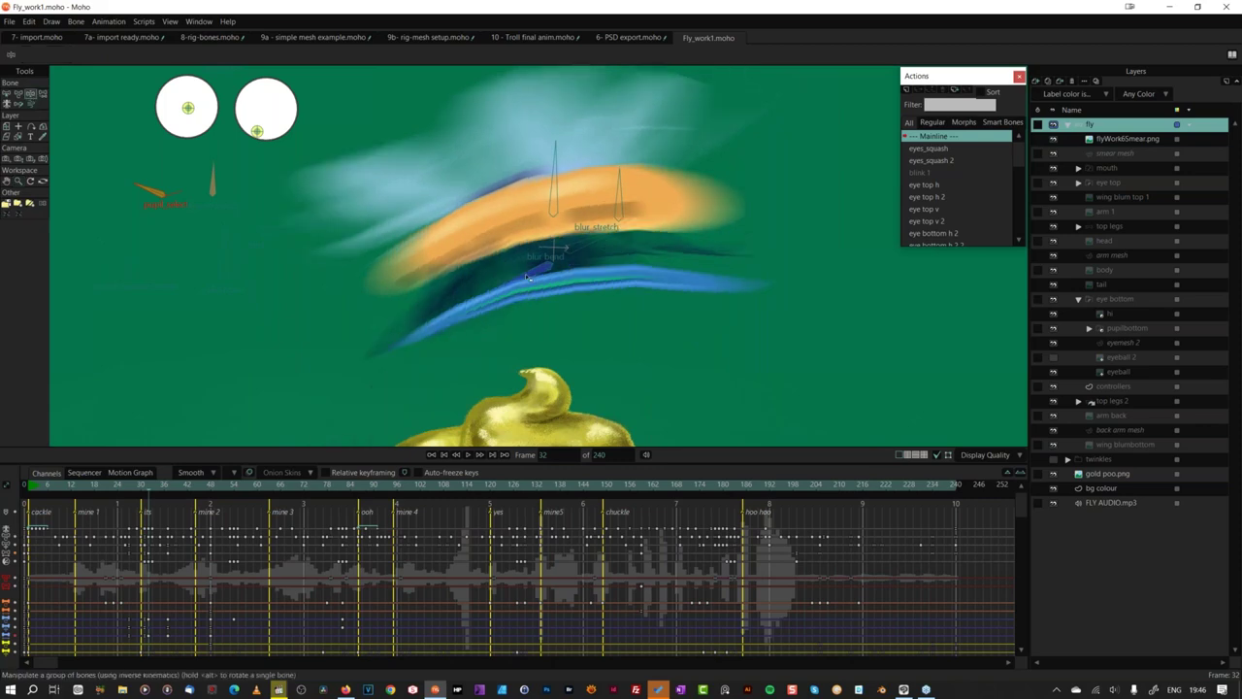
key(t)
key(ctrl+z)
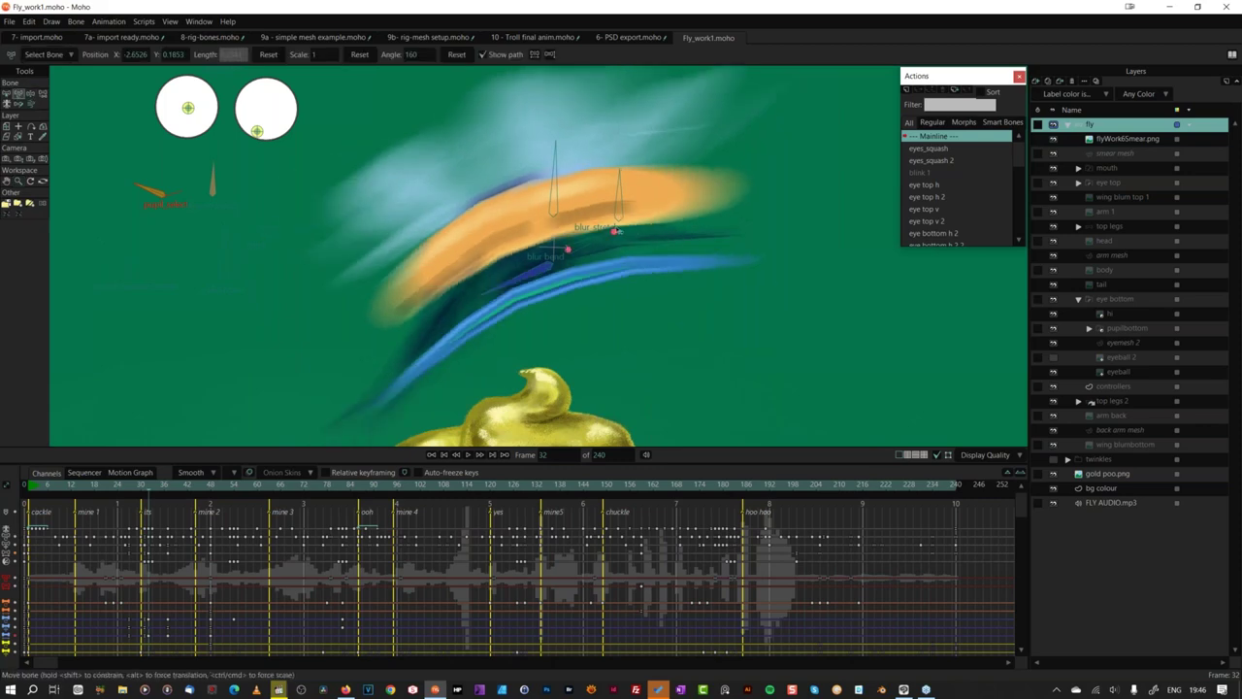
drag(598, 242, 626, 191)
click(520, 280)
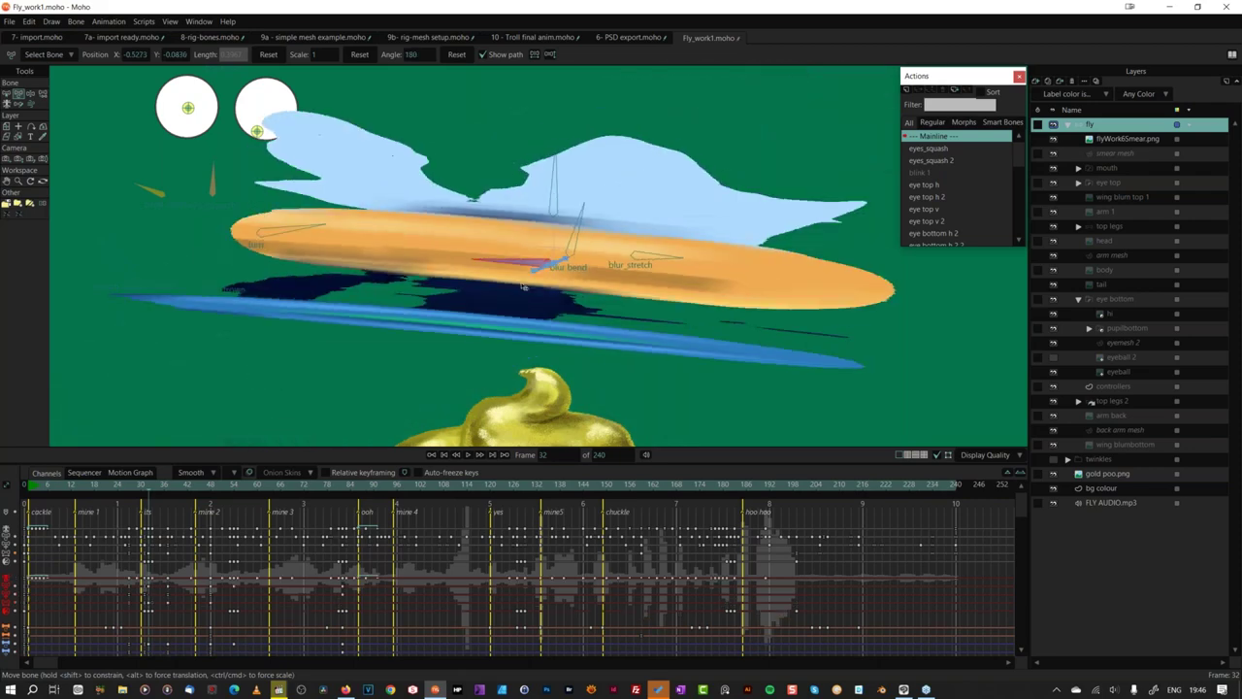
click(556, 211)
drag(555, 212, 559, 200)
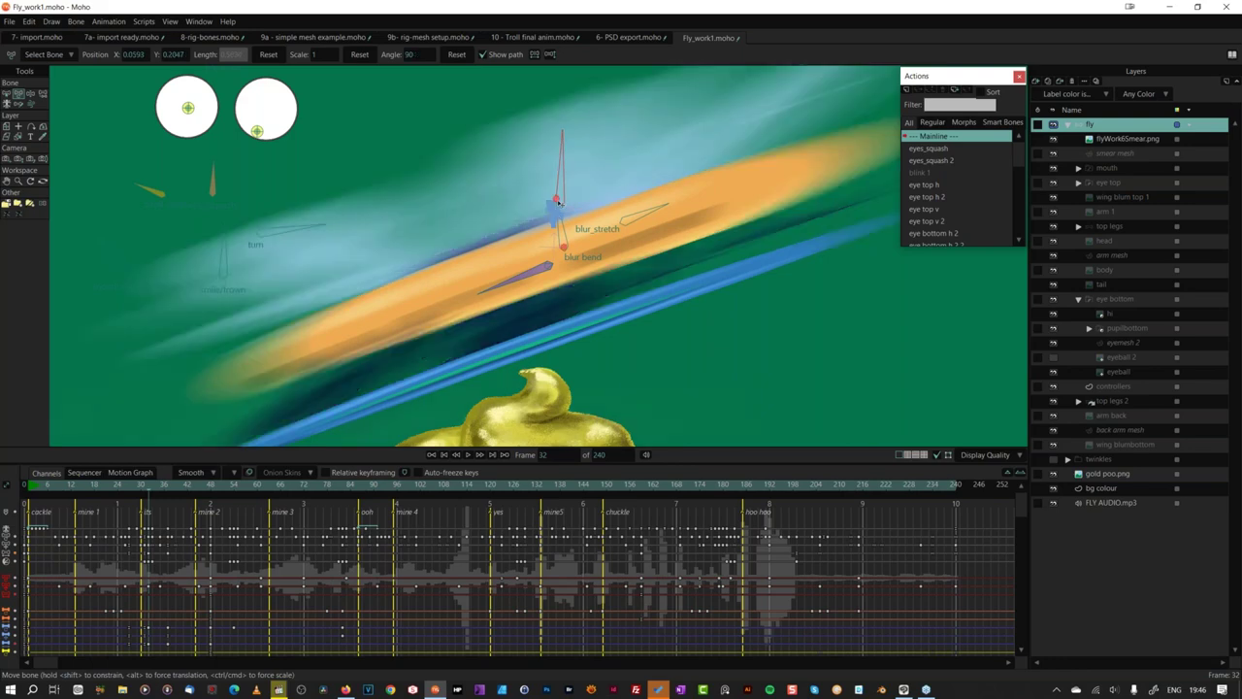
key(ctrl+z)
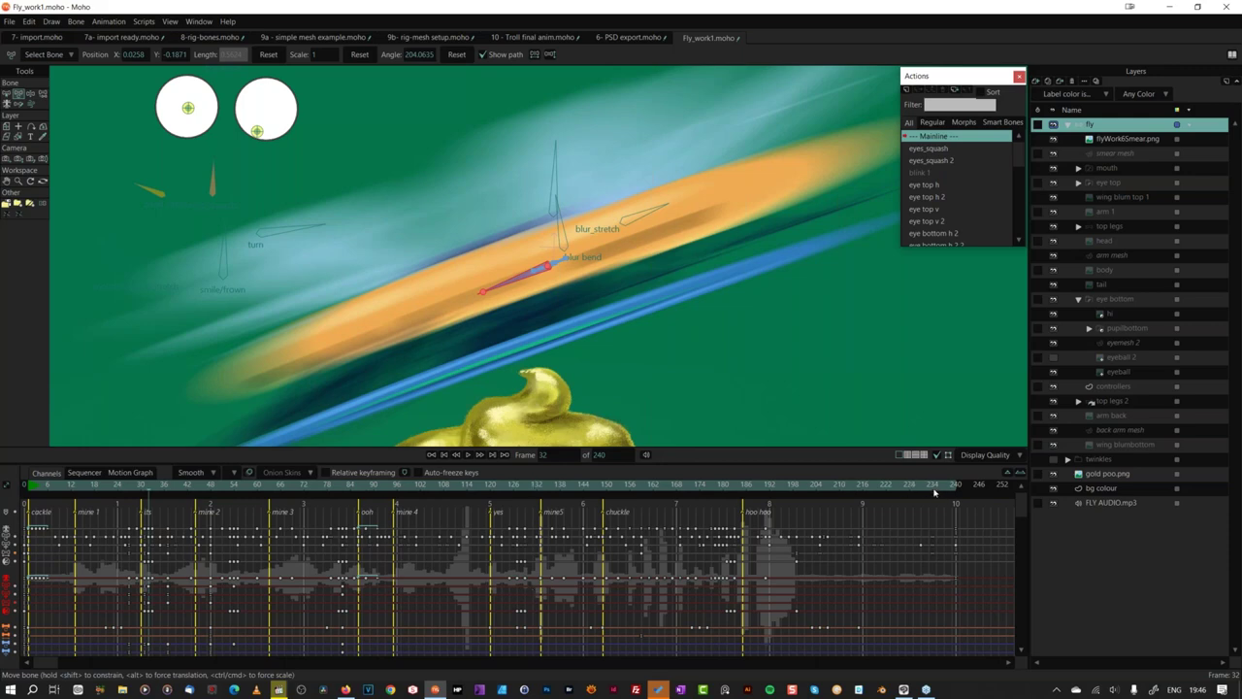
key(space)
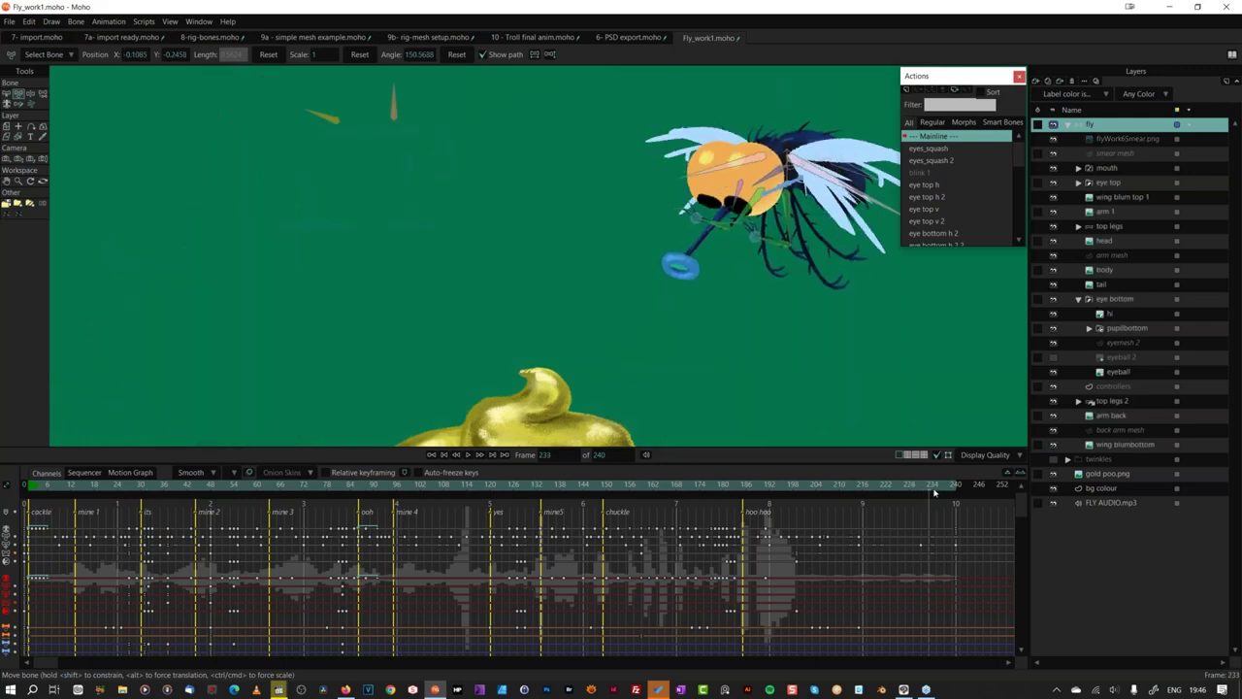
click(883, 498)
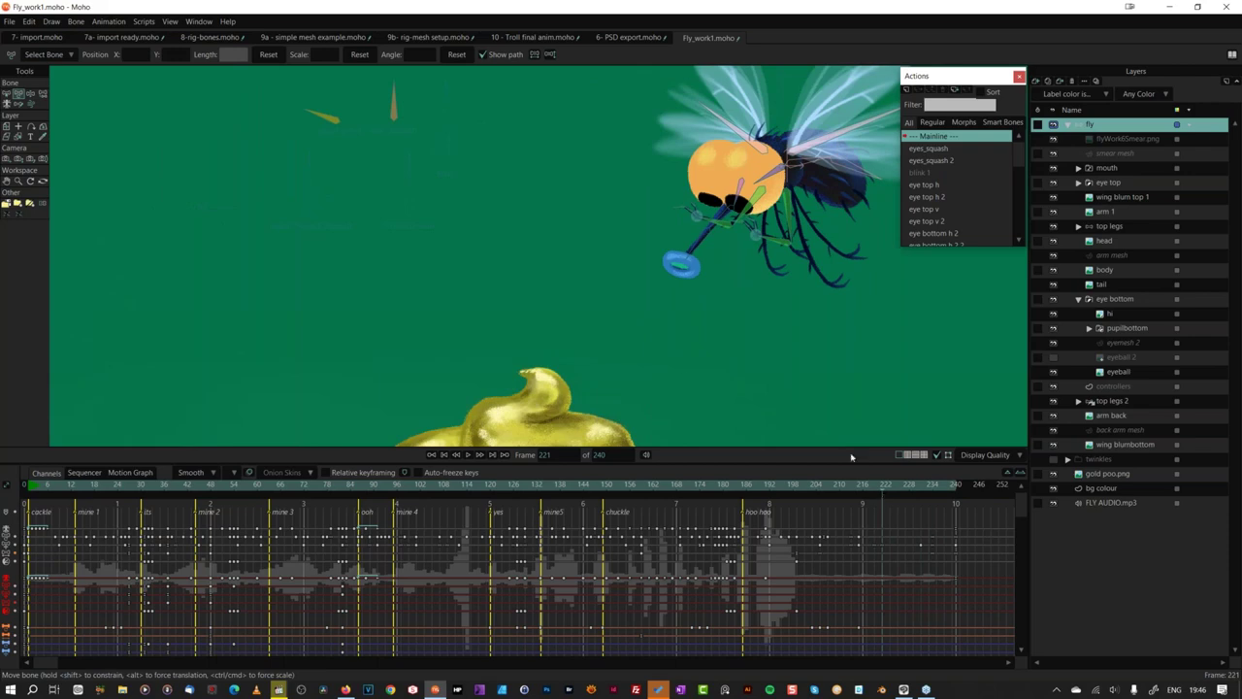
key(ctrl+r)
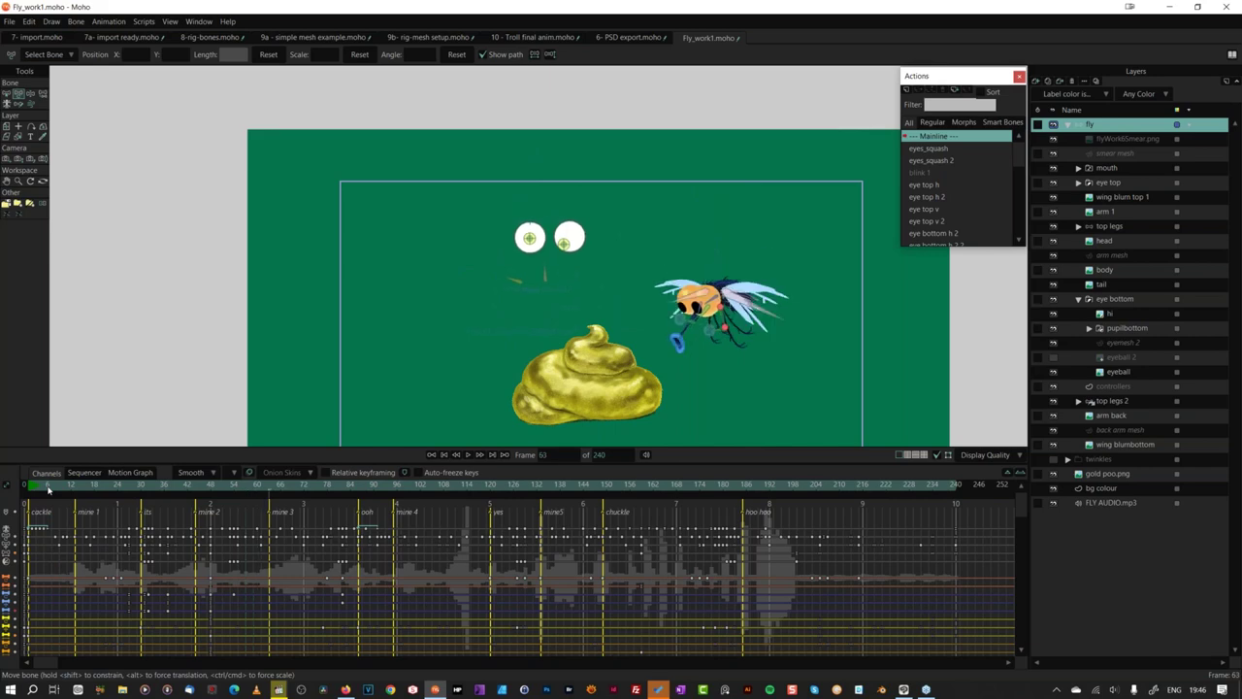
click(564, 243)
drag(564, 244, 579, 234)
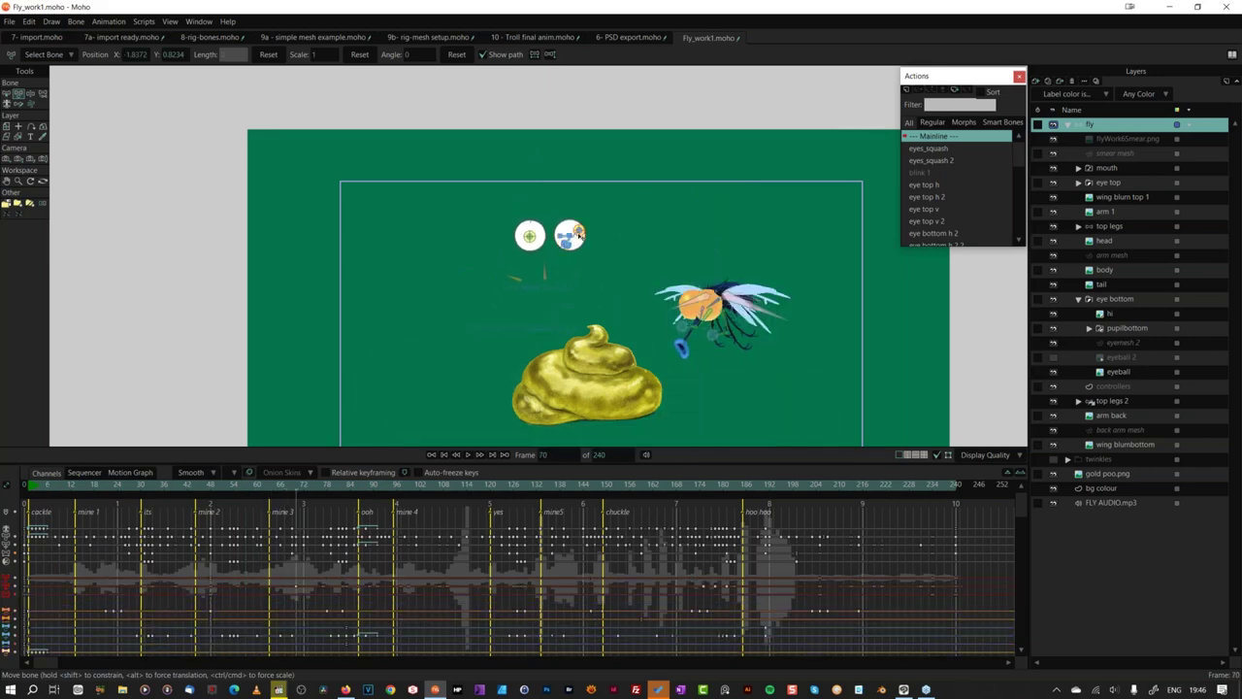
click(529, 239)
drag(529, 238, 522, 235)
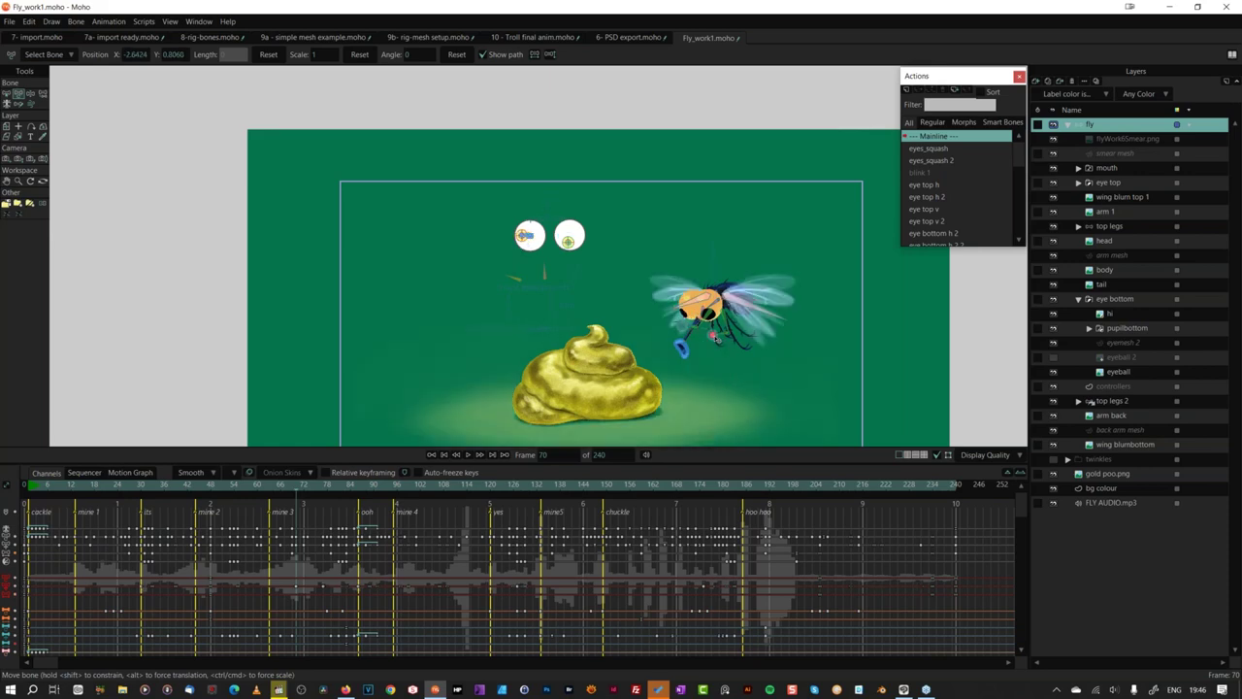
click(716, 337)
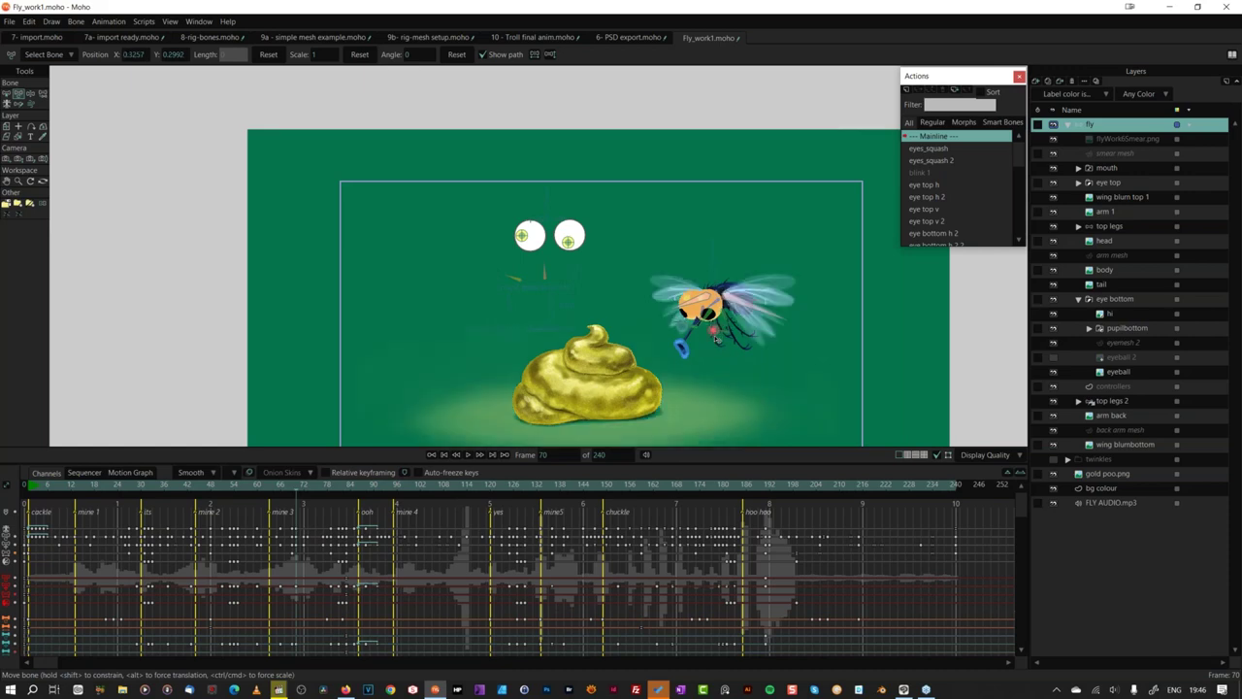
click(18, 181)
drag(714, 332, 718, 319)
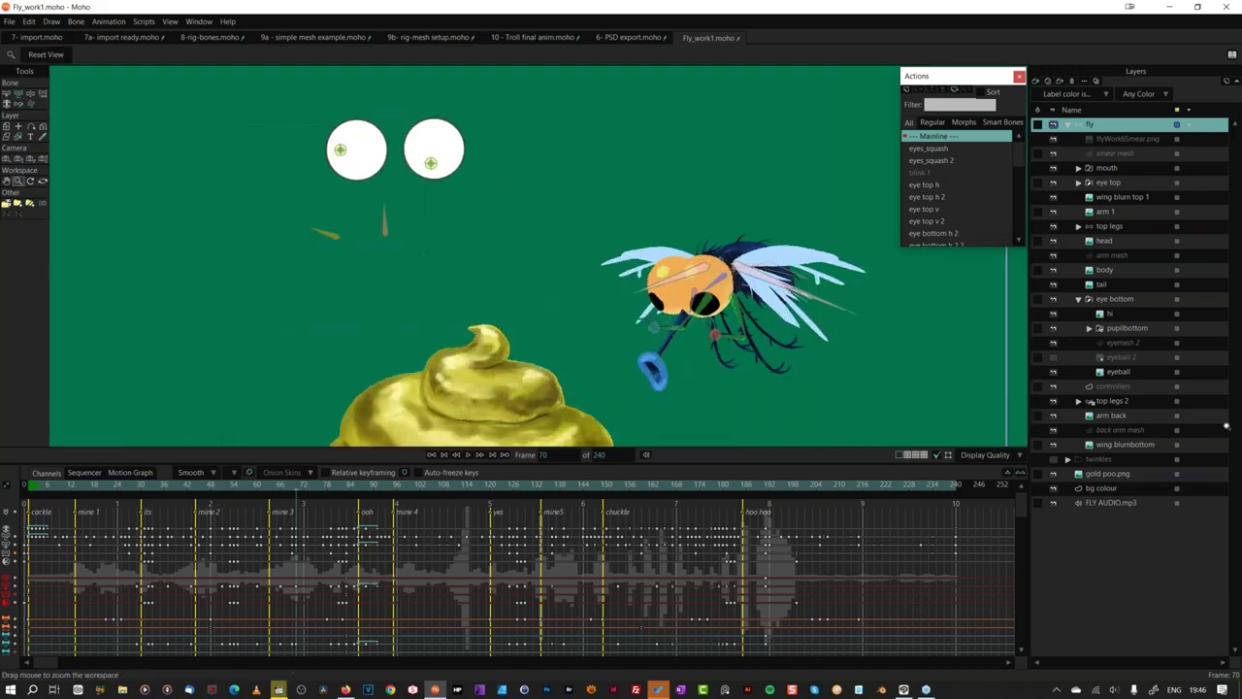
click(19, 95)
mouse_move(715, 336)
mouse_down()
mouse_move(709, 345)
mouse_move(735, 320)
mouse_move(692, 340)
mouse_up()
click(76, 21)
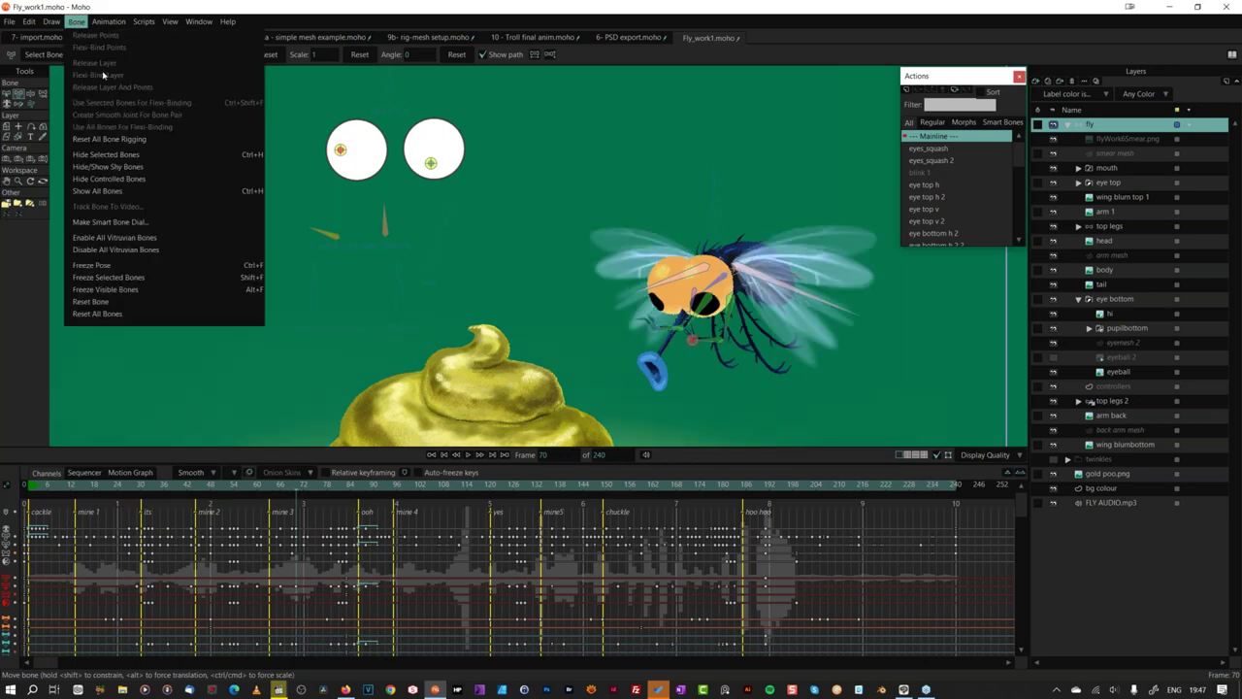
click(176, 191)
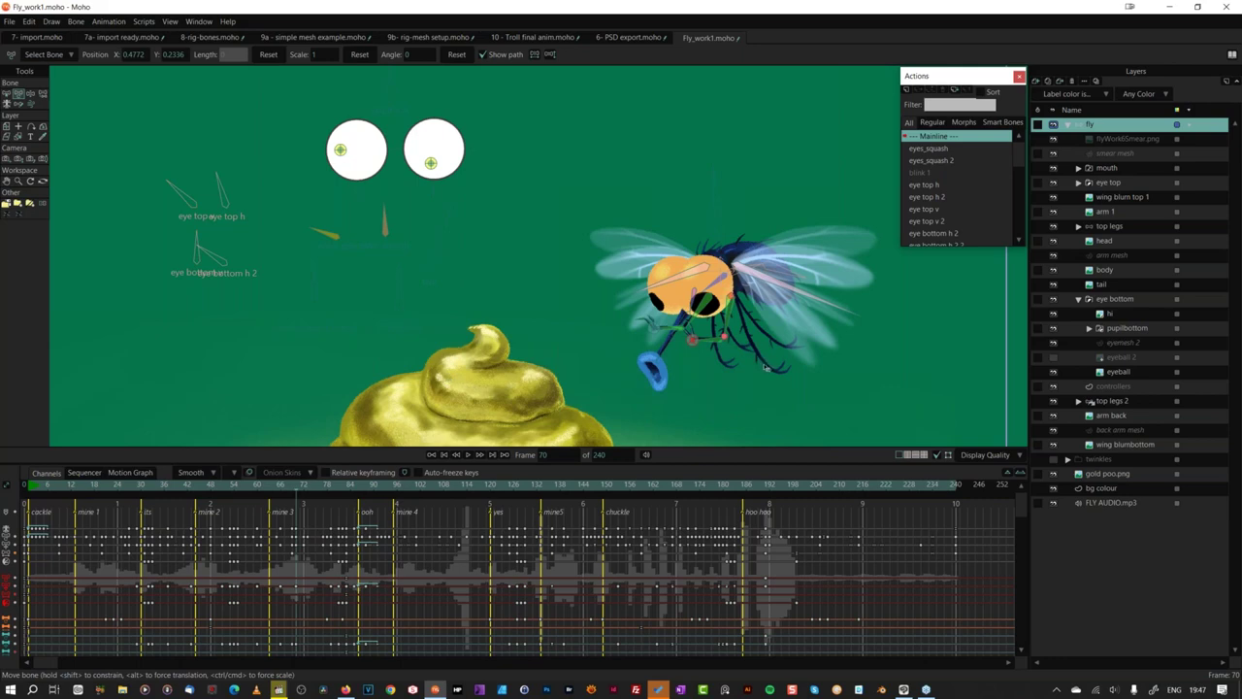
key(space)
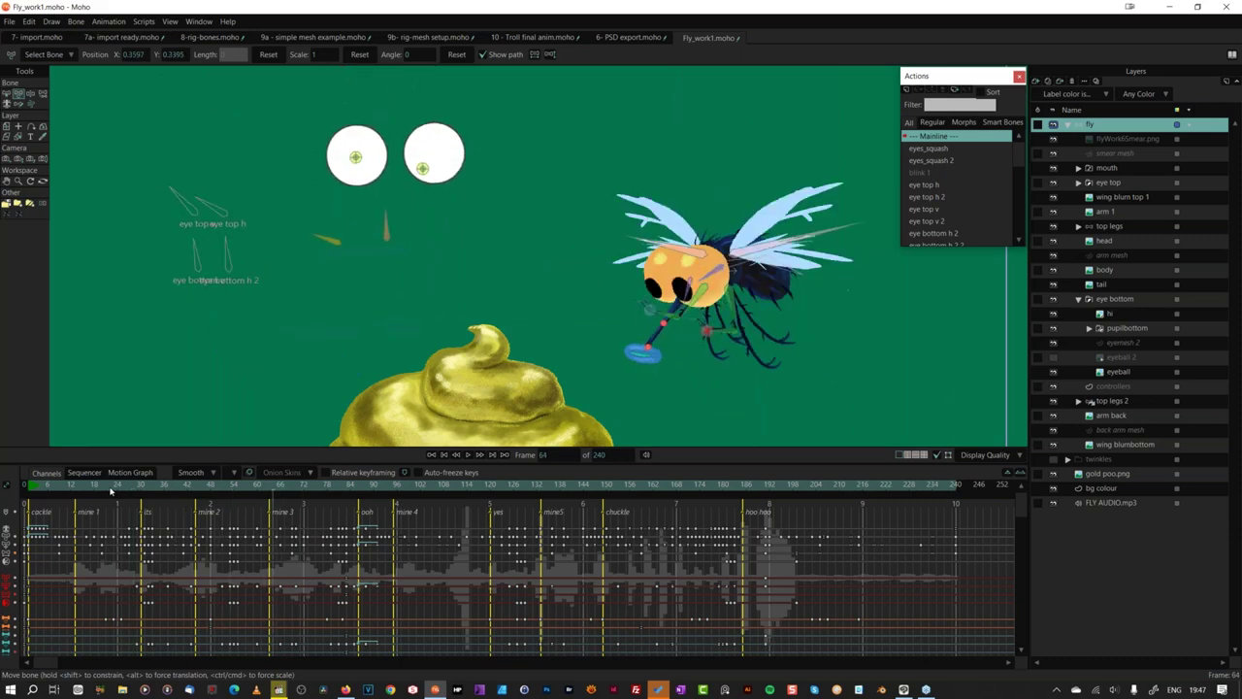
click(249, 505)
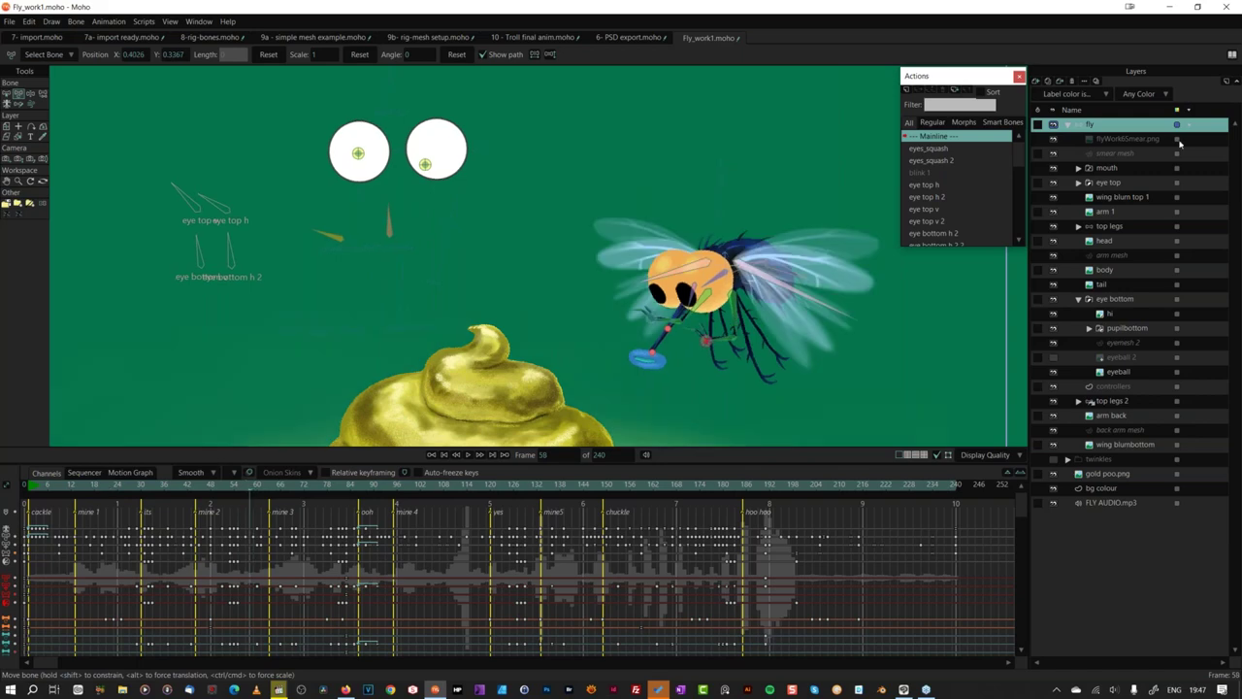
click(1134, 229)
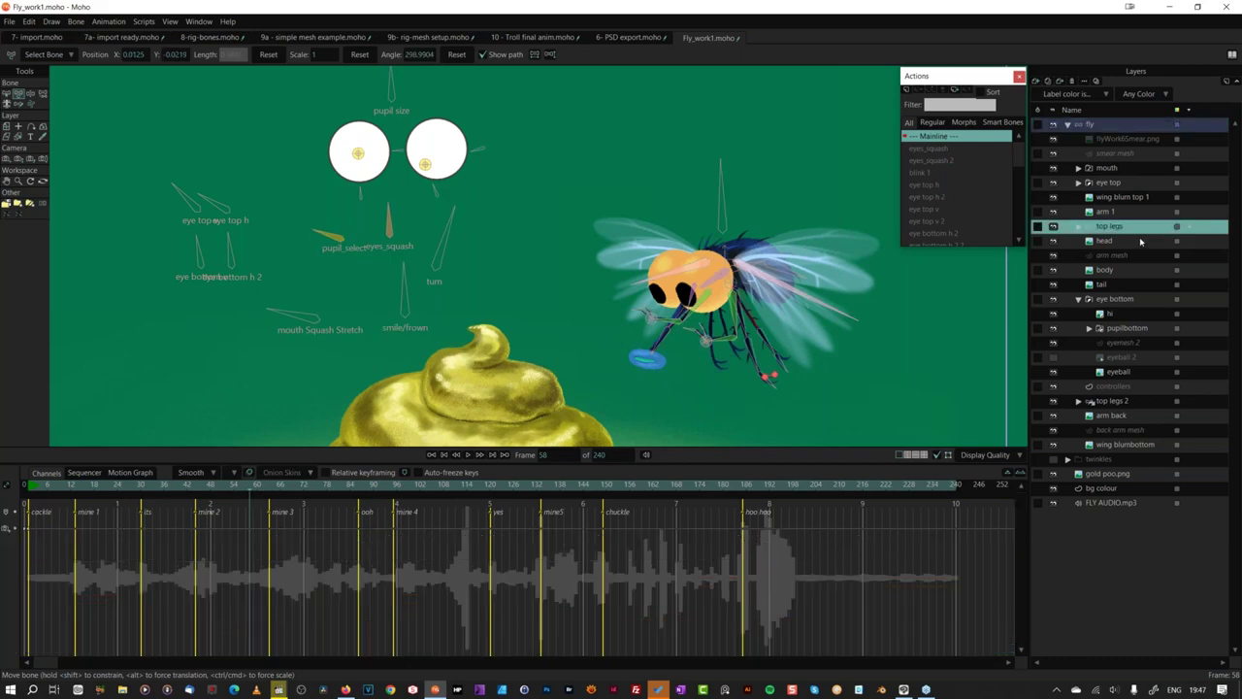
click(1145, 182)
click(1101, 124)
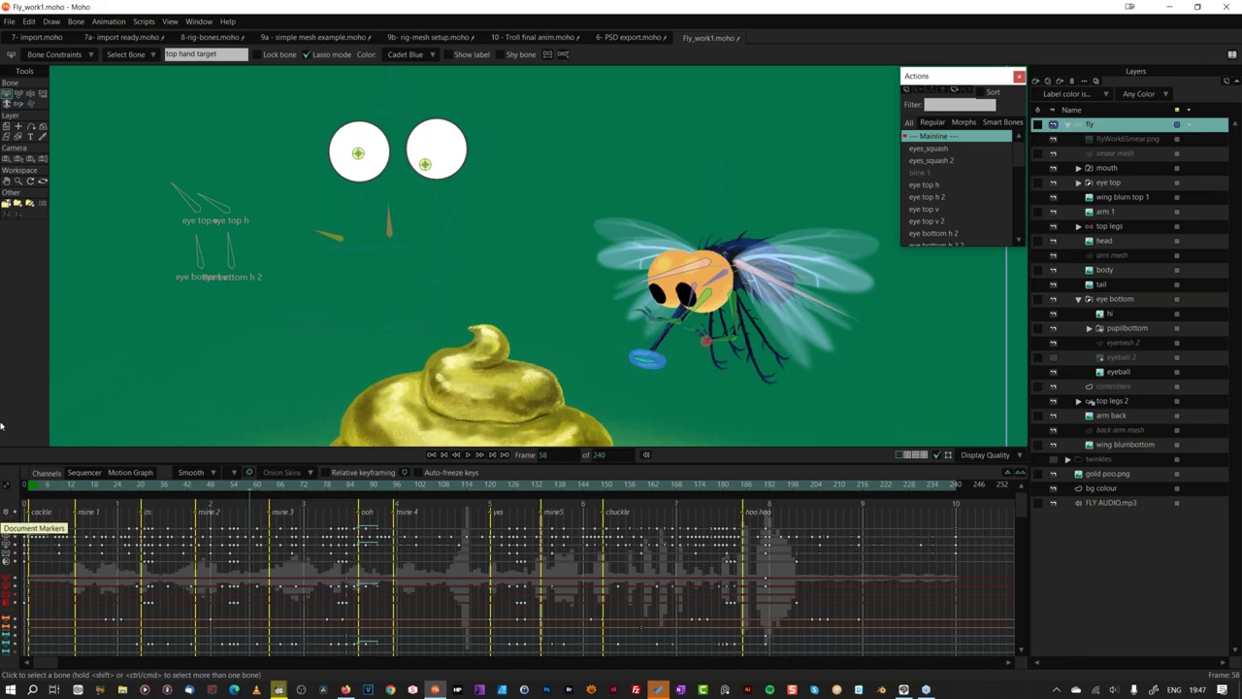
scroll(544, 248, down, 3)
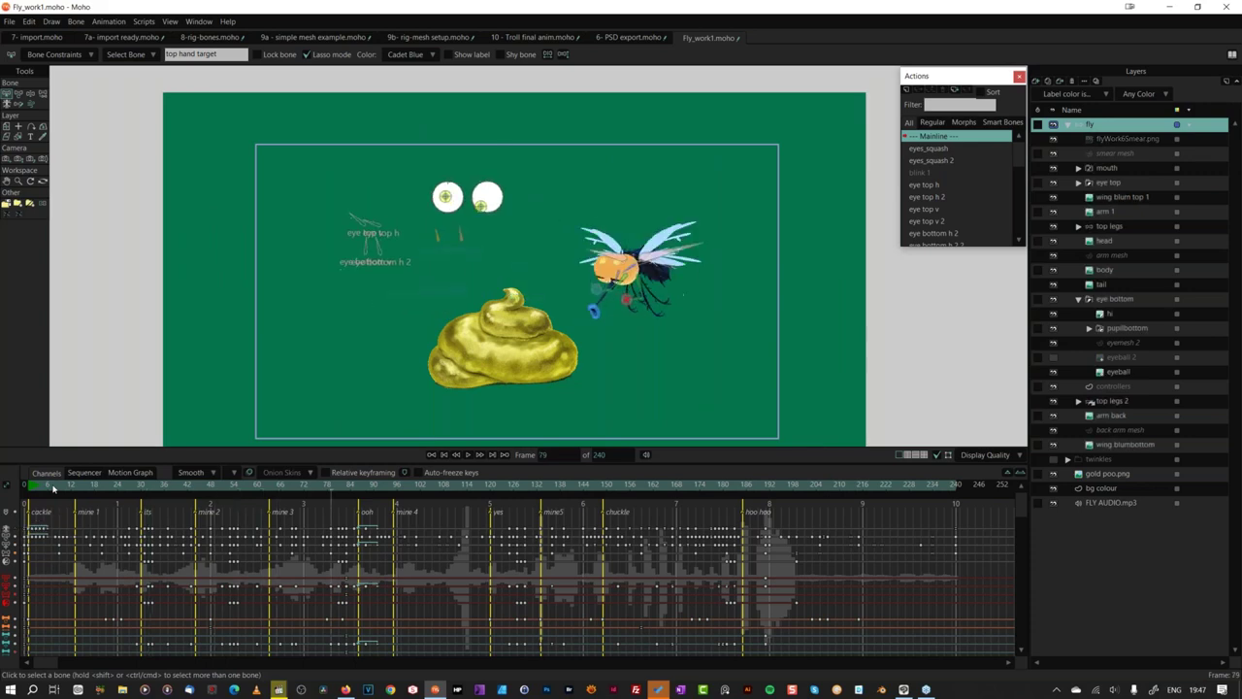
Step: Check the fly's angry eyes at frame 141, then switch to the 7a- import ready document
click(570, 497)
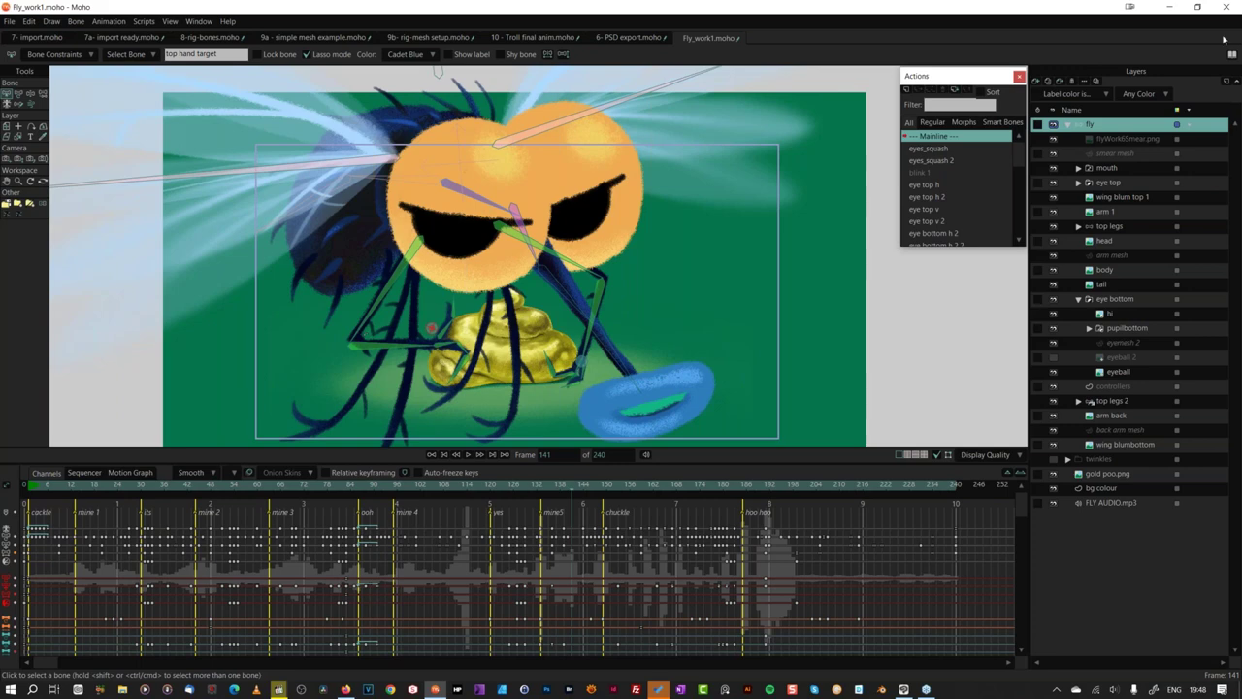
click(1230, 44)
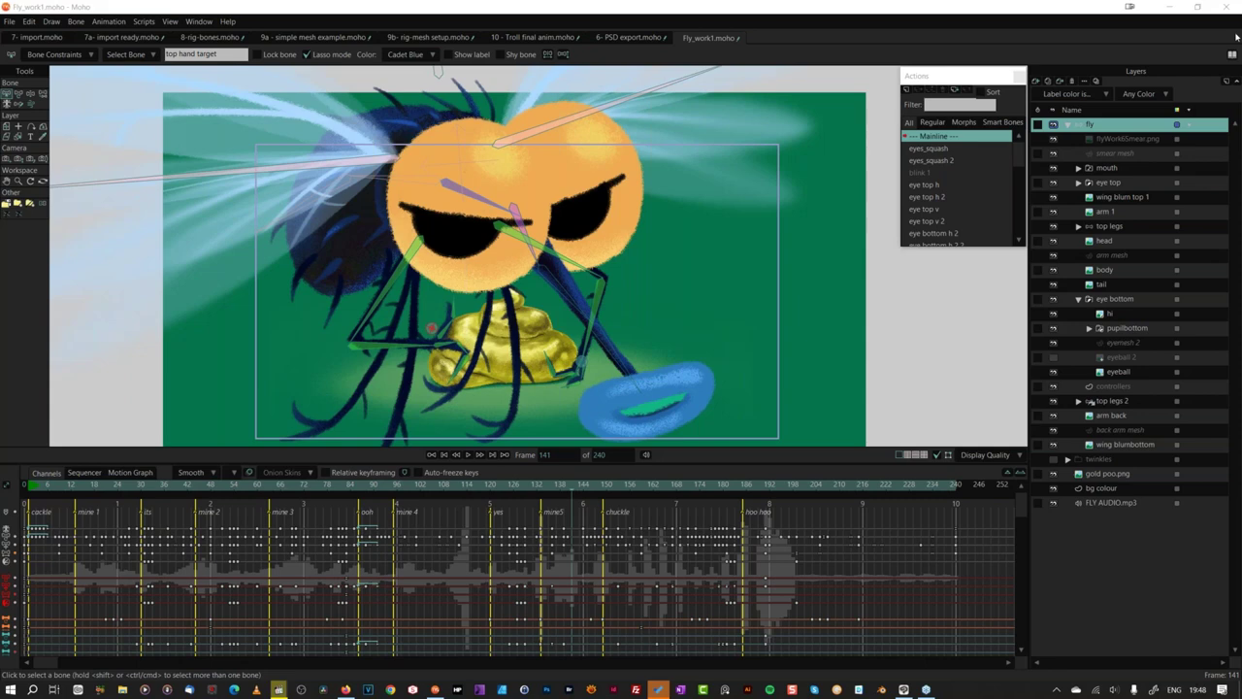
click(149, 37)
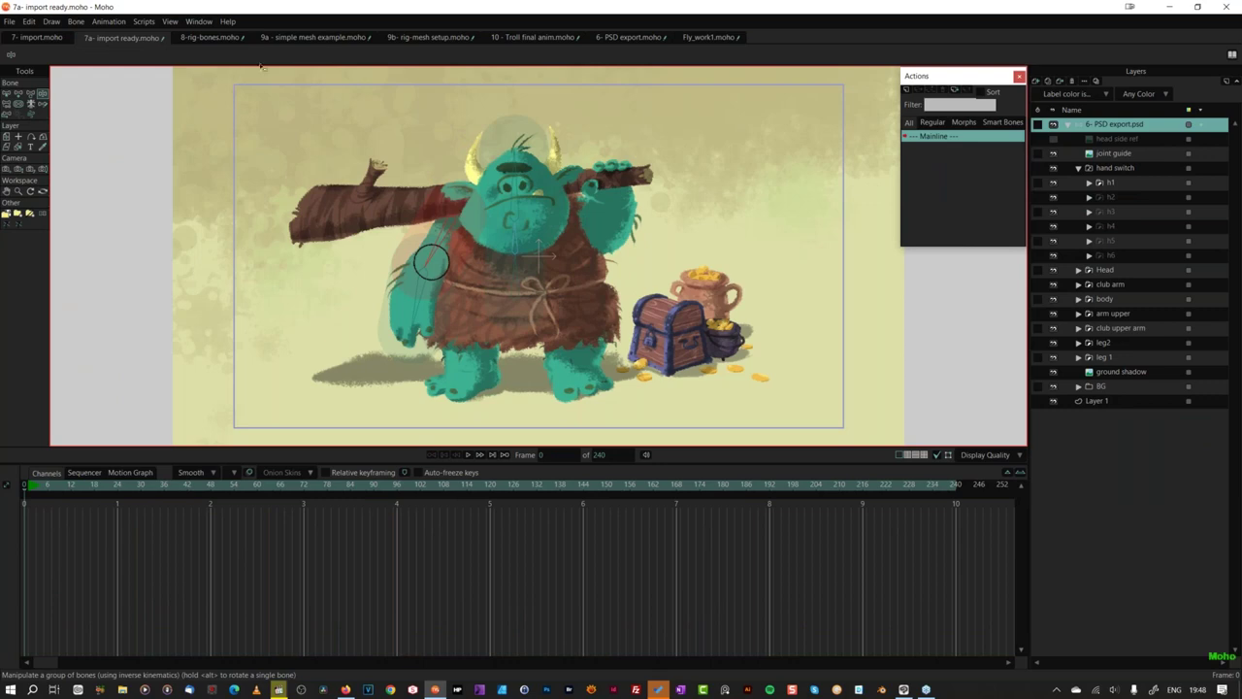
Step: Set the Head layer's blending mode to Multiply in 10 - Troll final anim and render a preview
click(543, 39)
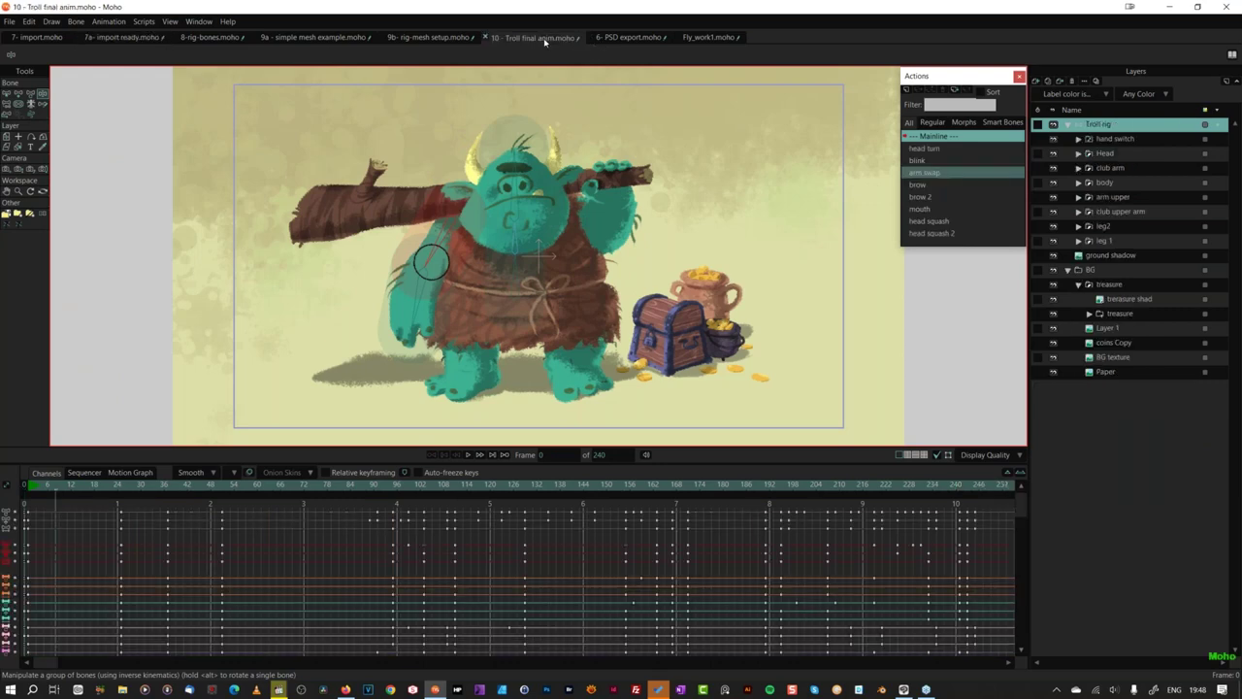
double_click(1103, 153)
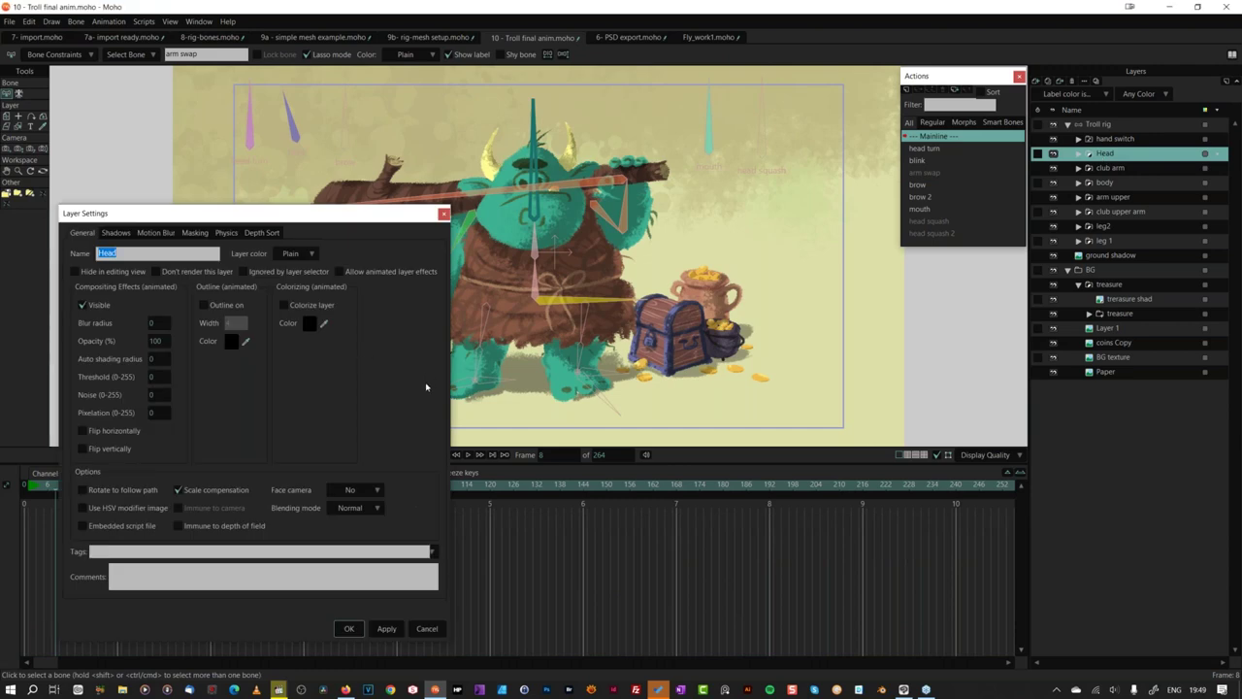
click(375, 510)
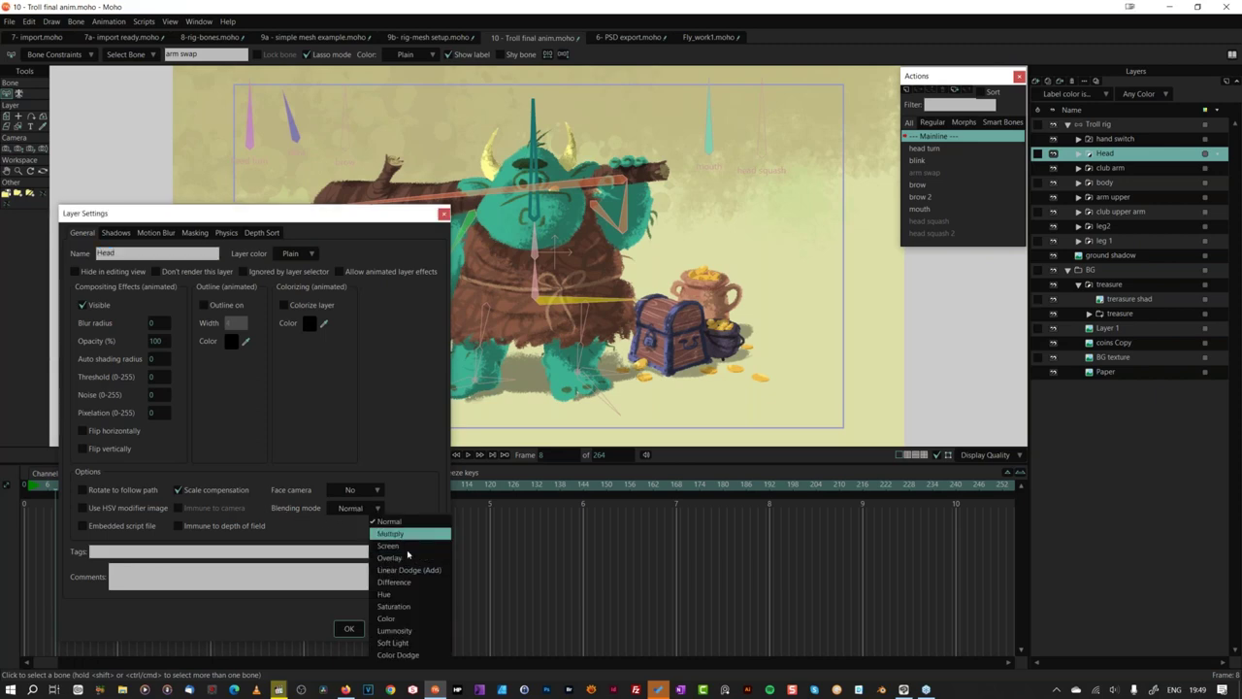
click(390, 533)
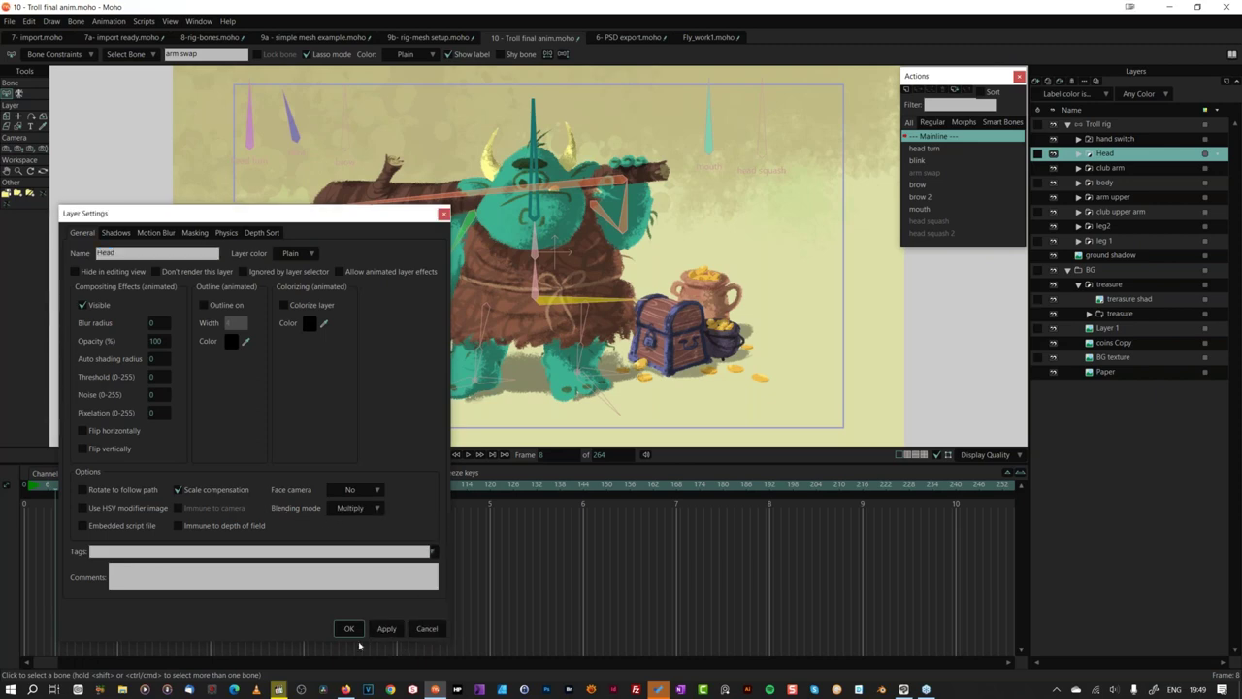
click(348, 628)
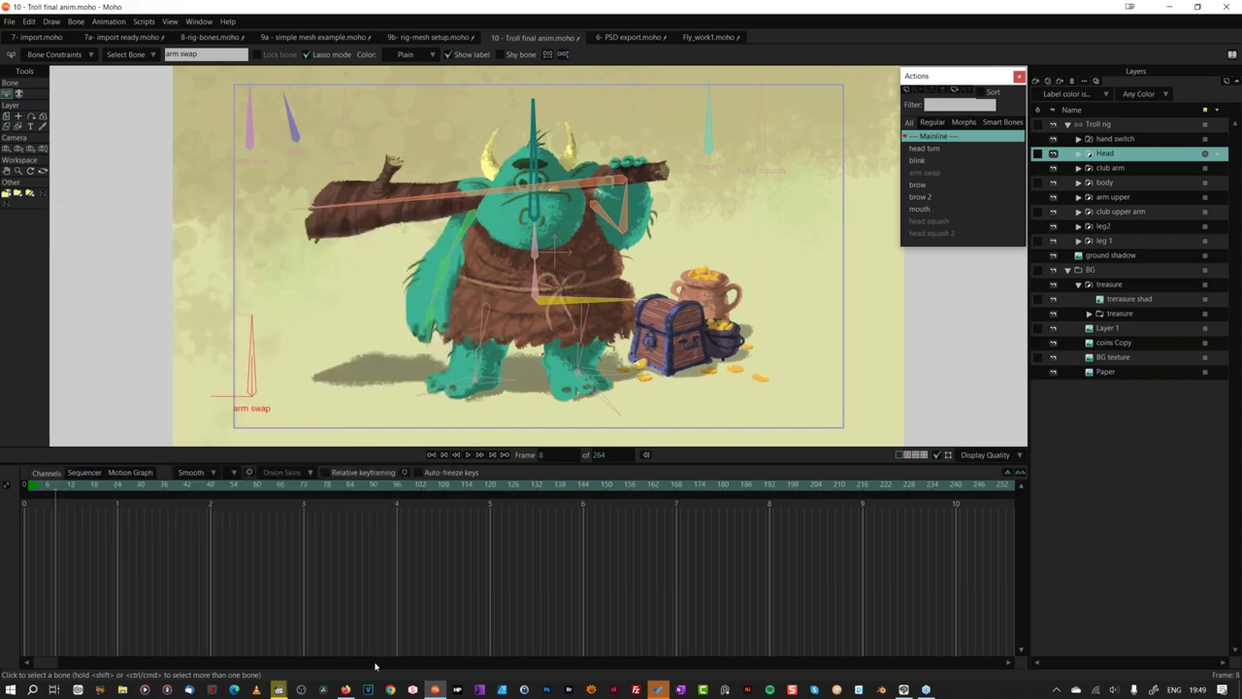
key(ctrl+r)
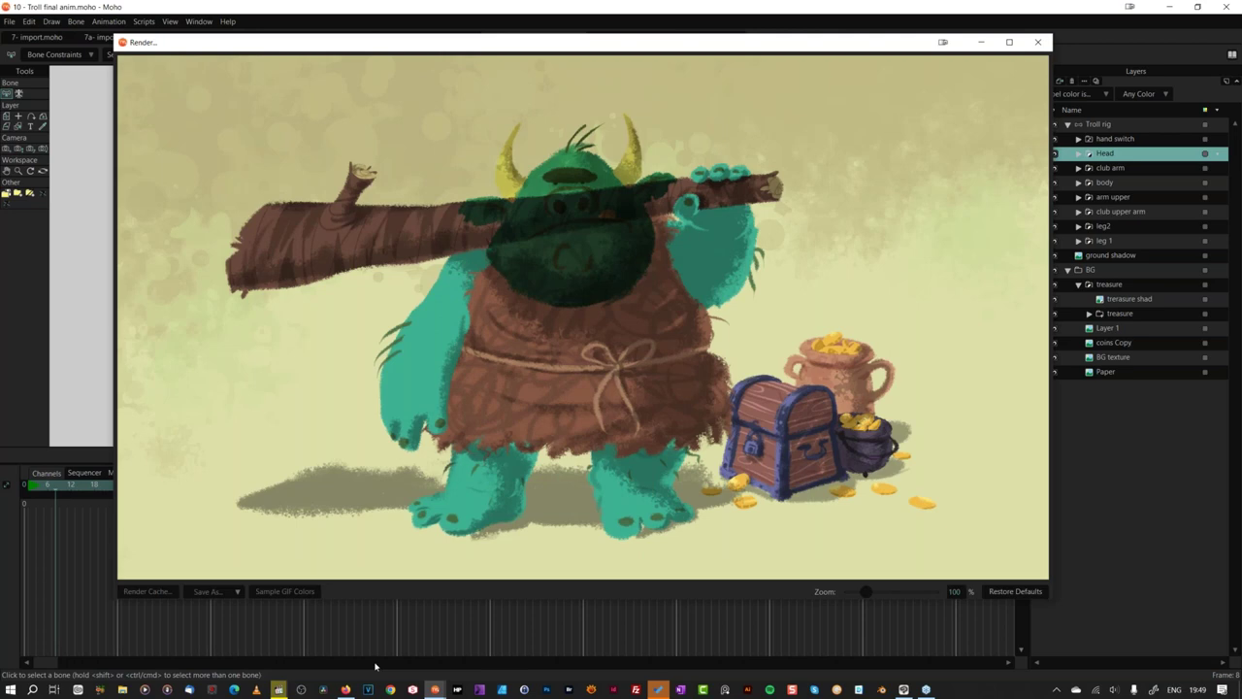
click(1039, 43)
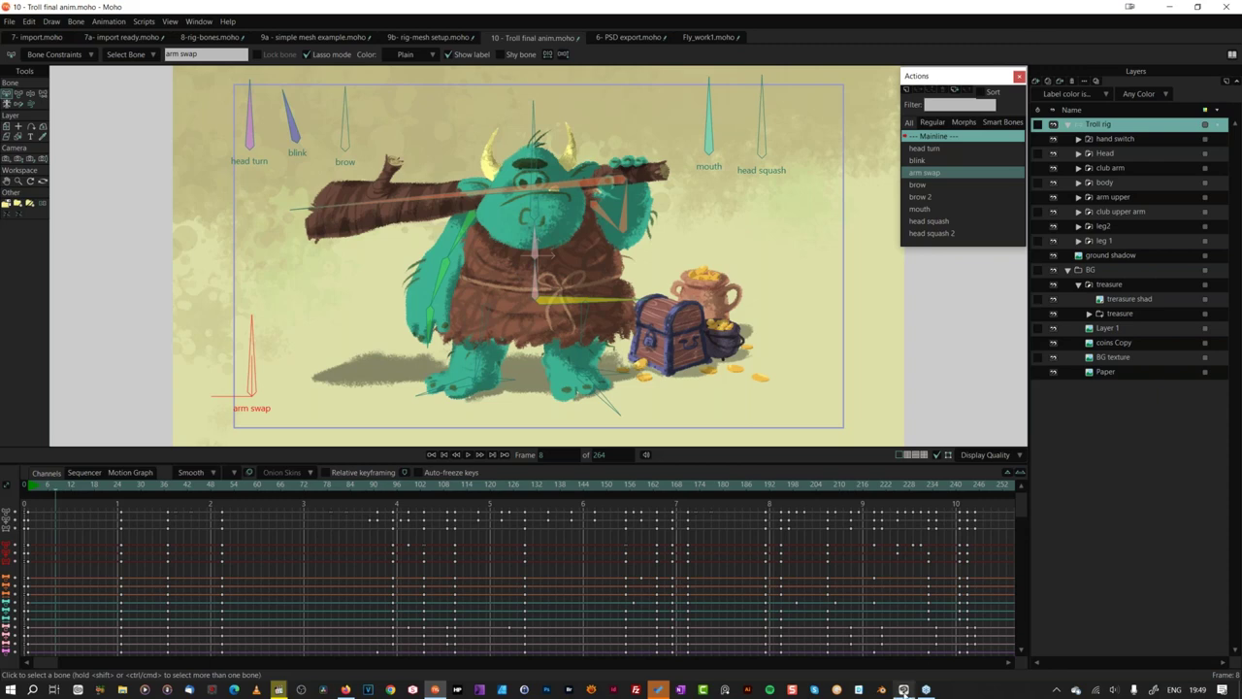
Step: In Clip Studio Paint, open a slim Timeline panel under 6- PSD export.psd and fit the canvas to the window
click(902, 690)
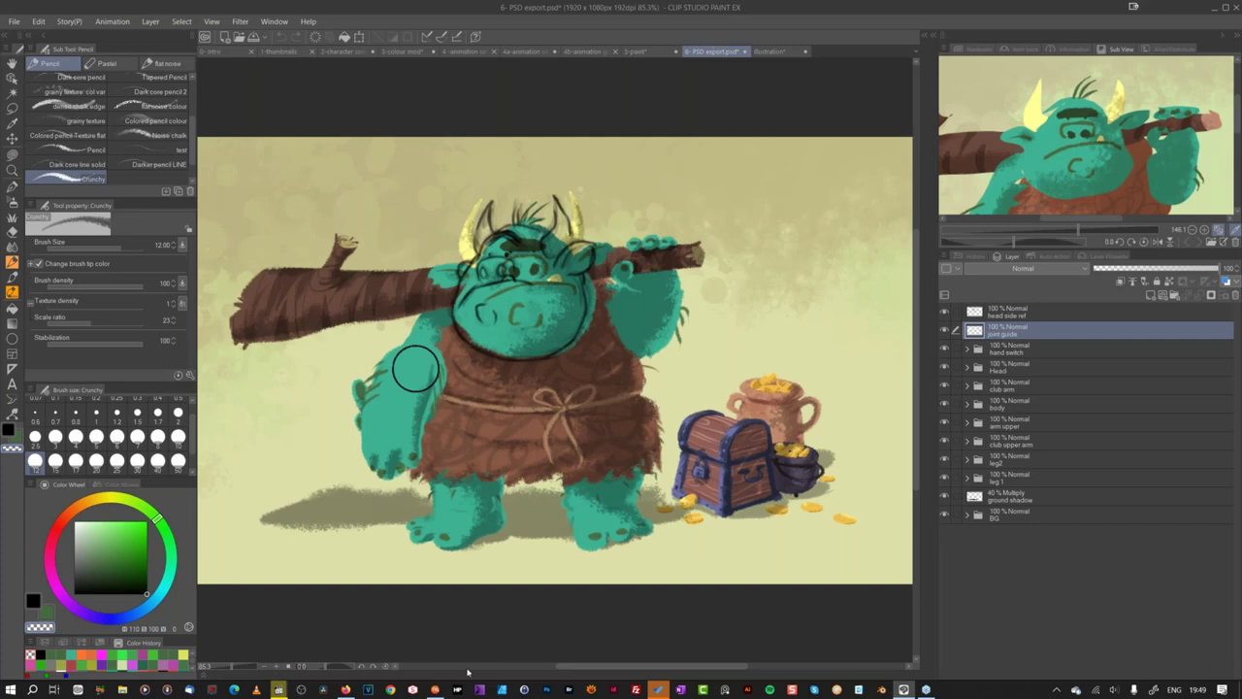
click(206, 679)
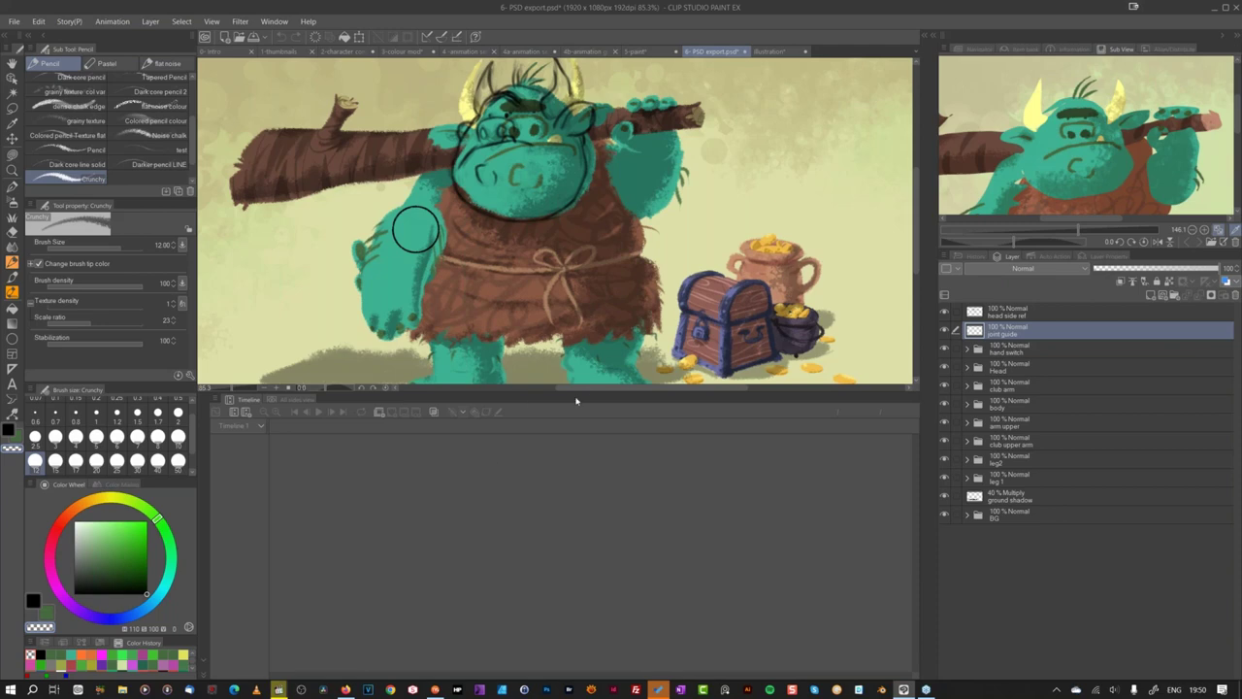
click(542, 388)
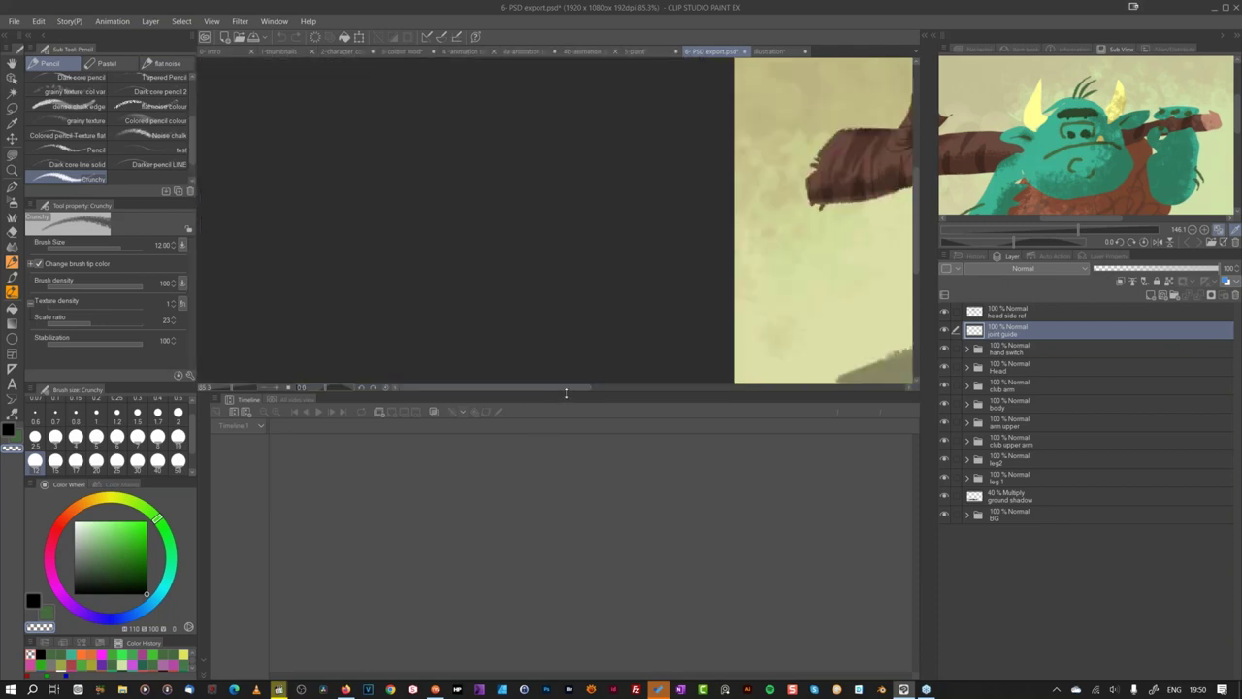
drag(566, 393, 569, 604)
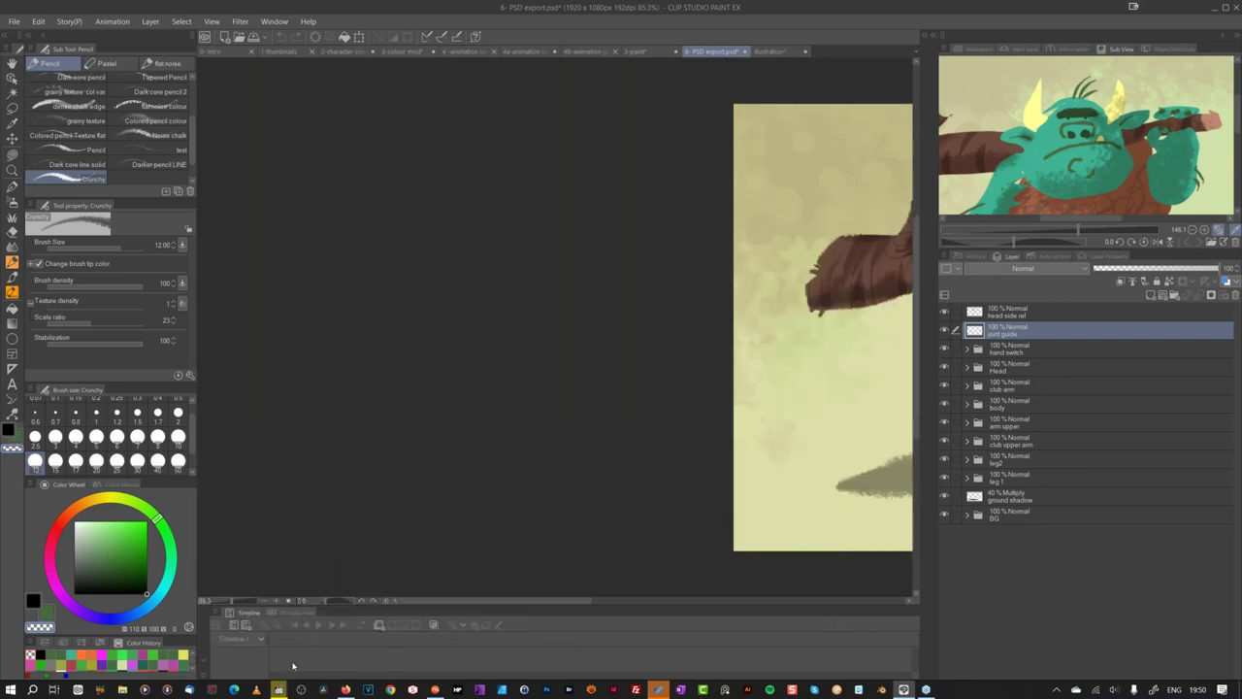
mouse_move(664, 685)
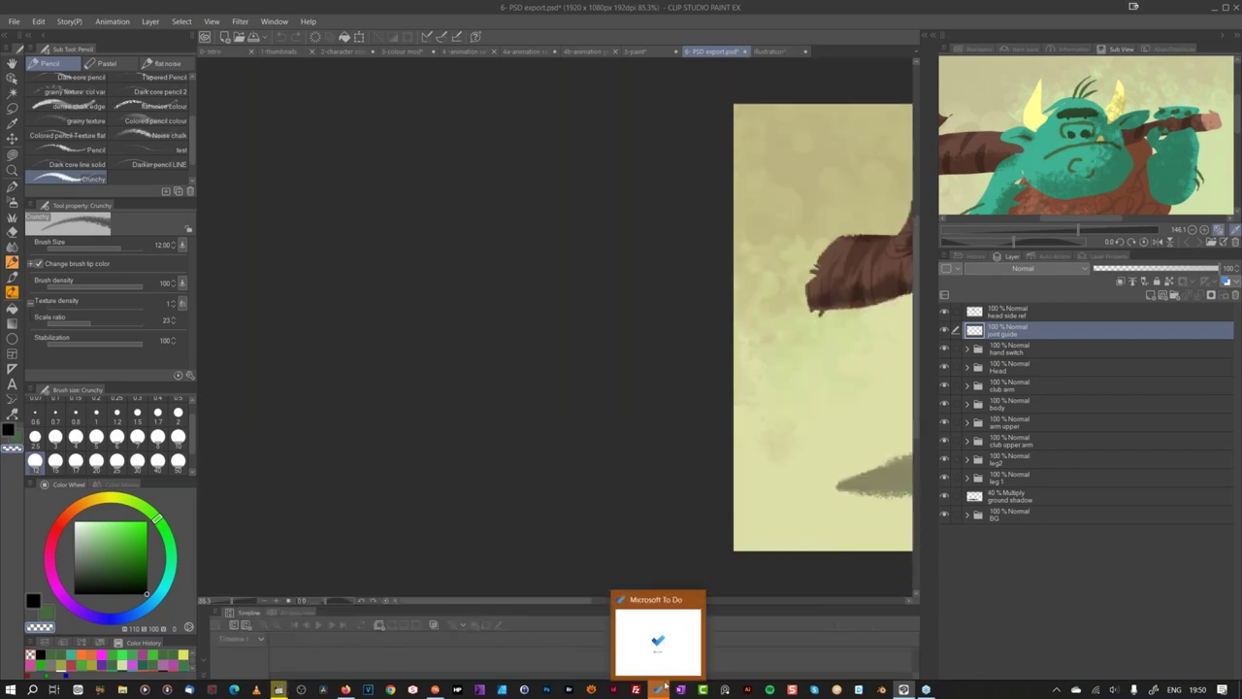
key(ctrl+0)
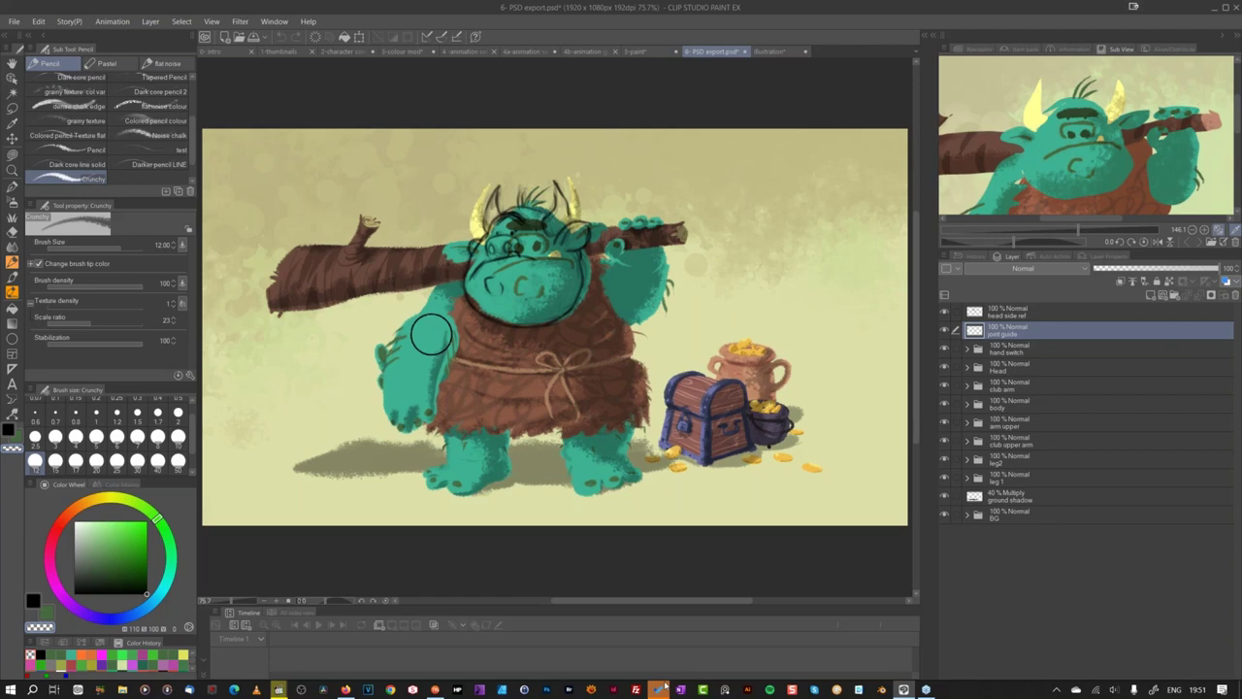
Step: Hide the joint guide and head side ref layers, then return to Moho
click(945, 332)
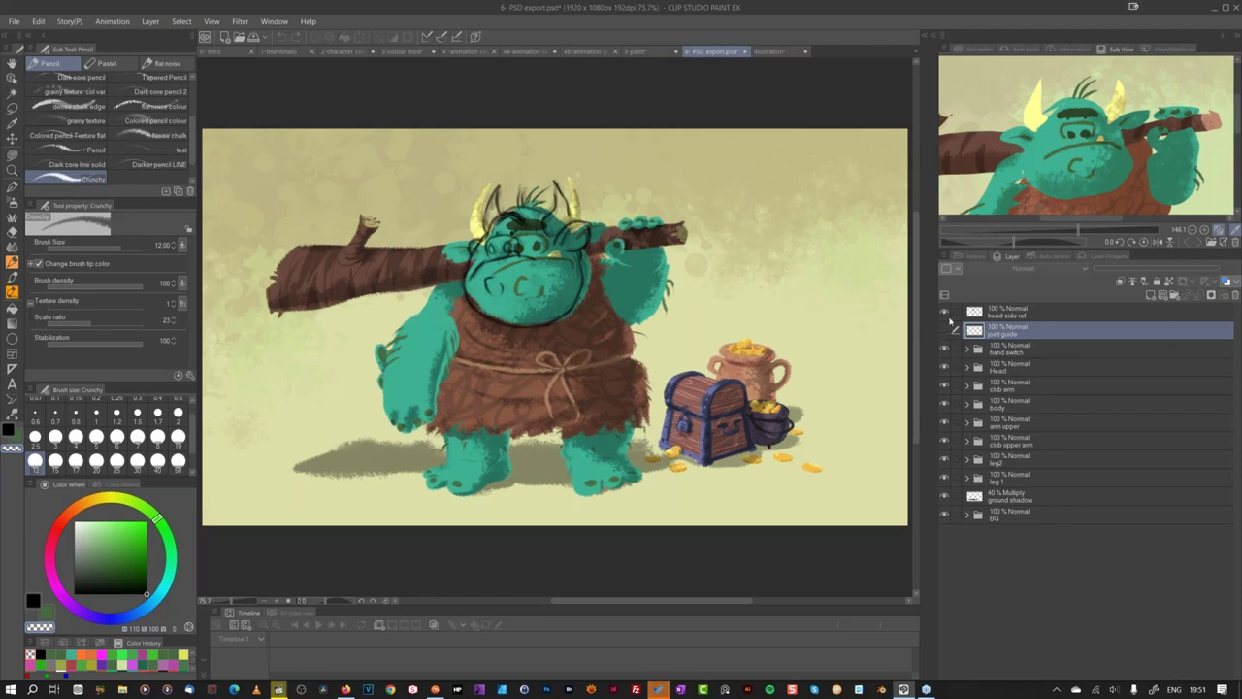
click(946, 312)
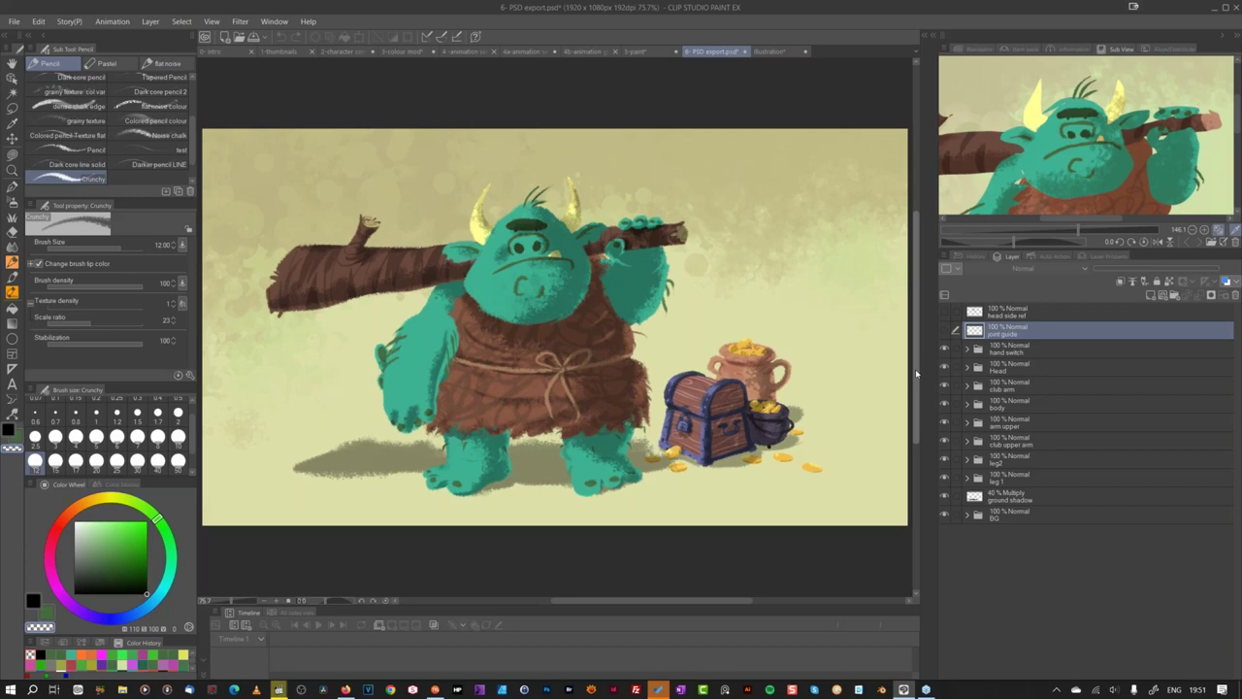
click(434, 689)
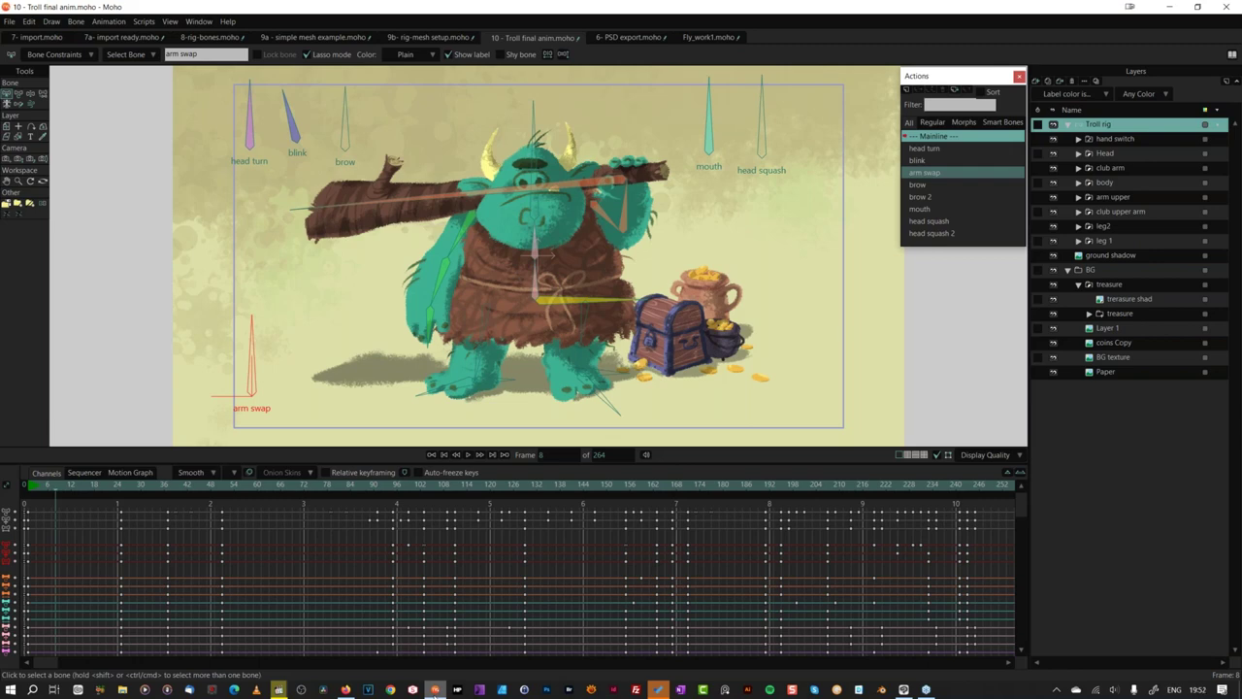
Step: Create a new empty document and show the Style panel
click(11, 22)
click(39, 36)
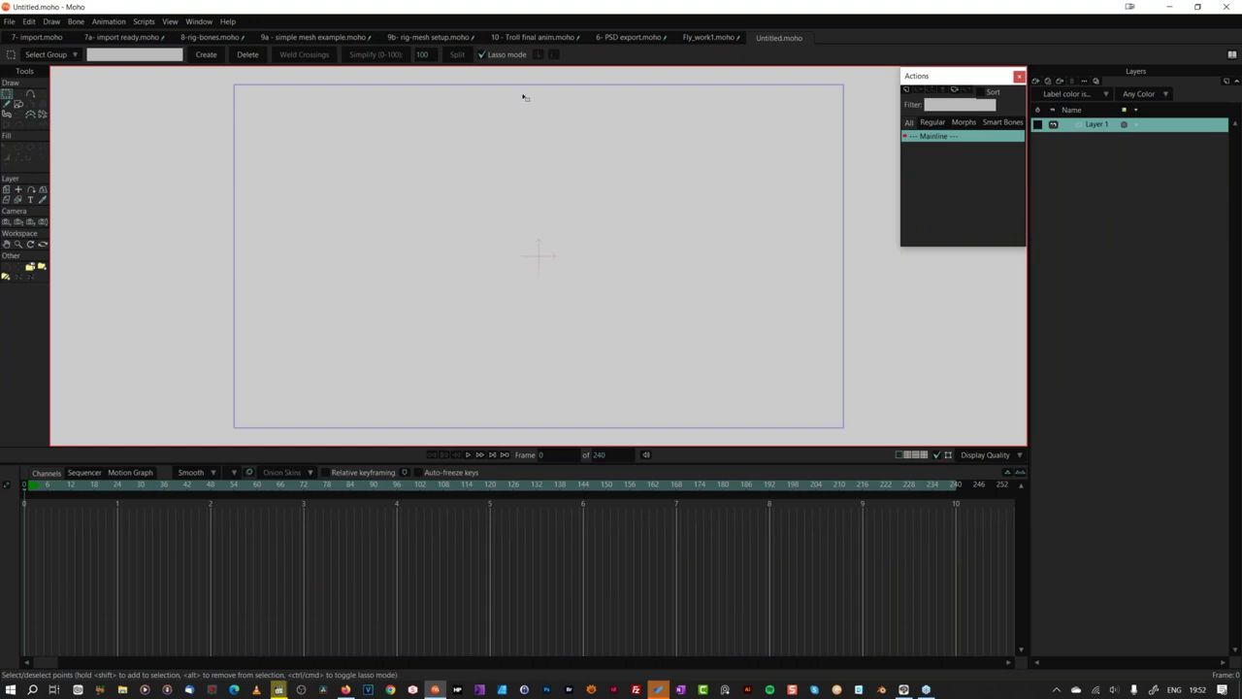
click(200, 22)
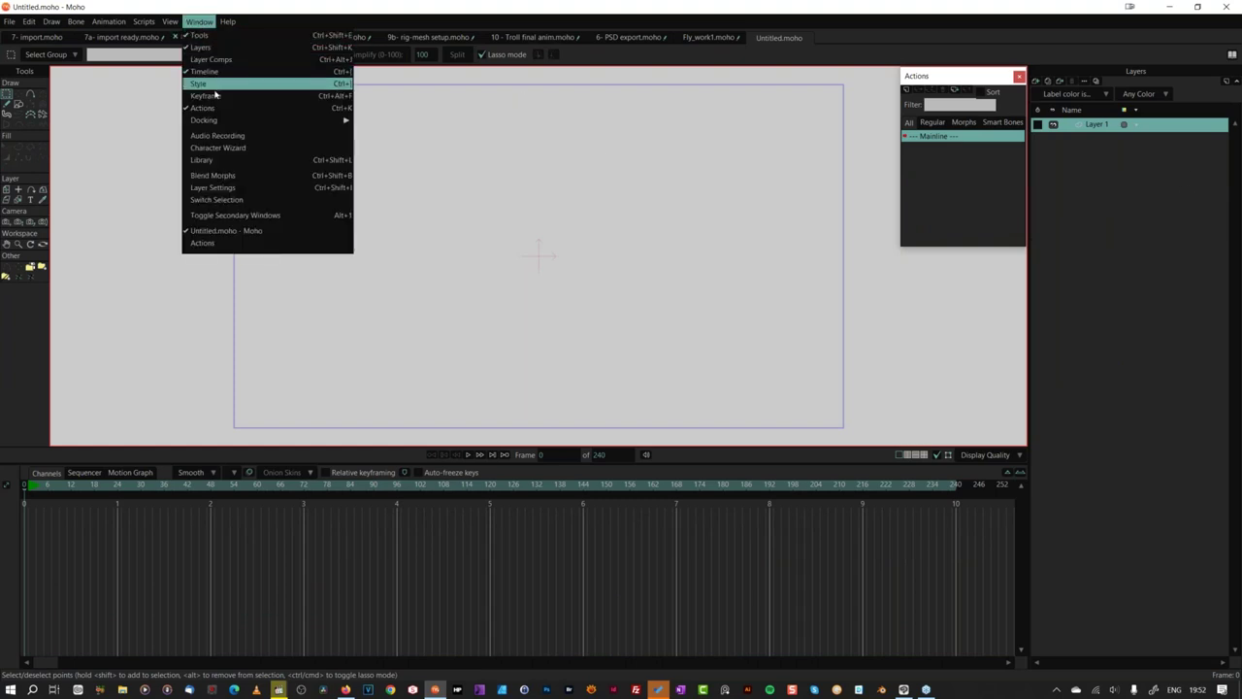
click(215, 86)
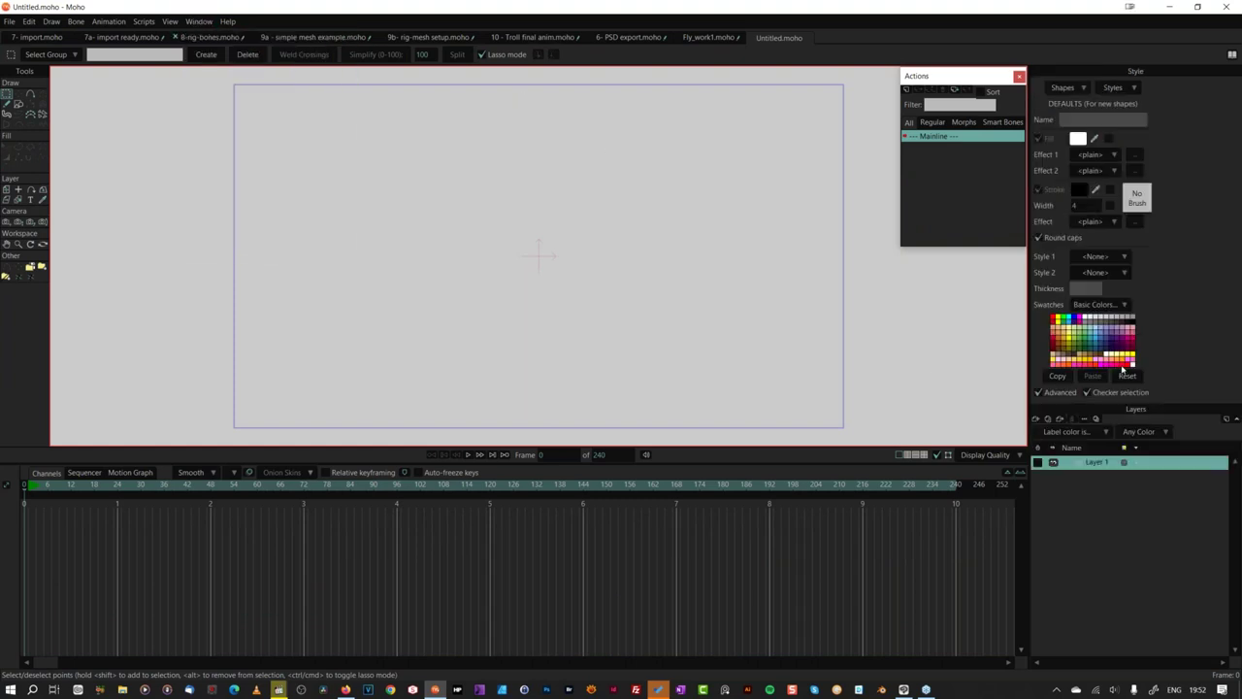
Step: Set a green fill, light-green stroke and the textured Brush569_0_35_50.png stroke brush
click(1124, 367)
click(1081, 346)
shift+click(1079, 342)
click(1138, 200)
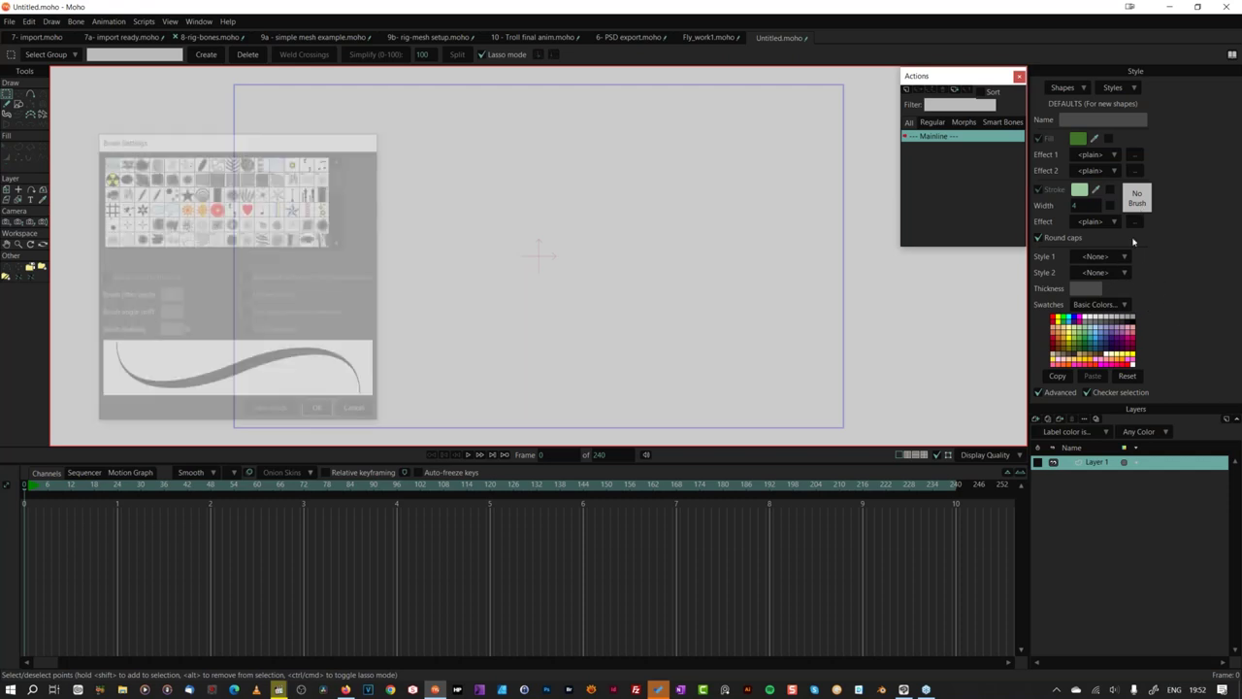
click(326, 226)
click(321, 412)
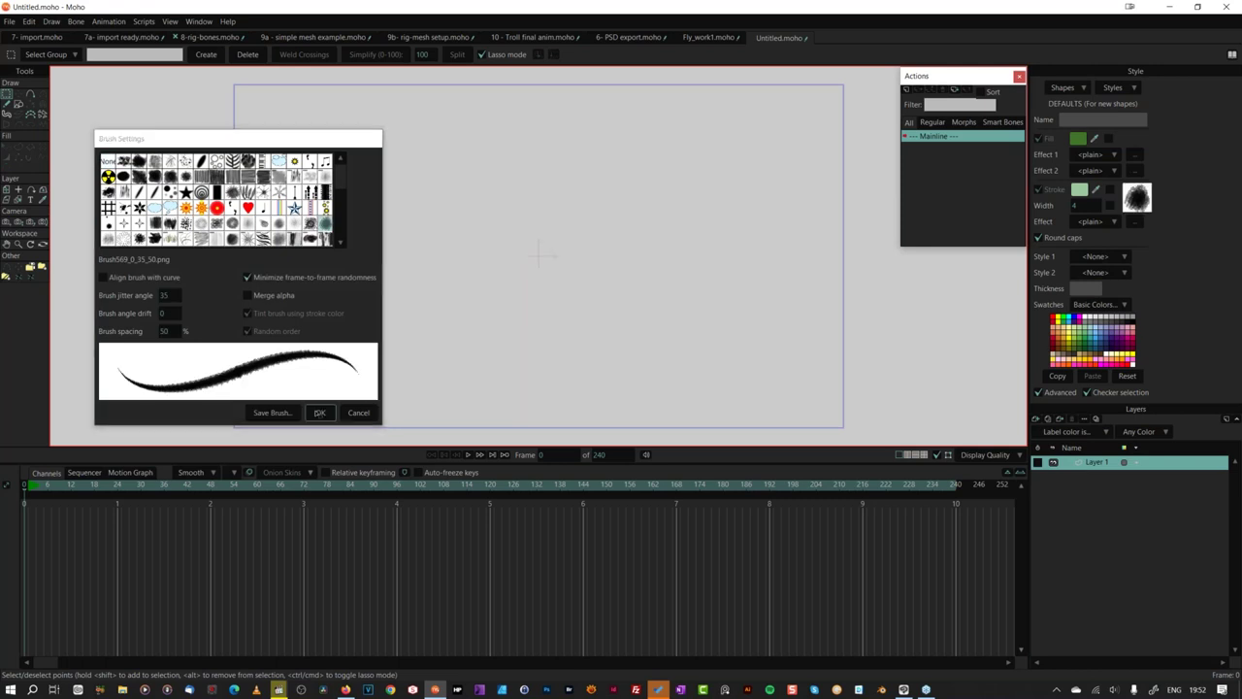
mouse_move(721, 180)
mouse_down()
mouse_move(583, 175)
mouse_move(463, 216)
mouse_move(438, 231)
mouse_move(418, 335)
mouse_move(585, 308)
mouse_up()
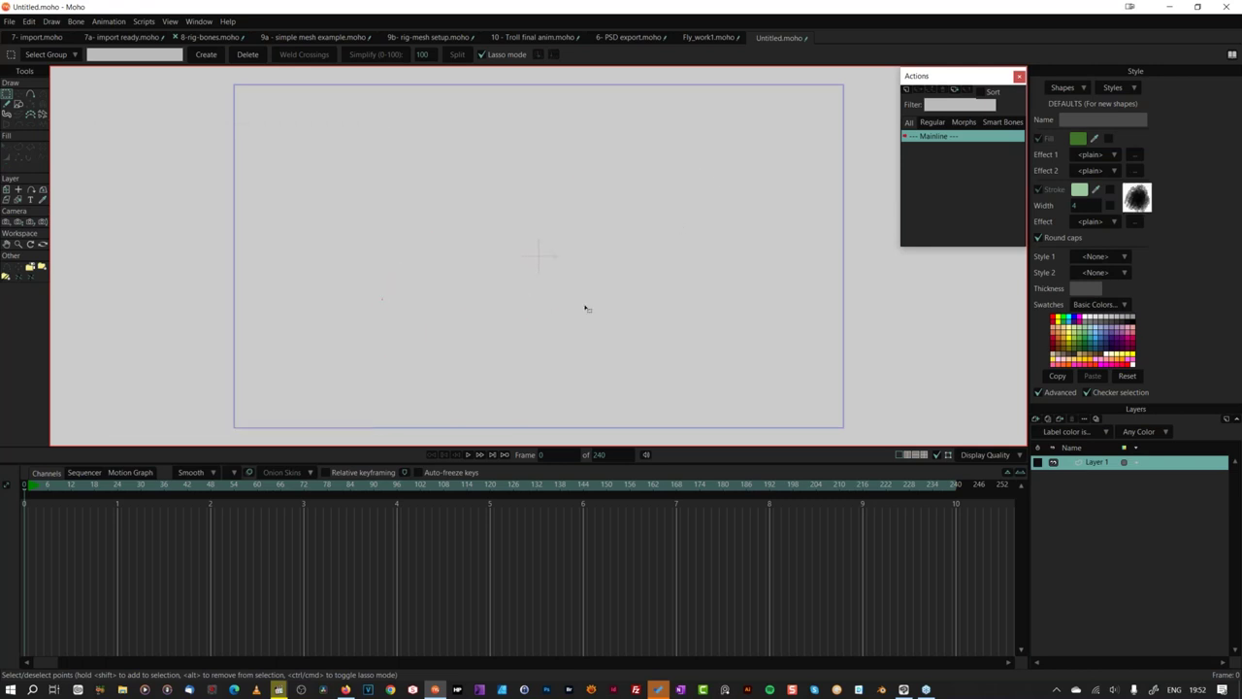
Step: Draw a curve diagonally across the canvas and select all three of its points
click(30, 93)
mouse_move(340, 331)
mouse_down()
mouse_move(483, 174)
mouse_move(779, 187)
mouse_up()
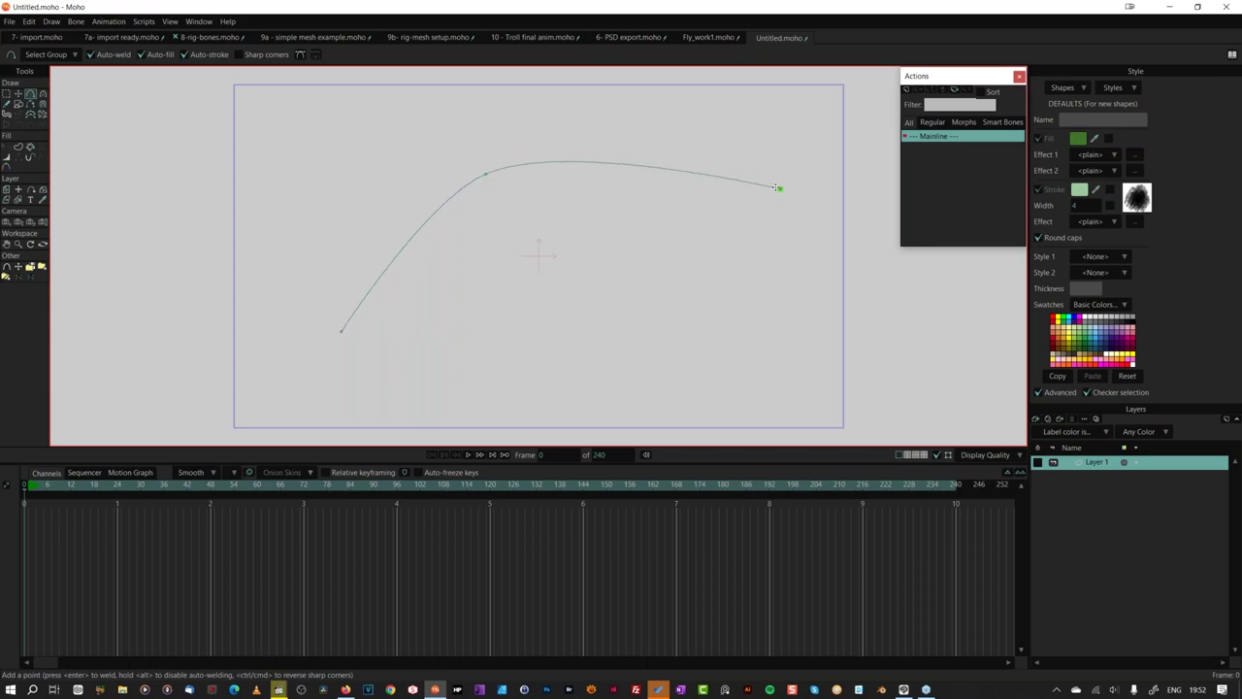
click(7, 94)
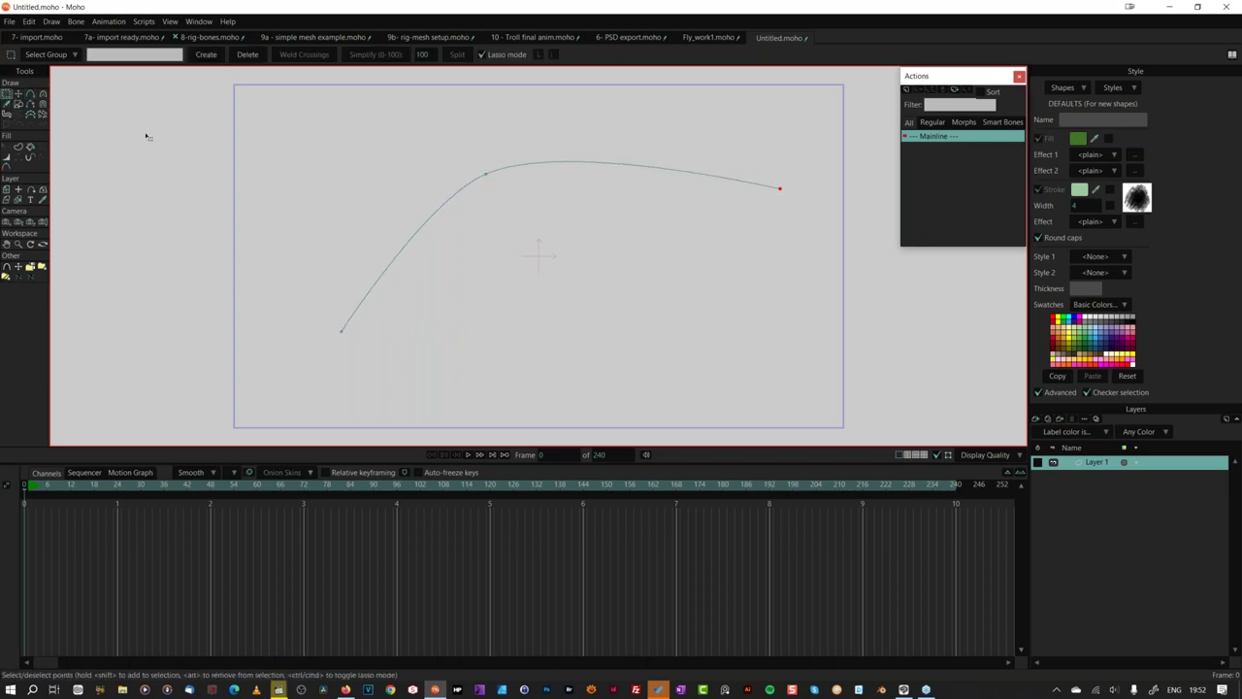
click(141, 224)
double_click(374, 296)
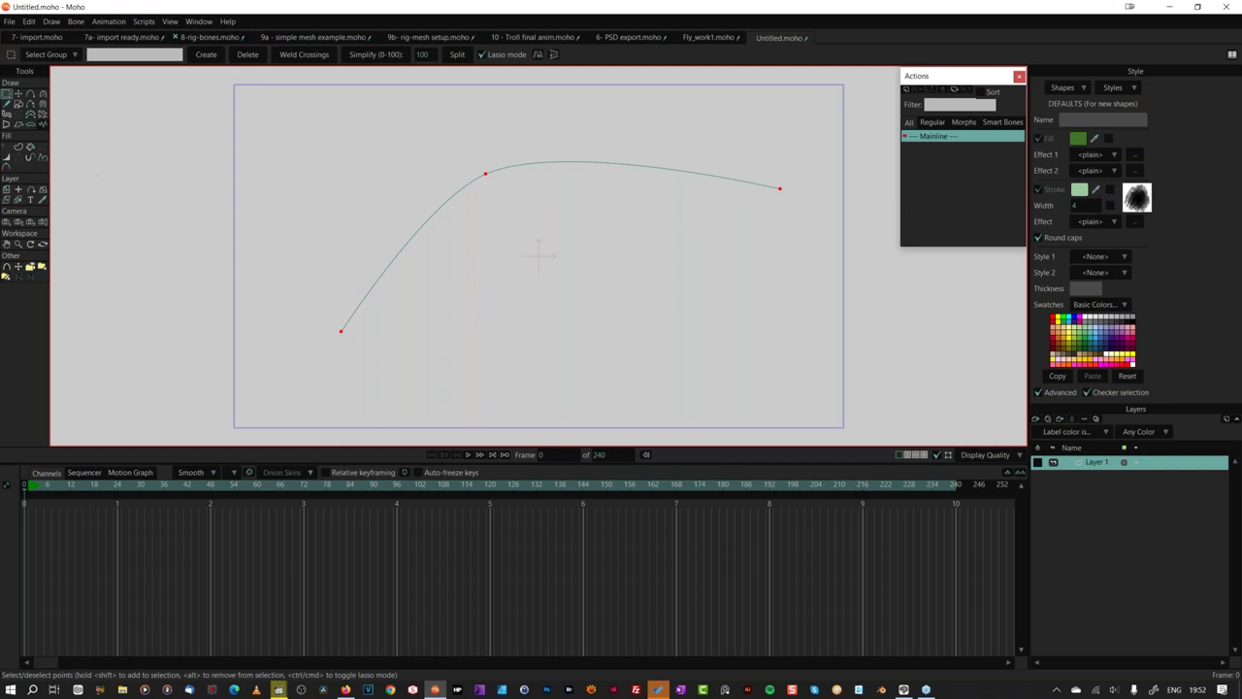
Step: Create shape S2 from the curve using both fill and stroke
click(18, 147)
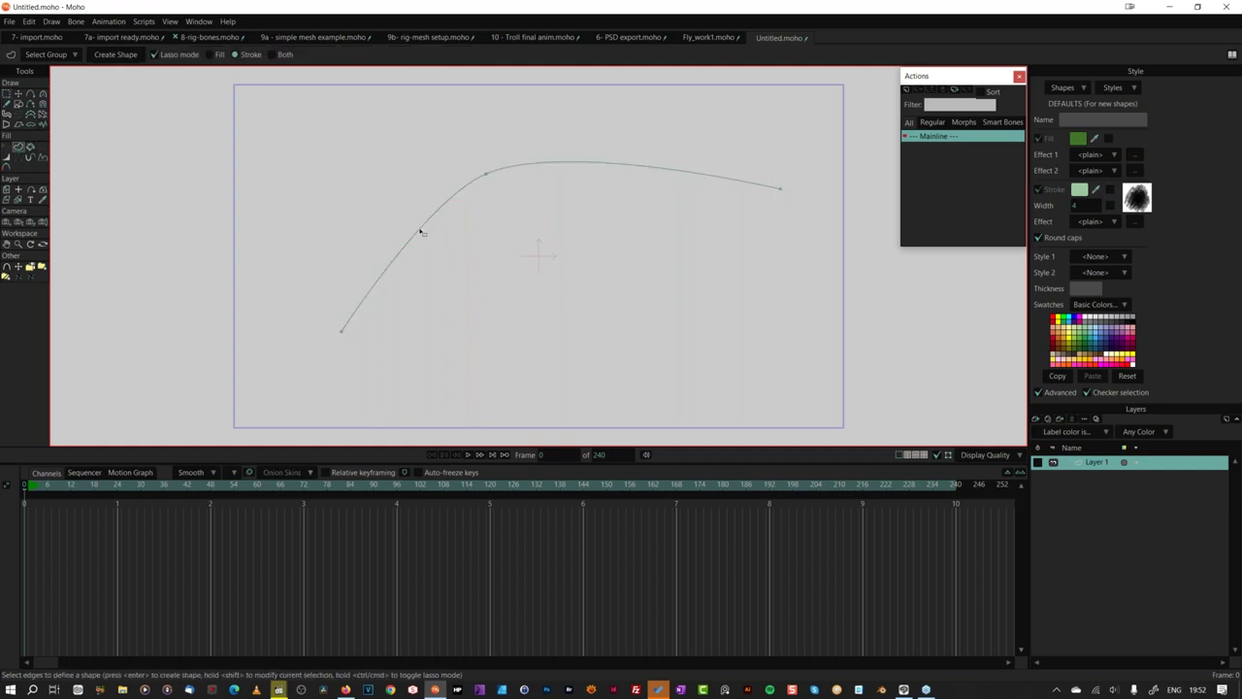
key(Return)
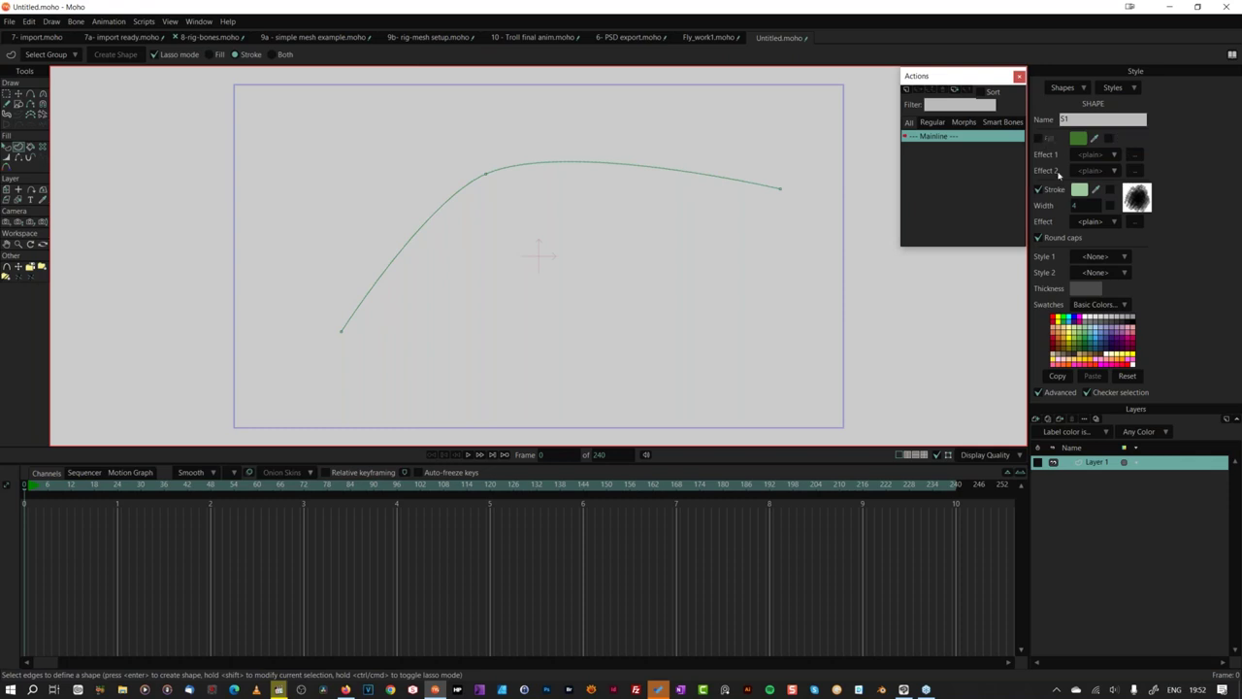
click(211, 54)
click(272, 54)
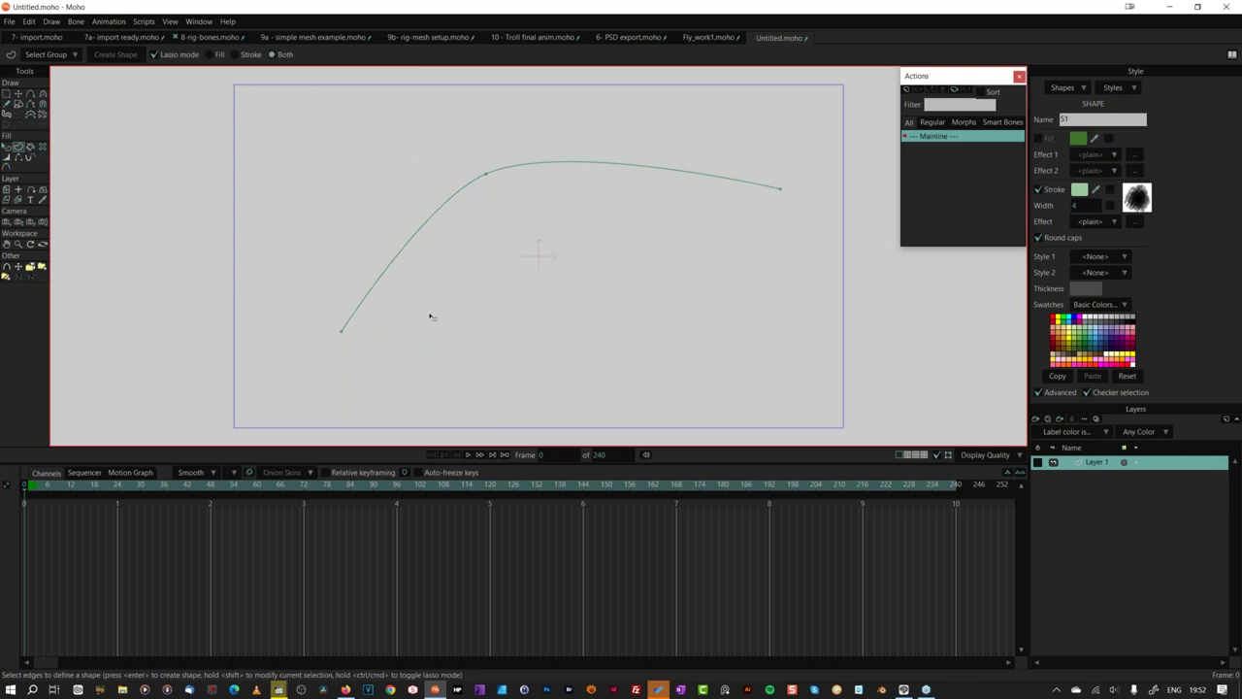
click(395, 263)
key(Return)
Step: Set the shape's stroke width to 40
click(1085, 205)
text(0)
key(Return)
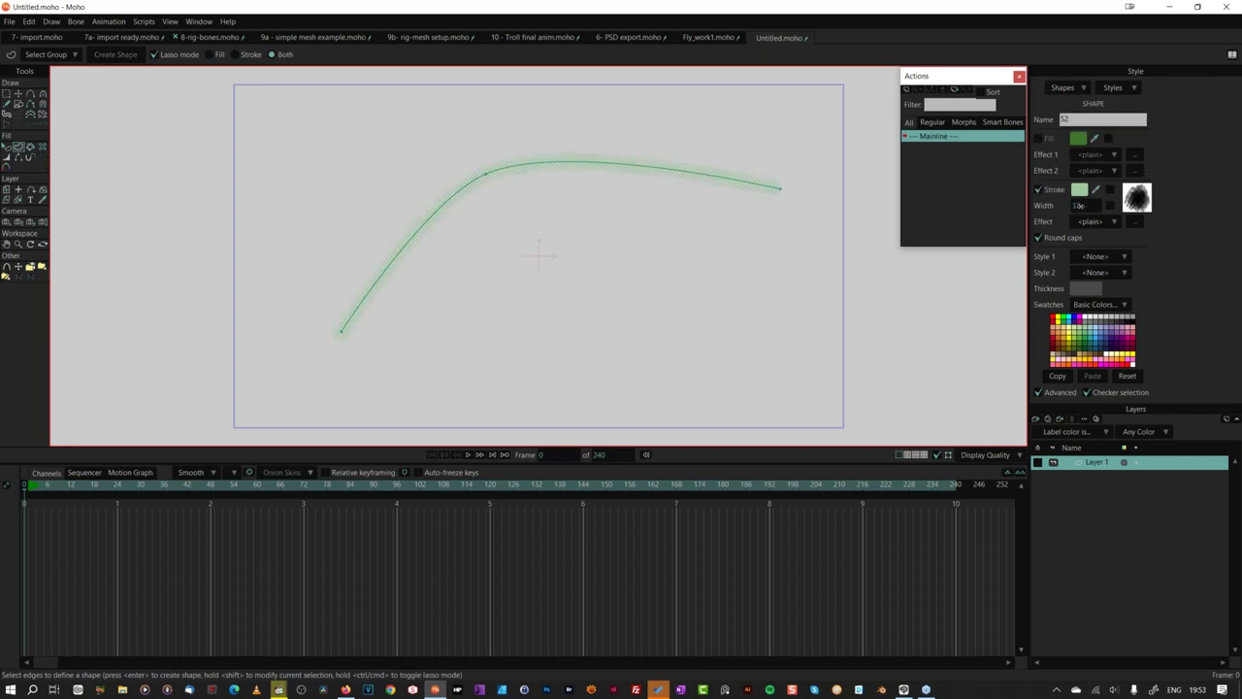
click(617, 330)
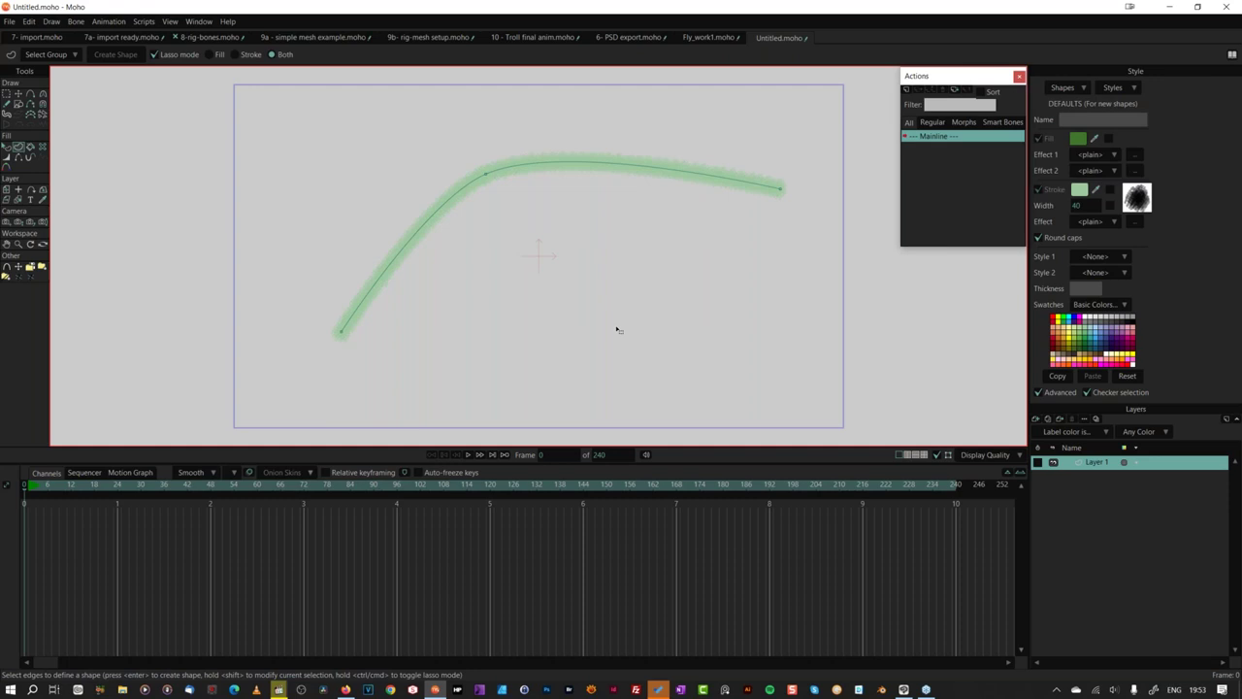
Step: Change the stroke shape's colour to a darker green
click(1080, 191)
click(510, 91)
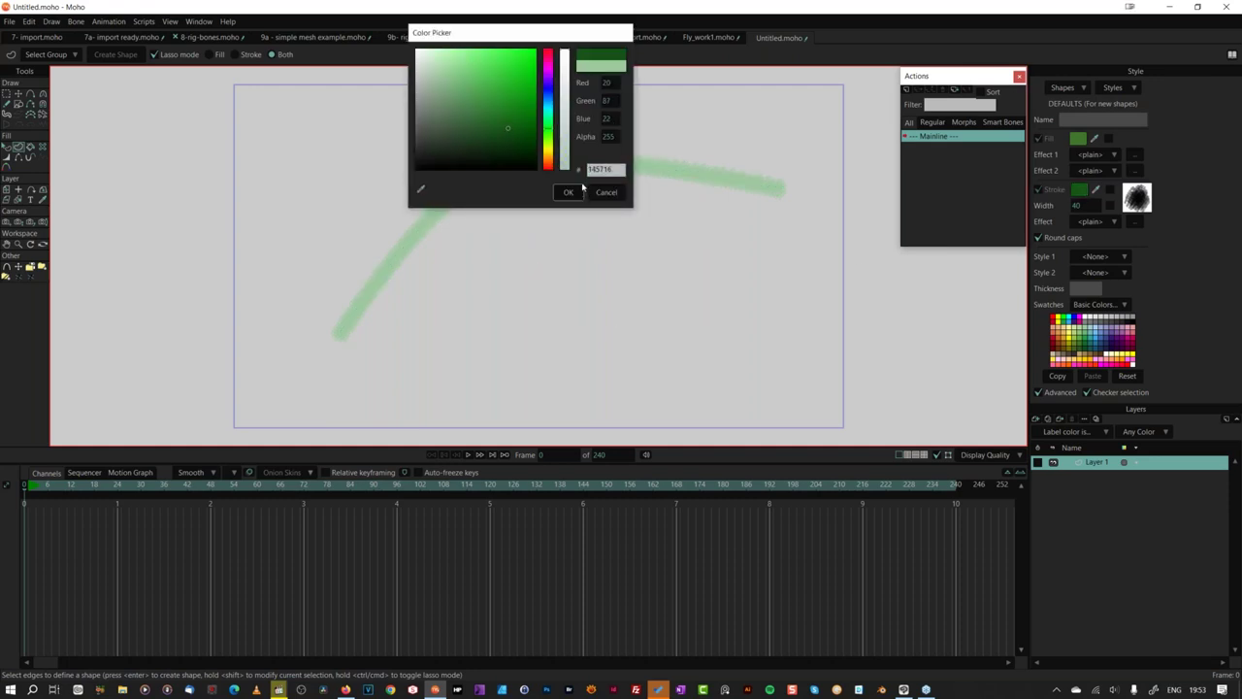
click(570, 191)
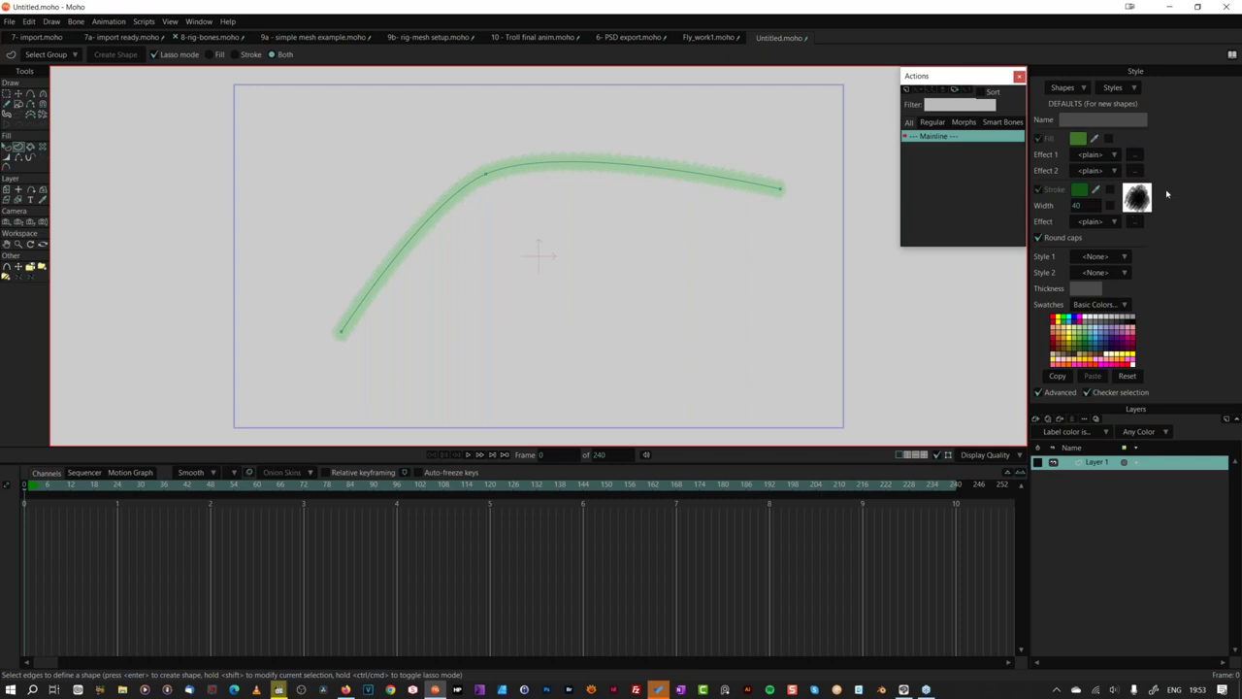
click(1081, 190)
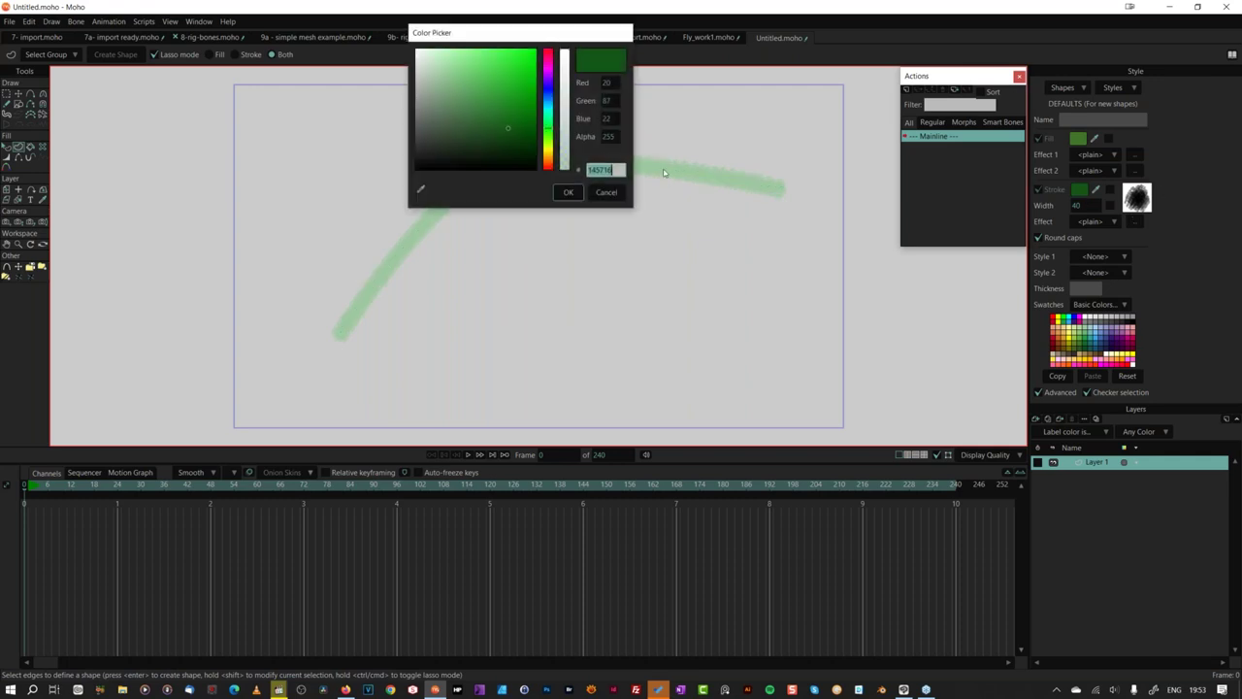
click(606, 192)
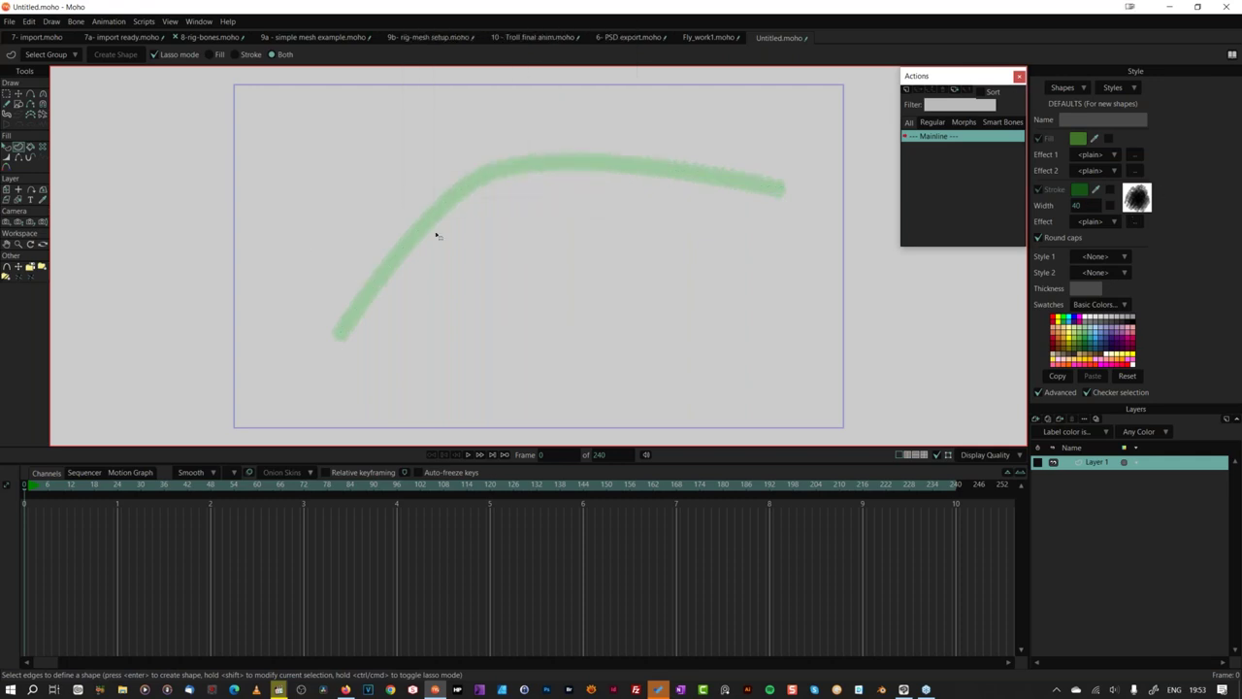
click(7, 147)
click(576, 165)
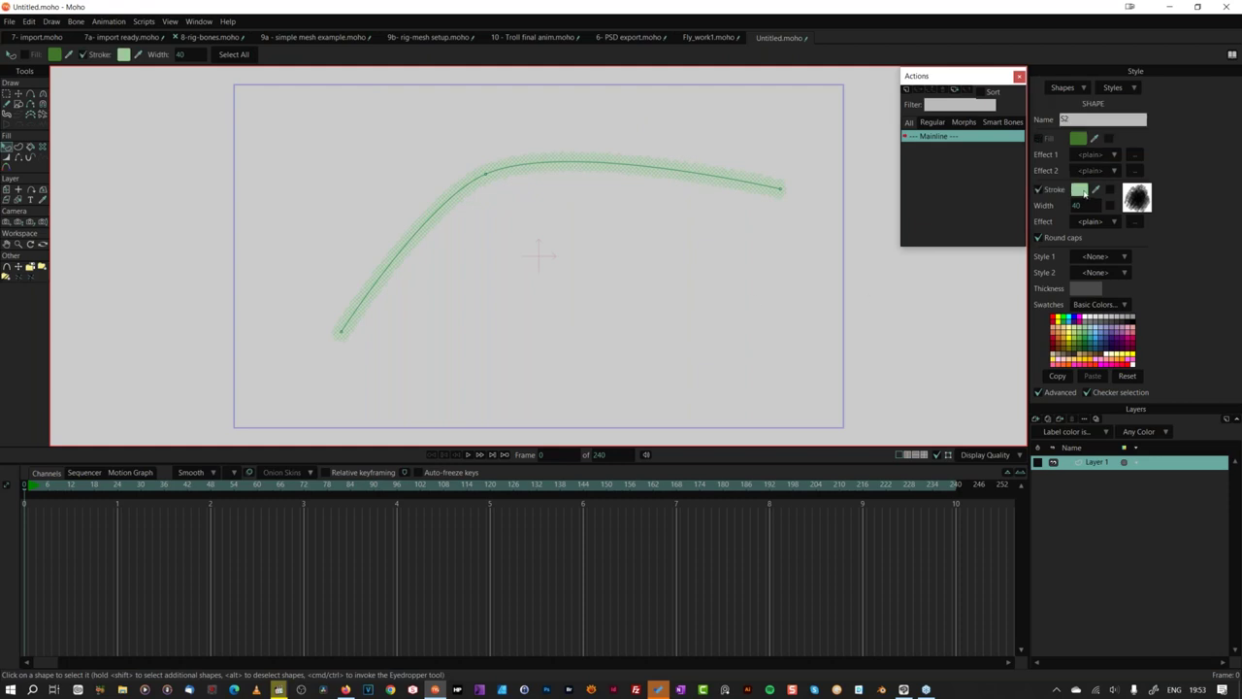
click(1080, 190)
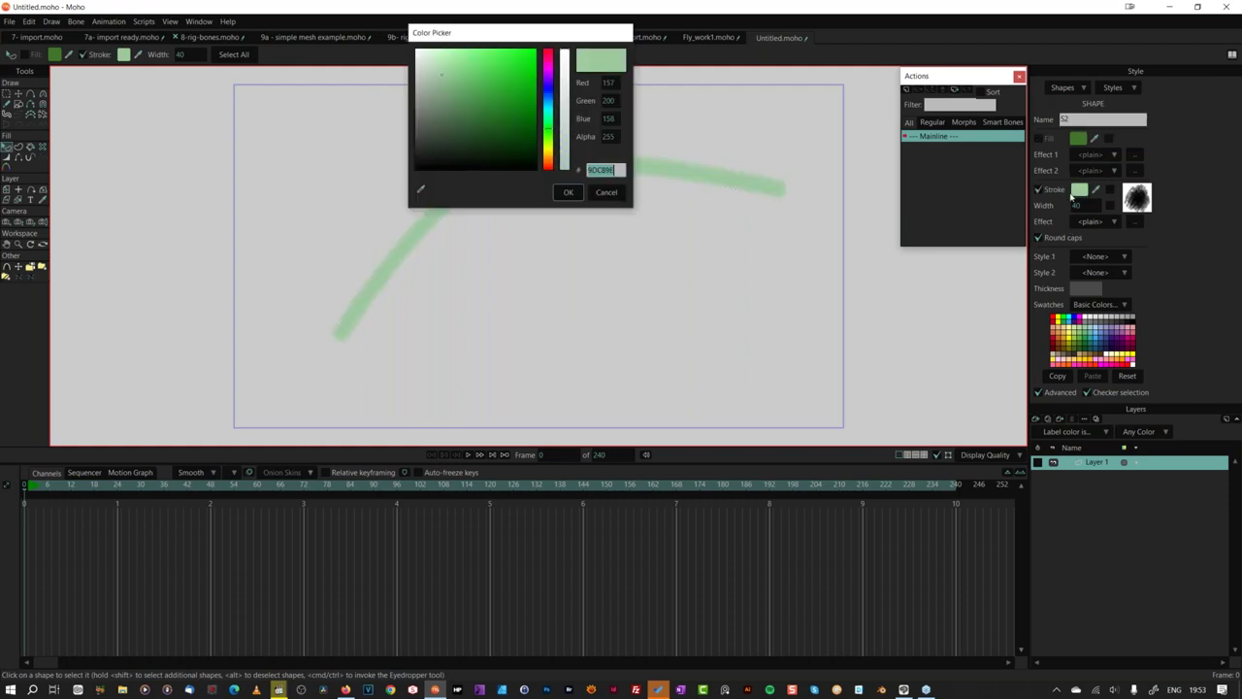
click(447, 84)
click(568, 192)
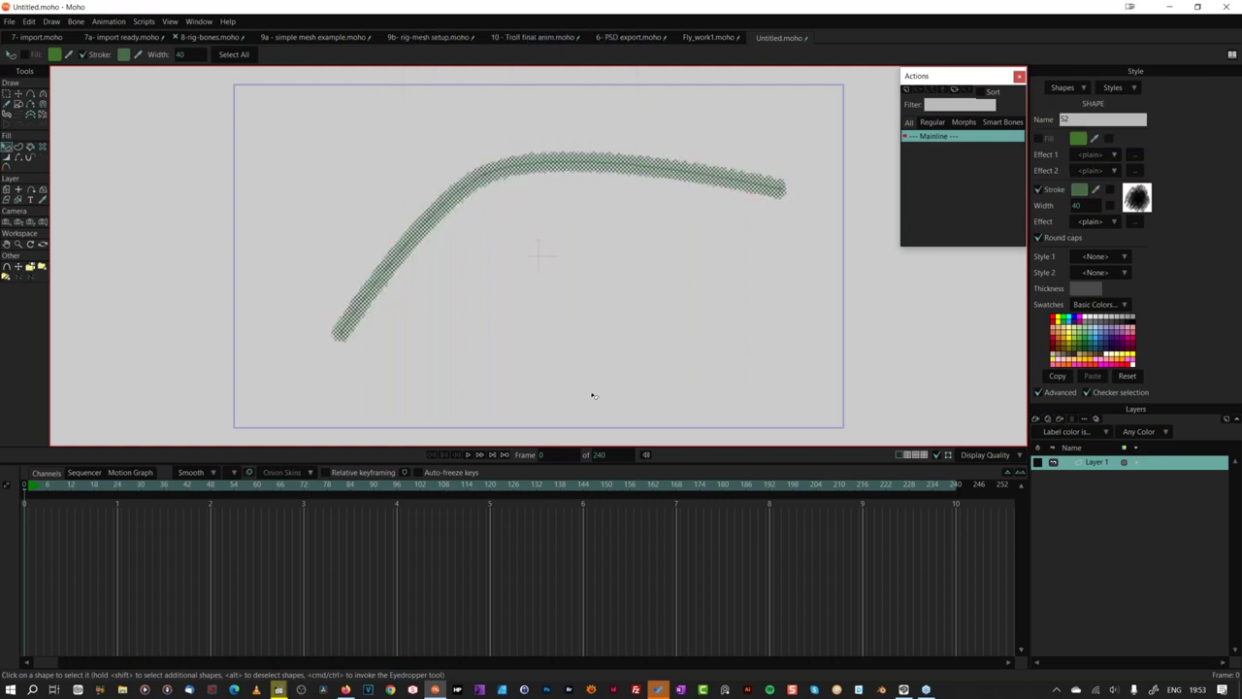
click(665, 335)
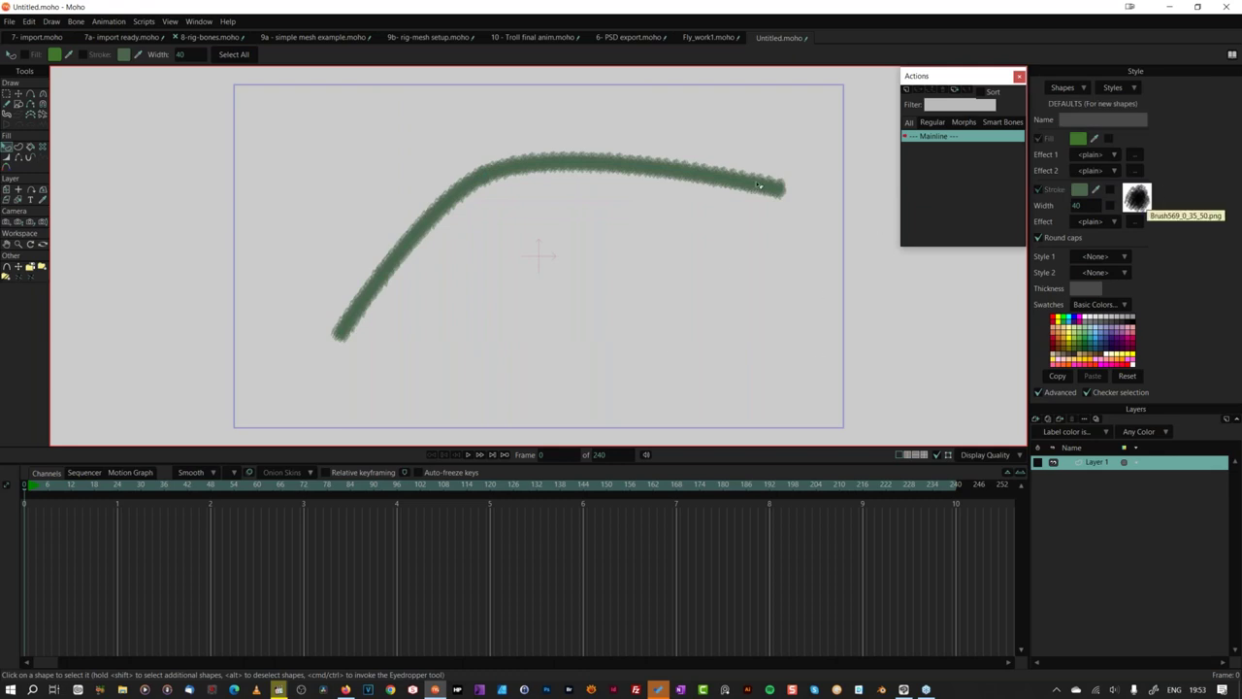
Step: Give the stroke a different textured brush, then go to the 10 - Troll final anim document
click(1137, 198)
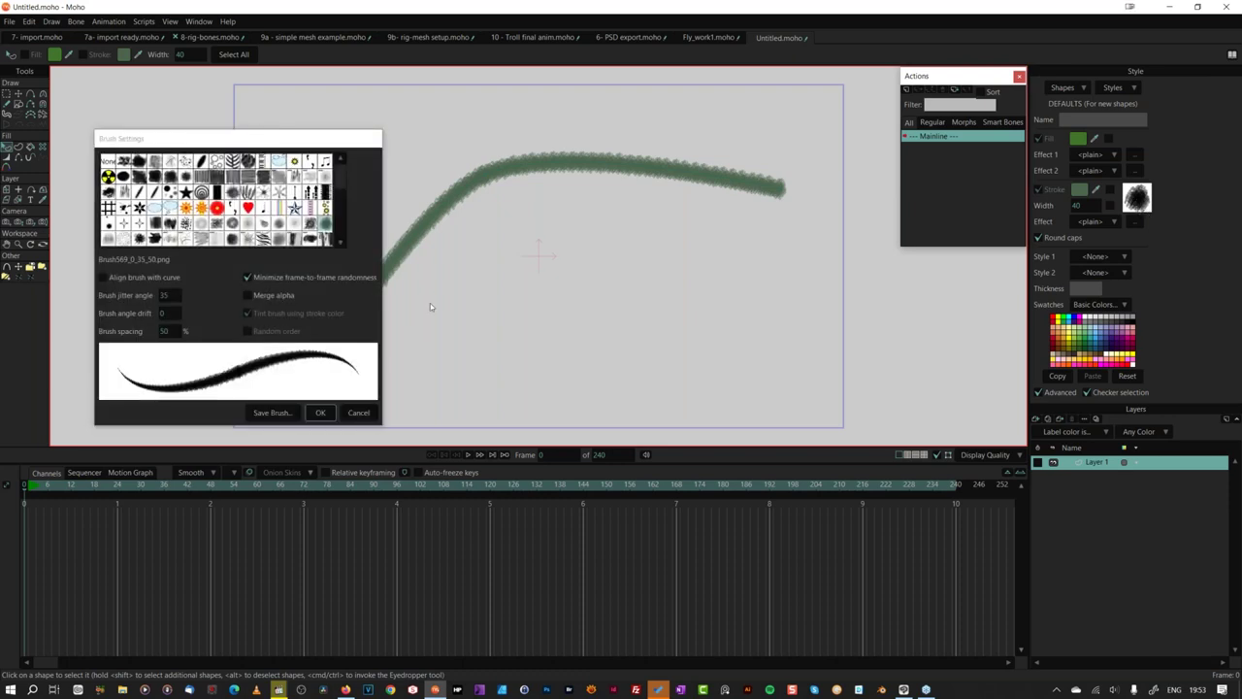
click(321, 412)
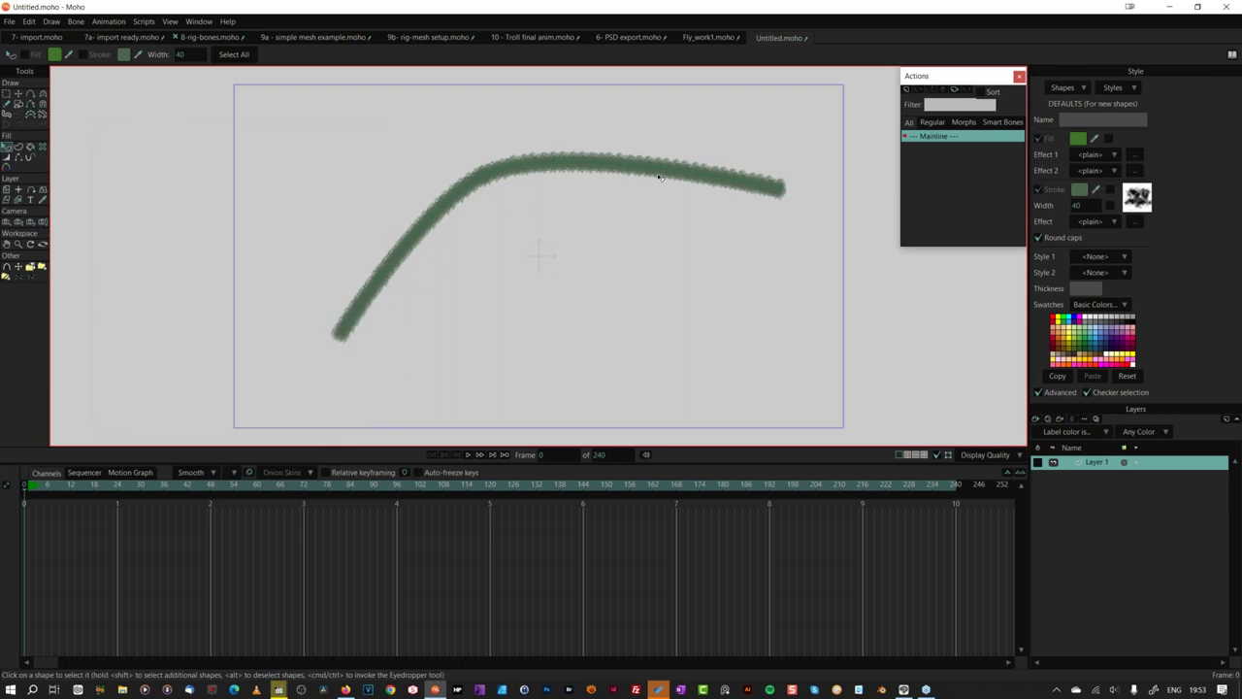
click(594, 164)
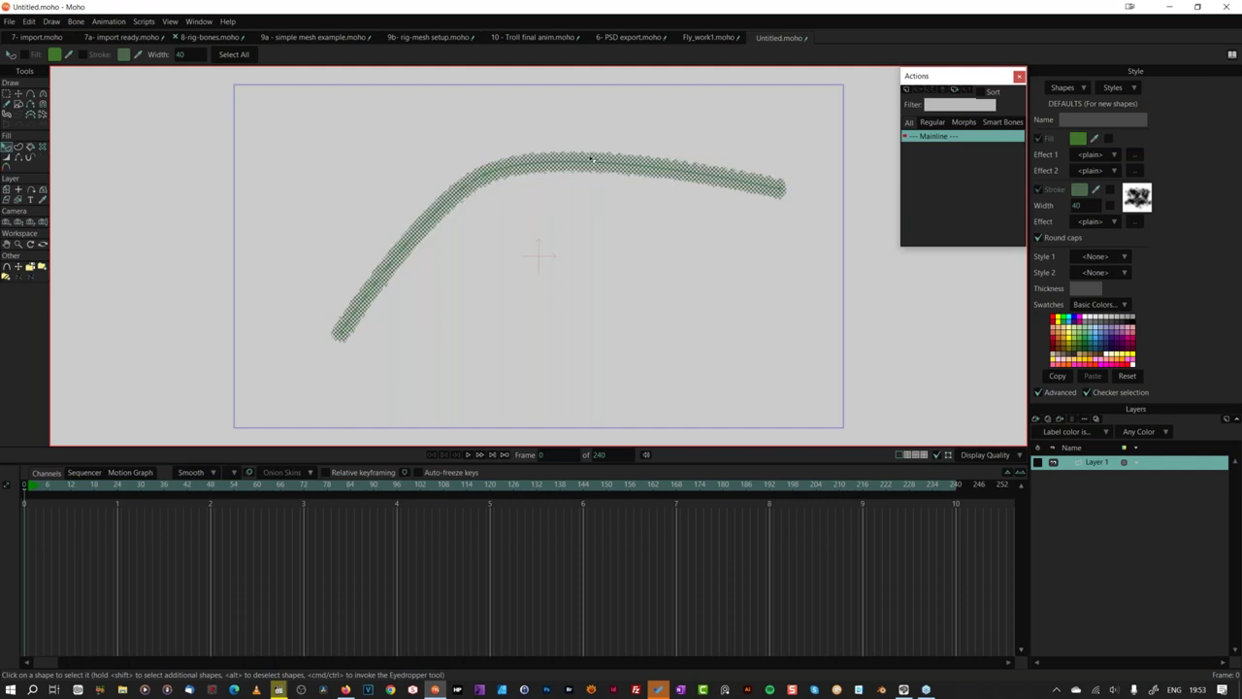
click(1140, 205)
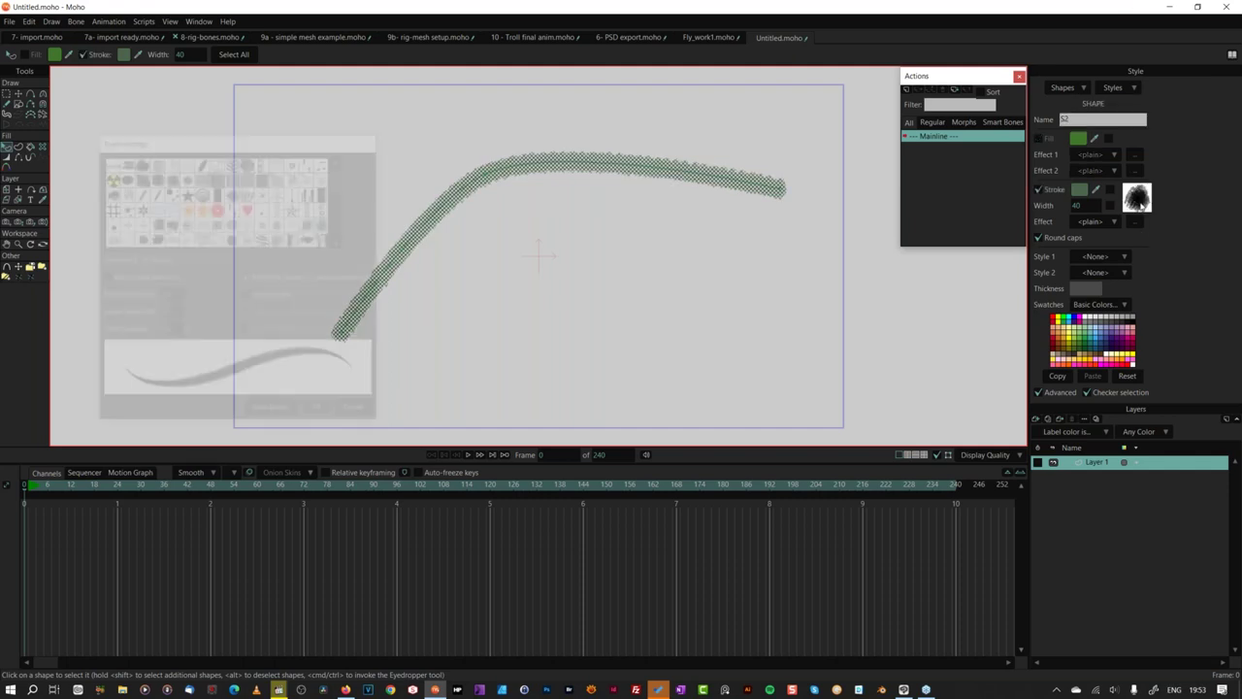
click(147, 178)
click(320, 412)
click(568, 304)
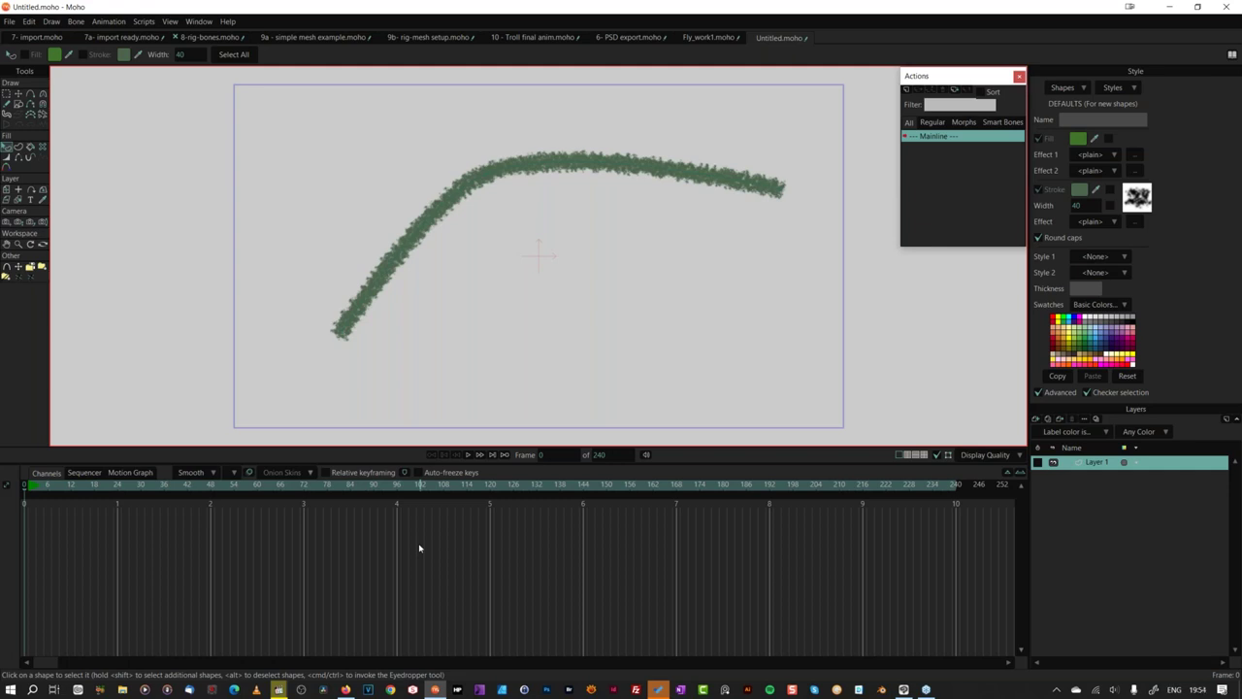
click(527, 40)
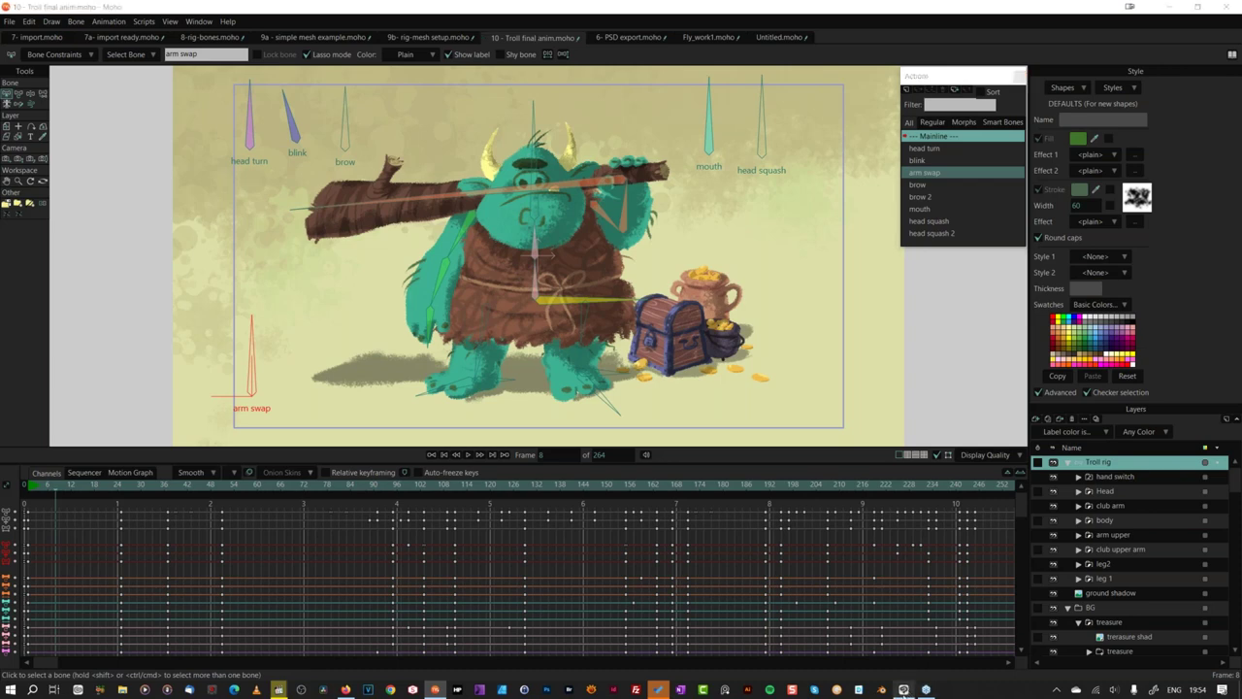
Step: Leave the Troll final anim rig in Moho for Clip Studio Paint via the taskbar
click(903, 689)
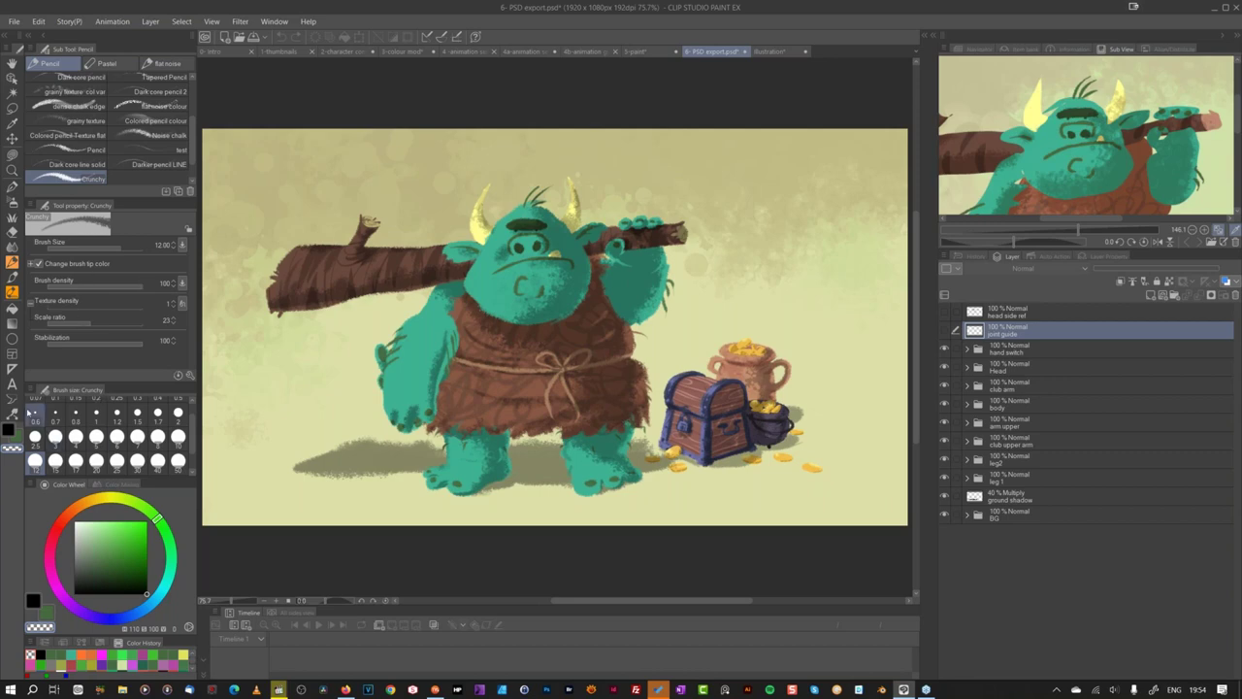
Step: Pick a dark green colour and add a new layer named 'lash' inside Head > Head elements
click(117, 569)
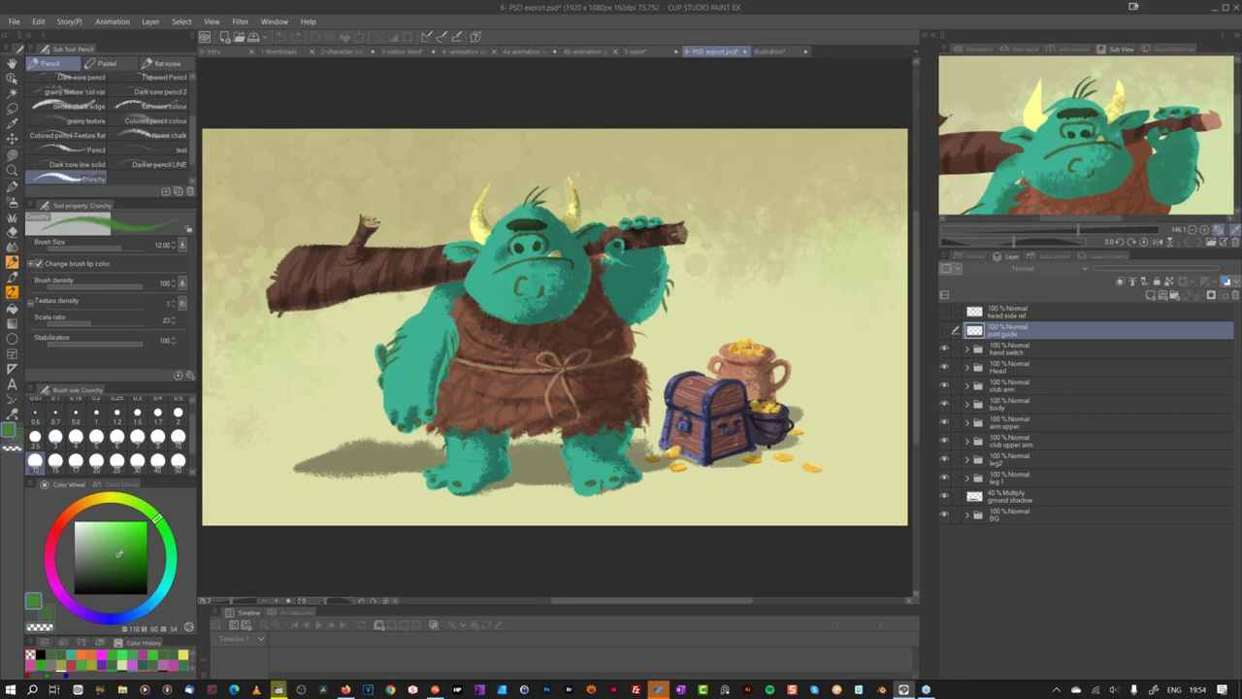
drag(117, 569, 110, 577)
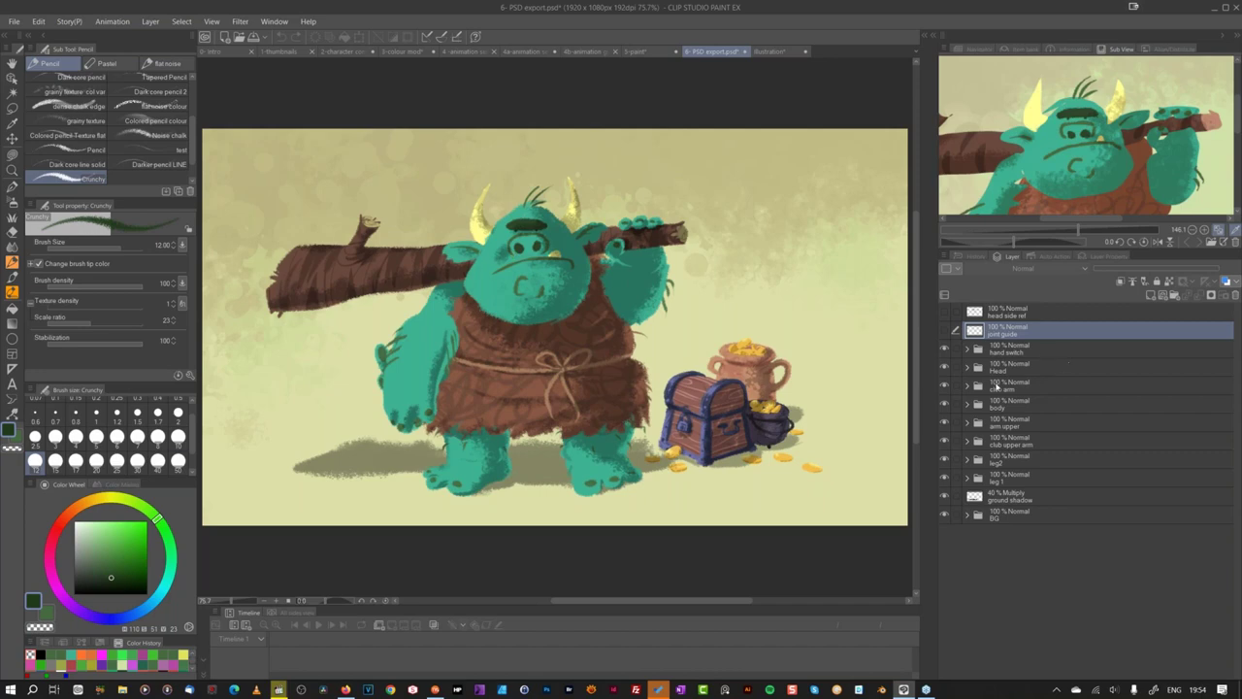
click(967, 368)
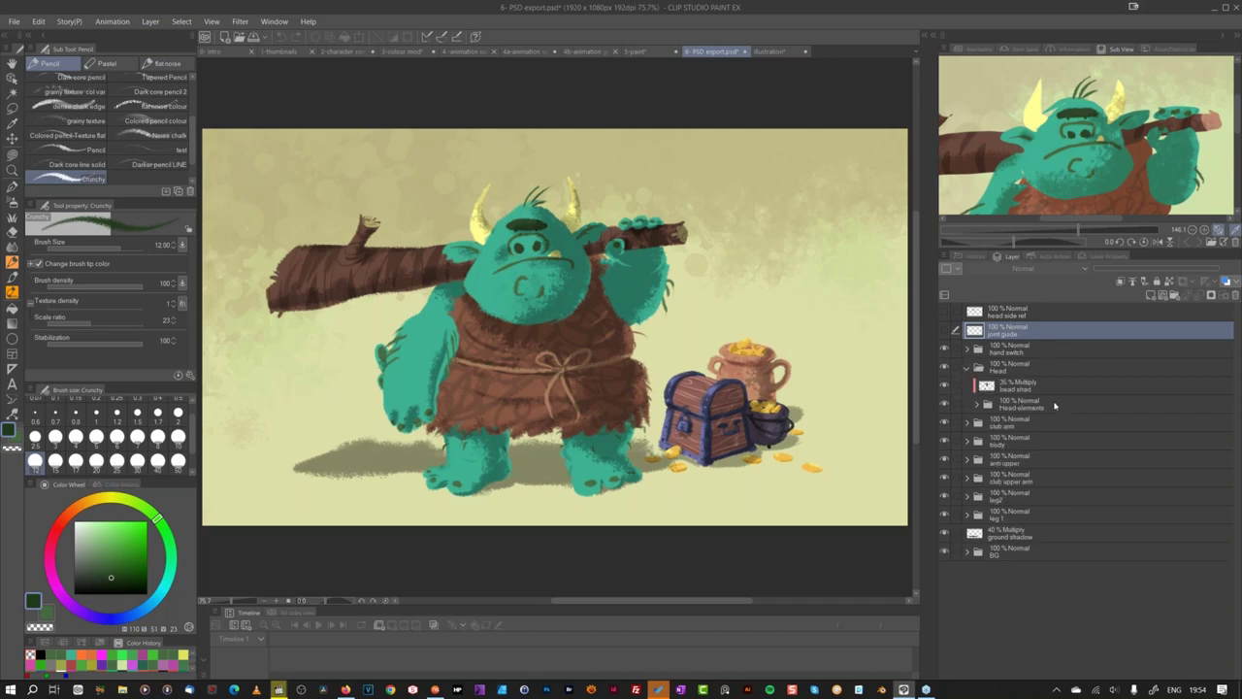
click(977, 403)
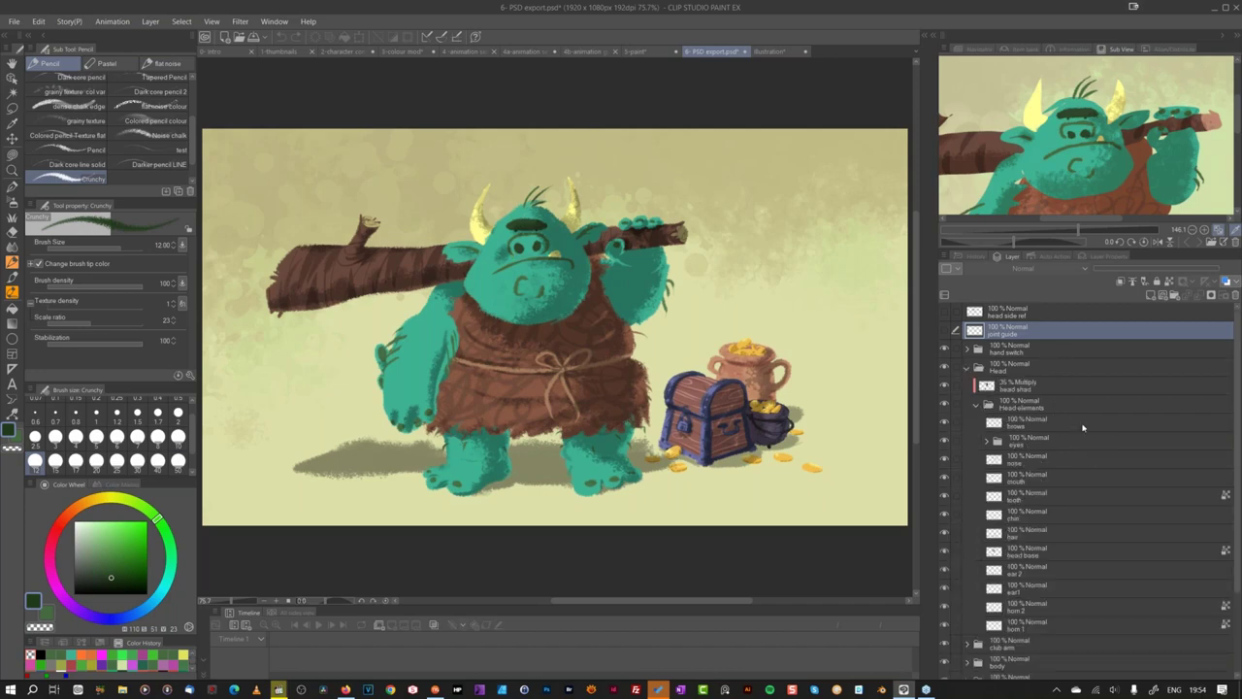
click(1078, 421)
key(ctrl+shift+n)
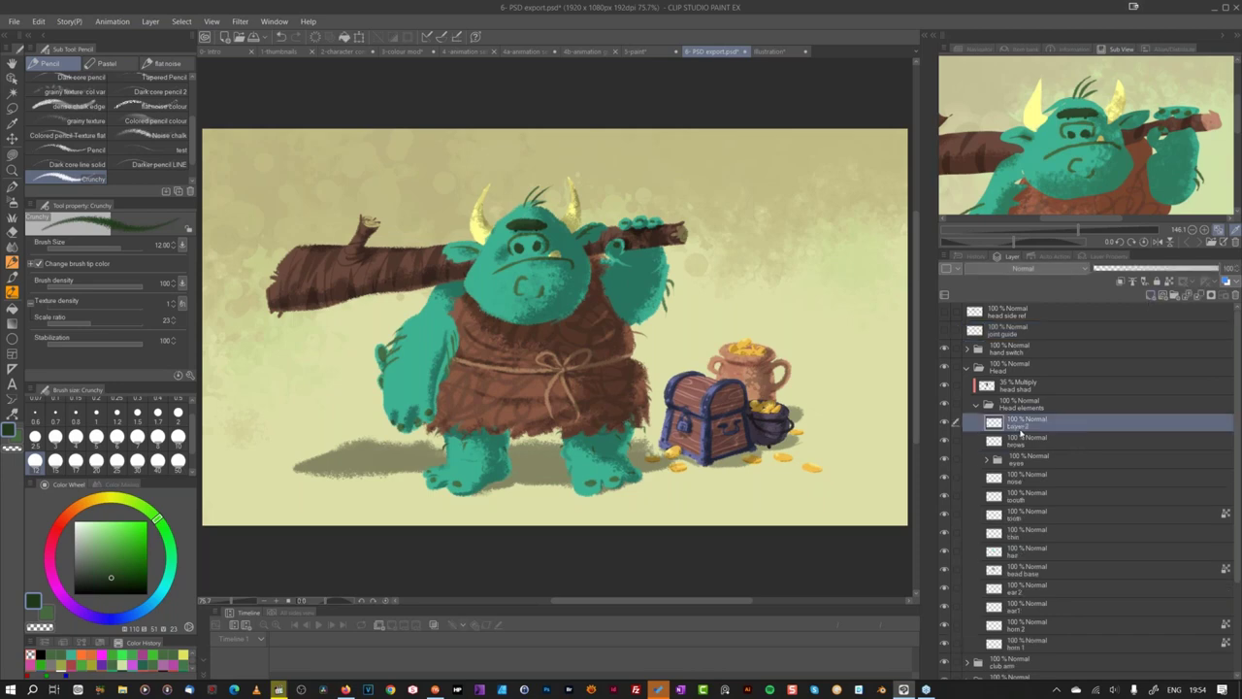
double_click(1025, 428)
text(lash)
key(Return)
Step: Draw a thin lash on the troll's face at brush size 2, save the PSD, and return to Moho
click(178, 413)
mouse_move(503, 257)
mouse_down()
mouse_move(558, 254)
mouse_move(541, 288)
mouse_up()
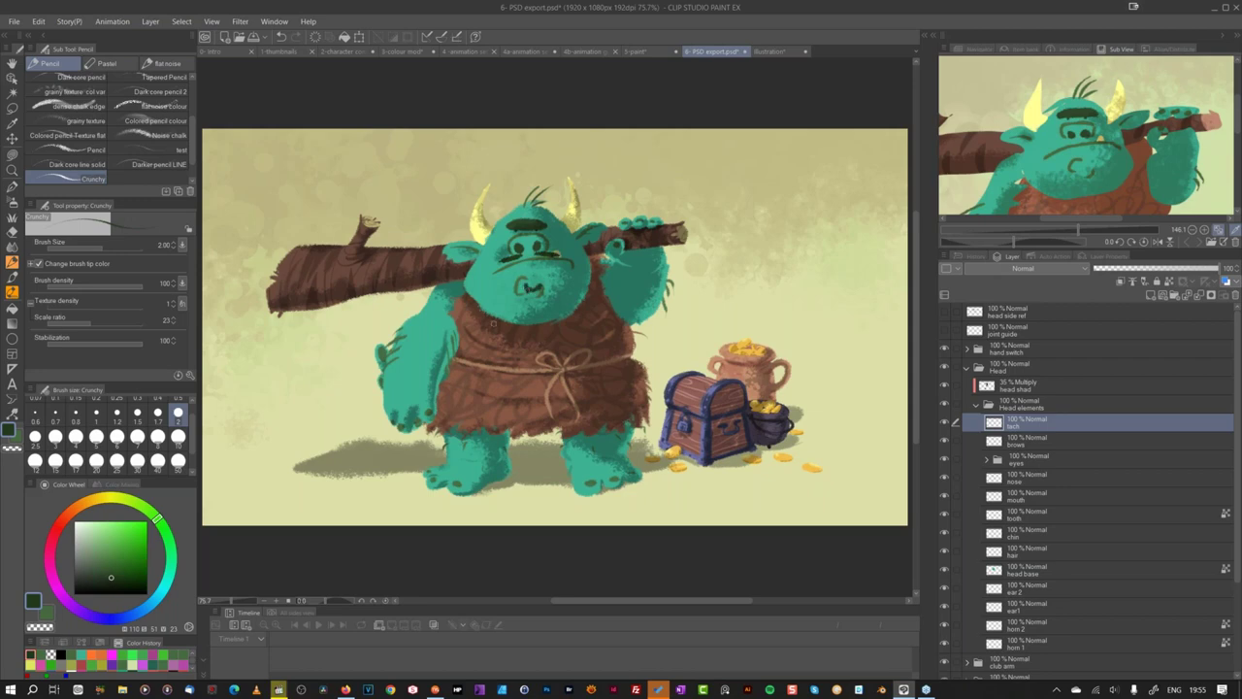
click(14, 21)
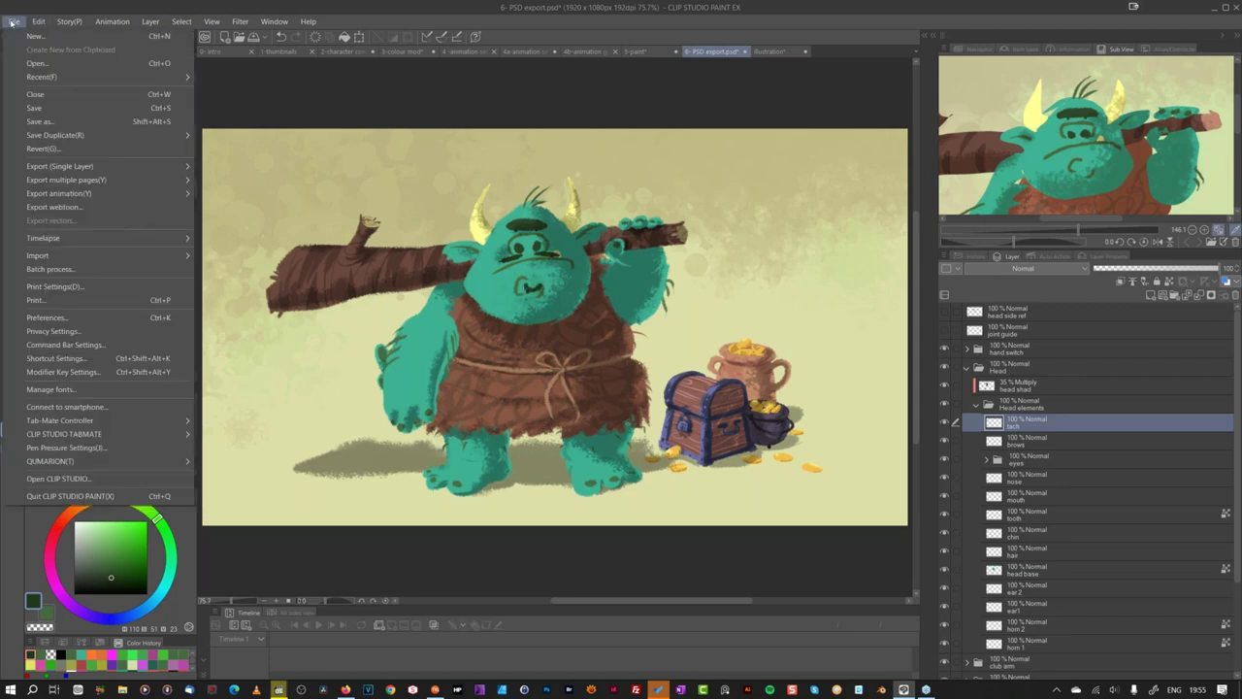
click(46, 108)
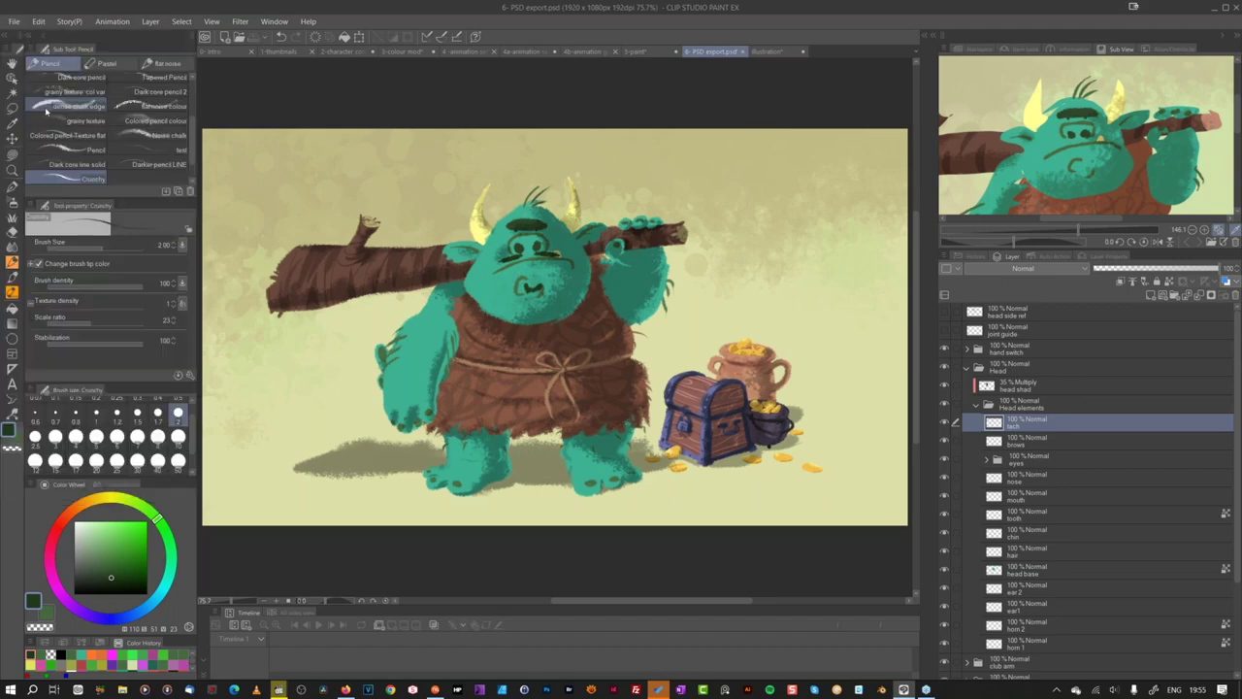
click(436, 690)
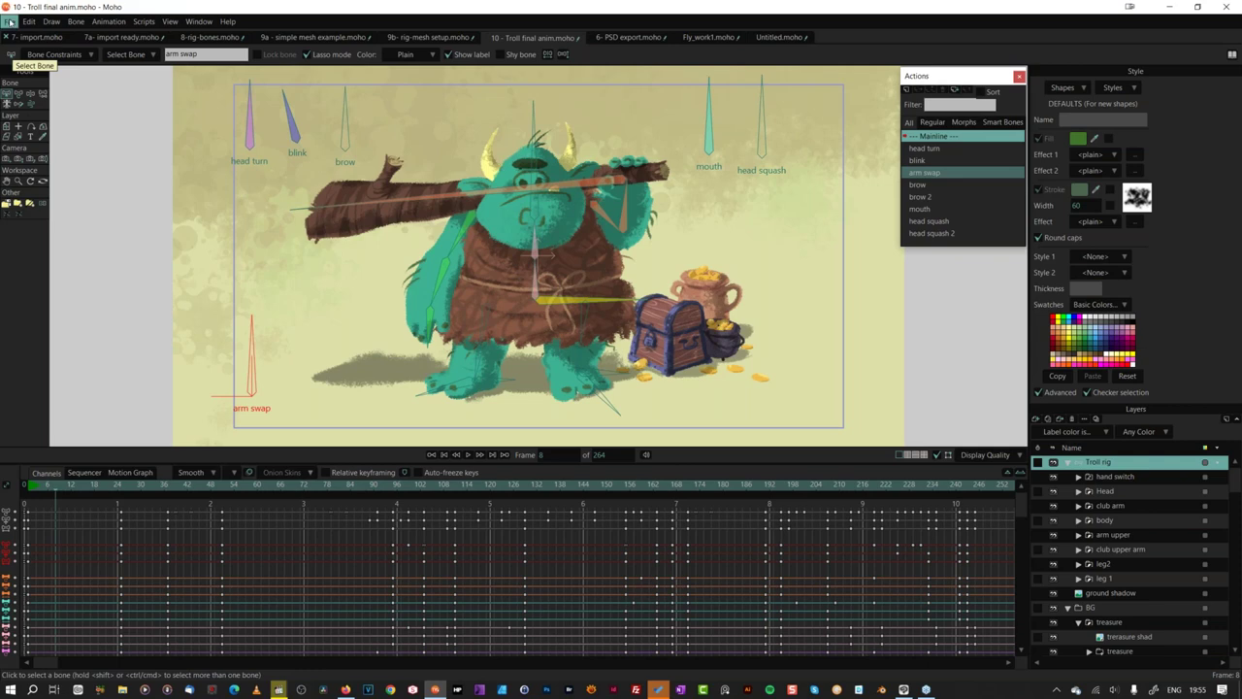
Step: Revert the troll document to its last saved version
click(9, 20)
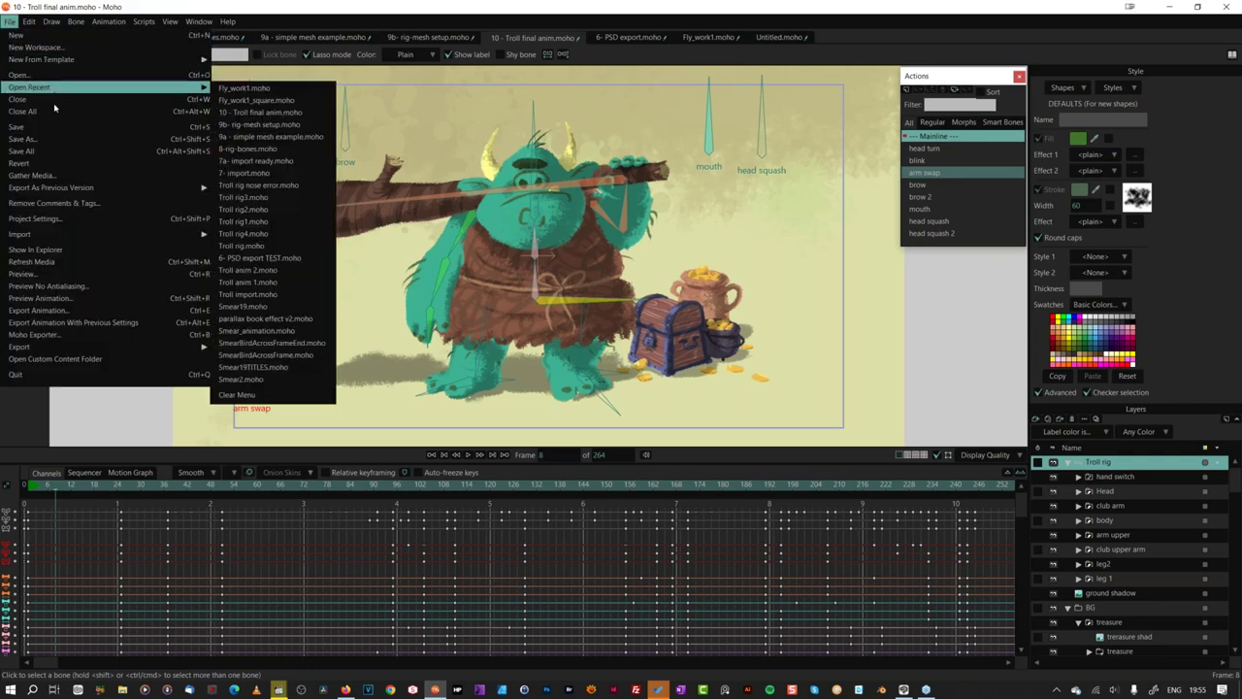
click(68, 164)
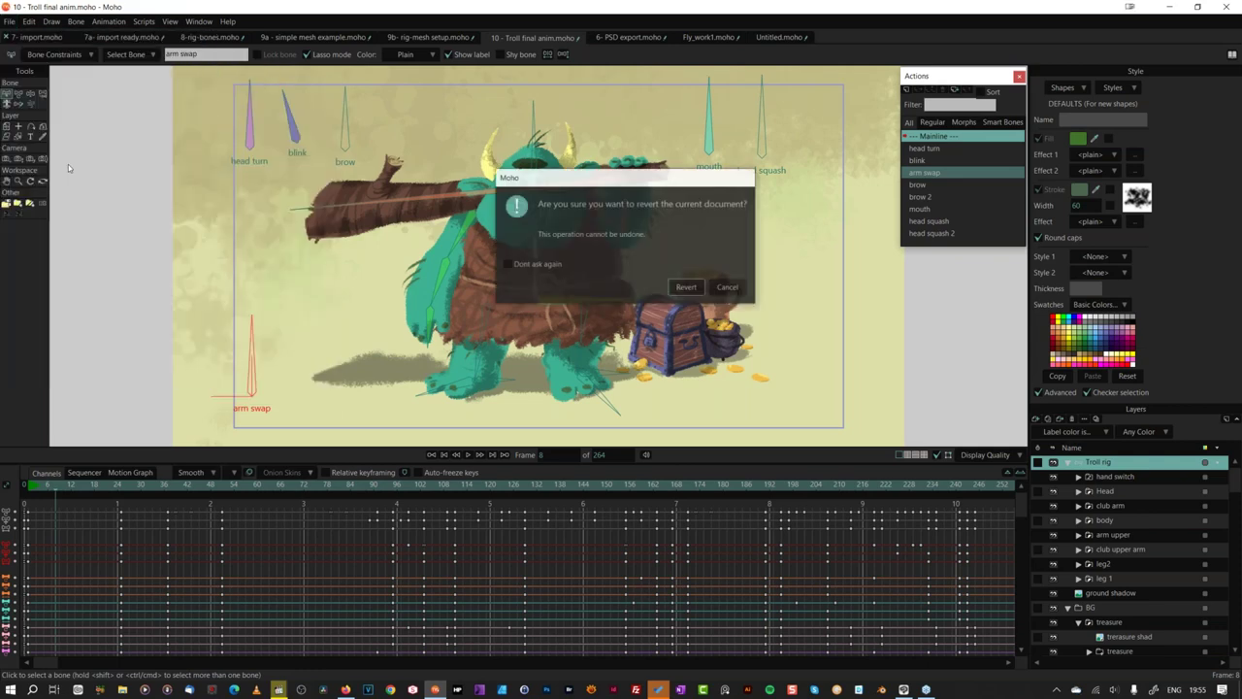
click(687, 286)
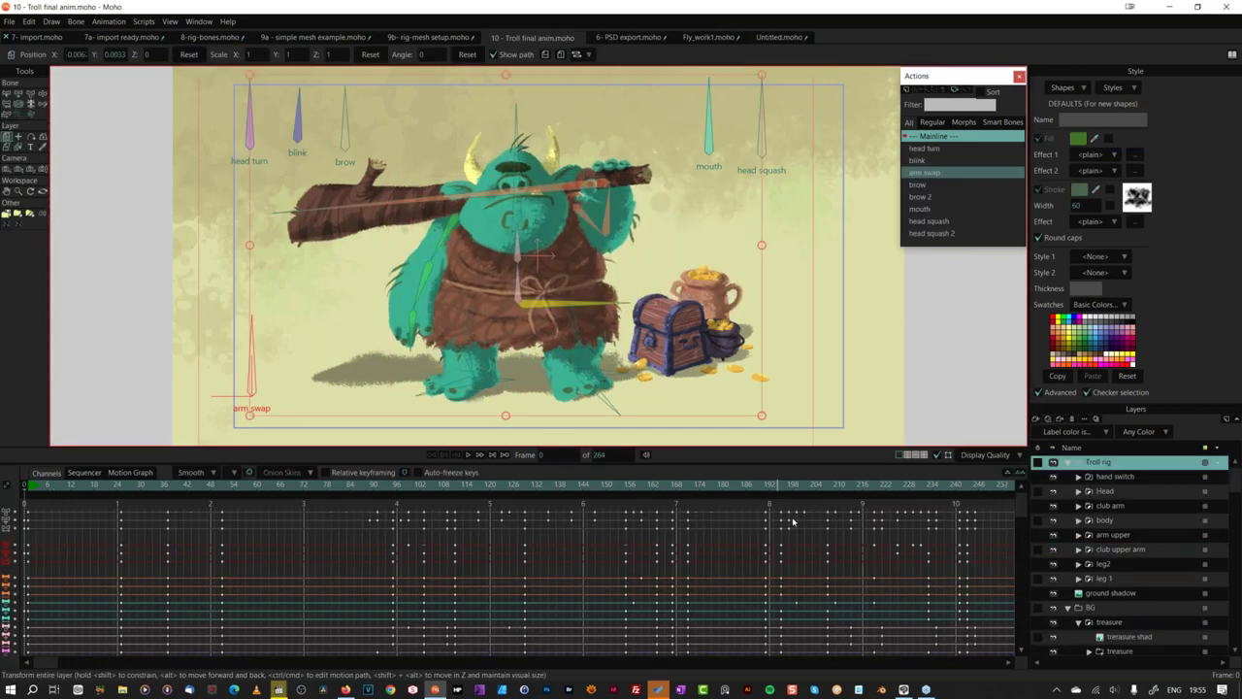
Step: Expand the Head layer group to show the face warp sublayers
click(1079, 492)
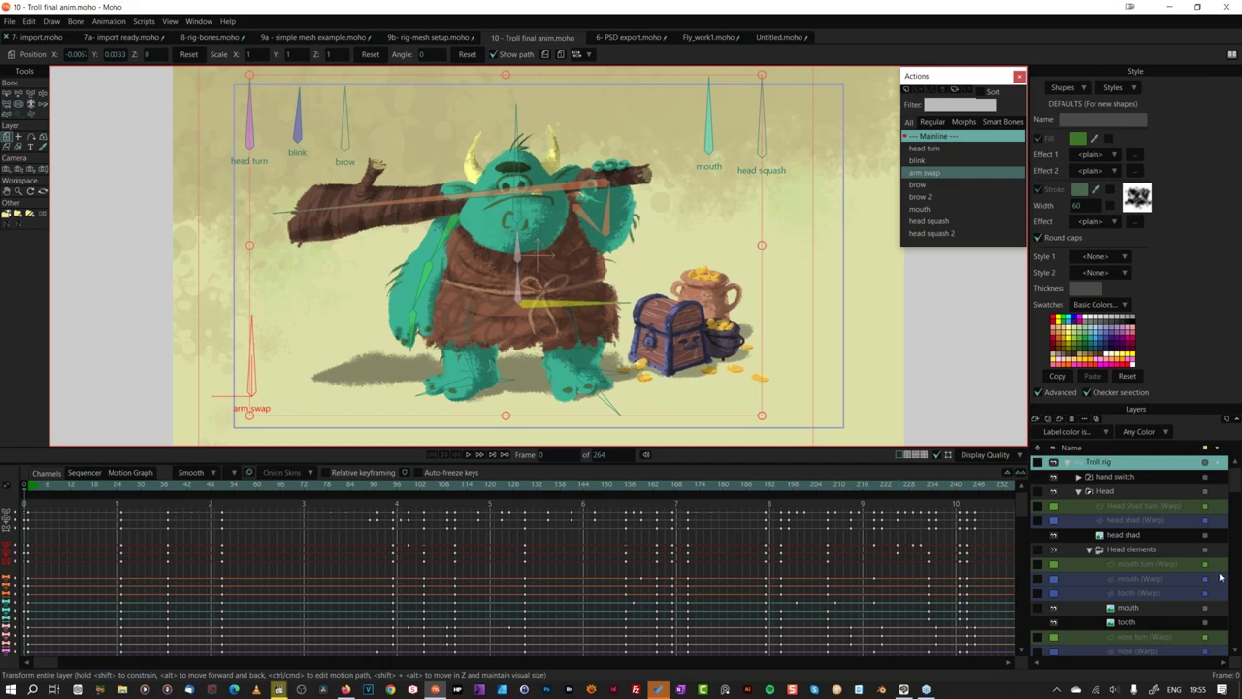
mouse_move(1235, 485)
mouse_down()
mouse_move(1232, 517)
mouse_move(1228, 475)
mouse_up()
drag(1239, 485, 1234, 531)
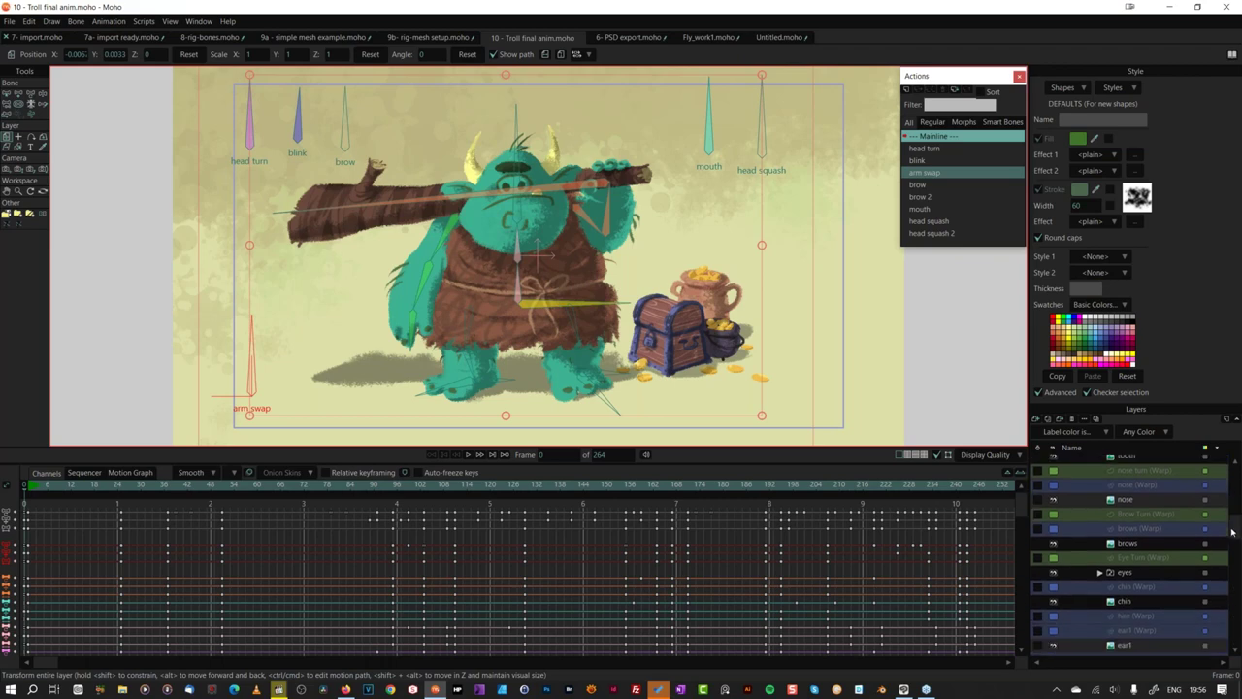
scroll(1127, 533, up, 1)
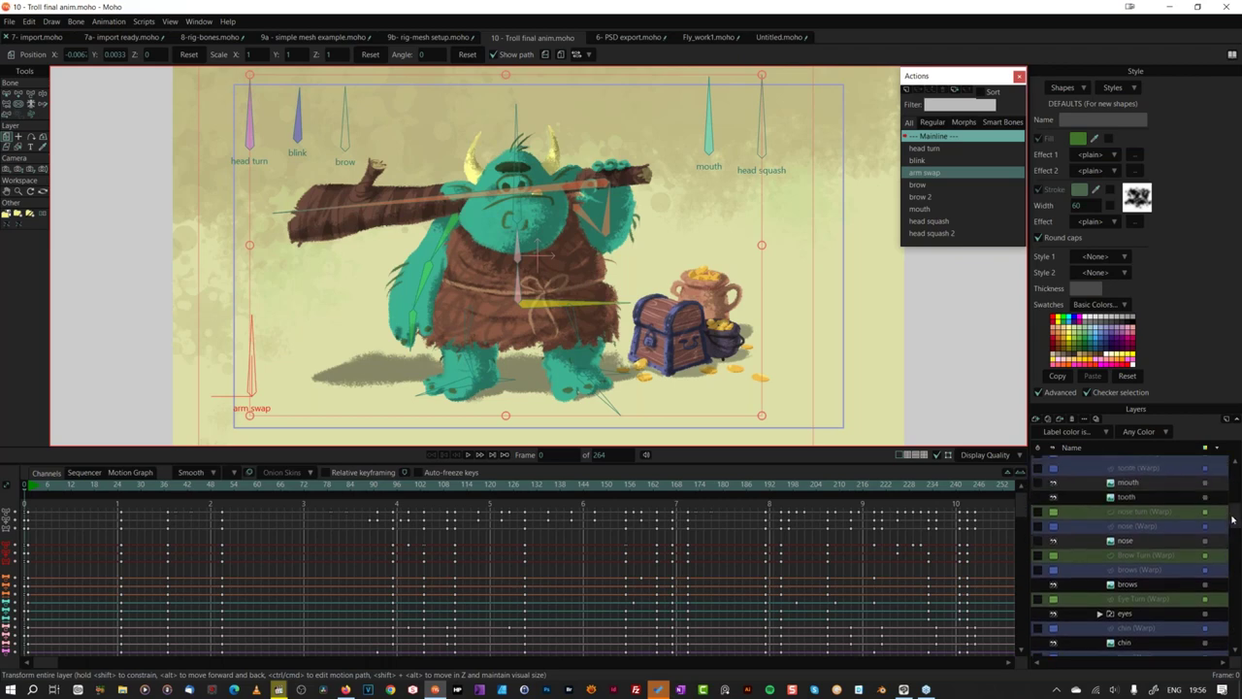
Step: Zoom in on the nose (Warp) layer's animation, scrub and play it, then go to Untitled.moho
click(1127, 530)
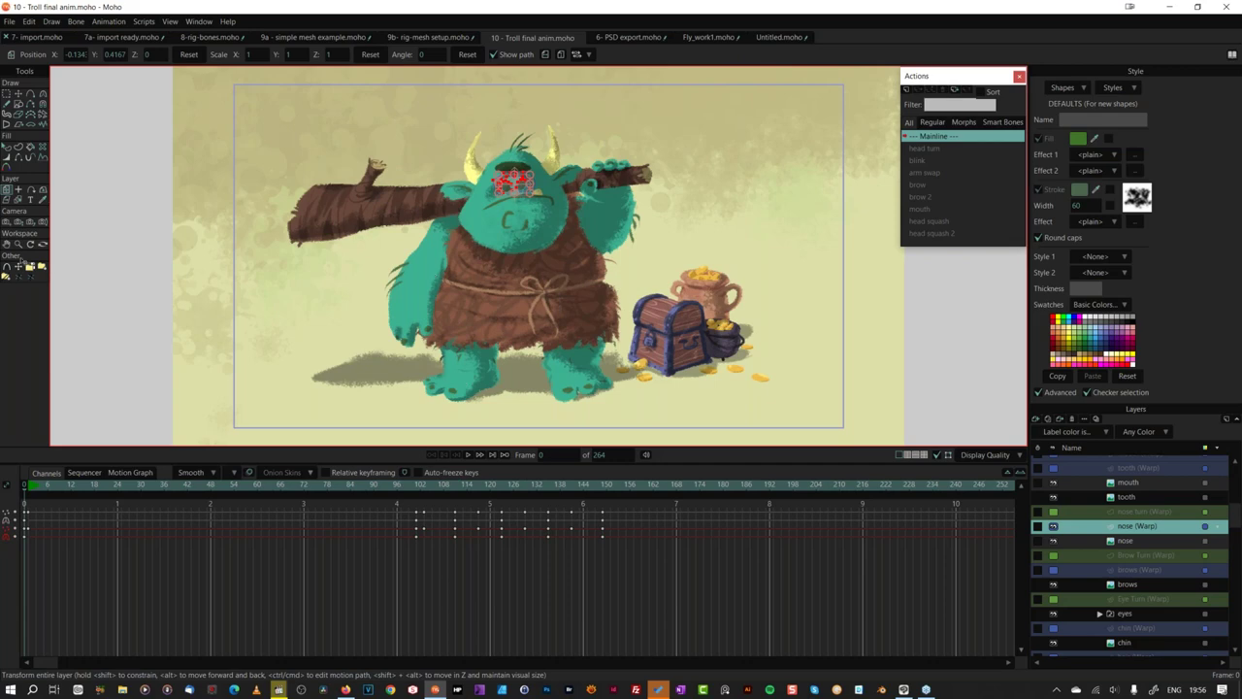
click(17, 243)
scroll(515, 173, up, 10)
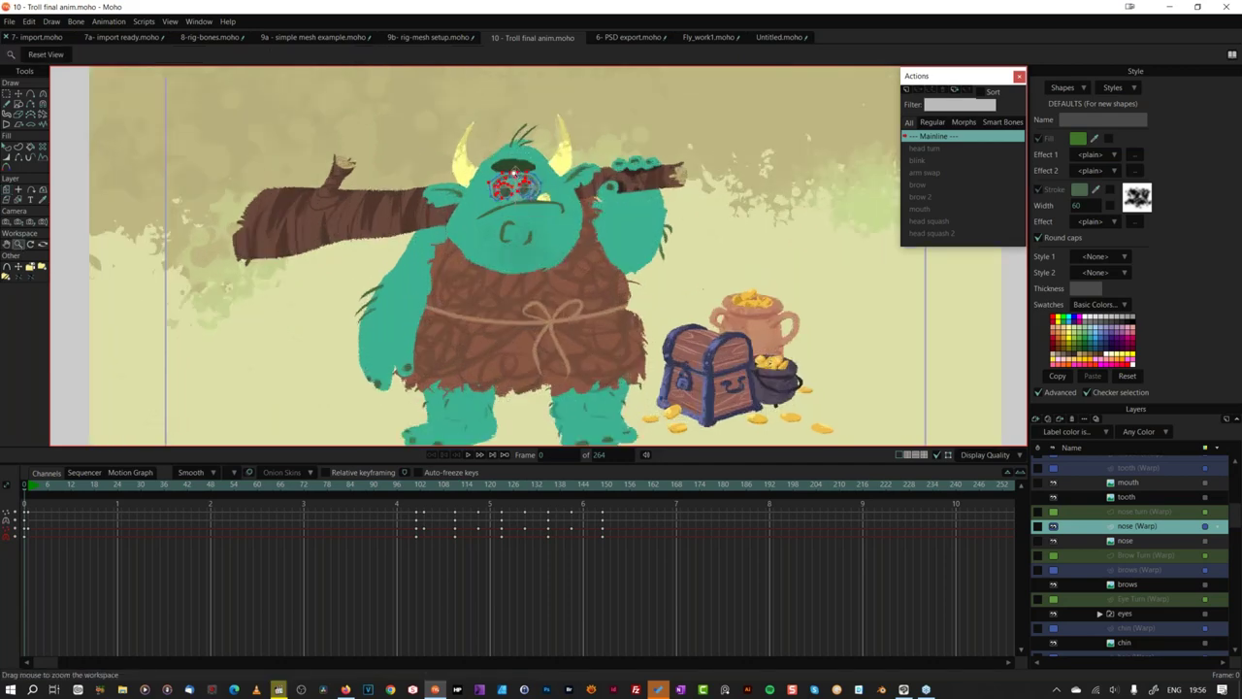
click(439, 484)
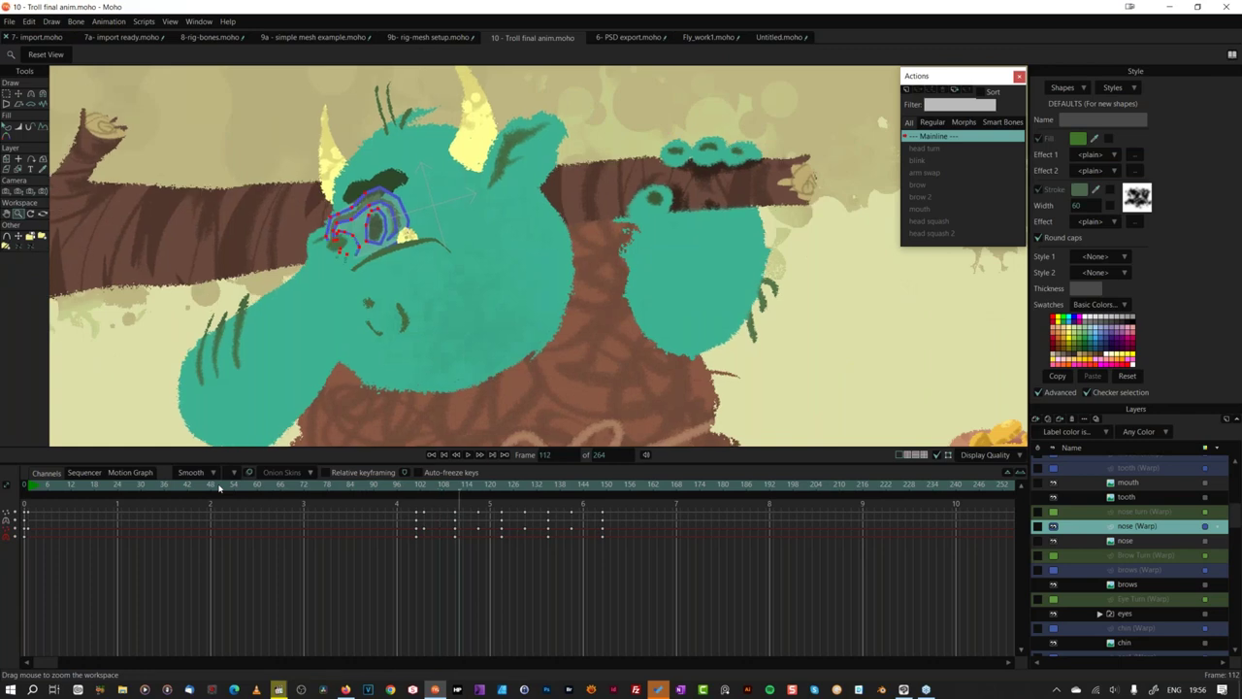
key(space)
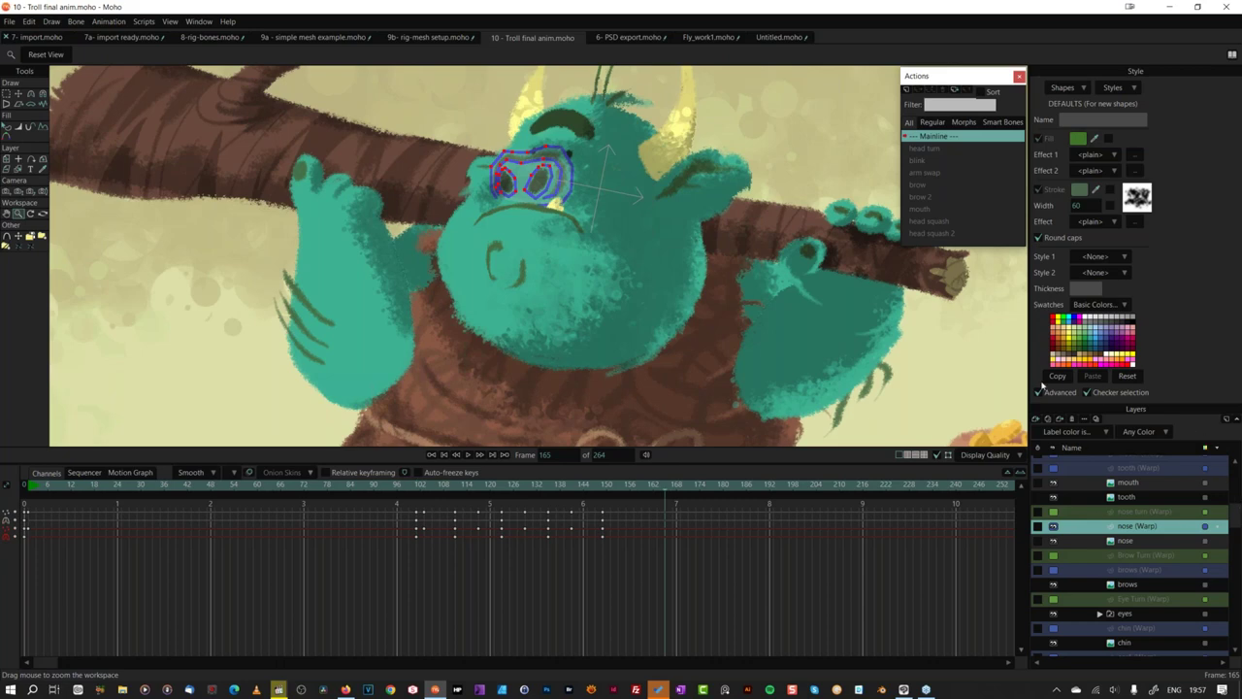
click(783, 38)
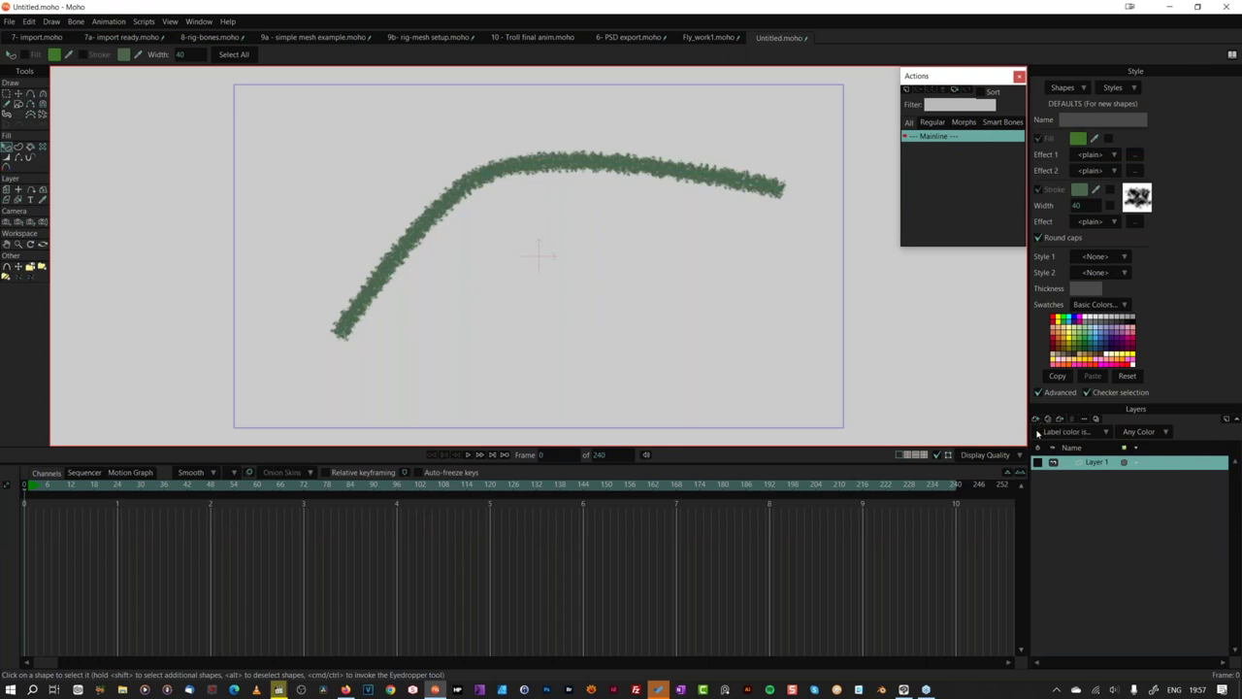
Step: Add a Frame By Frame layer and paint a ring-shaped green blob on Layer 1 with the Blob Brush
click(1035, 420)
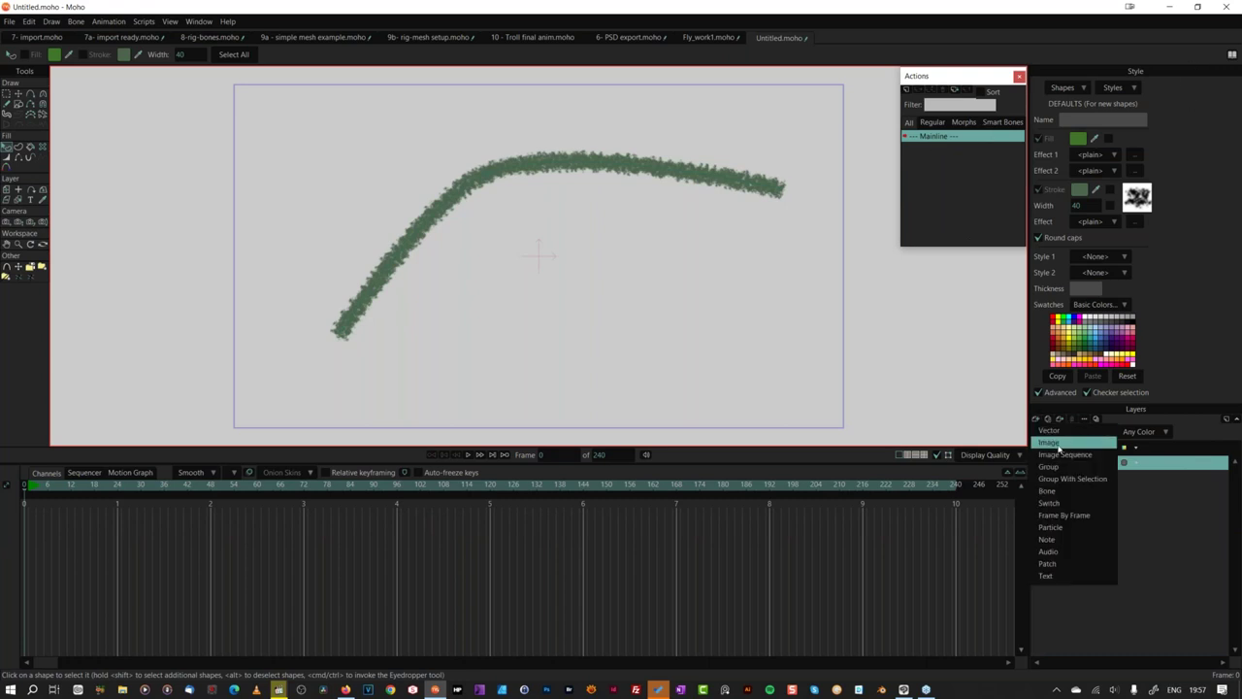
click(1086, 516)
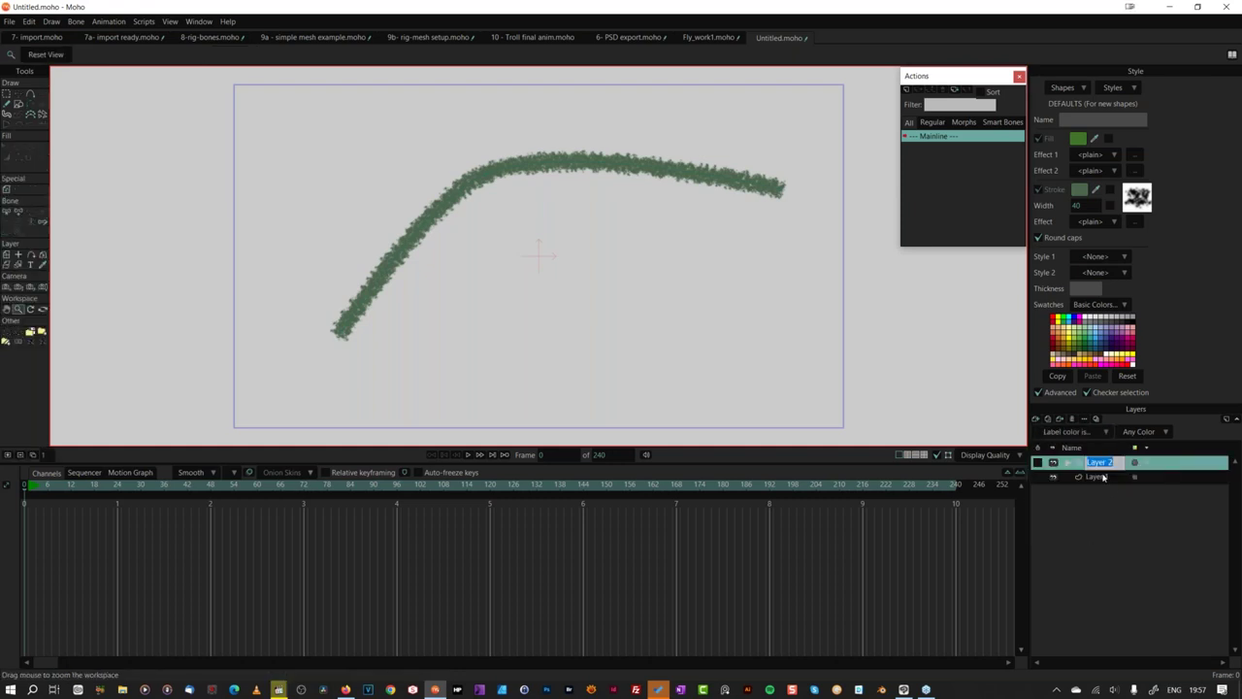
click(1085, 476)
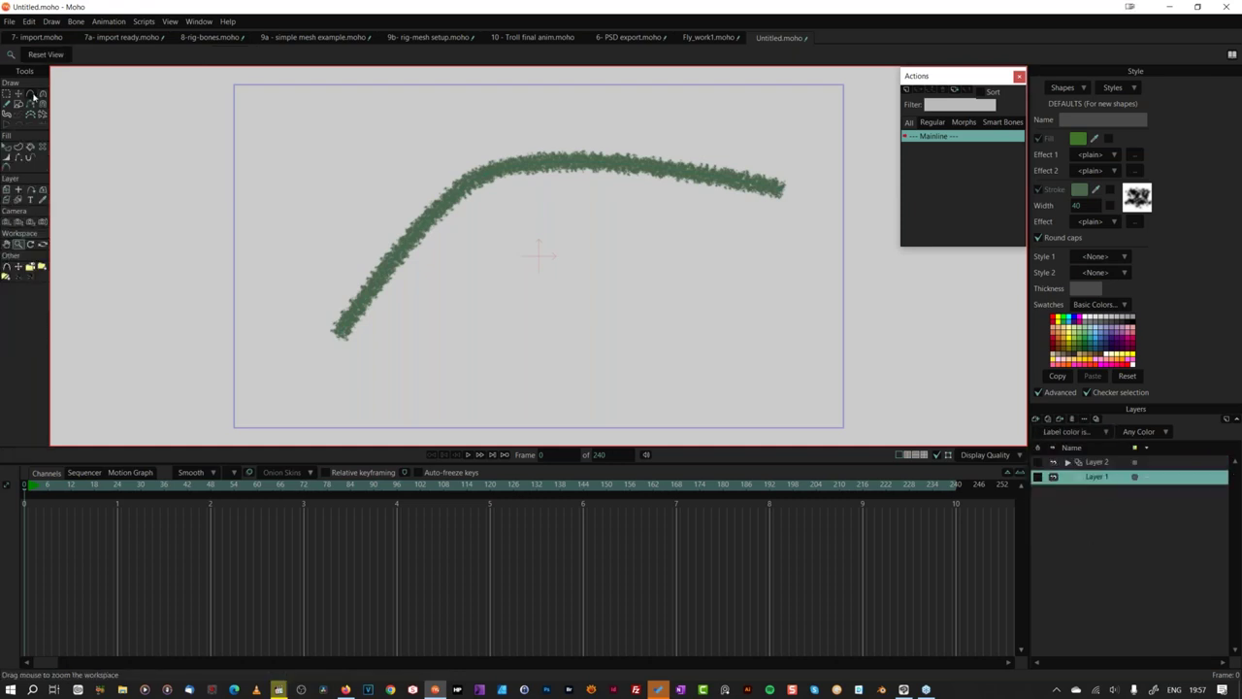
click(7, 103)
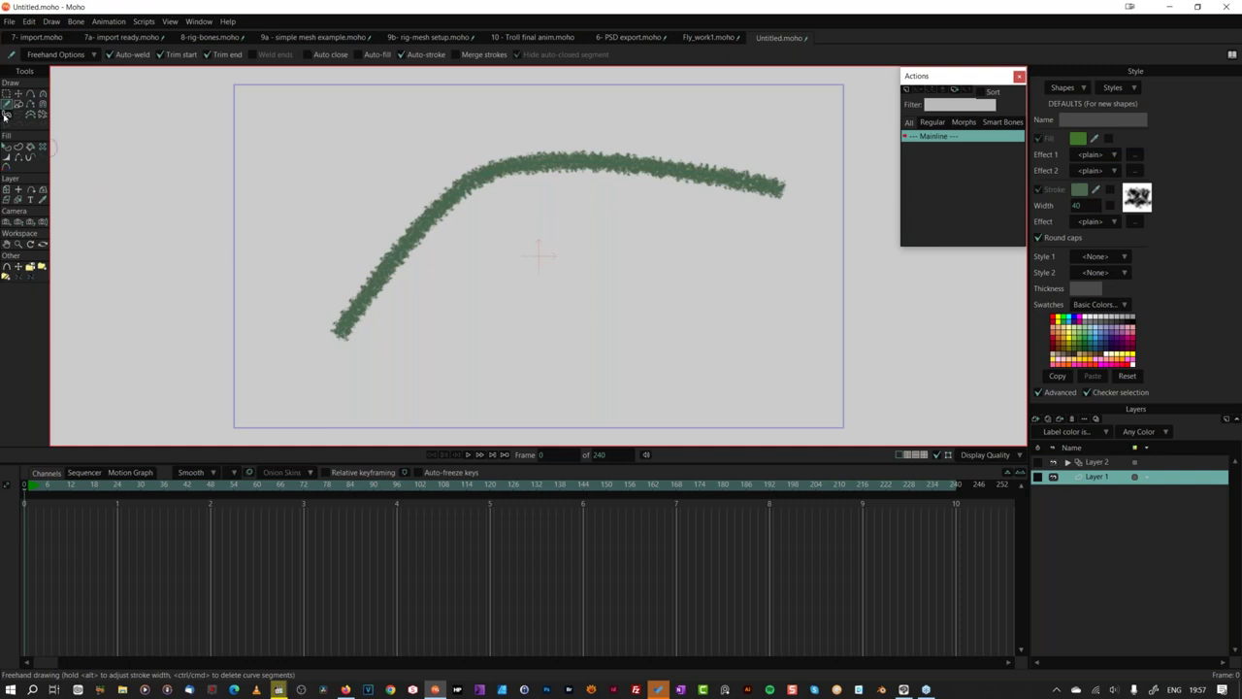
click(6, 113)
mouse_move(499, 308)
mouse_down()
mouse_move(464, 357)
mouse_move(505, 307)
mouse_up()
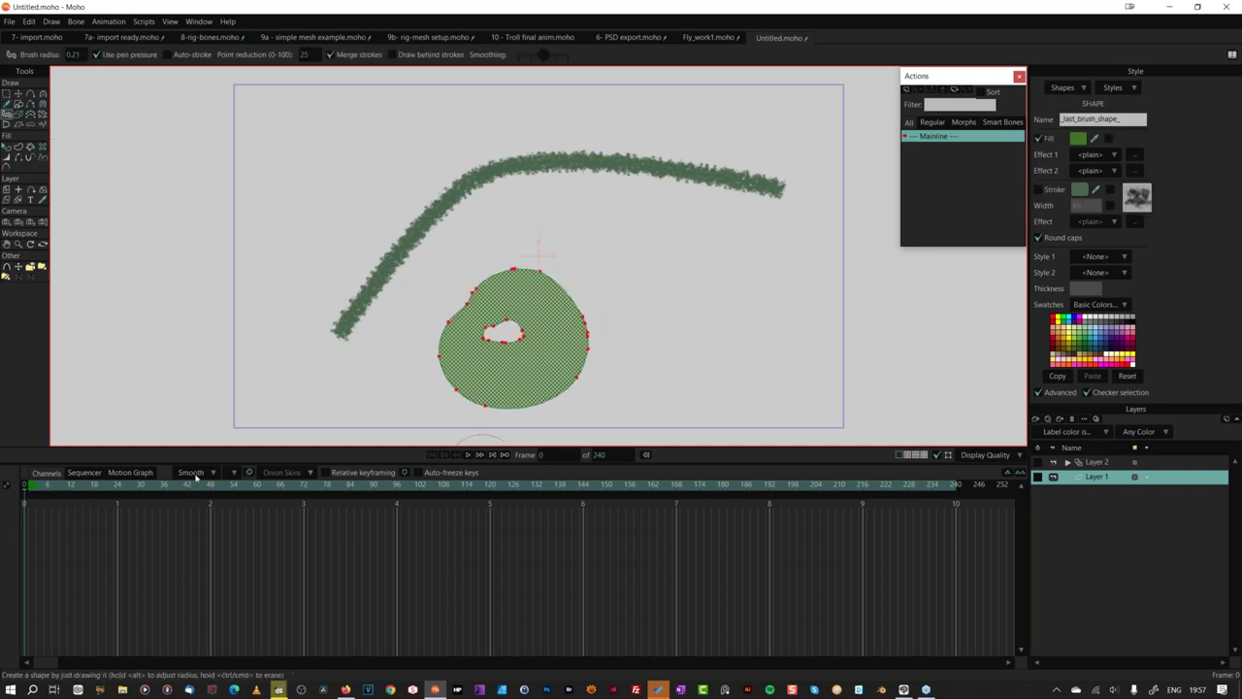
Step: Paint different green blobs on Layer 2 across frames 0, 2 and 4, then scrub to check them
click(1112, 464)
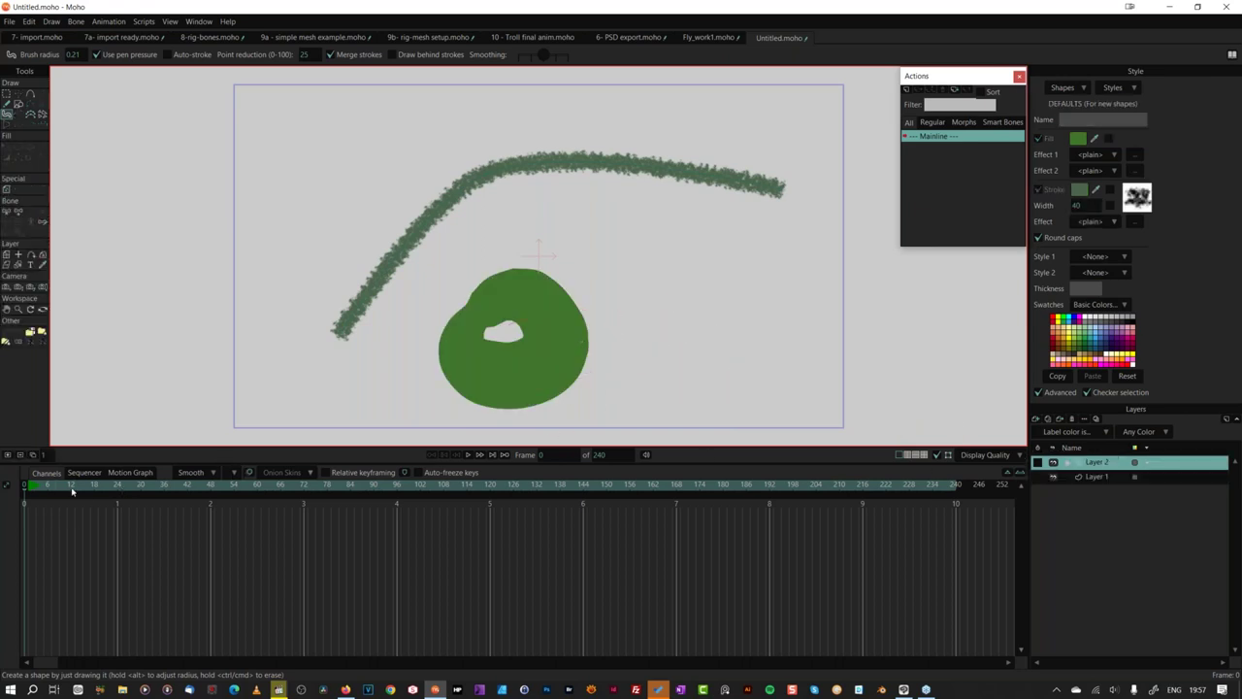
drag(727, 277, 727, 277)
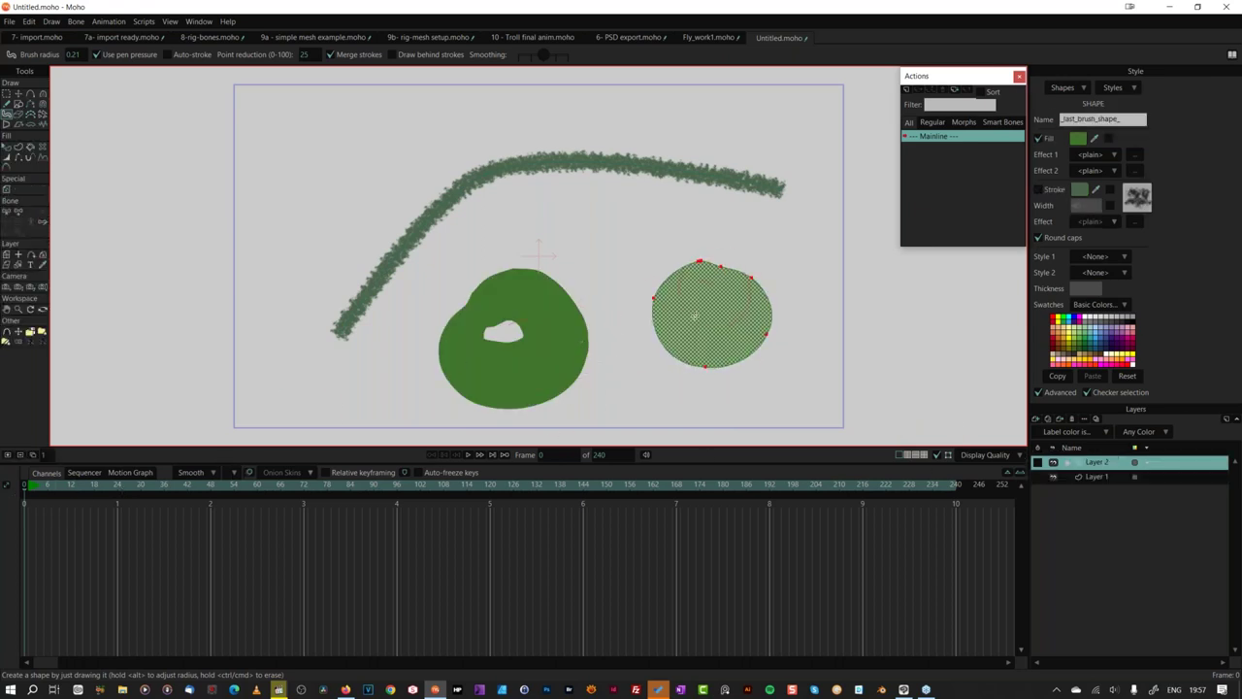
drag(24, 490, 32, 490)
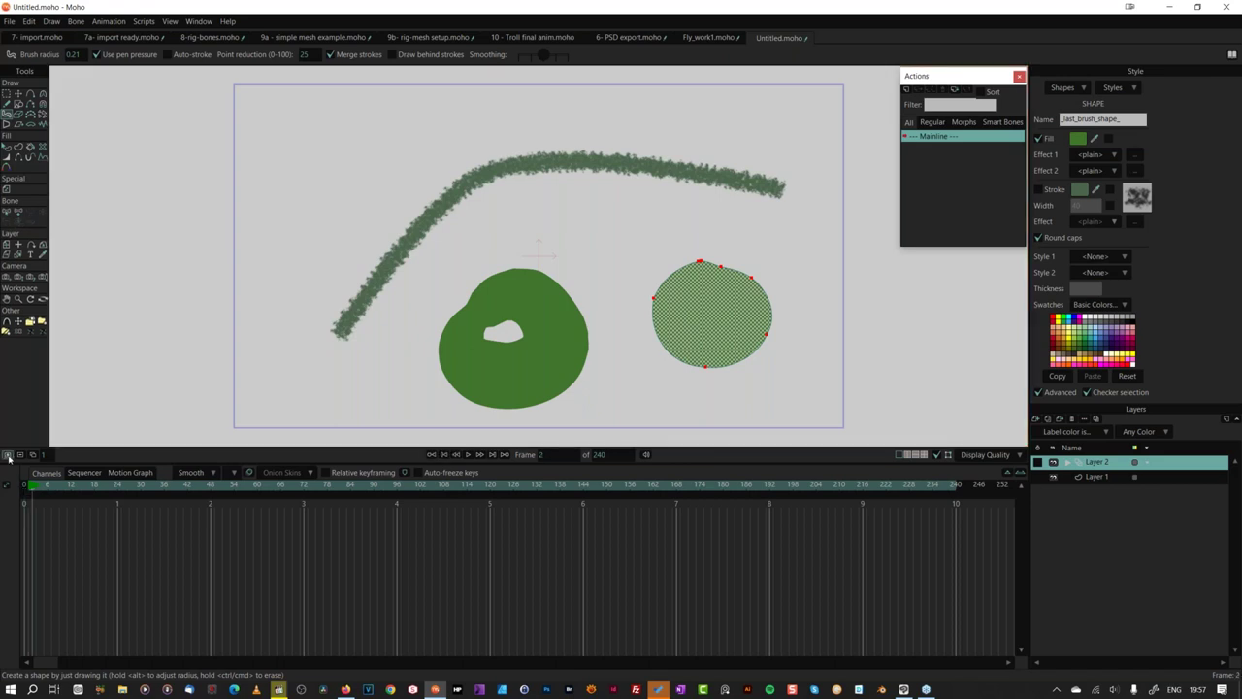
key(ctrl+z)
mouse_move(771, 314)
mouse_down()
mouse_move(735, 269)
mouse_move(743, 259)
mouse_up()
drag(32, 490, 40, 490)
drag(810, 218, 800, 224)
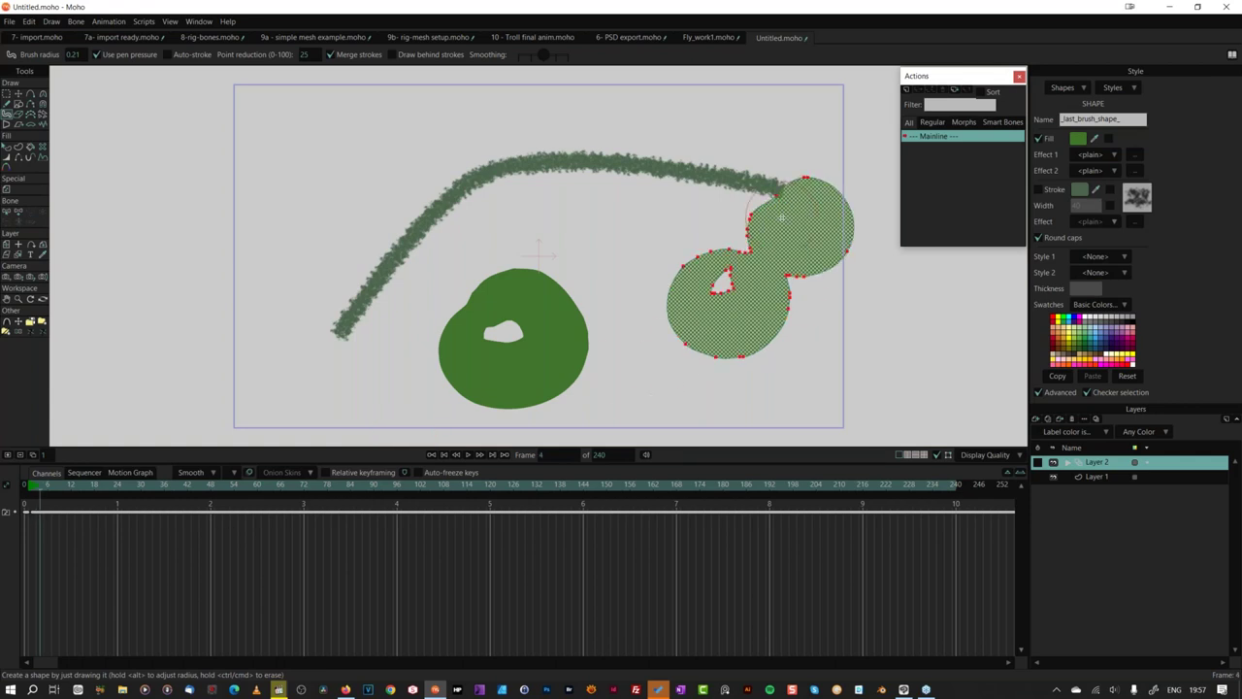
drag(35, 495, 20, 503)
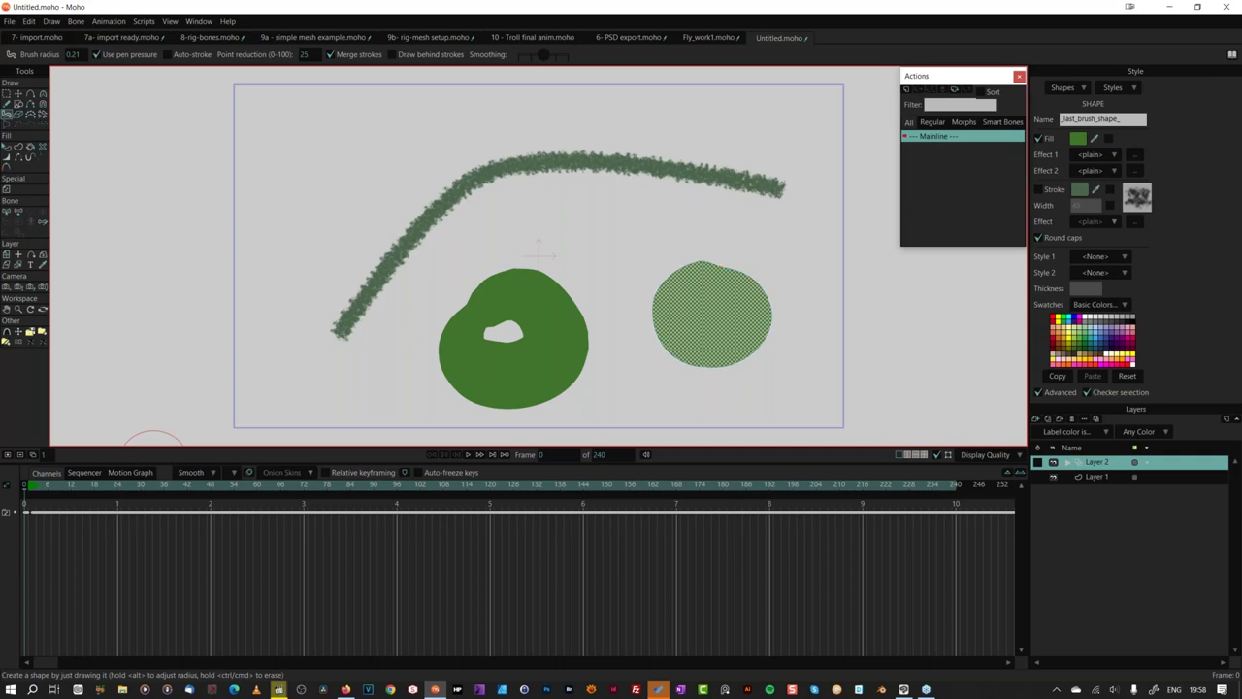
key(ctrl+k)
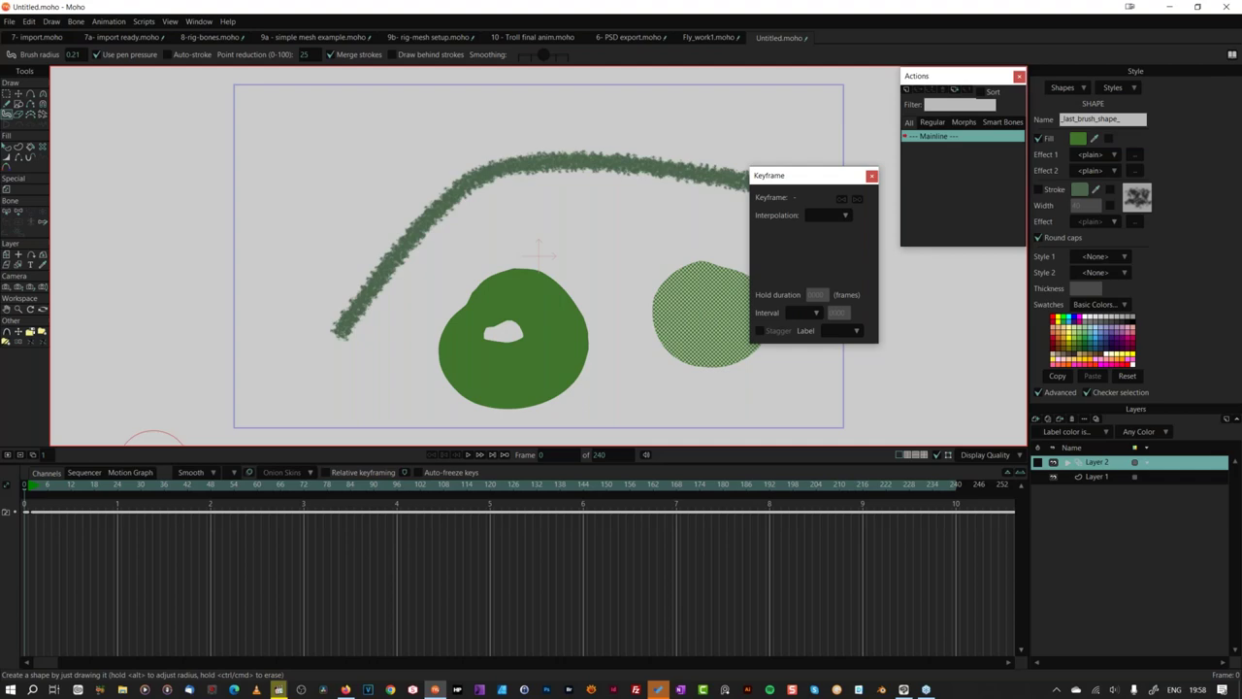
Step: Bring up the Fly_work1.moho document with the fly beside the gold poo
click(716, 39)
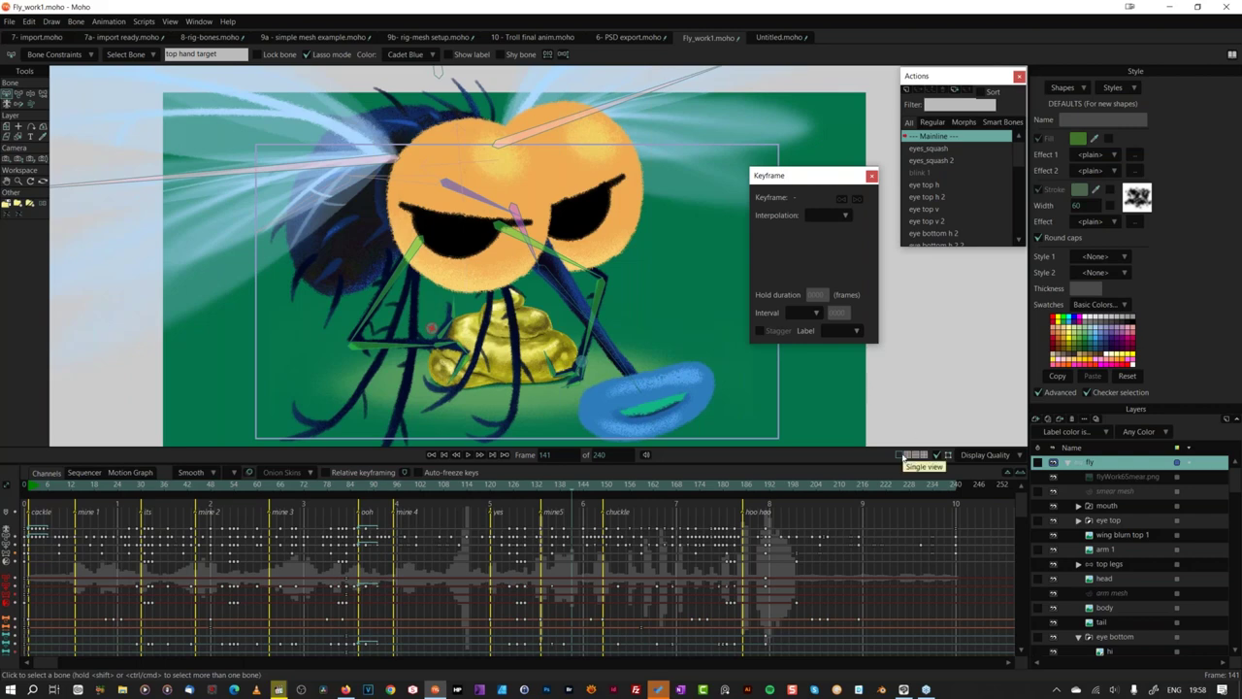
key(shift)
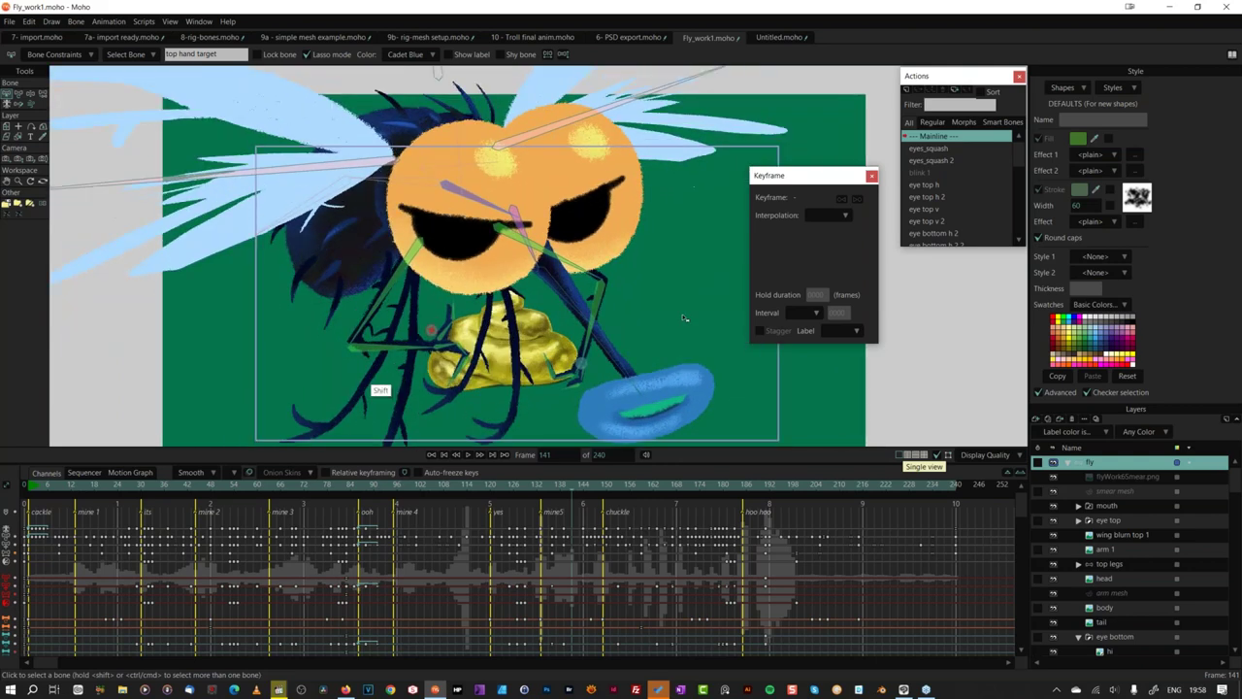
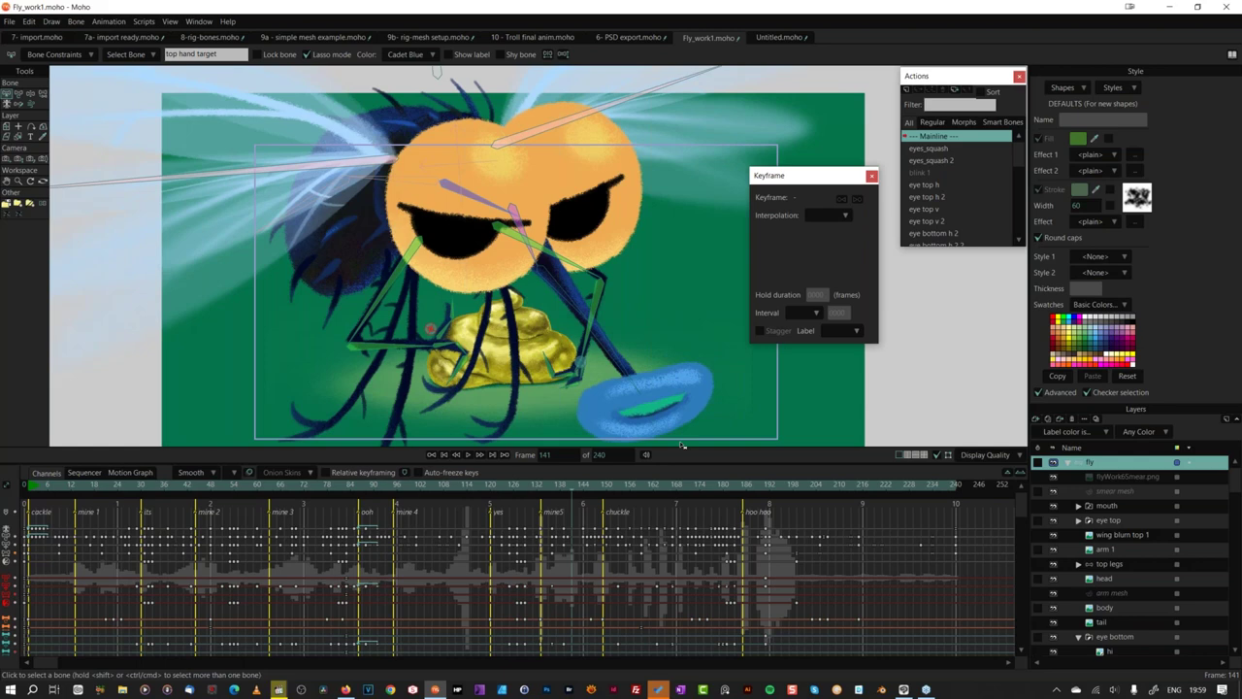
Step: Switch to the '10 - Troll final anim.moho' document
click(523, 41)
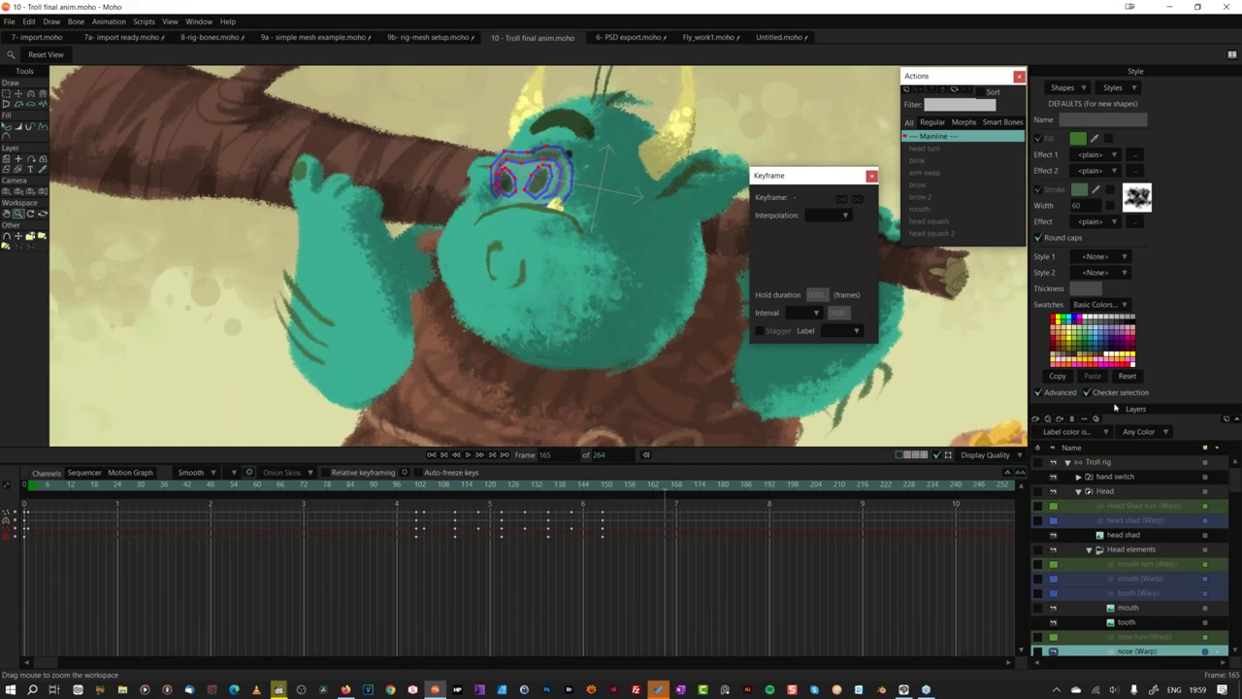
Step: Close the Style window from the Window menu and select the 'brows' layer
click(199, 21)
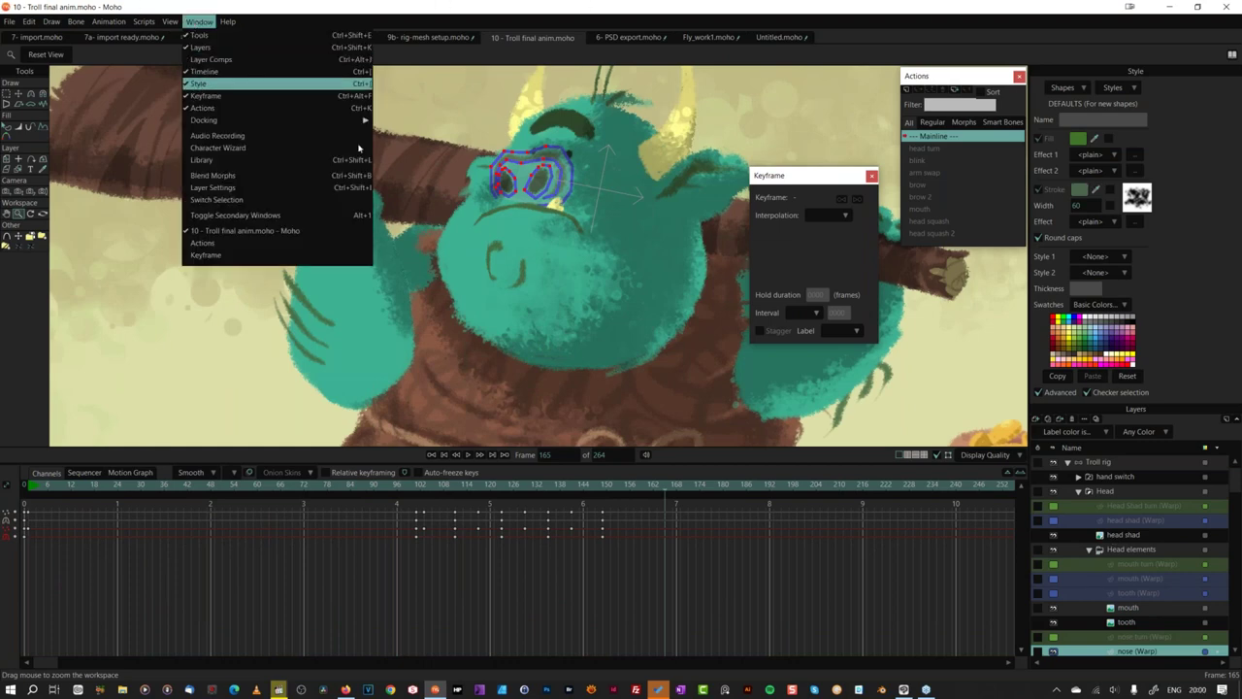
click(200, 85)
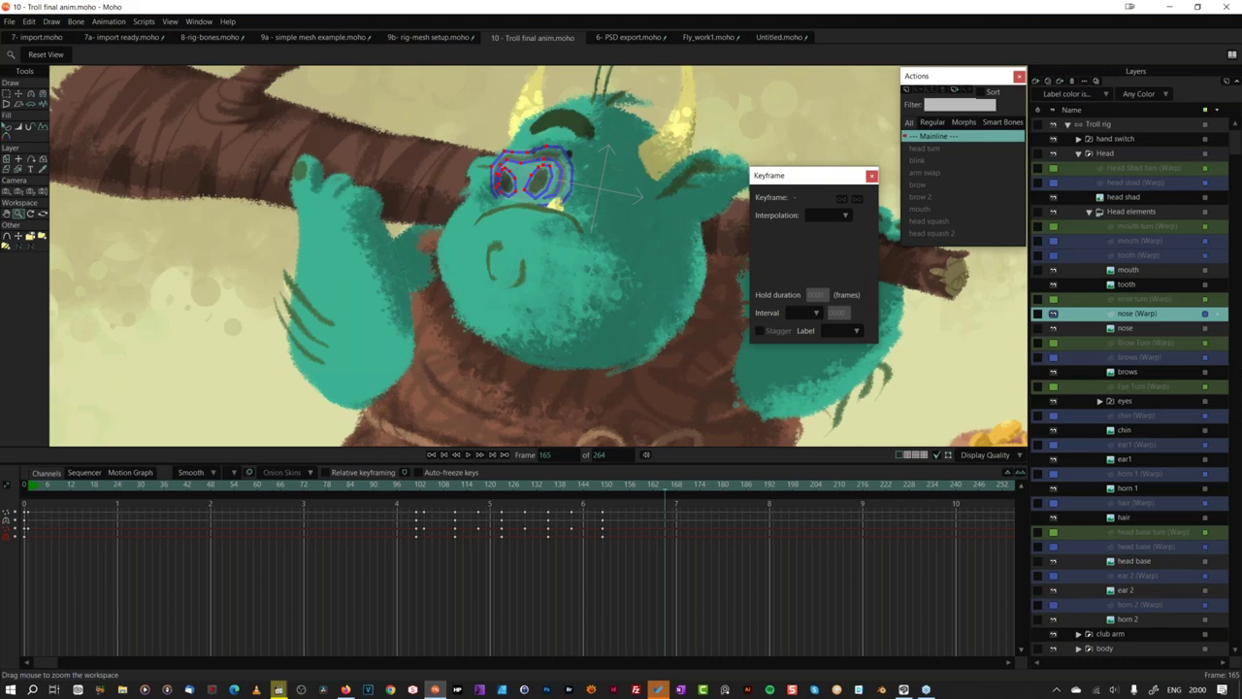
click(1118, 374)
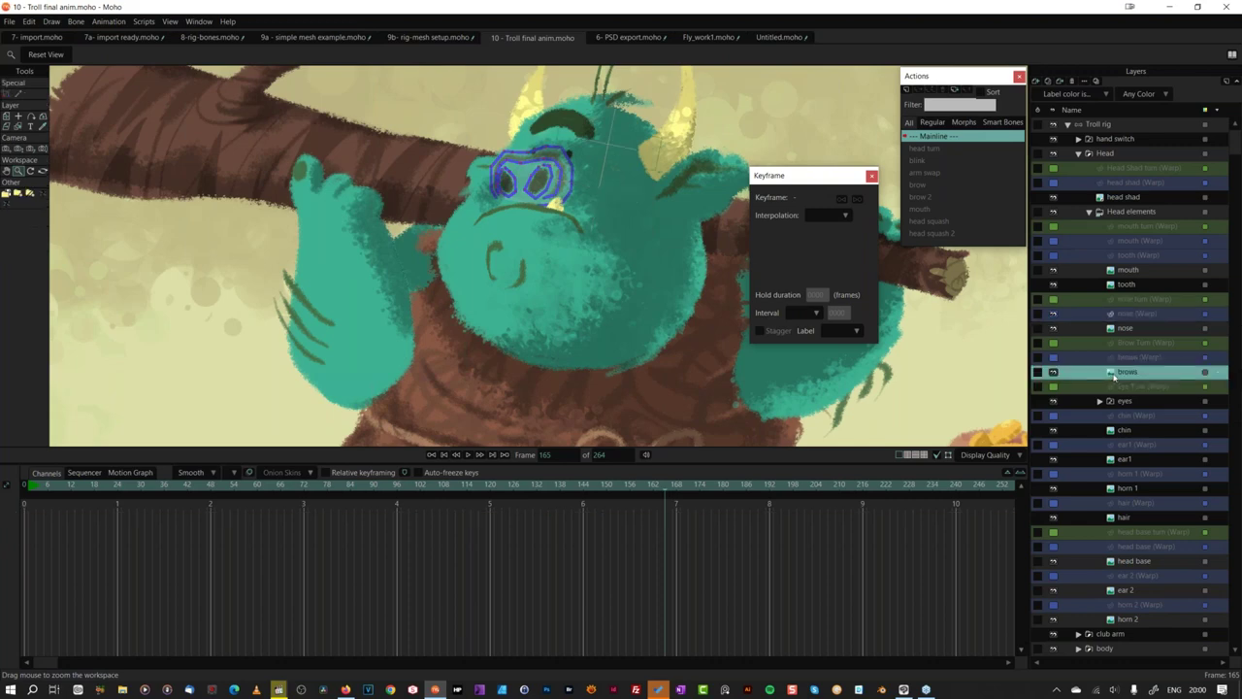
double_click(1118, 372)
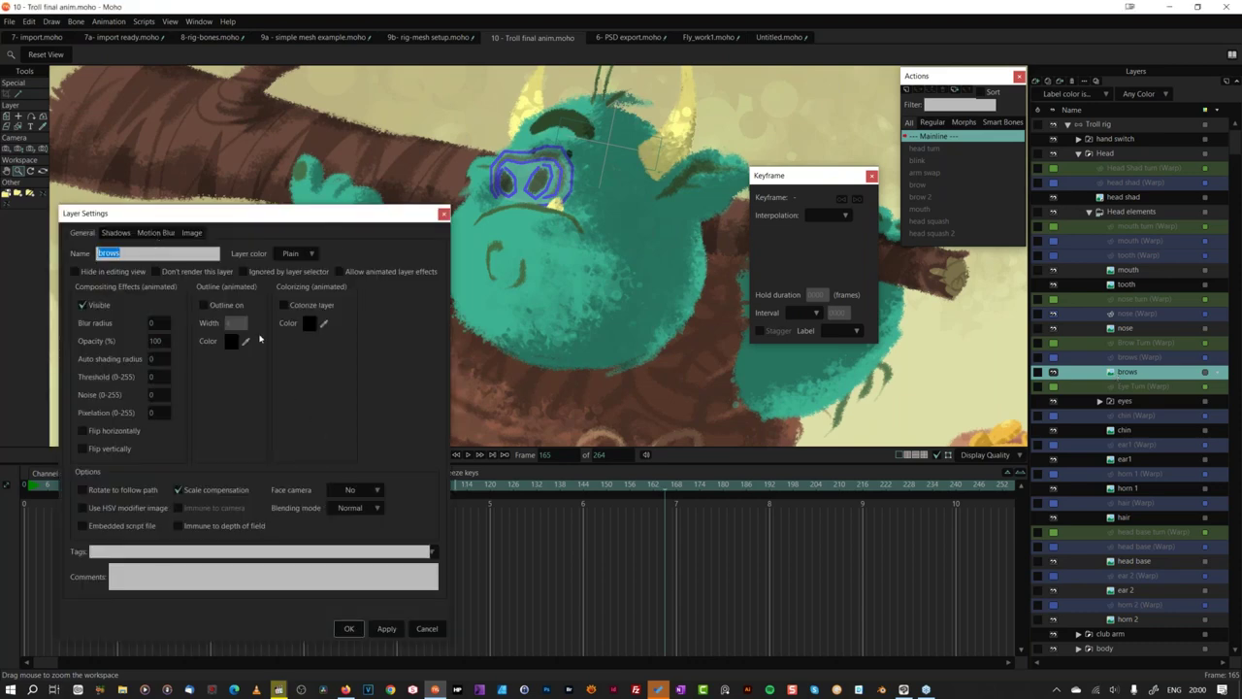
click(194, 233)
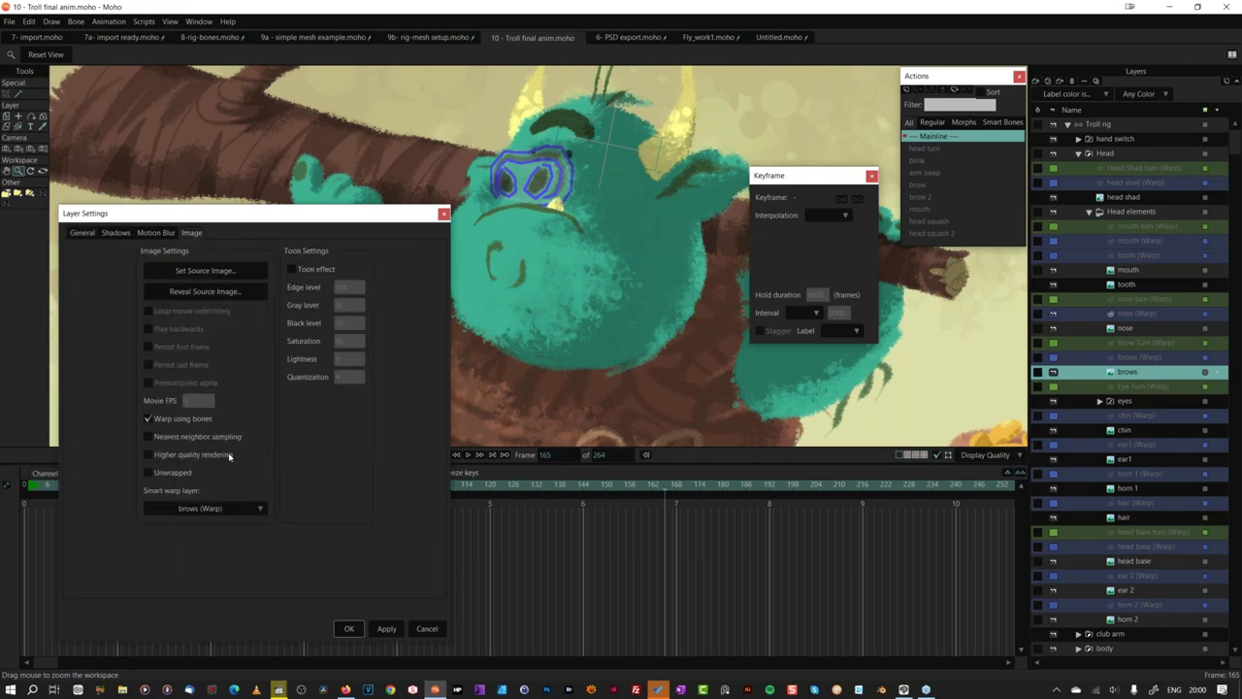
click(260, 511)
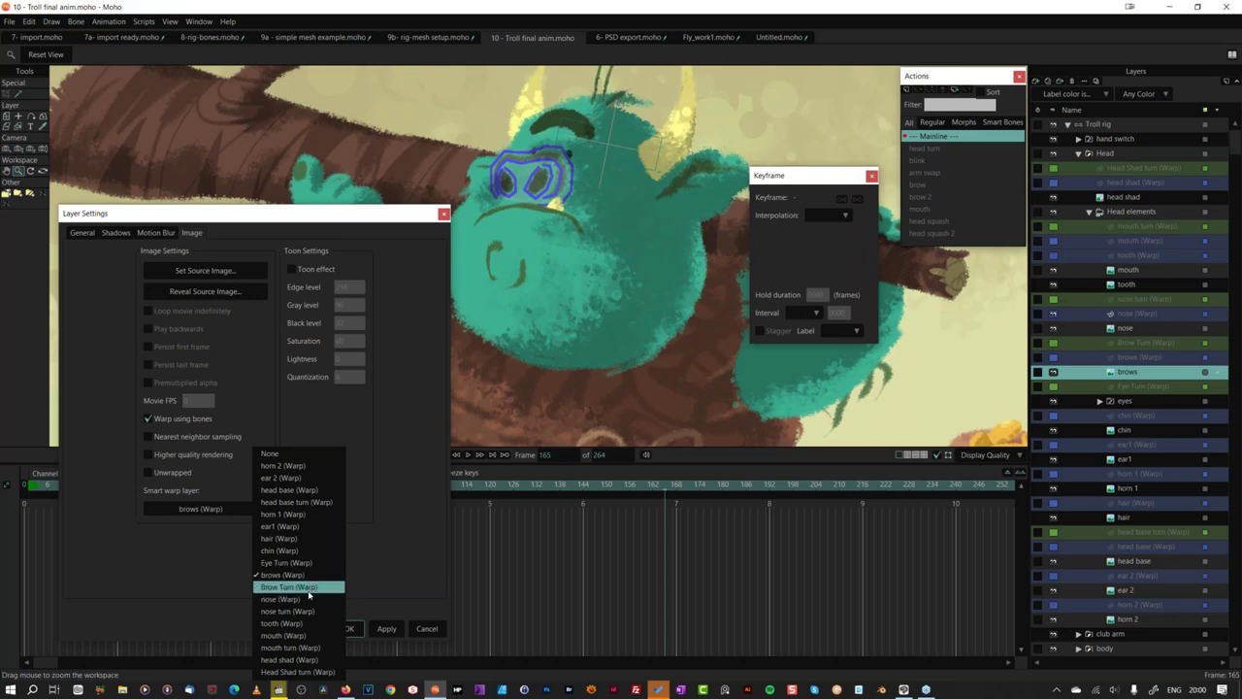
click(318, 650)
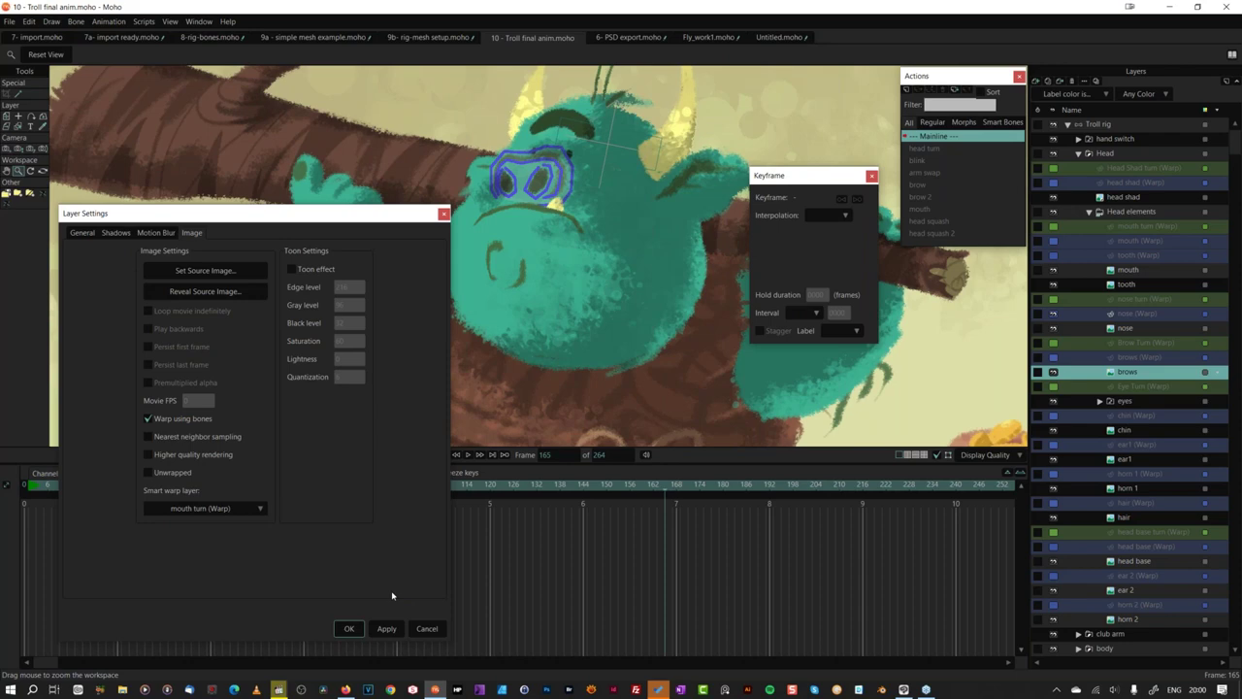
click(427, 629)
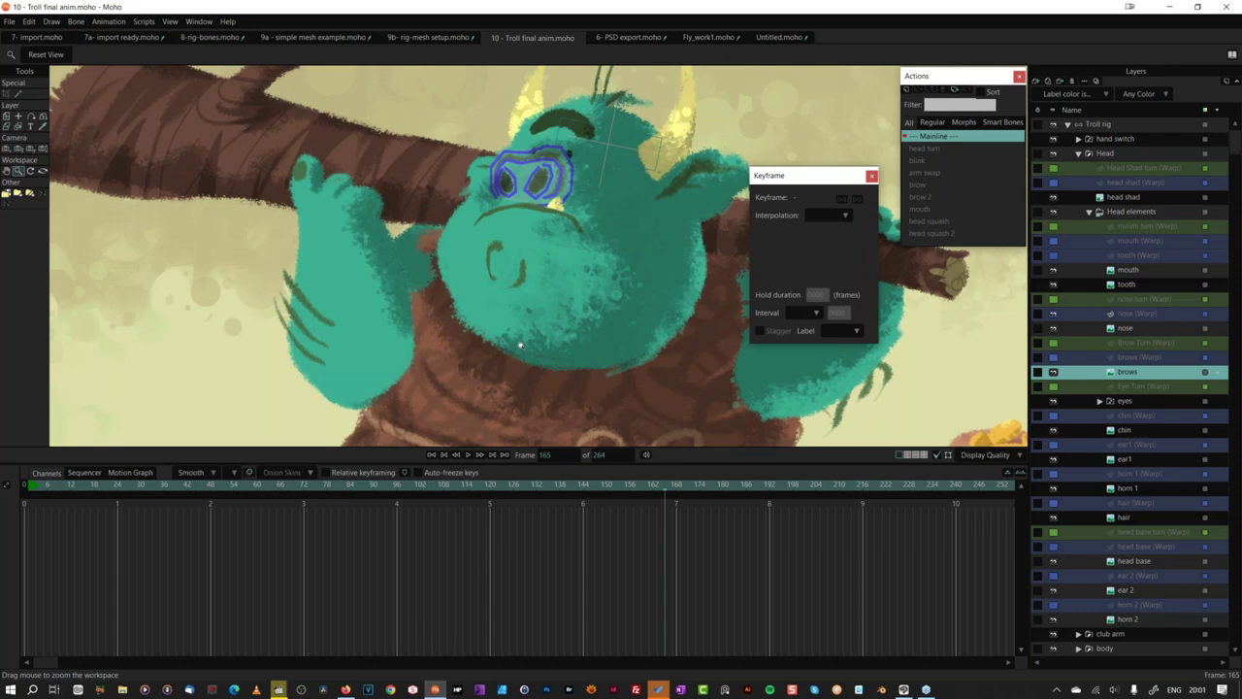
Step: Zoom the troll canvas out and back in
scroll(519, 345, down, 5)
scroll(517, 344, up, 2)
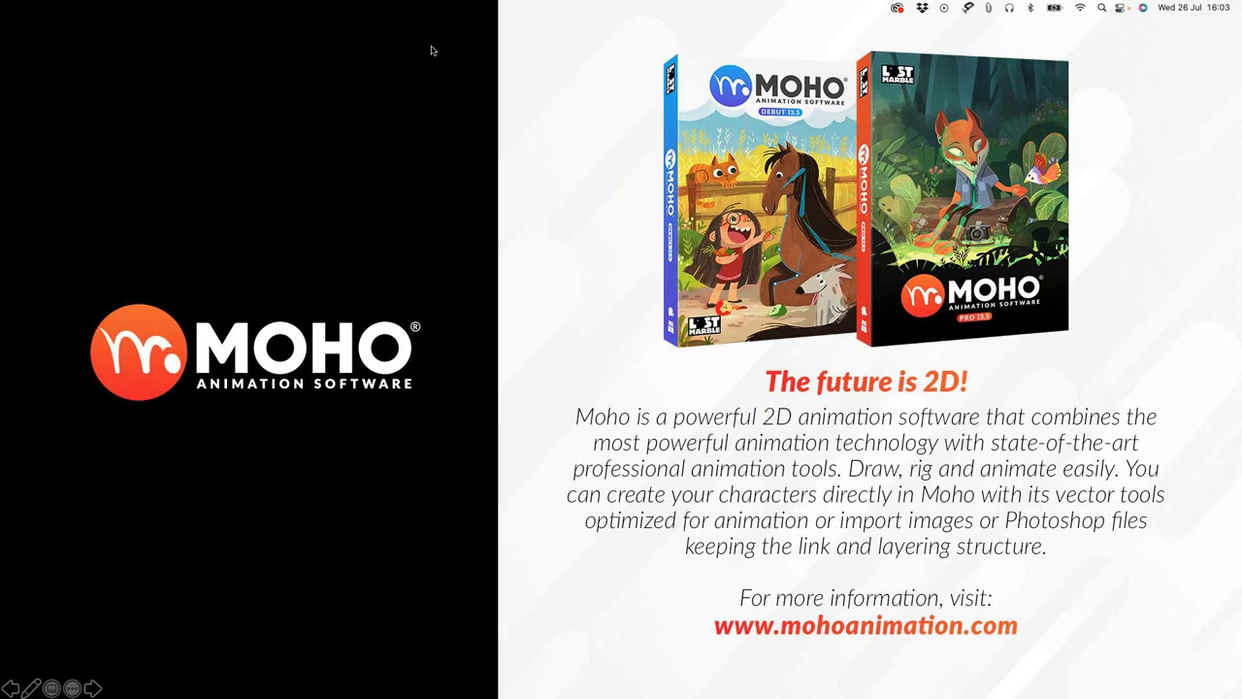
Step: Advance to the More Information slide, then briefly bring up the application switcher
key(Right)
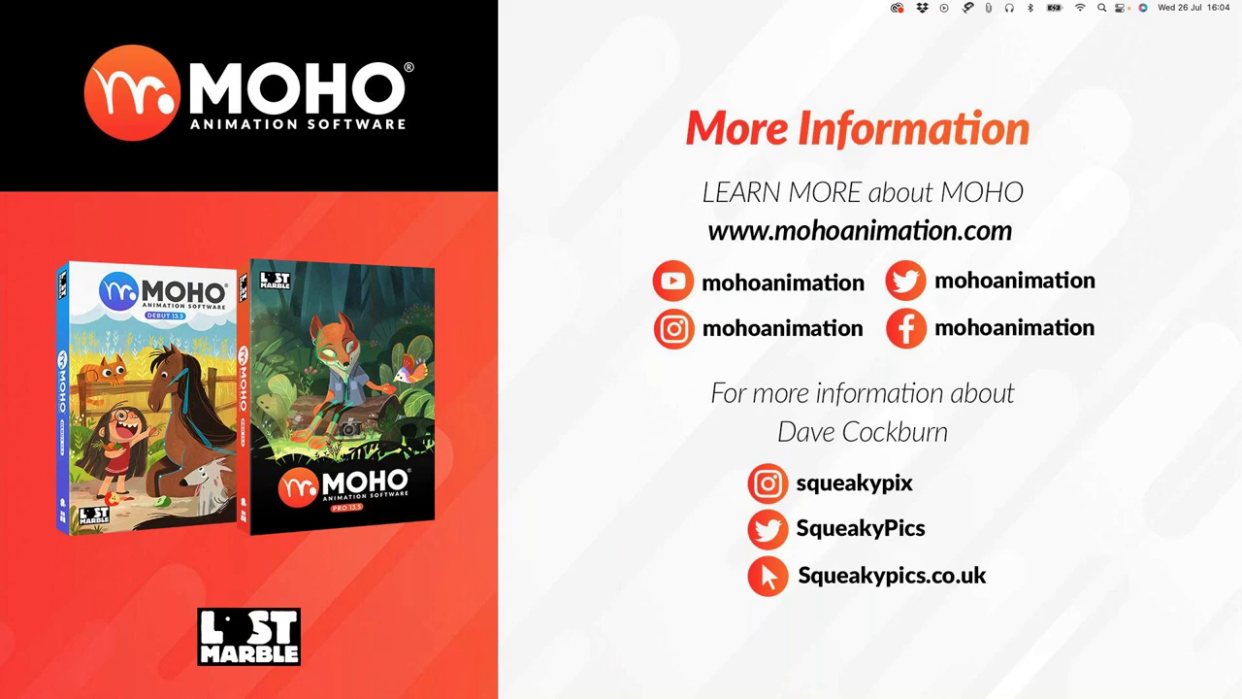
key(super+Tab)
key(super+shift+Tab)
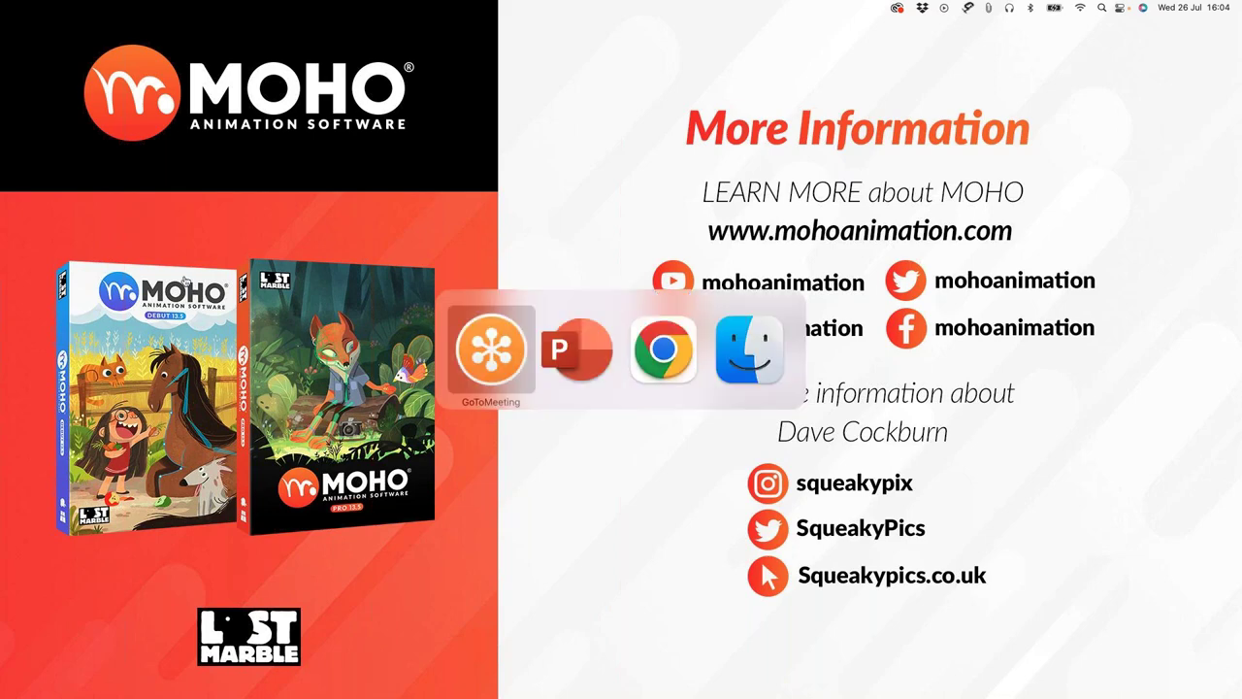